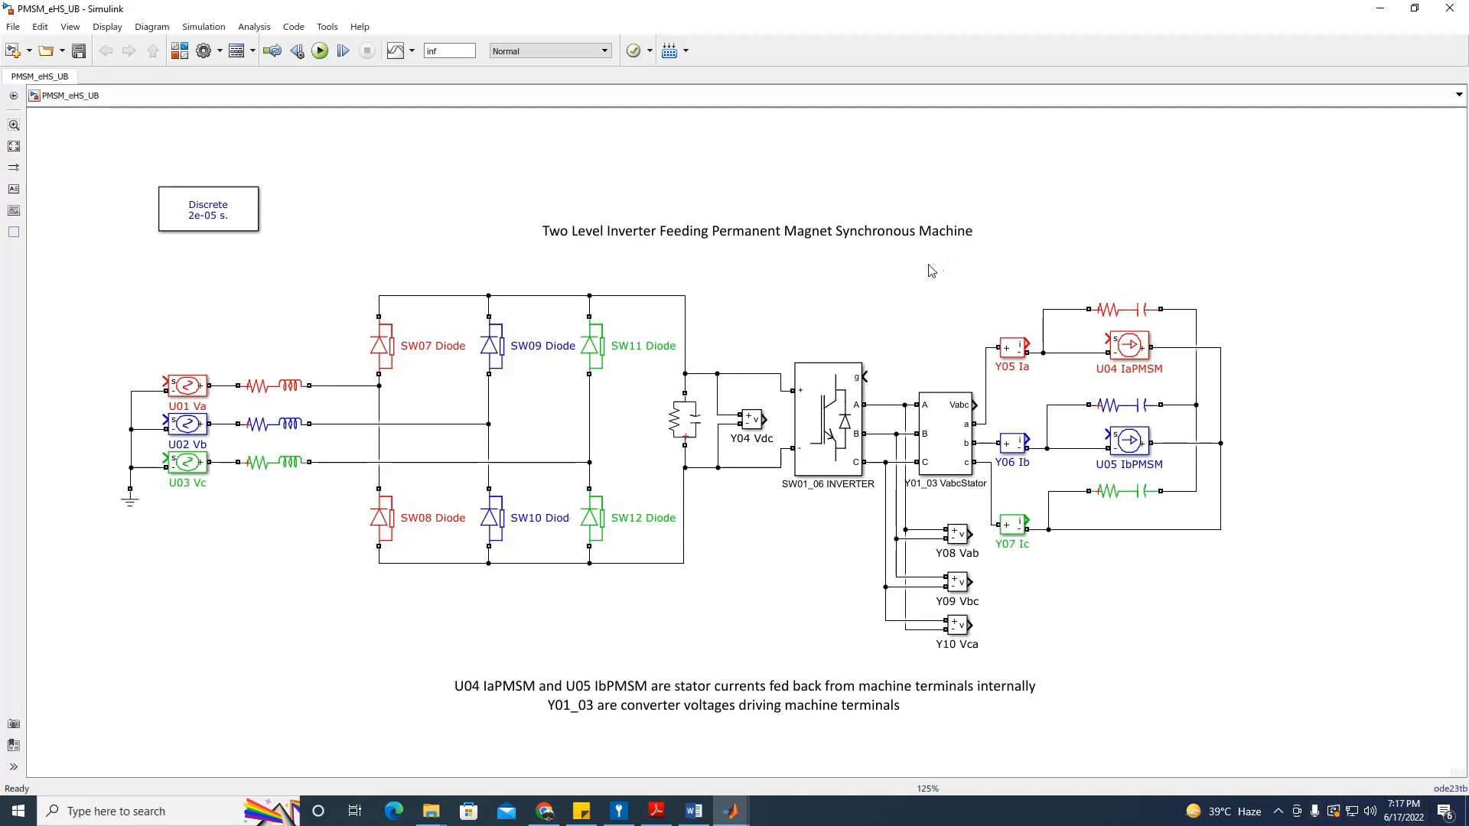
# Step: Inspect the machine-side blocks and RC branch of the Simulink circuit, glancing at the OPAL-RT wiki
pyautogui.moveTo(924, 267); pyautogui.dragTo(1265, 651)
pyautogui.click(1358, 579)
pyautogui.click(546, 812)
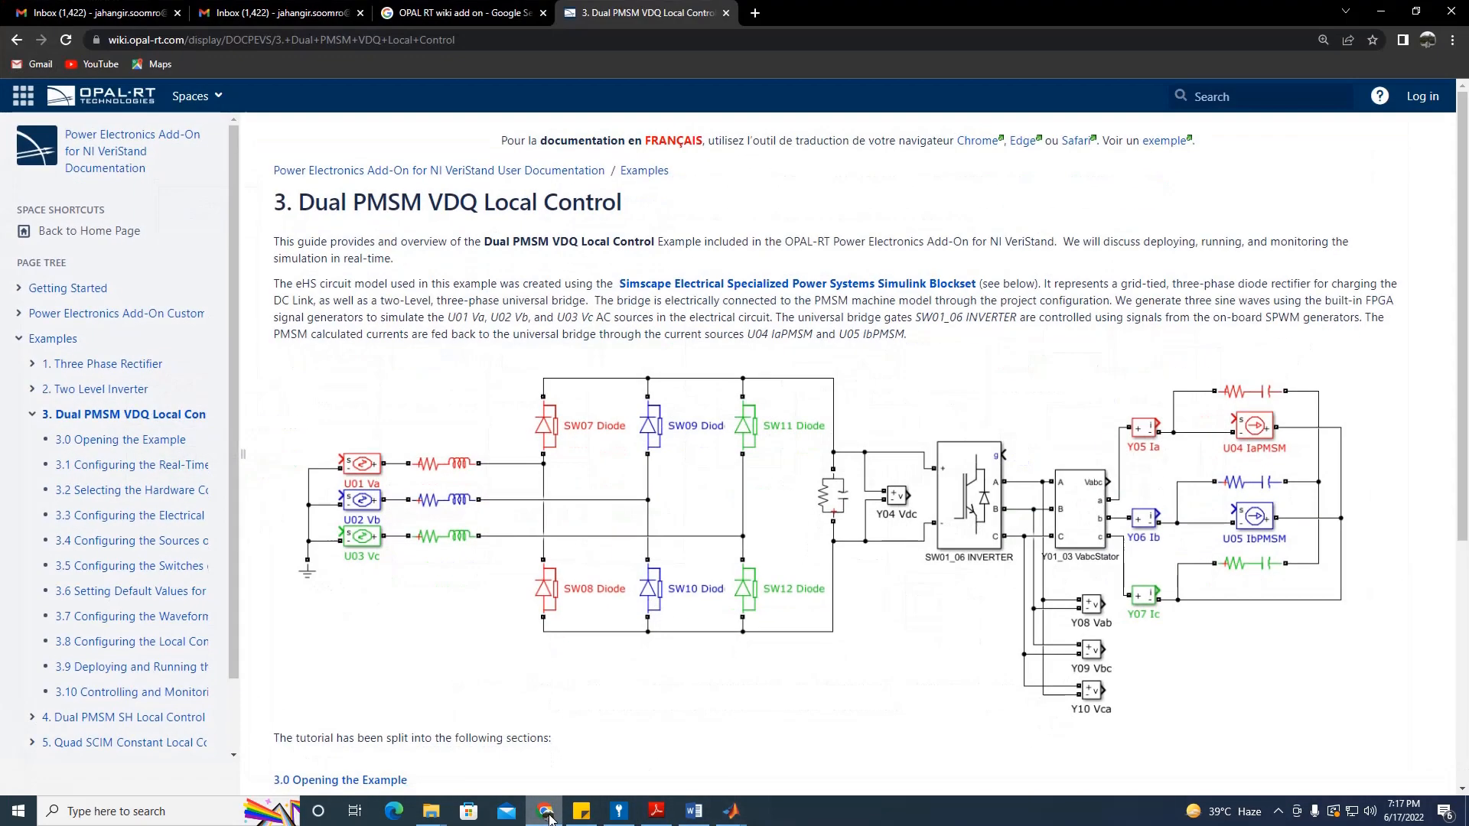
pyautogui.scroll(-1, 761, 403)
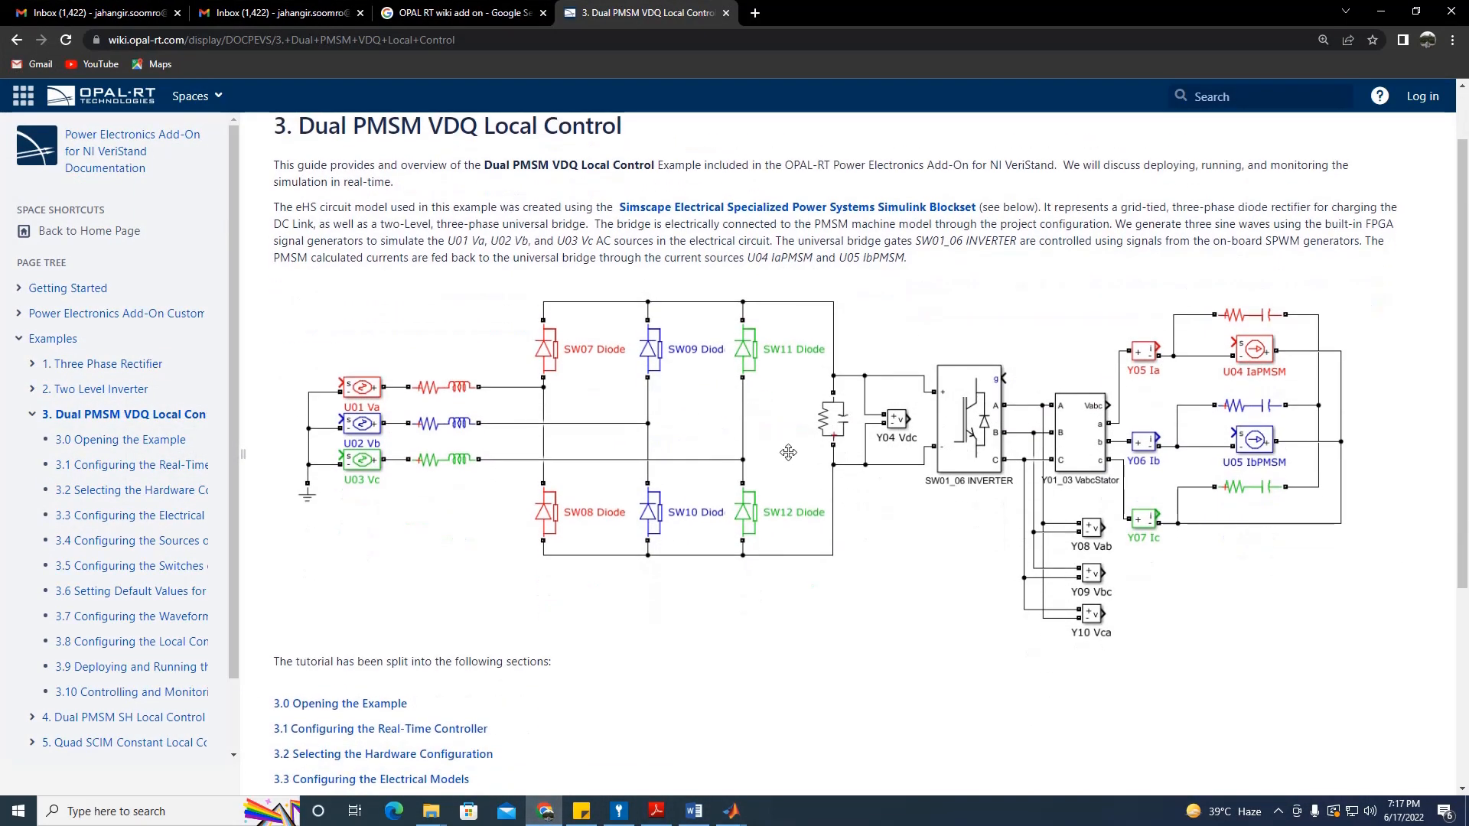
pyautogui.scroll(1, 781, 449)
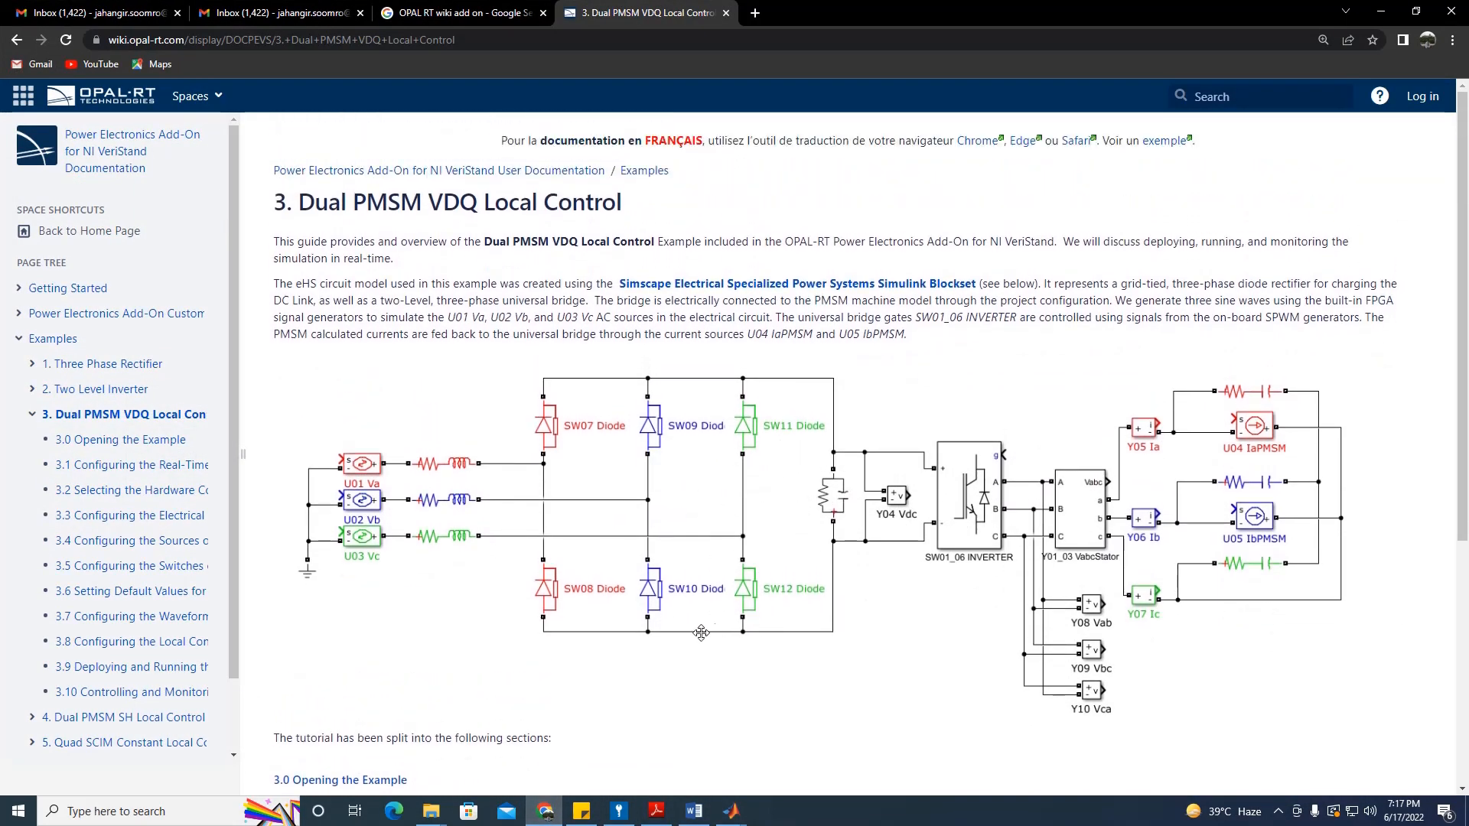
pyautogui.click(538, 819)
pyautogui.click(539, 820)
pyautogui.click(540, 819)
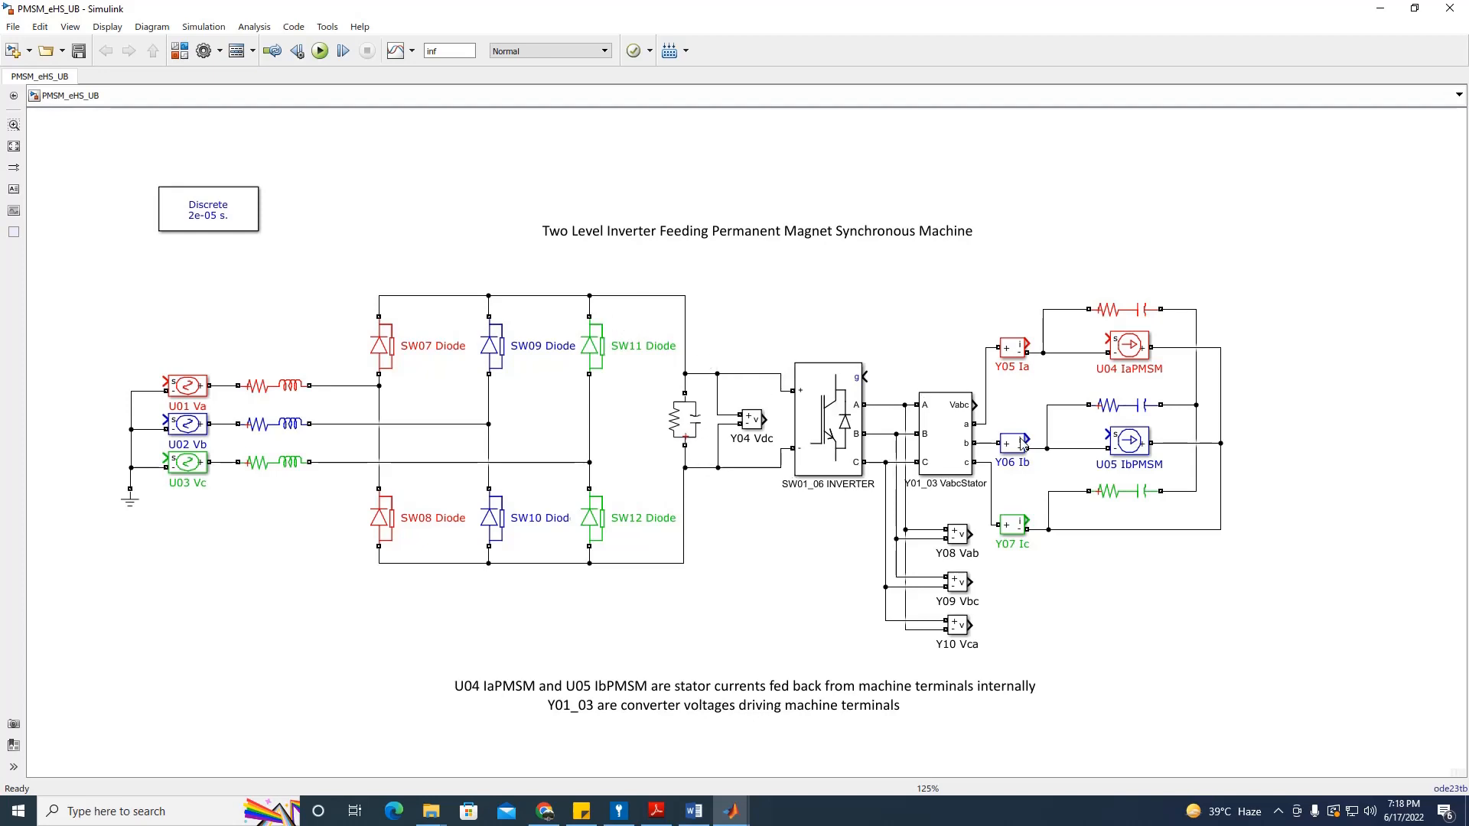
pyautogui.click(1123, 411)
# Step: Minimise Simulink and launch NI VeriStand 2020 R4 from the Start search ('ver')
pyautogui.click(1380, 8)
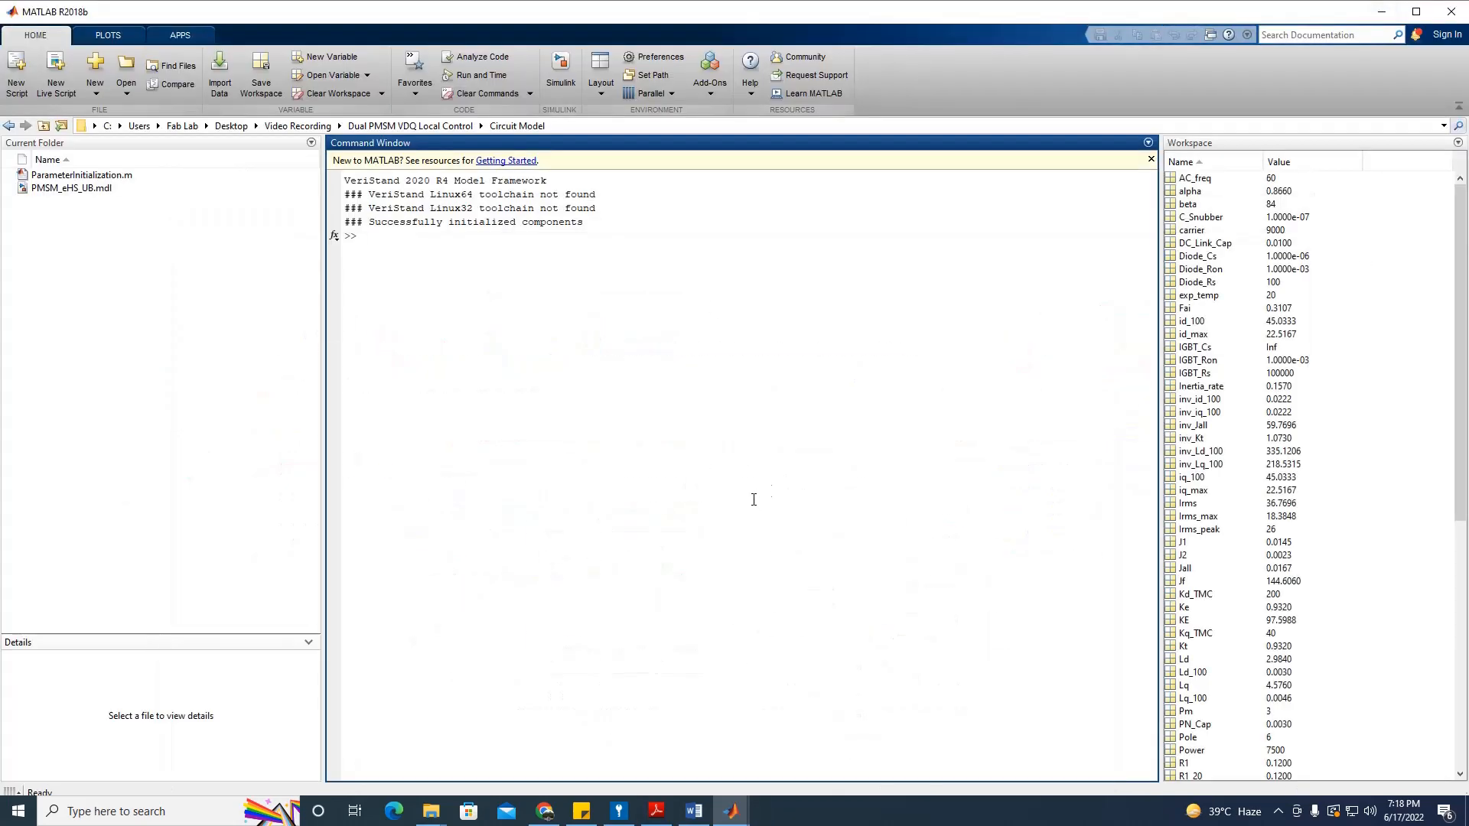
pyautogui.press('super')
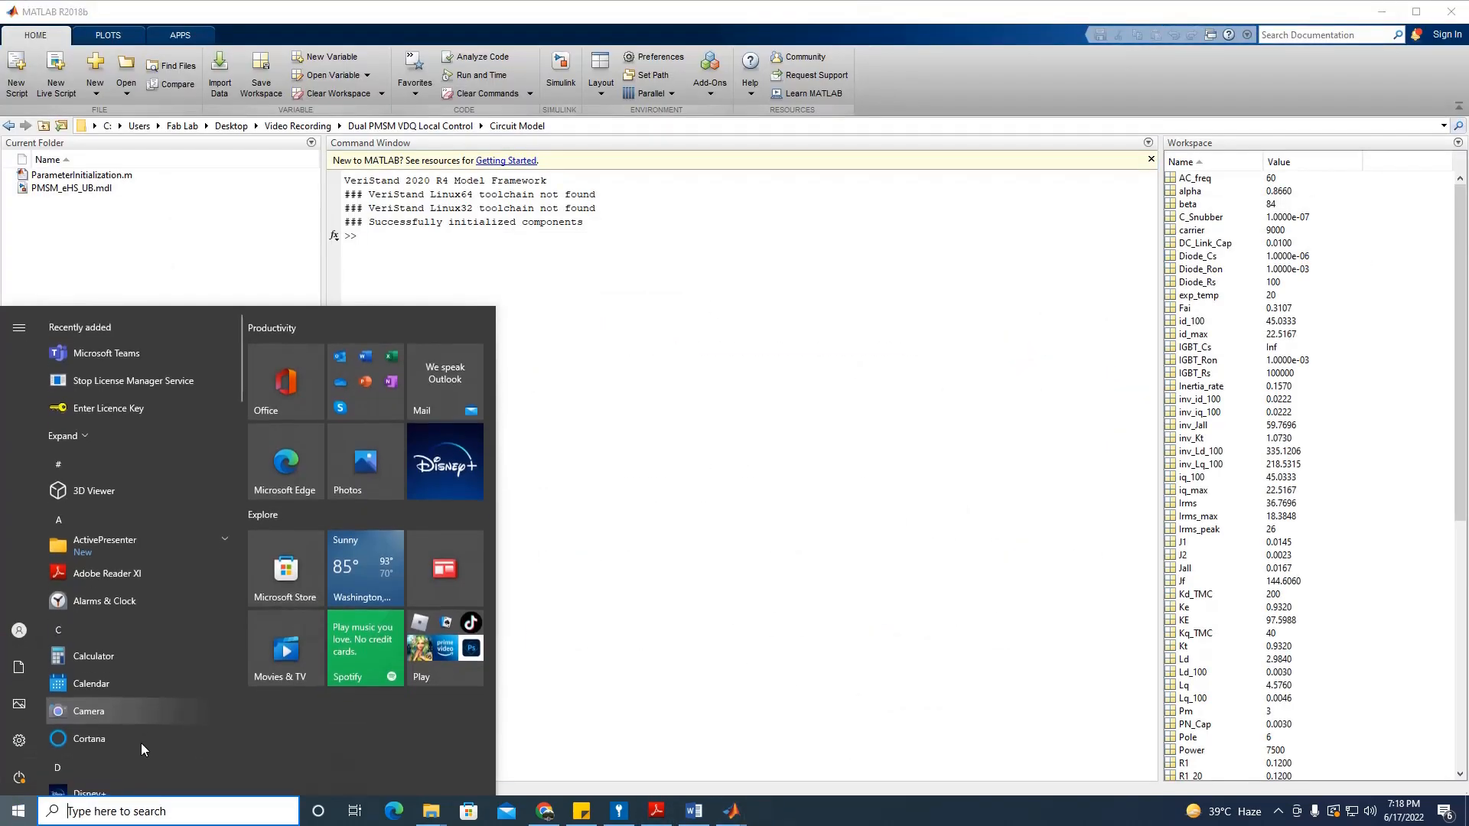
pyautogui.write('veri')
pyautogui.press('Return')
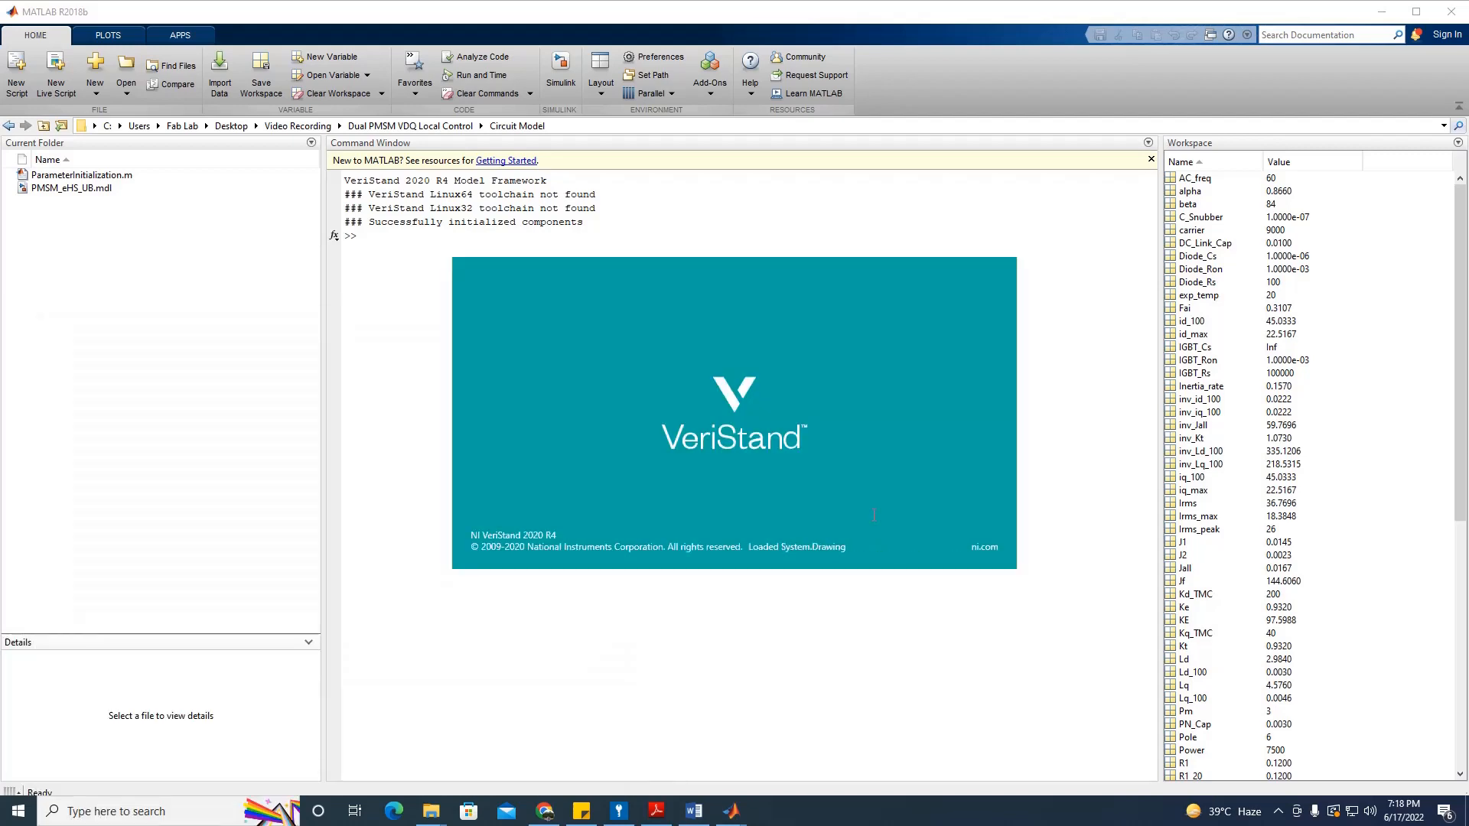
# Step: Dismiss the trial notice and open the legacy project from Desktop > Video Recording > Dual PMSM VDQ Local Control > Project
pyautogui.click(1322, 778)
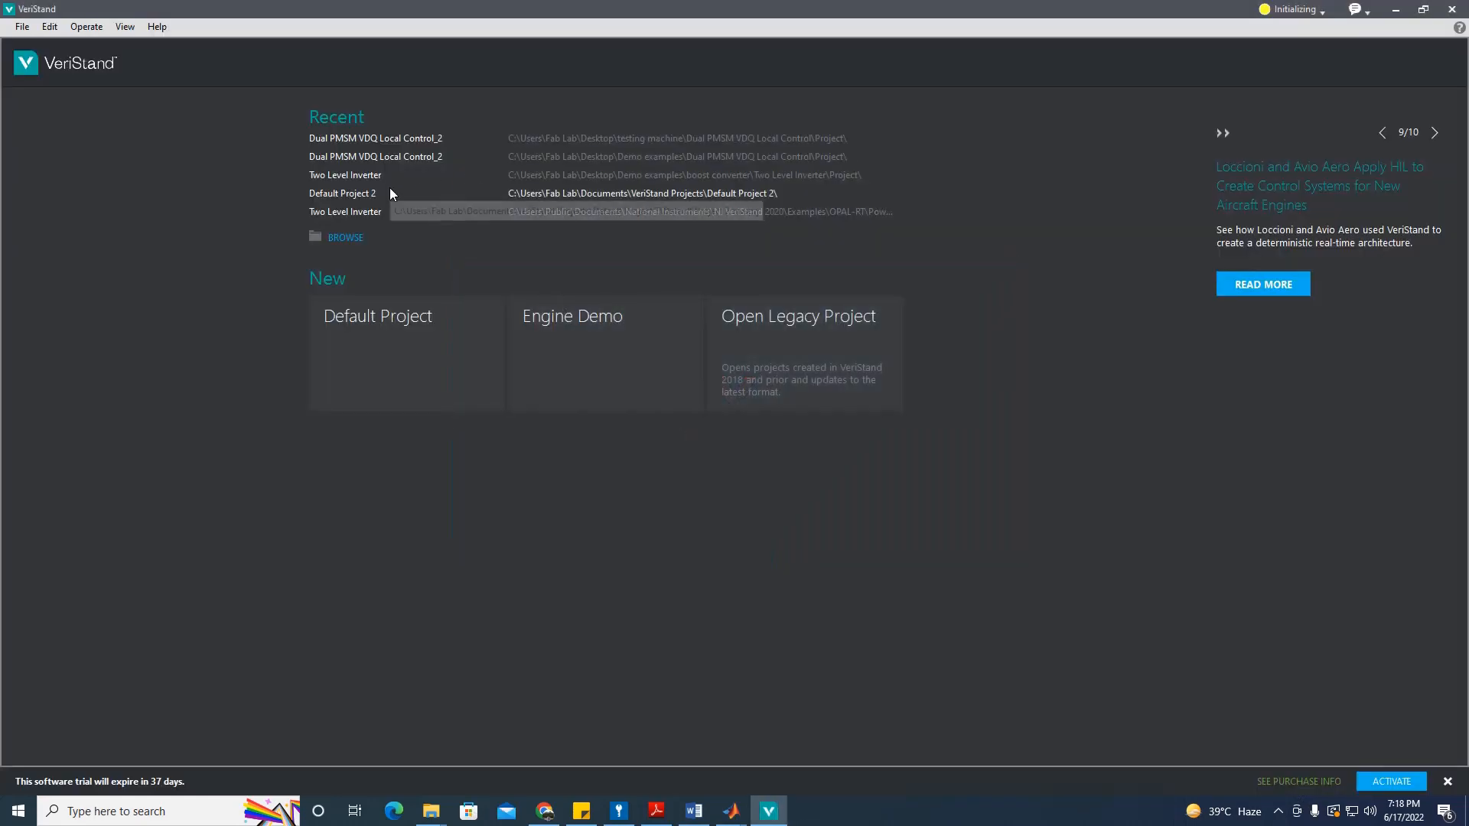
pyautogui.click(797, 343)
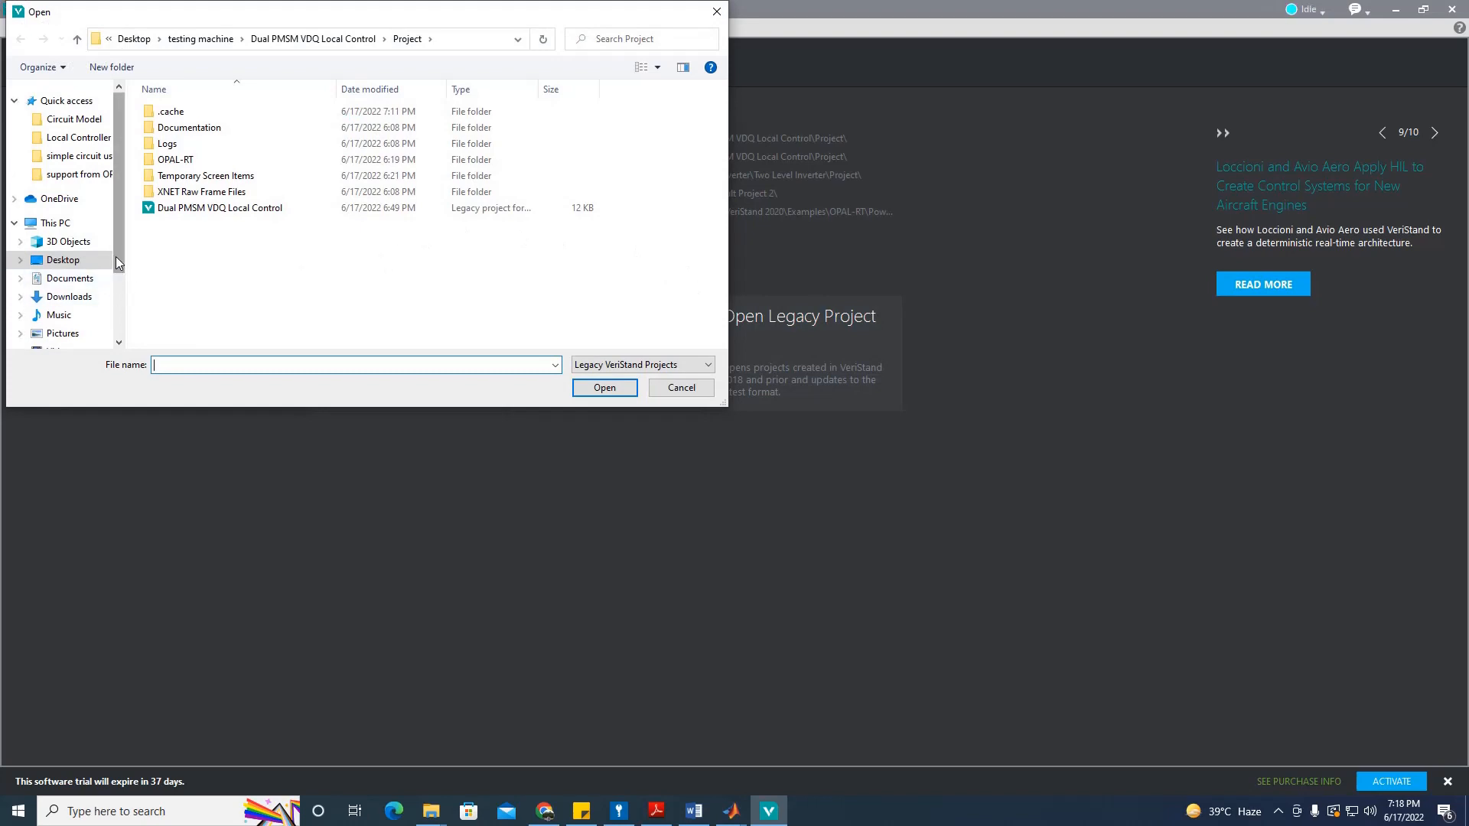
pyautogui.click(68, 261)
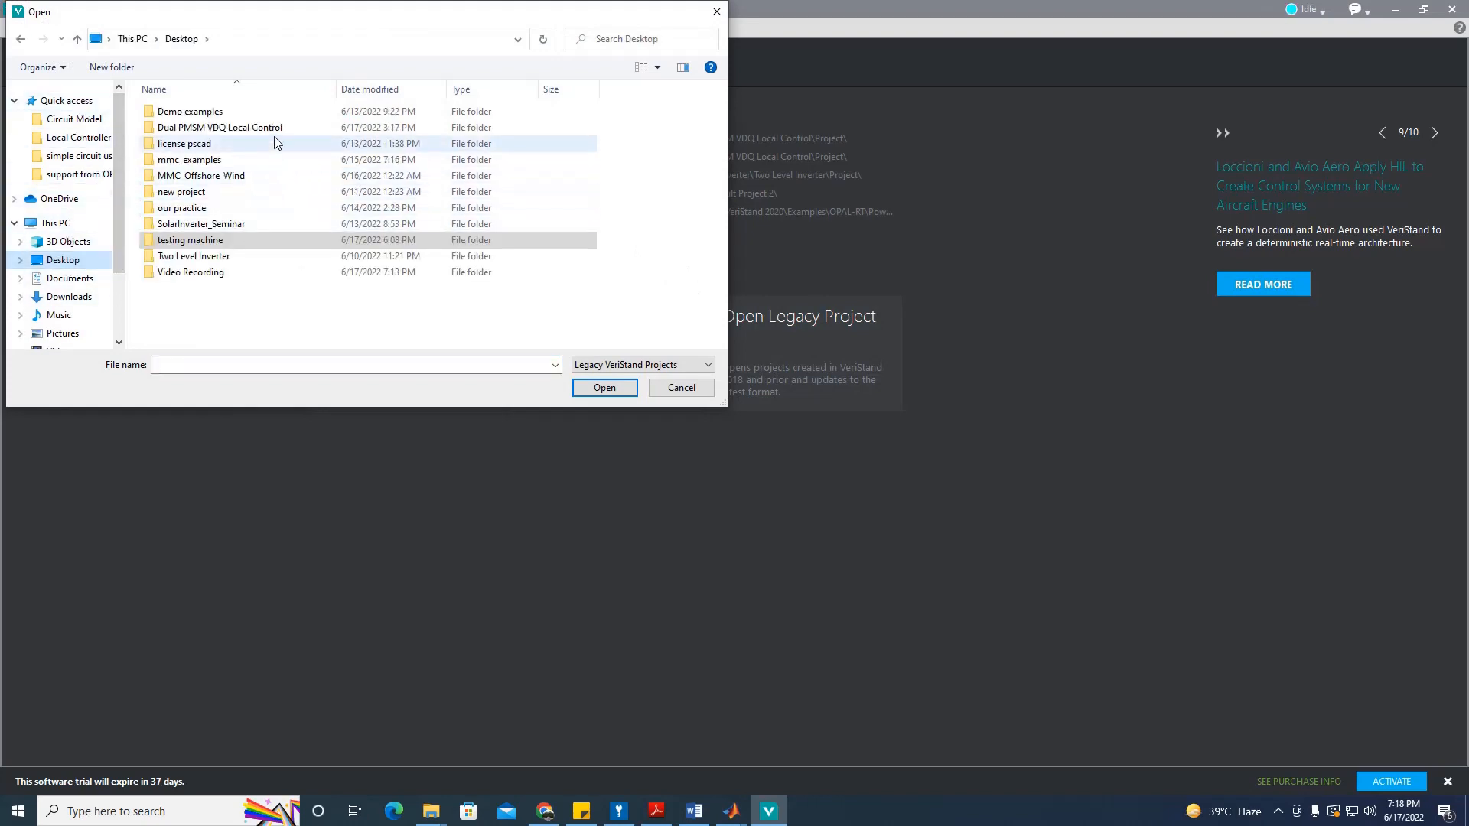
pyautogui.doubleClick(234, 273)
pyautogui.doubleClick(222, 111)
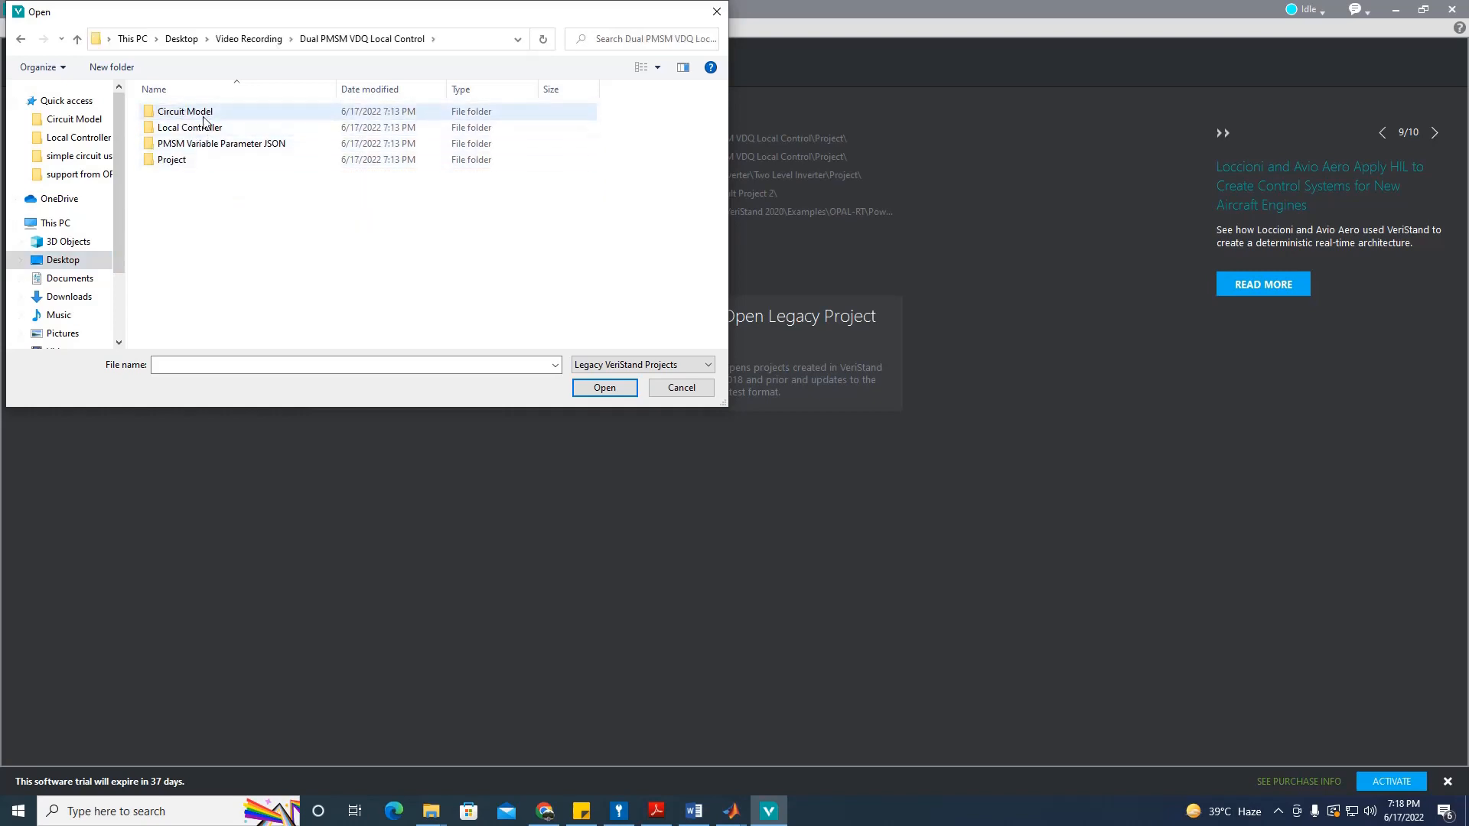
pyautogui.doubleClick(197, 160)
pyautogui.doubleClick(277, 158)
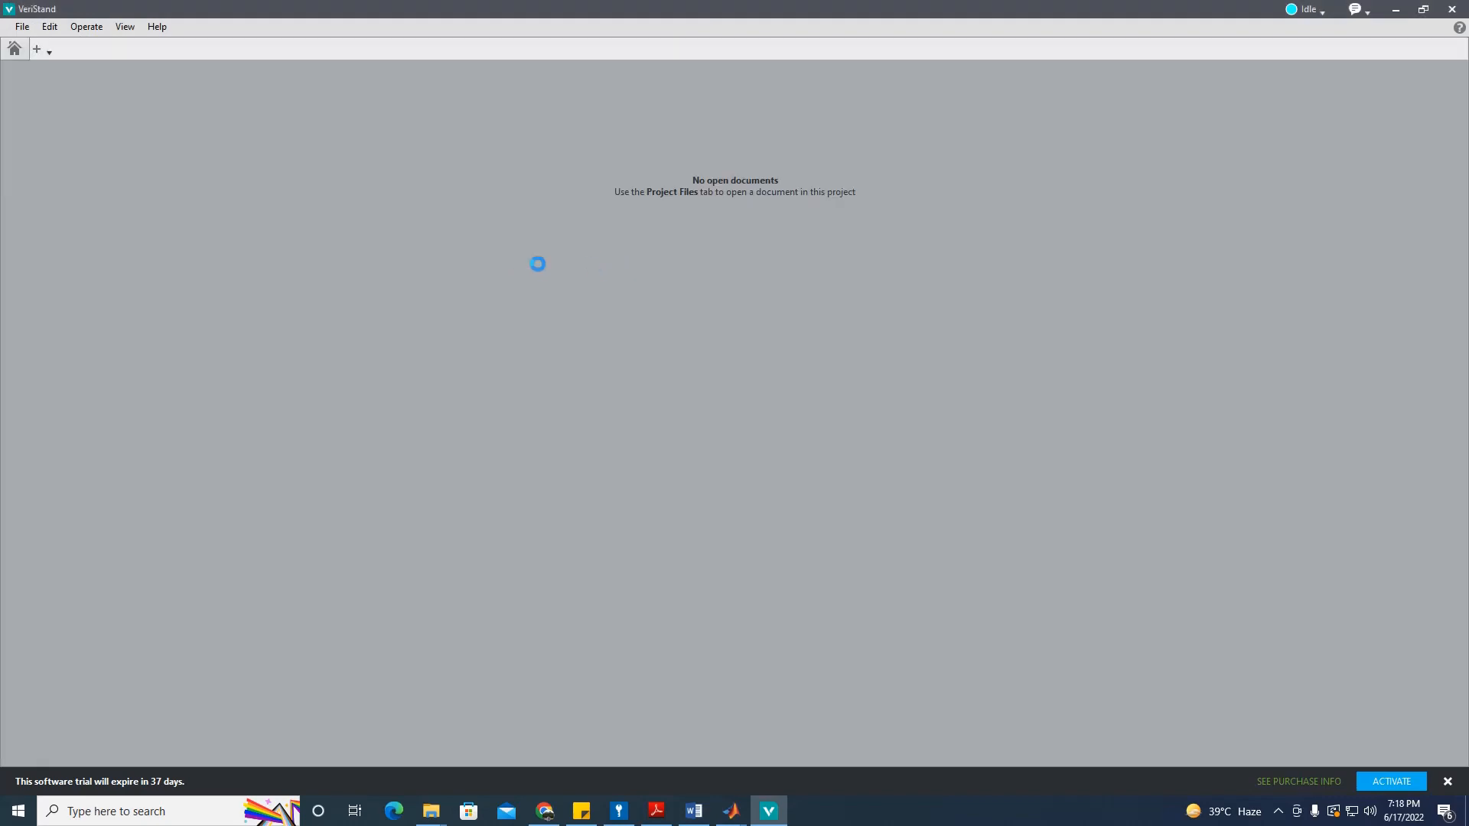
pyautogui.click(543, 813)
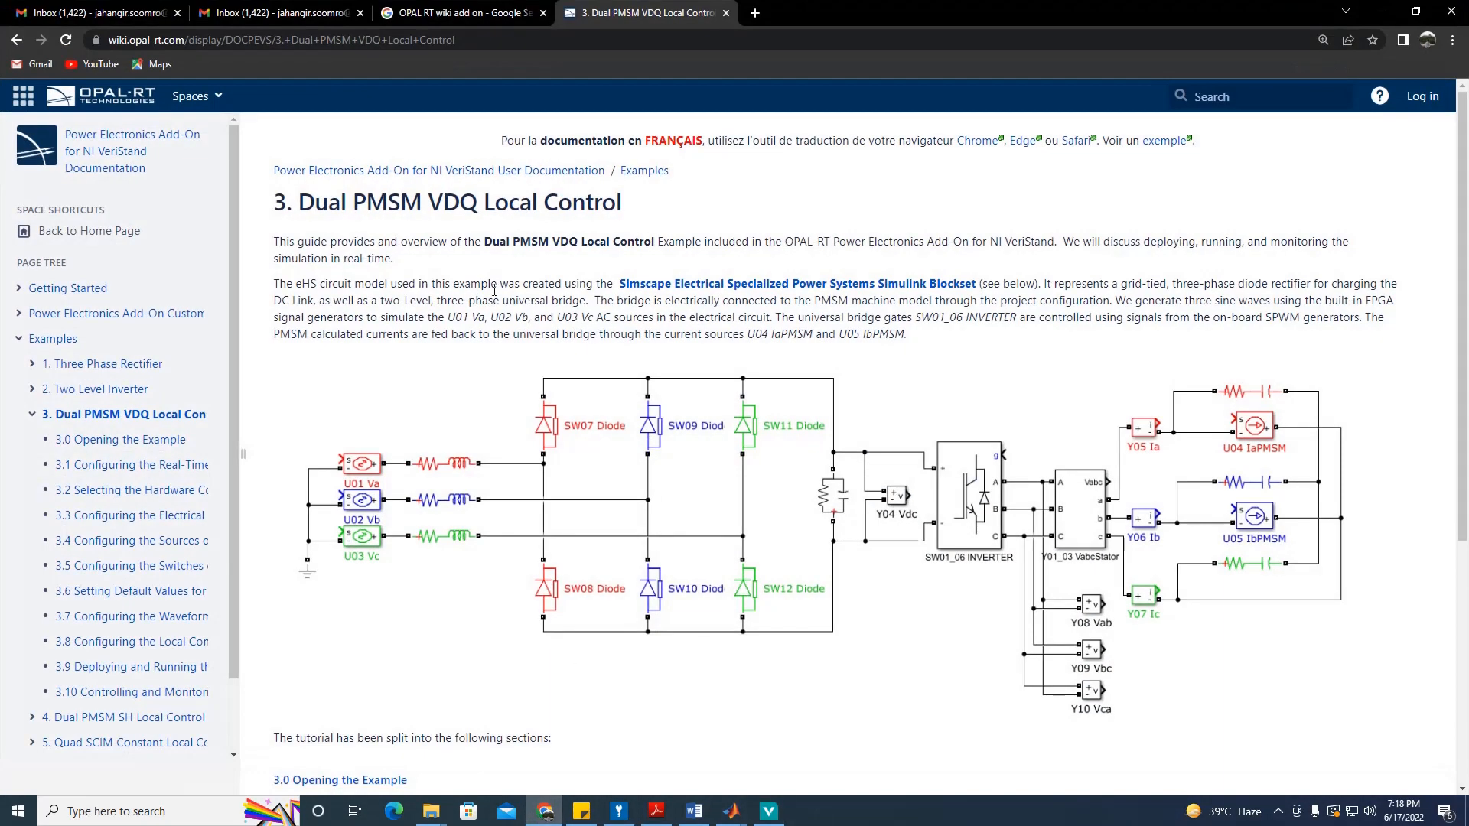
pyautogui.moveTo(301, 249); pyautogui.dragTo(415, 246)
pyautogui.click(427, 263)
pyautogui.moveTo(367, 256); pyautogui.dragTo(418, 244)
pyautogui.click(367, 292)
pyautogui.click(731, 811)
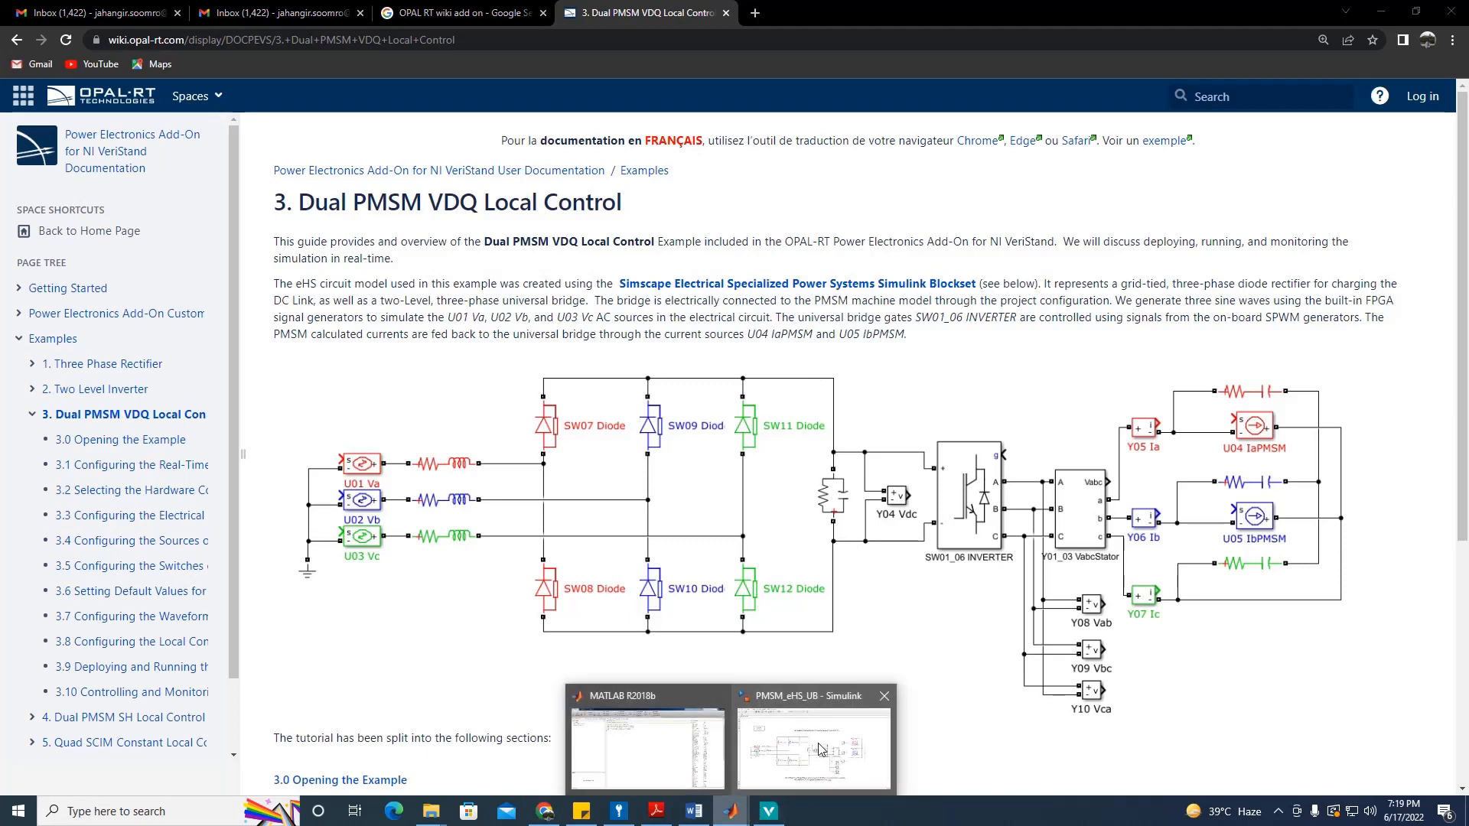
pyautogui.click(822, 751)
pyautogui.click(1379, 14)
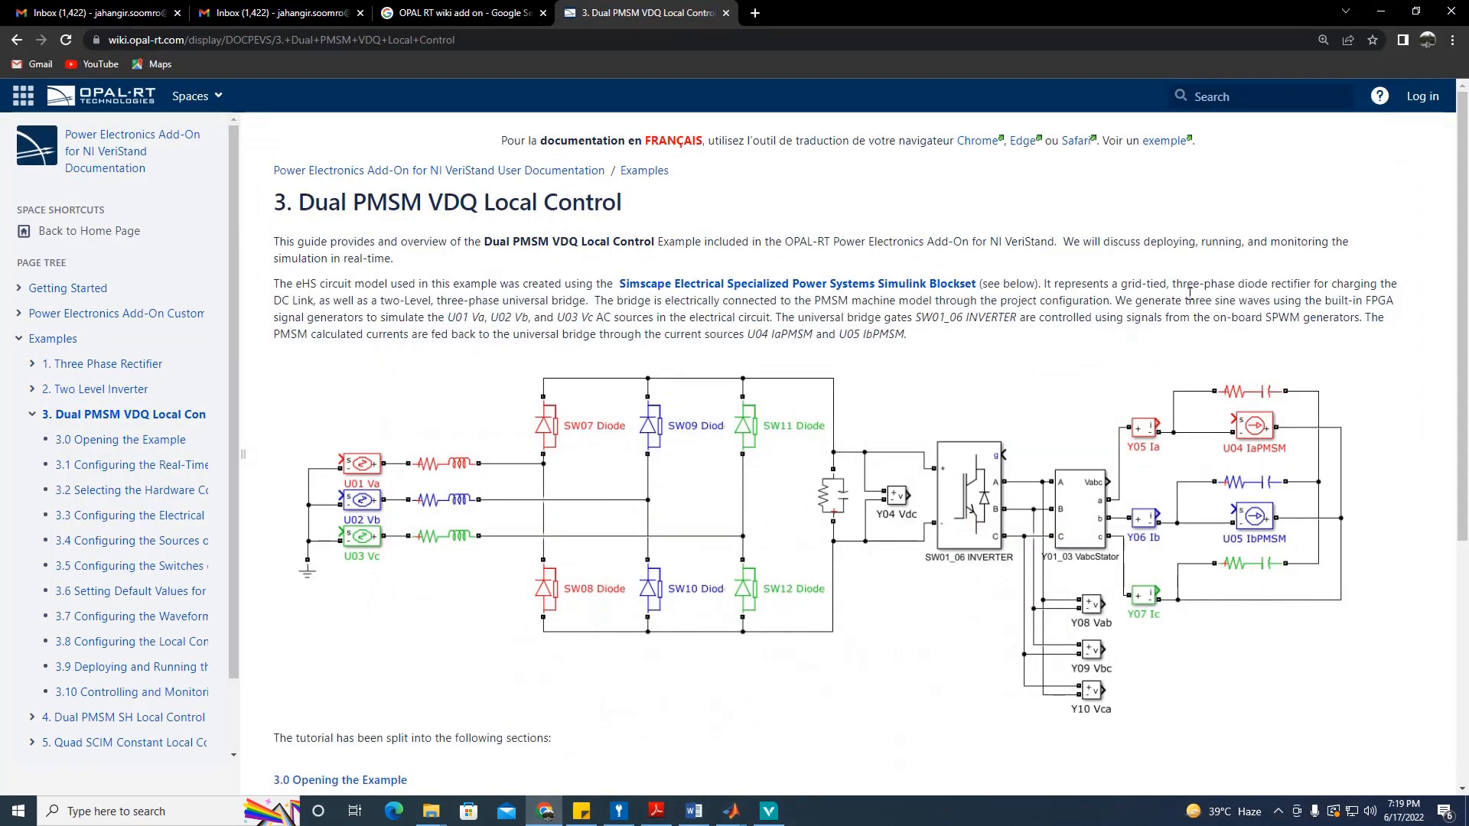
pyautogui.moveTo(1310, 284); pyautogui.dragTo(1167, 283)
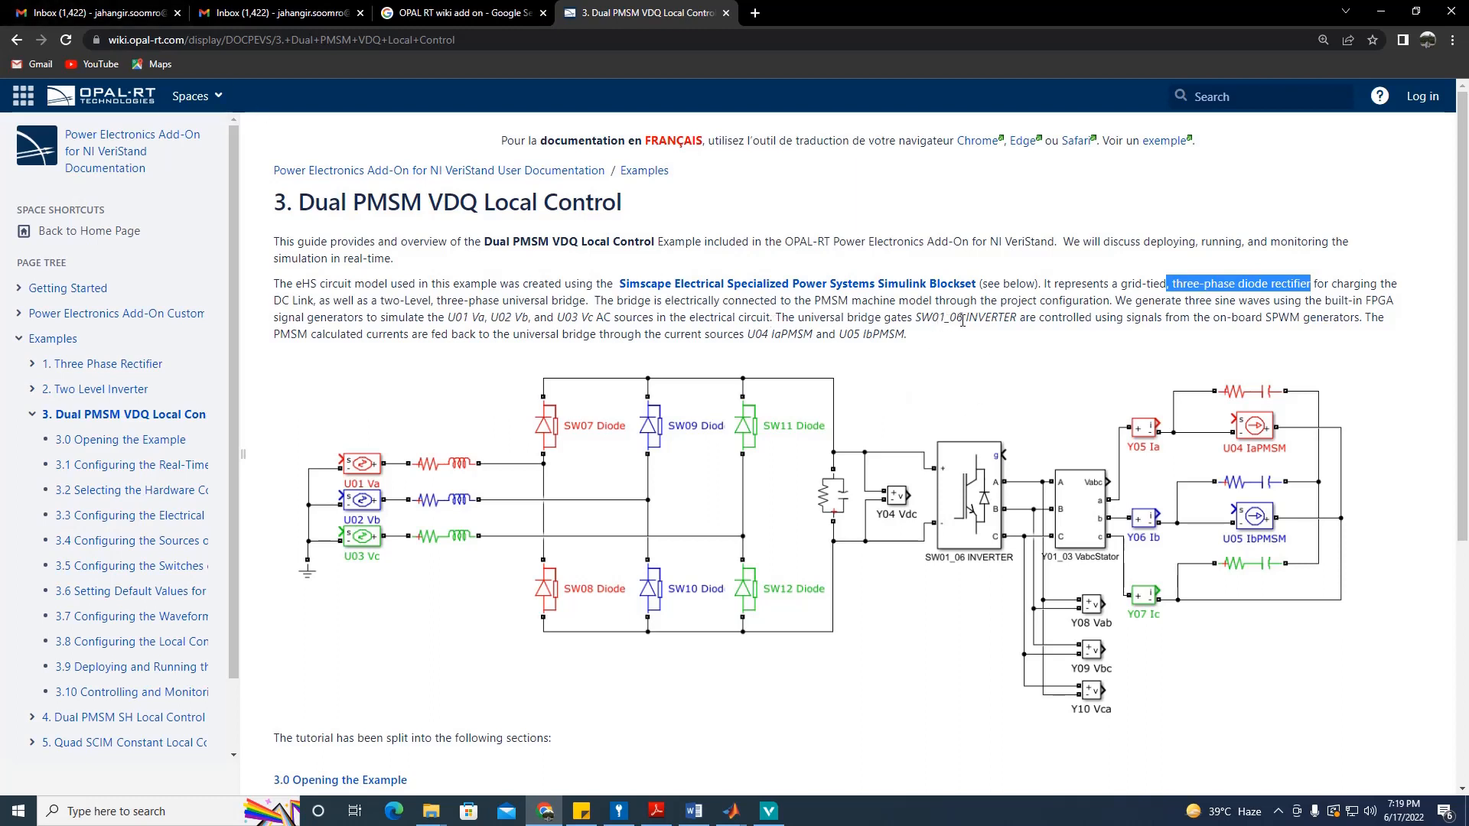
pyautogui.moveTo(1355, 315); pyautogui.dragTo(1279, 318)
pyautogui.click(1210, 322)
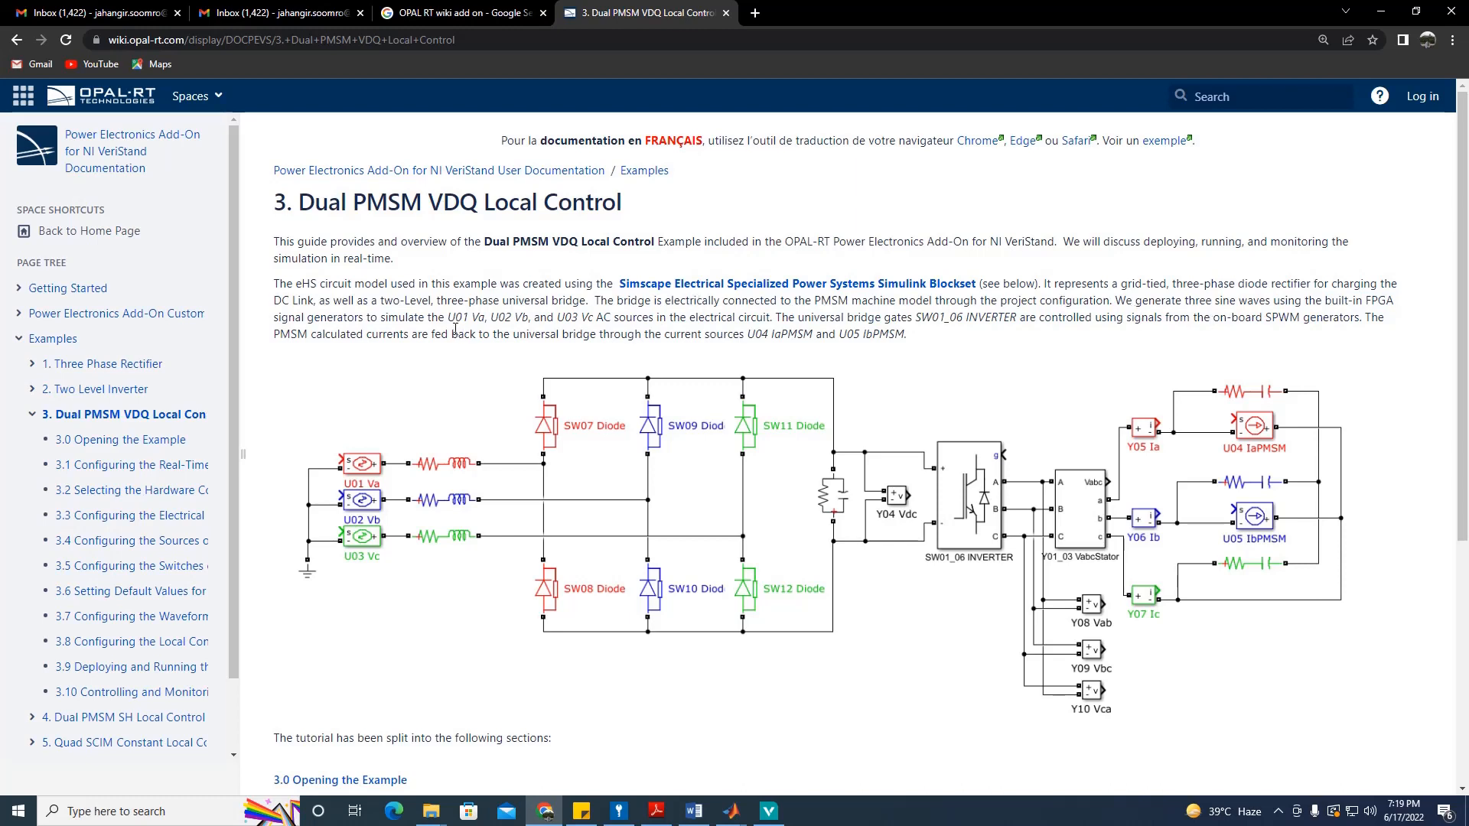
pyautogui.moveTo(456, 320); pyautogui.dragTo(517, 322)
pyautogui.moveTo(340, 436); pyautogui.dragTo(361, 501)
pyautogui.click(945, 587)
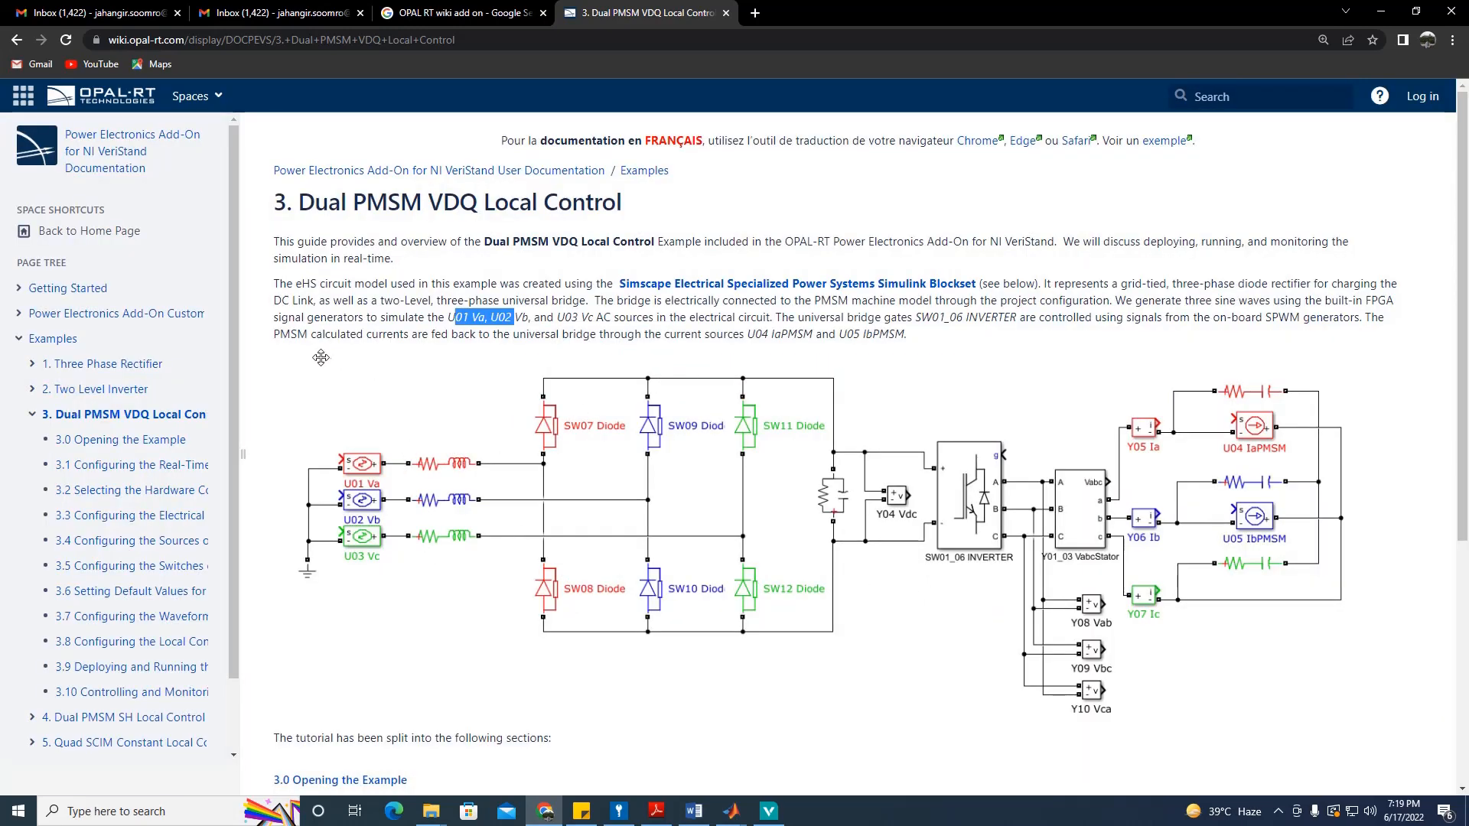
pyautogui.click(1377, 377)
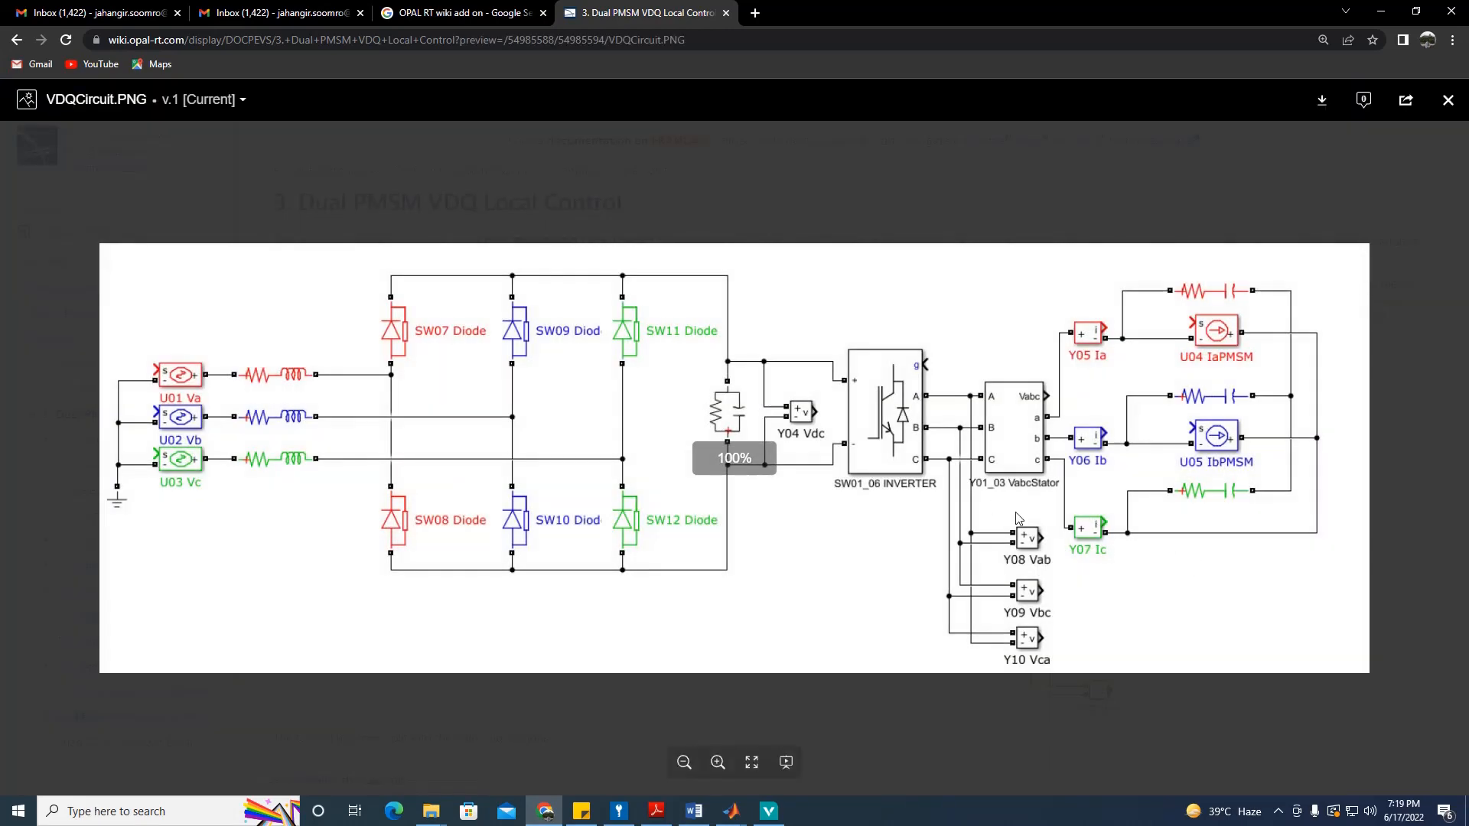
pyautogui.press('Escape')
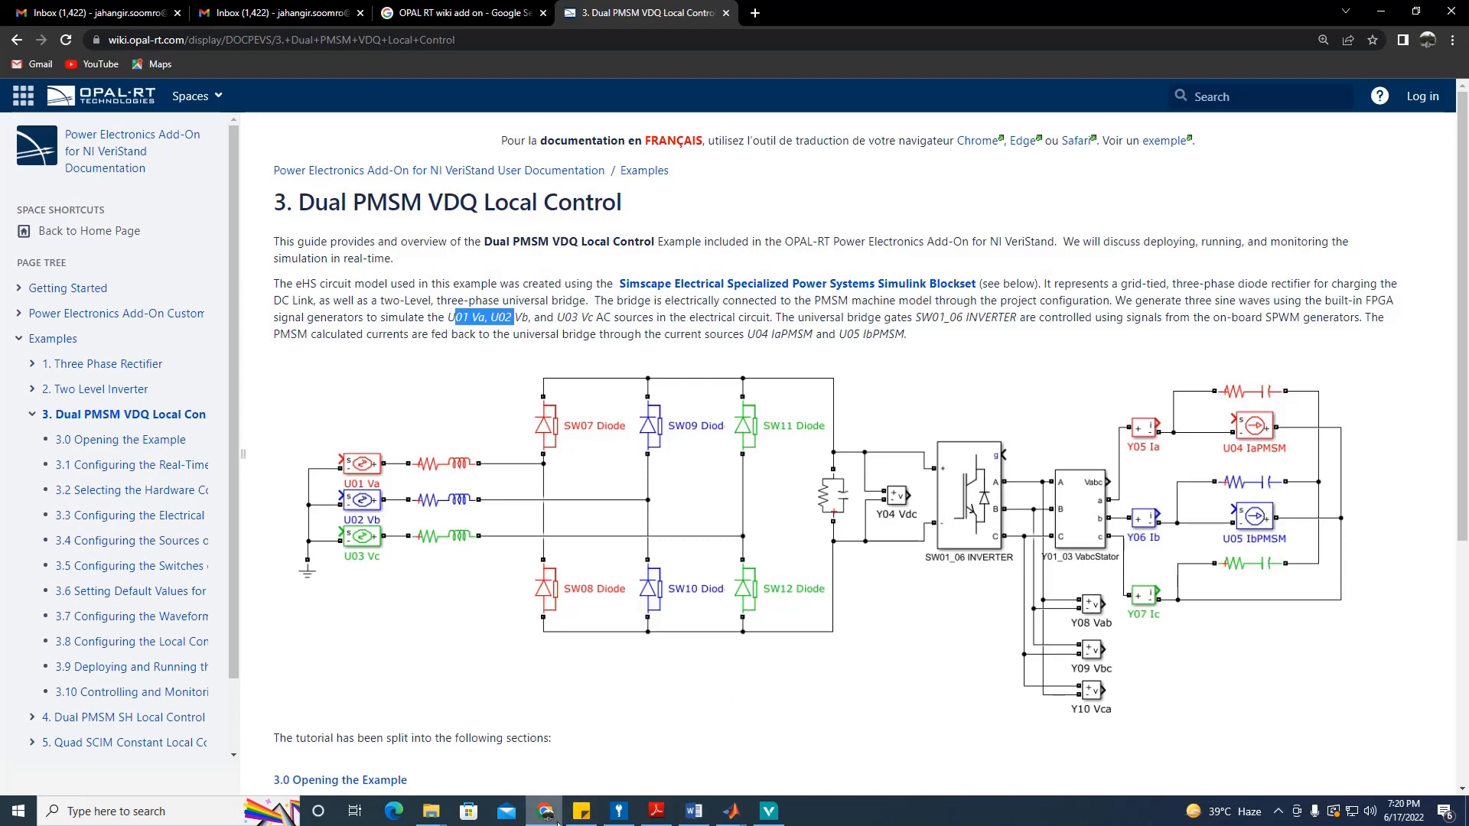
# Step: Open System Explorer and set the Controller target's operating system to PharLap
pyautogui.click(545, 811)
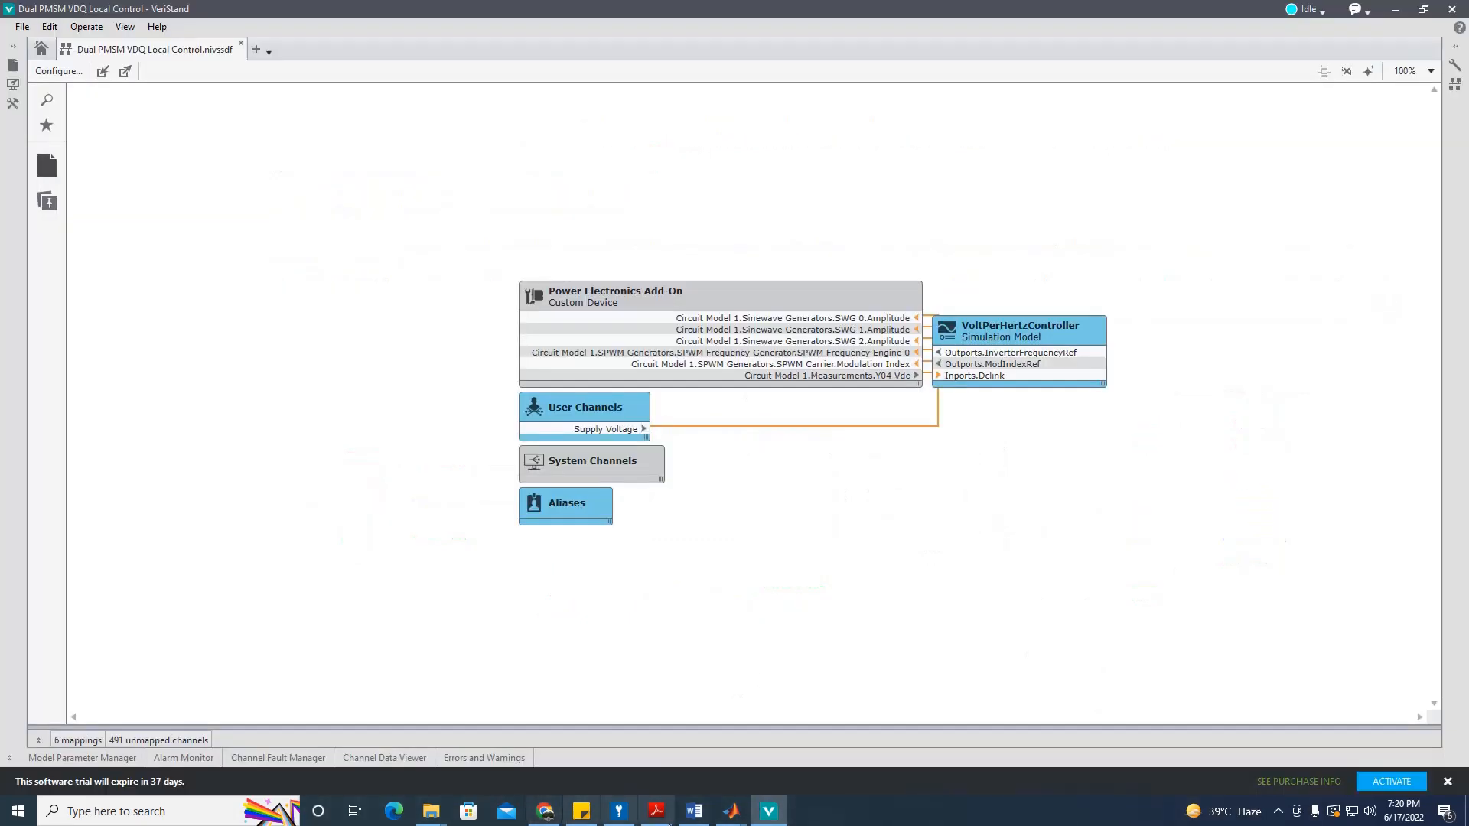
pyautogui.click(52, 73)
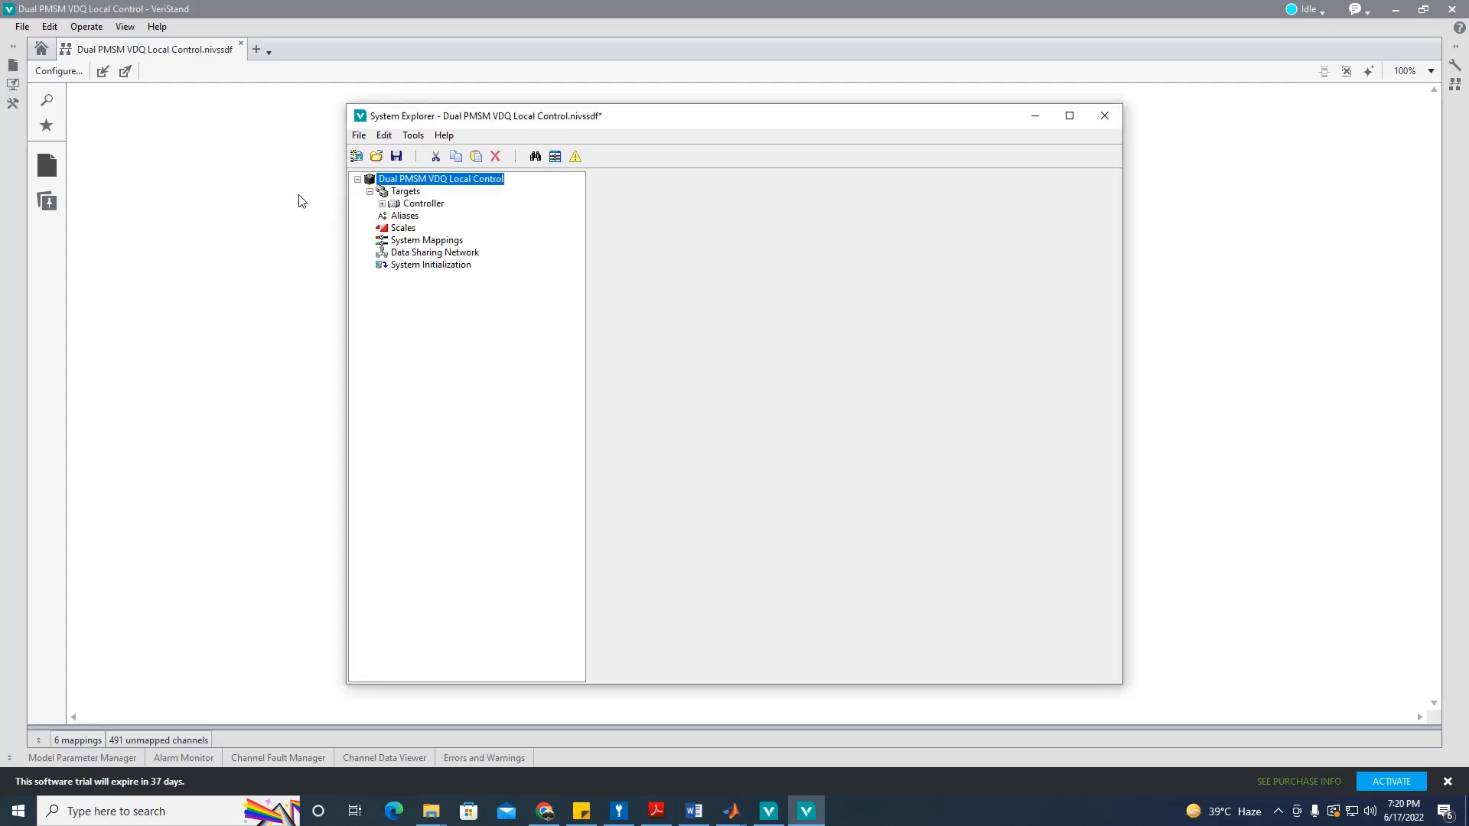
pyautogui.click(382, 203)
pyautogui.click(443, 206)
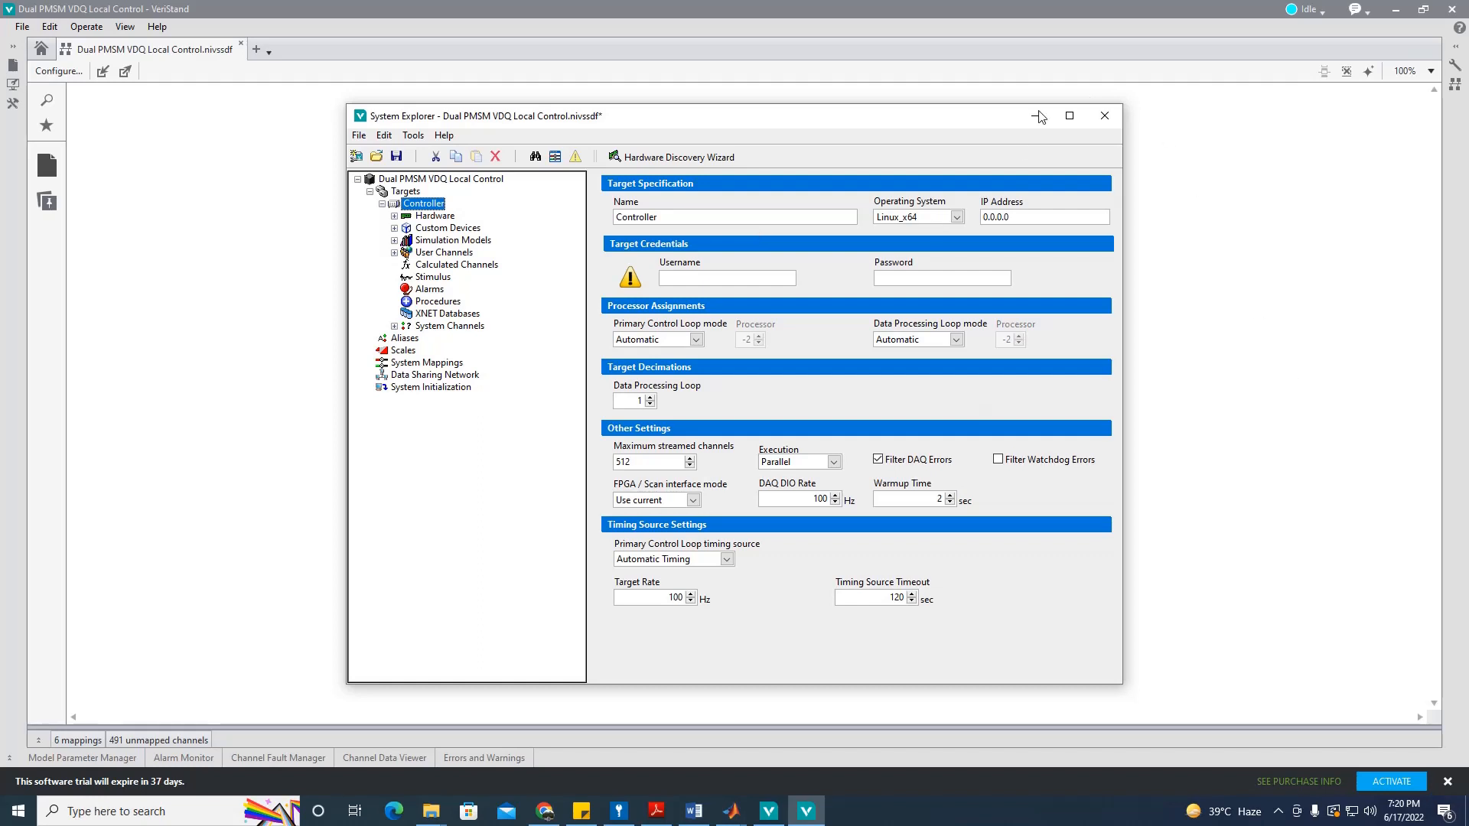
pyautogui.click(955, 217)
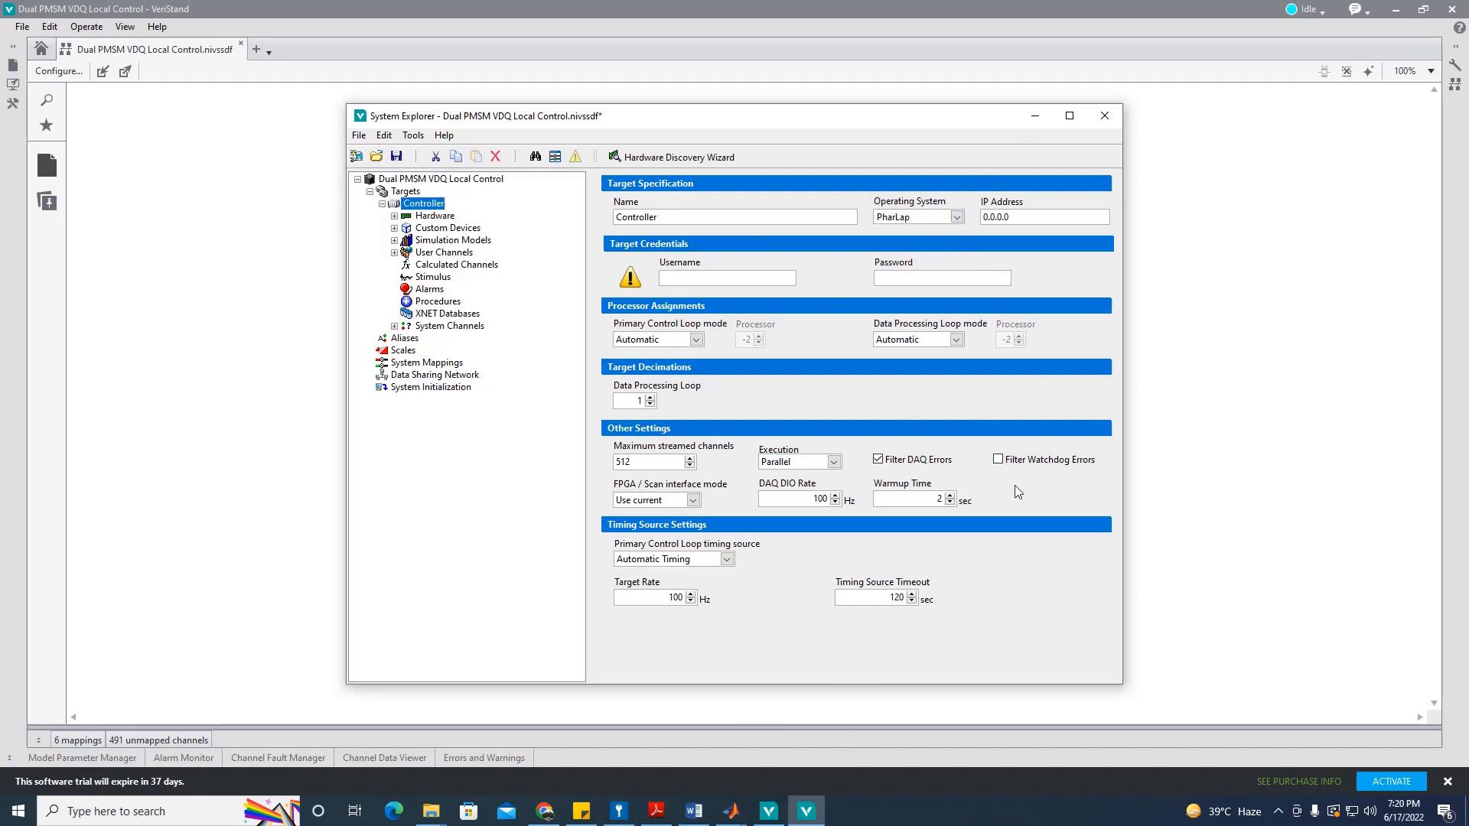
# Step: Select the Controller's IP address value and bring up the Windows start search
pyautogui.doubleClick(1056, 222)
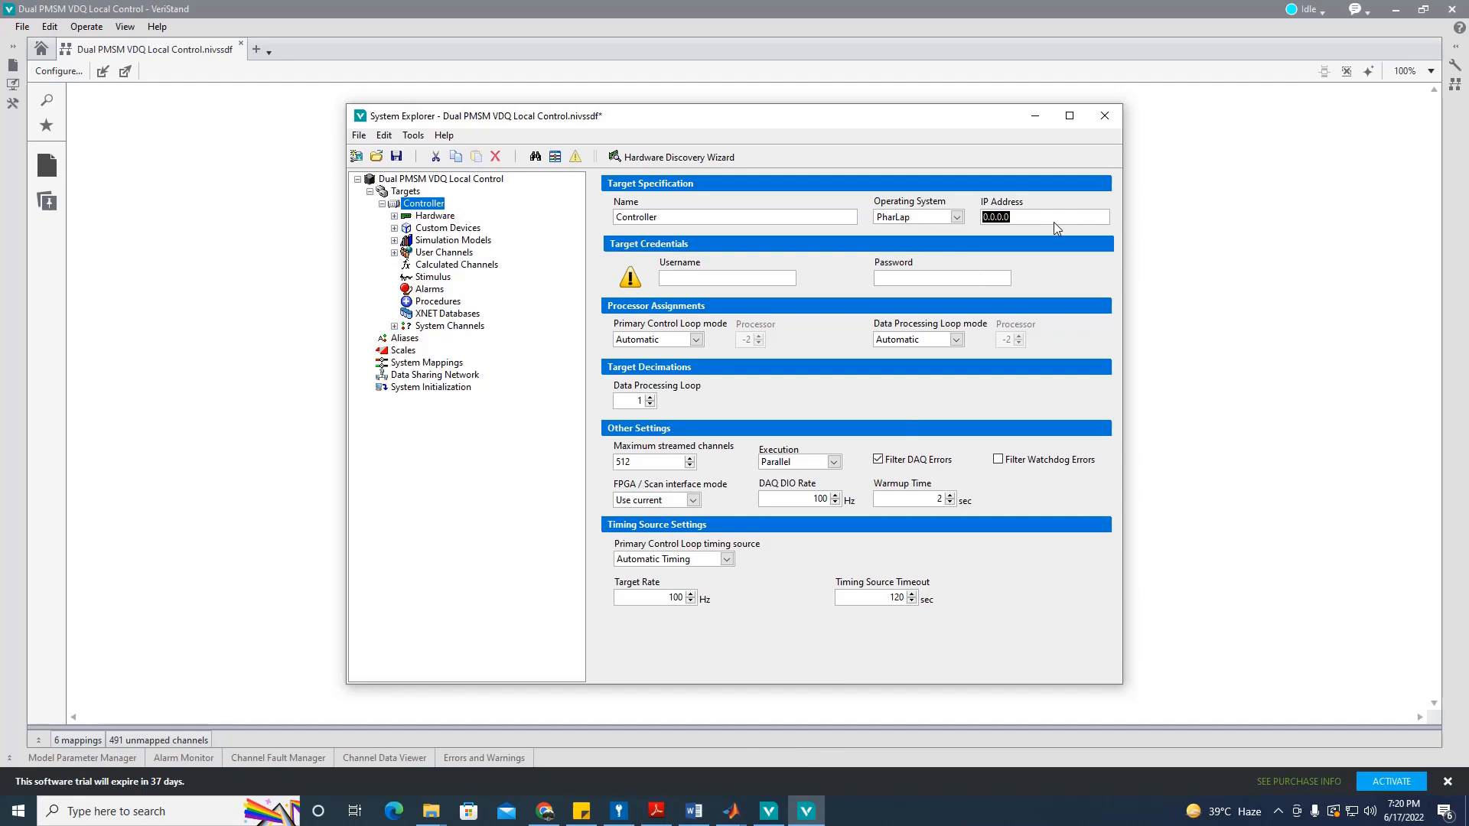
pyautogui.click(772, 818)
pyautogui.click(808, 818)
pyautogui.click(809, 818)
pyautogui.click(20, 813)
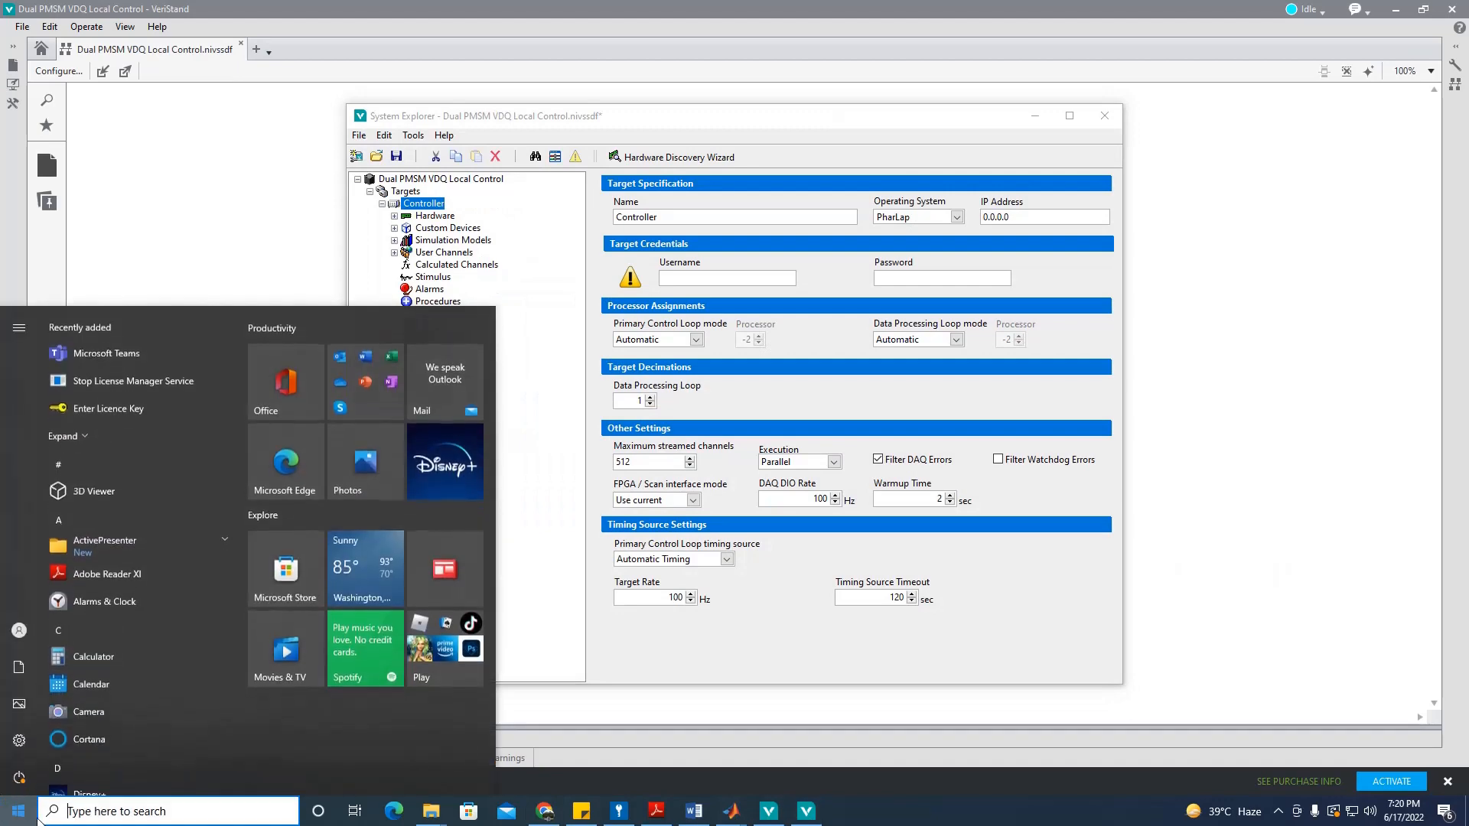
# Step: Launch NI MAX and copy the PXIe-8880 target's IPv4 address 192.168.10.41
pyautogui.write('ma')
pyautogui.press('Return')
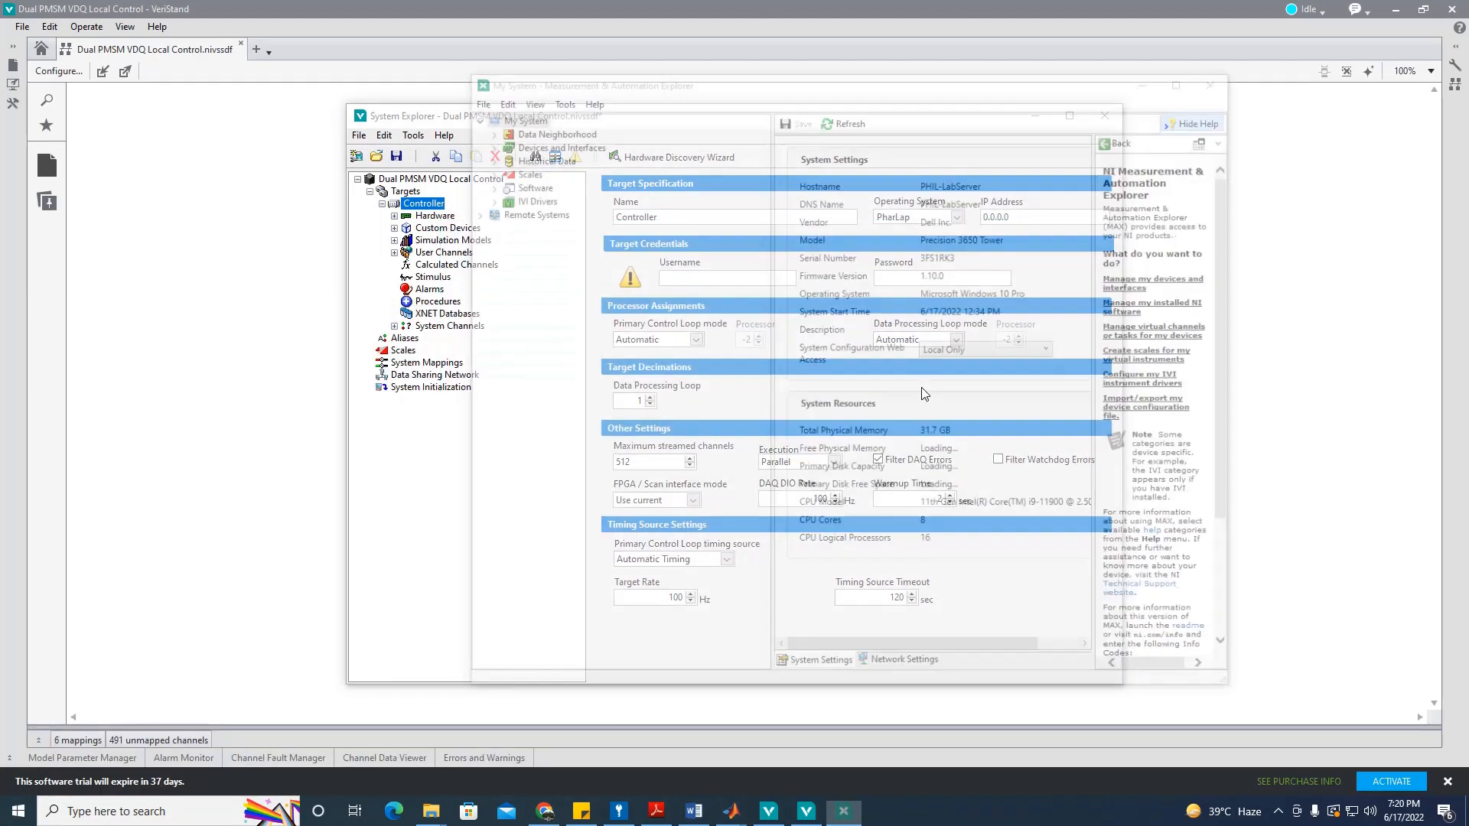
pyautogui.click(471, 211)
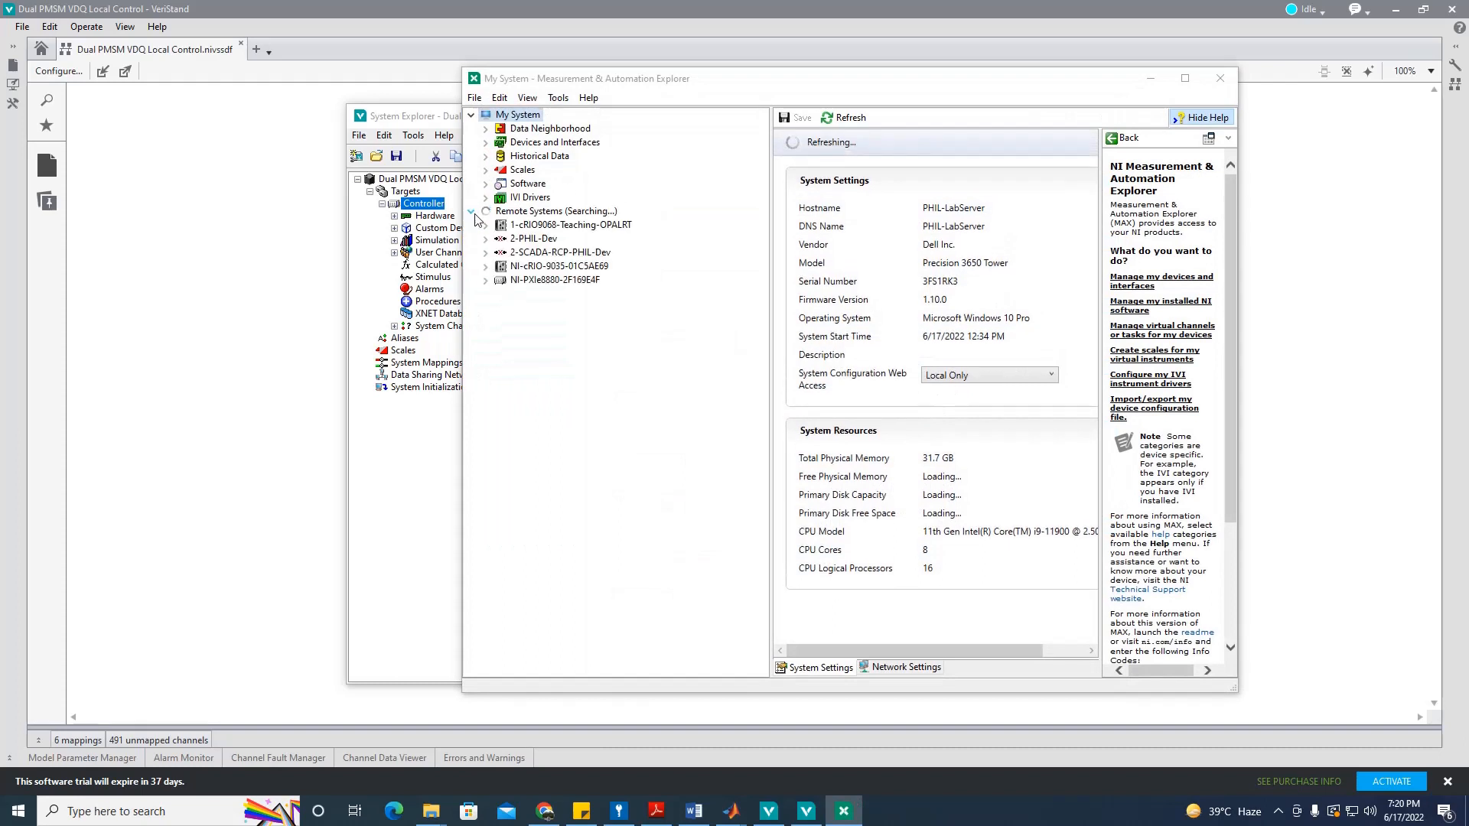
pyautogui.click(584, 281)
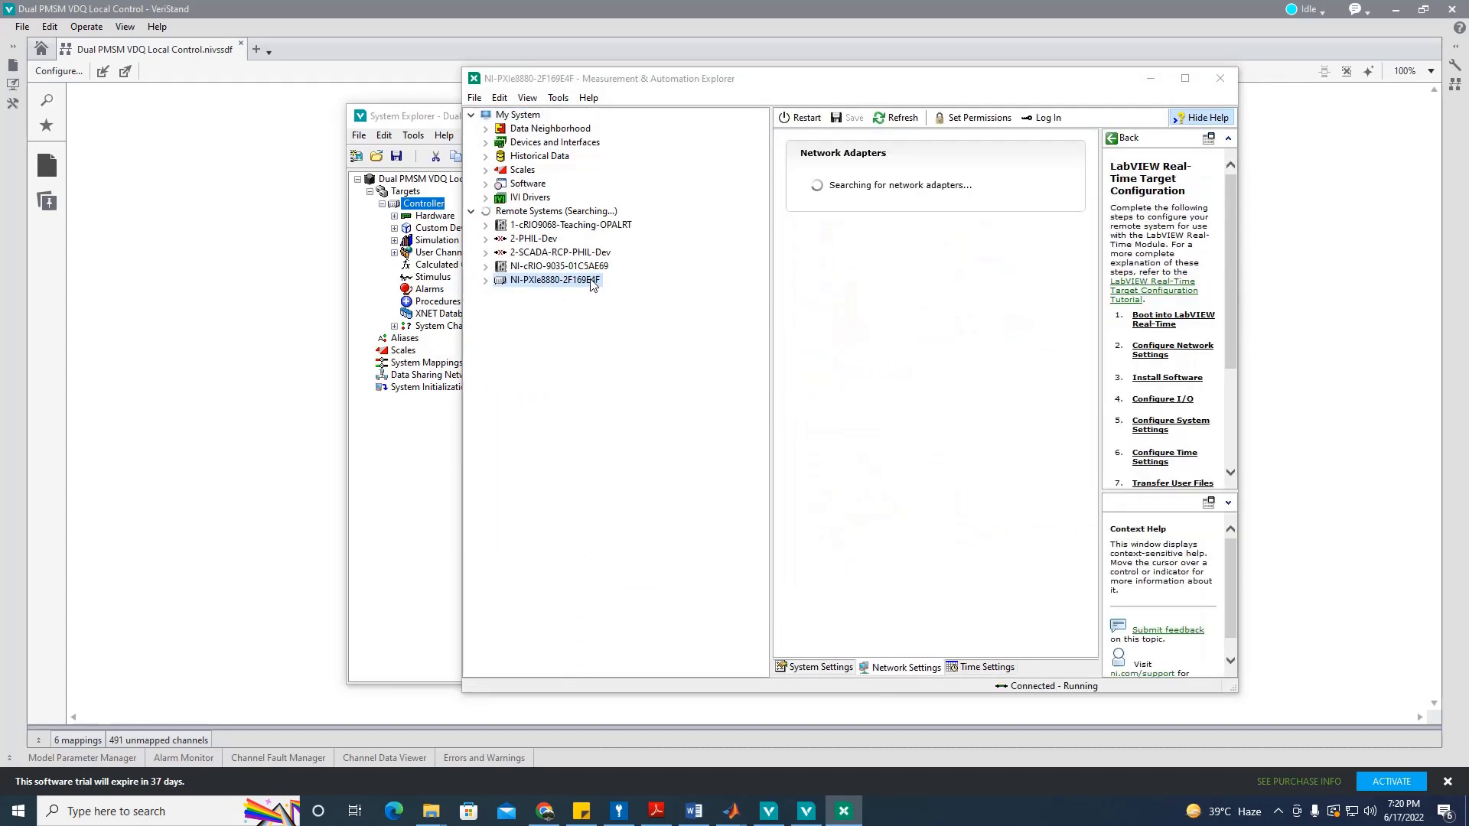
pyautogui.tripleClick(1039, 274)
pyautogui.hotkey('ctrl', 'c')
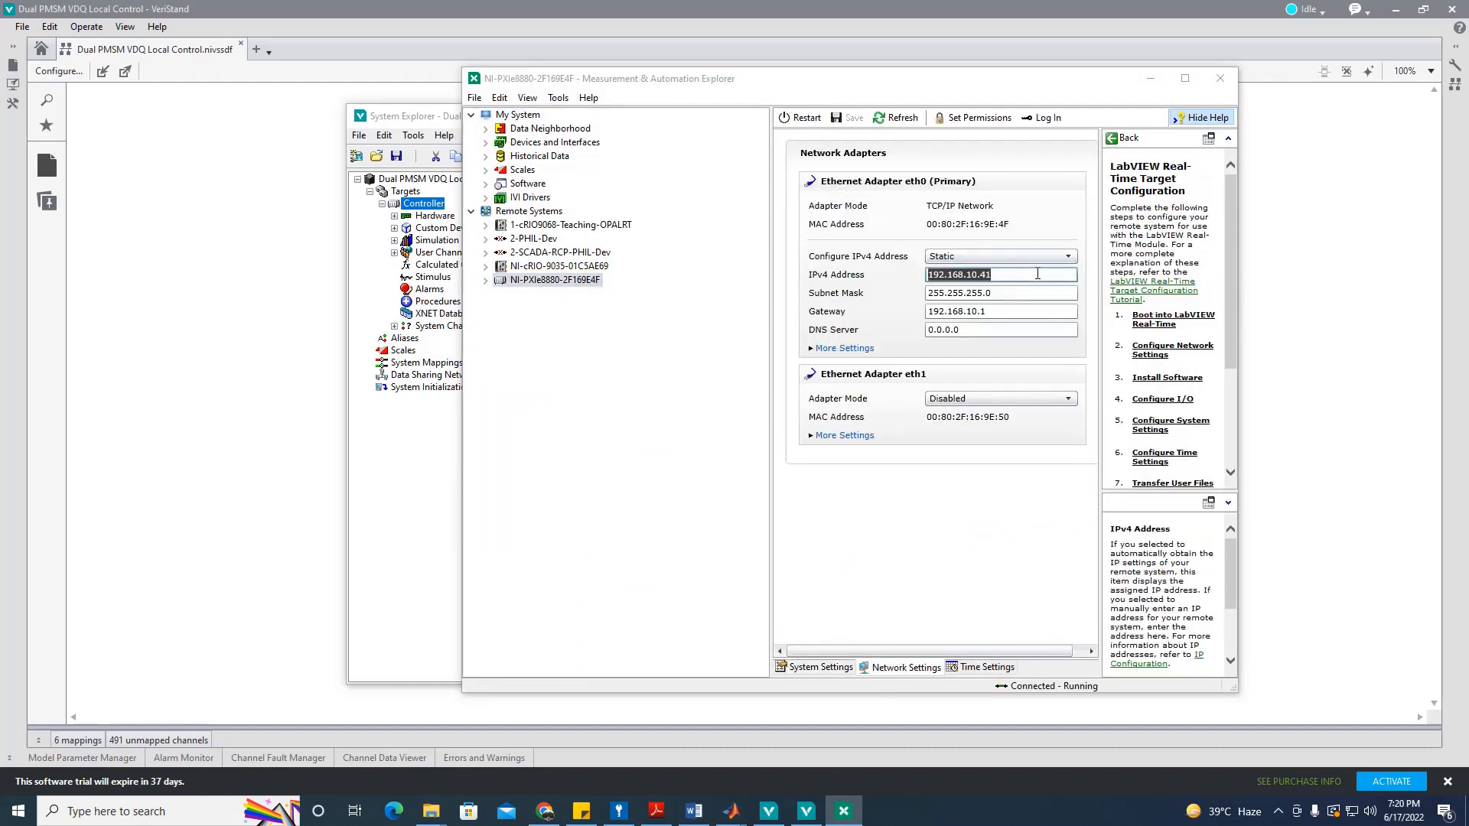
pyautogui.click(816, 815)
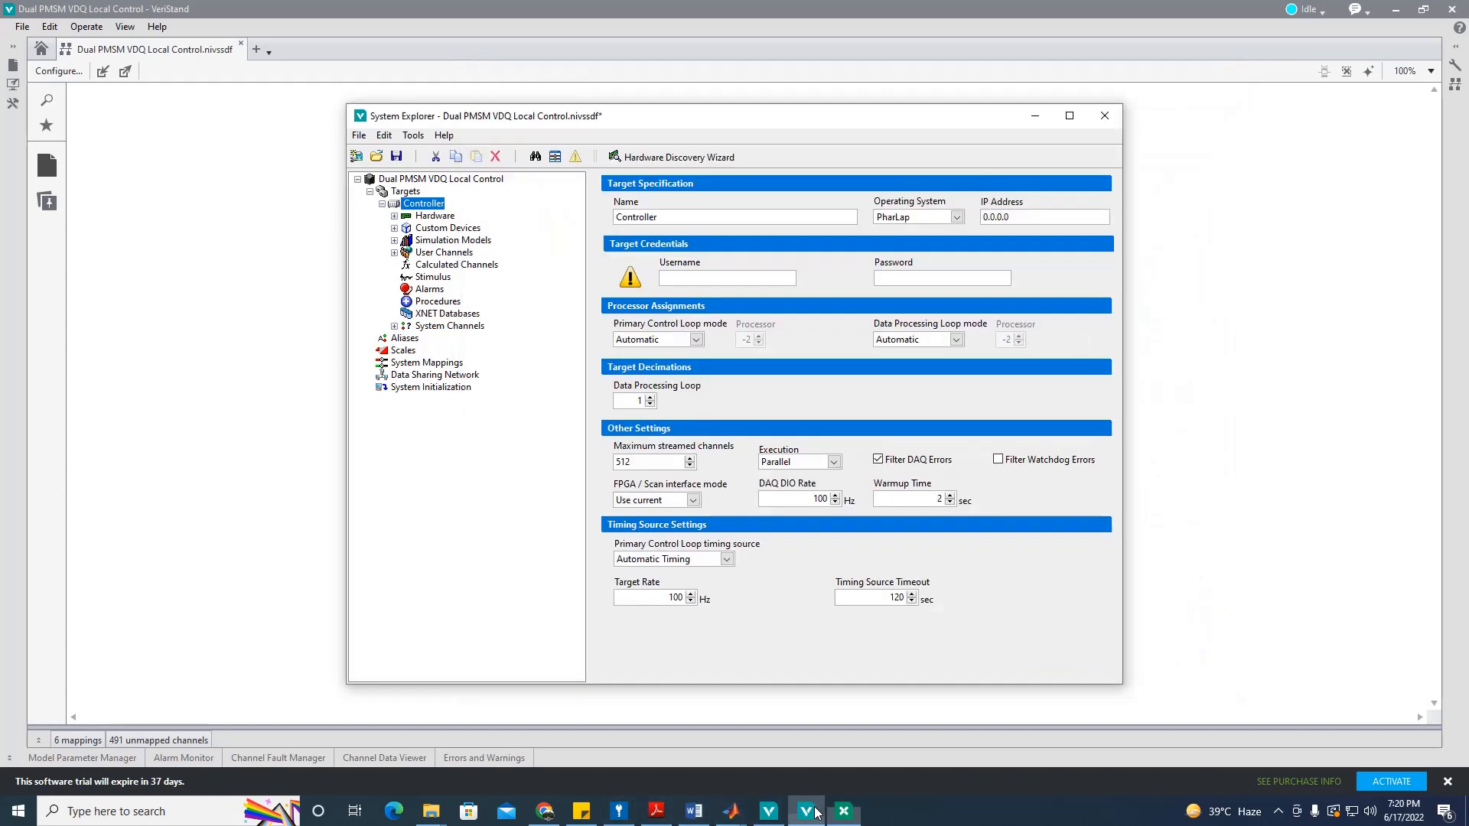
# Step: Paste 192.168.10.41 as the Controller's IP address
pyautogui.hotkey('ctrl', 'v')
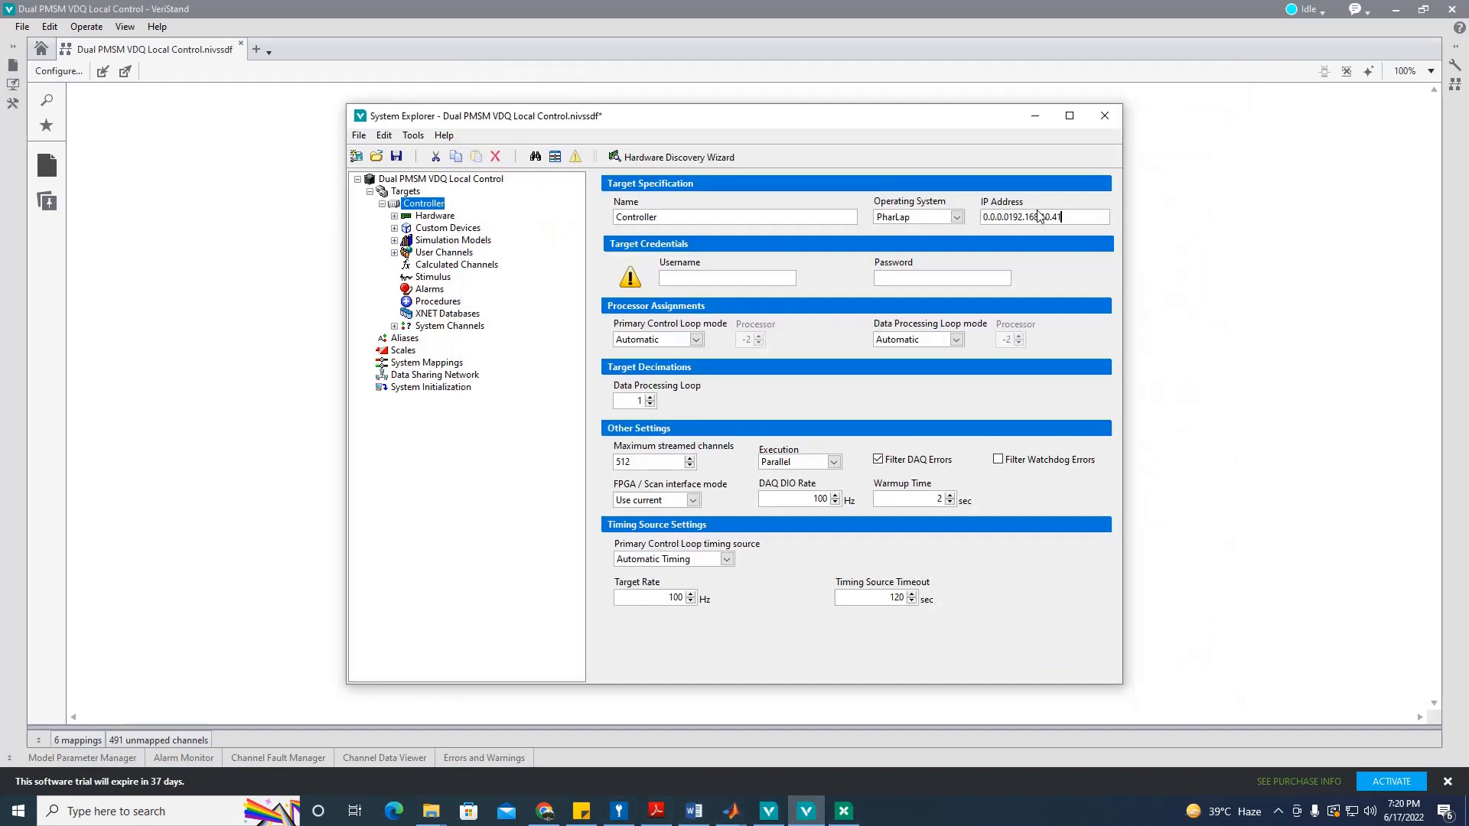
pyautogui.hotkey('ctrl', 'a')
pyautogui.hotkey('ctrl', 'v')
# Step: Switch the Power Electronics Add-On to the CC-182707 hardware configuration, confirming the reset
pyautogui.click(394, 228)
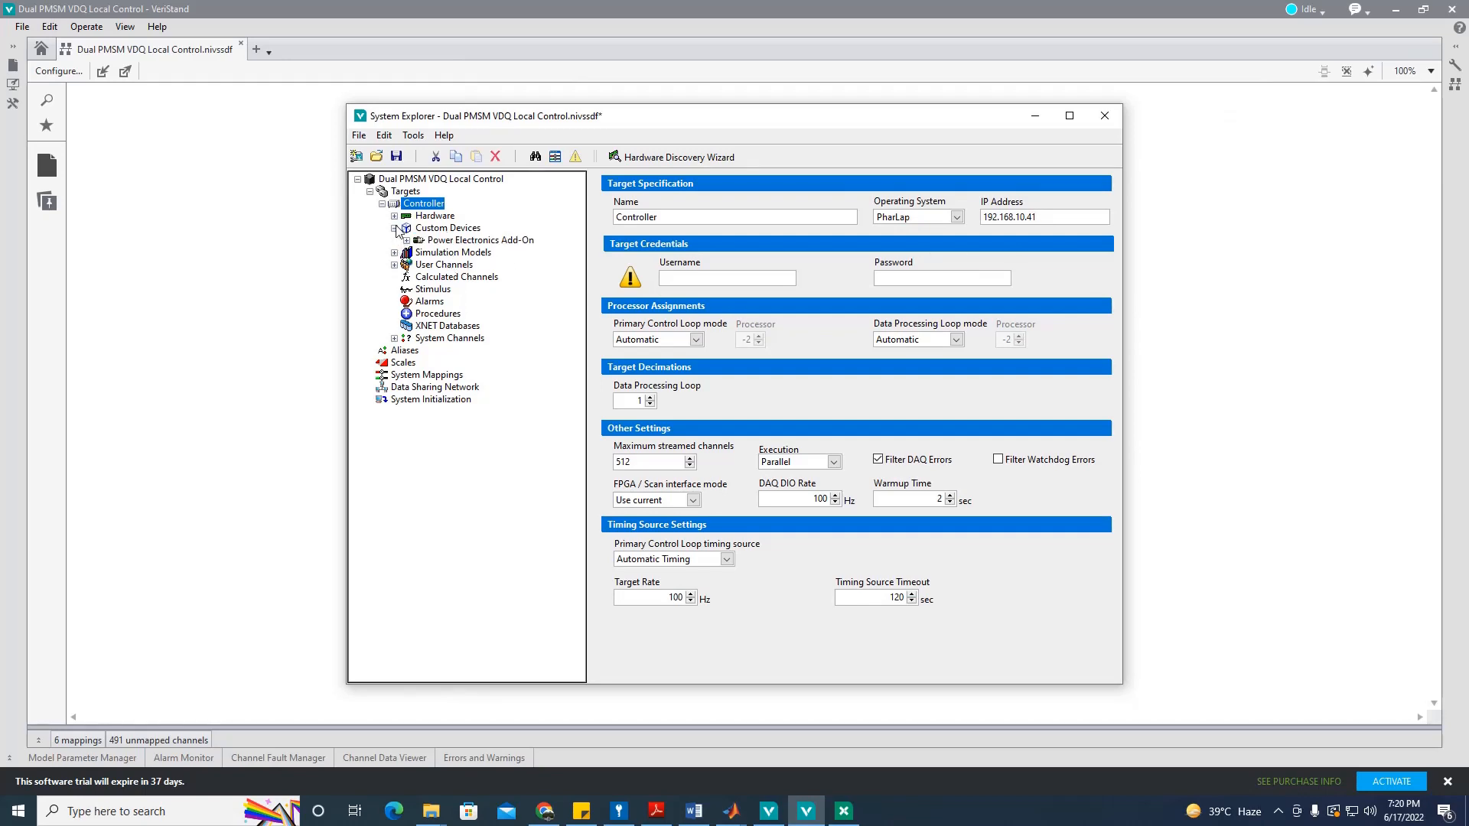
pyautogui.click(447, 228)
pyautogui.click(470, 240)
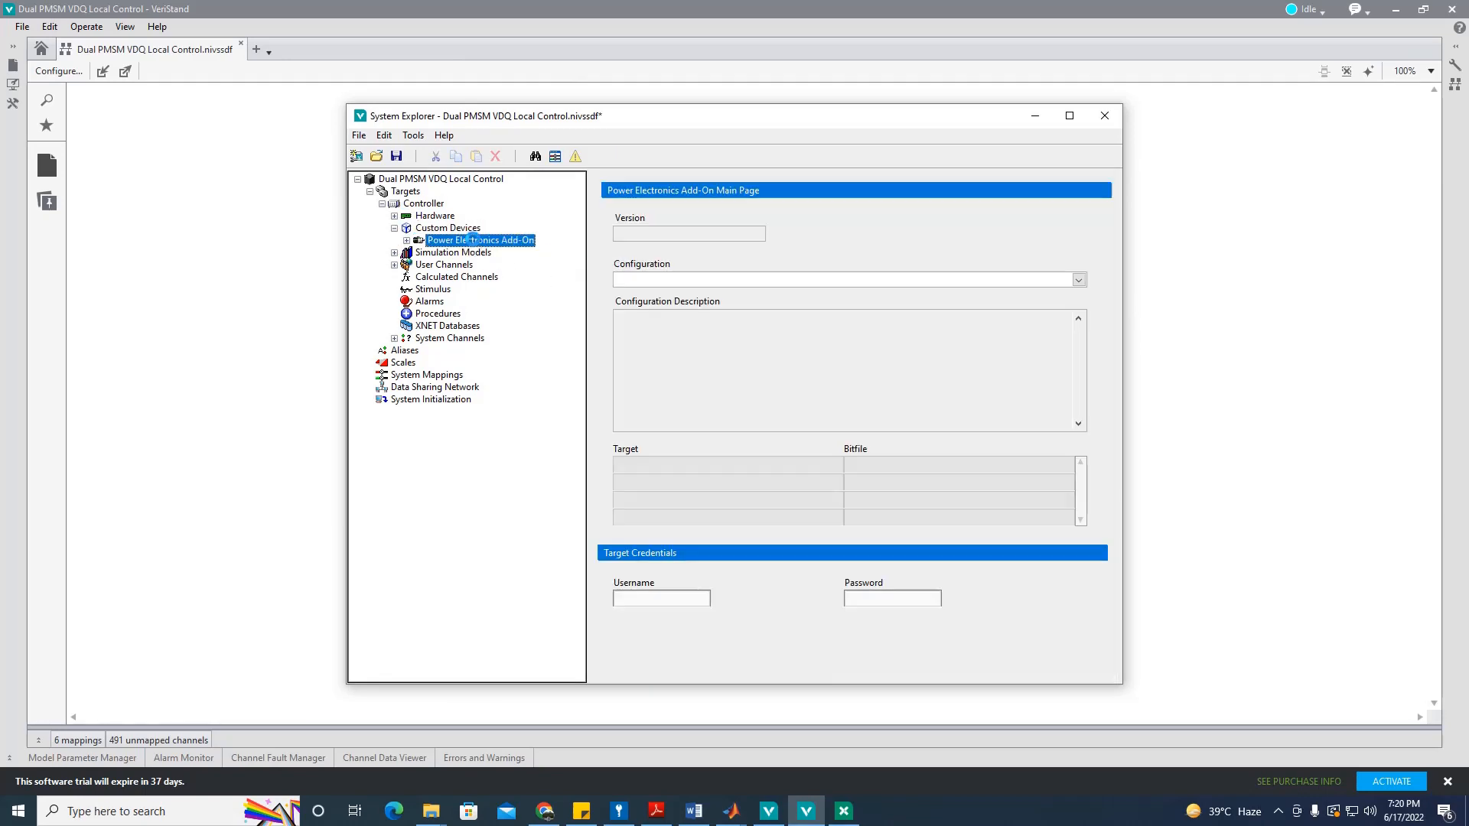
pyautogui.click(406, 240)
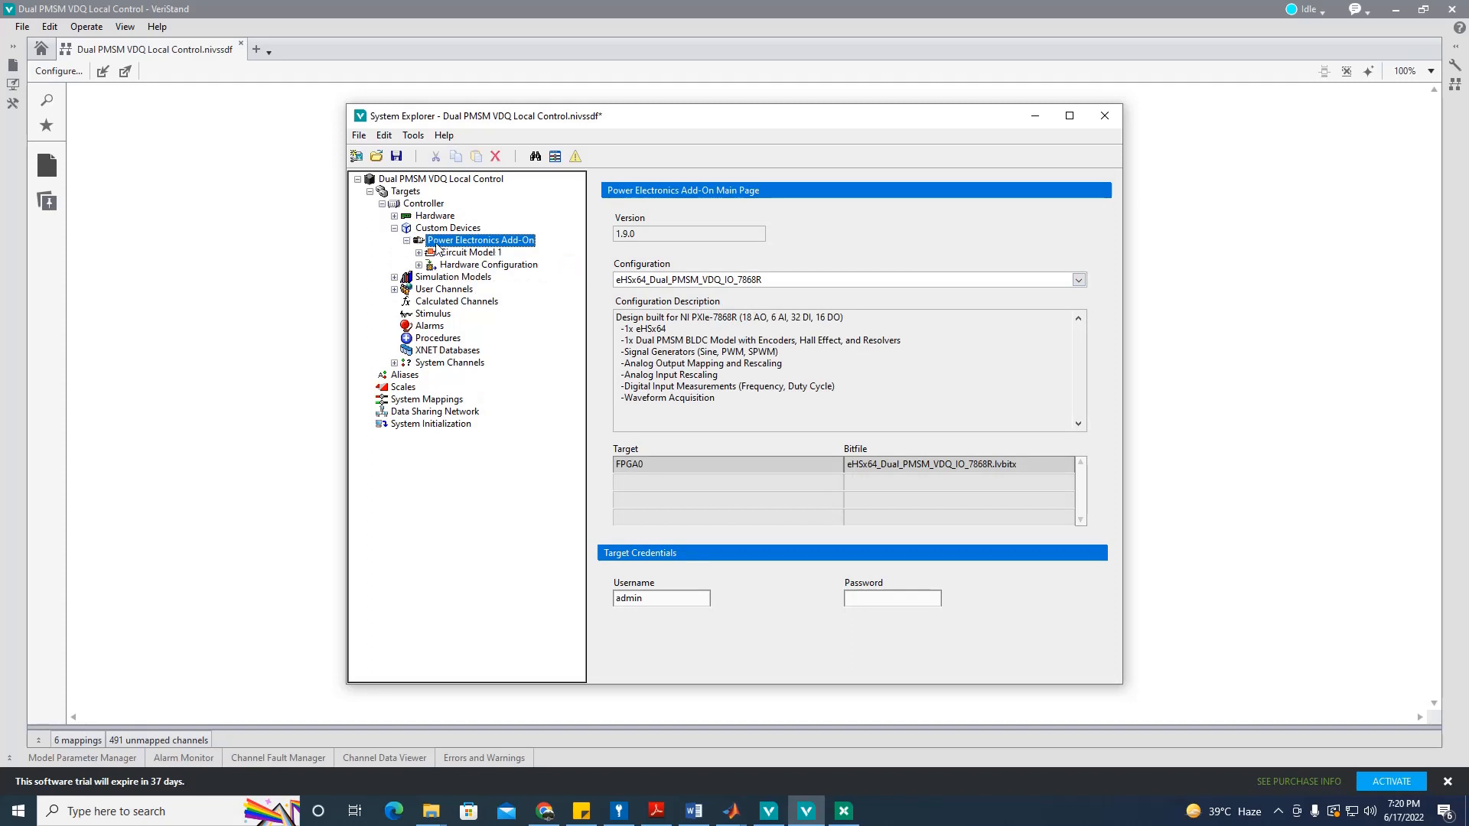
pyautogui.click(760, 283)
pyautogui.click(736, 291)
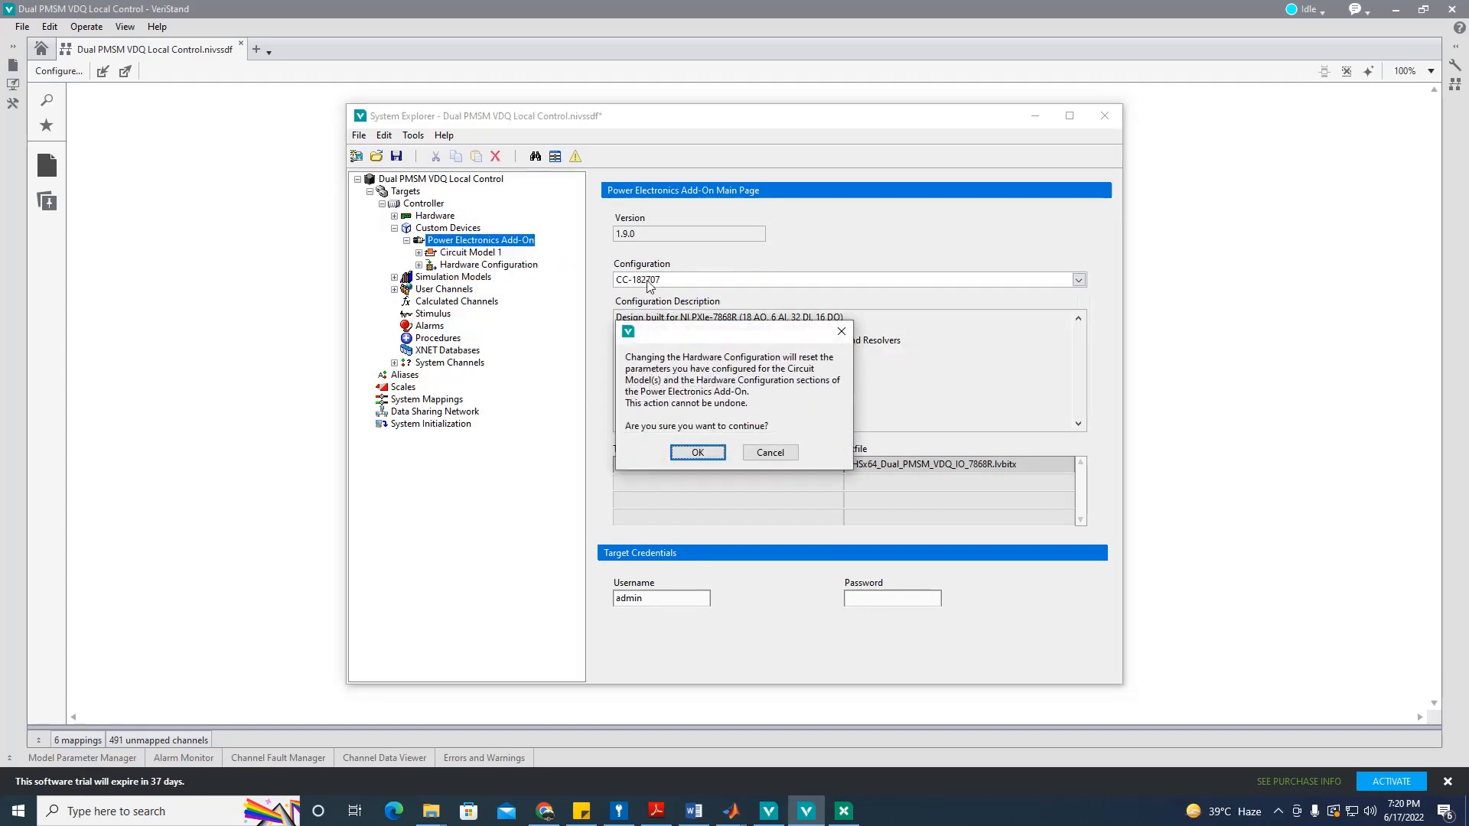
pyautogui.click(697, 453)
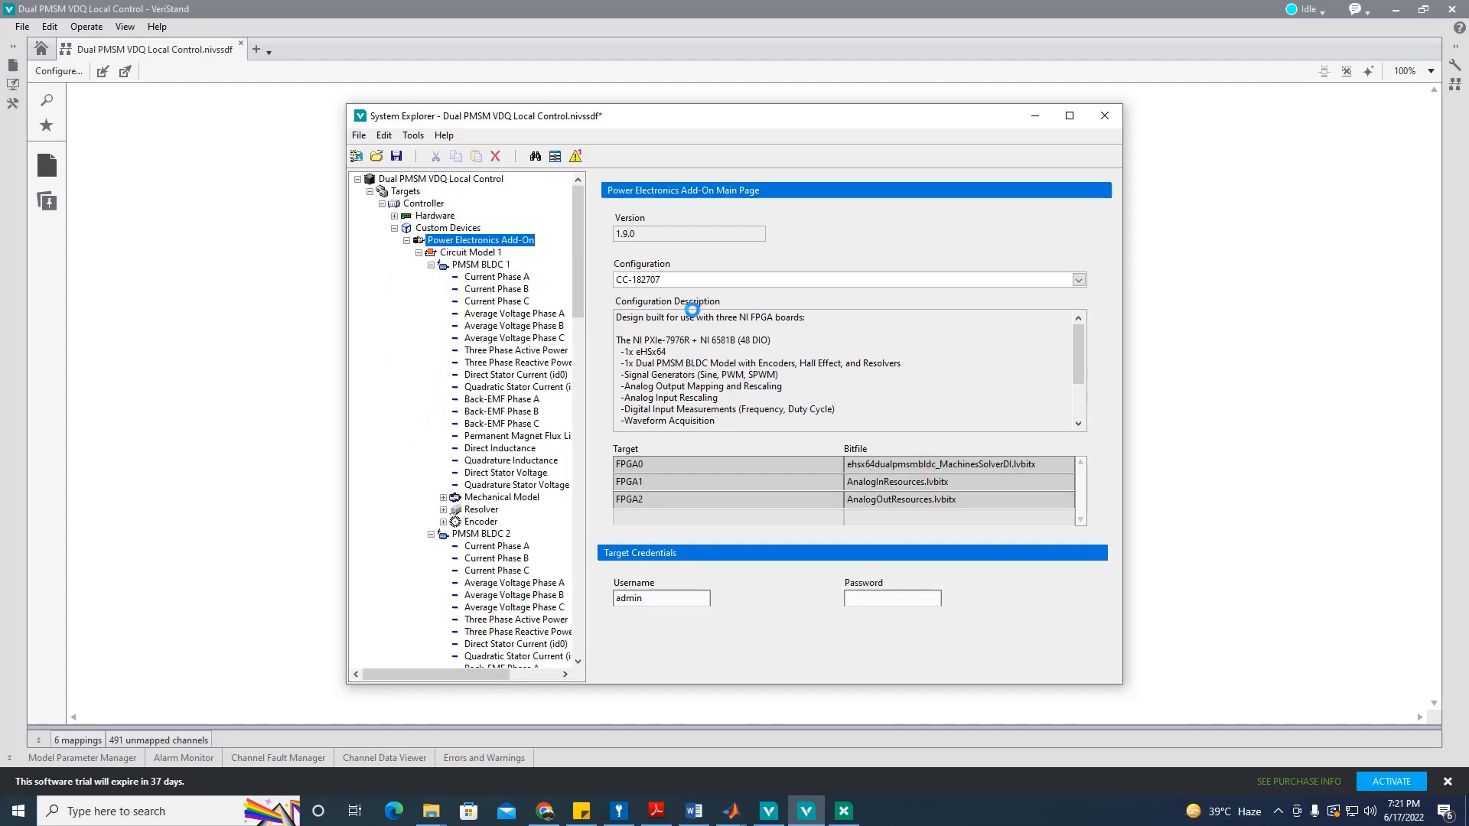
pyautogui.click(455, 253)
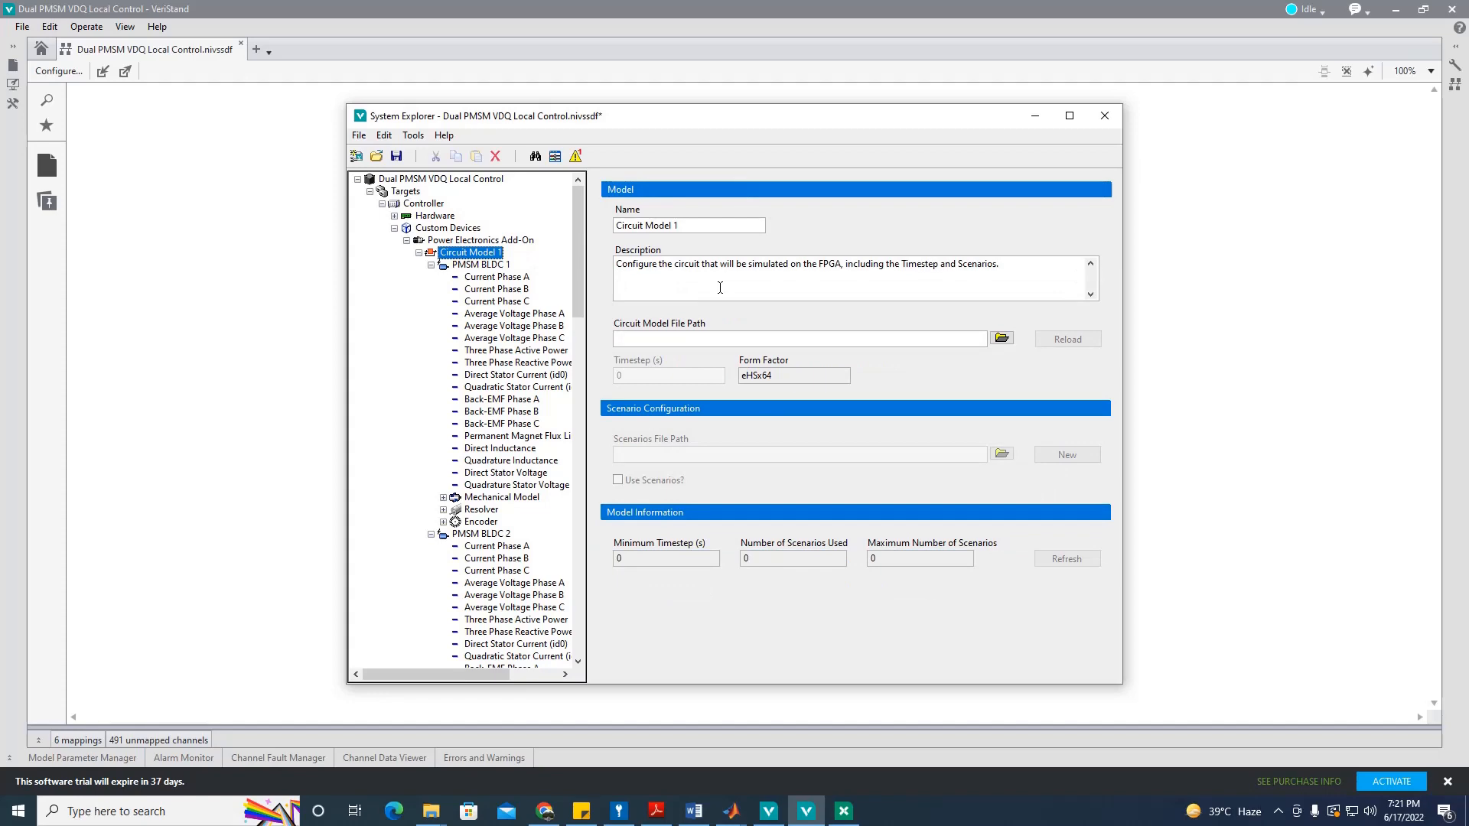
# Step: Load PMSM_eHS_UB.mdl from Dual PMSM VDQ Local Control > Circuit Model as Circuit Model 1's file
pyautogui.click(1011, 337)
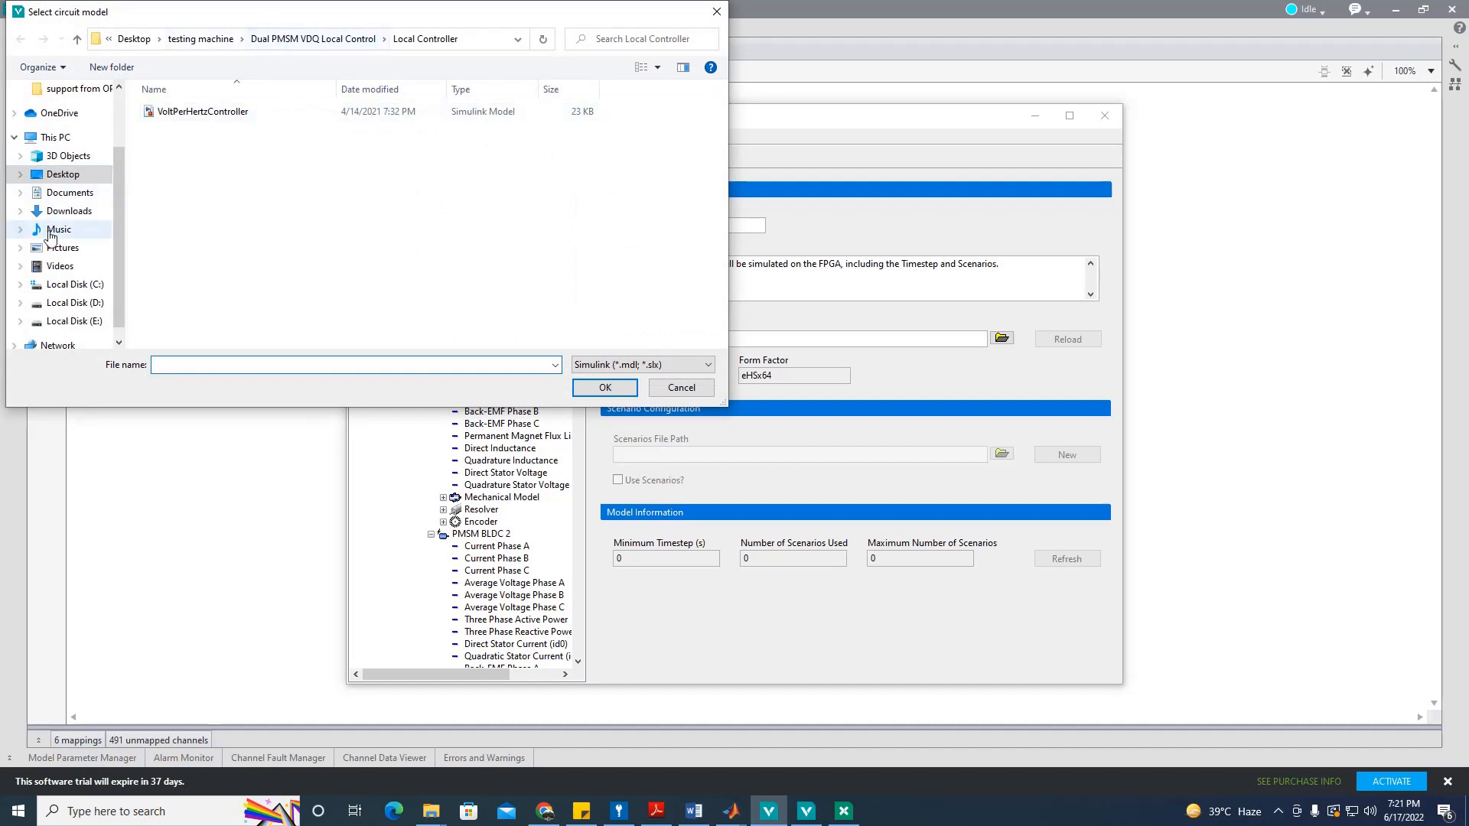
pyautogui.click(77, 179)
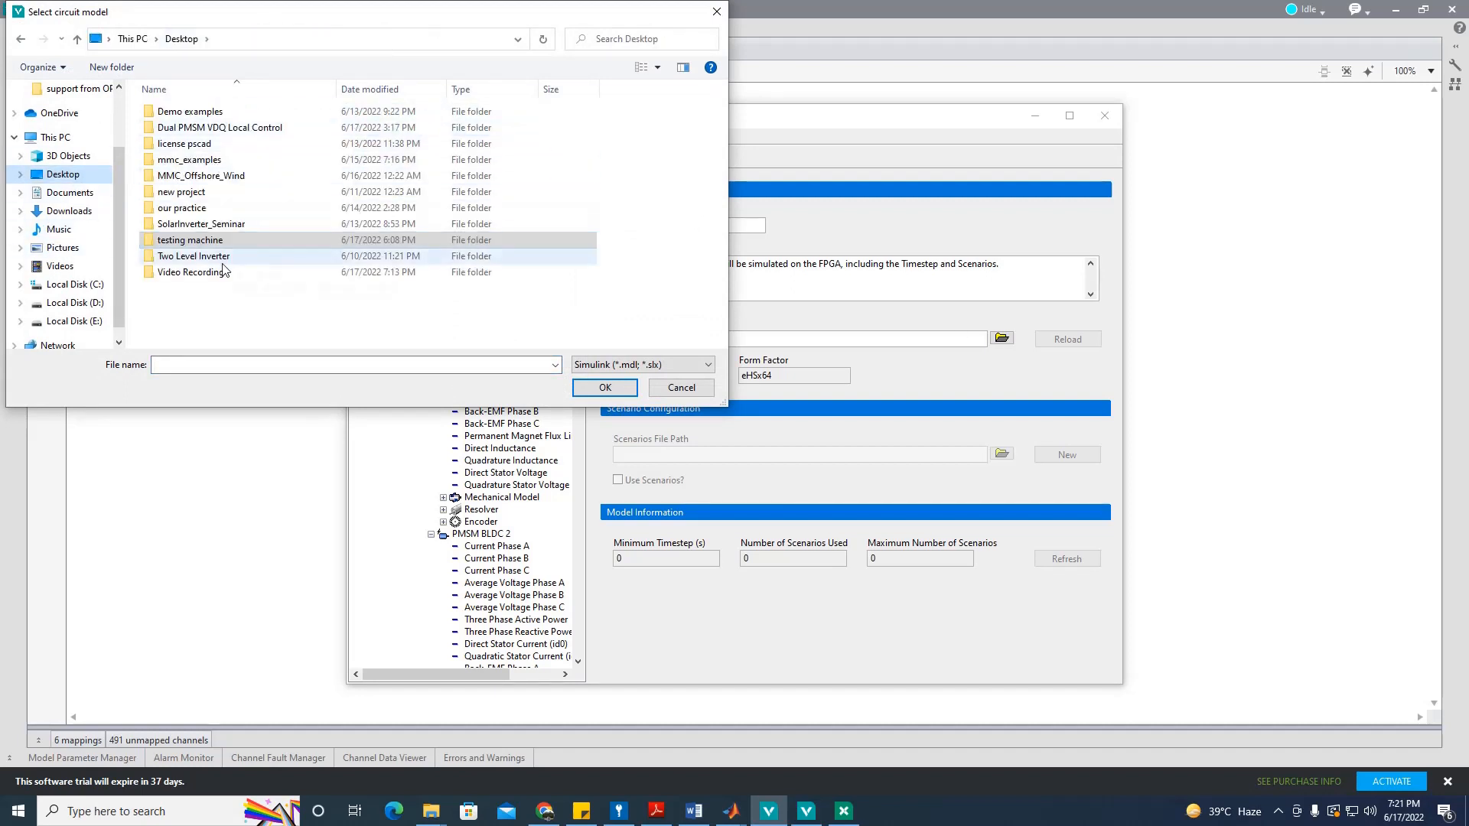
pyautogui.click(220, 260)
pyautogui.doubleClick(213, 274)
pyautogui.doubleClick(221, 113)
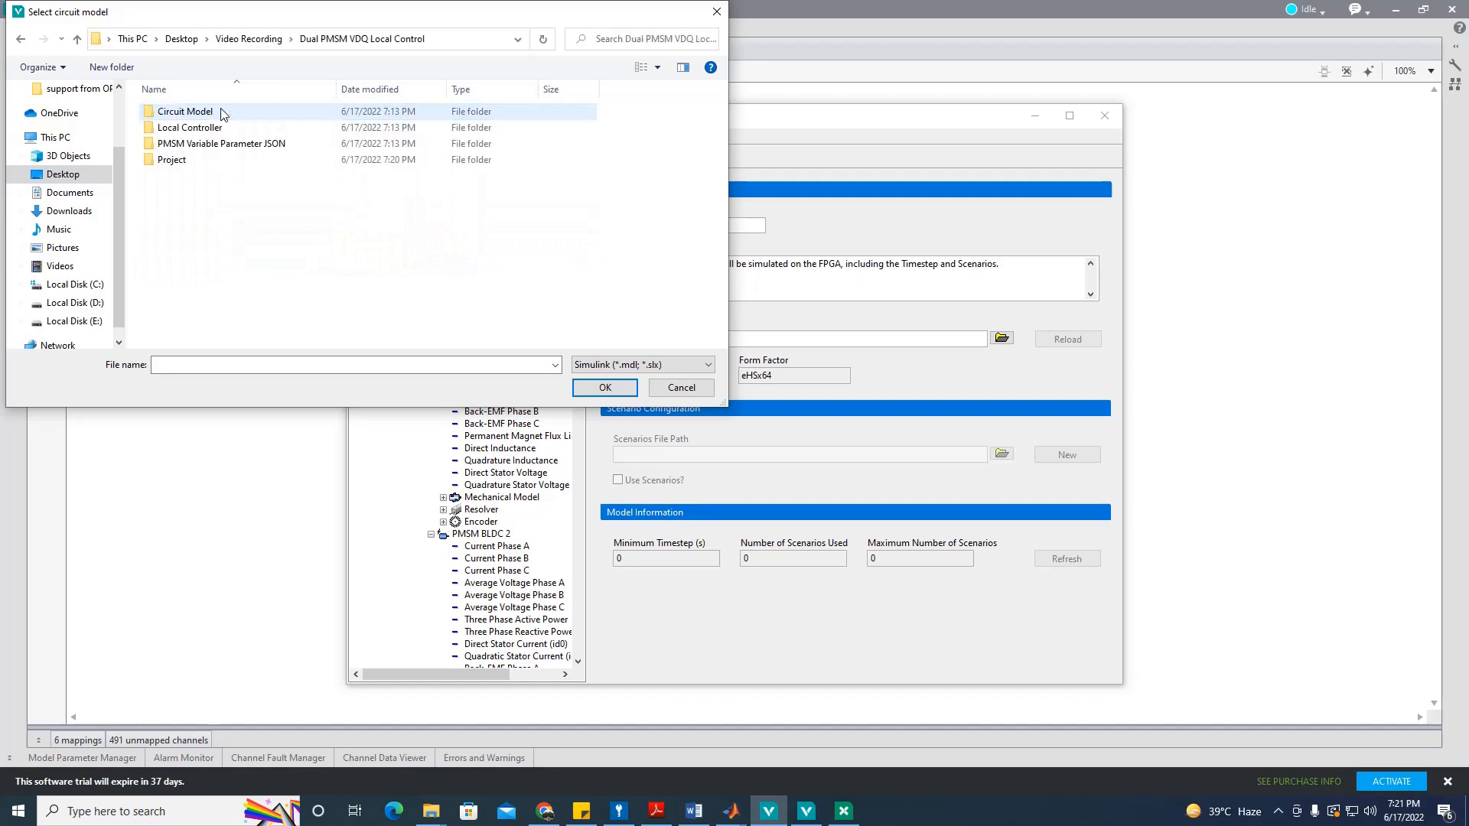
pyautogui.click(221, 112)
pyautogui.doubleClick(221, 112)
pyautogui.moveTo(731, 811)
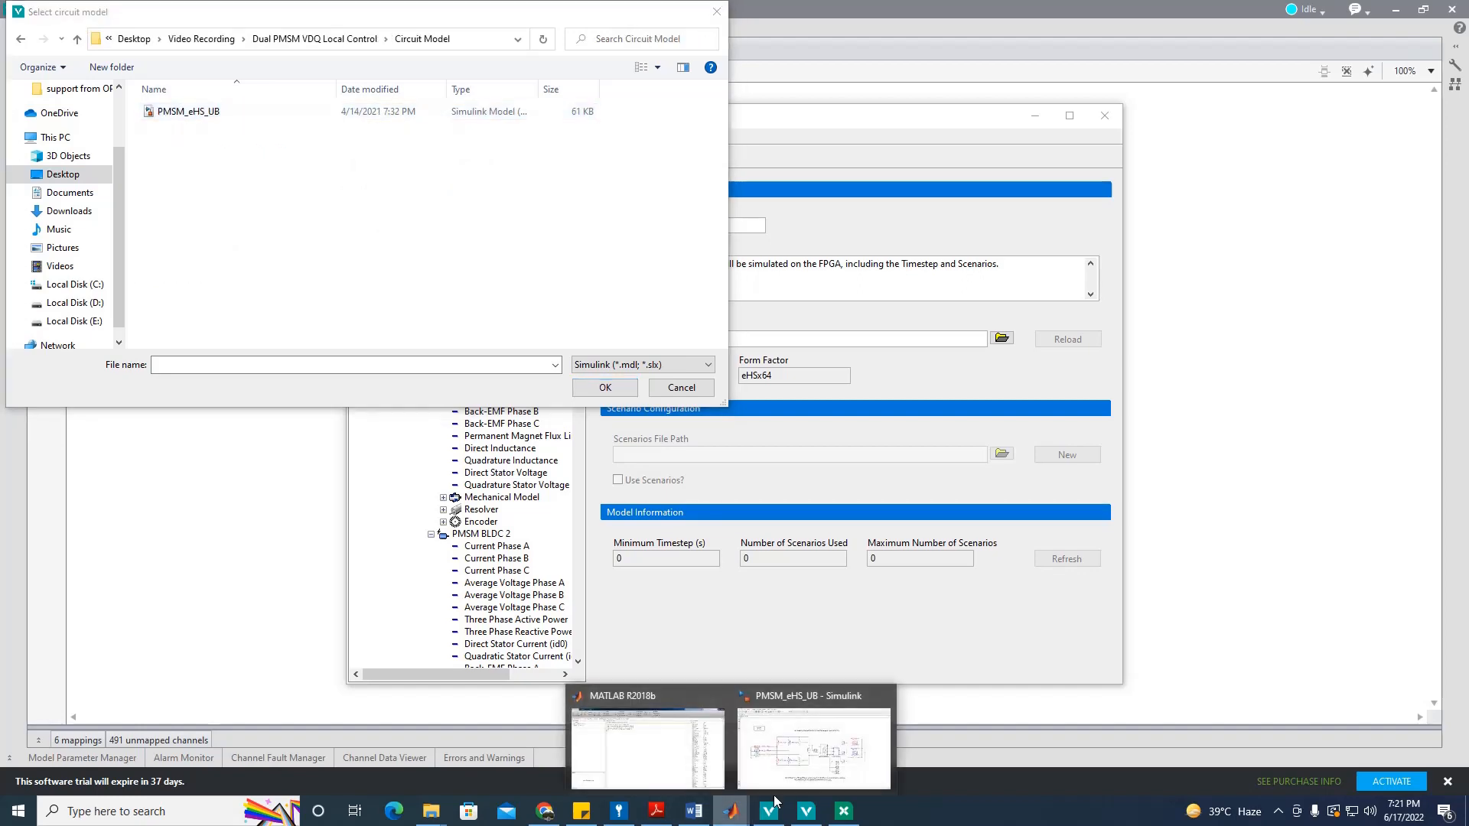
pyautogui.click(819, 735)
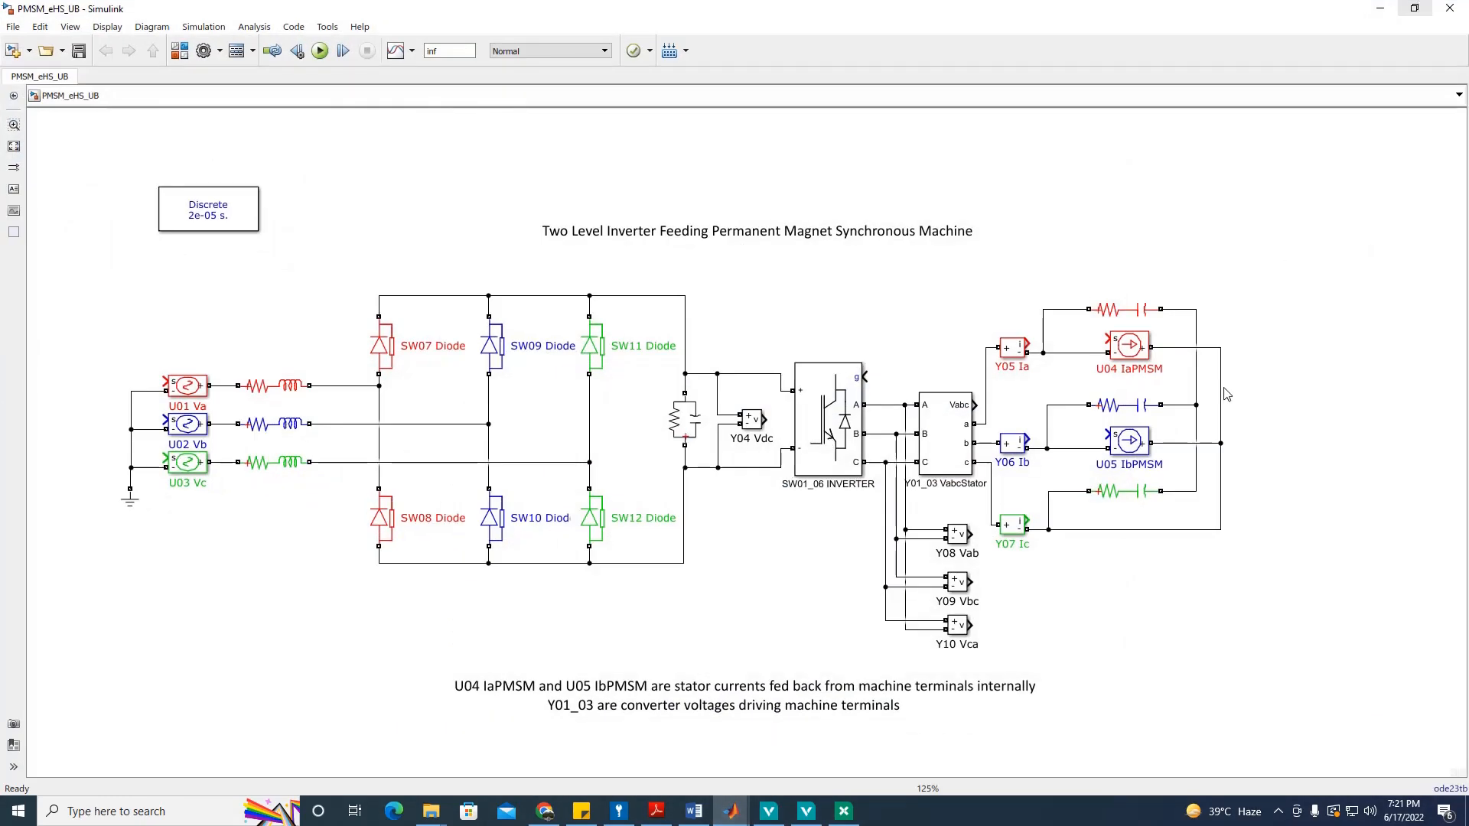
pyautogui.click(1380, 9)
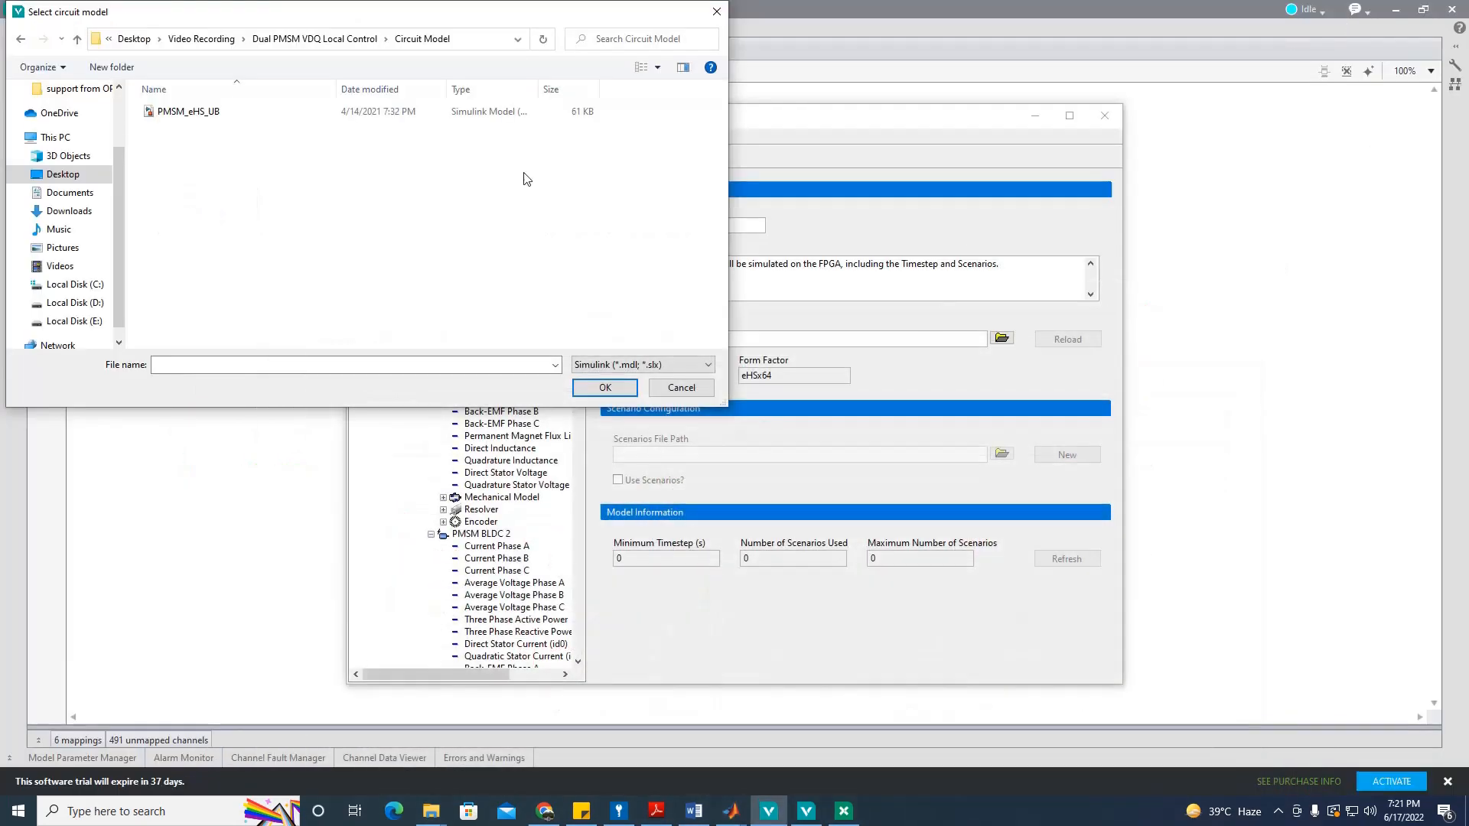
pyautogui.doubleClick(189, 114)
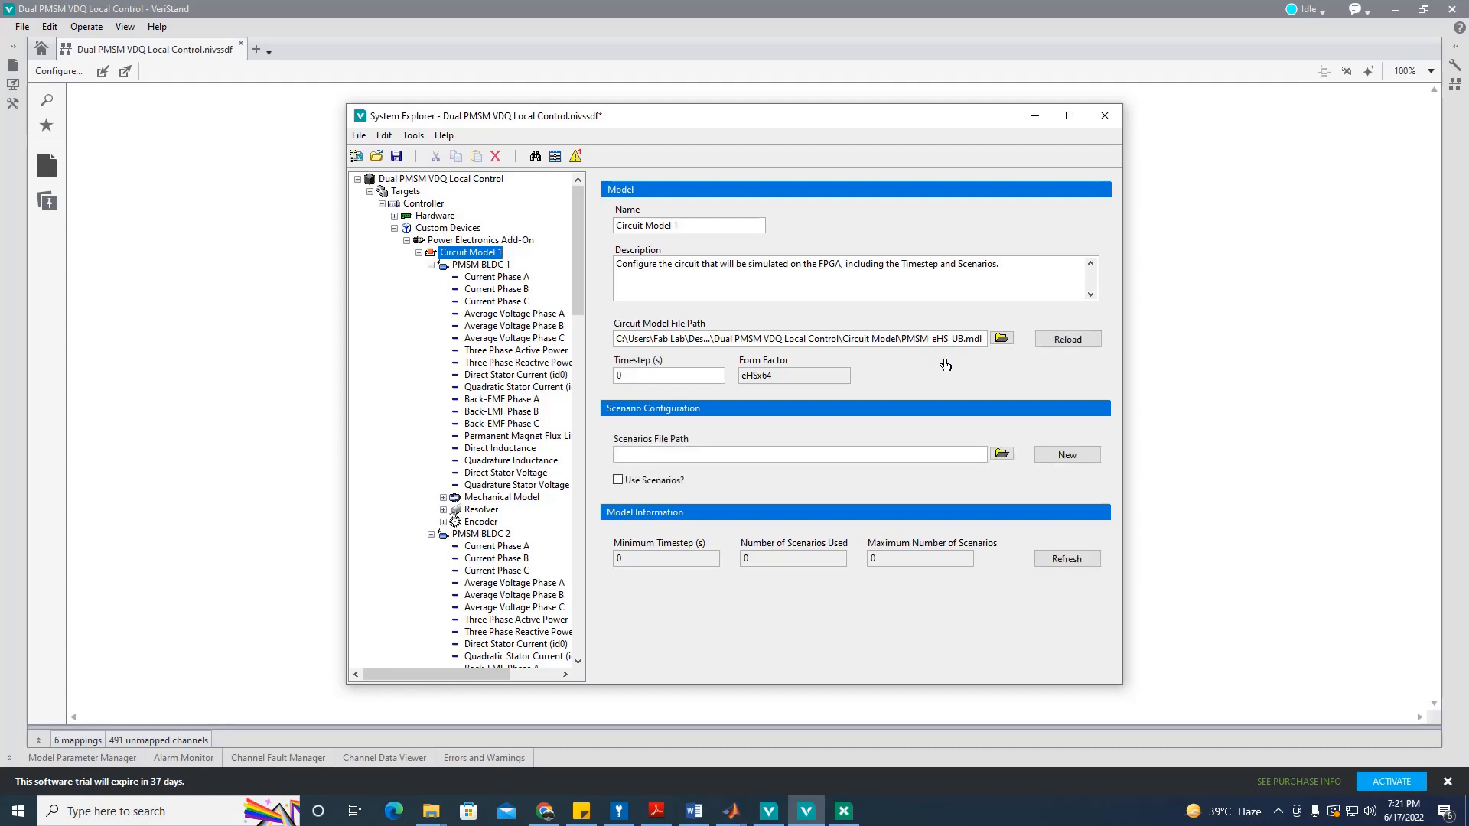
# Step: Refresh the circuit model, map PMSM BLDC 1 Voltage Phase B and C to U B and U C, and save
pyautogui.click(1066, 558)
pyautogui.click(469, 264)
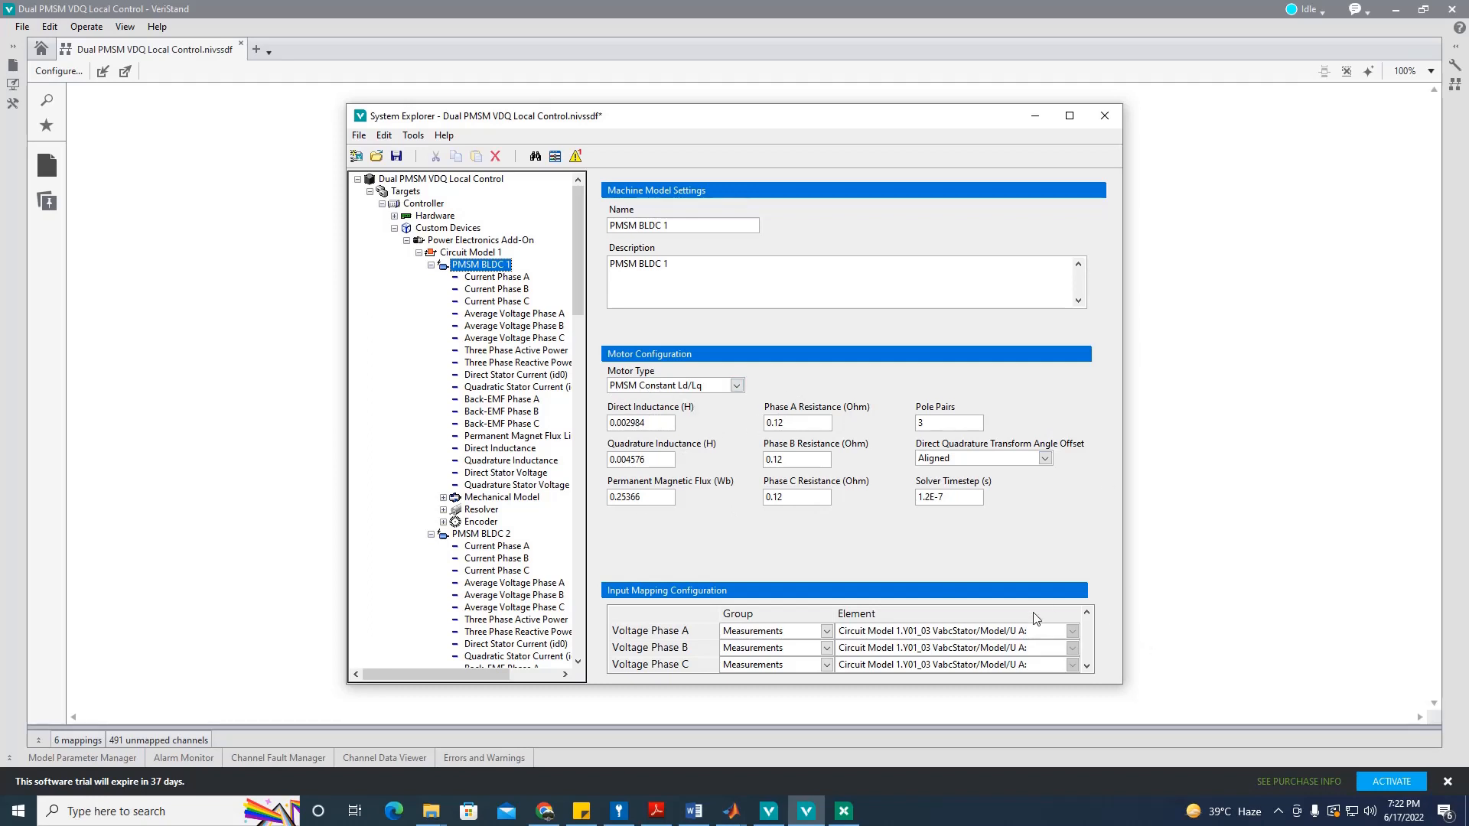
pyautogui.click(1073, 648)
pyautogui.click(1072, 666)
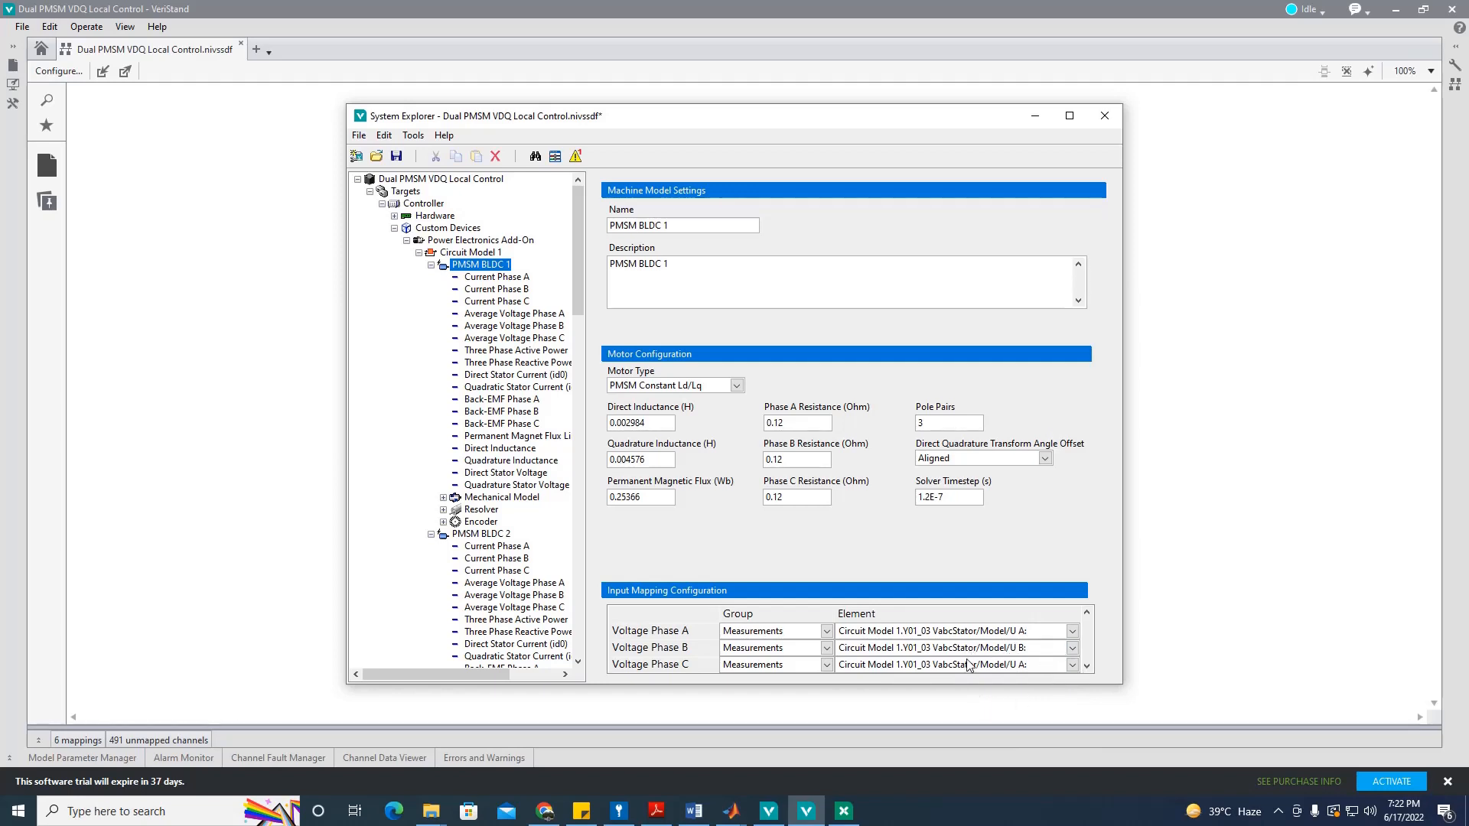
pyautogui.click(1072, 665)
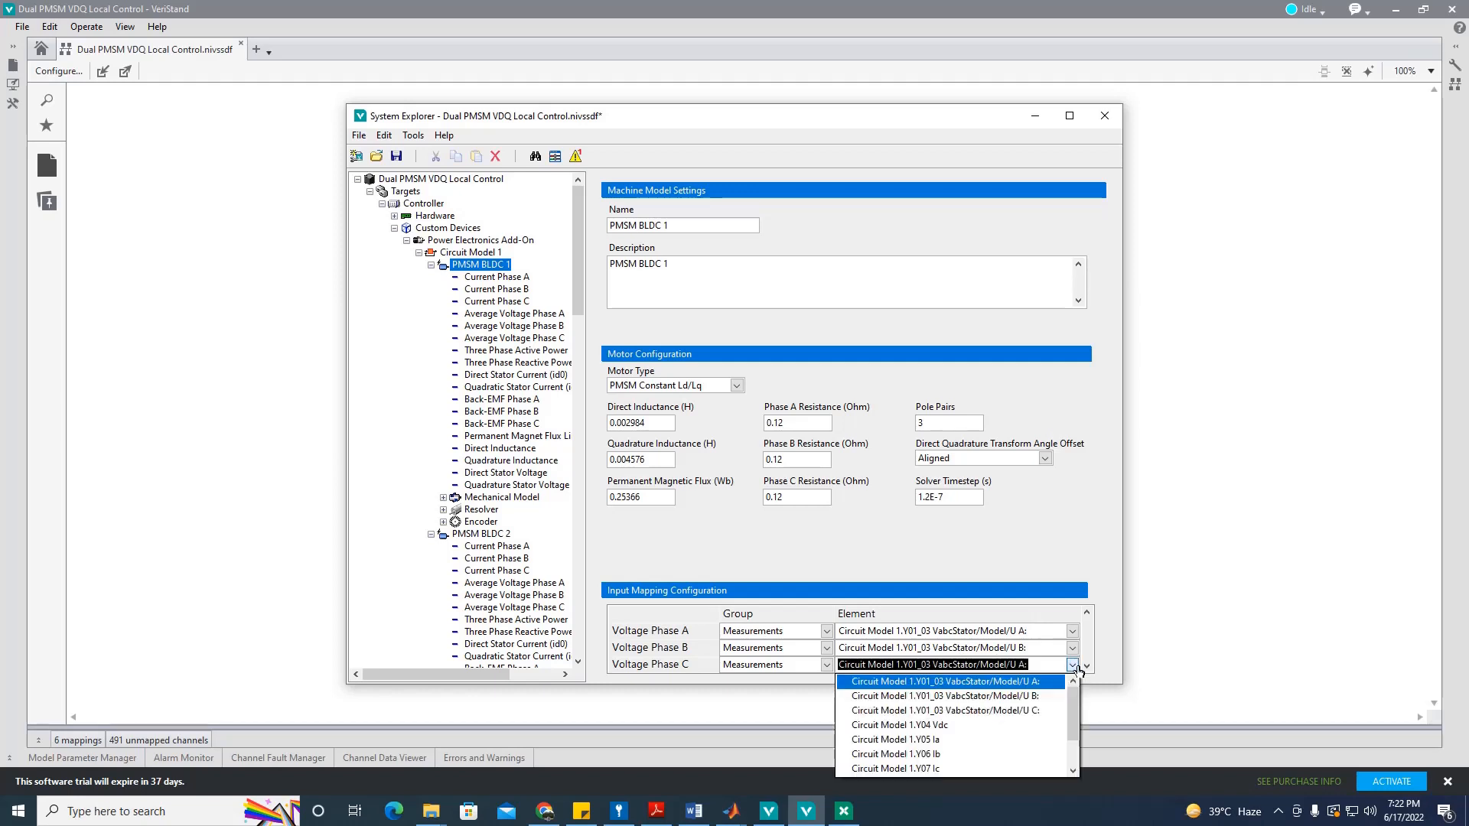
pyautogui.click(1018, 708)
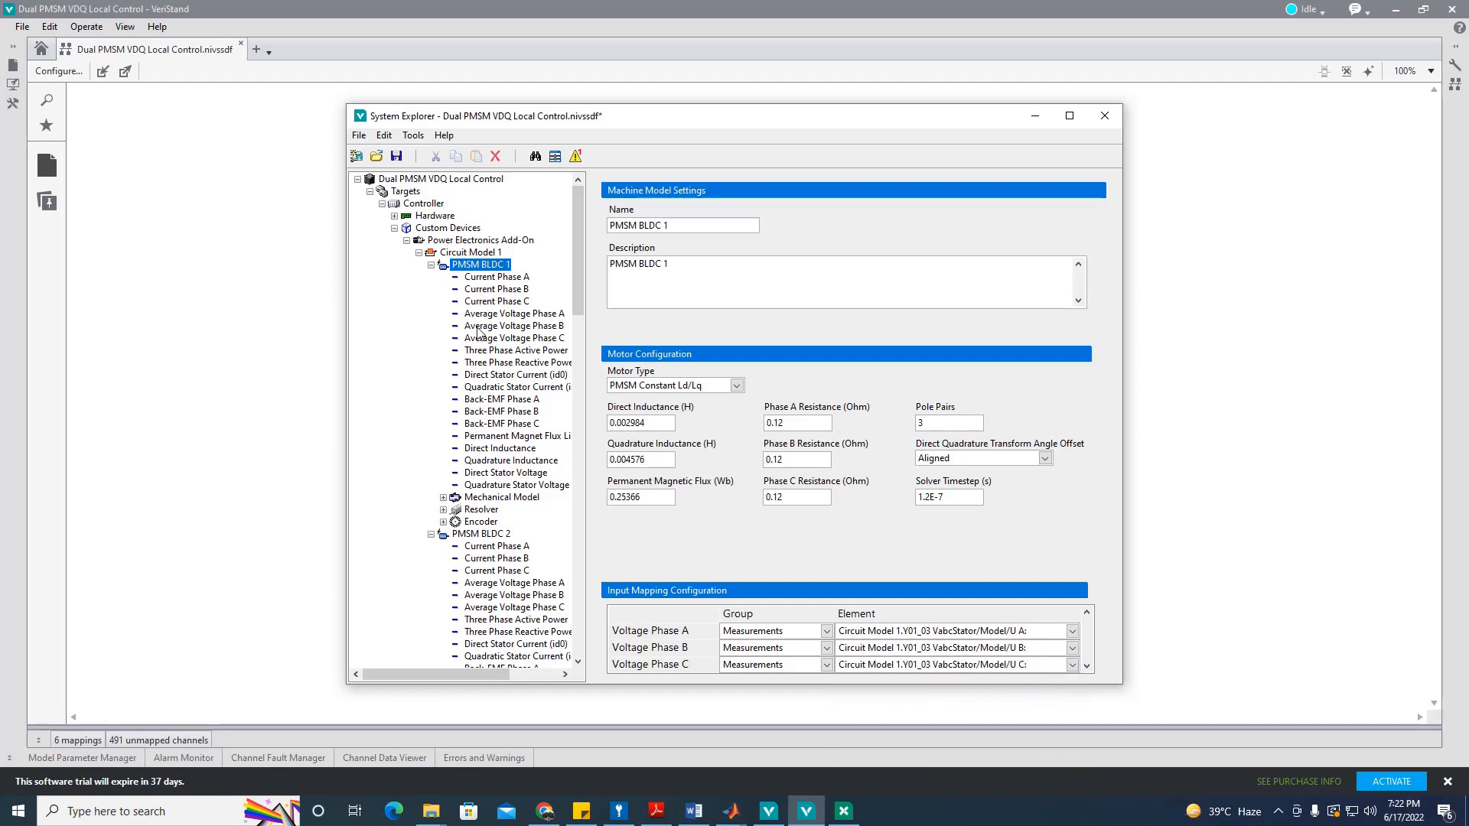
pyautogui.click(396, 156)
# Step: Open PMSM BLDC 1's Mechanical Model settings and set Viscous Damping to 0.3665 per the Word reference
pyautogui.click(443, 498)
pyautogui.click(475, 499)
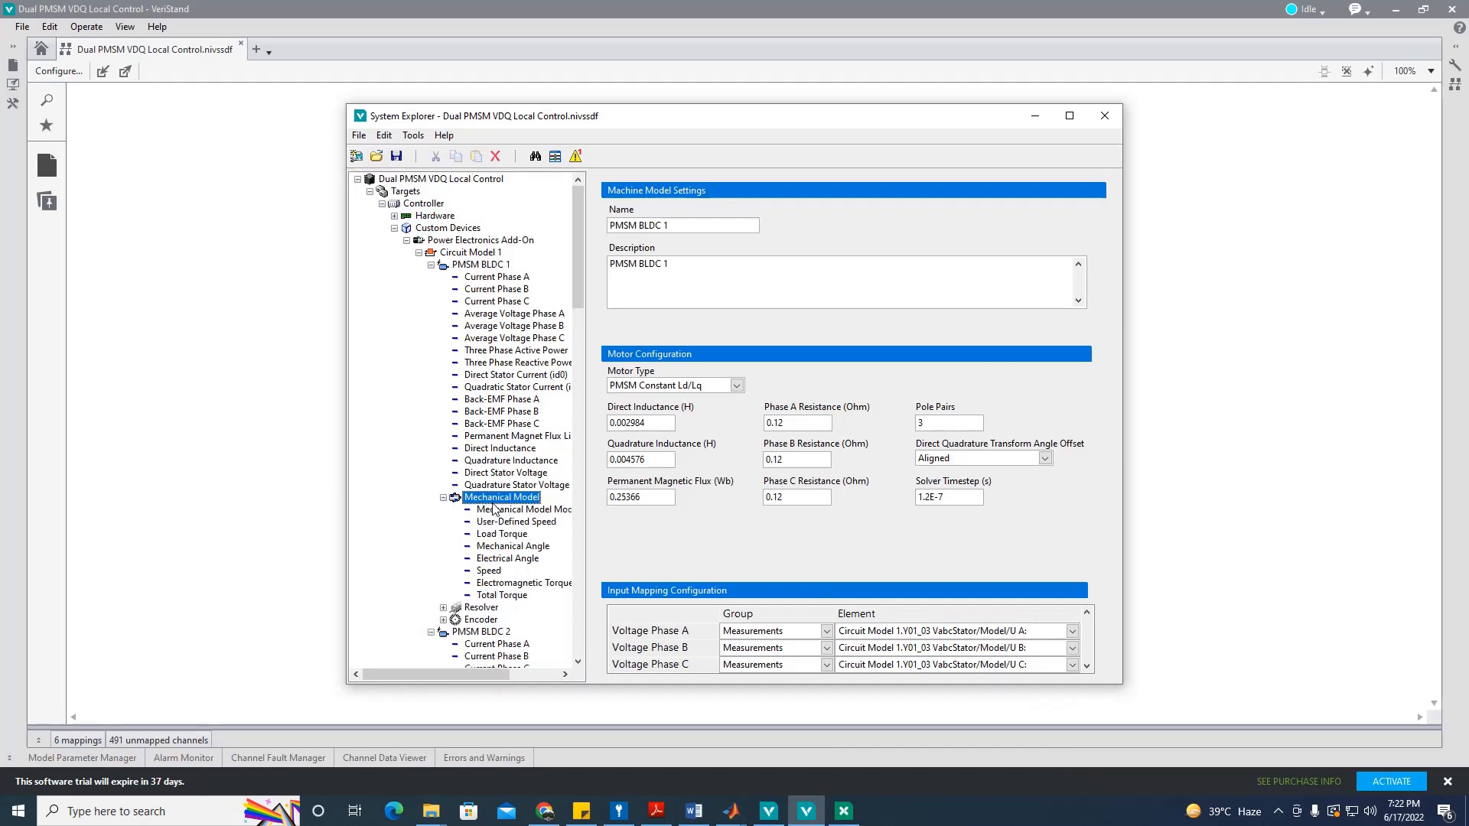
pyautogui.doubleClick(647, 393)
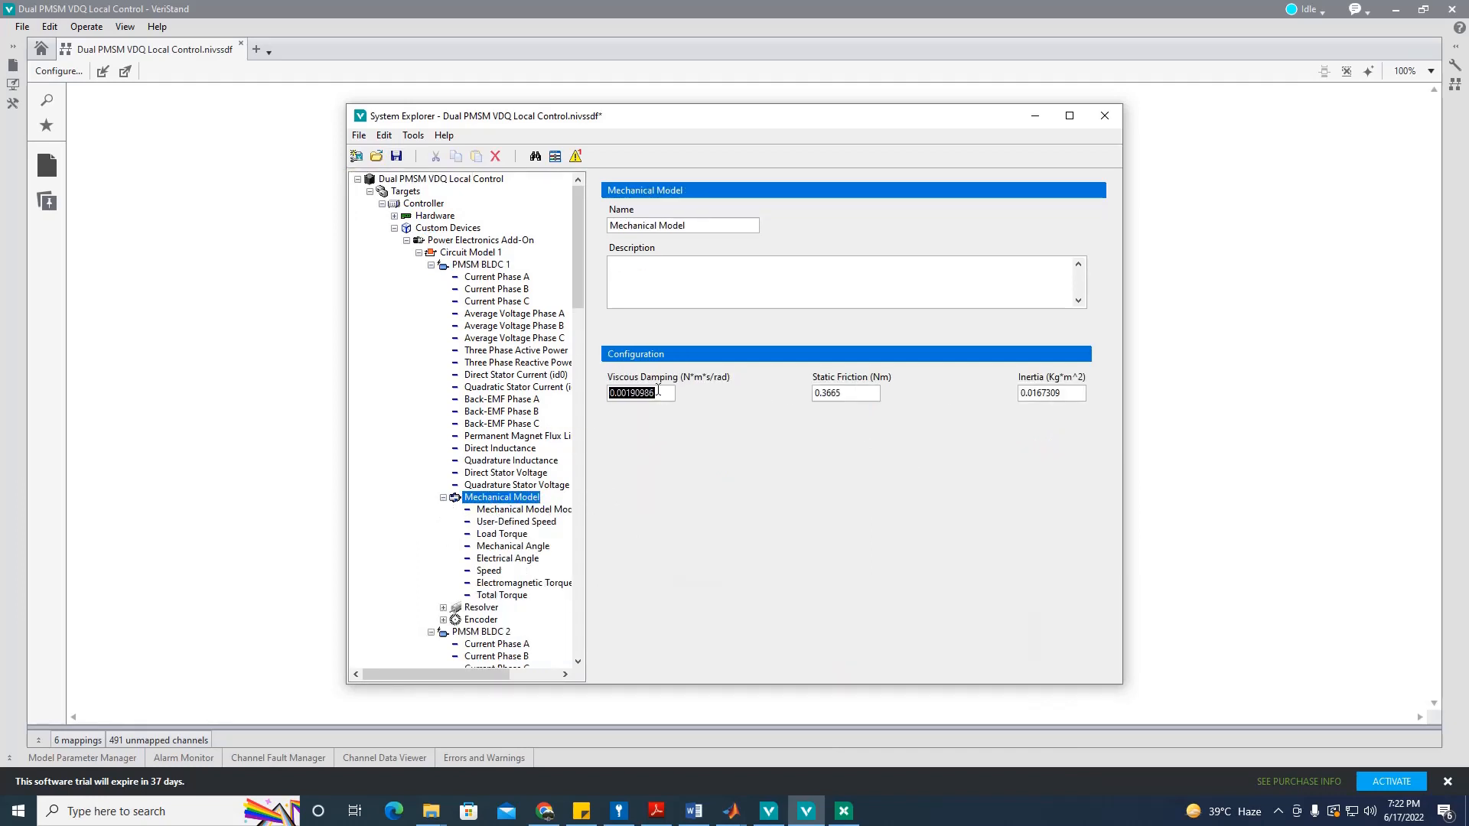
pyautogui.click(694, 811)
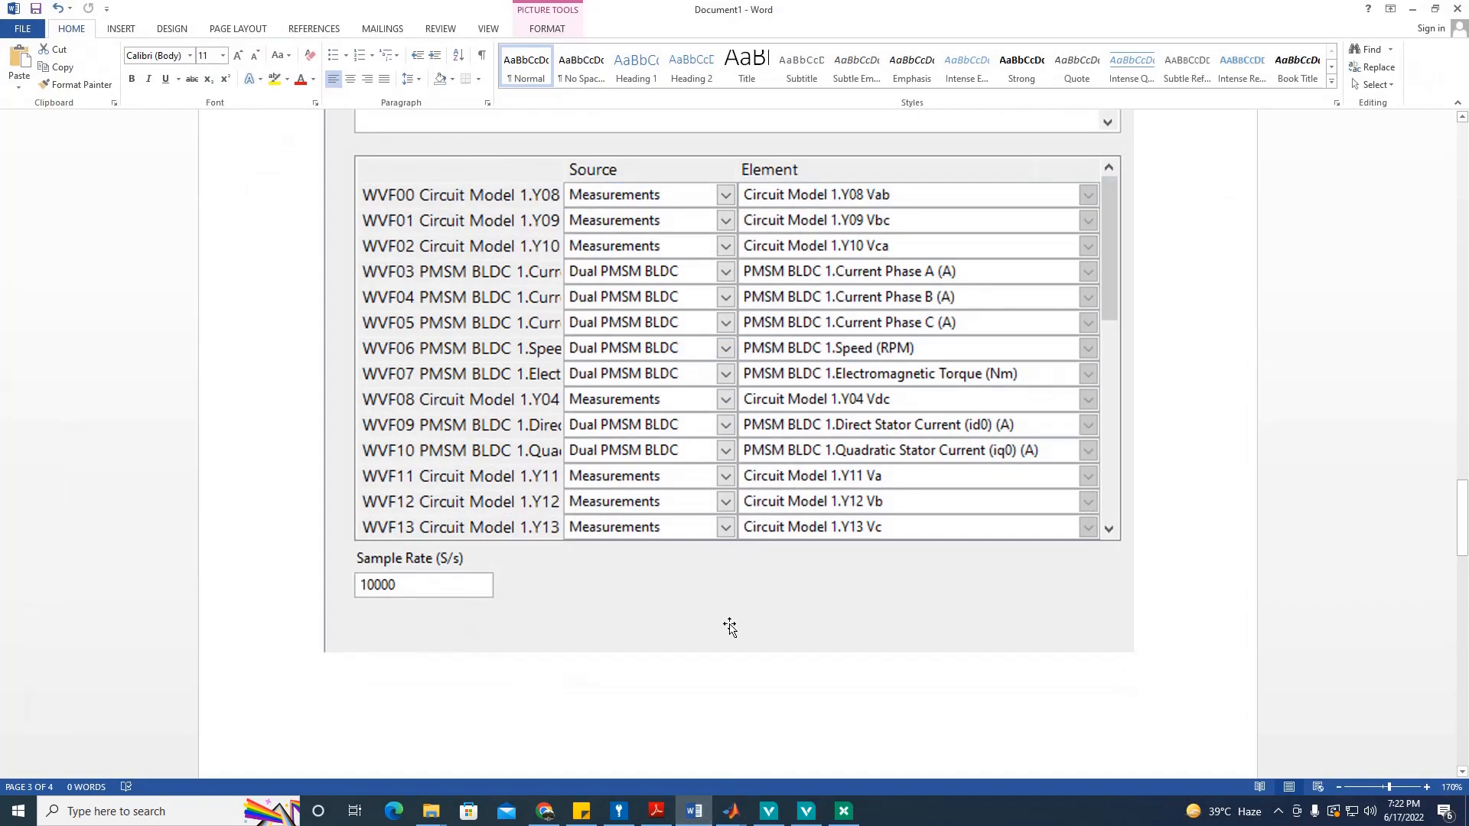
pyautogui.scroll(-3, 731, 632)
pyautogui.scroll(-8, 731, 632)
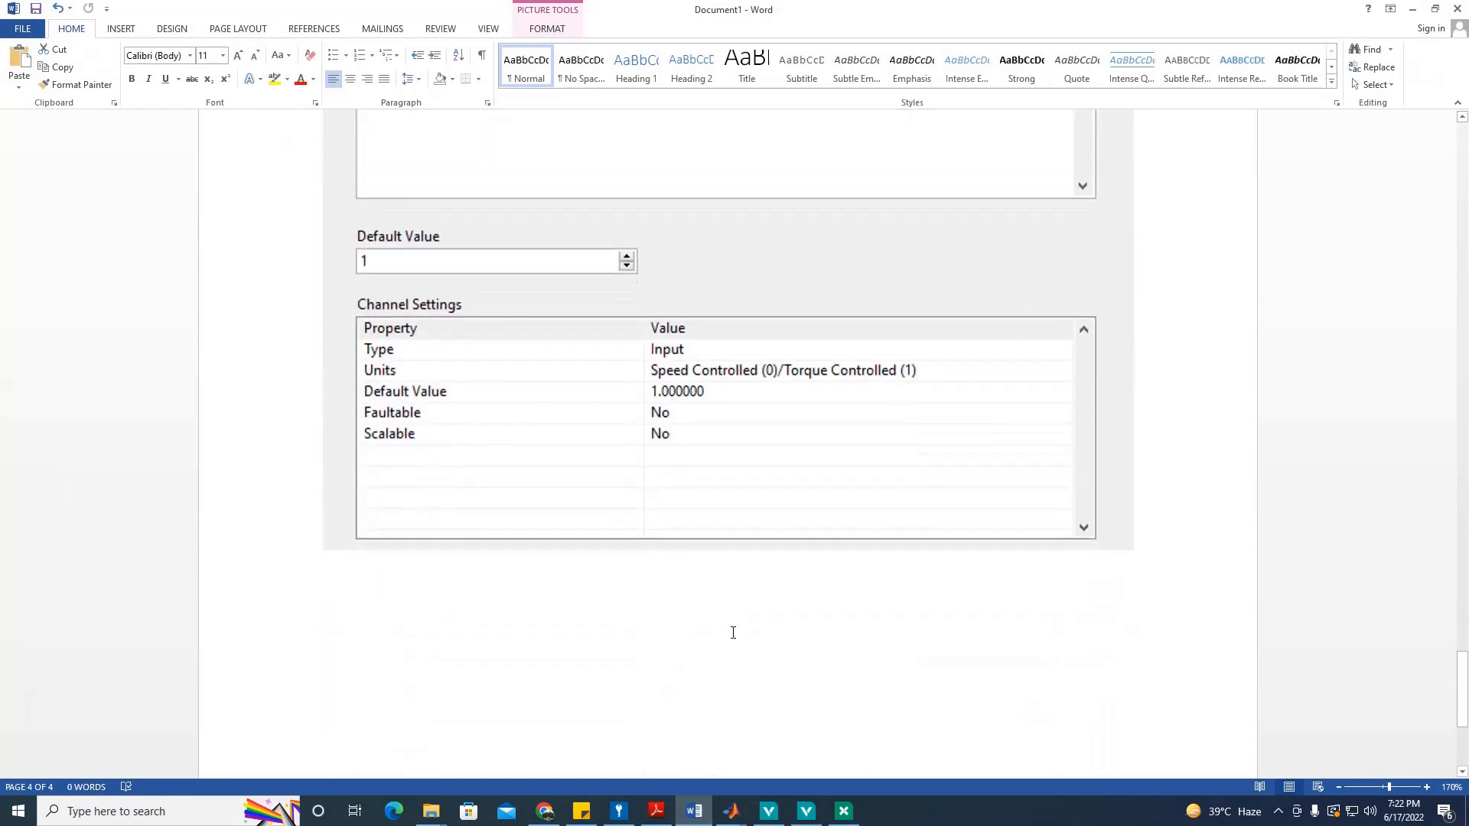
pyautogui.scroll(5, 739, 628)
pyautogui.scroll(15, 742, 623)
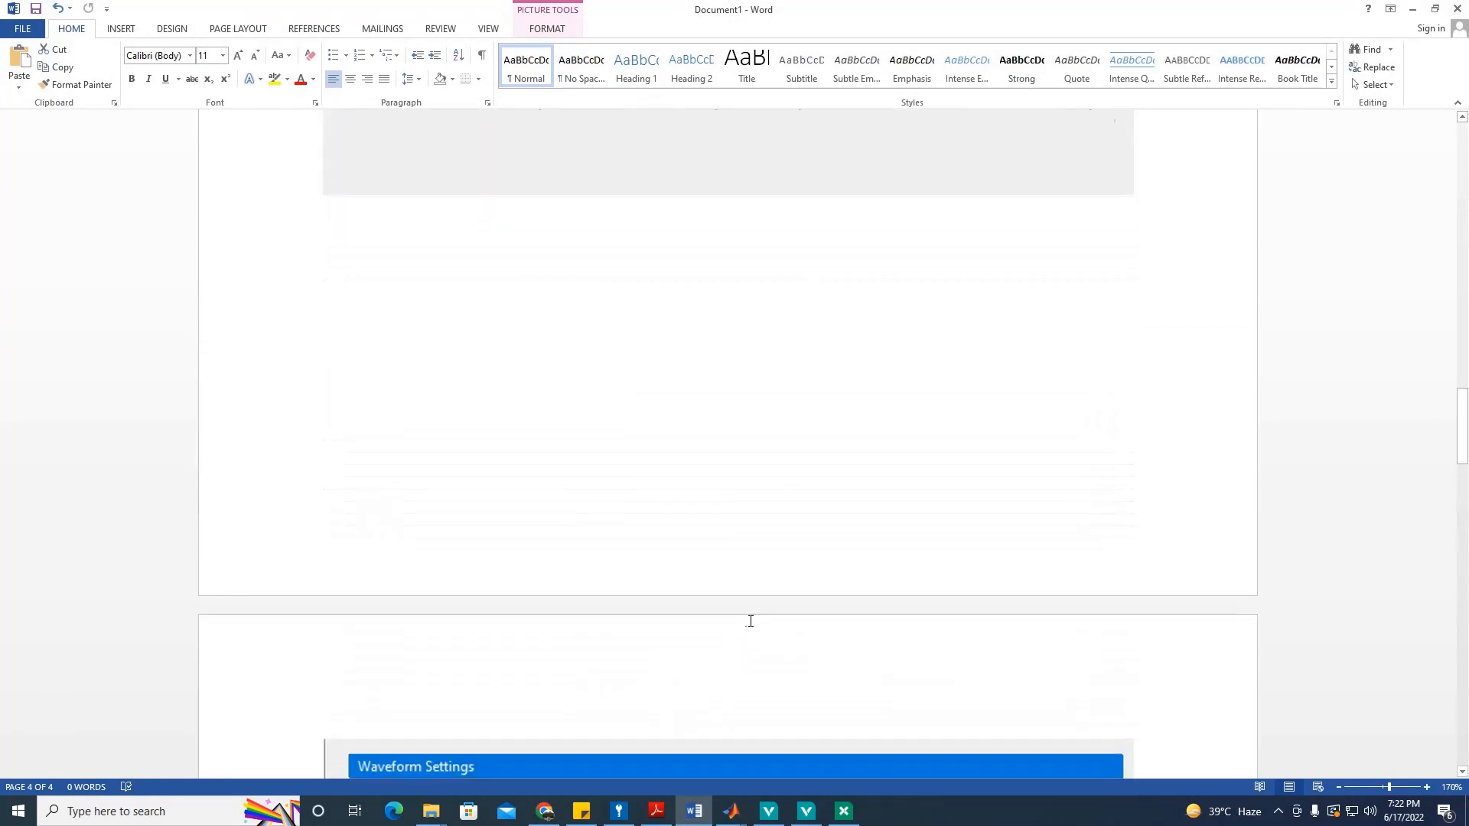
pyautogui.scroll(-3, 751, 623)
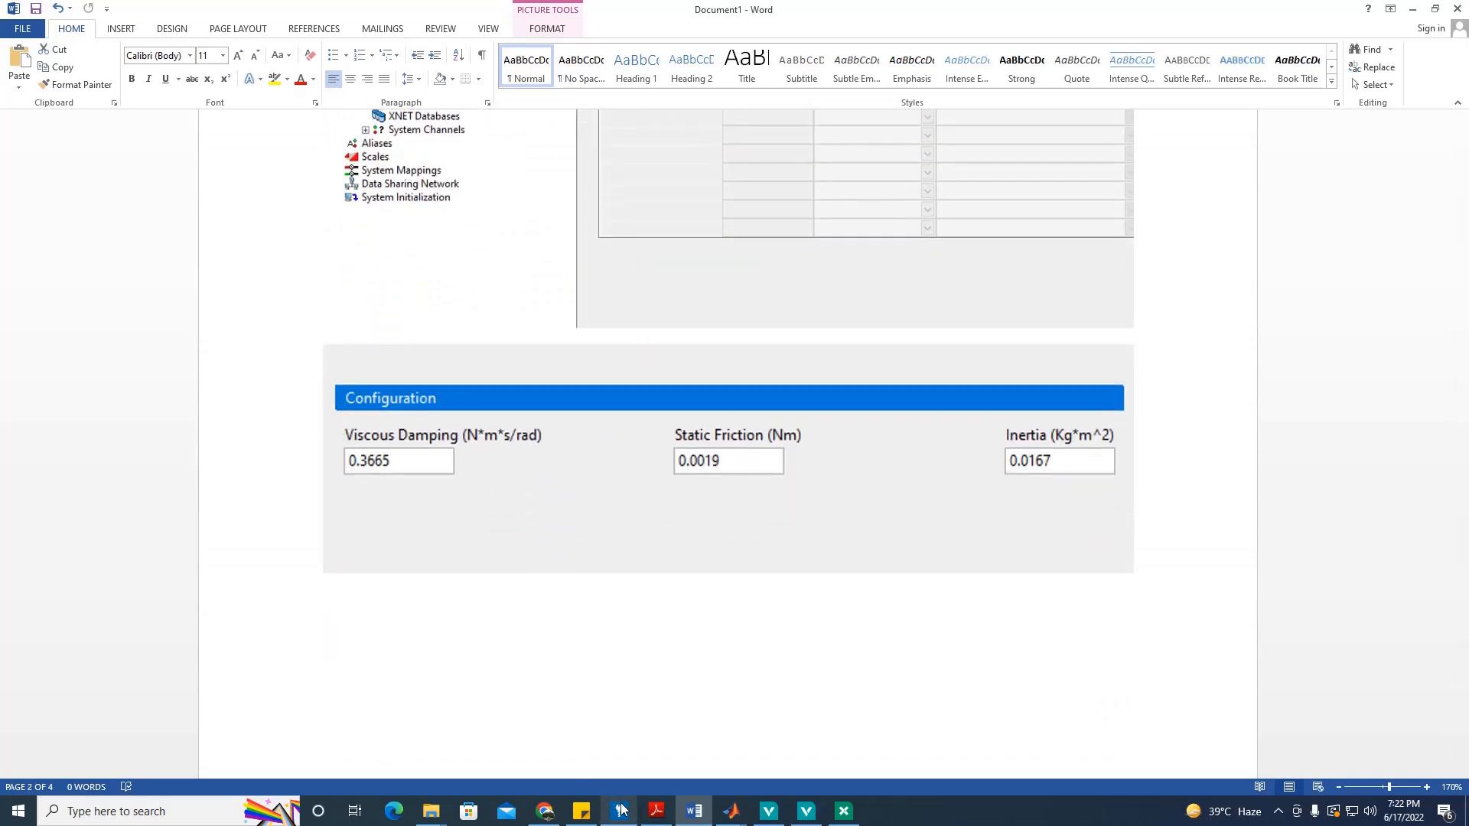
pyautogui.click(694, 811)
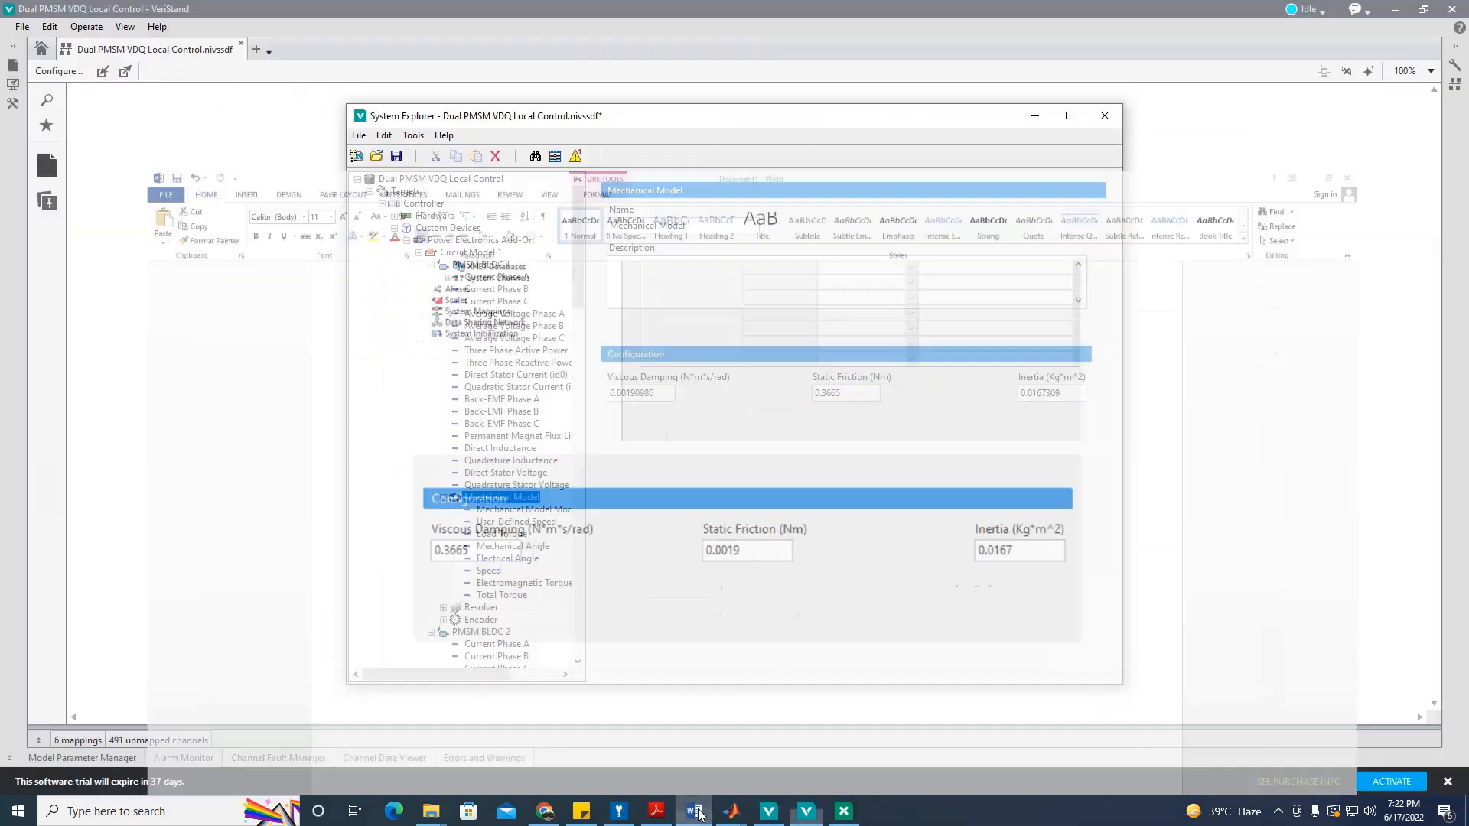
pyautogui.doubleClick(627, 393)
pyautogui.write('0')
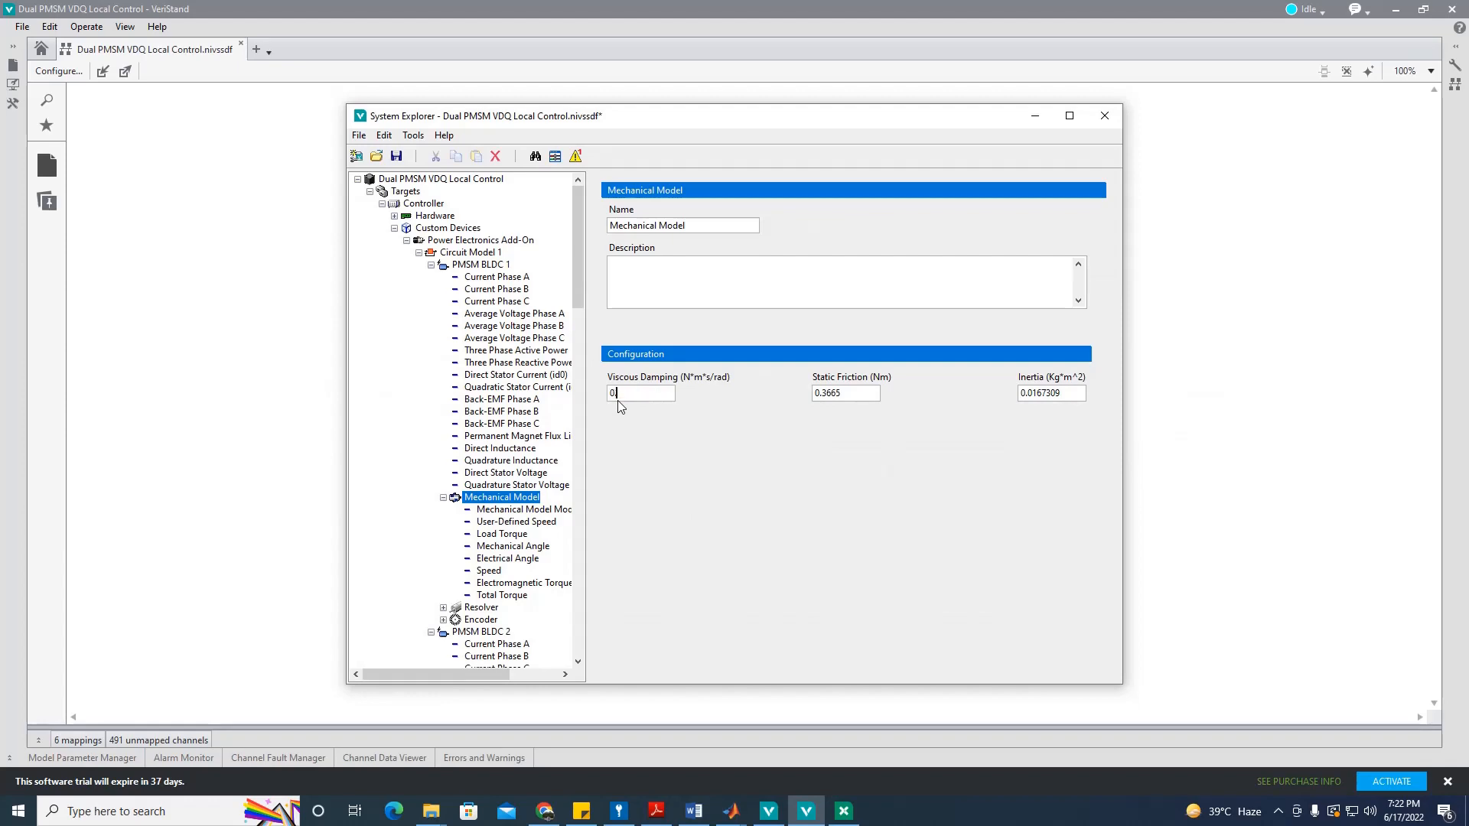
pyautogui.write('.3665')
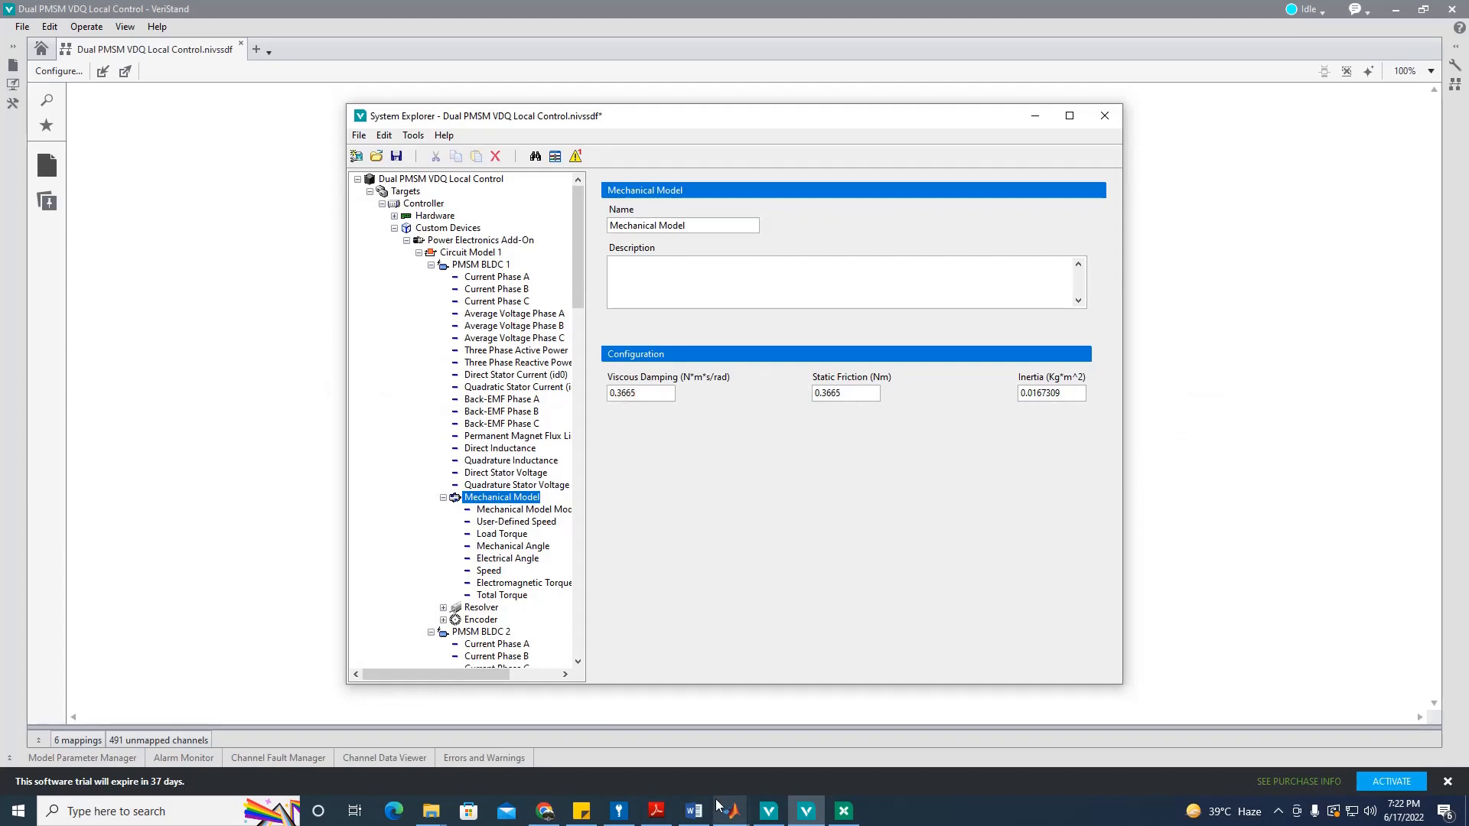
# Step: Set Static Friction to 0.0019 and Inertia to 0.0167, then save the system definition
pyautogui.click(695, 811)
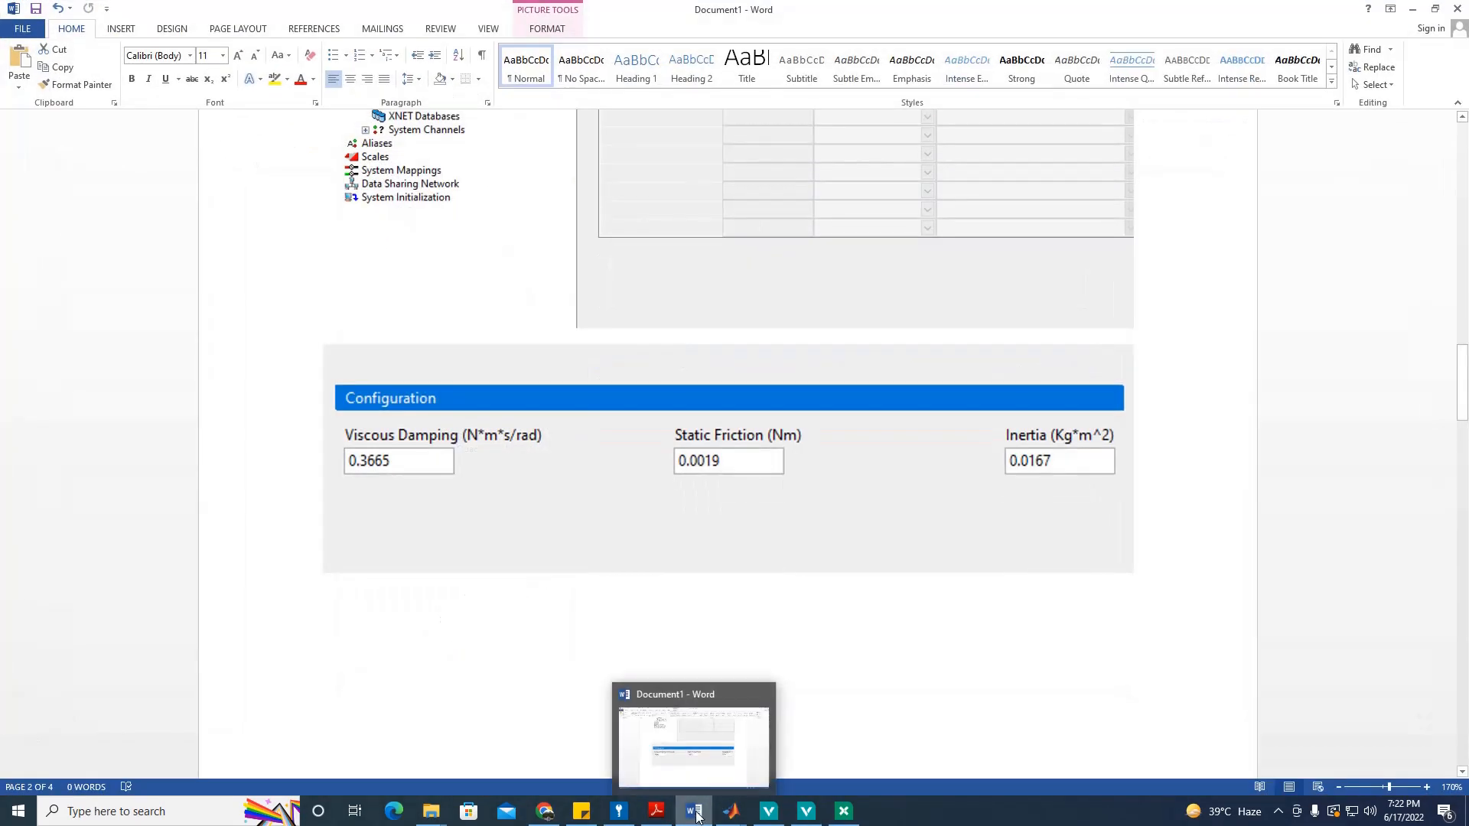
pyautogui.click(806, 812)
pyautogui.doubleClick(848, 391)
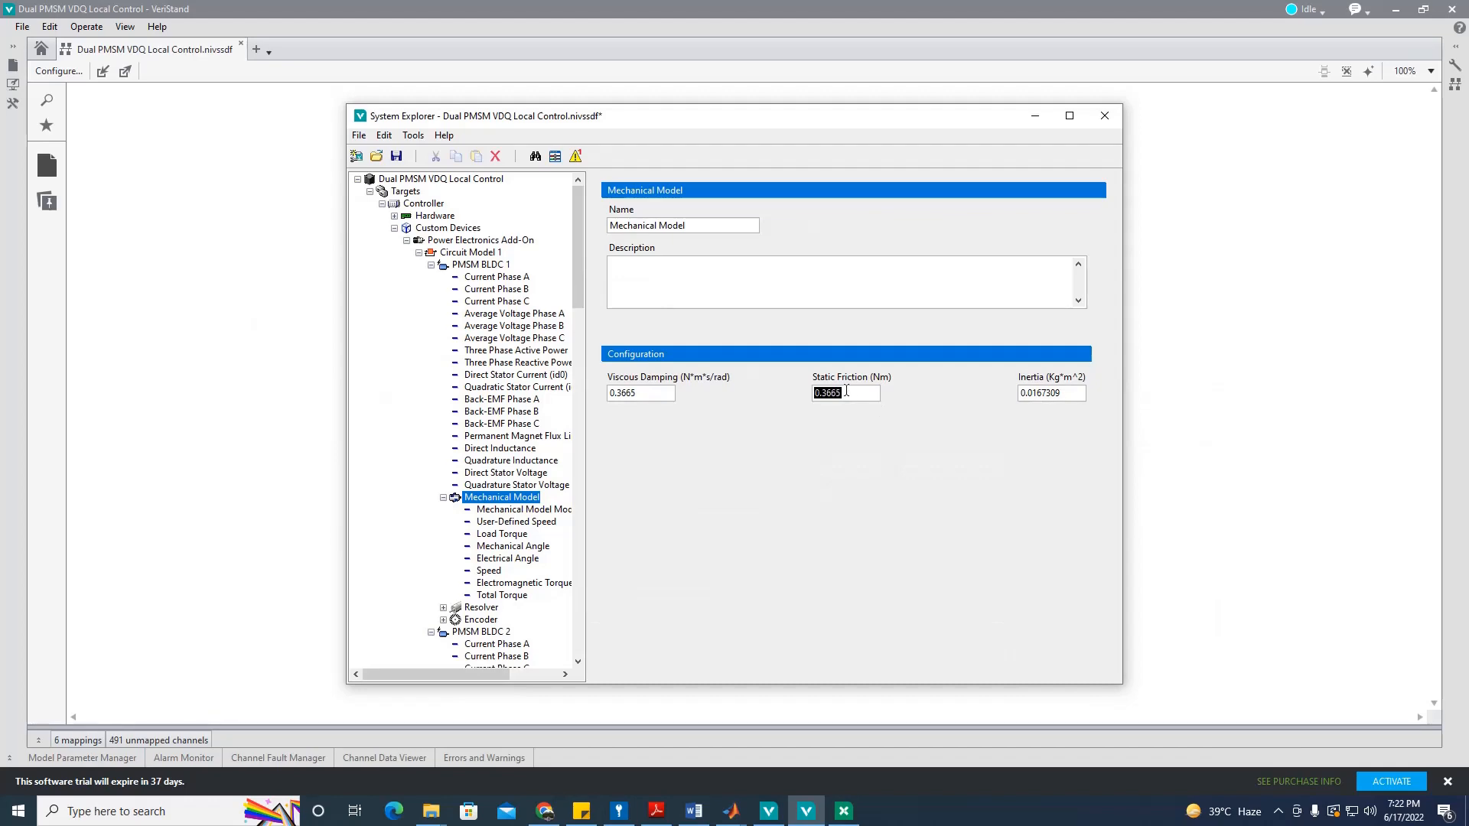
pyautogui.write('0.0019')
pyautogui.click(694, 813)
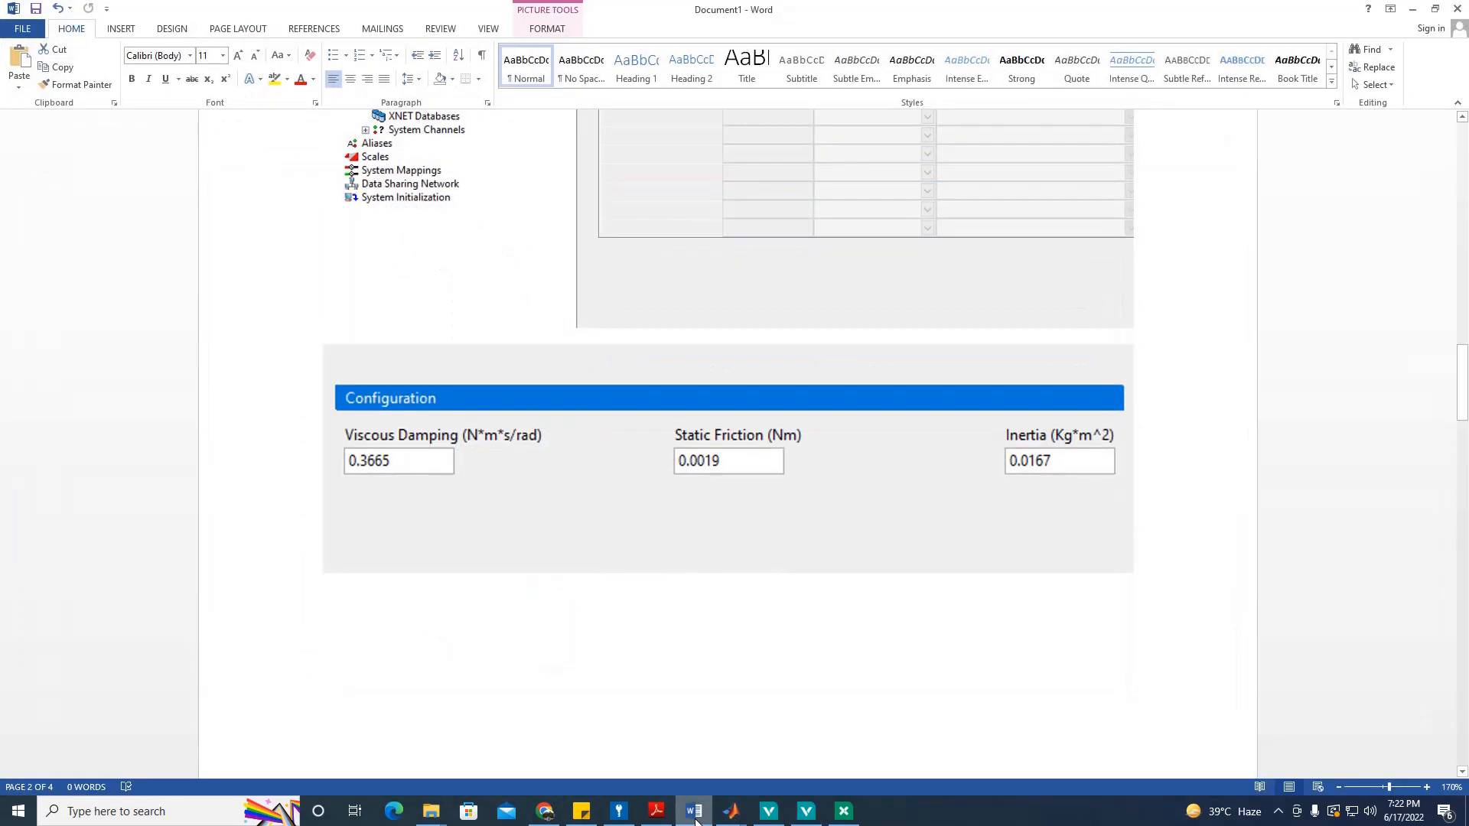
pyautogui.click(696, 820)
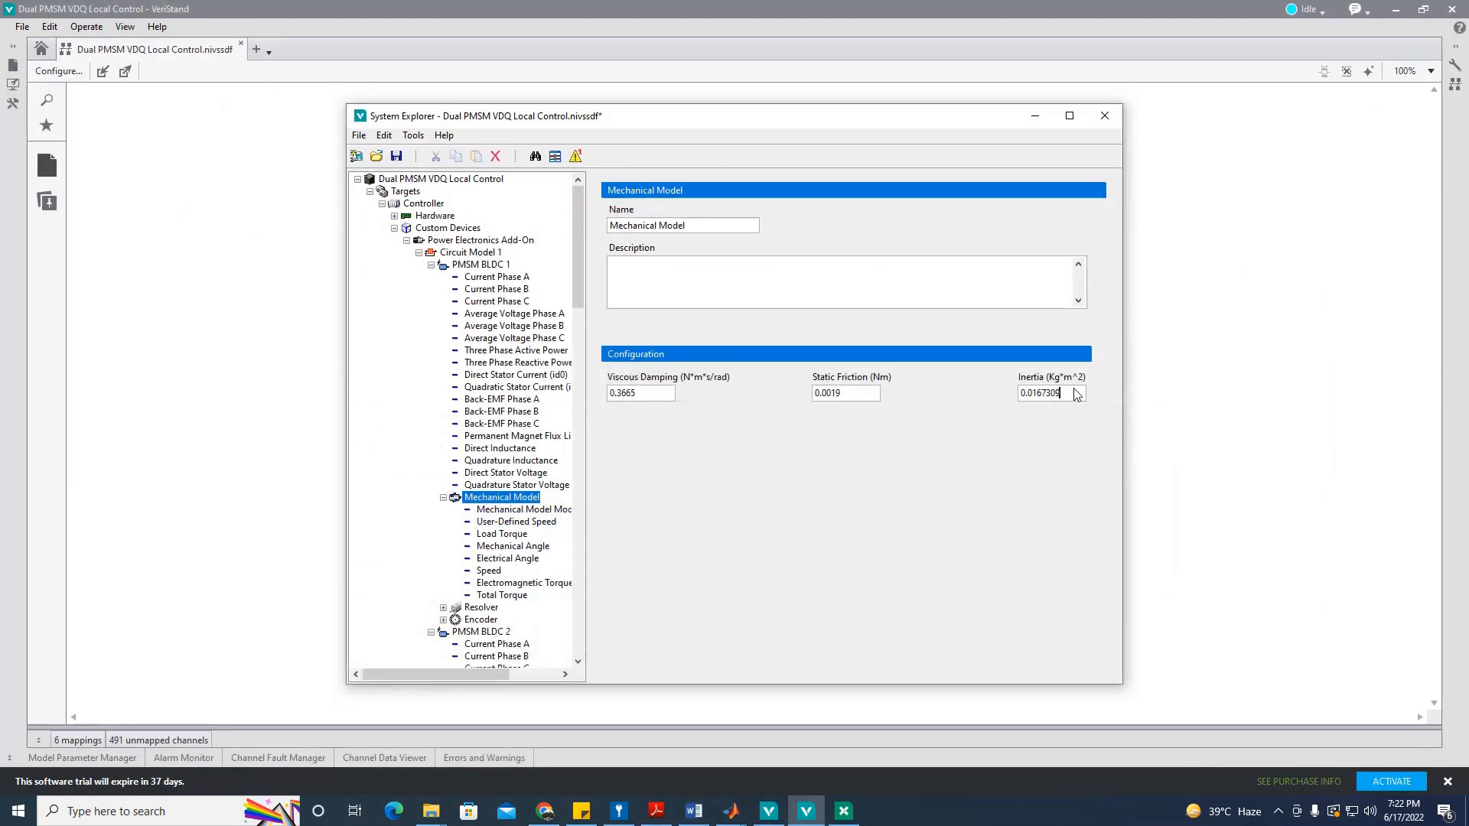
pyautogui.press('BackSpace')
pyautogui.press('BackSpace')
pyautogui.click(396, 156)
pyautogui.click(539, 509)
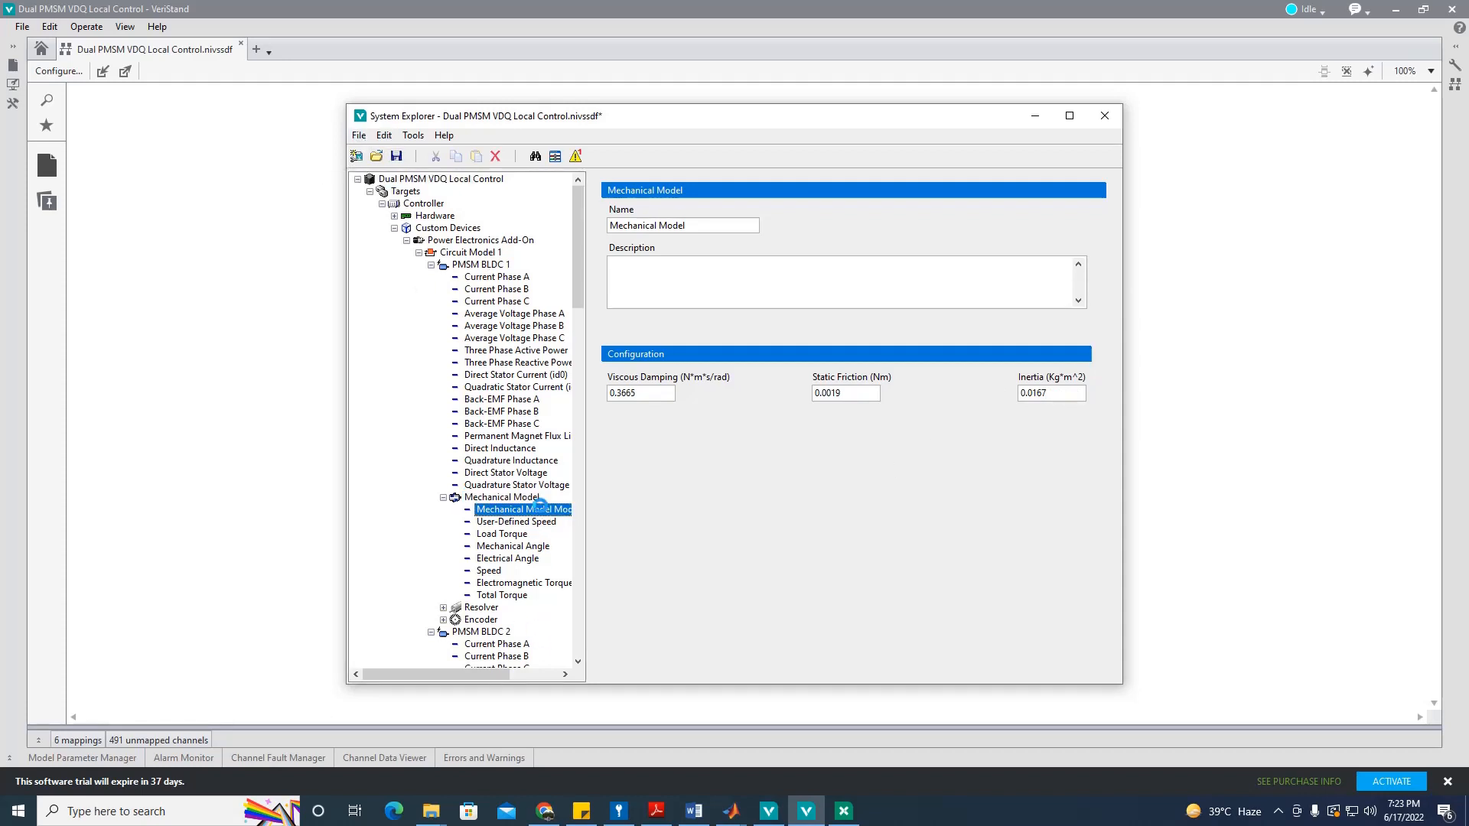
# Step: Raise Mechanical Model Mode's default to 1, save, and collapse the PMSM BLDC and PWM Generators nodes
pyautogui.click(790, 435)
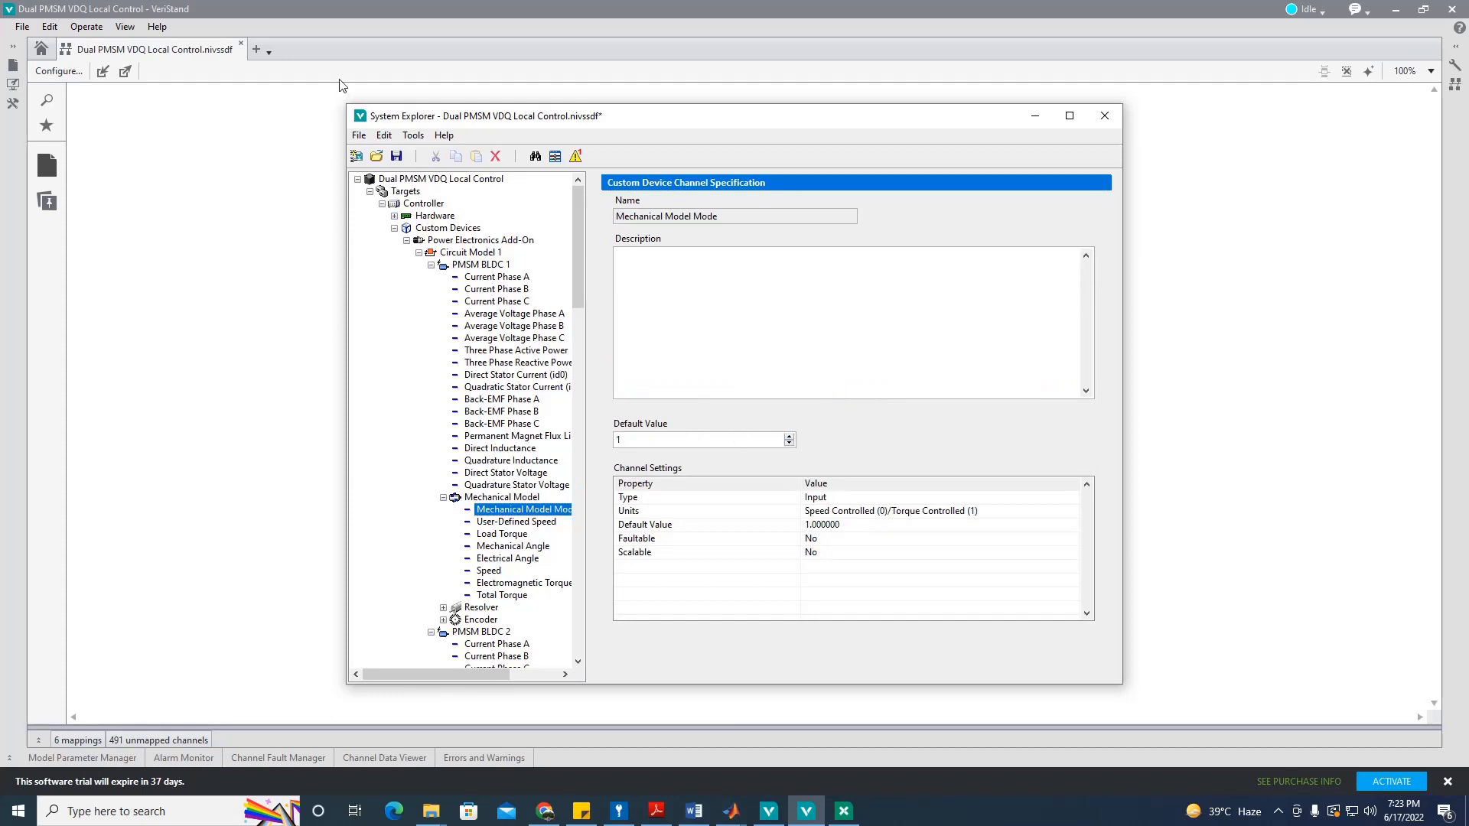
pyautogui.click(396, 156)
pyautogui.click(443, 499)
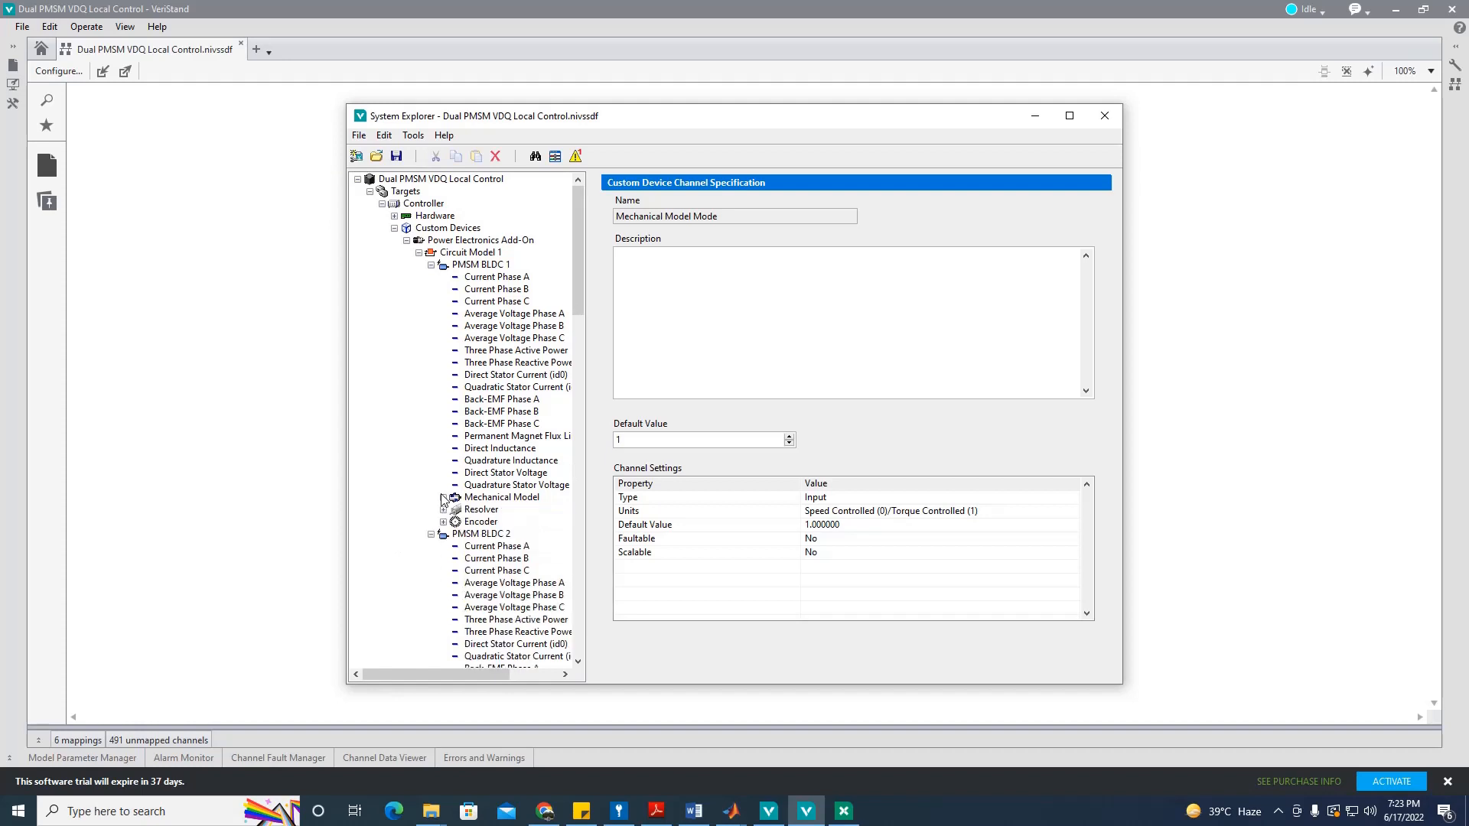
pyautogui.click(431, 266)
pyautogui.click(432, 277)
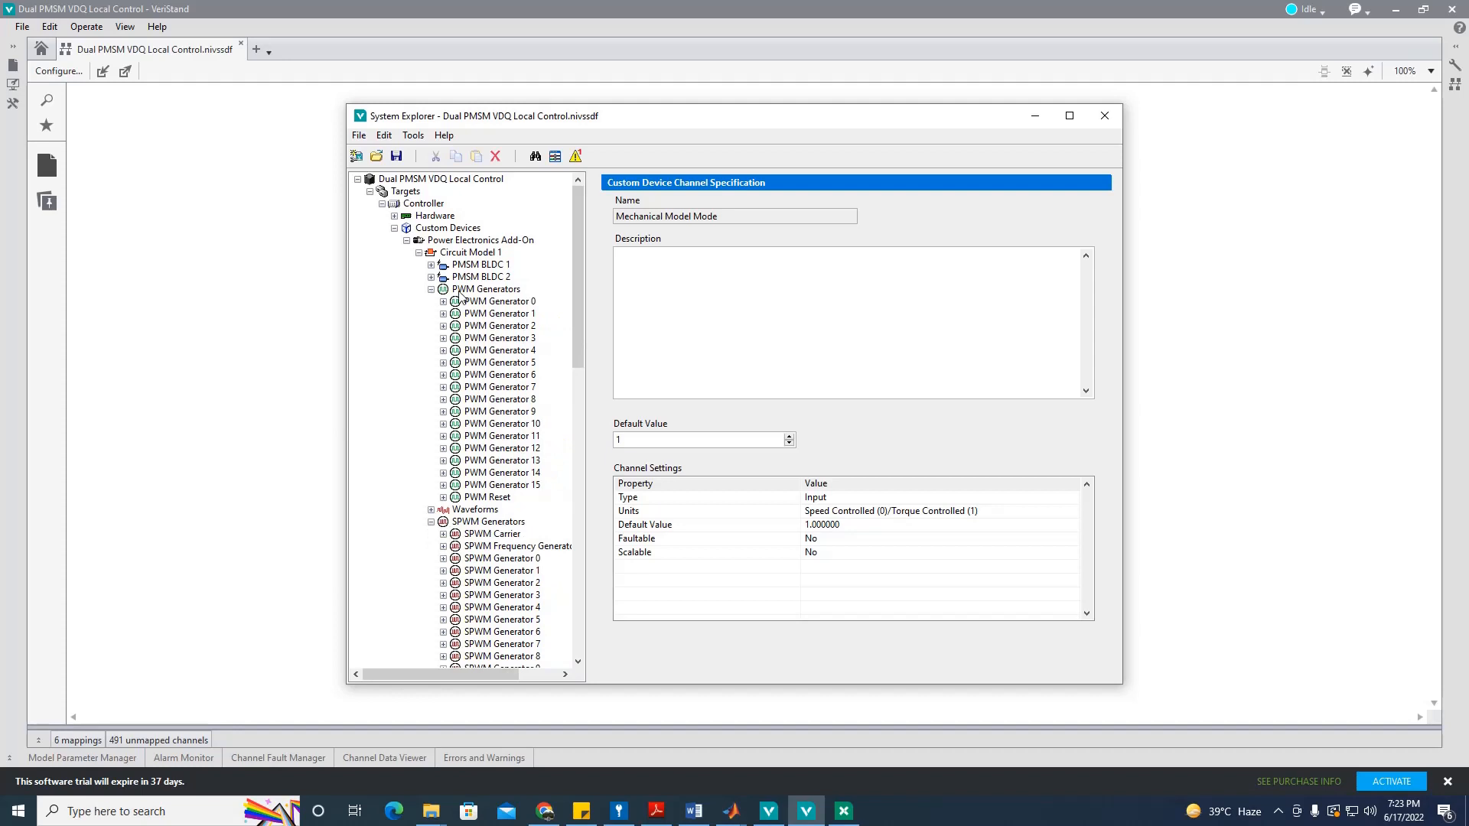
pyautogui.click(431, 290)
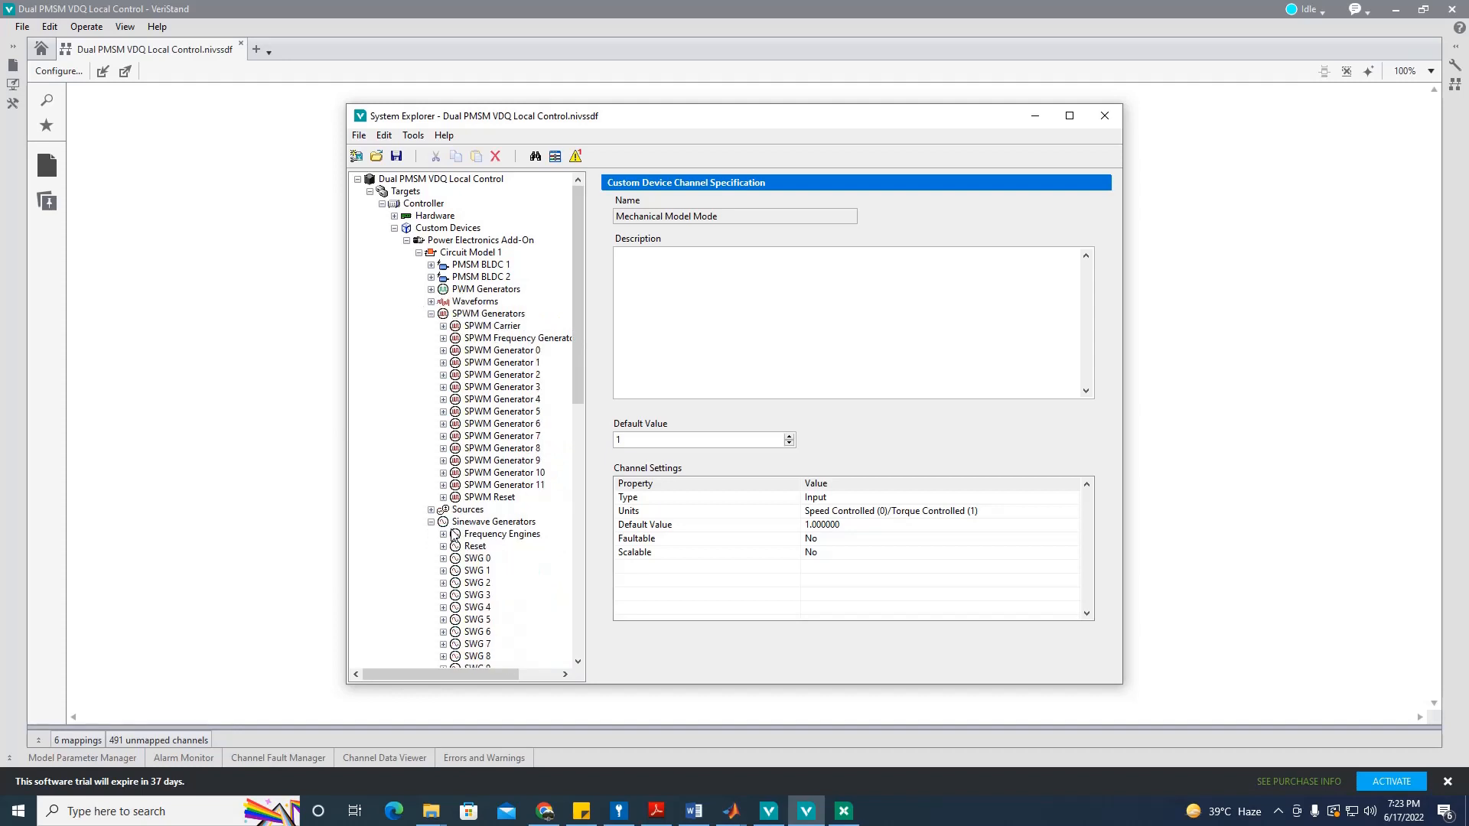
# Step: Route sources U01–U03 to the Sinewaves group with elements SWG00, SWG01 and SWG02
pyautogui.click(467, 510)
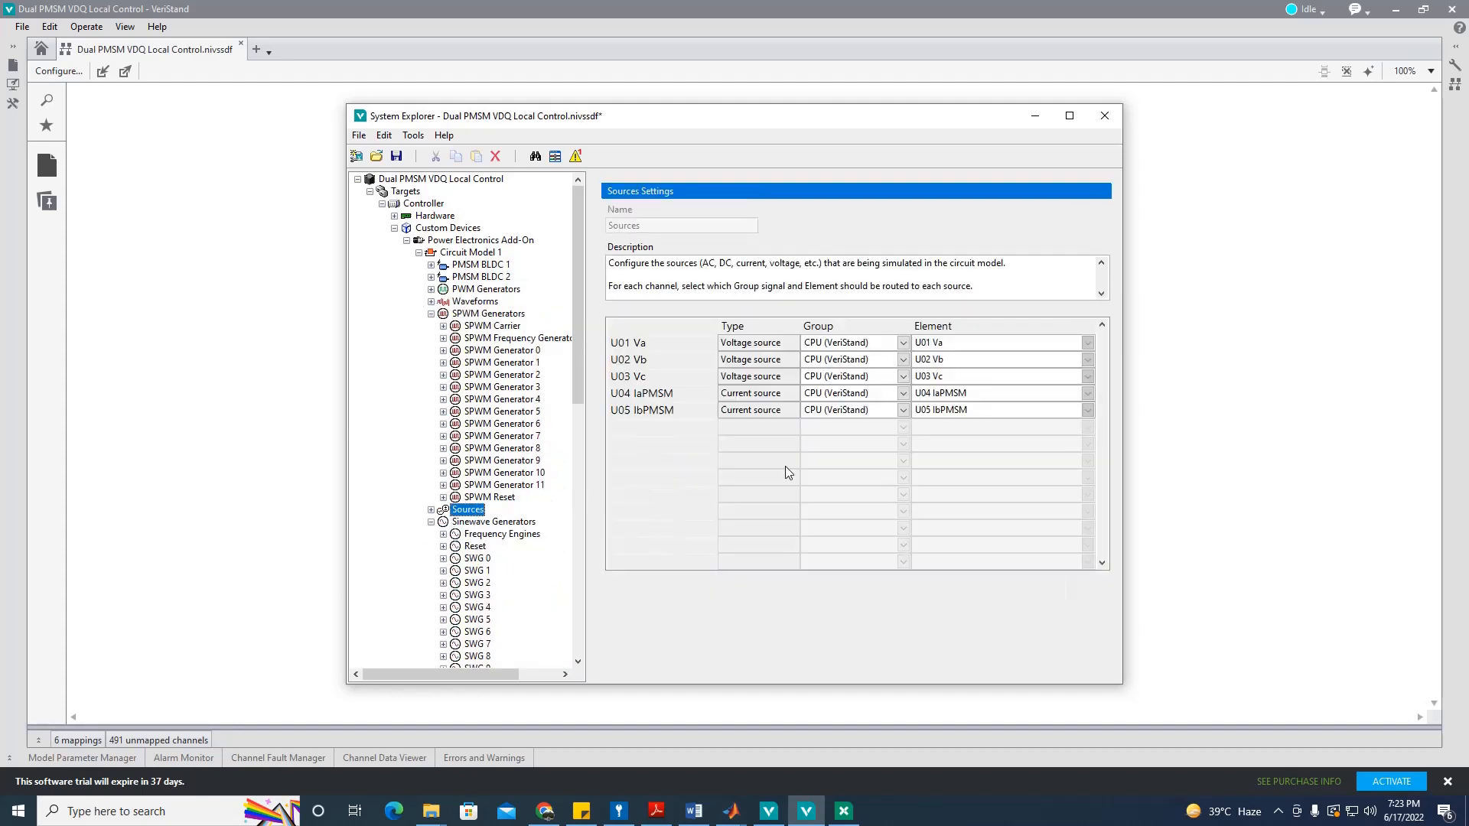
pyautogui.click(902, 344)
pyautogui.click(872, 374)
pyautogui.click(903, 359)
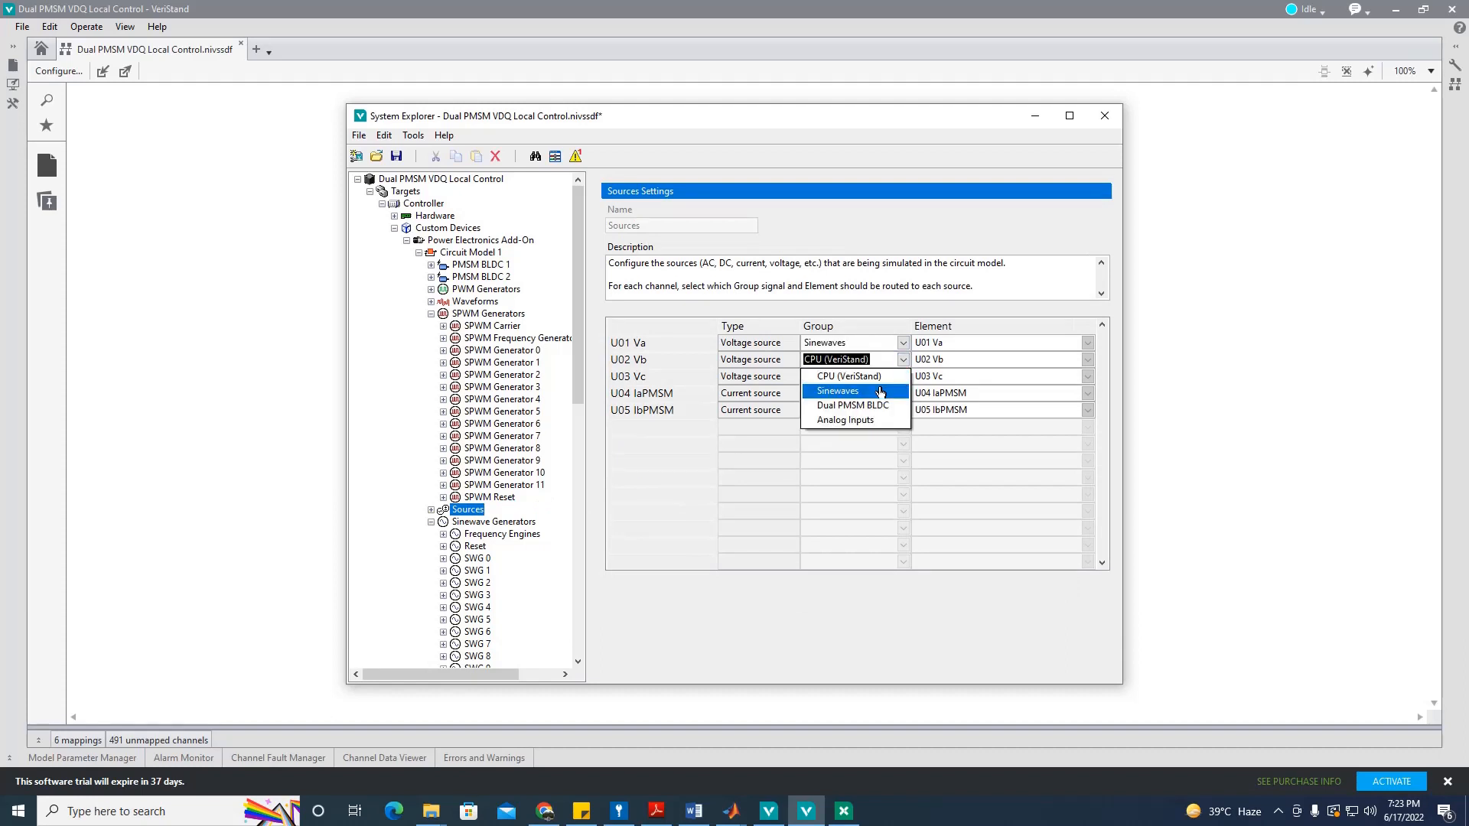
pyautogui.click(873, 391)
pyautogui.click(903, 376)
pyautogui.click(872, 393)
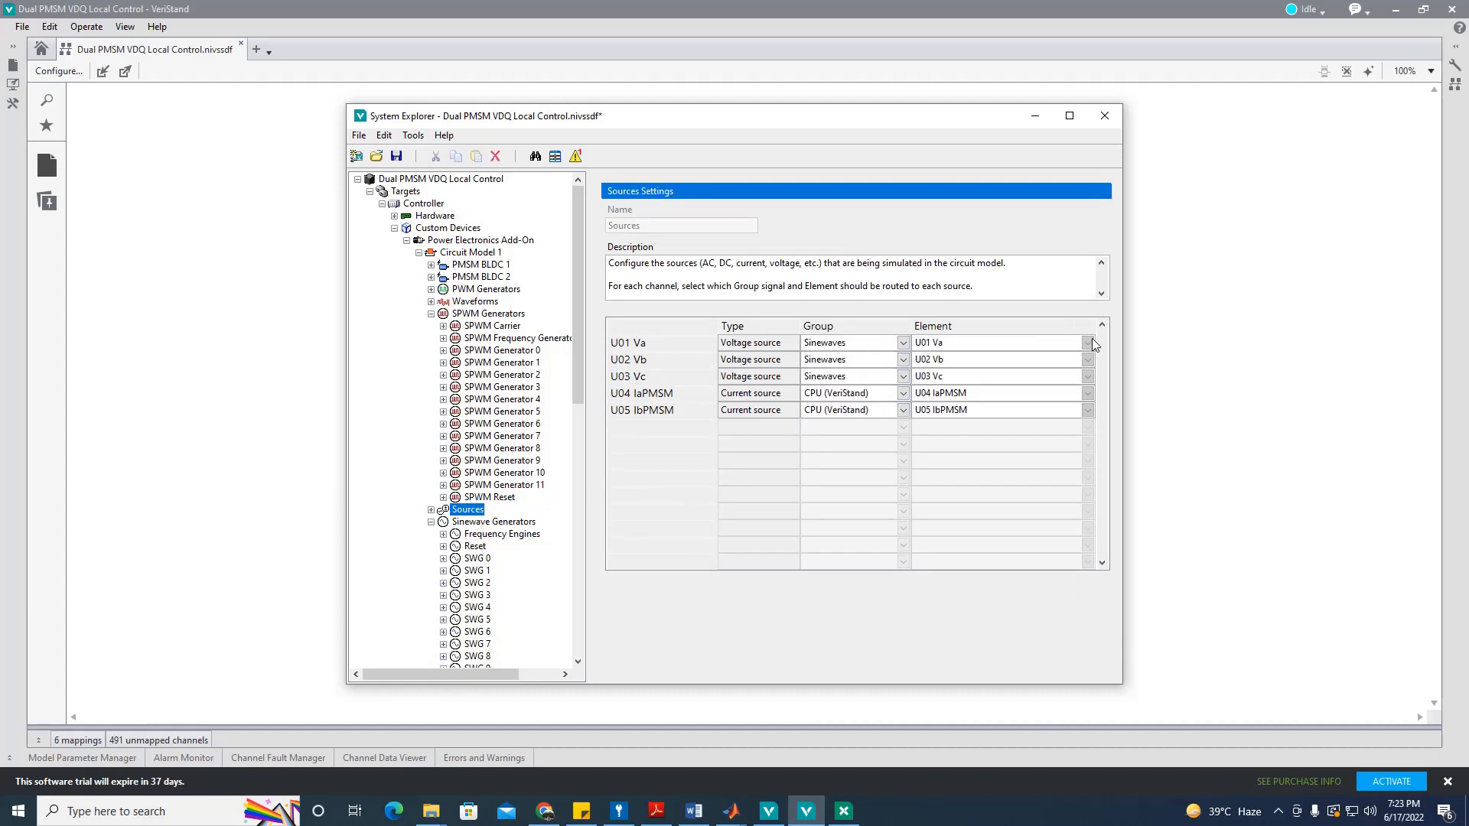
pyautogui.click(1088, 343)
pyautogui.click(1045, 365)
pyautogui.click(1088, 360)
pyautogui.click(1048, 390)
pyautogui.click(1088, 376)
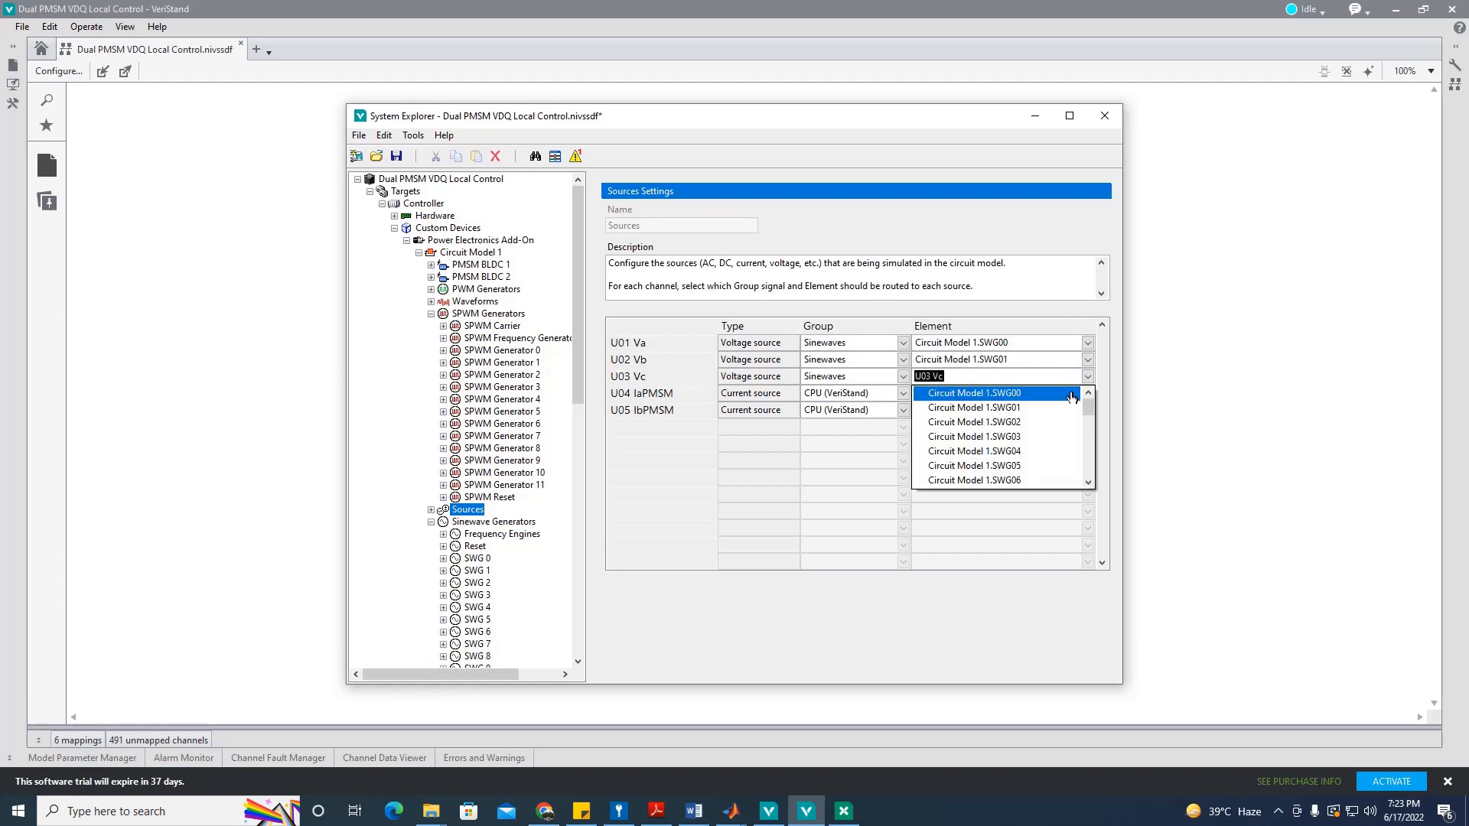
pyautogui.click(1053, 425)
# Step: Route U04 IaPMSM and U05 IbPMSM to PMSM BLDC 1 Current Phase A and B, then save
pyautogui.click(903, 393)
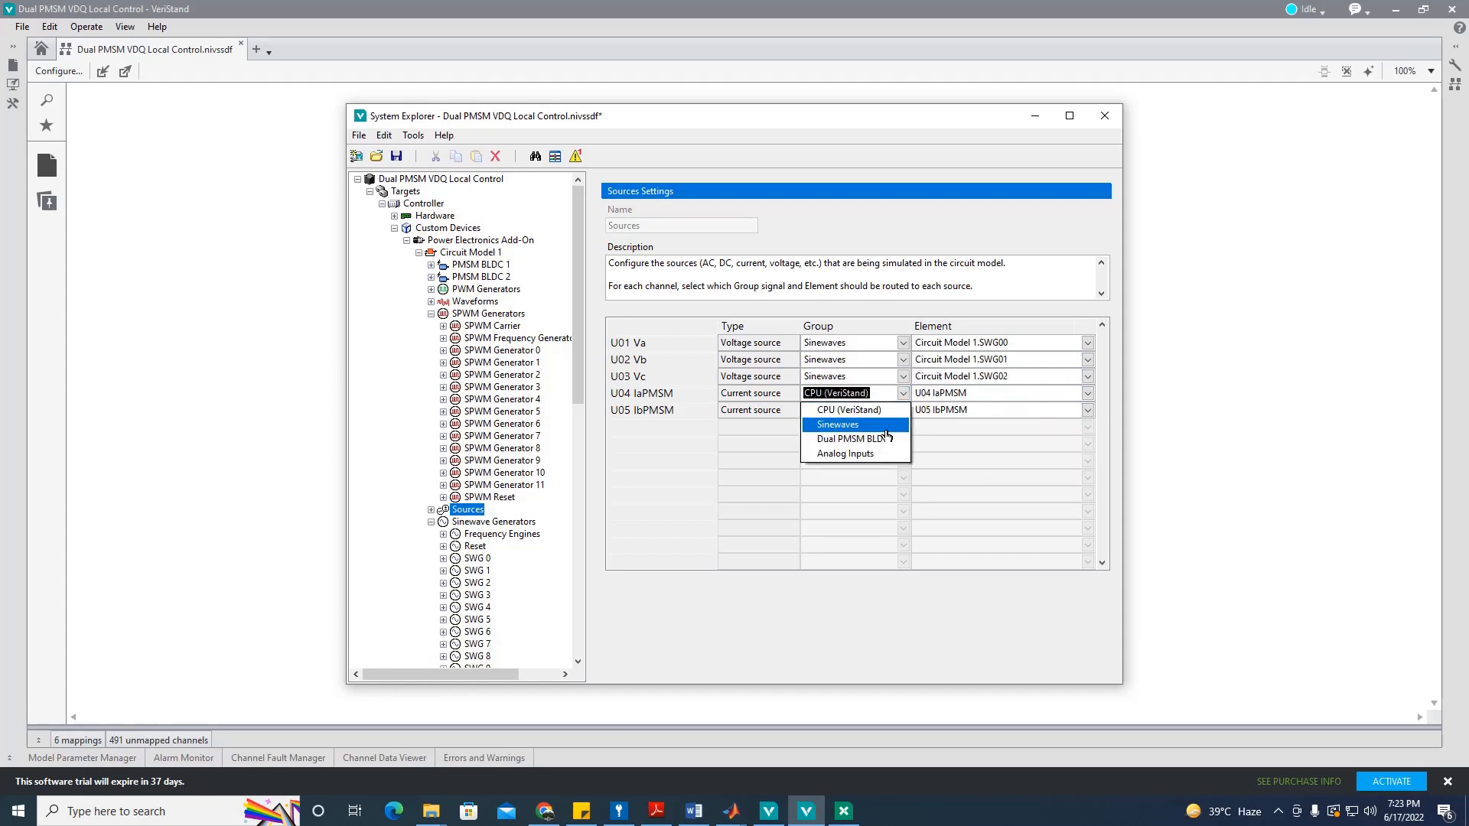
pyautogui.click(885, 445)
pyautogui.click(903, 410)
pyautogui.click(854, 455)
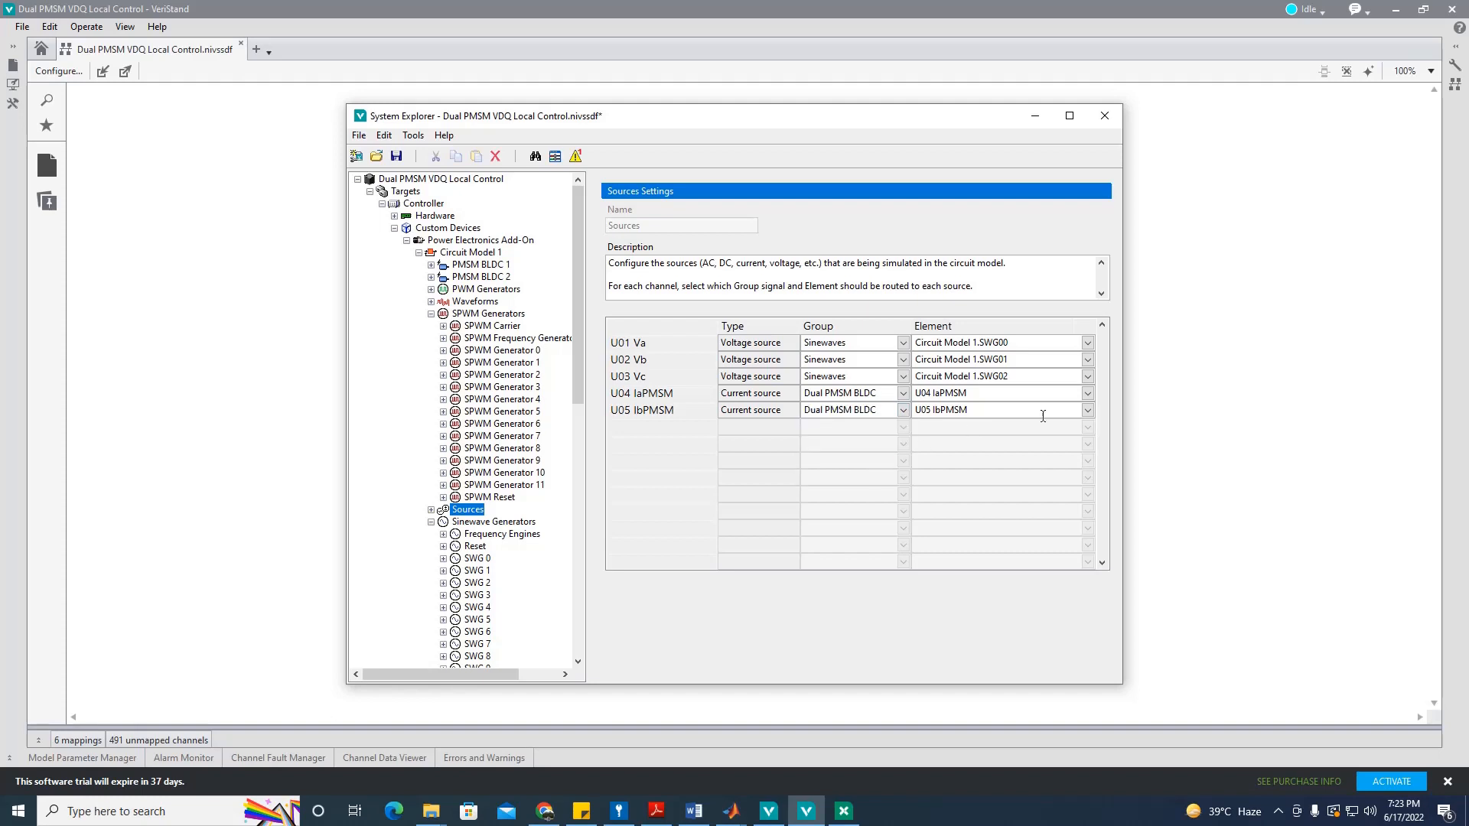
pyautogui.click(1087, 393)
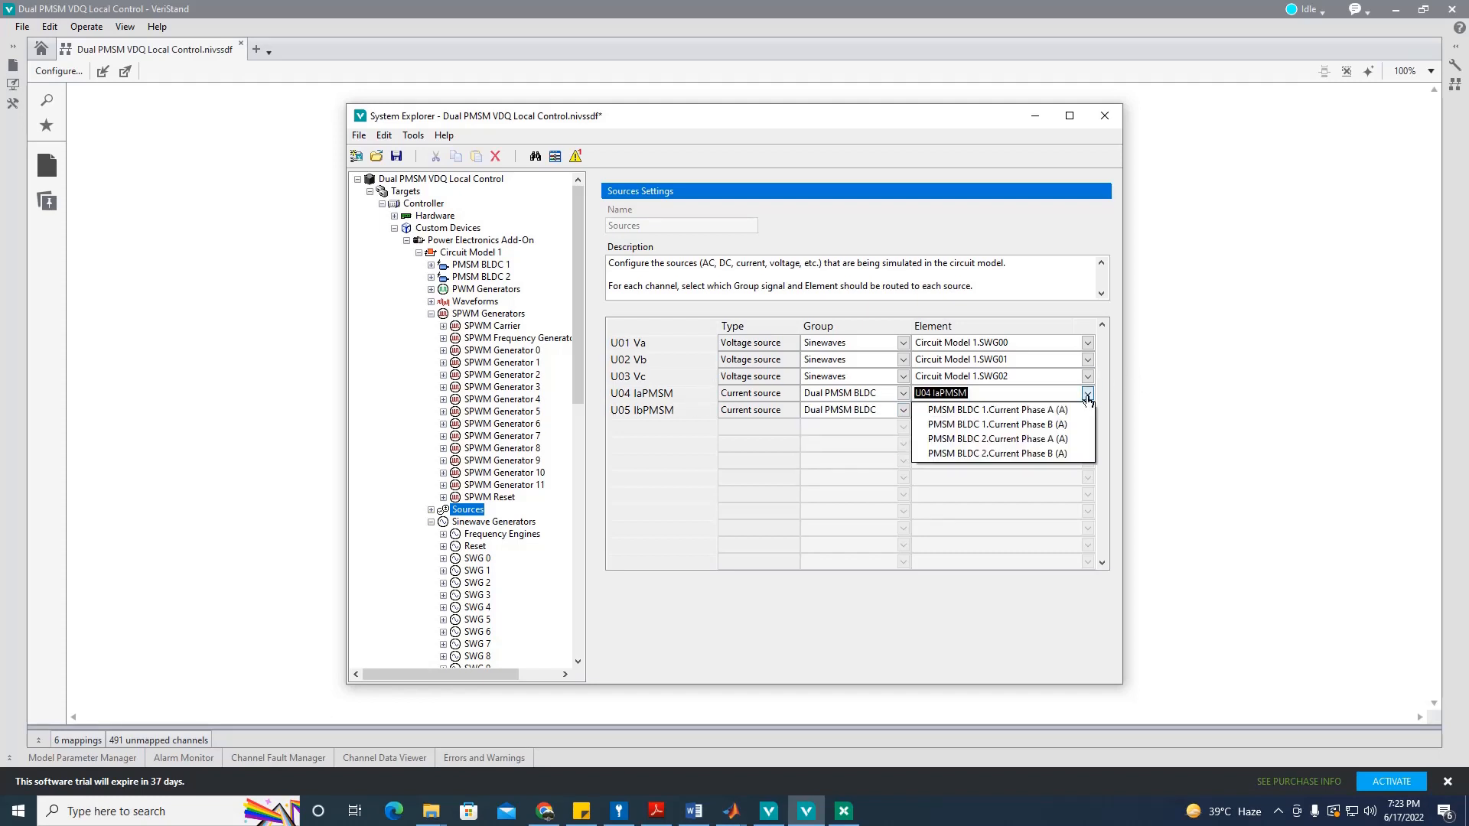
pyautogui.click(1068, 418)
pyautogui.click(1087, 410)
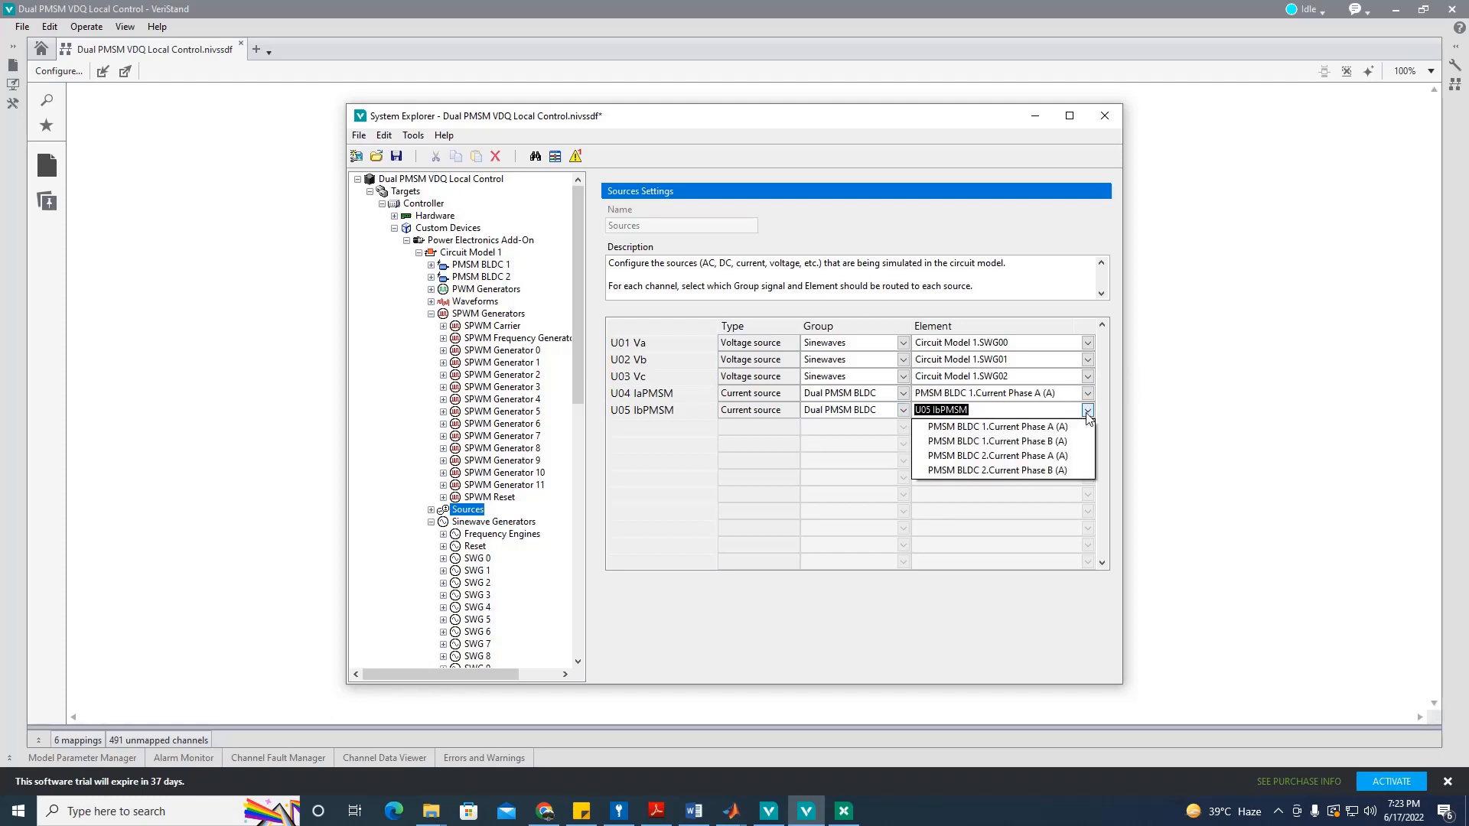
pyautogui.click(1018, 435)
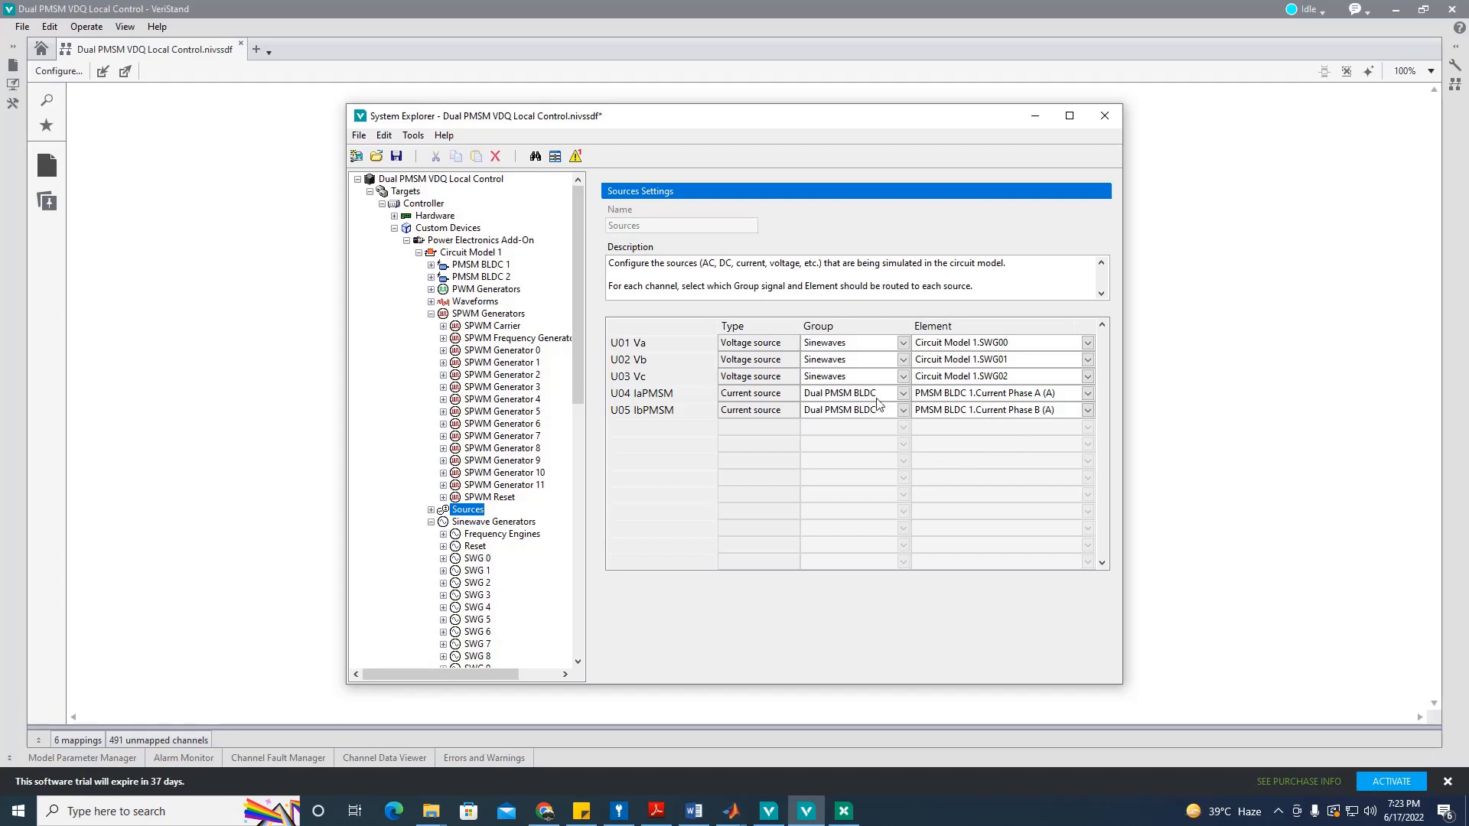
pyautogui.click(395, 158)
# Step: Inspect the Frequency Engine and Phase channels of sinewave generator SWG 0
pyautogui.moveTo(581, 397); pyautogui.dragTo(578, 488)
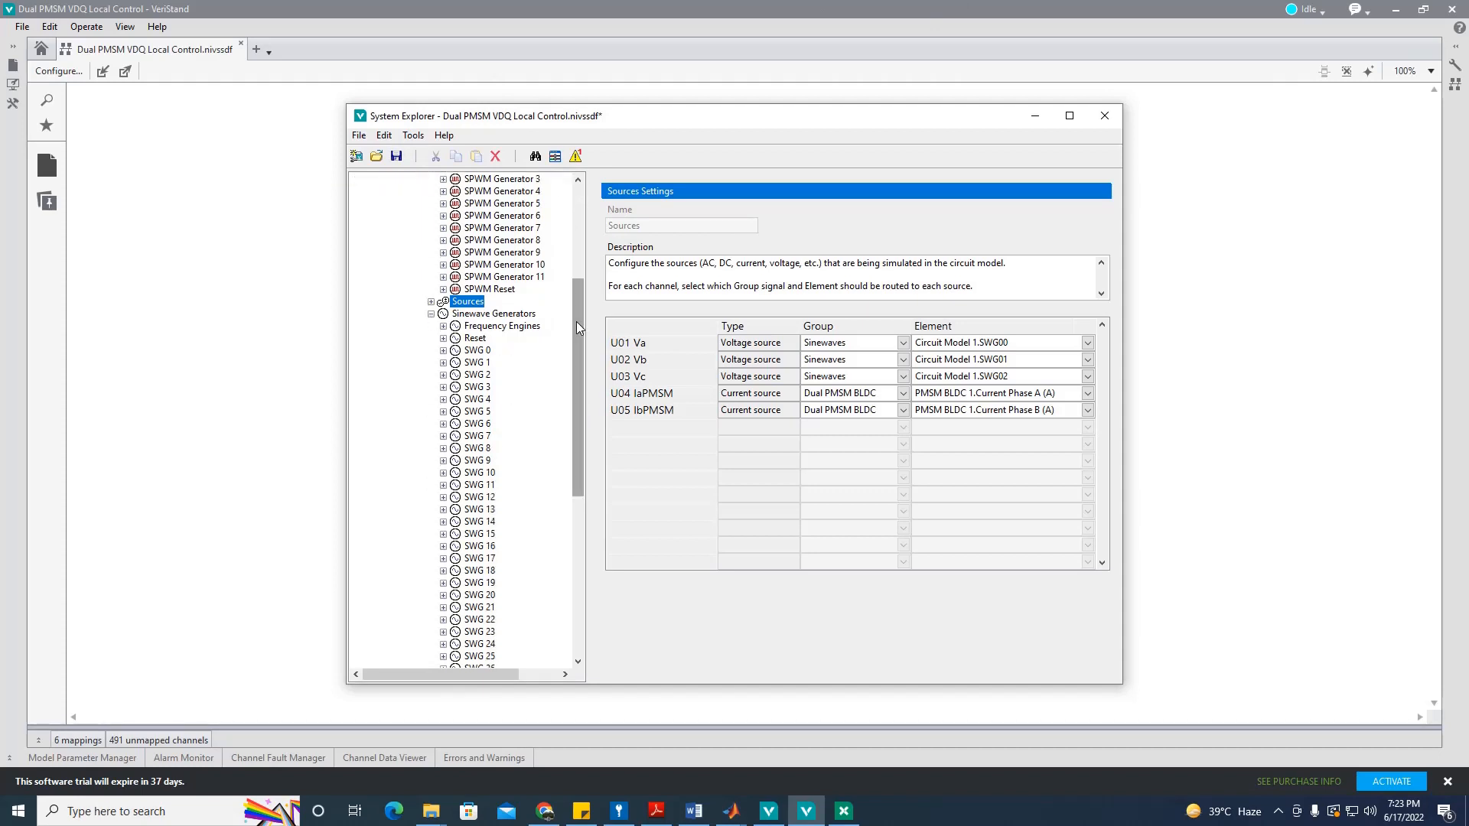
pyautogui.moveTo(577, 322); pyautogui.dragTo(572, 338)
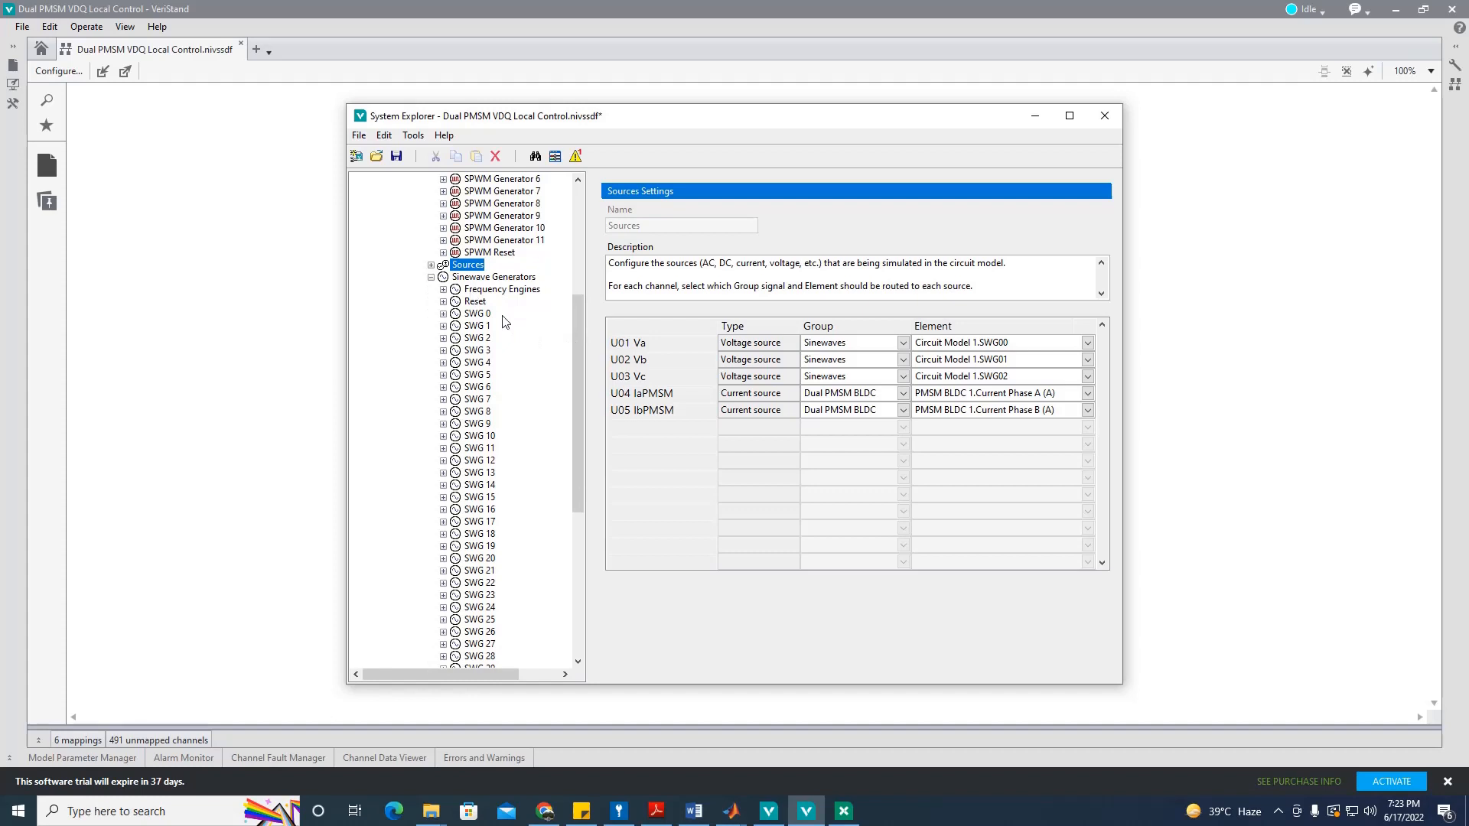
pyautogui.click(443, 315)
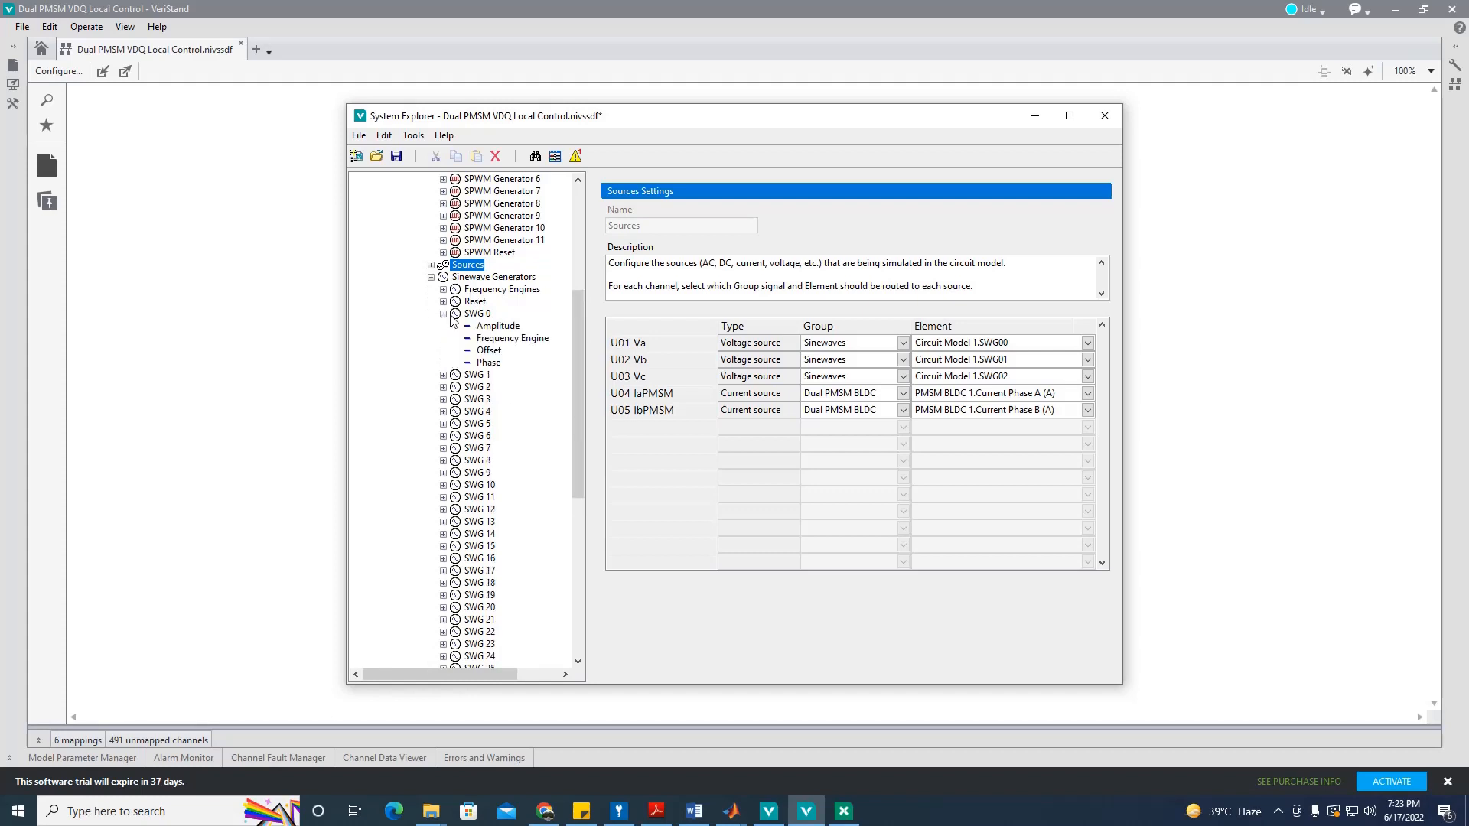
pyautogui.moveTo(575, 329); pyautogui.dragTo(576, 353)
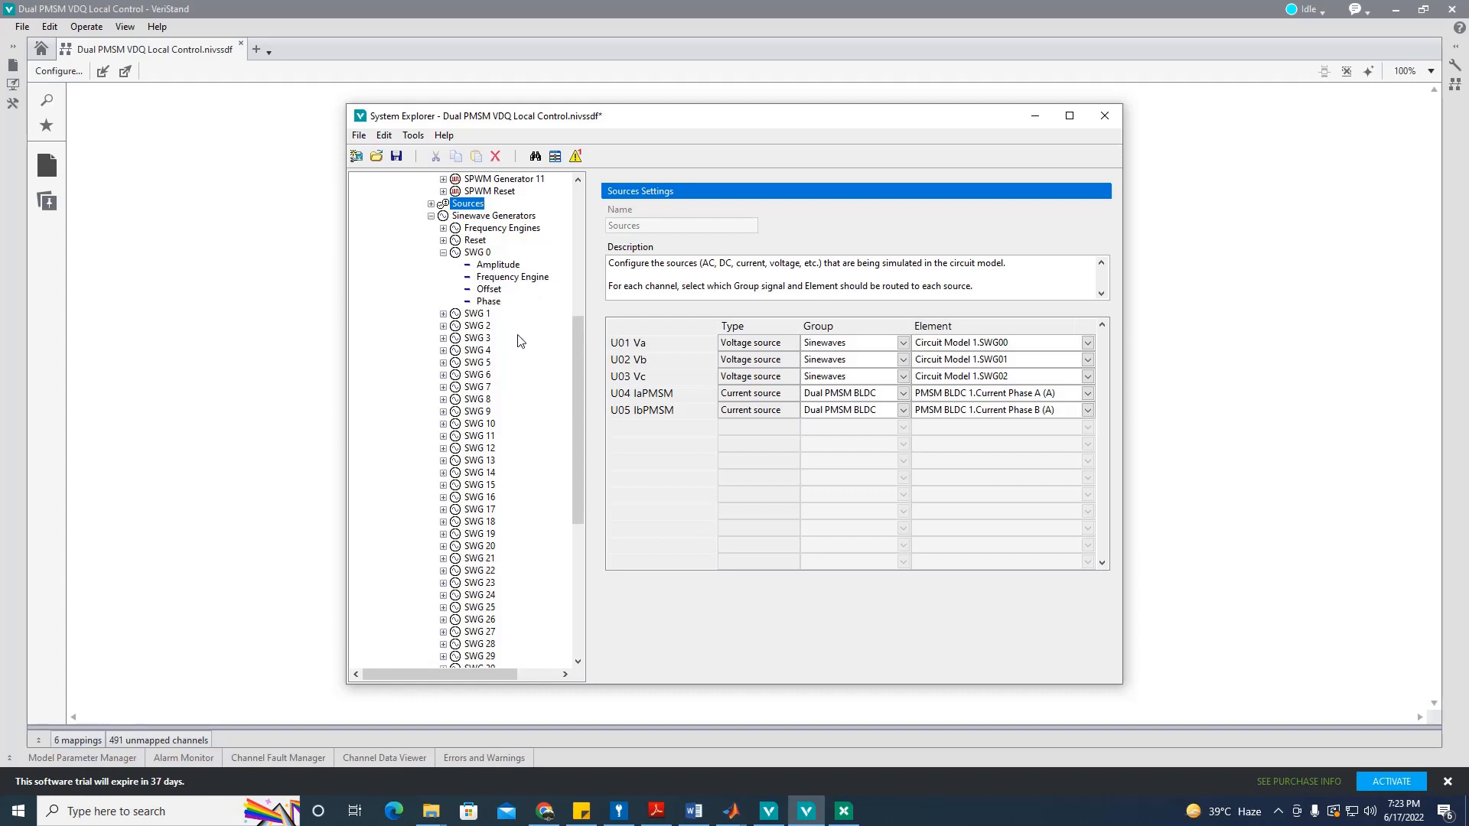
pyautogui.click(493, 303)
pyautogui.click(510, 278)
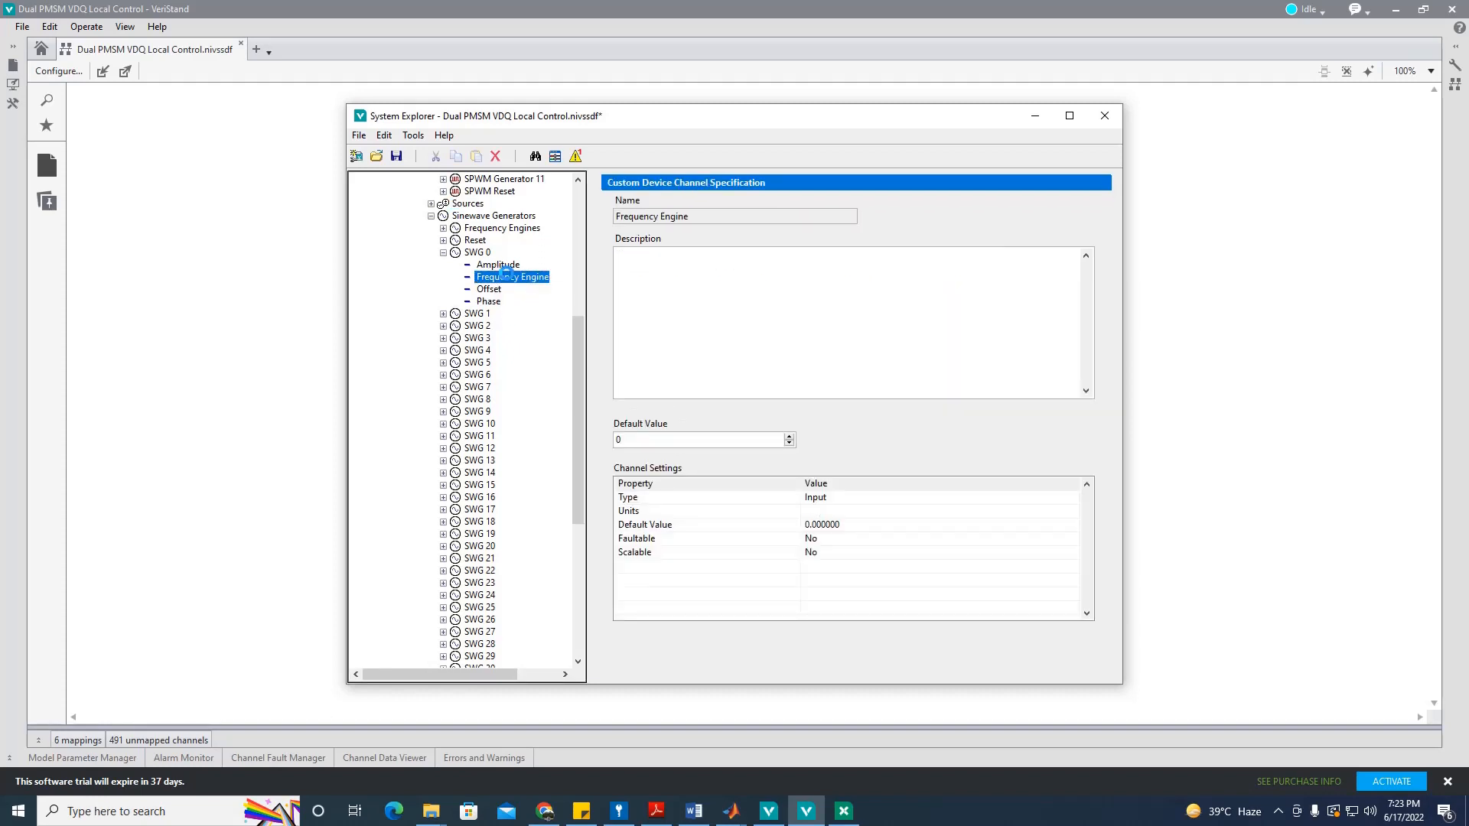
pyautogui.click(494, 303)
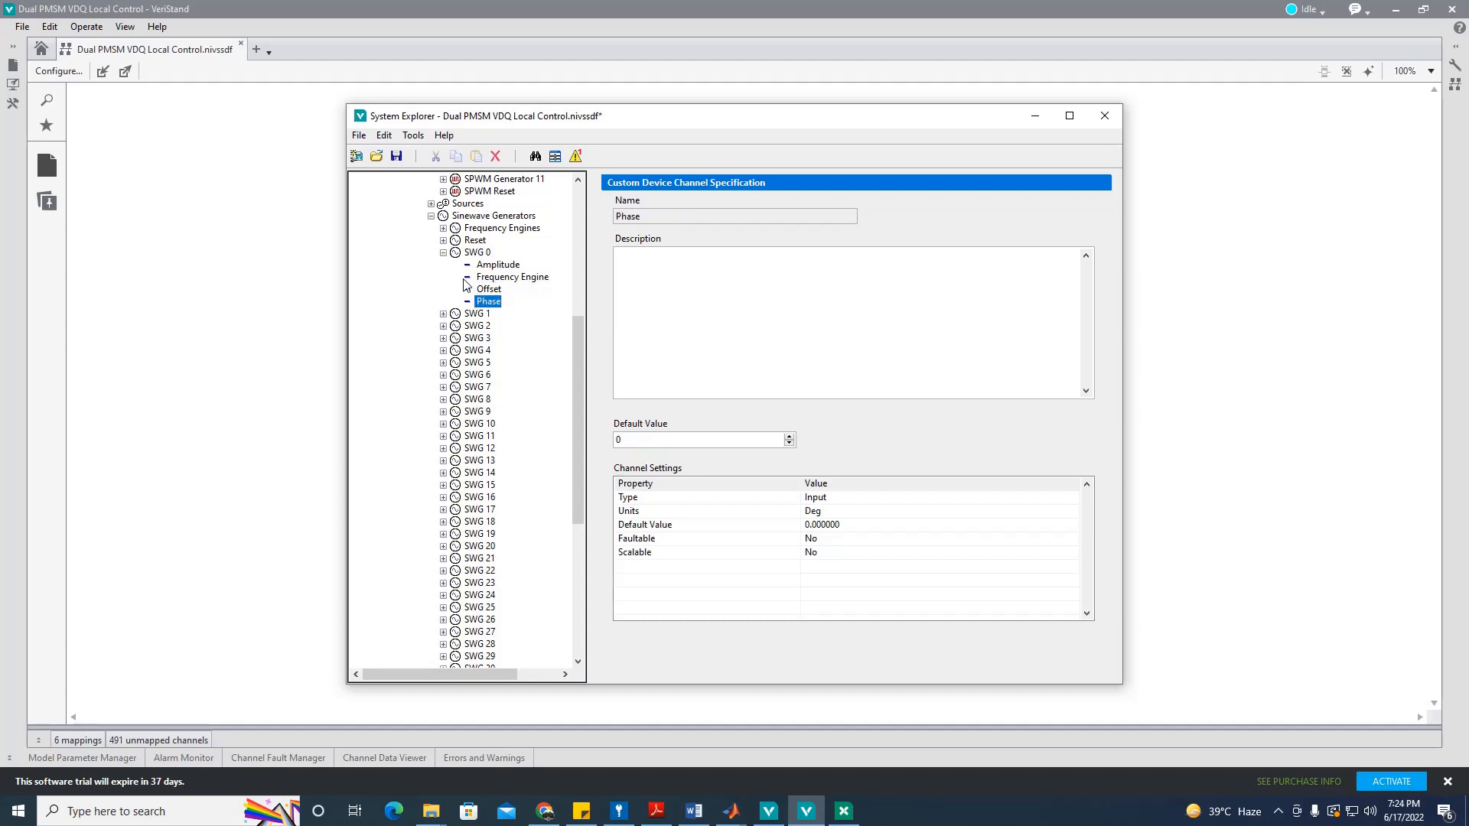
pyautogui.click(443, 253)
# Step: Set sinewave generator SWG 1's Phase default value to -120 degrees
pyautogui.click(443, 265)
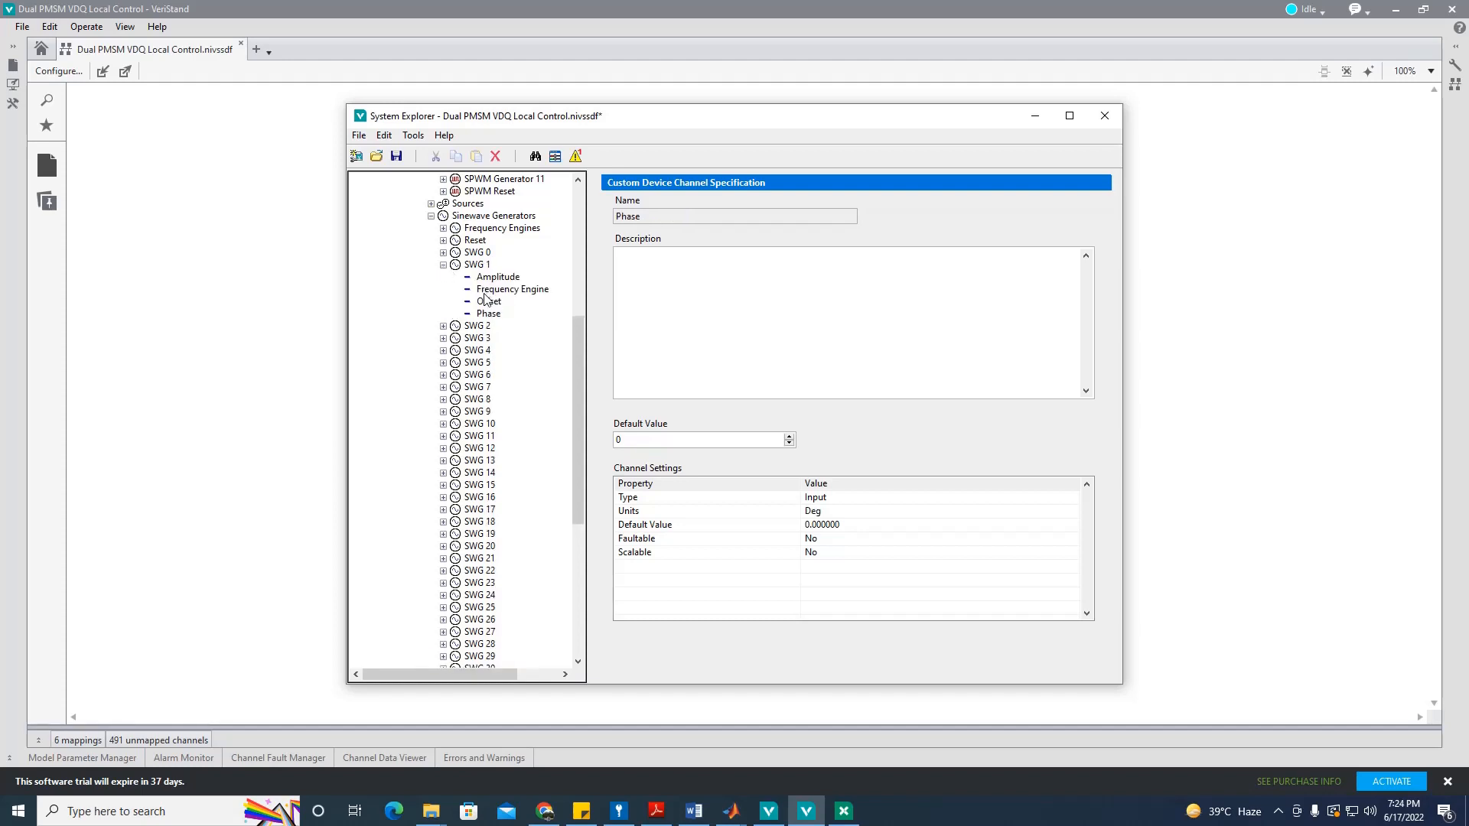
pyautogui.click(488, 314)
pyautogui.click(646, 441)
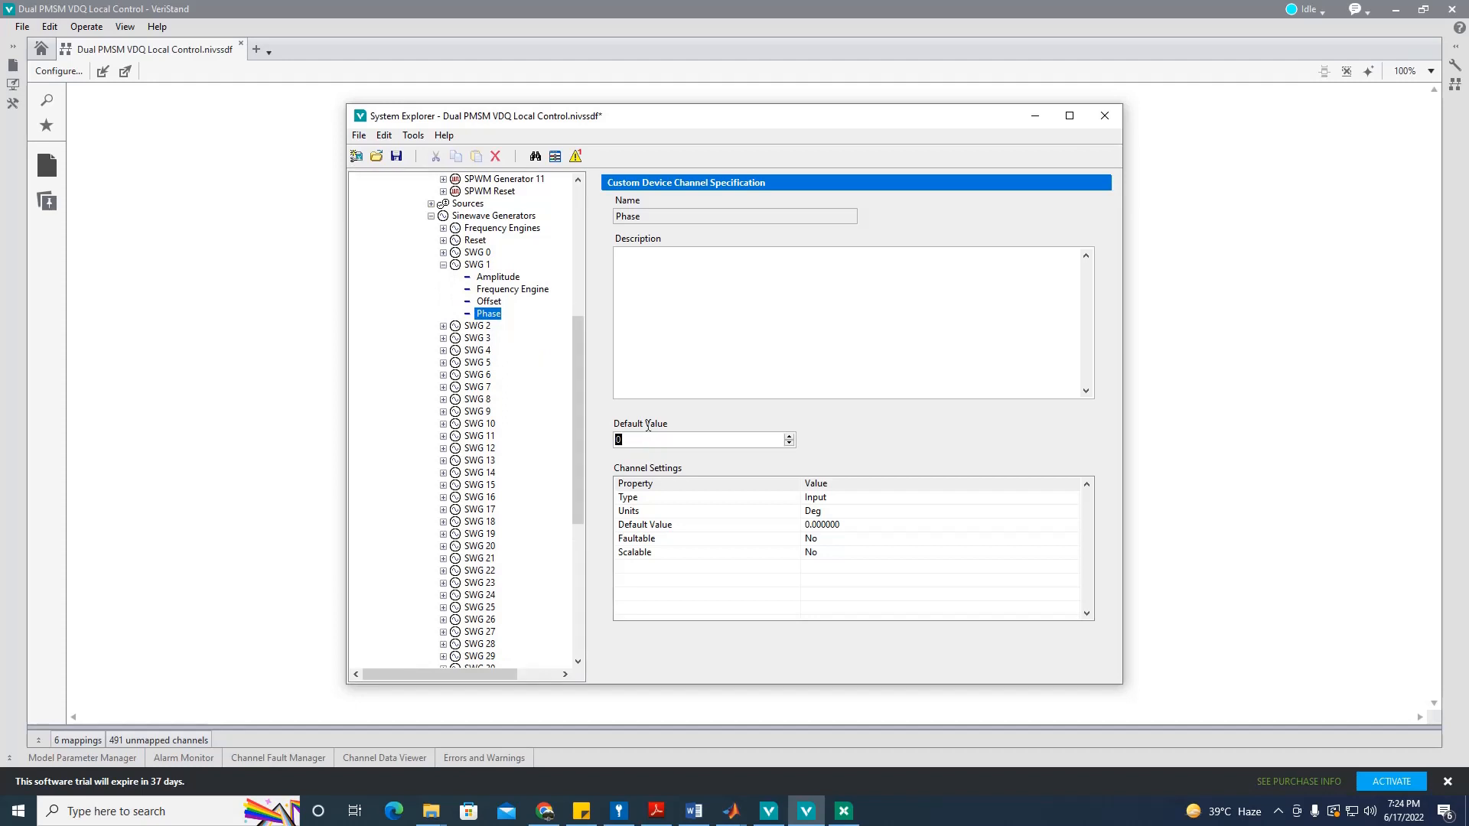
pyautogui.write('-120')
pyautogui.press('Return')
# Step: Select sinewave generator SWG 2's Phase default value for editing
pyautogui.click(443, 265)
pyautogui.click(443, 277)
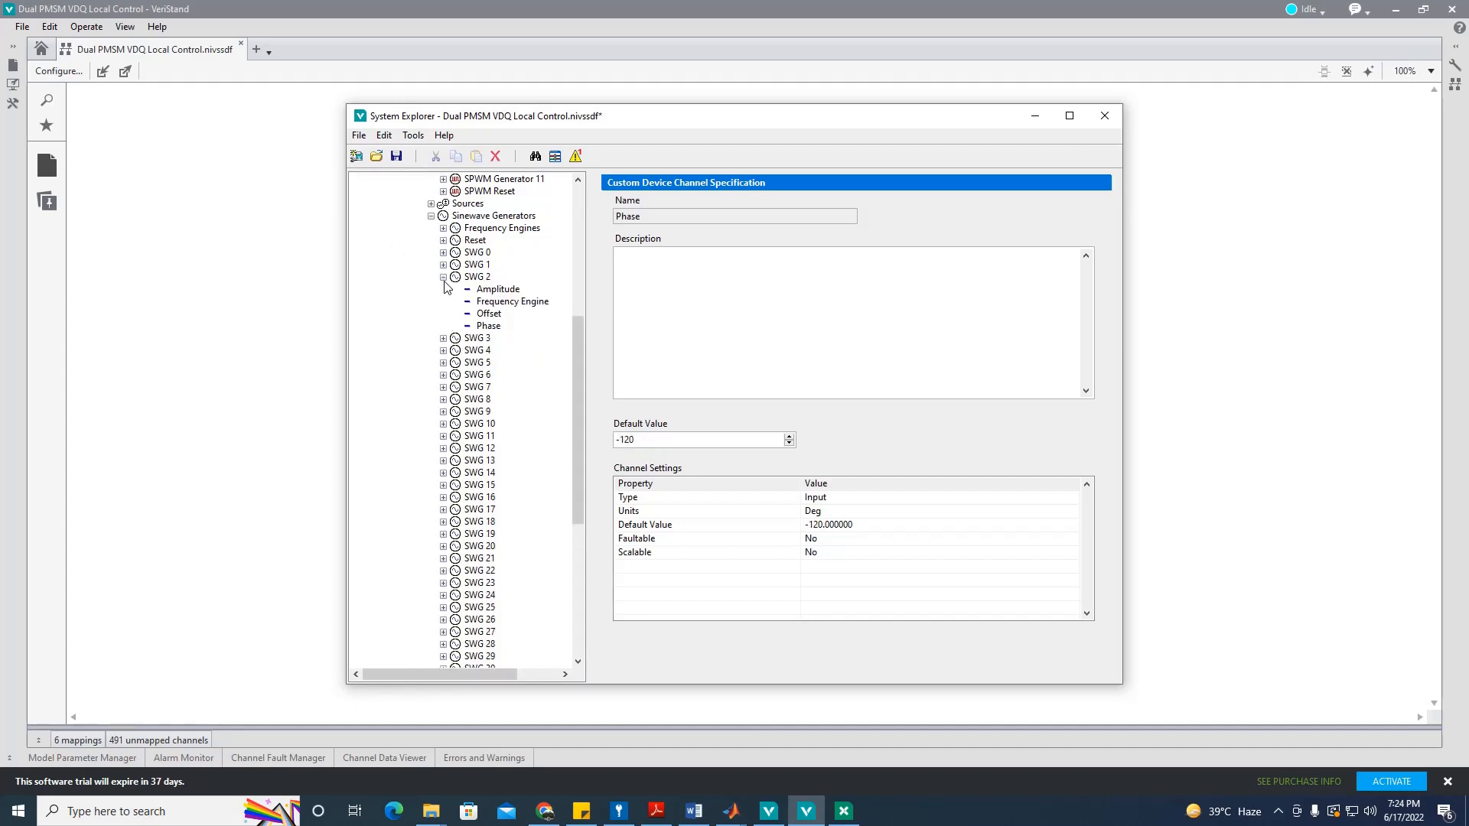
pyautogui.click(489, 326)
pyautogui.click(686, 442)
pyautogui.click(443, 277)
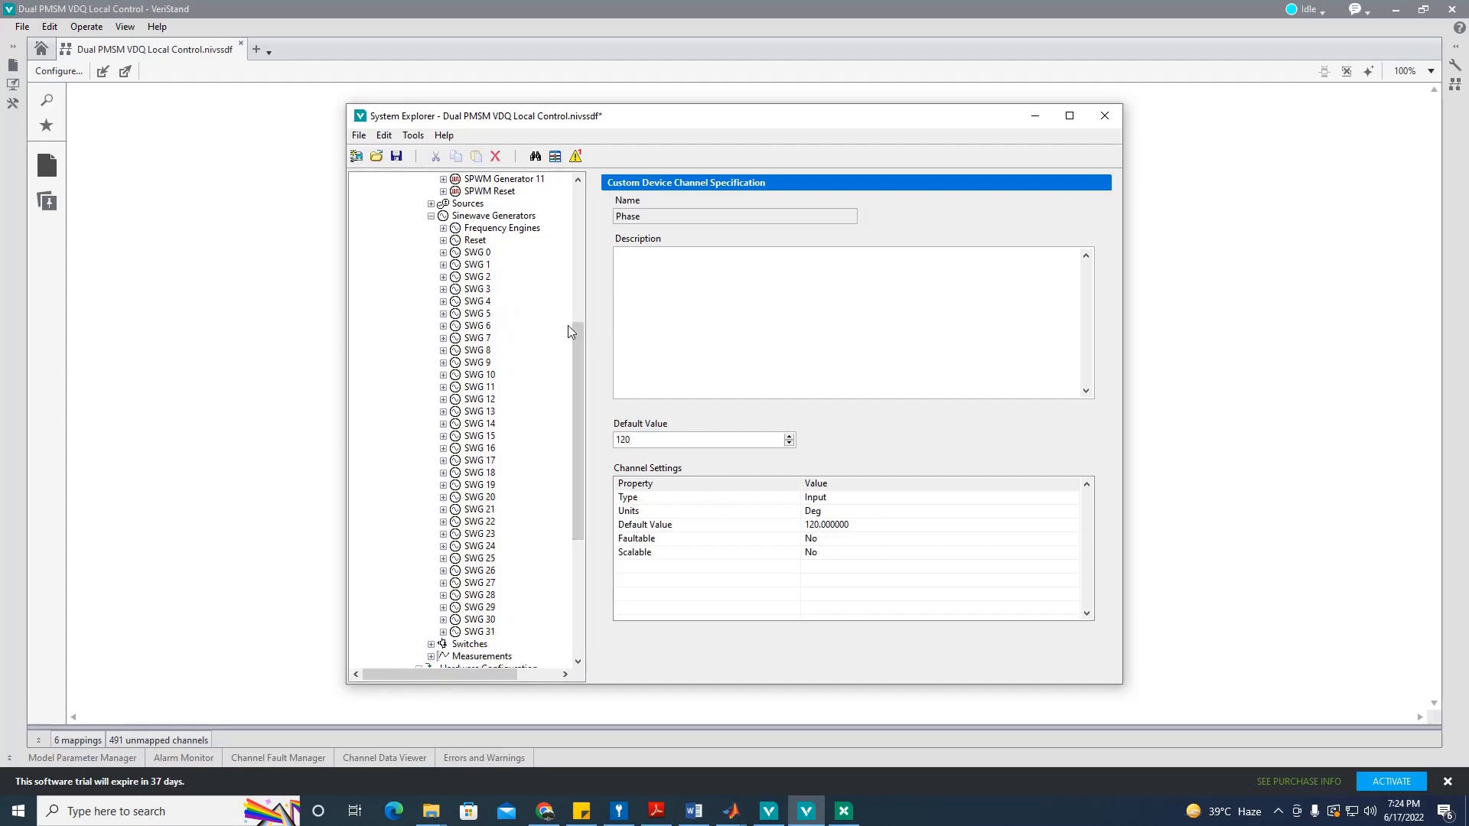
# Step: Save the system definition and return to the Sources settings
pyautogui.click(397, 157)
pyautogui.moveTo(578, 378); pyautogui.dragTo(573, 334)
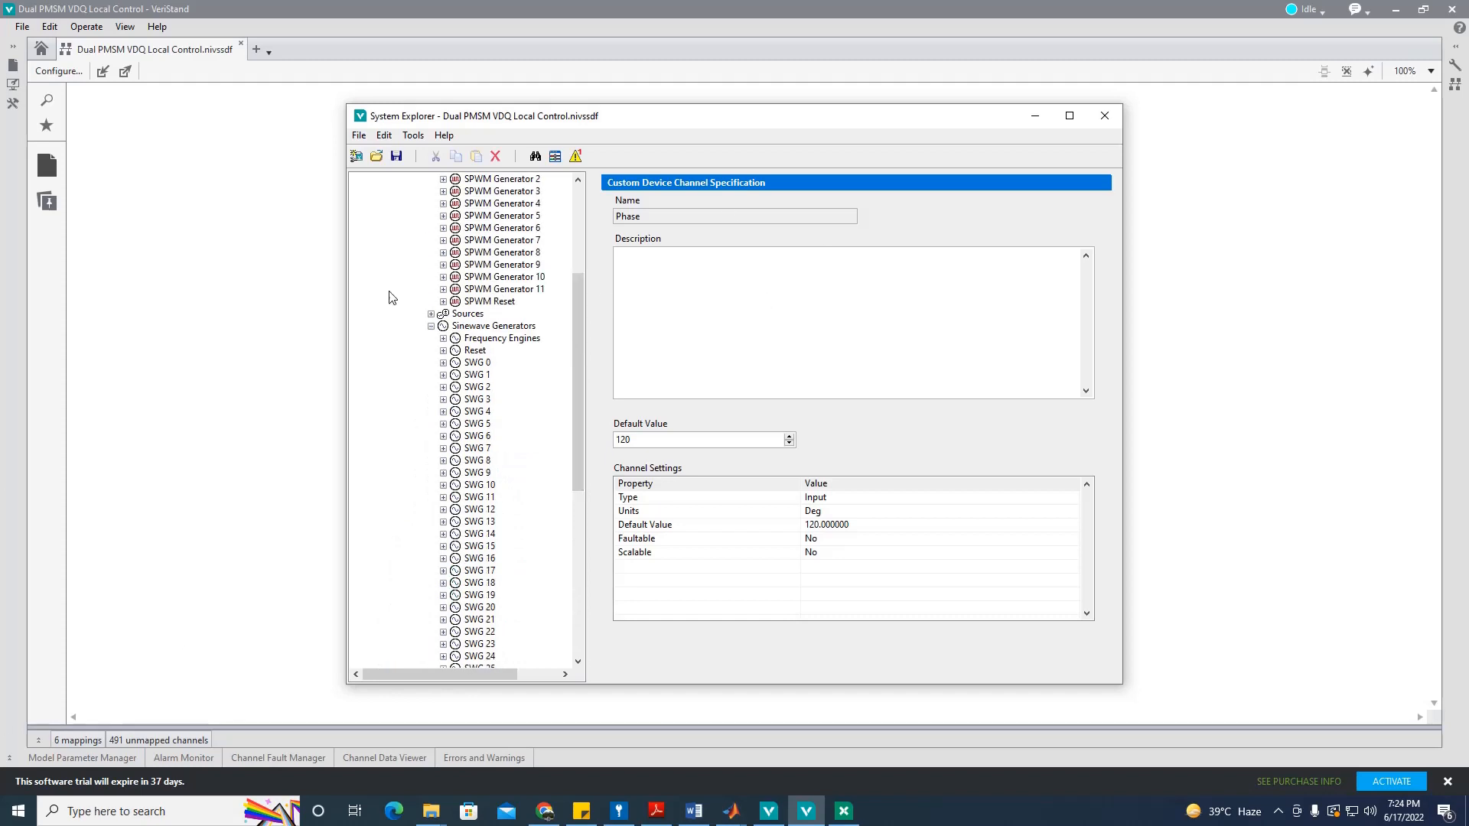
pyautogui.moveTo(570, 320); pyautogui.dragTo(575, 345)
pyautogui.click(467, 253)
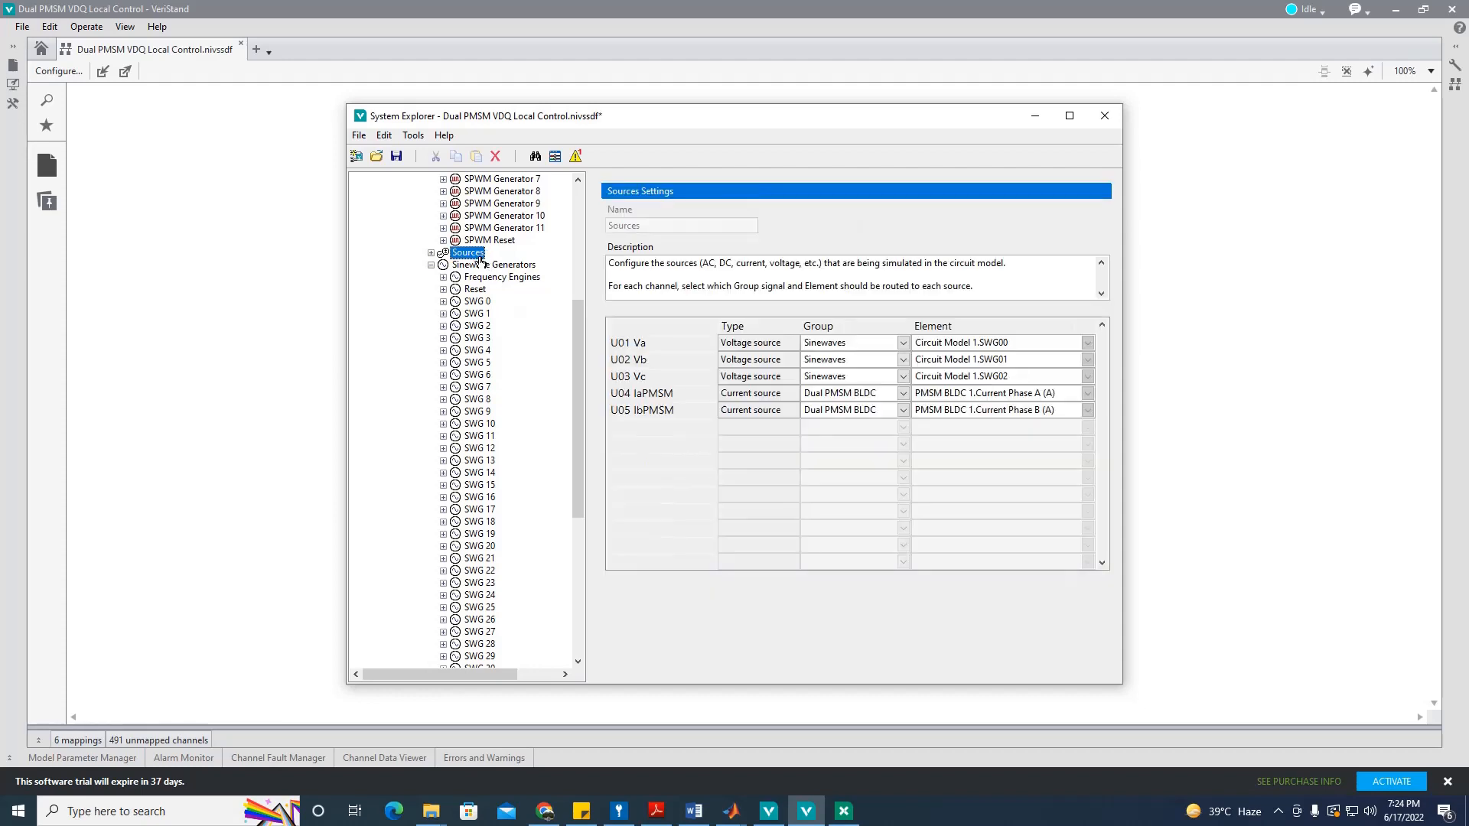
# Step: Set the Group of all six inverter switches to SPWMs
pyautogui.click(431, 266)
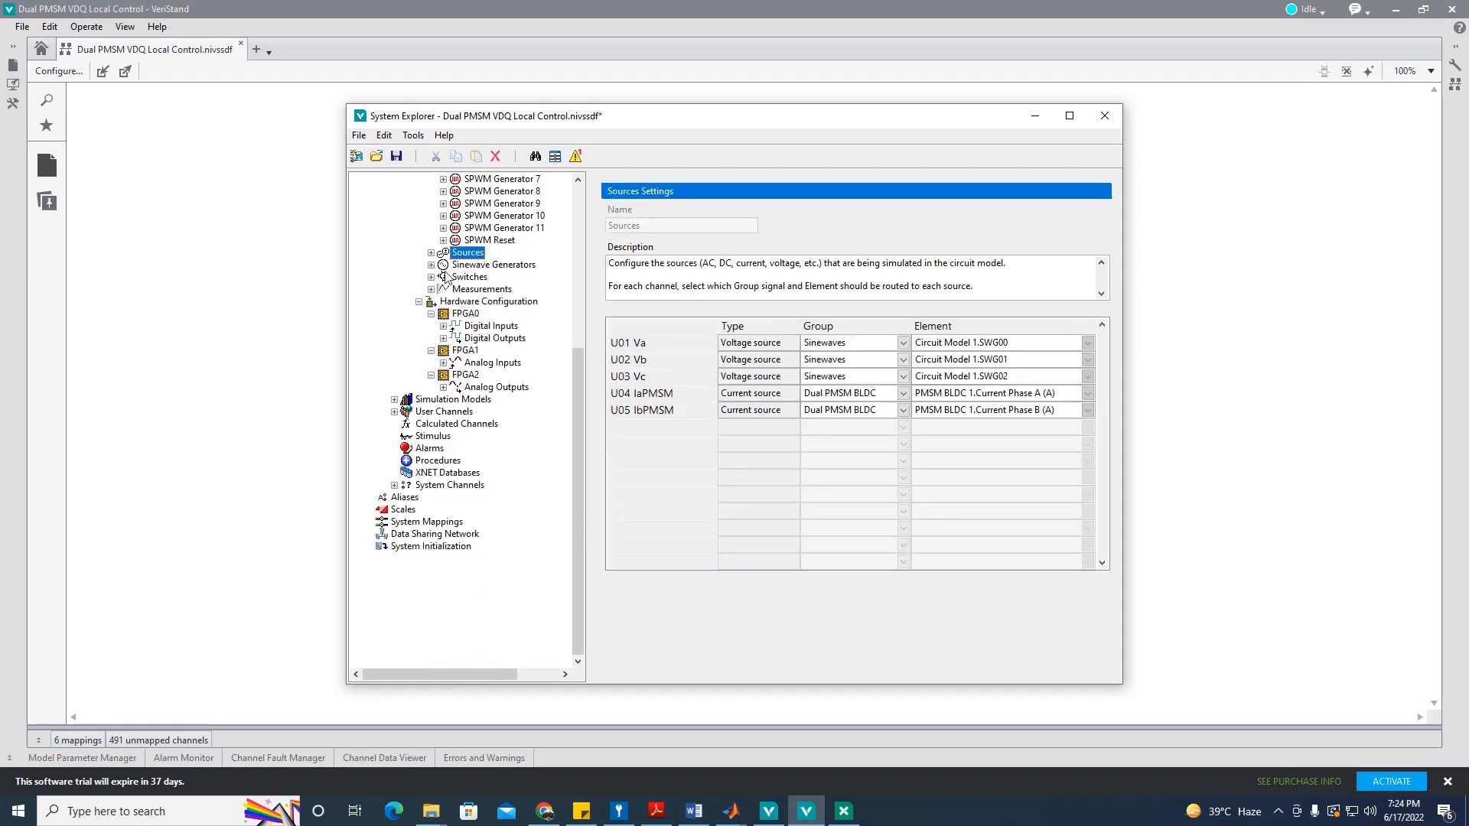
pyautogui.click(469, 278)
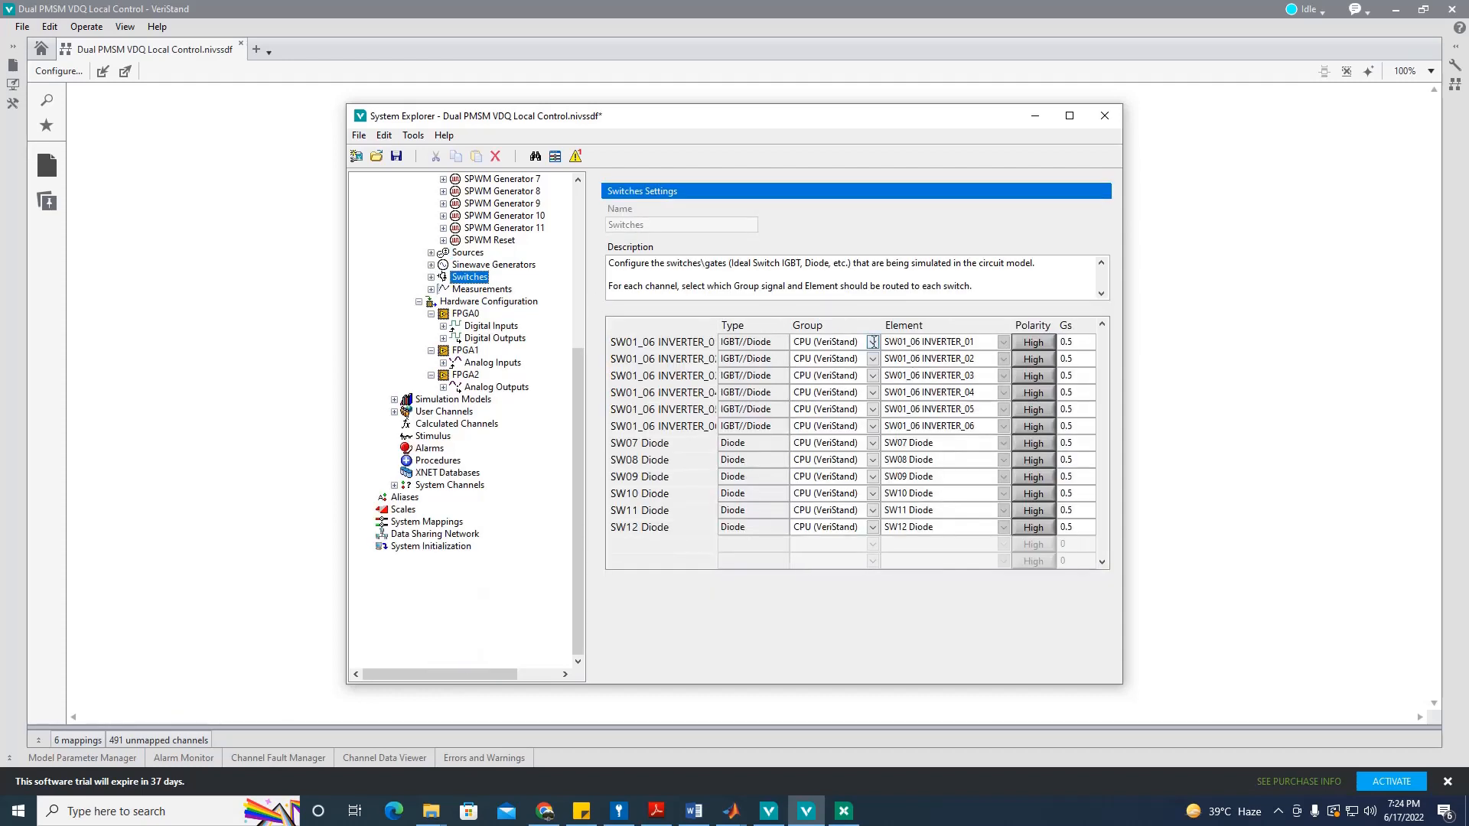
pyautogui.click(873, 342)
pyautogui.click(822, 388)
pyautogui.click(872, 359)
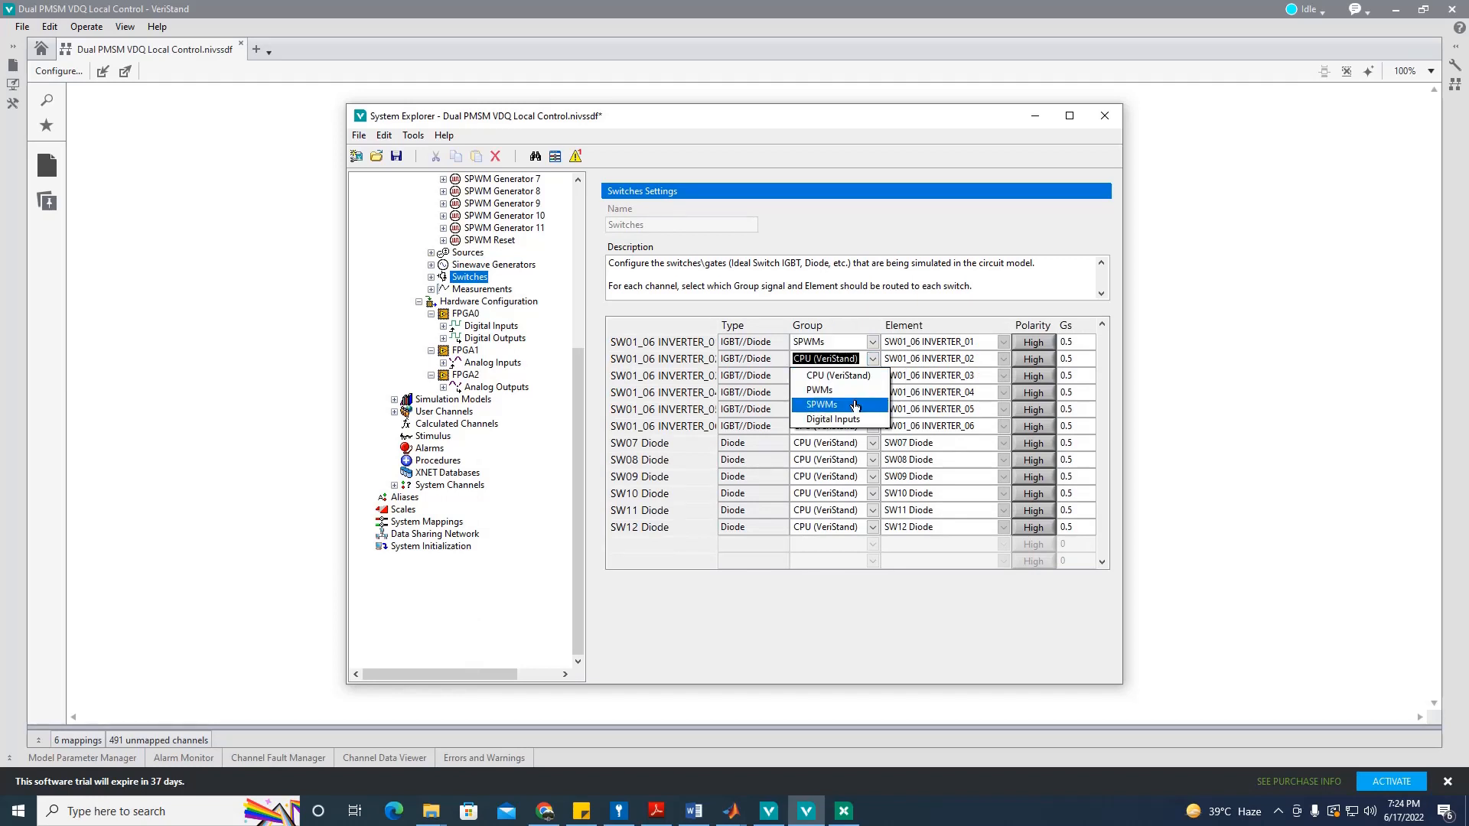
pyautogui.click(823, 404)
pyautogui.click(871, 376)
pyautogui.click(824, 421)
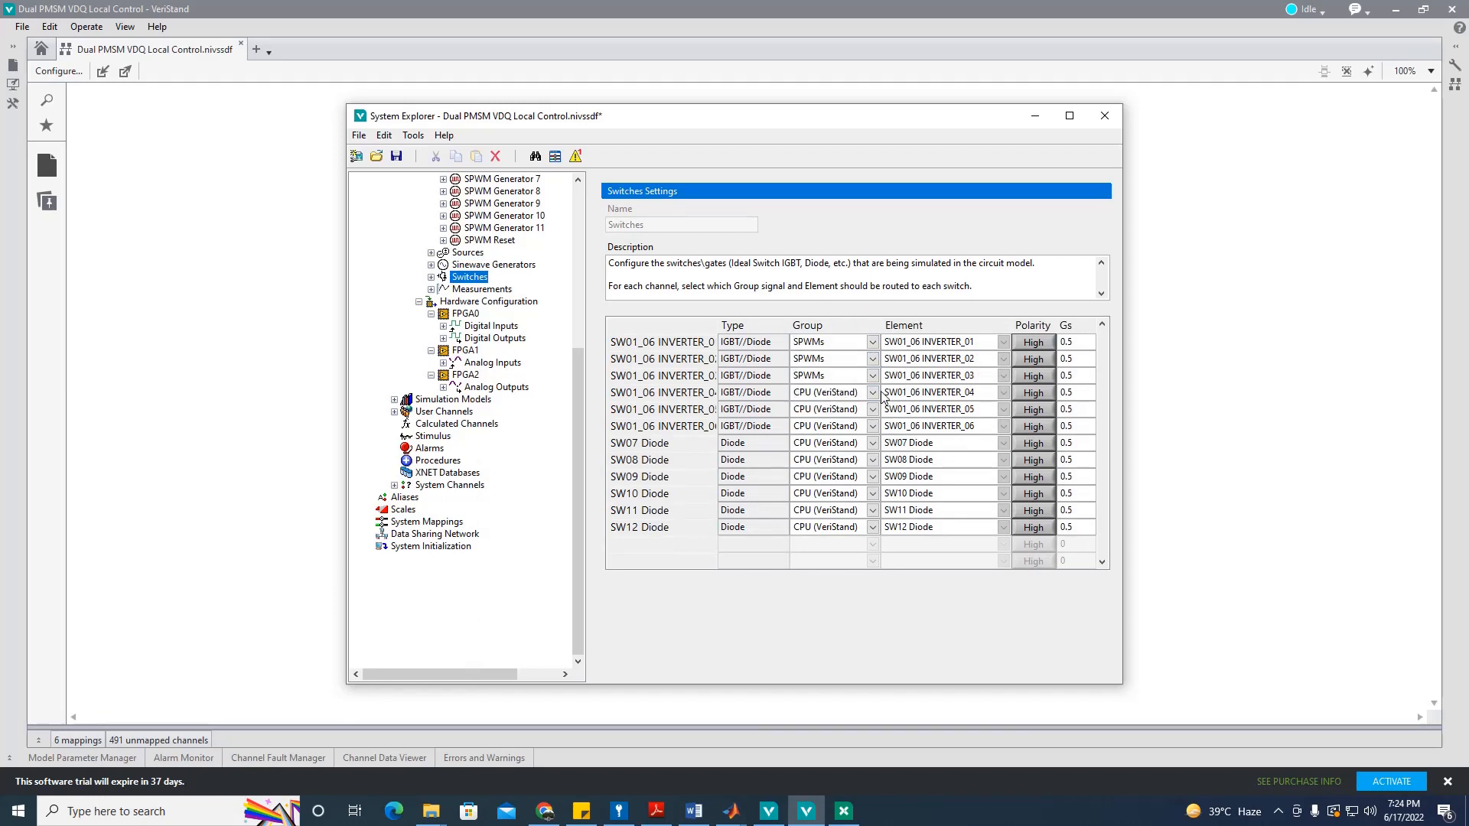
pyautogui.click(873, 393)
pyautogui.click(823, 438)
pyautogui.click(872, 409)
pyautogui.click(823, 454)
pyautogui.click(872, 427)
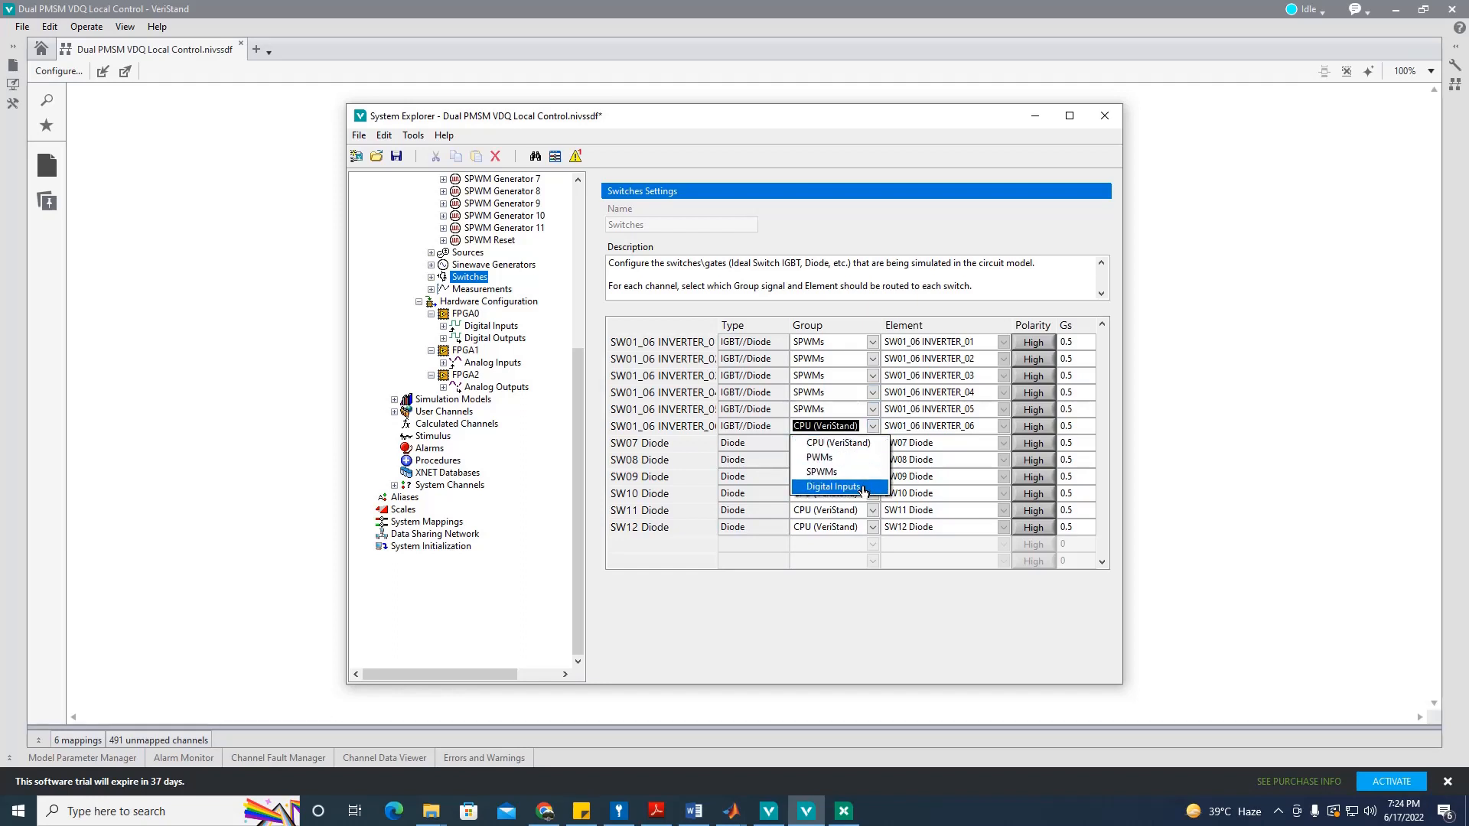
pyautogui.click(822, 471)
# Step: Route the six switches to SPWM00, !SPWM00, SPWM01, !SPWM01, SPWM02 and !SPWM02
pyautogui.click(1003, 342)
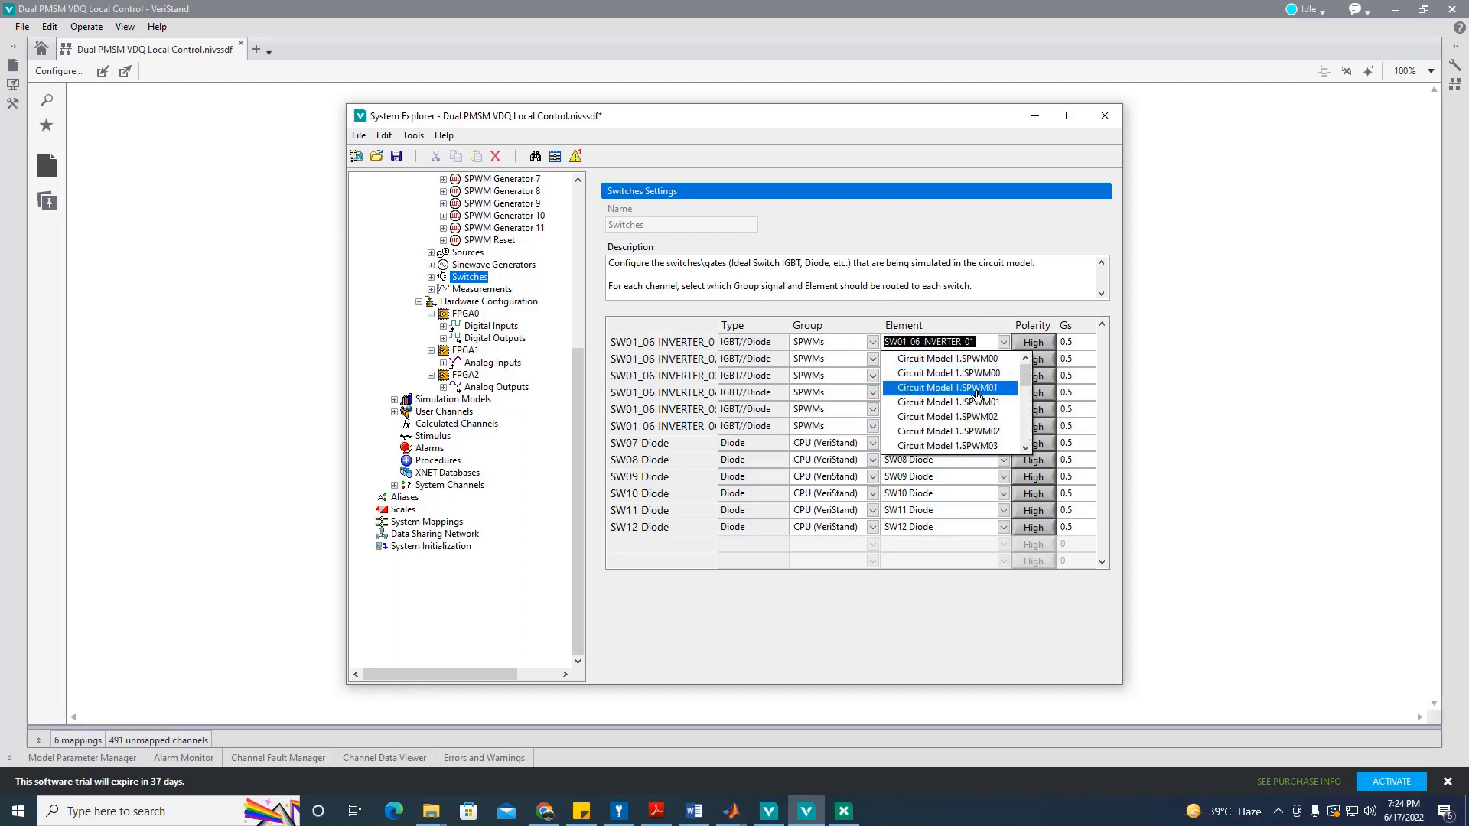
pyautogui.click(987, 359)
pyautogui.click(1003, 359)
pyautogui.click(994, 388)
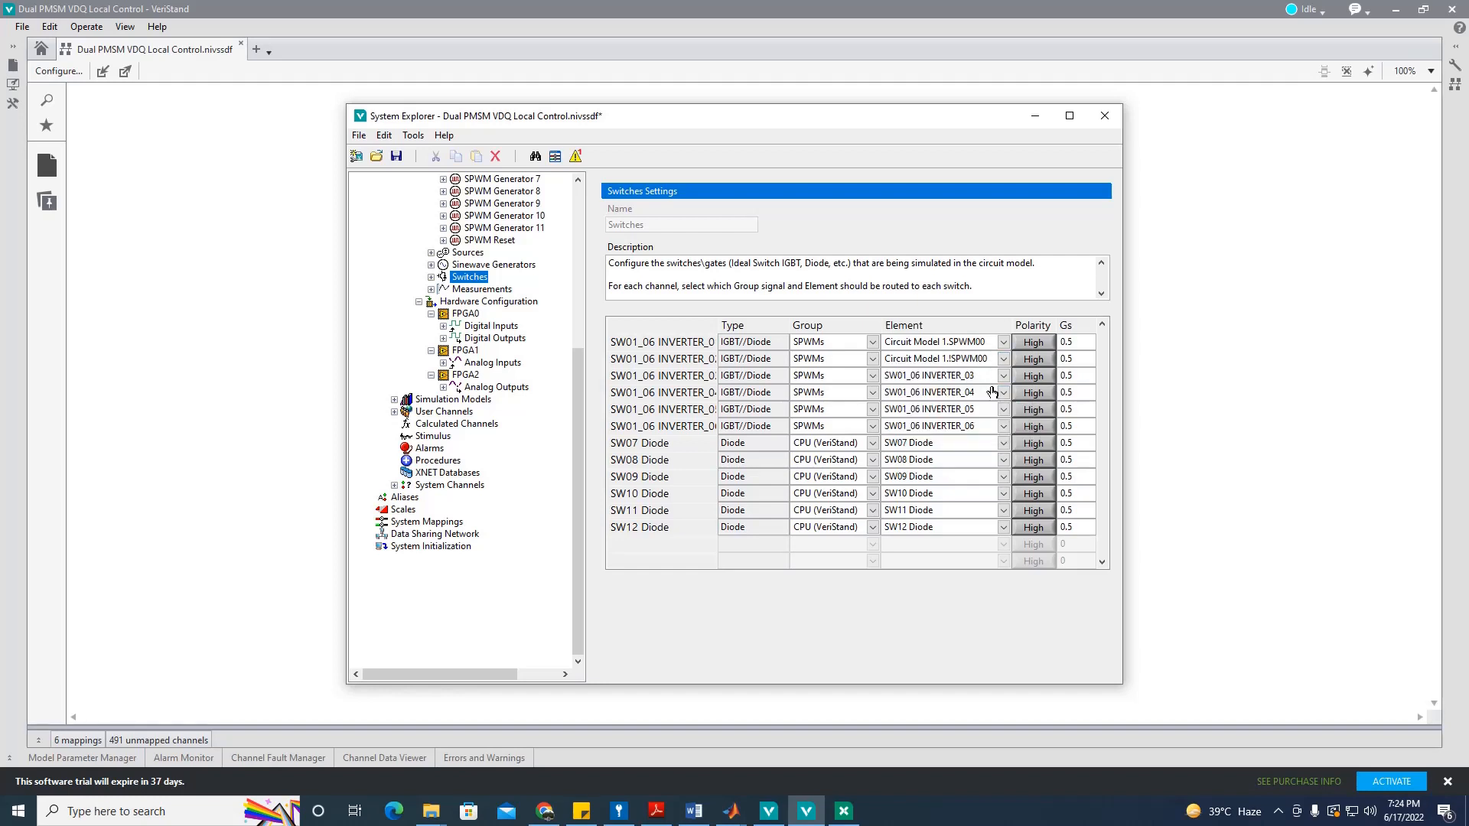
pyautogui.click(1003, 376)
pyautogui.click(994, 422)
pyautogui.click(1004, 392)
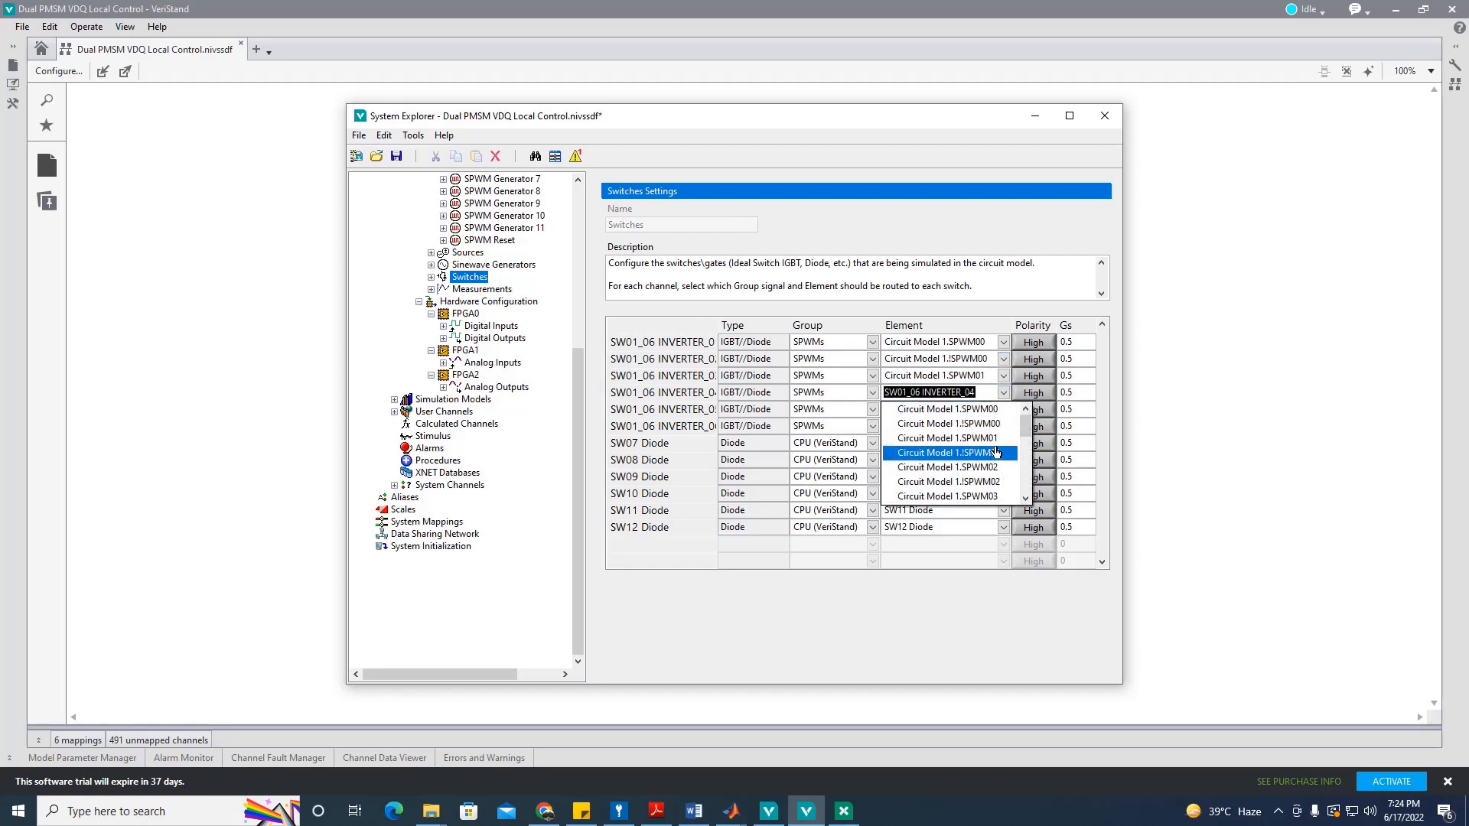
pyautogui.scroll(-2, 999, 457)
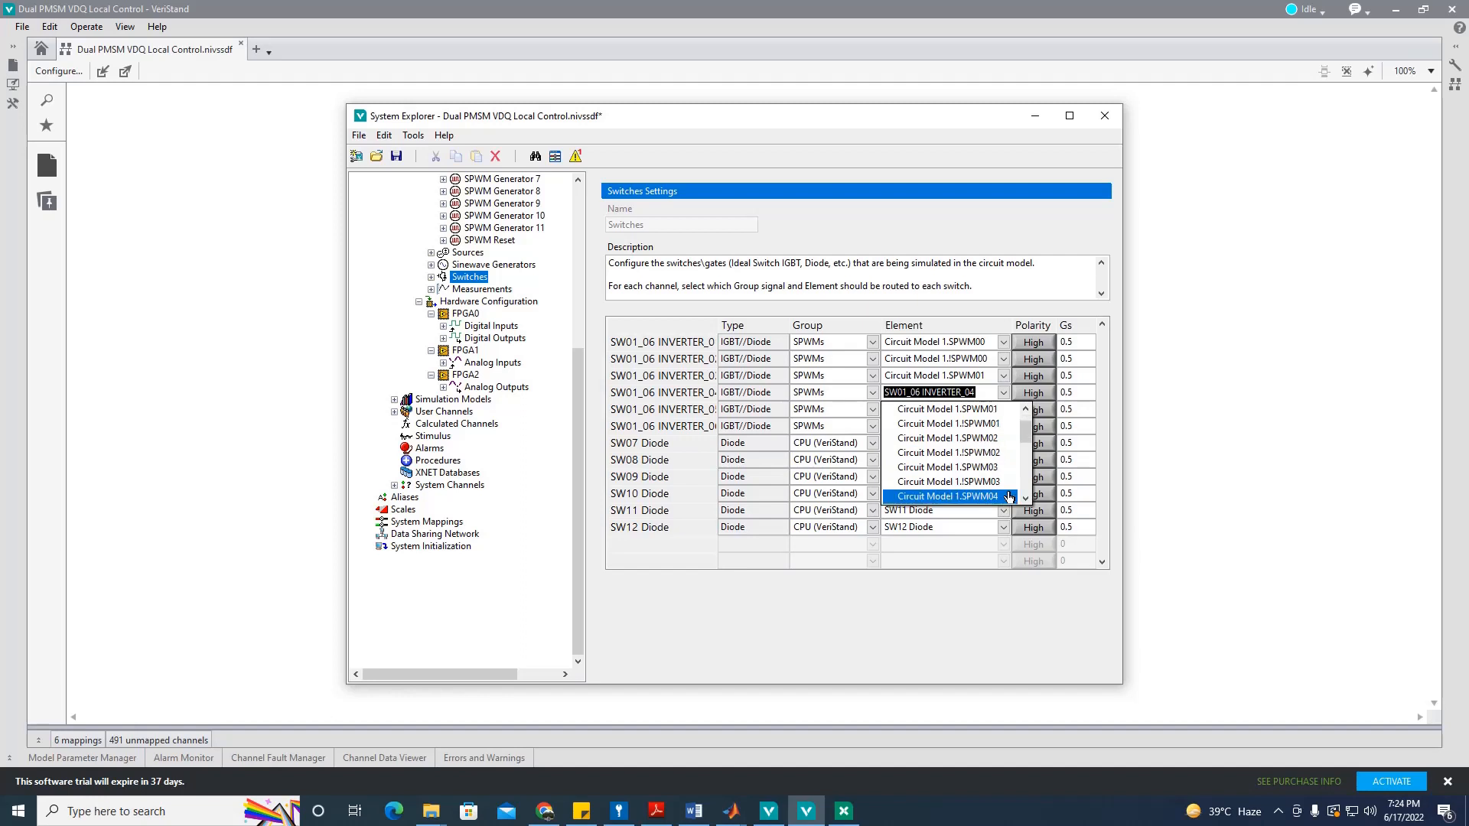
pyautogui.click(998, 424)
pyautogui.click(1003, 409)
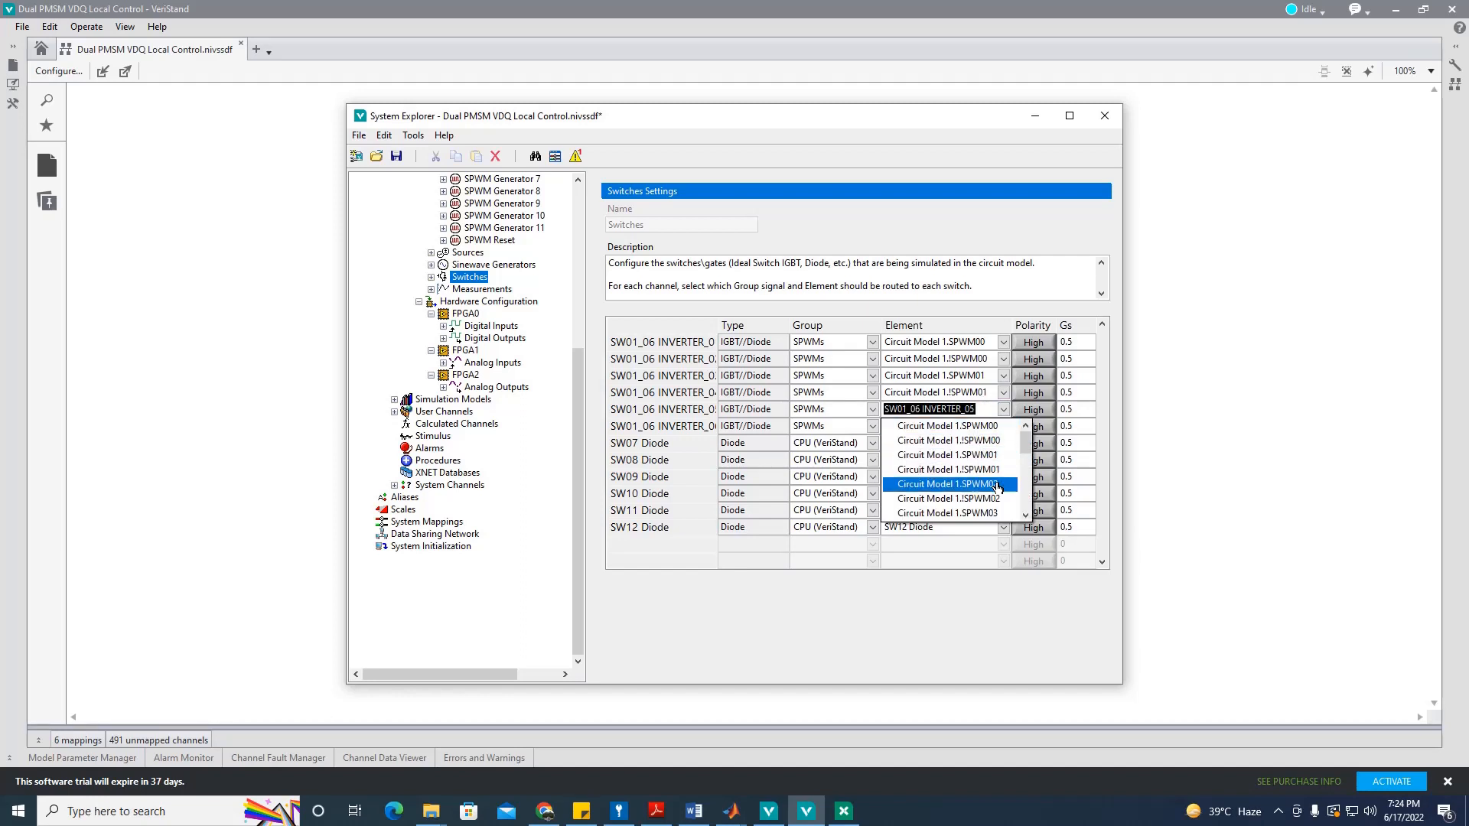
pyautogui.click(997, 484)
pyautogui.click(1003, 427)
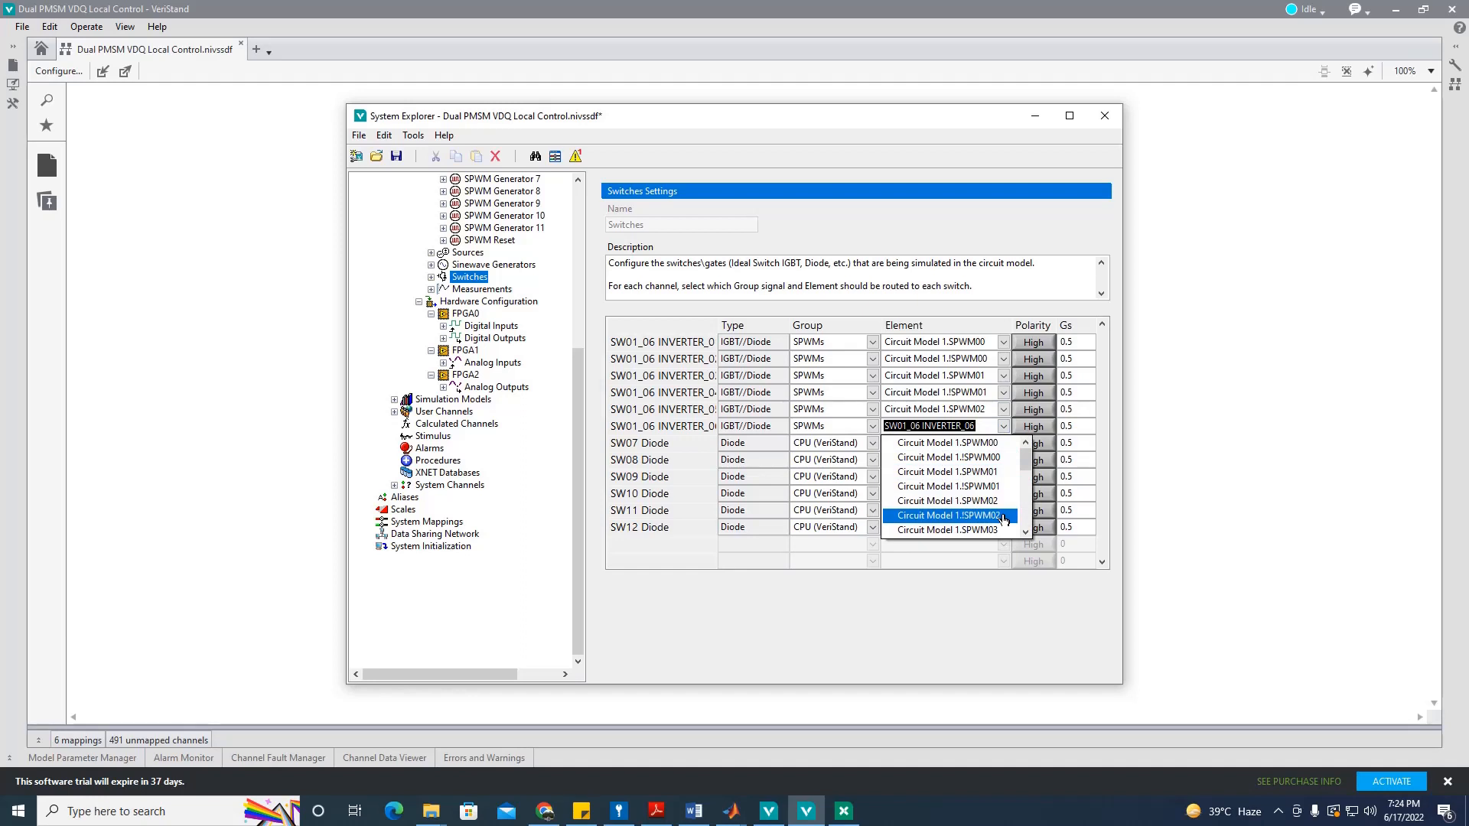
pyautogui.click(1005, 517)
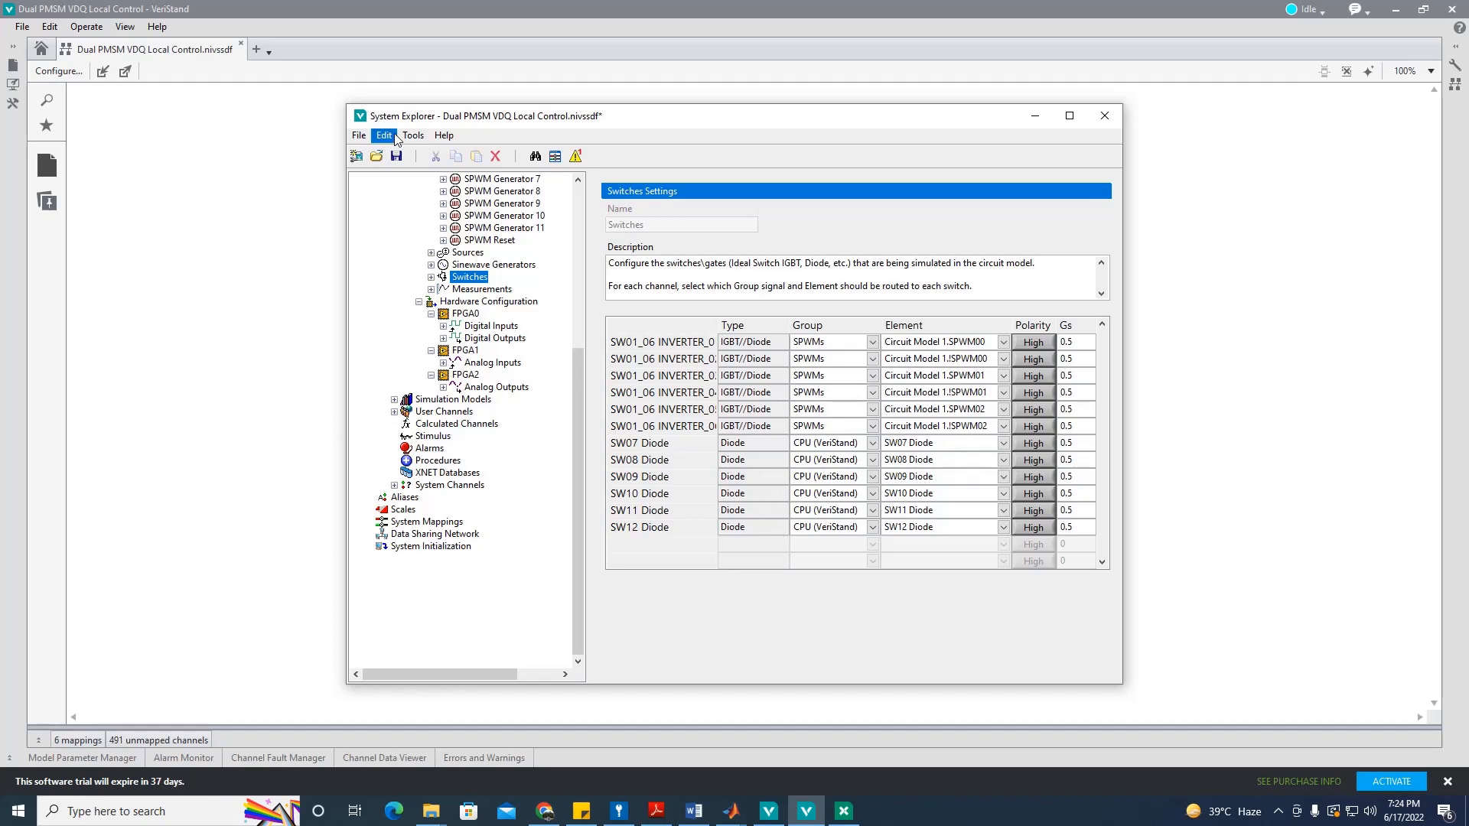
pyautogui.click(395, 155)
# Step: Set the SPWM Carrier's Modulation Index default value to 1
pyautogui.click(482, 290)
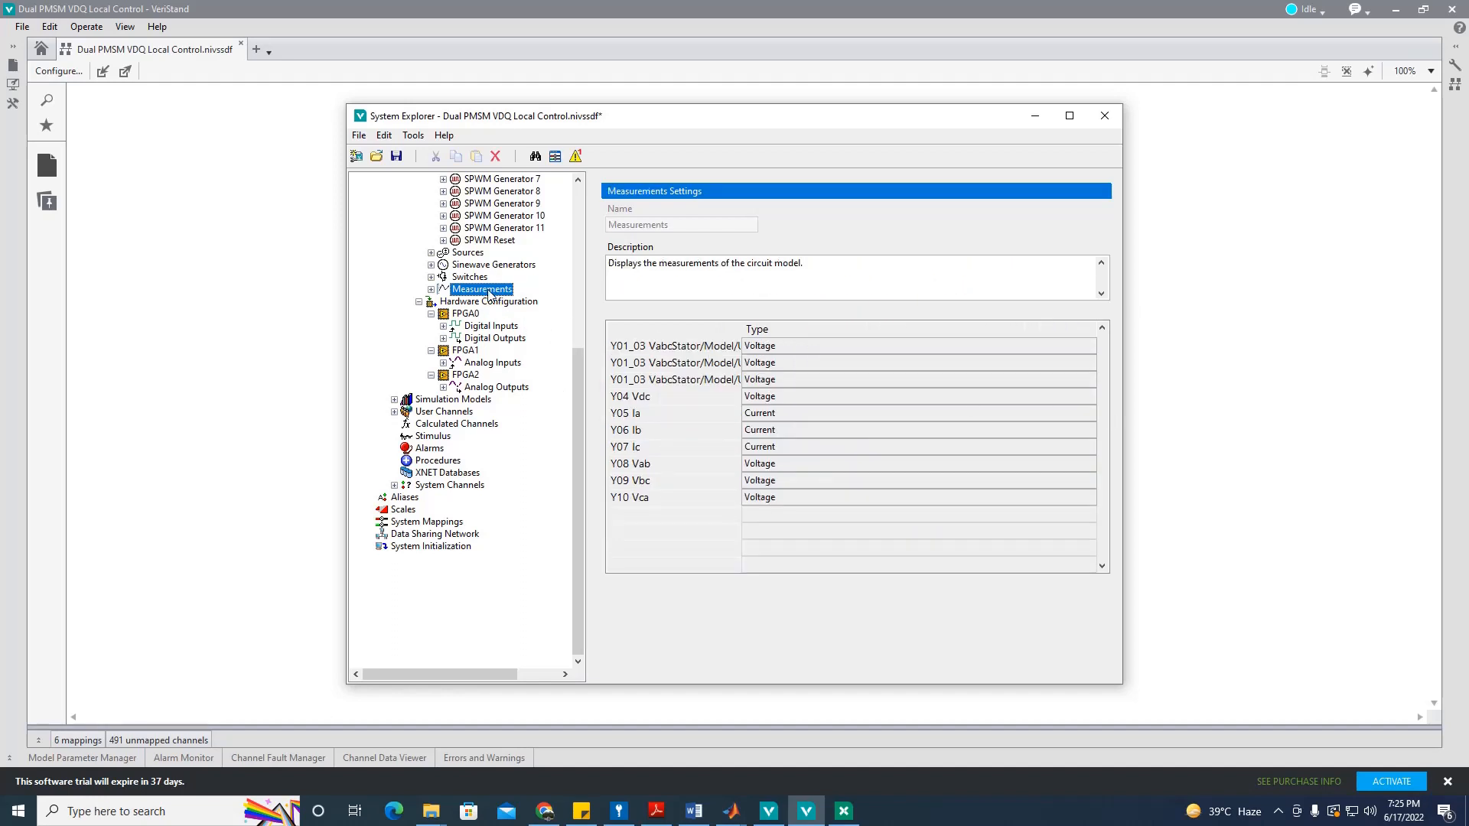
pyautogui.scroll(5, 478, 341)
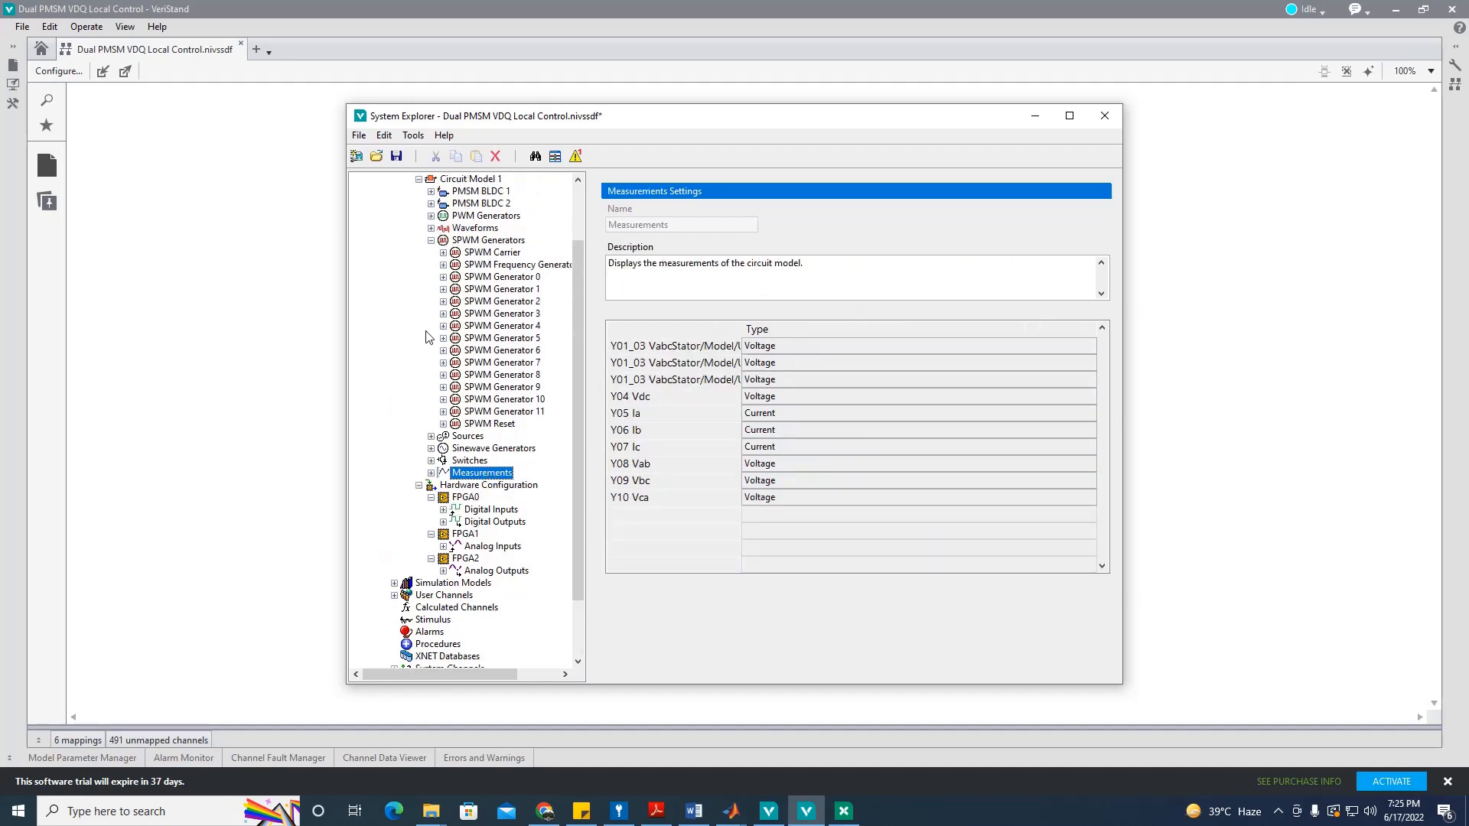
pyautogui.click(443, 253)
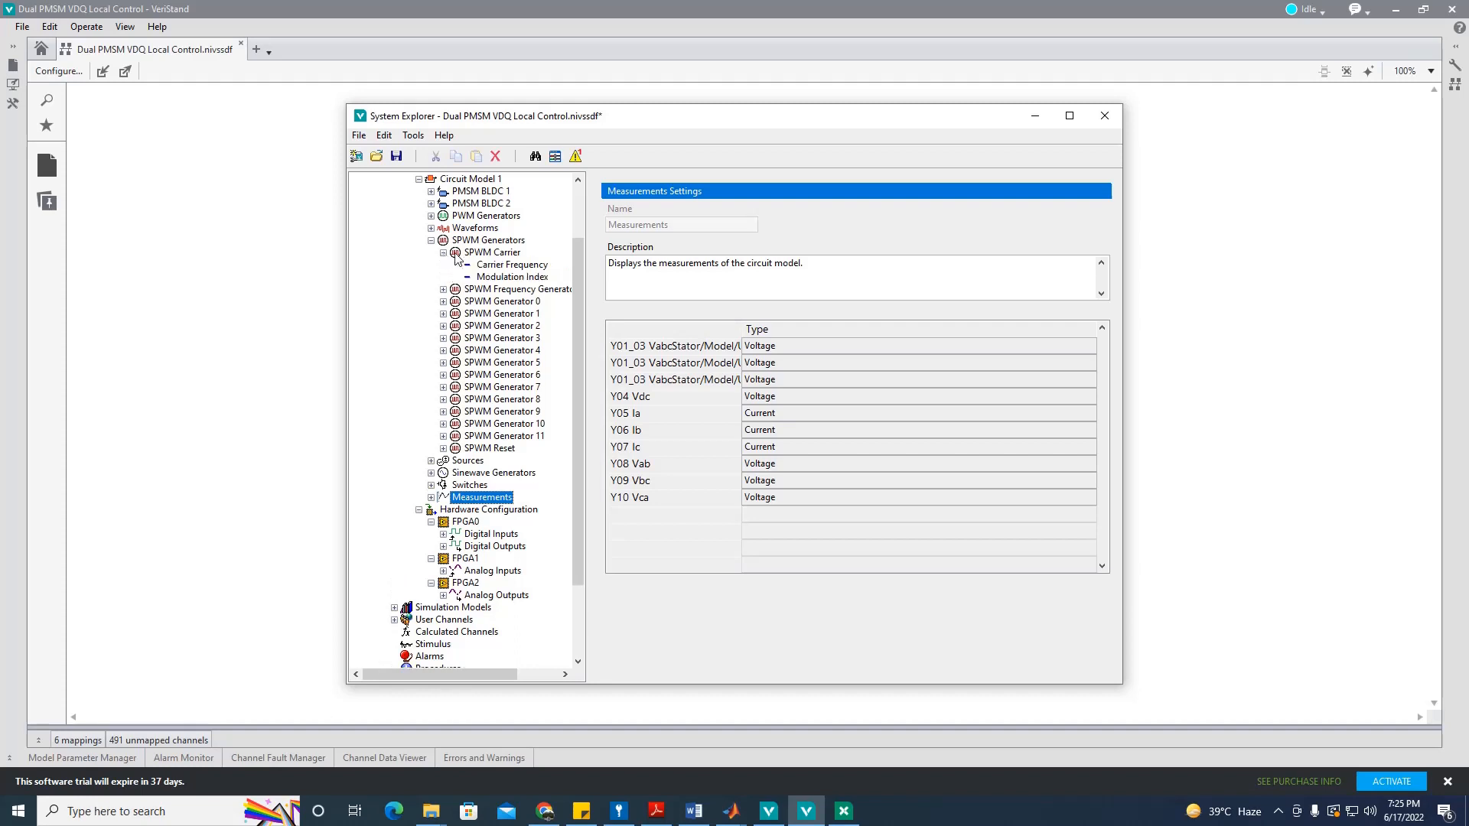
pyautogui.click(492, 253)
pyautogui.click(526, 266)
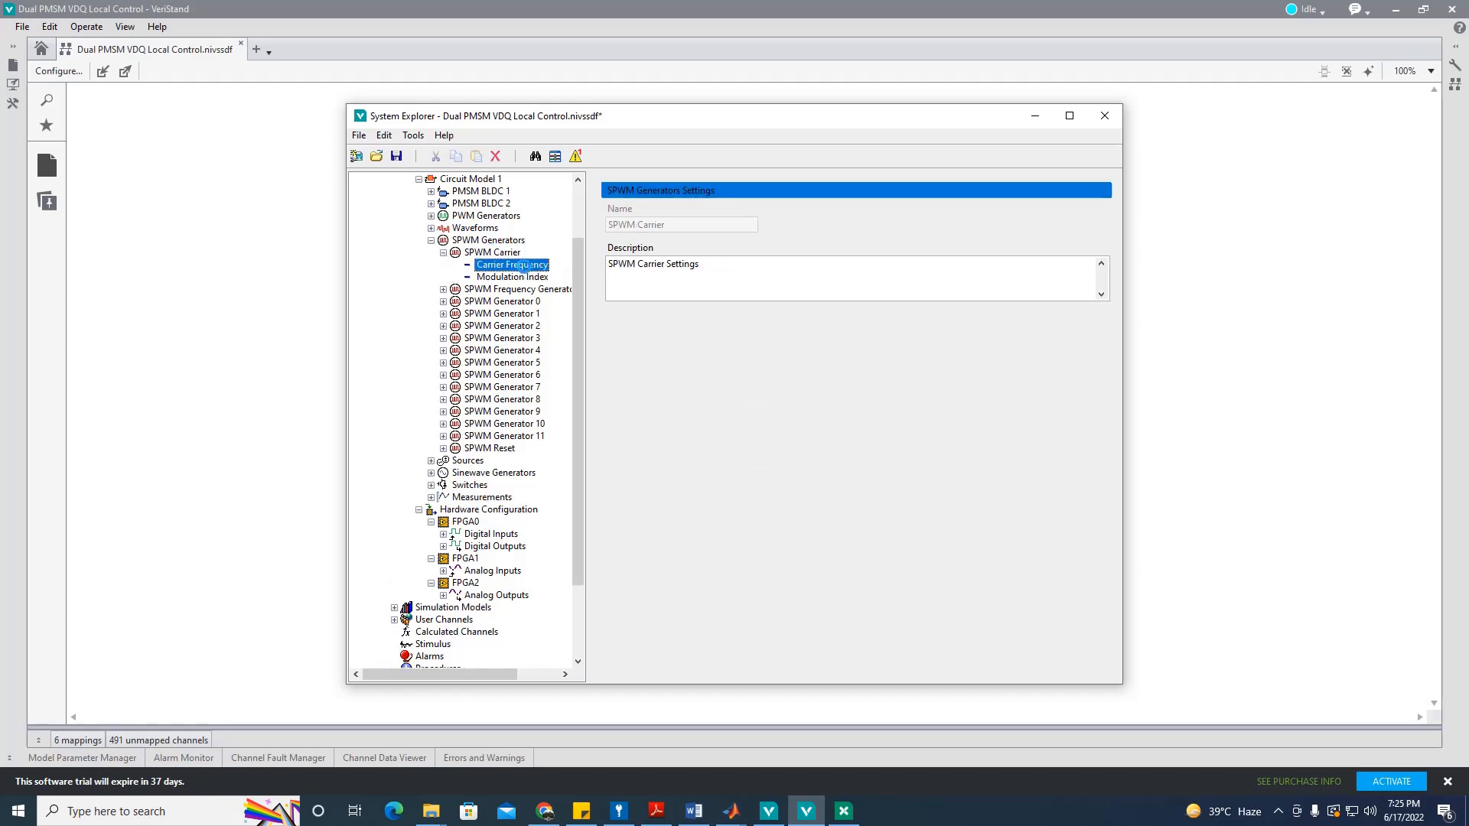
pyautogui.click(526, 278)
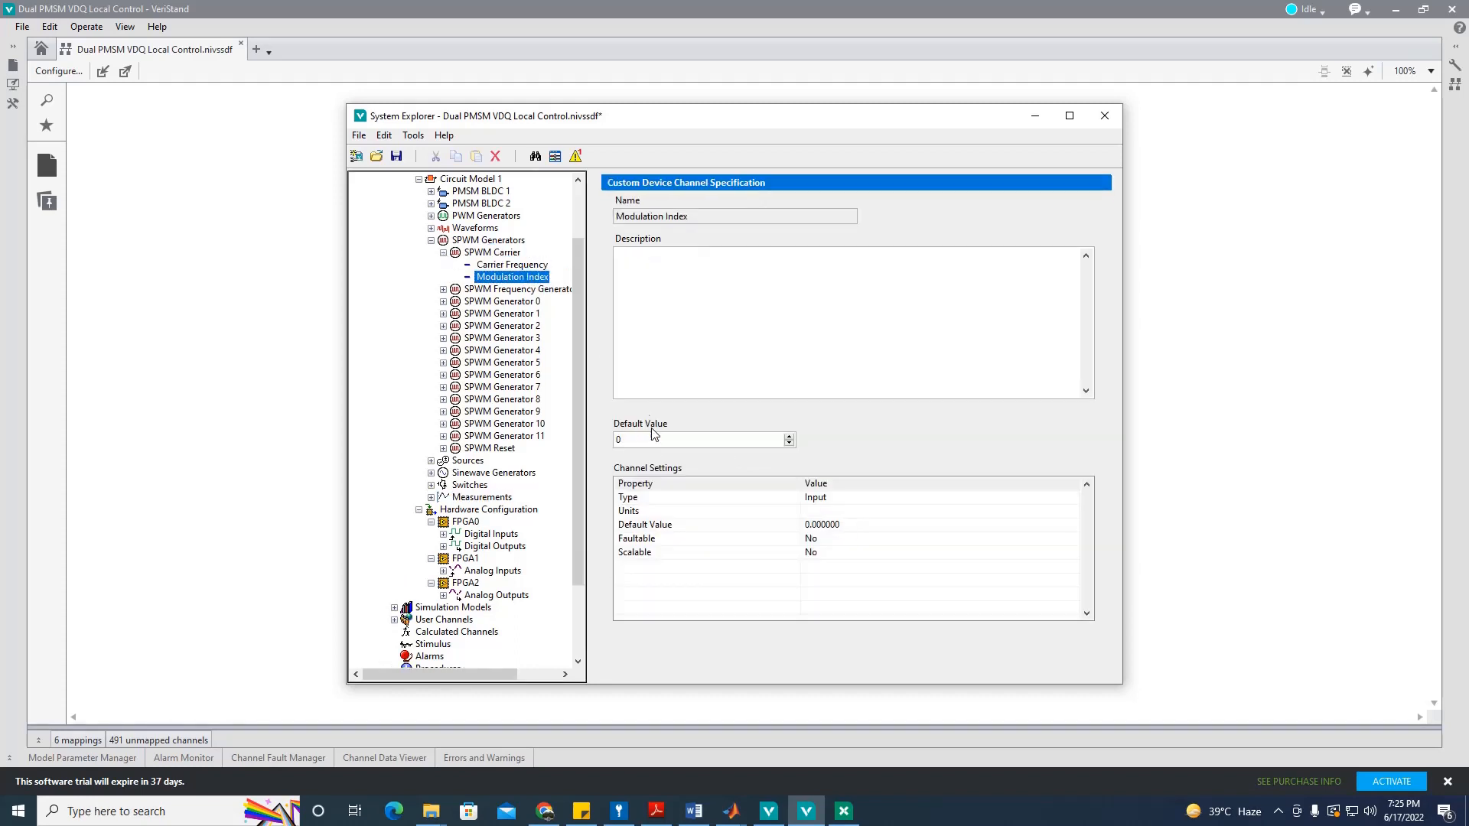
pyautogui.doubleClick(667, 442)
pyautogui.write('1')
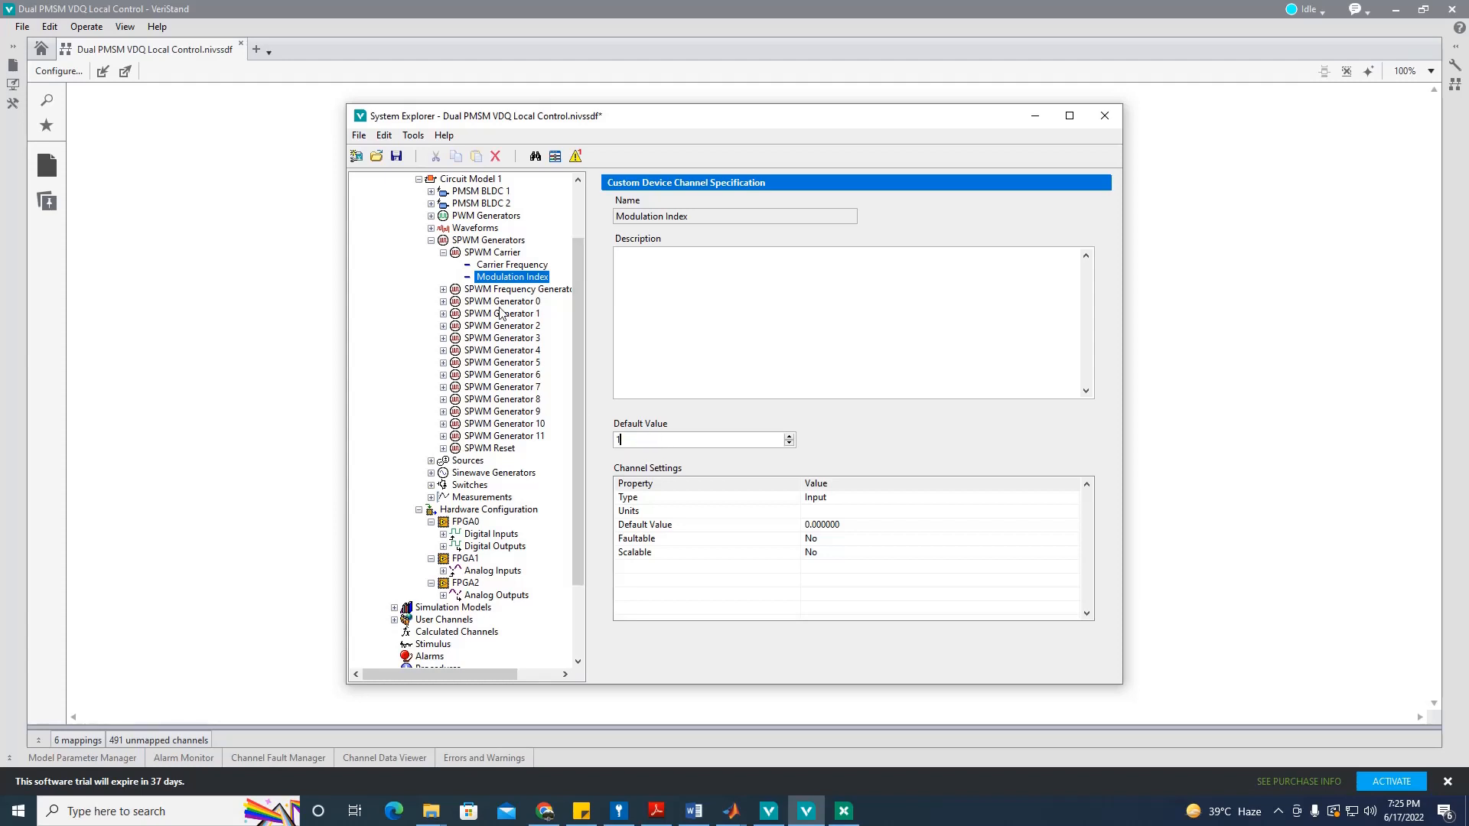
# Step: Change SPWM Frequency Engine 0's default value from 1000 to 60 Hz
pyautogui.click(443, 253)
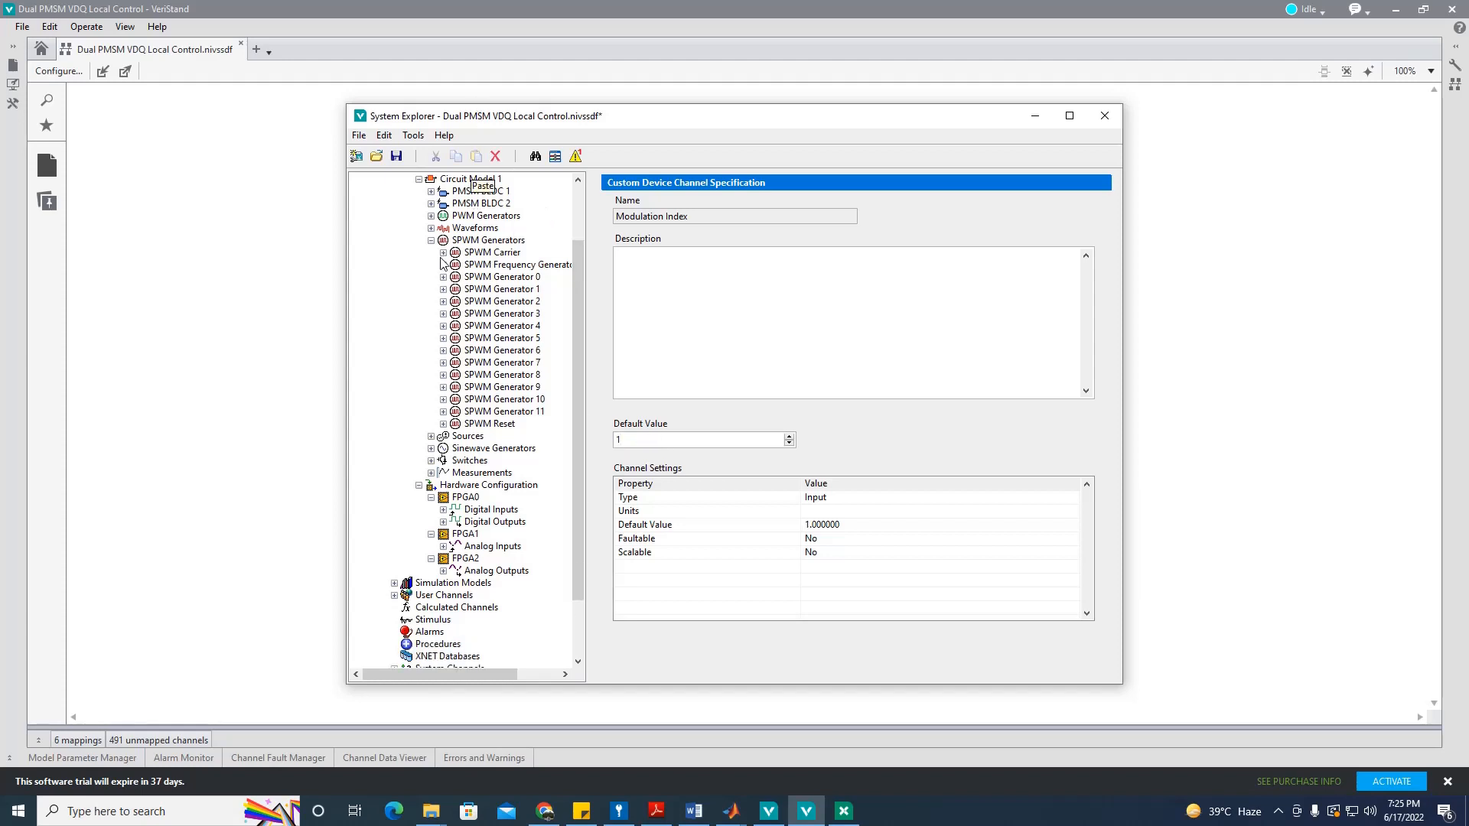
pyautogui.click(444, 264)
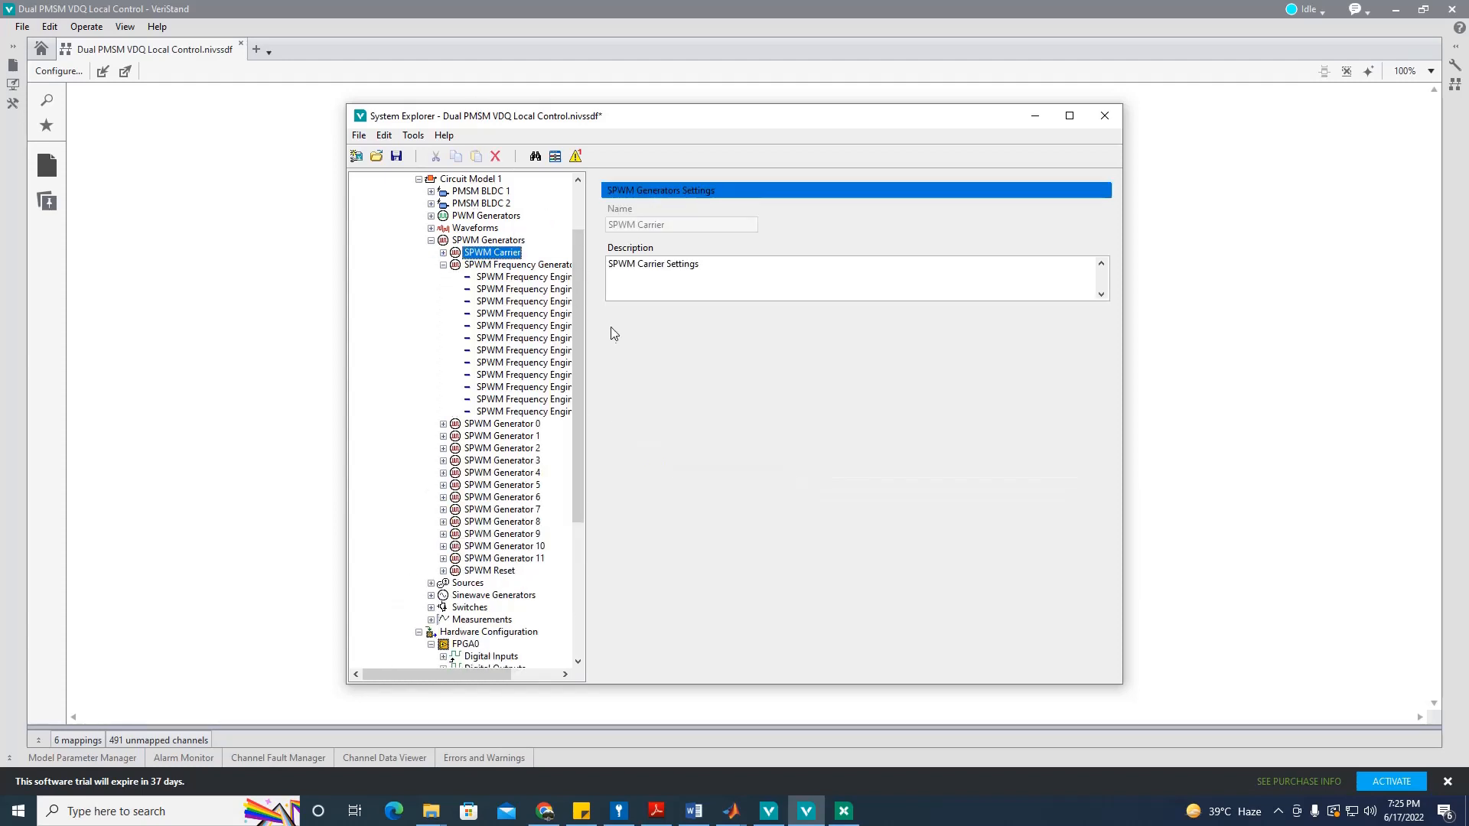
pyautogui.click(520, 277)
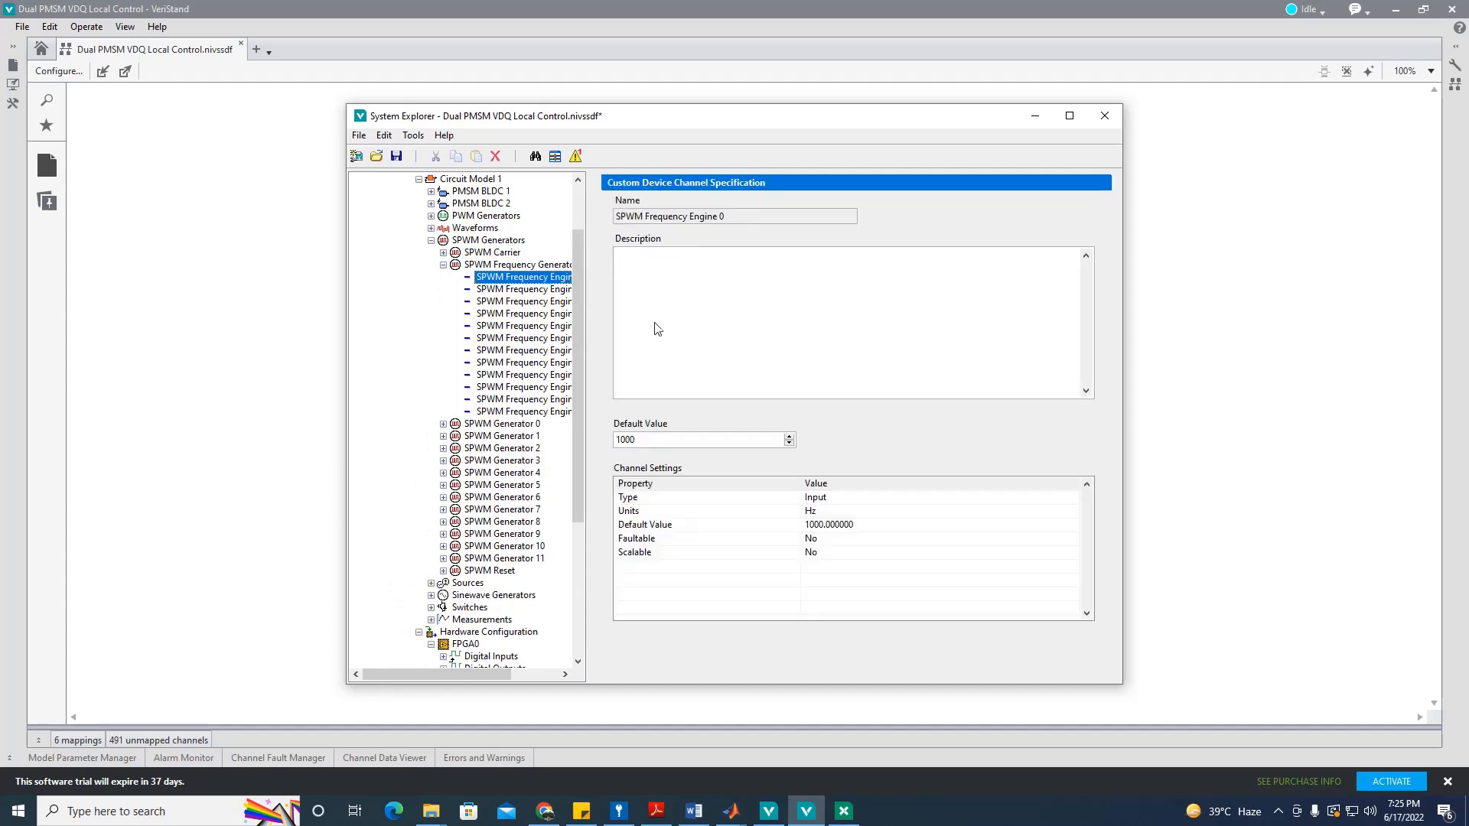
pyautogui.doubleClick(681, 443)
pyautogui.write('0')
pyautogui.click(667, 418)
pyautogui.click(443, 264)
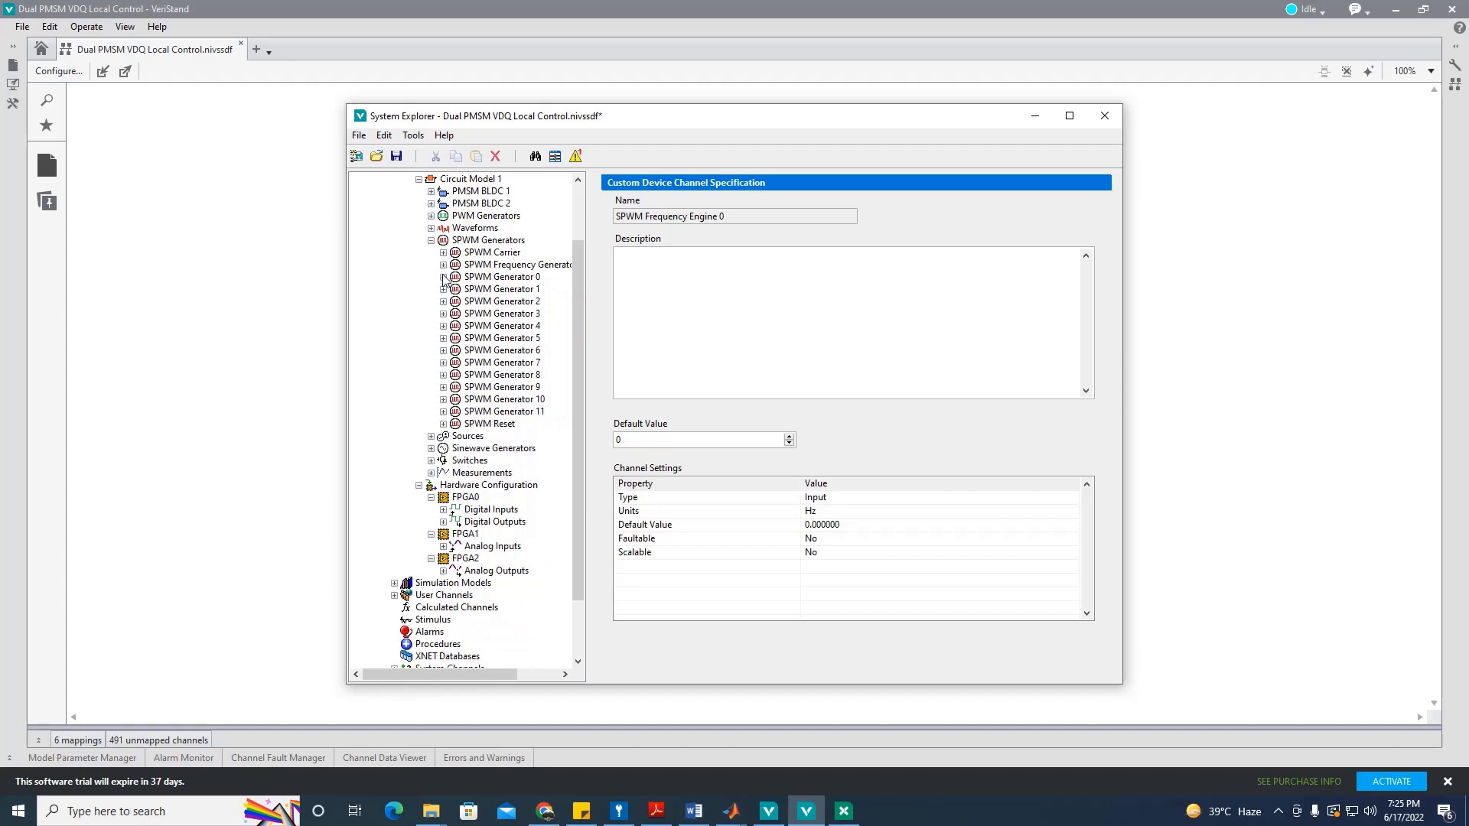
pyautogui.click(443, 265)
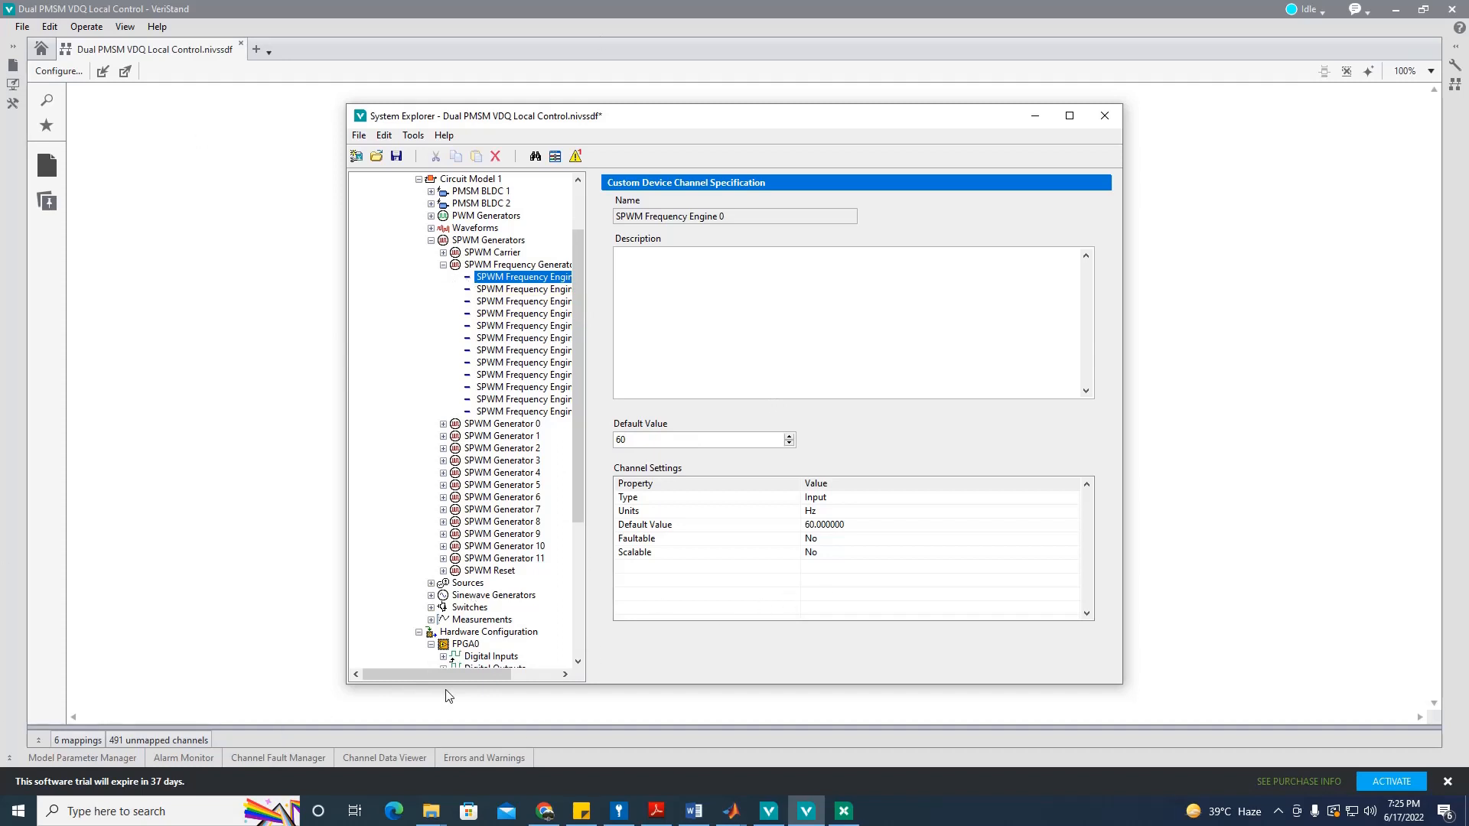
# Step: Review SPWM Generator 0's channels and set SPWM Generator 1's Phase default to -120°
pyautogui.click(443, 265)
pyautogui.click(443, 277)
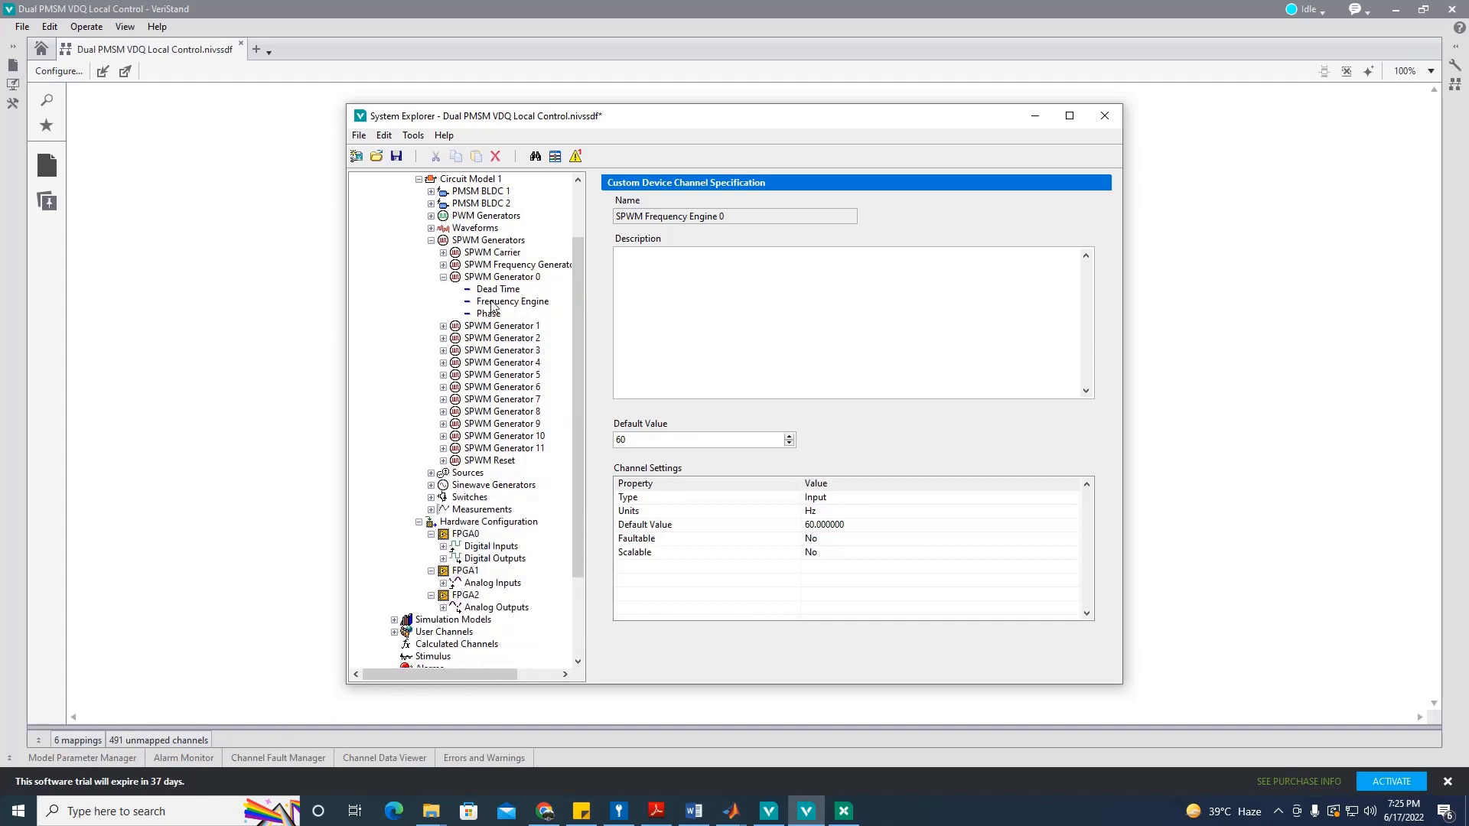
pyautogui.click(492, 302)
pyautogui.click(497, 316)
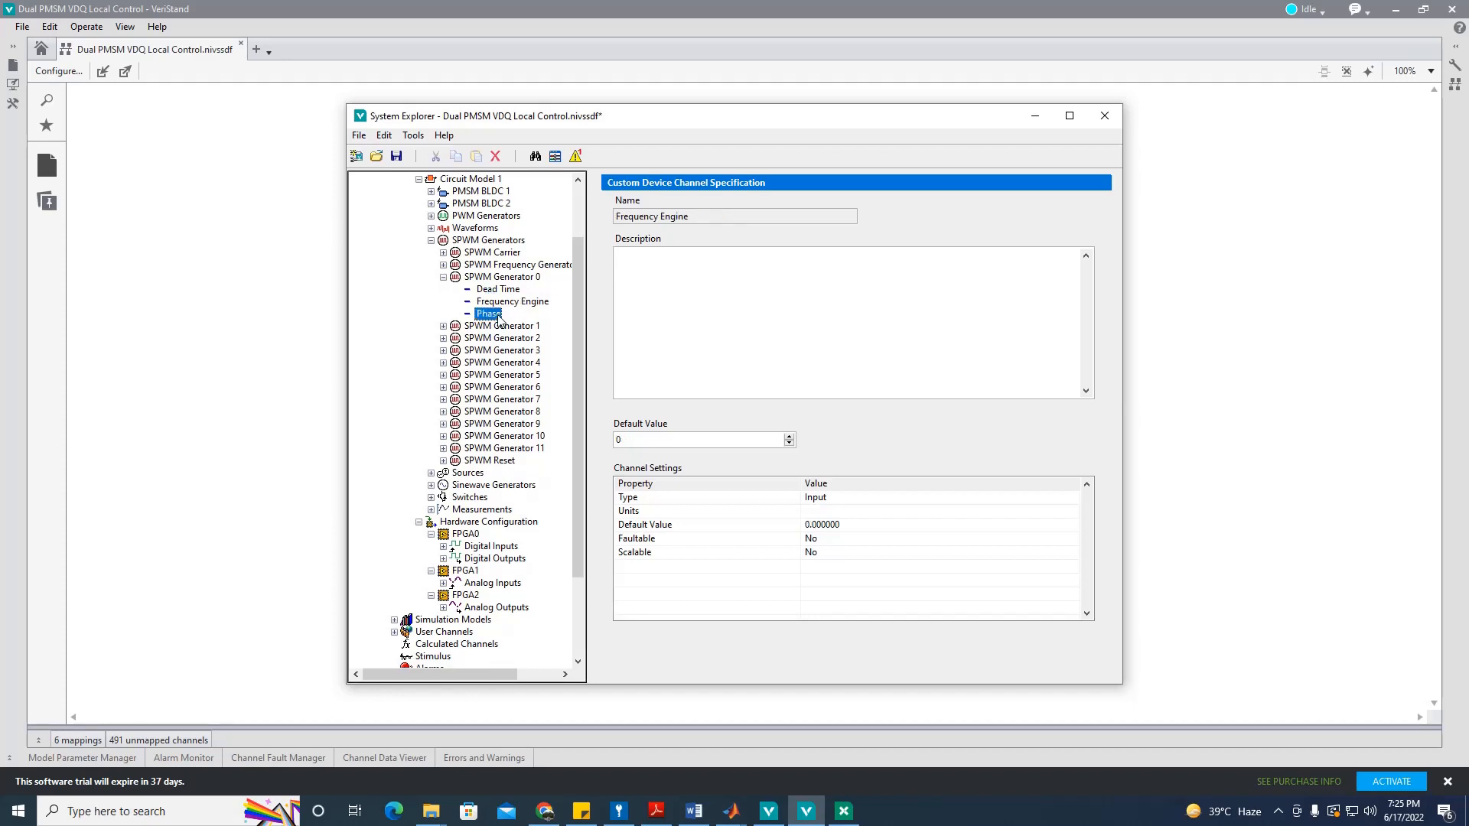
pyautogui.click(443, 326)
pyautogui.click(510, 351)
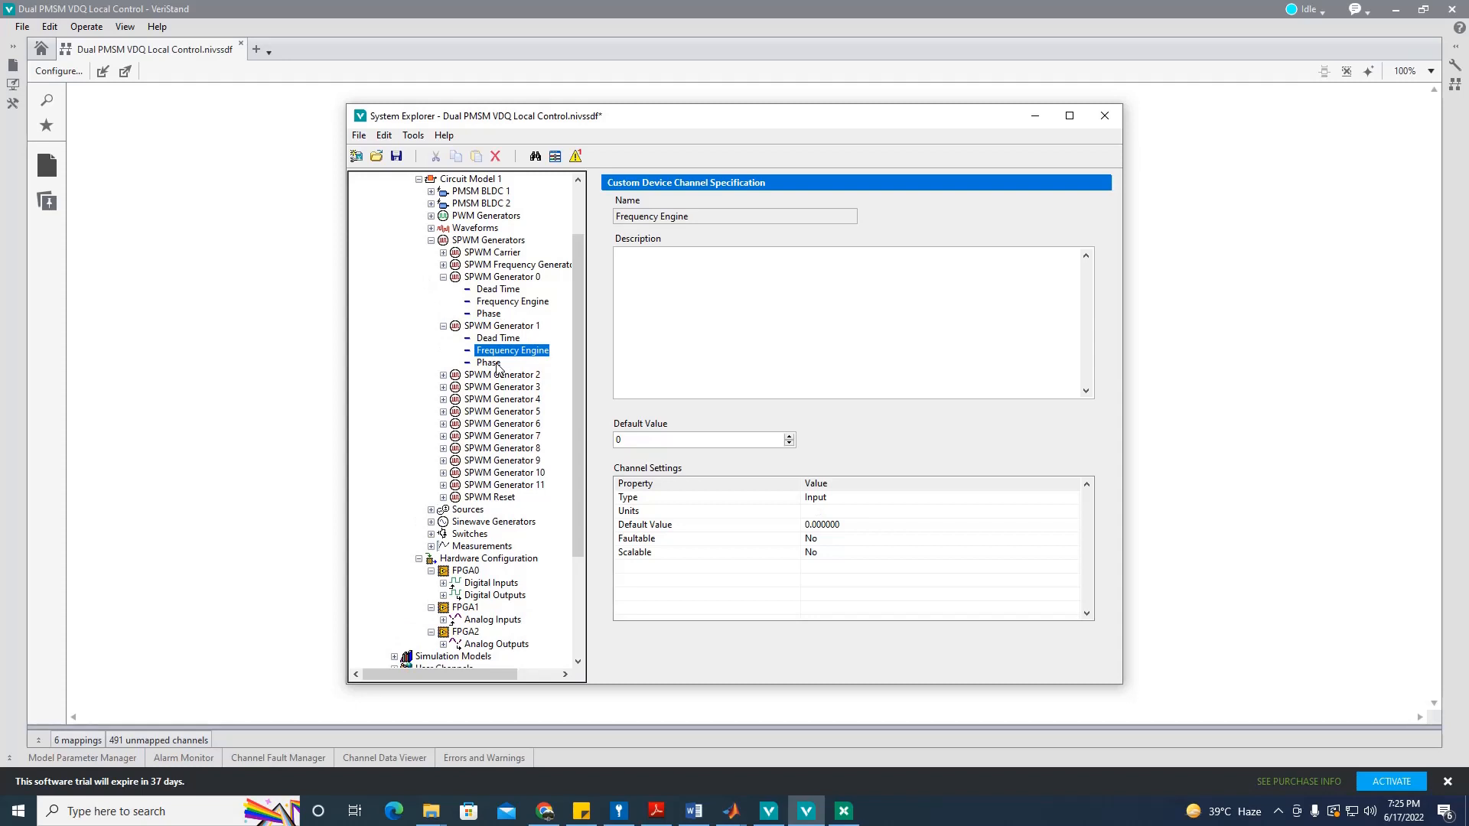
pyautogui.click(490, 365)
pyautogui.click(683, 440)
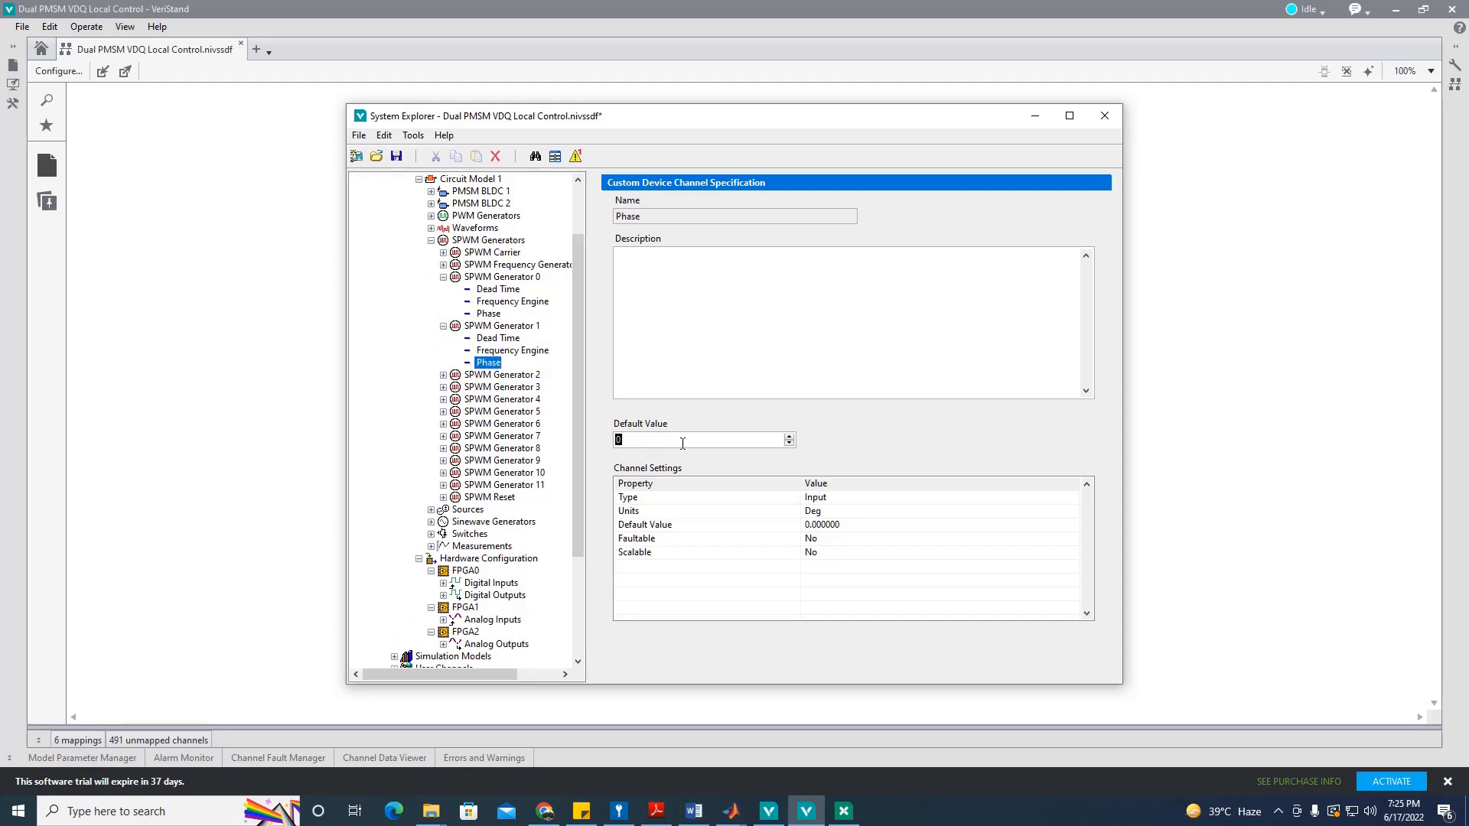
pyautogui.write('-120')
# Step: Set SPWM Generator 2's Phase default to 120° and check its Dead Time and Frequency Engine channels
pyautogui.click(444, 375)
pyautogui.click(491, 412)
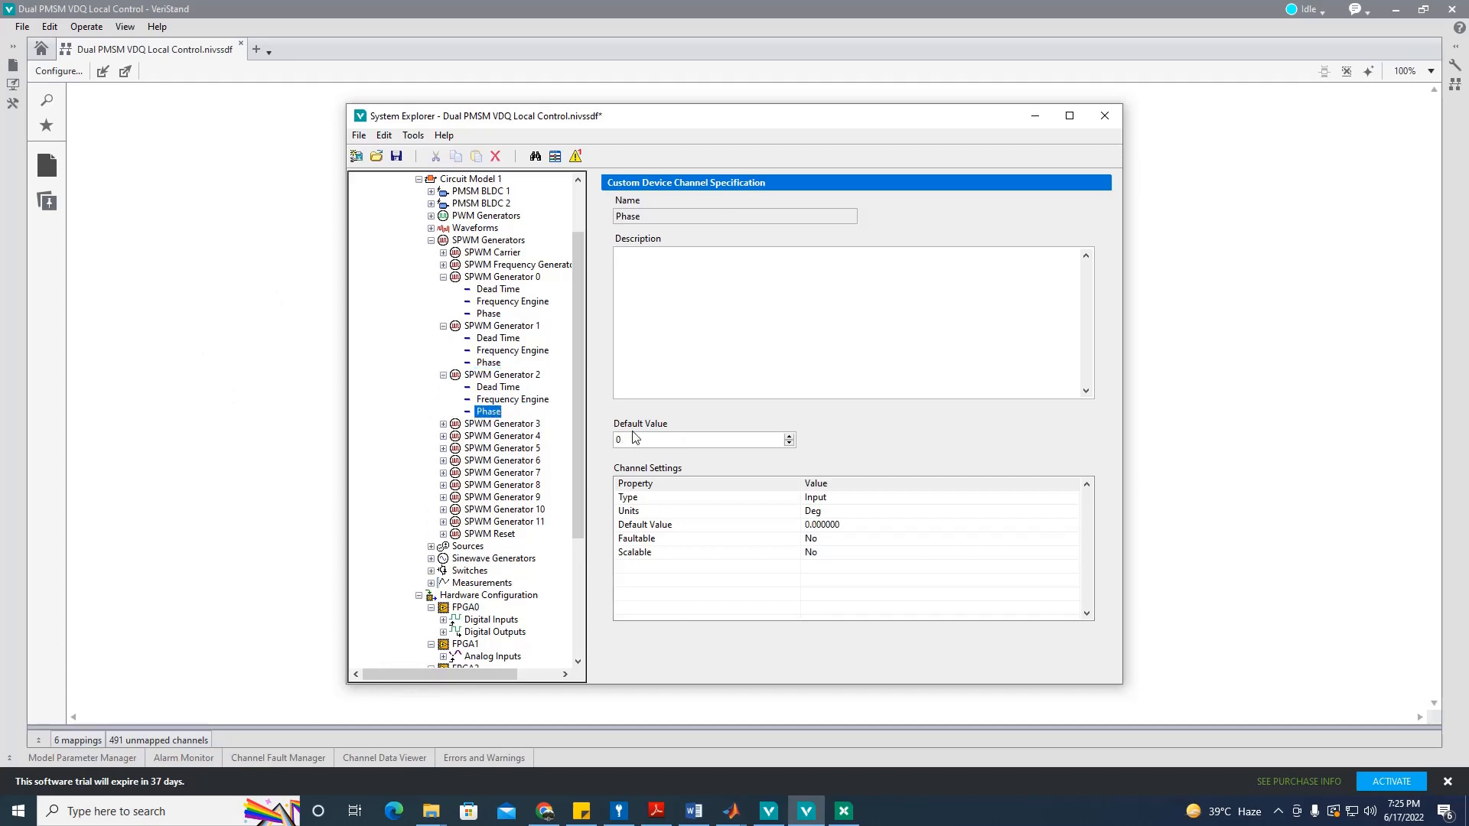
pyautogui.click(643, 440)
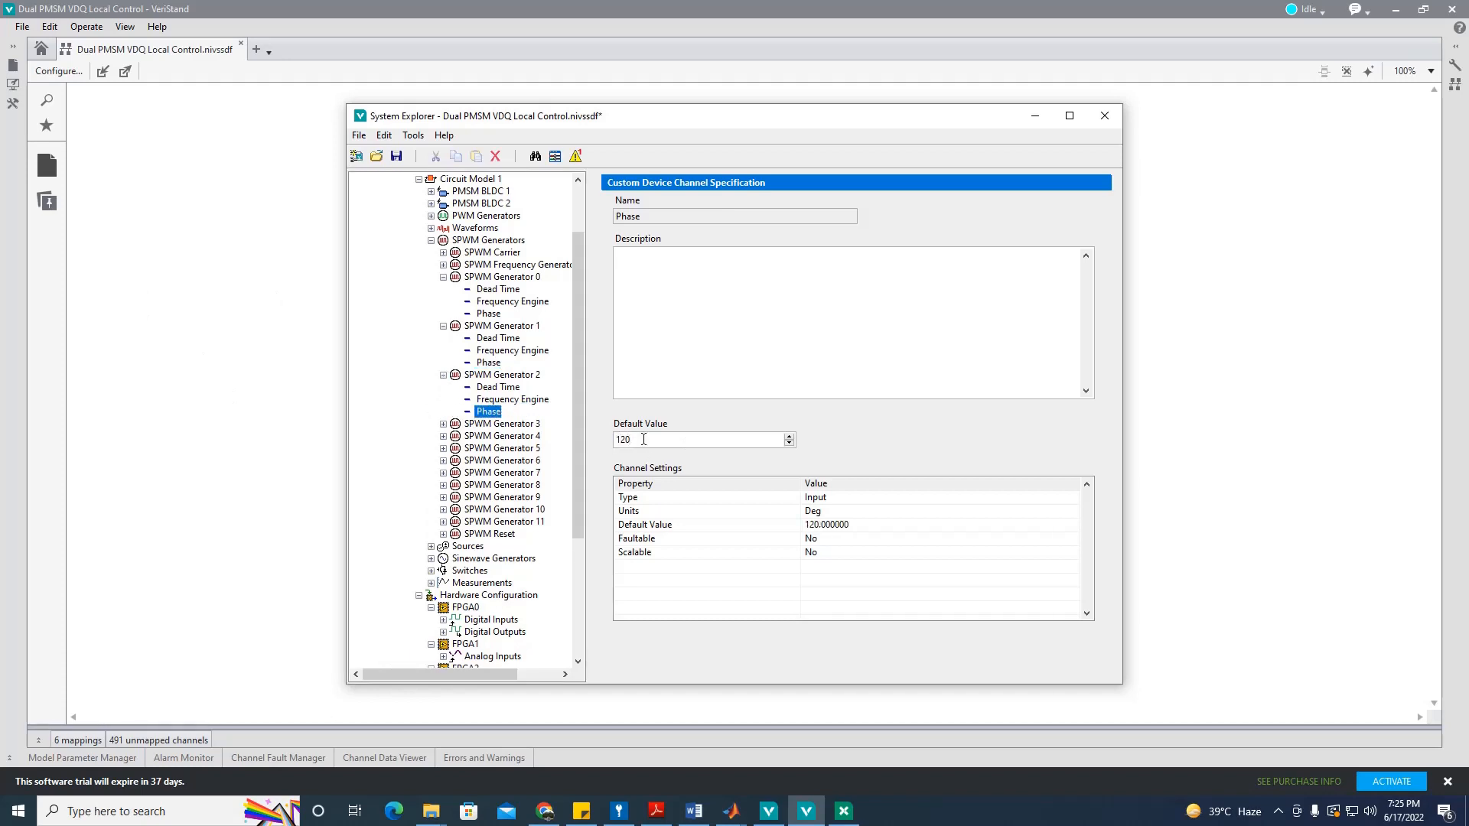
pyautogui.click(526, 386)
pyautogui.click(532, 411)
pyautogui.click(526, 399)
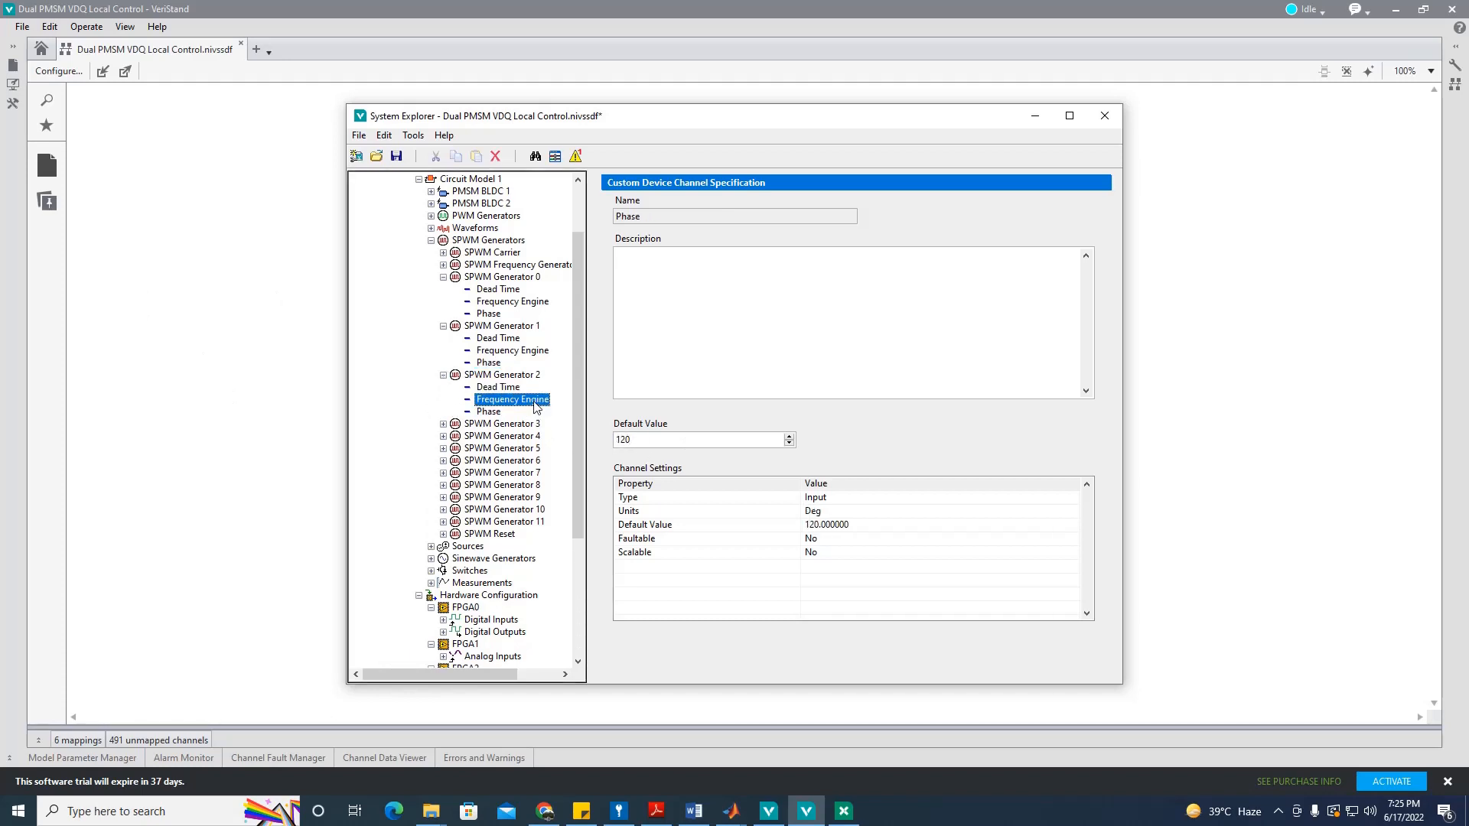
# Step: Collapse the SPWM generator branches and save the system definition
pyautogui.click(444, 375)
pyautogui.click(444, 326)
pyautogui.click(443, 278)
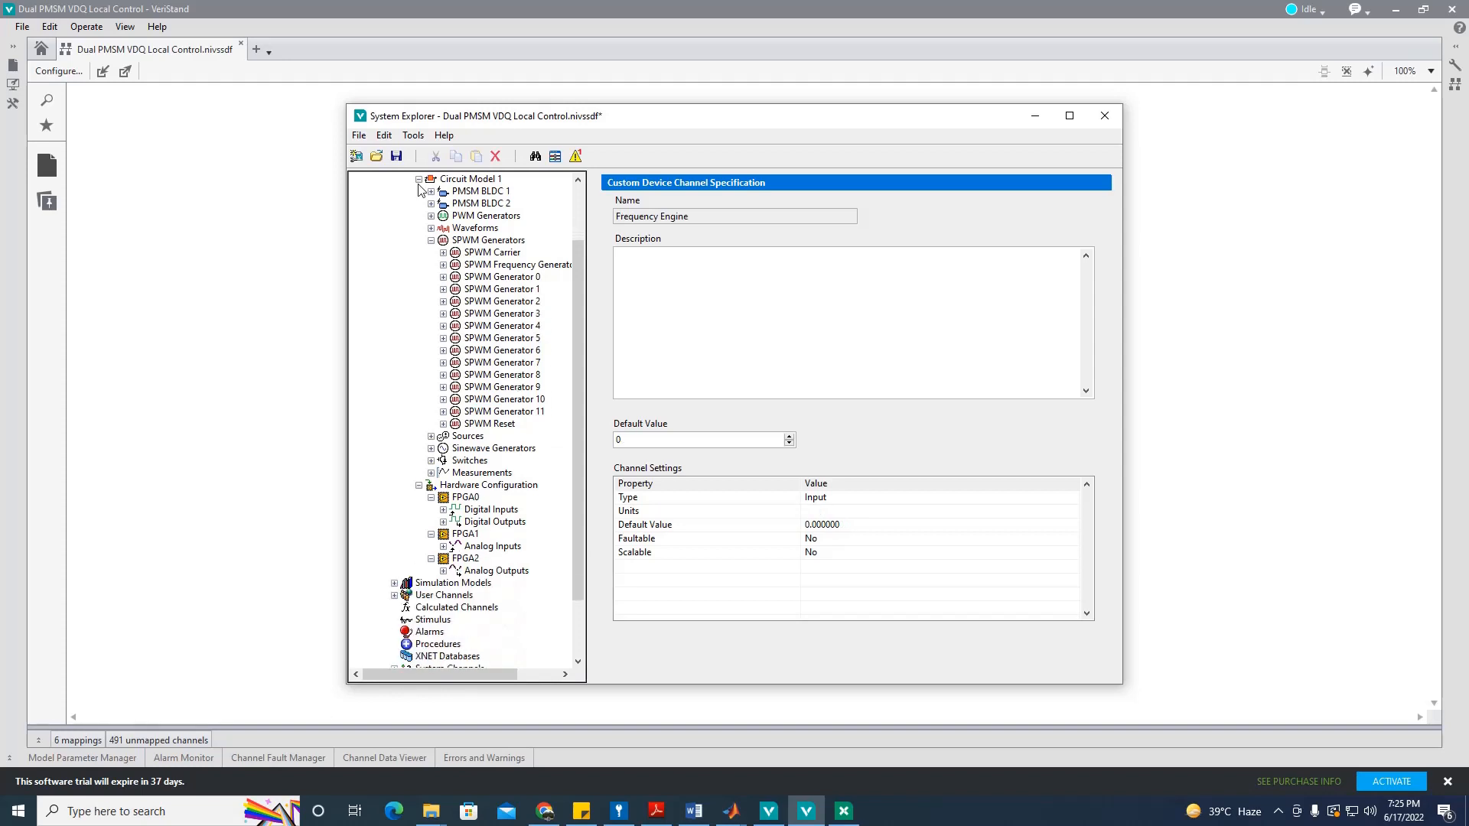
pyautogui.click(397, 157)
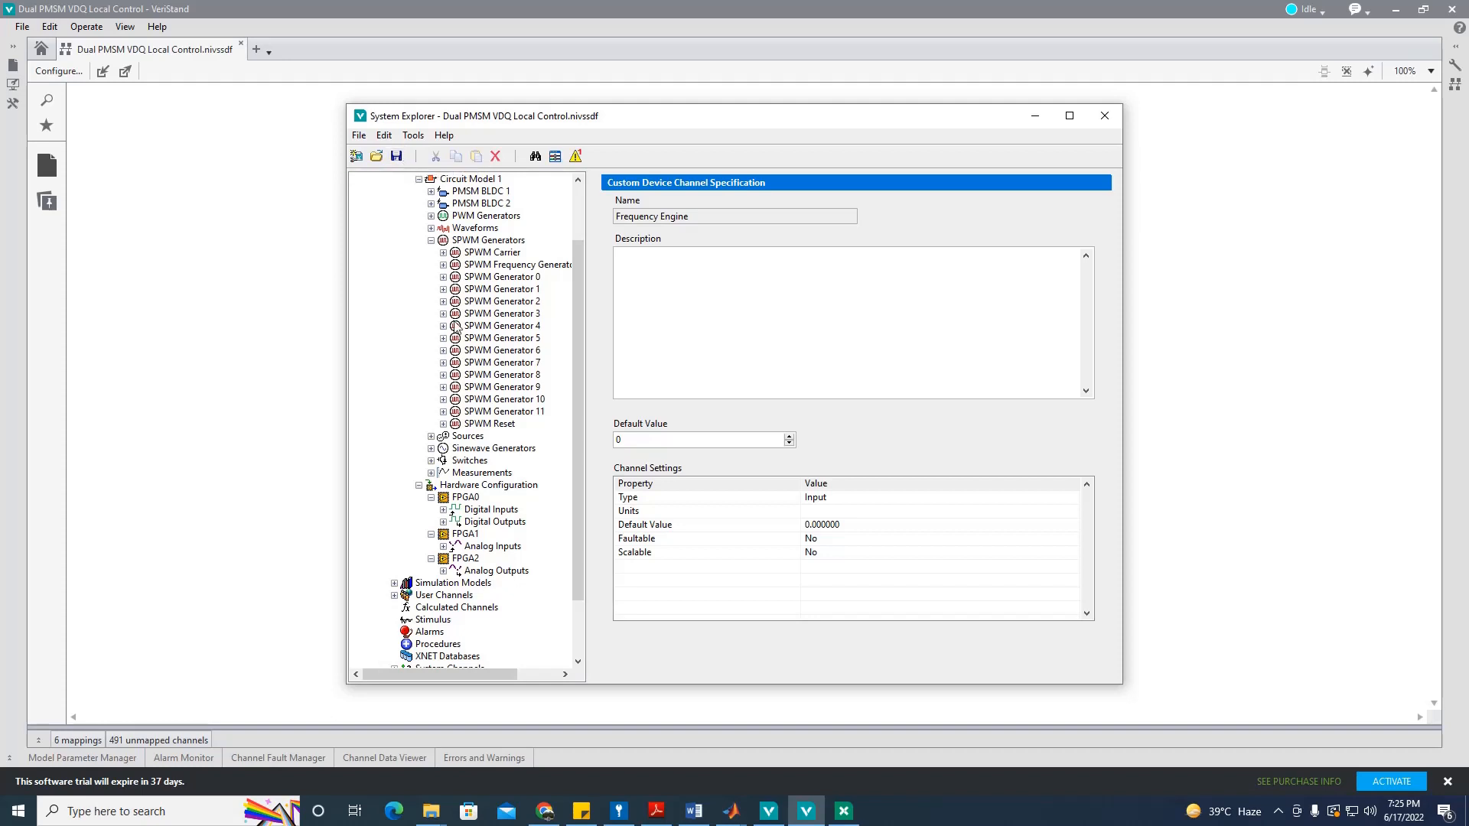
# Step: Set WVF00–WVF02's source to Measurements with a 10000 S/s sample rate
pyautogui.moveTo(580, 461); pyautogui.dragTo(583, 384)
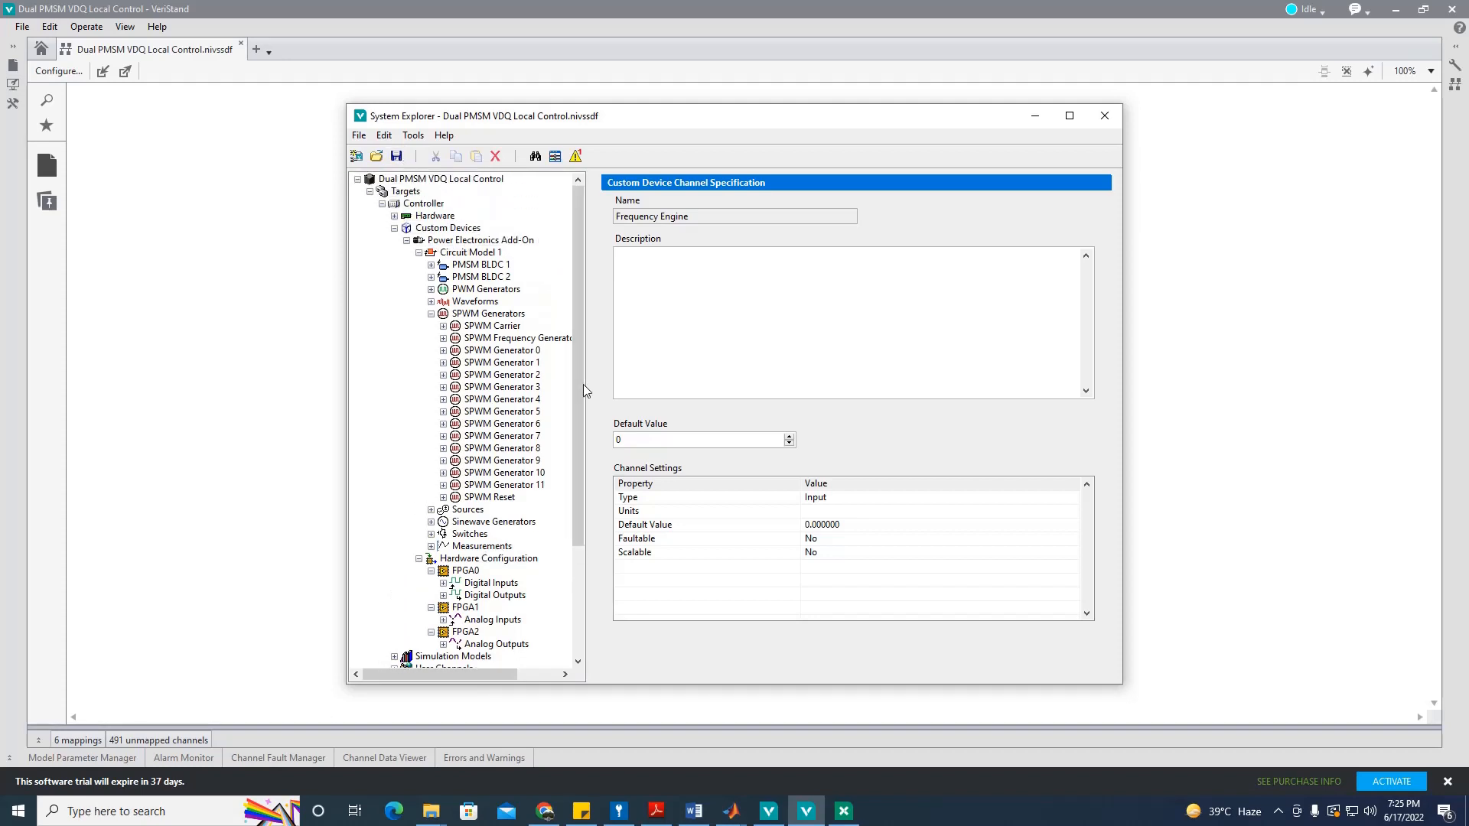
pyautogui.click(431, 314)
pyautogui.click(475, 302)
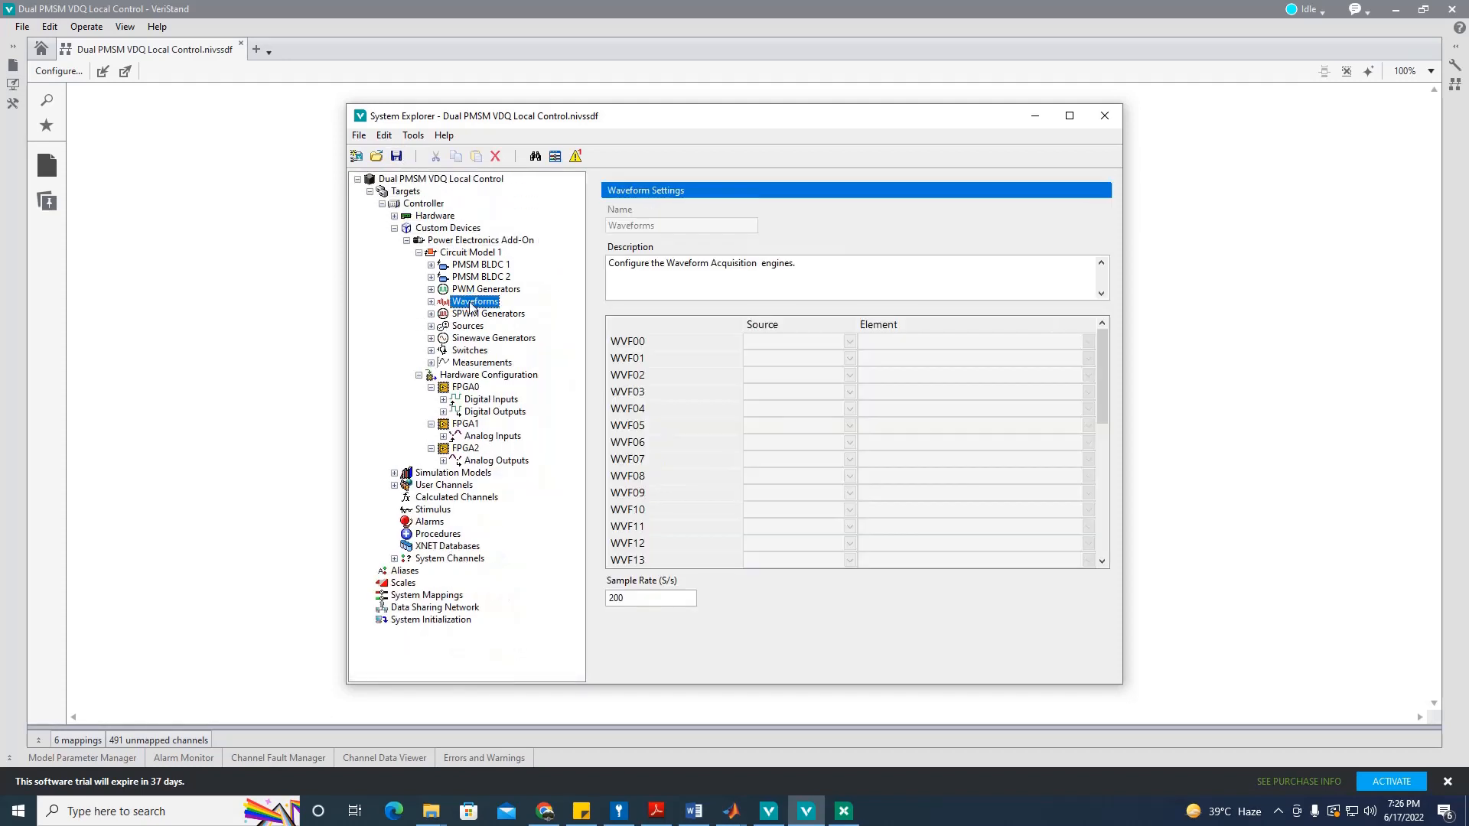
pyautogui.click(822, 339)
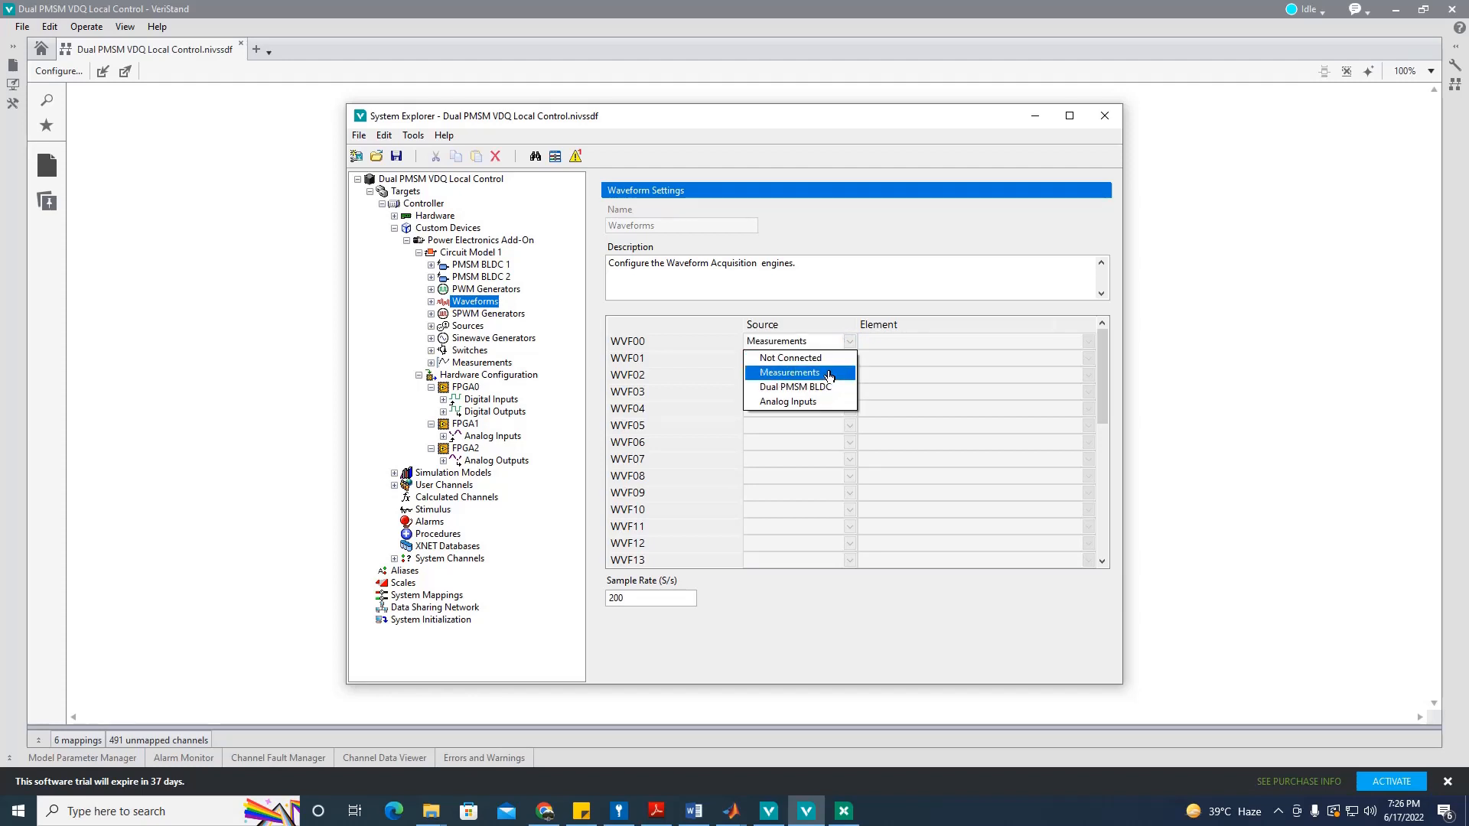
pyautogui.click(830, 373)
pyautogui.click(849, 358)
pyautogui.click(832, 390)
pyautogui.click(849, 375)
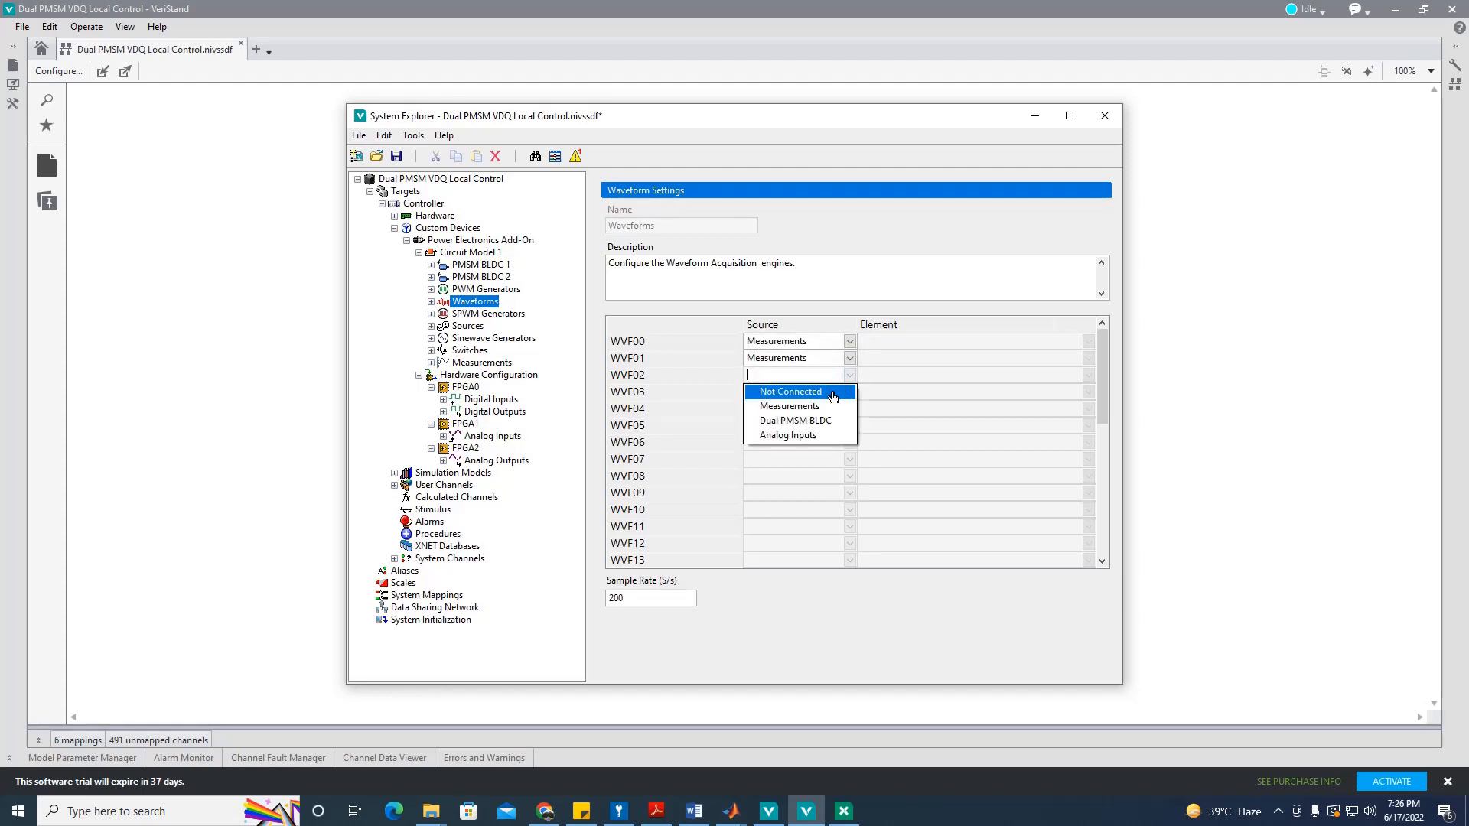
pyautogui.click(822, 407)
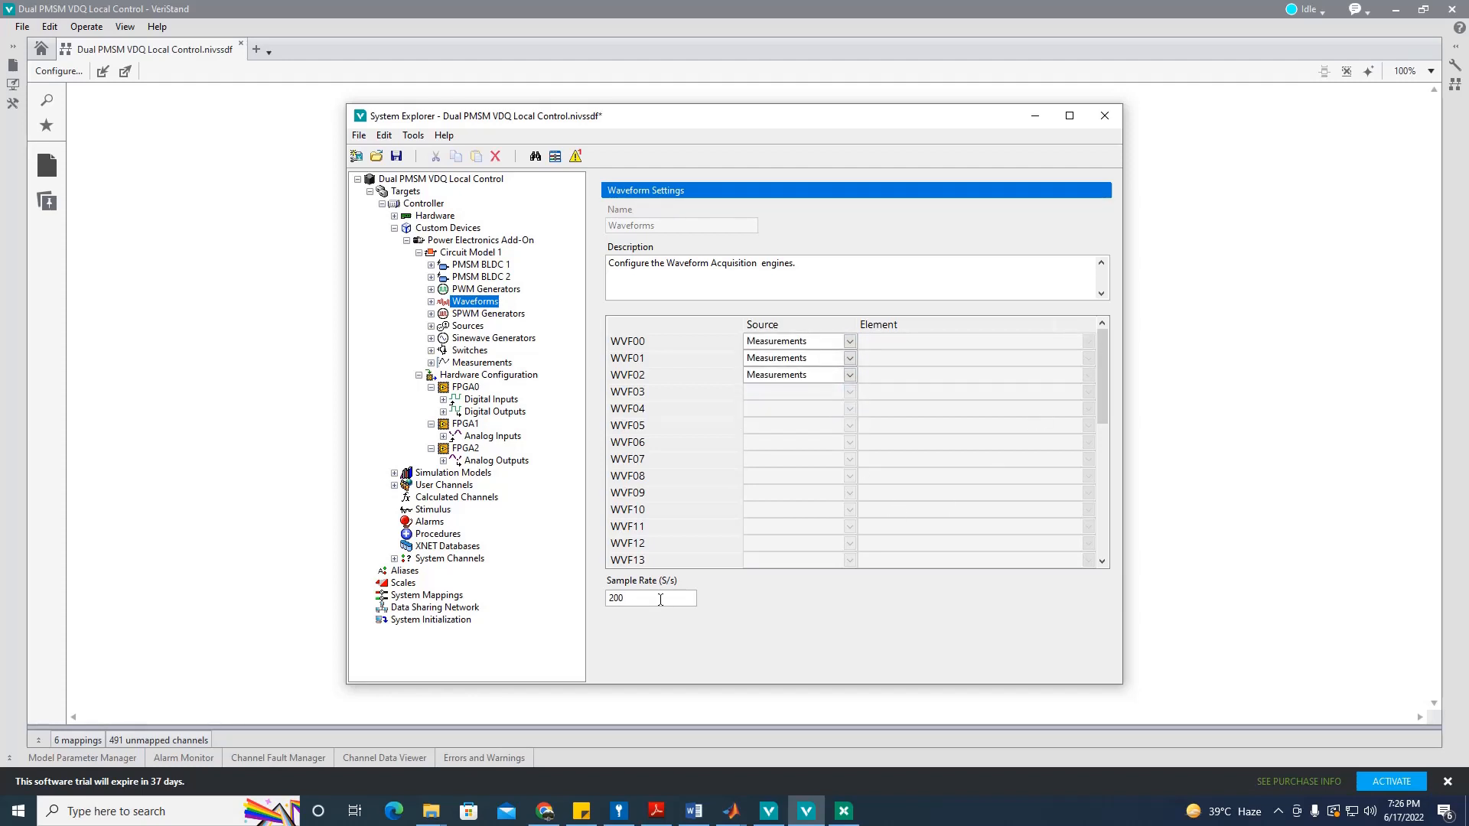
pyautogui.write('10000')
# Step: Assign Circuit Model 1 Y08 Vab, Y09 Vbc and Y10 Vca to WVF00, WVF01 and WVF02
pyautogui.click(1089, 341)
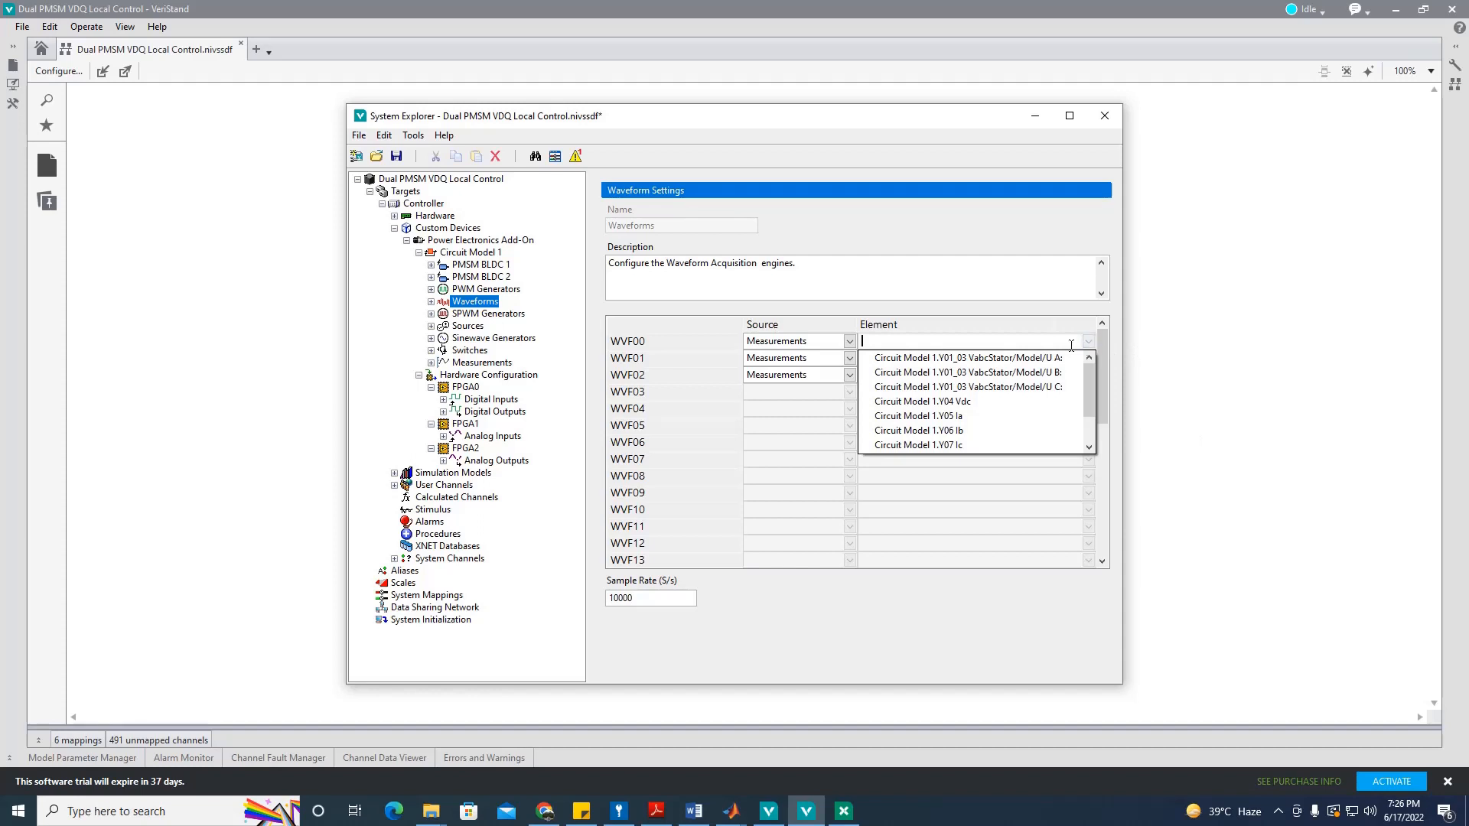
pyautogui.moveTo(1092, 391); pyautogui.dragTo(1090, 421)
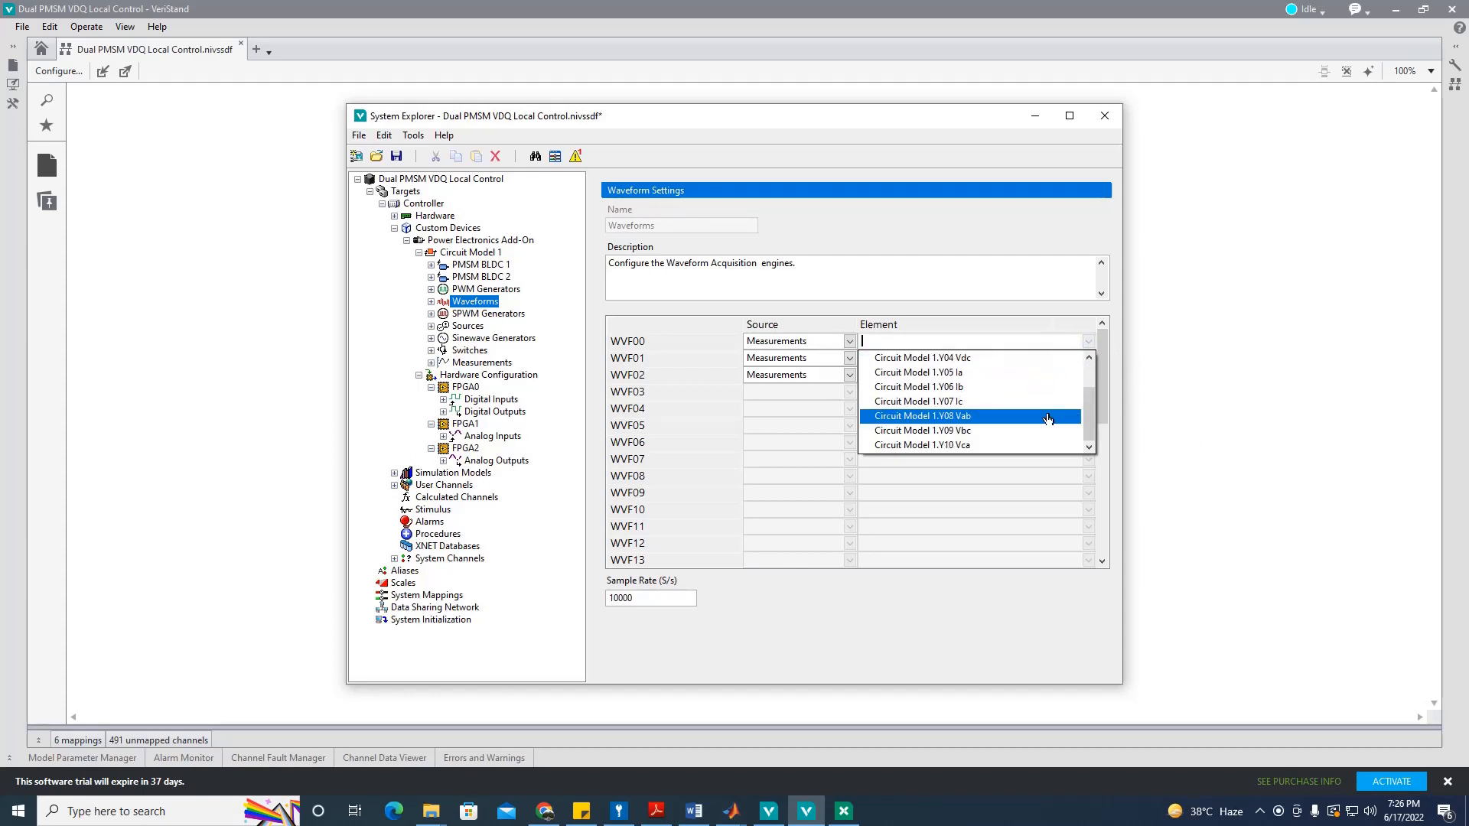
pyautogui.click(992, 416)
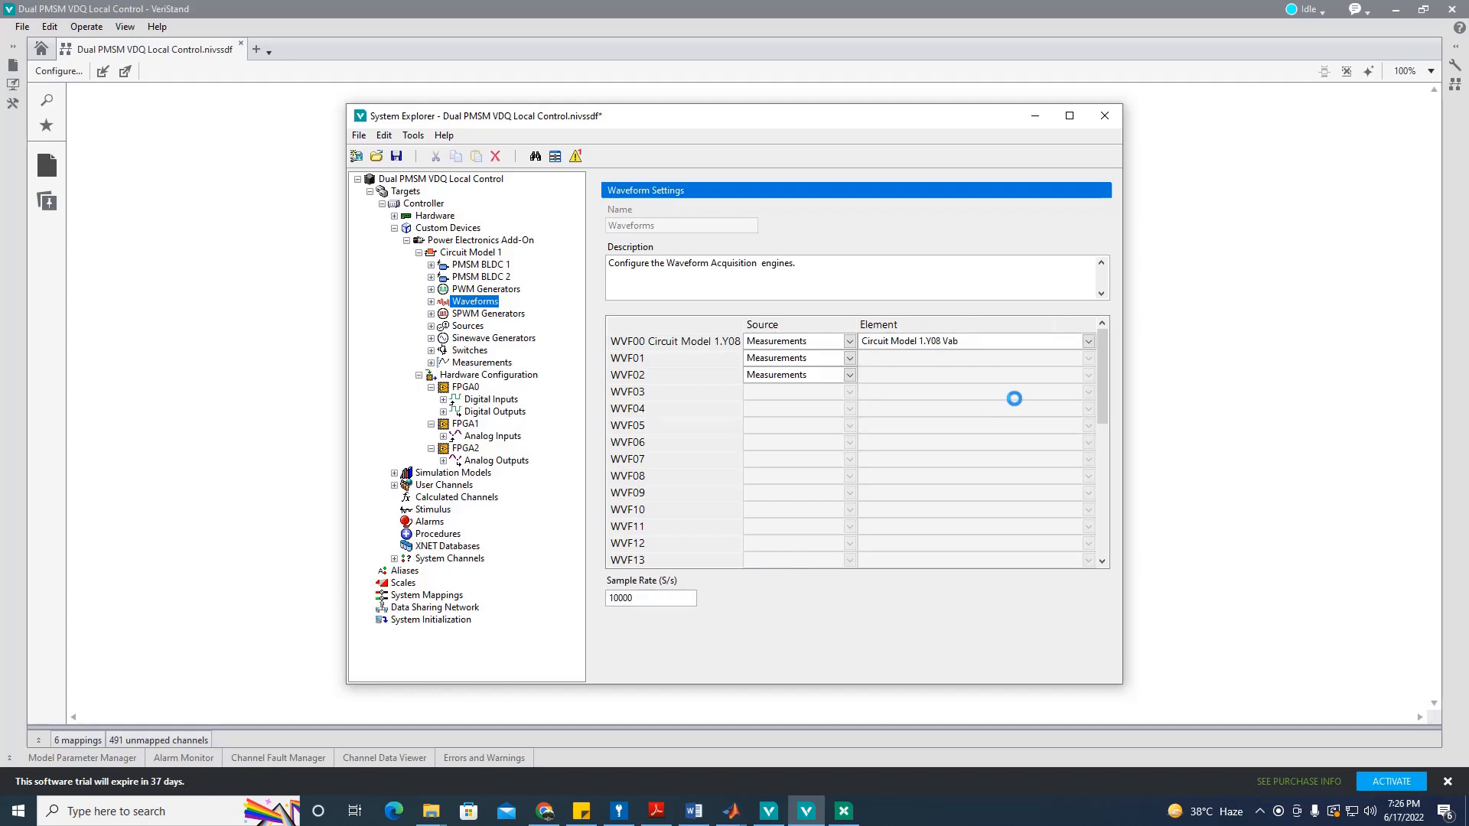
pyautogui.click(1088, 358)
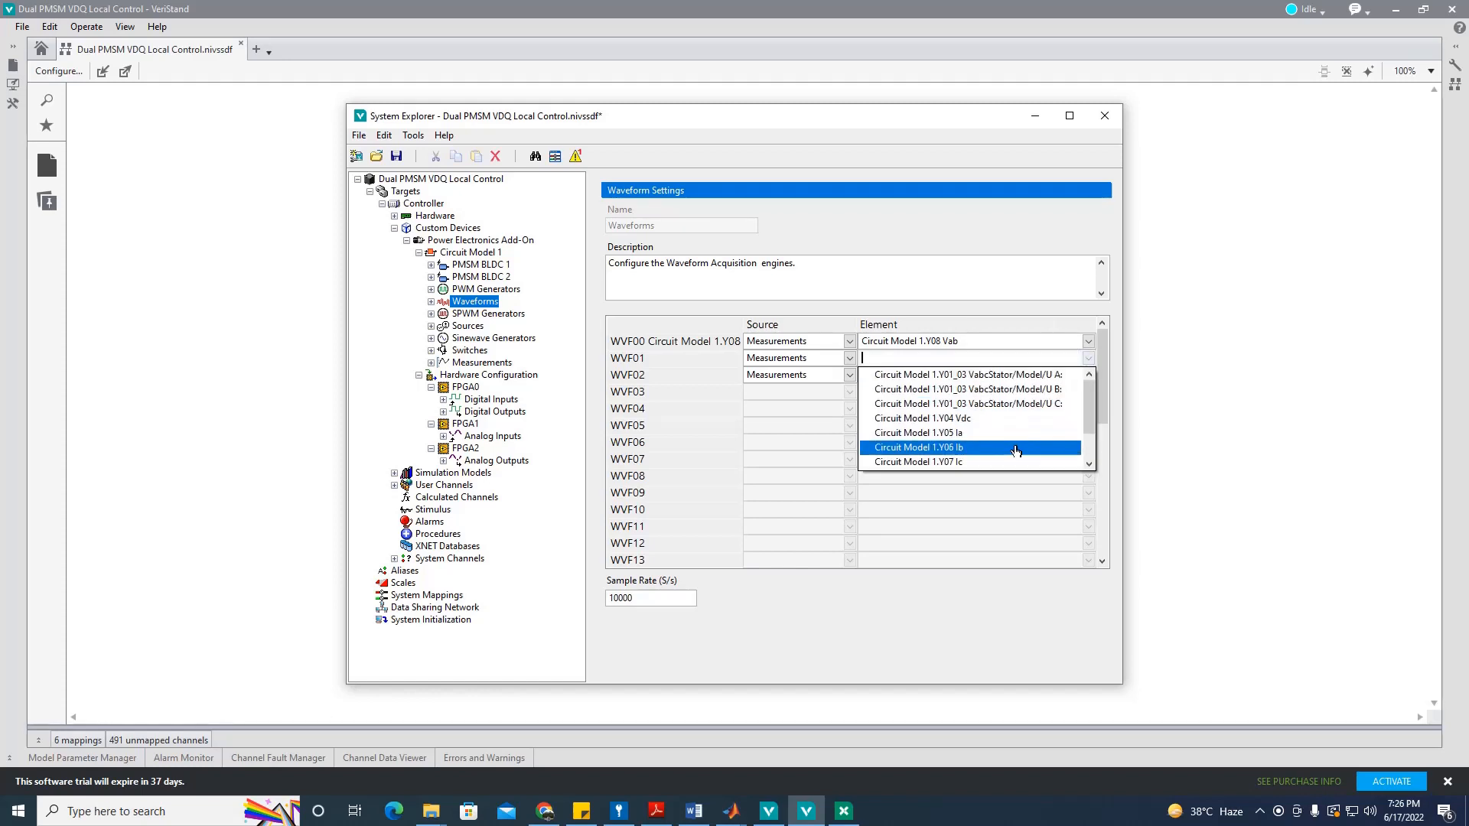
pyautogui.scroll(-1, 1010, 453)
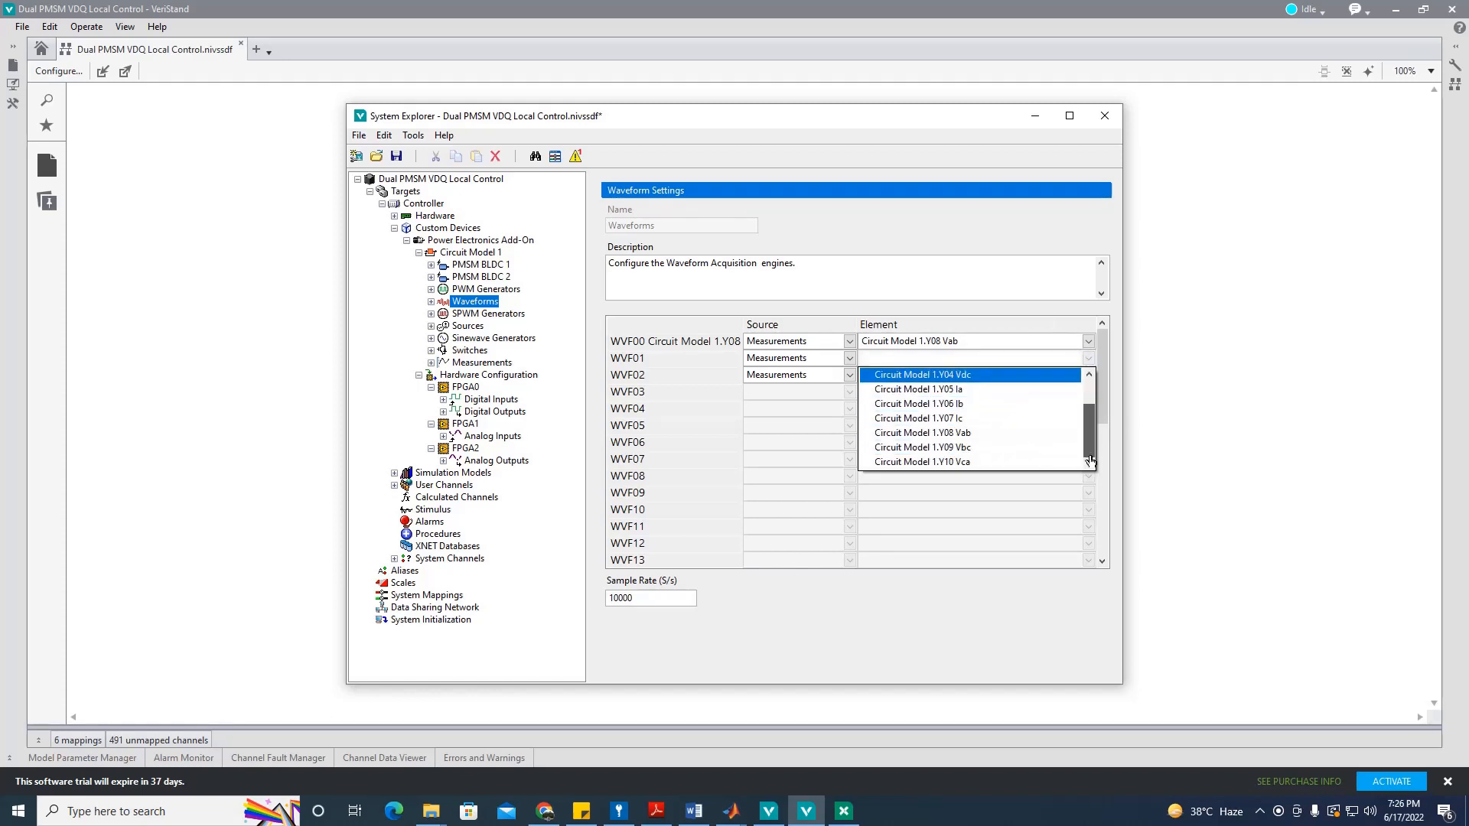
pyautogui.click(1007, 448)
pyautogui.click(1088, 376)
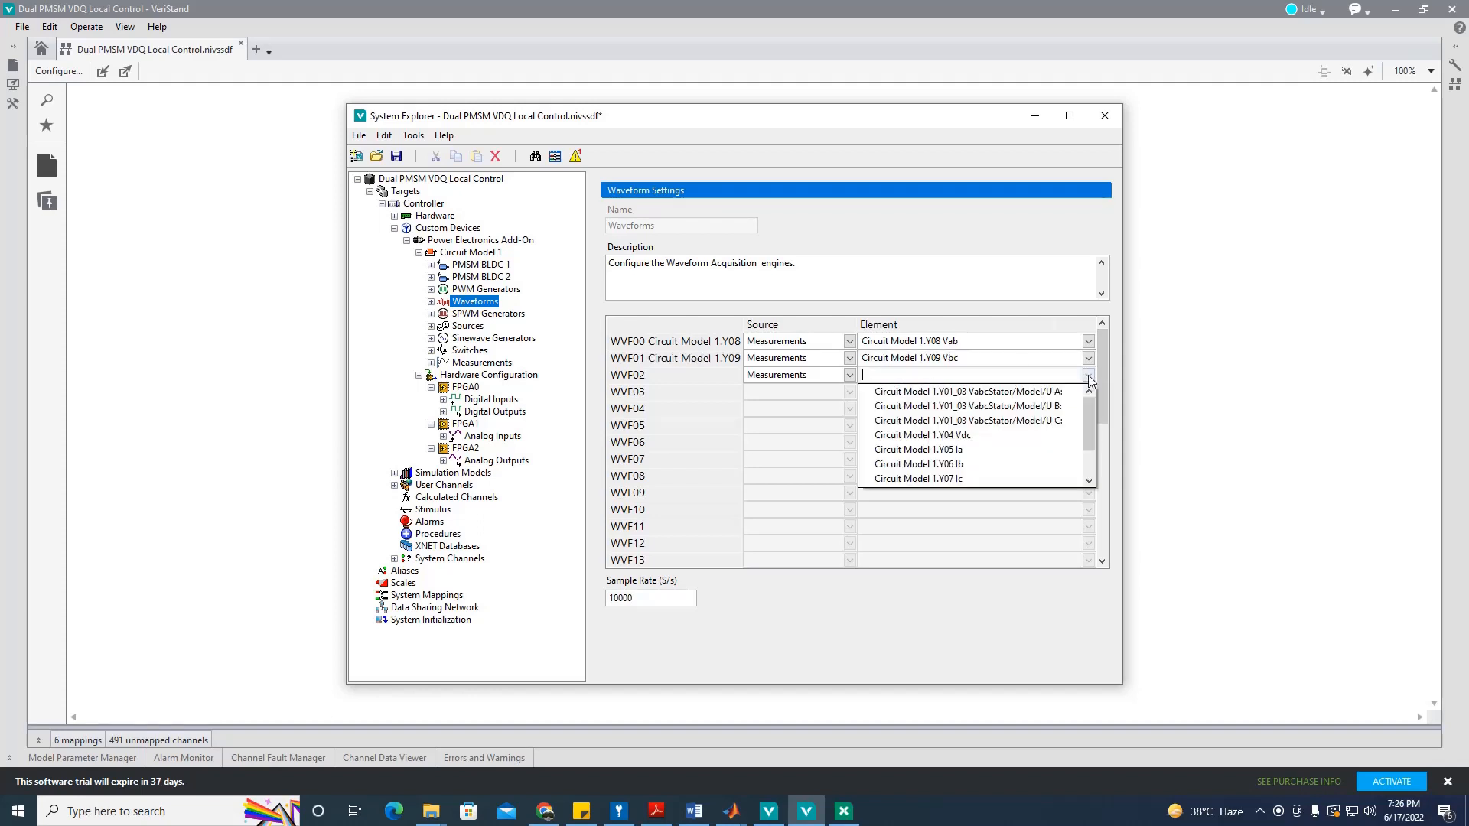
pyautogui.scroll(-1, 1072, 452)
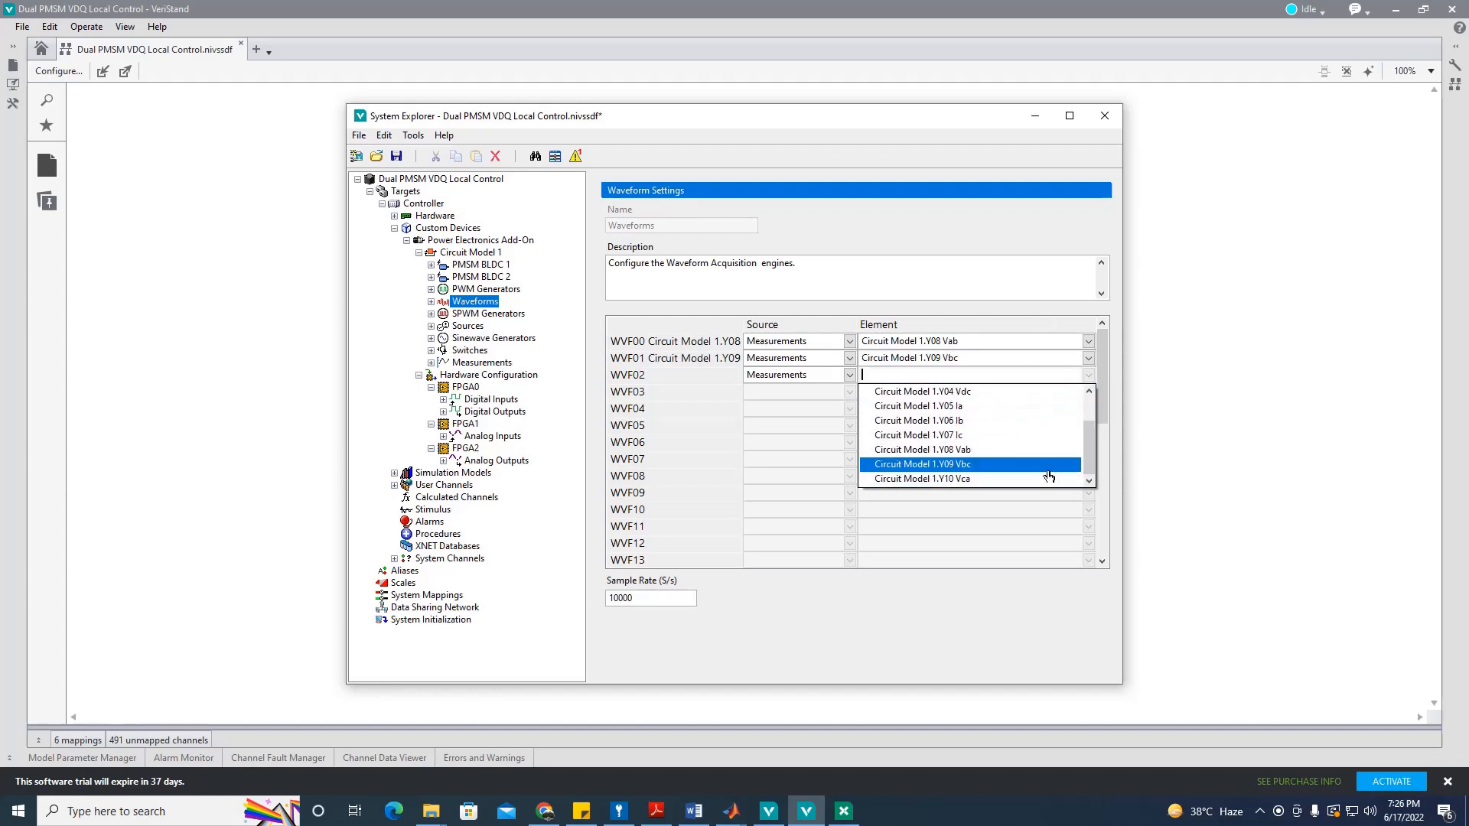
pyautogui.click(1010, 479)
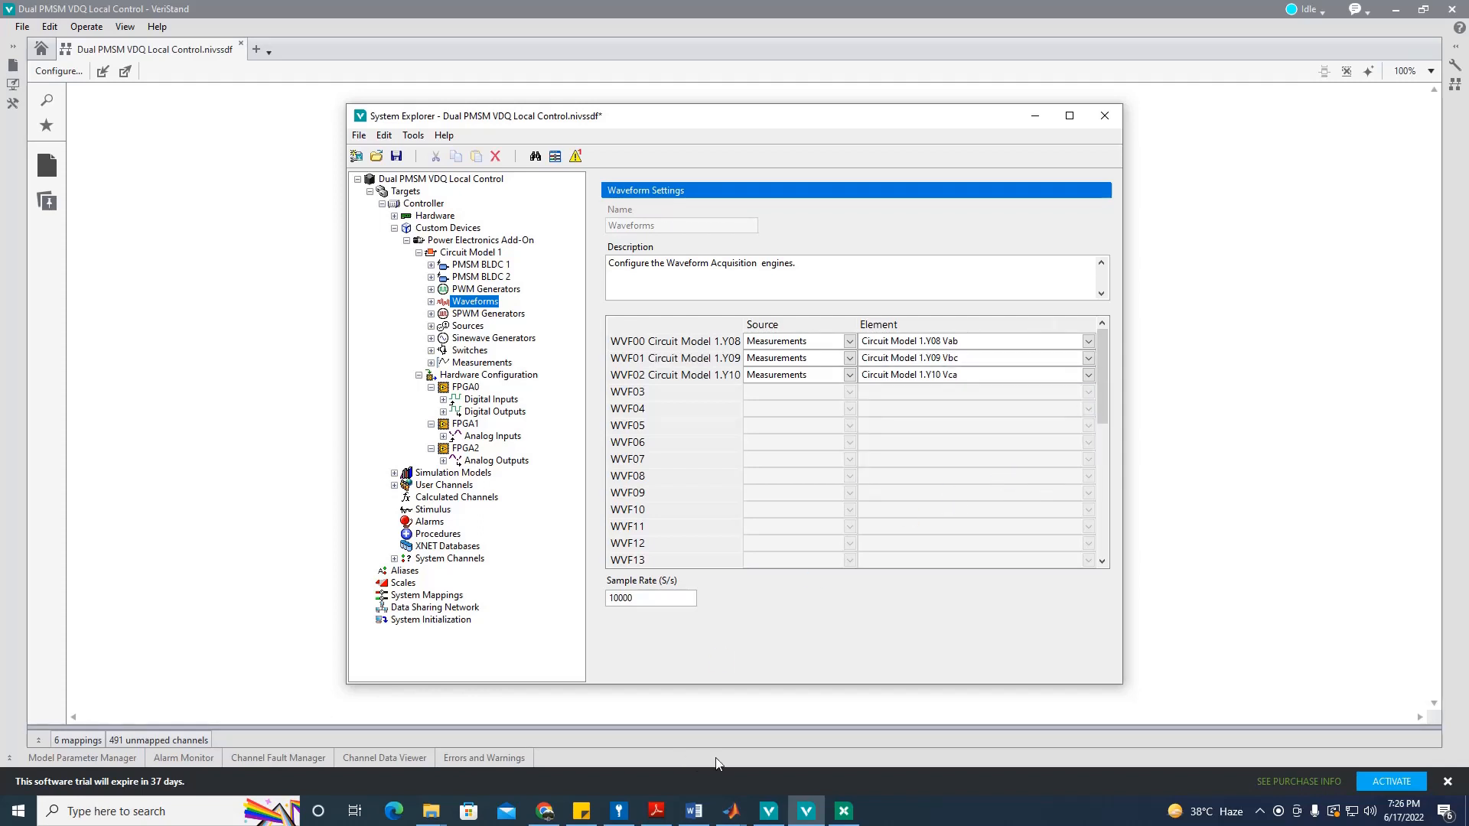
pyautogui.click(733, 809)
pyautogui.click(811, 746)
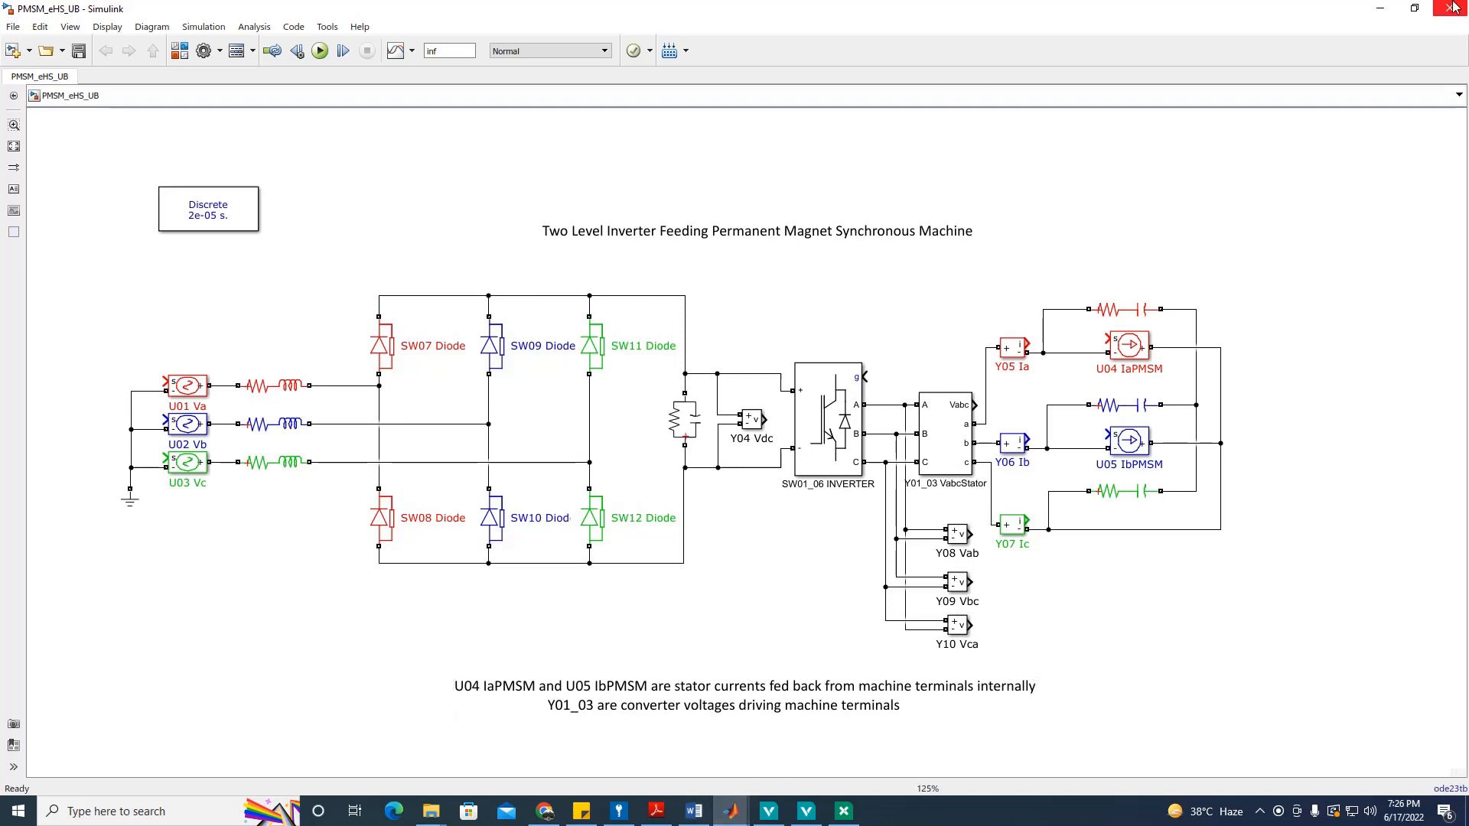
pyautogui.click(1380, 9)
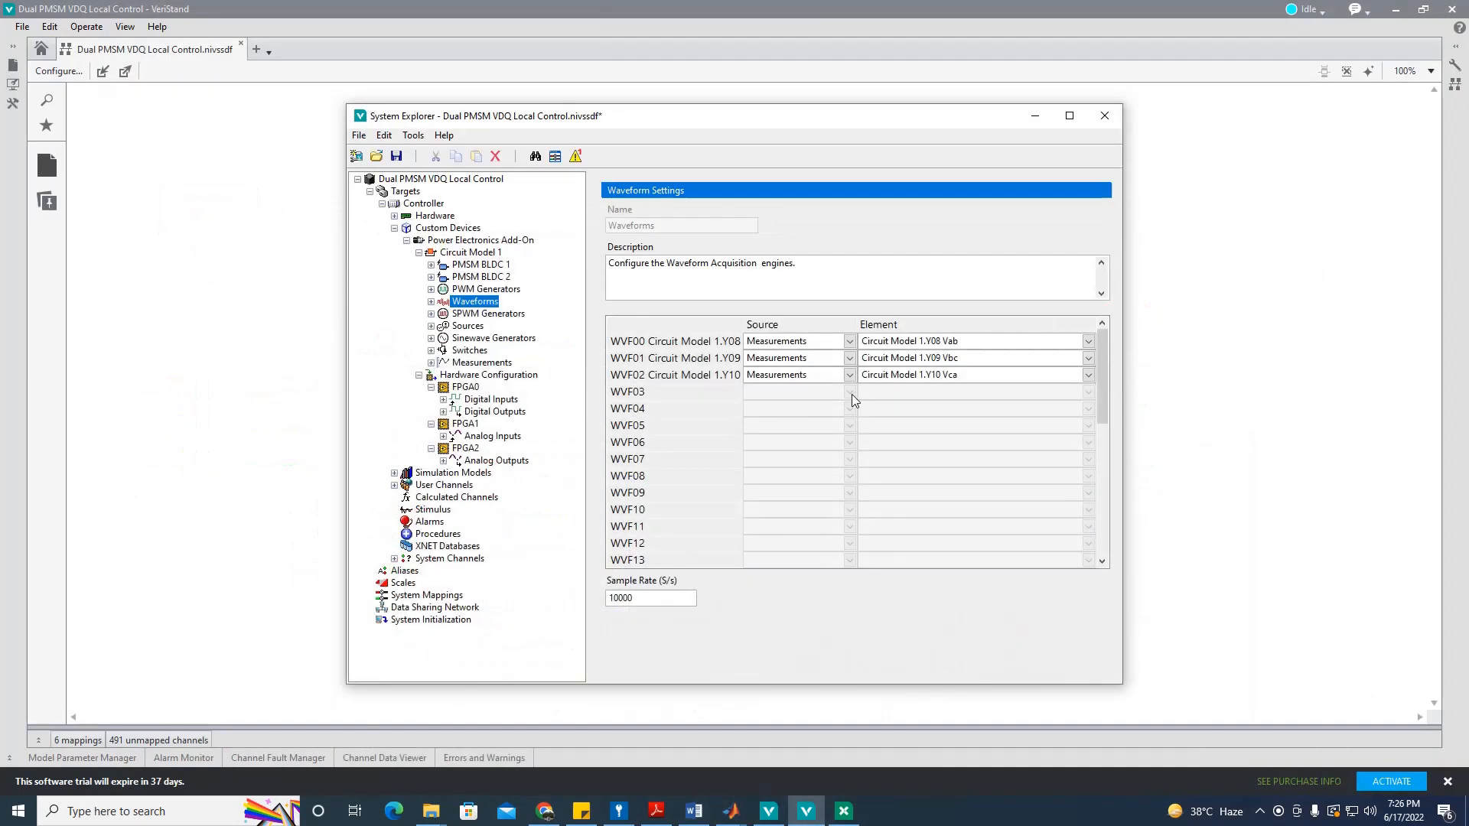
# Step: Switch to the Word reference document and scroll to the page 3 Waveform Settings screenshot
pyautogui.click(694, 811)
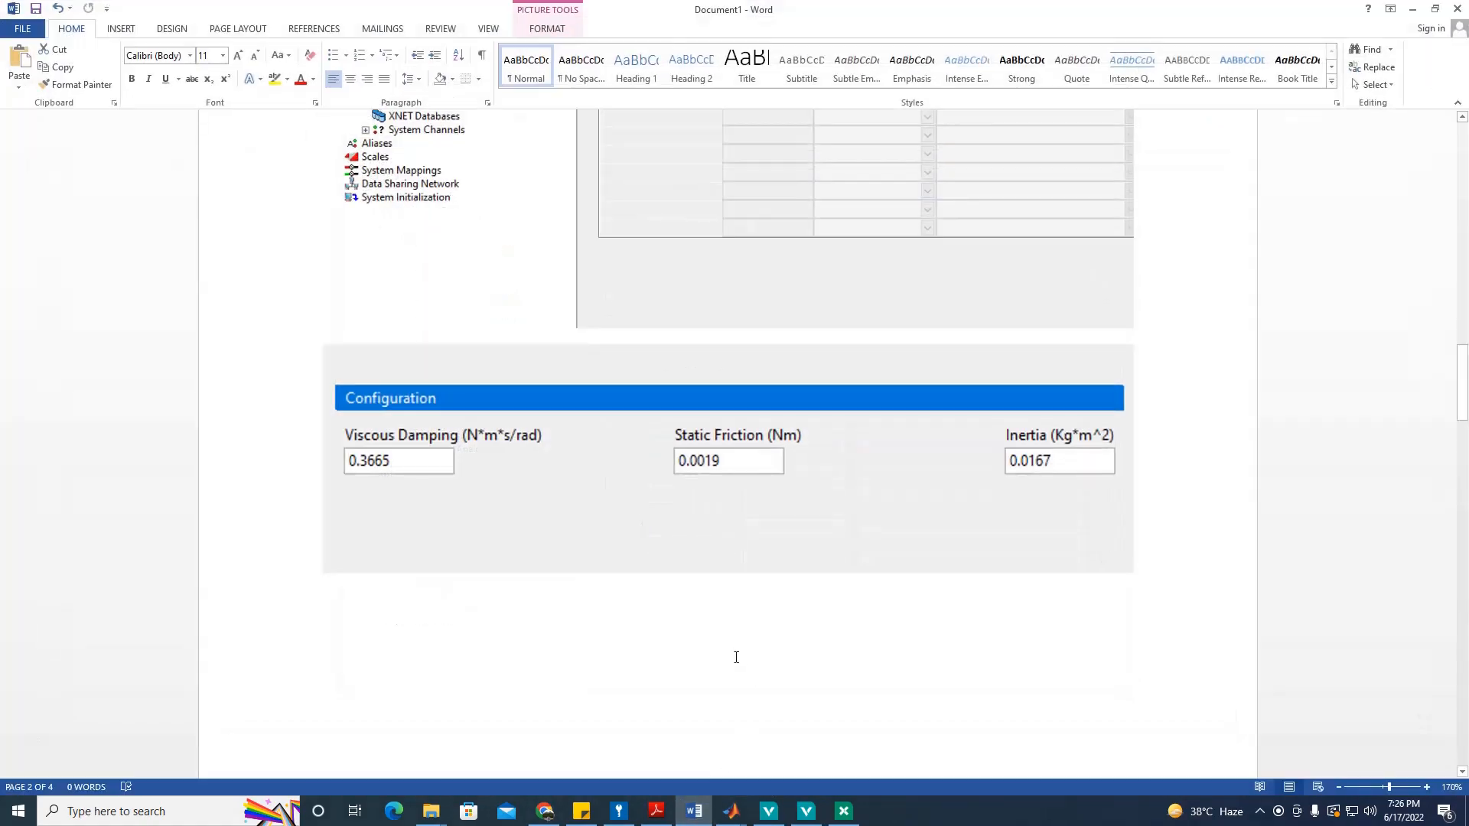
pyautogui.scroll(5, 734, 658)
pyautogui.scroll(5, 734, 660)
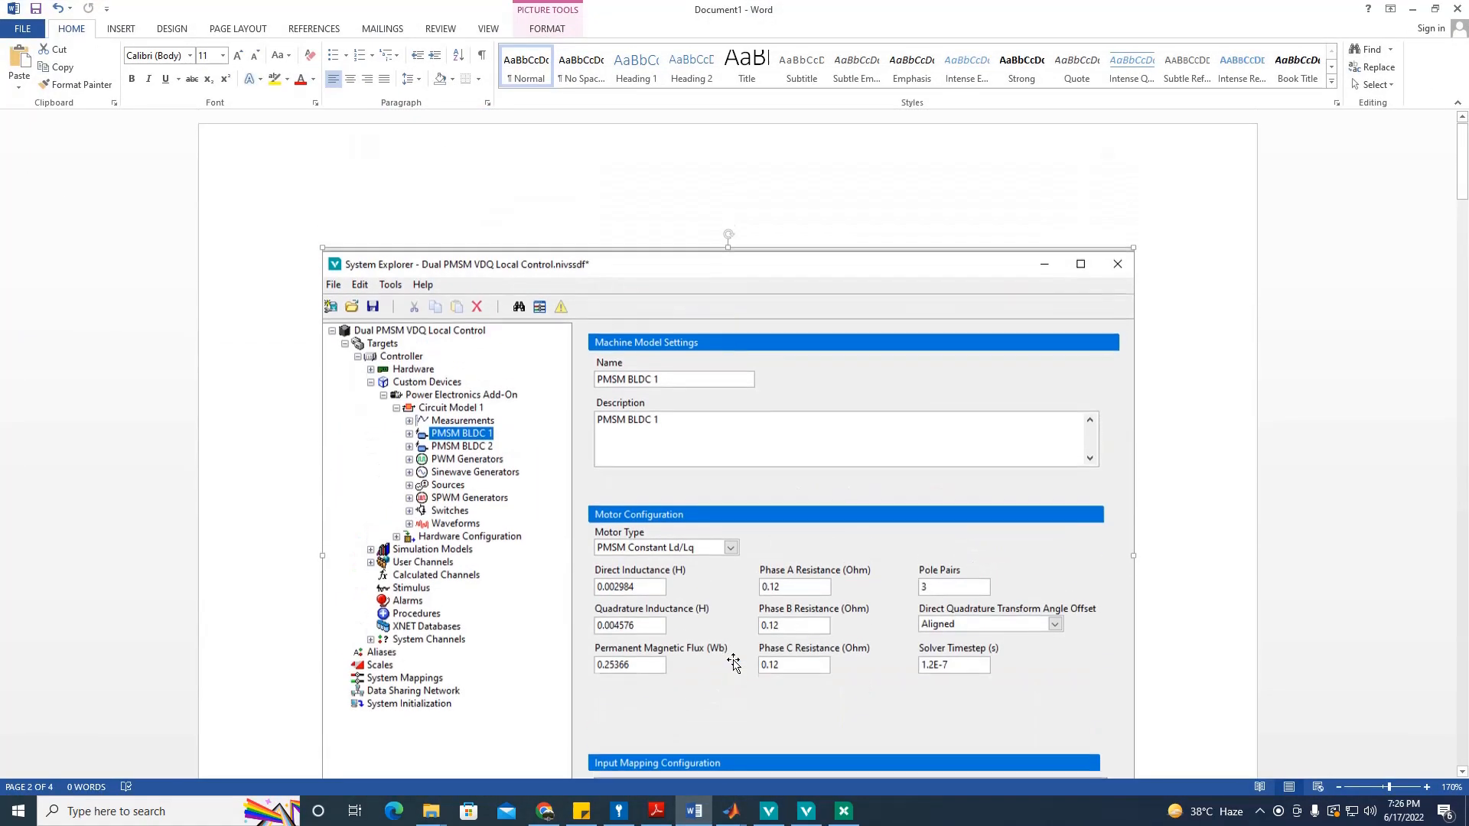
pyautogui.scroll(-10, 734, 664)
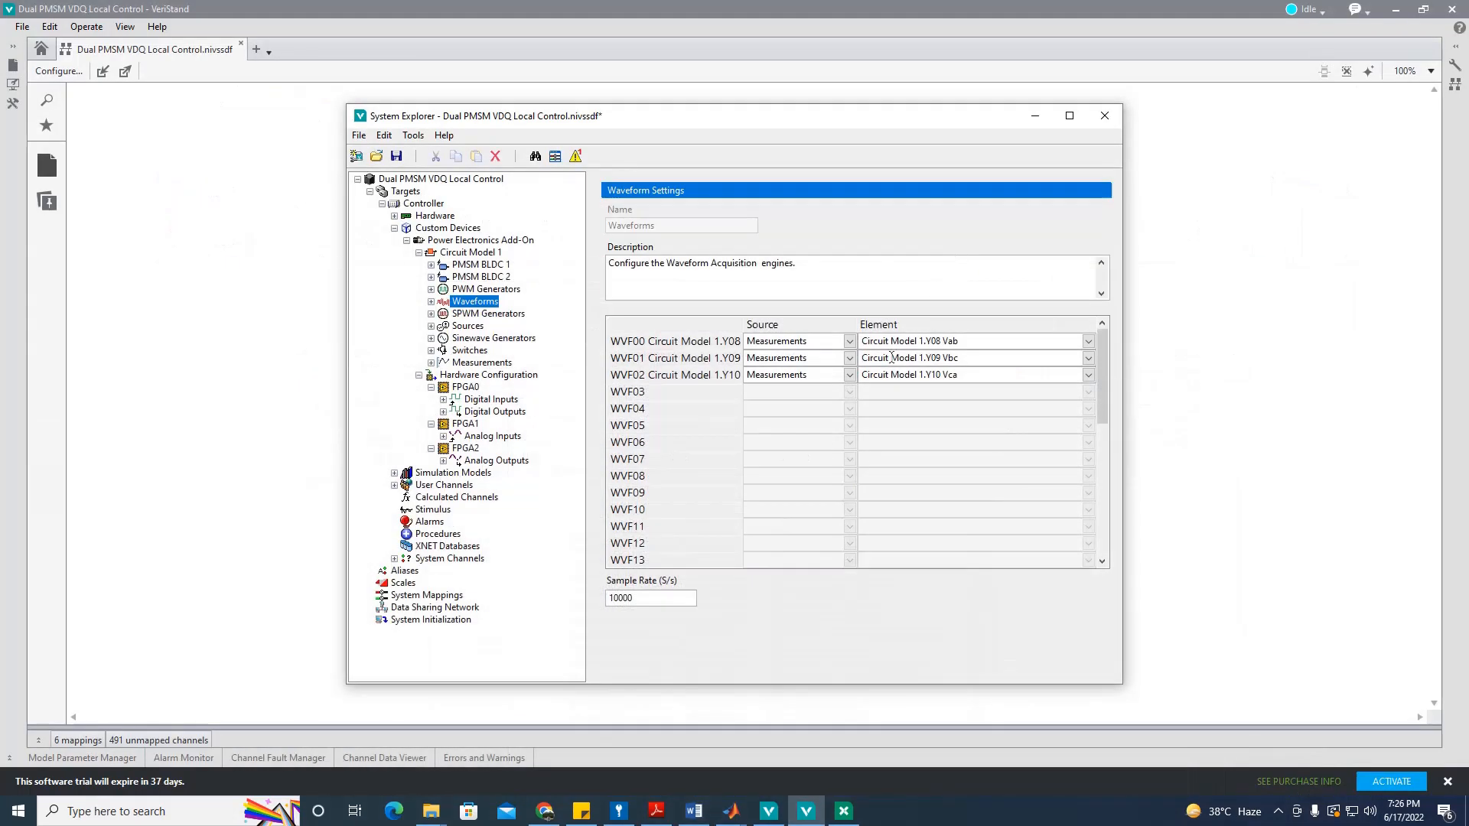
# Step: Map WVF03–WVF05 to Dual PMSM BLDC's PMSM BLDC 1 Current Phase A, B and C
pyautogui.click(1413, 9)
pyautogui.click(842, 393)
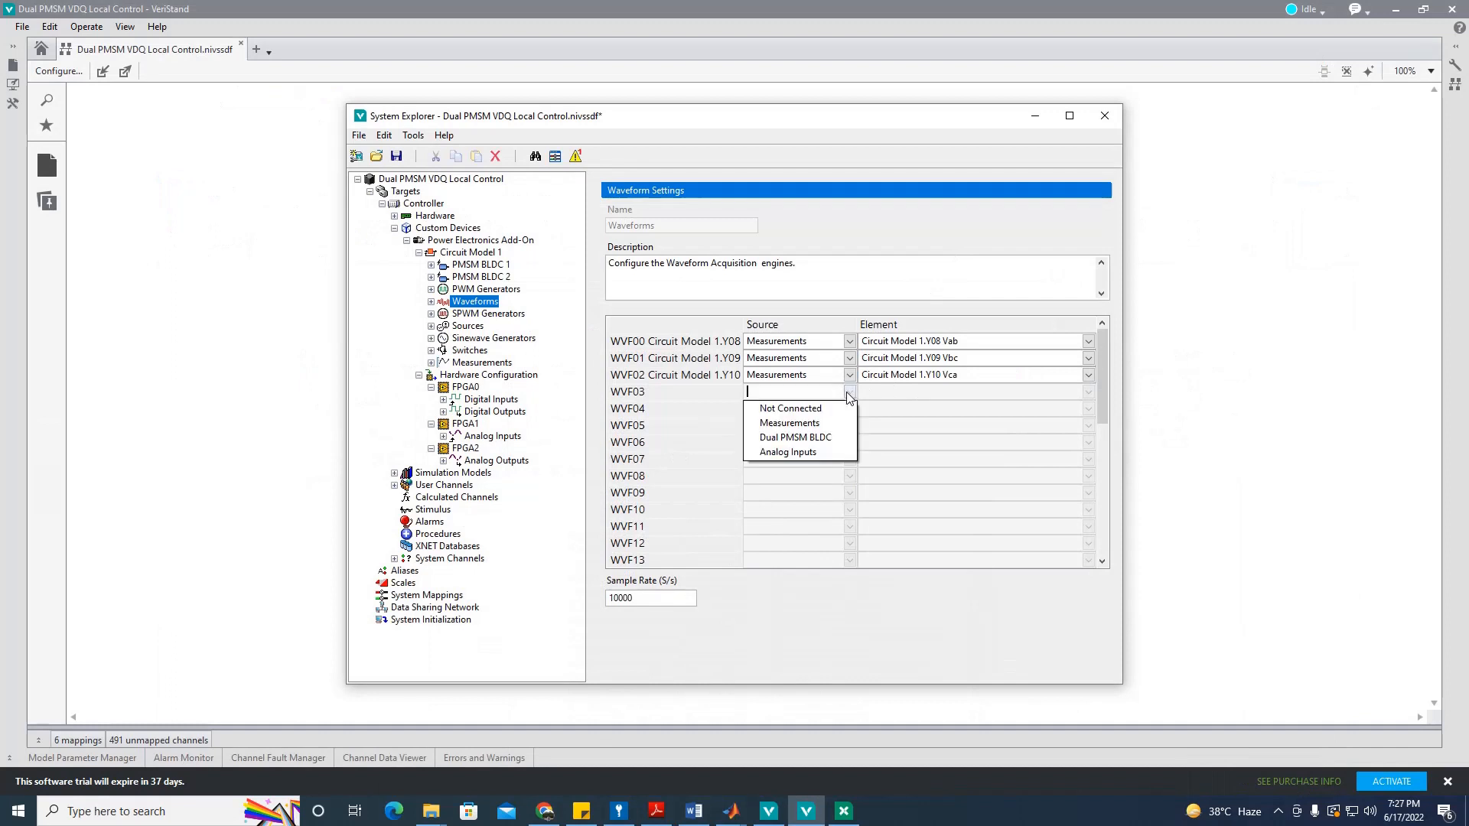
pyautogui.click(825, 438)
pyautogui.click(849, 408)
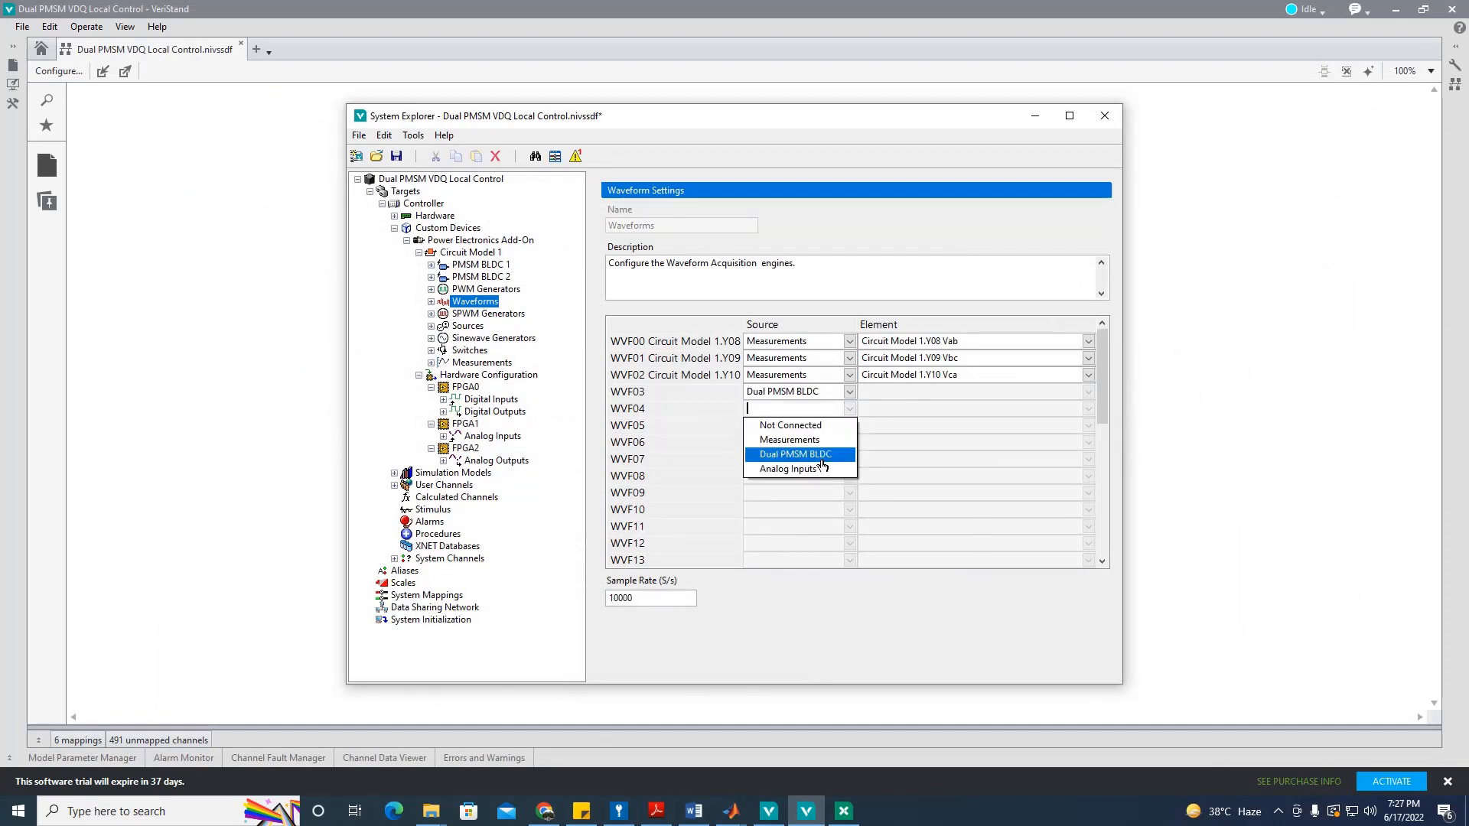
pyautogui.click(831, 459)
pyautogui.click(849, 425)
pyautogui.click(833, 475)
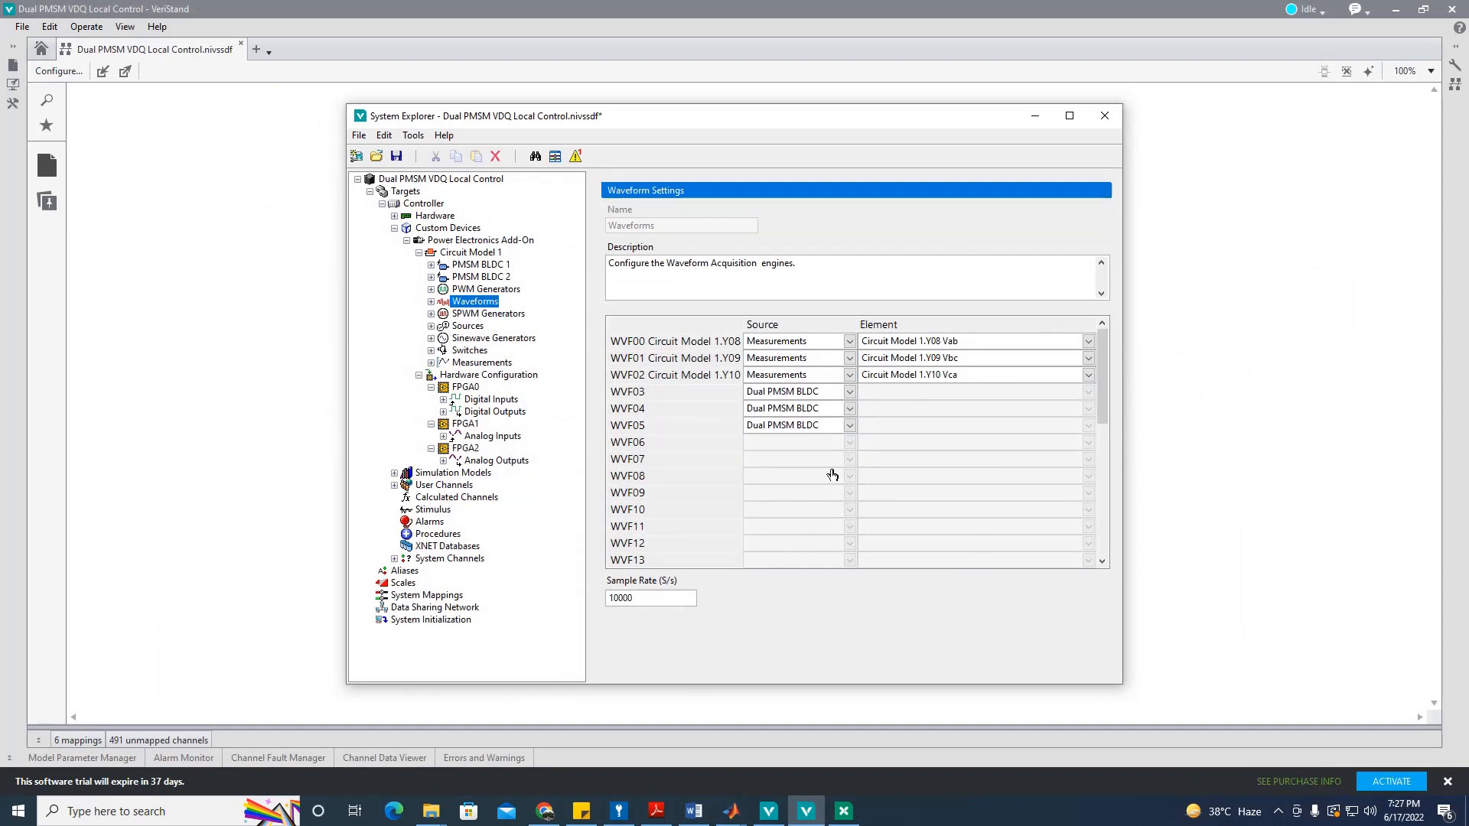
pyautogui.click(1088, 392)
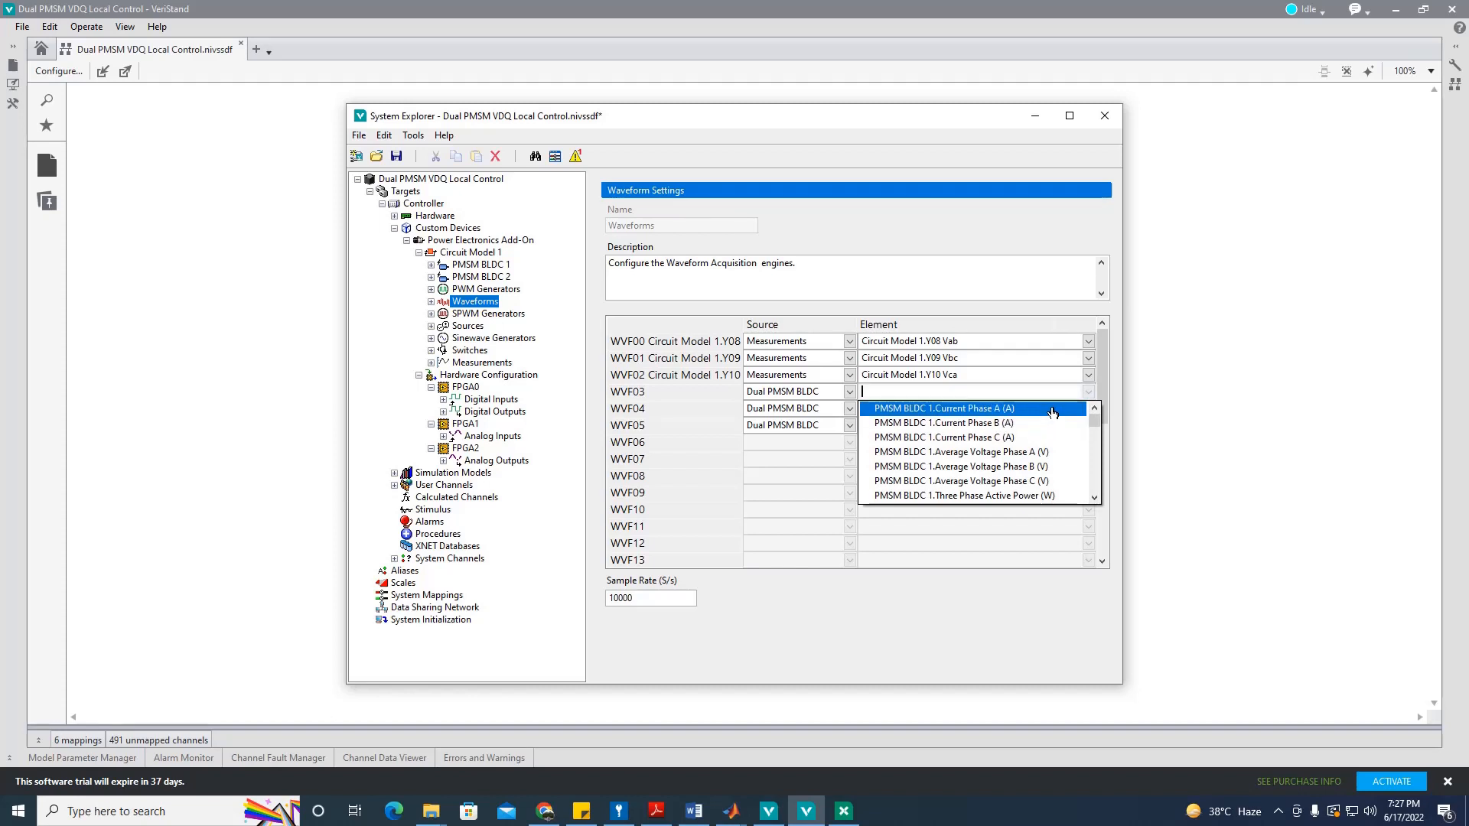
pyautogui.click(1052, 410)
pyautogui.click(1089, 409)
pyautogui.click(1047, 440)
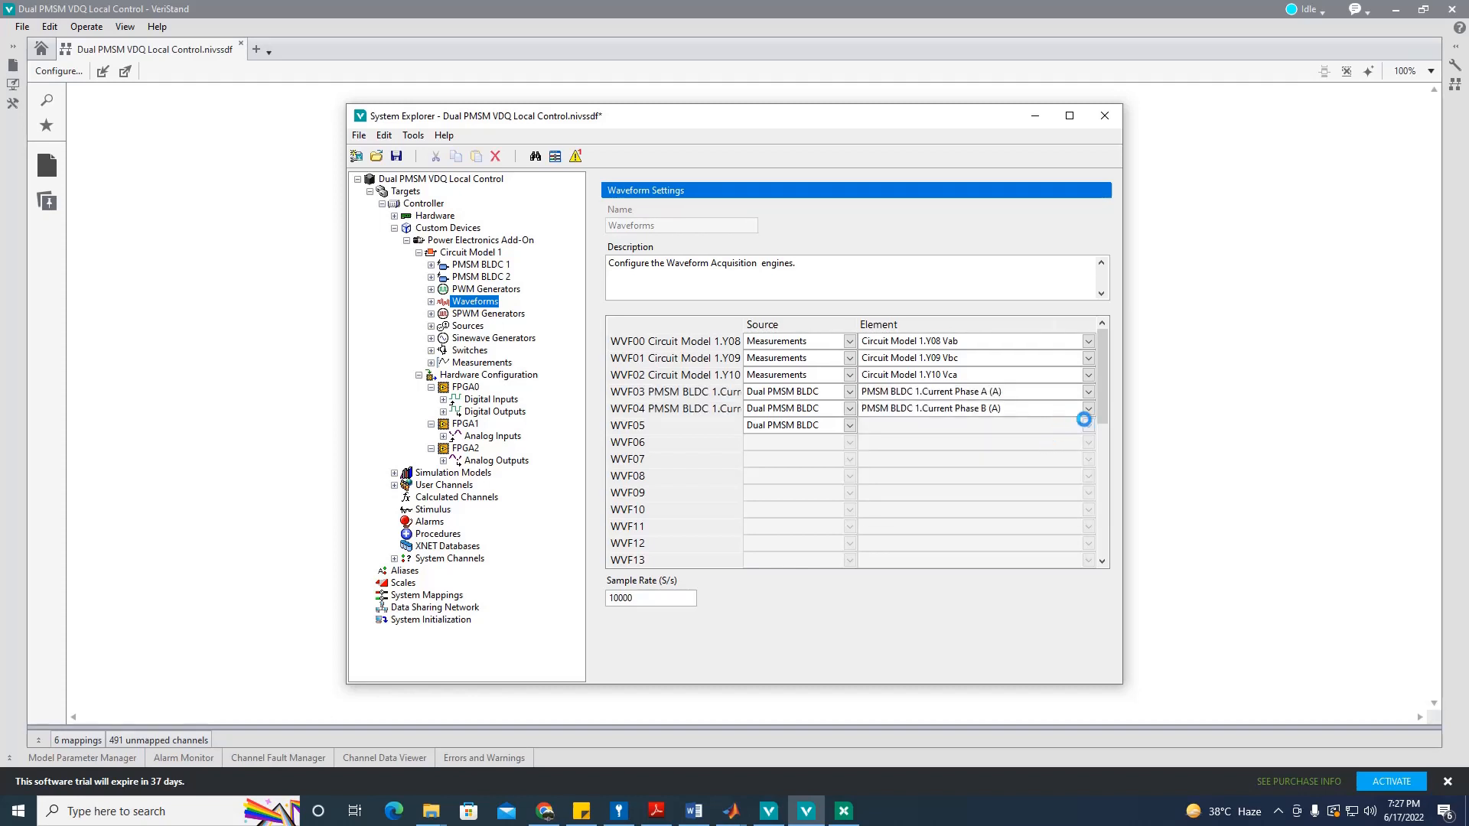
pyautogui.click(1087, 425)
pyautogui.click(1002, 470)
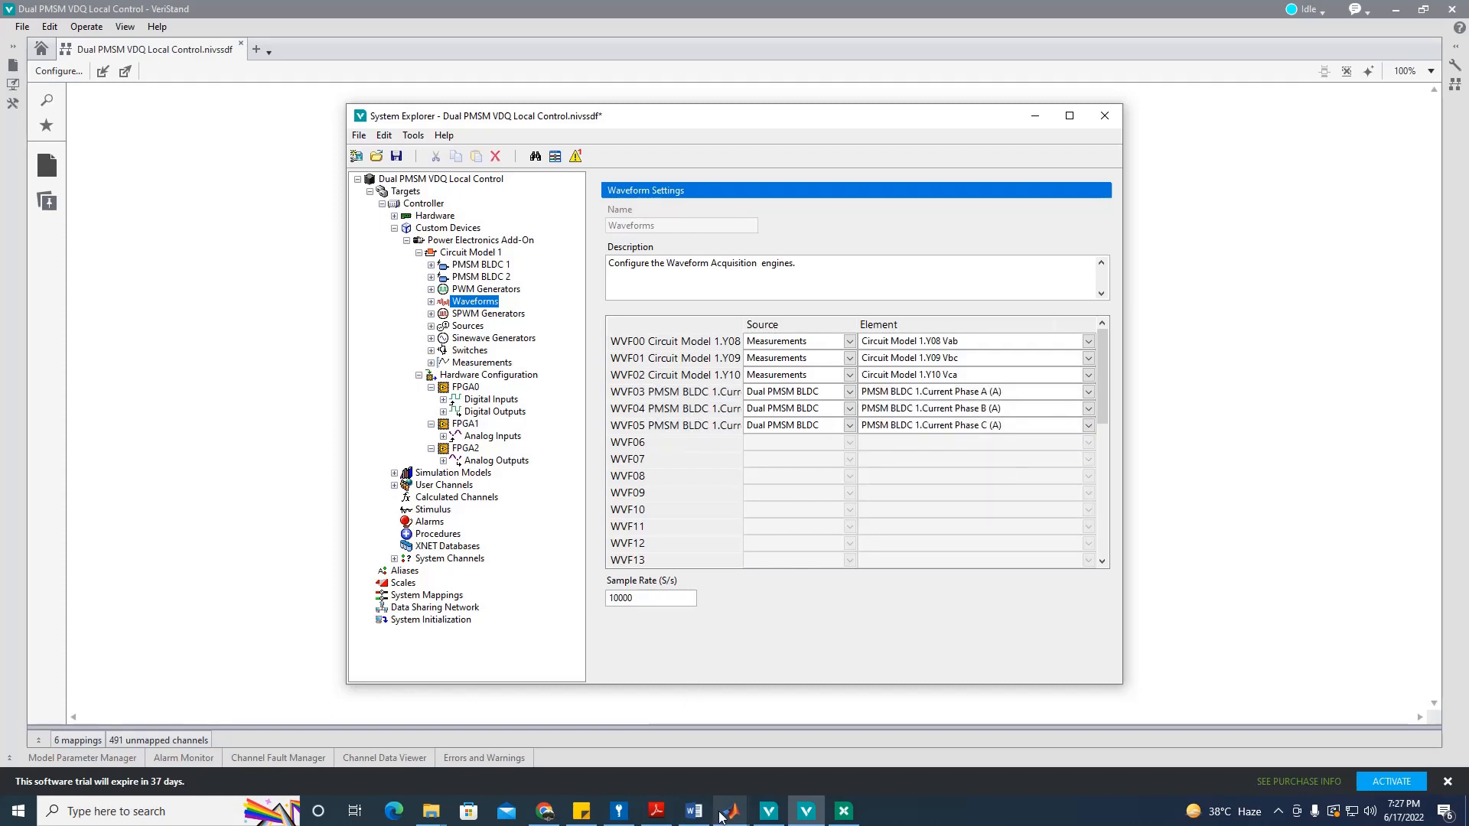
# Step: Map WVF06 to Dual PMSM BLDC's PMSM BLDC 1.Speed (RPM)
pyautogui.click(697, 812)
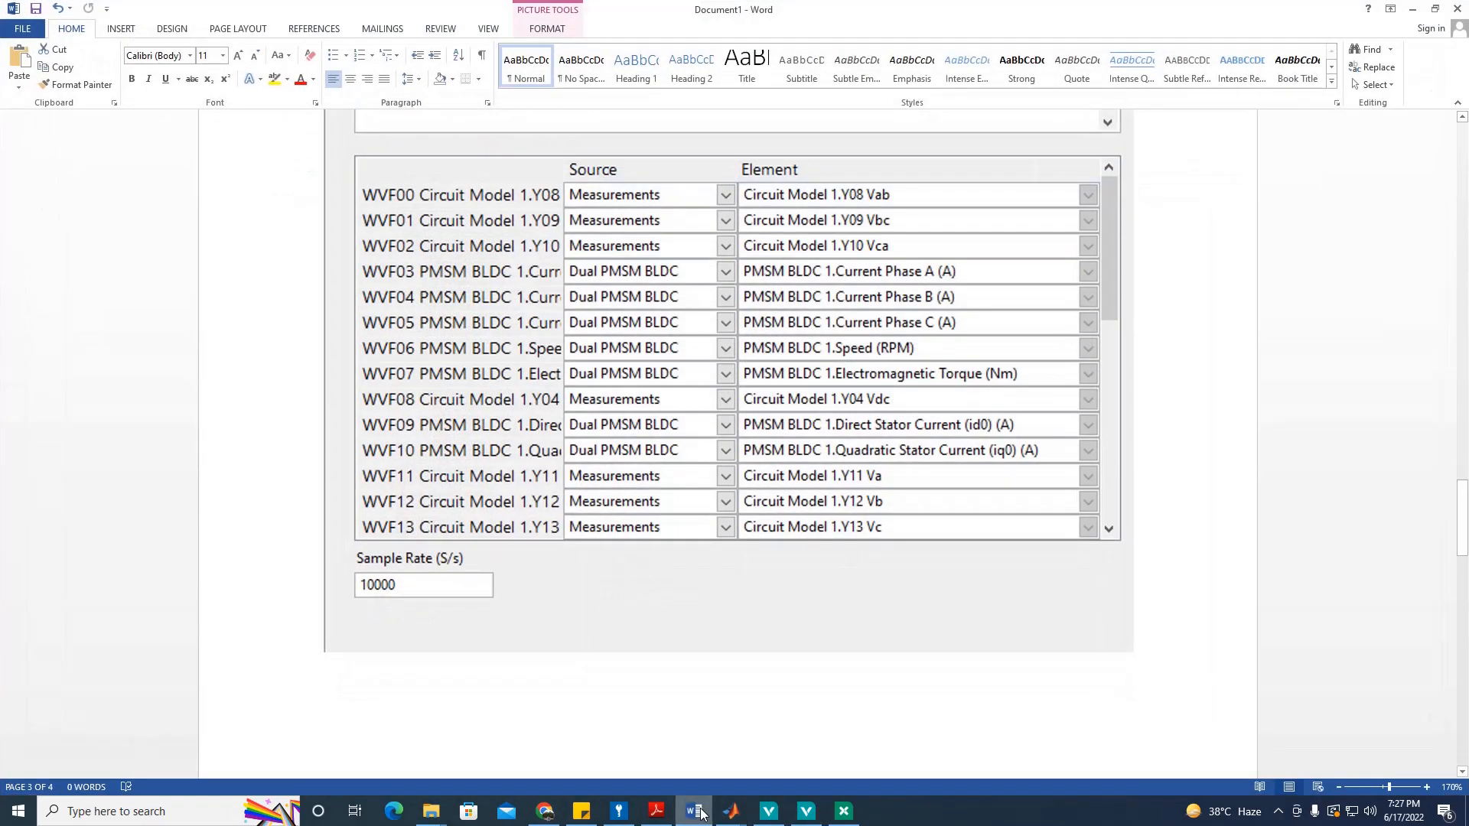
pyautogui.click(698, 811)
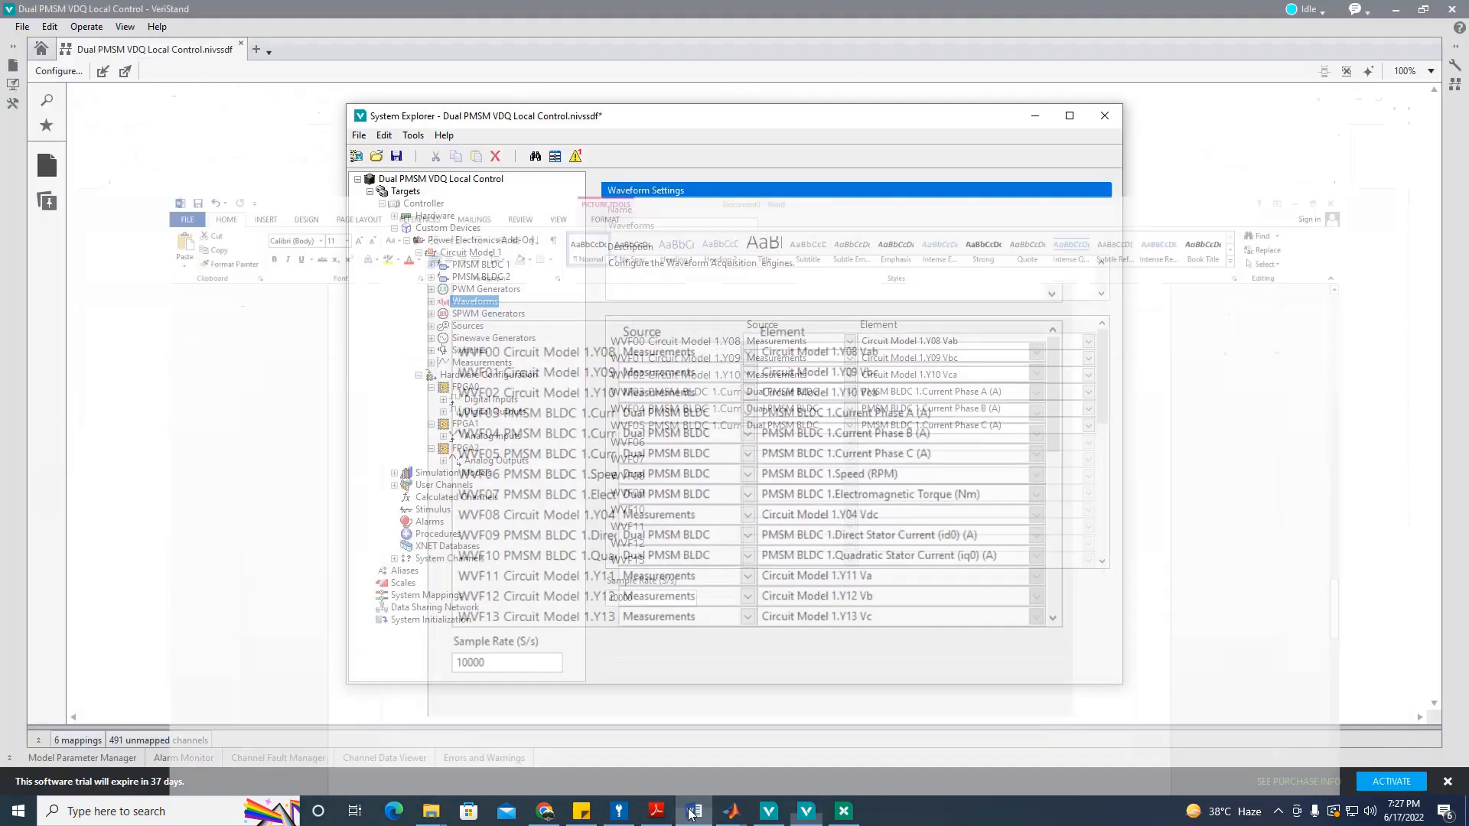
pyautogui.click(845, 444)
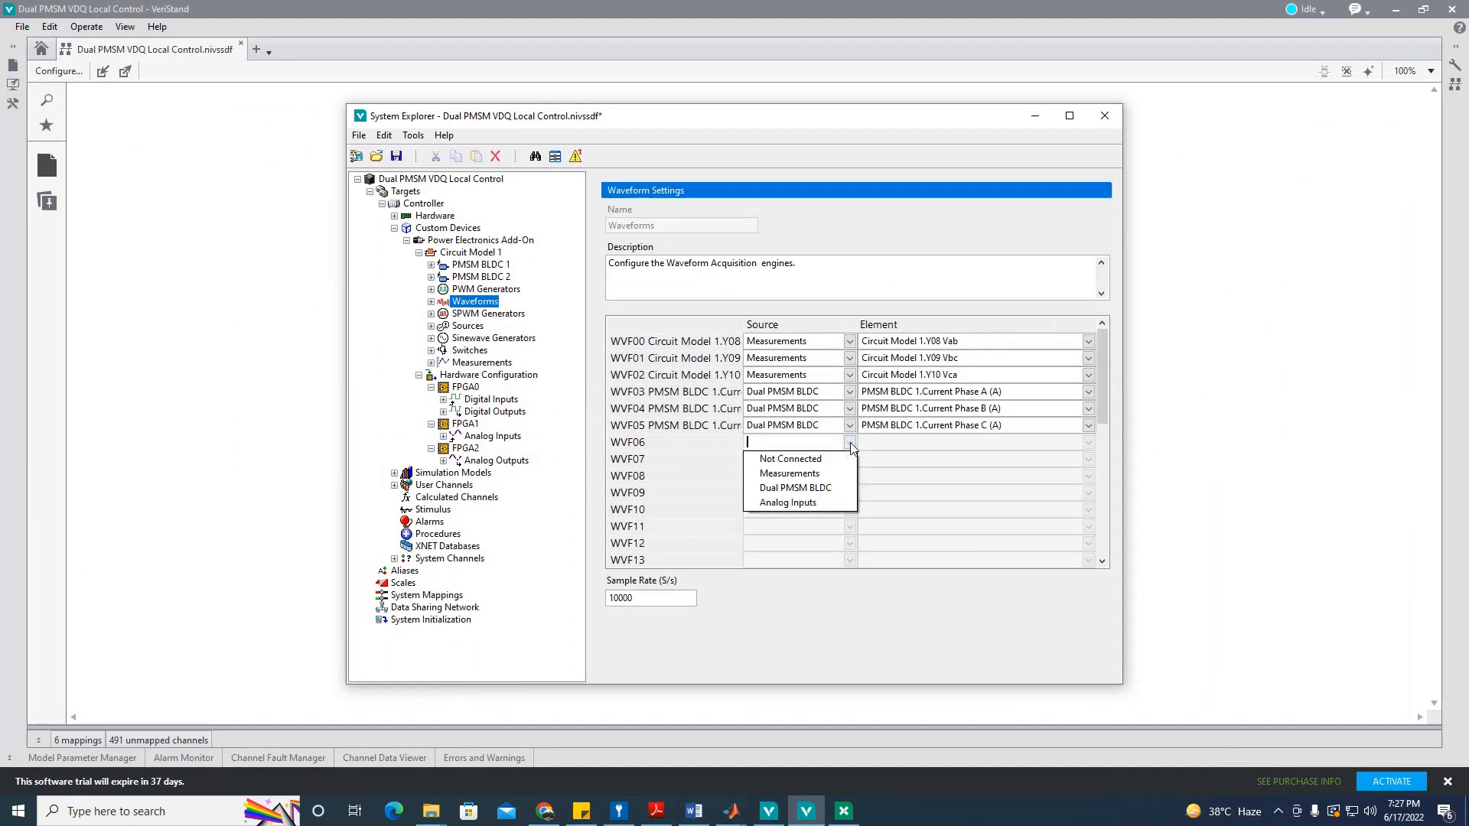
pyautogui.click(837, 491)
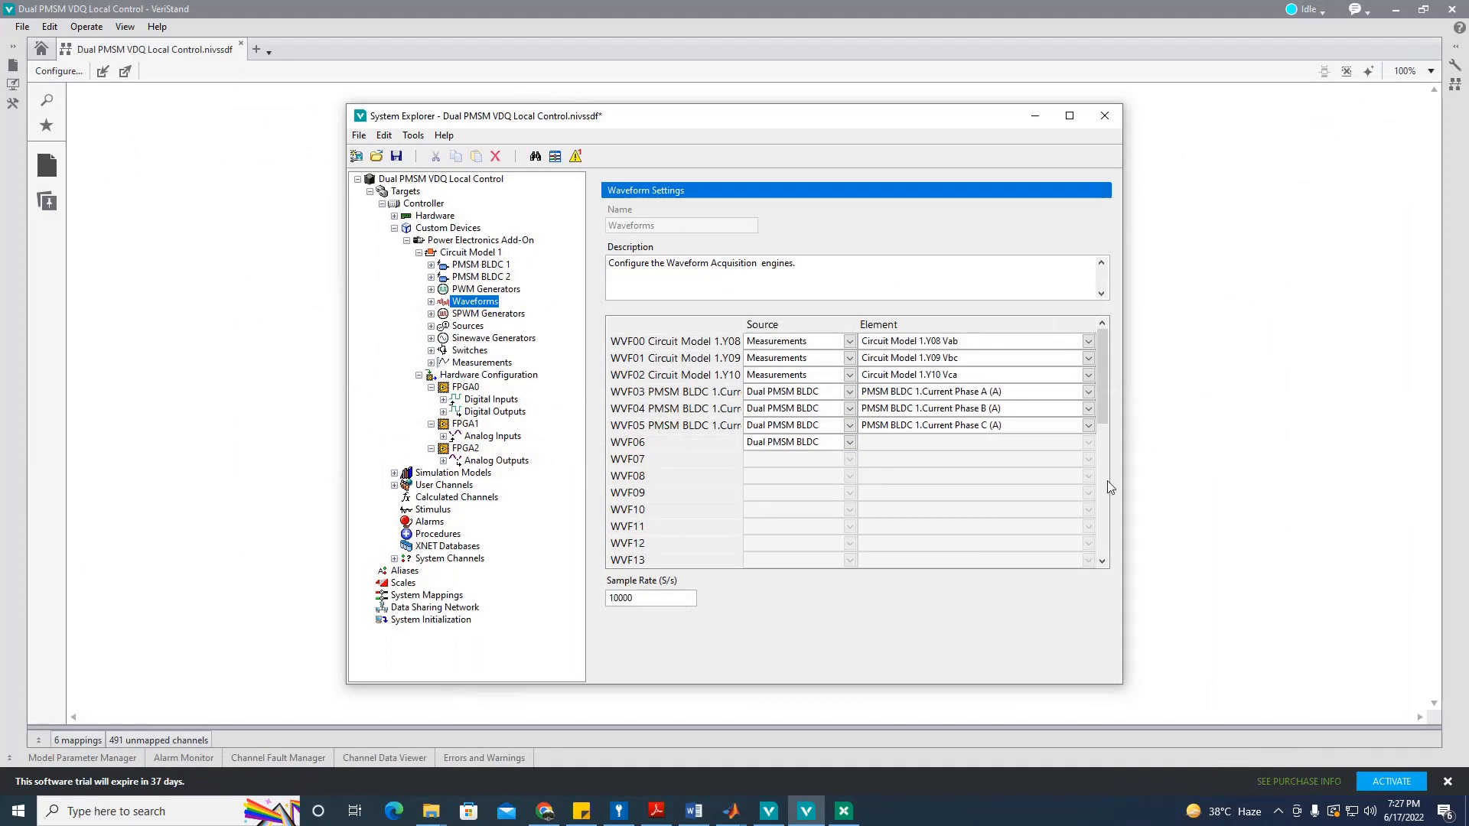
pyautogui.click(1087, 443)
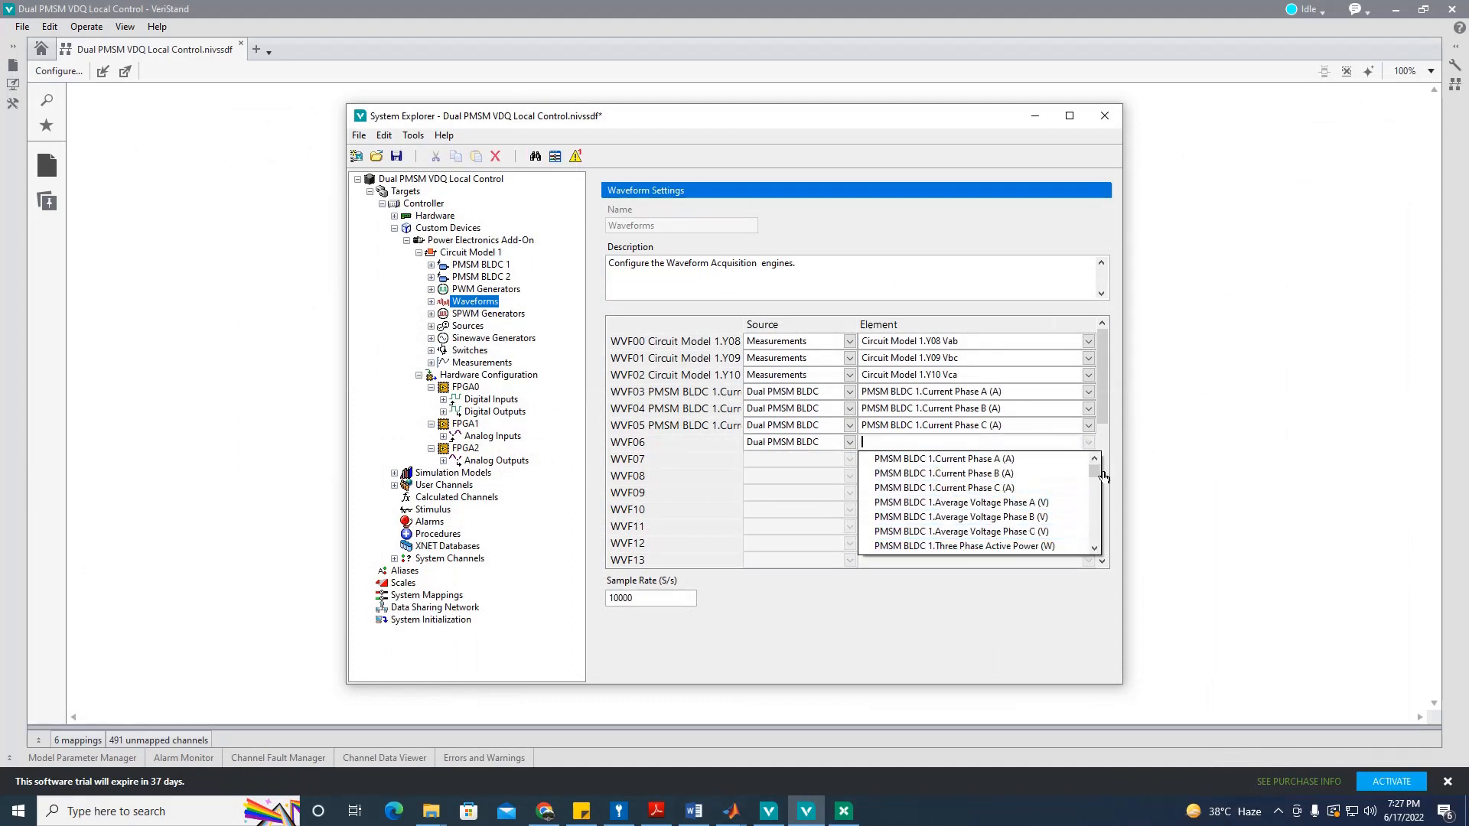
pyautogui.moveTo(1094, 473); pyautogui.dragTo(1093, 496)
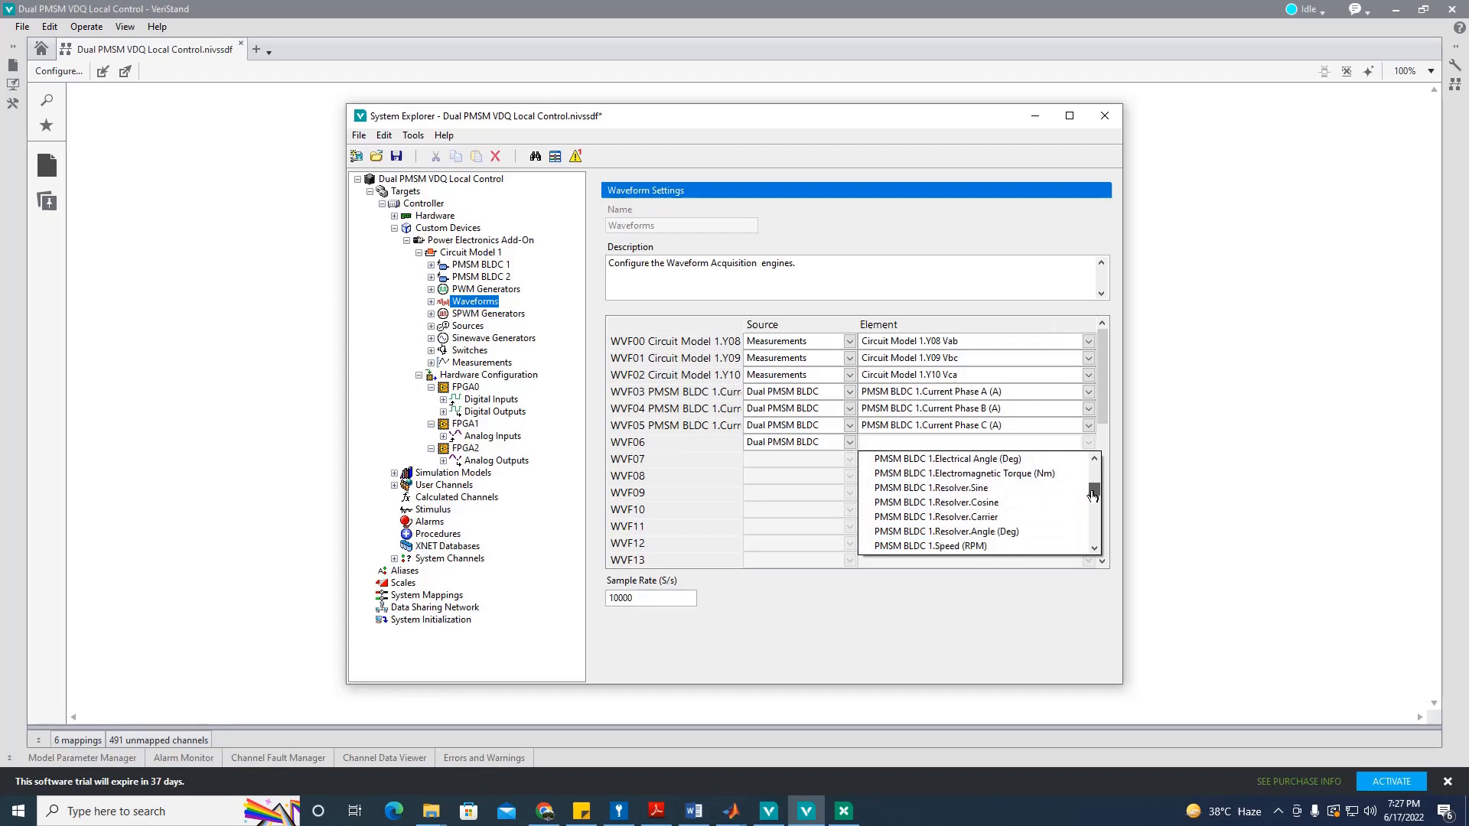
pyautogui.click(994, 546)
# Step: Map WVF07 to PMSM BLDC 1.Electromagnetic Torque (Nm) and compare against Word's reference table
pyautogui.click(849, 460)
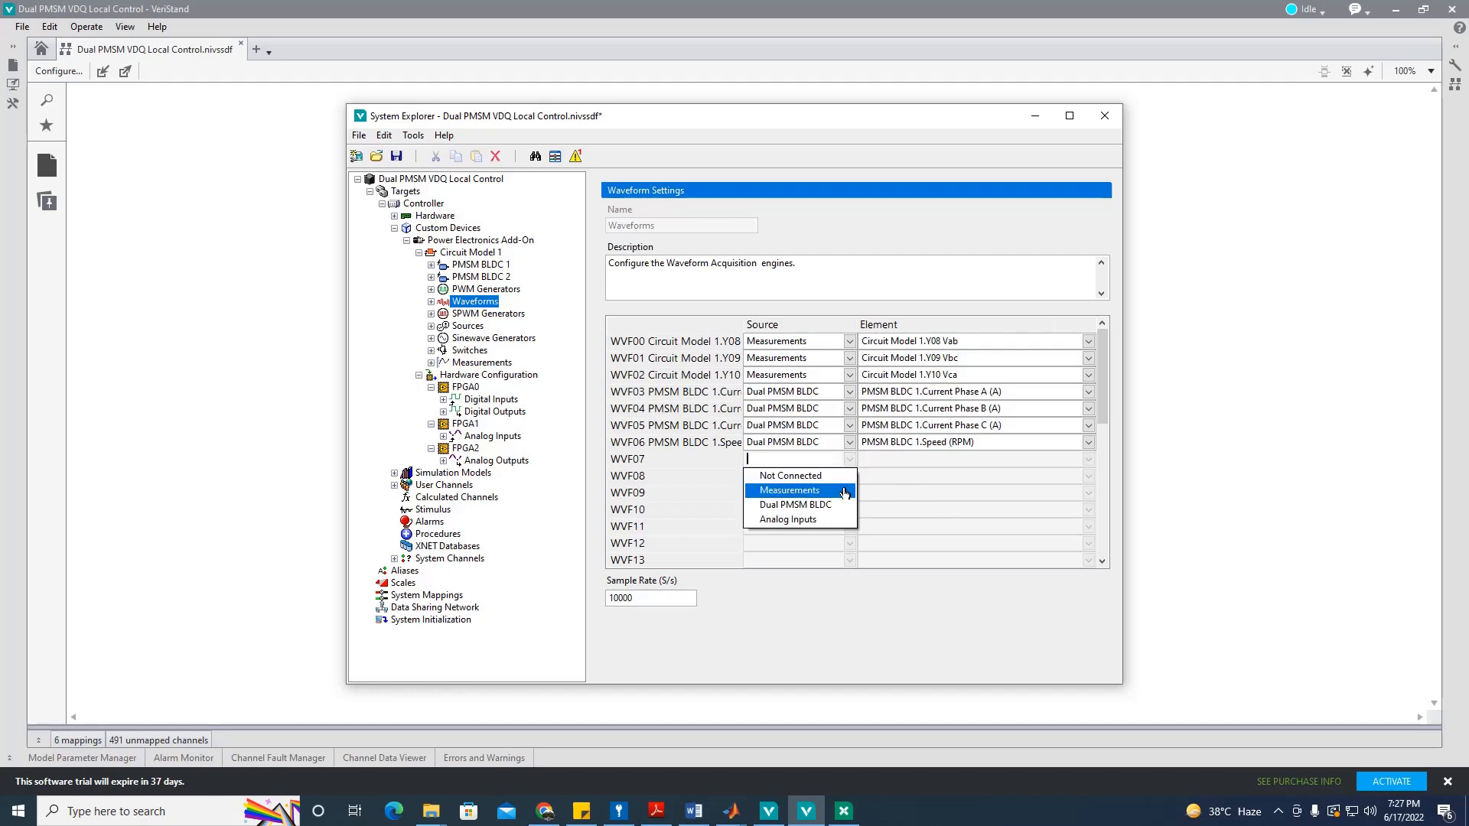
pyautogui.click(820, 505)
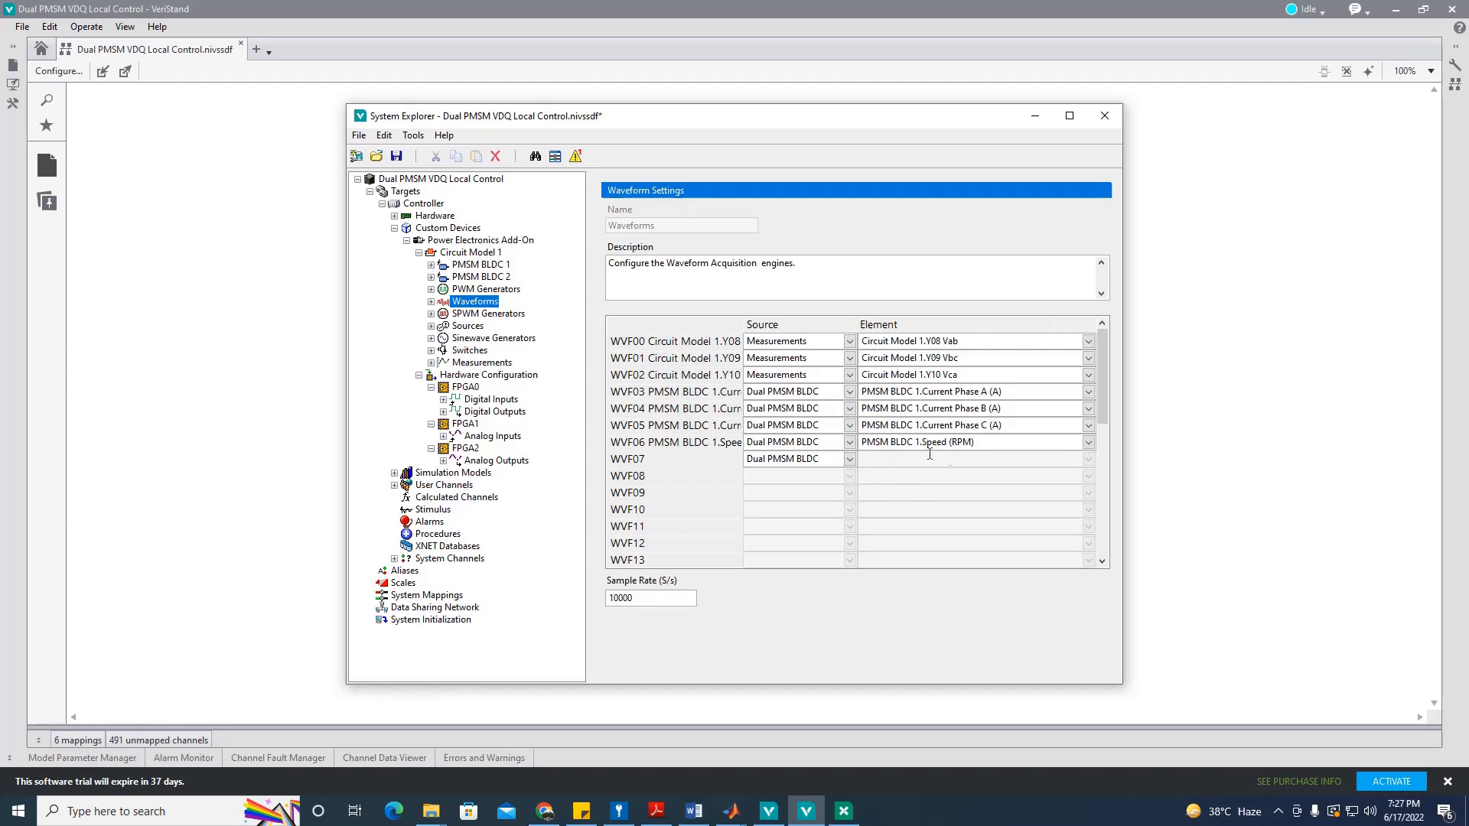
pyautogui.click(1089, 461)
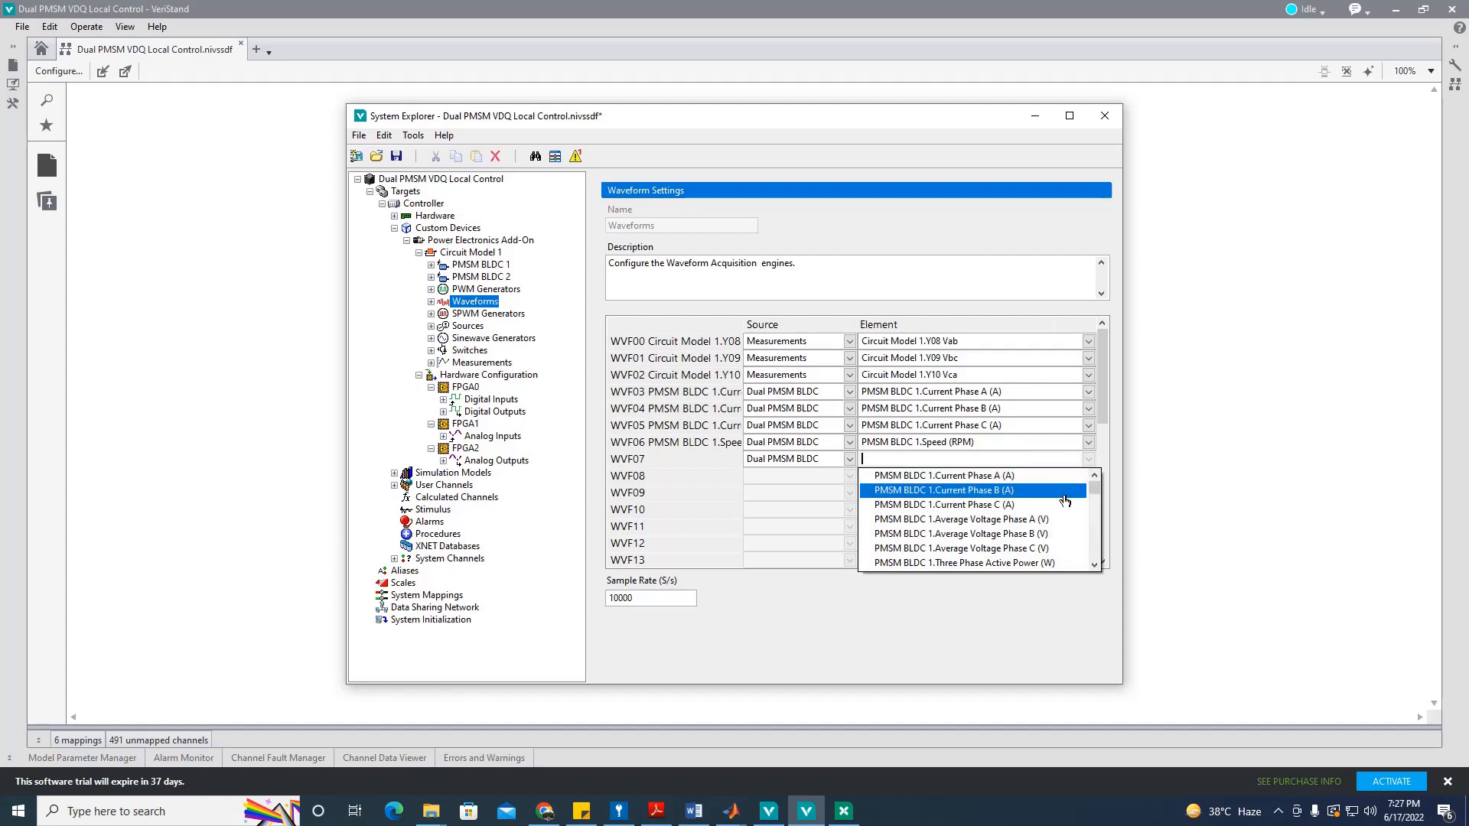
pyautogui.moveTo(1093, 493); pyautogui.dragTo(1084, 543)
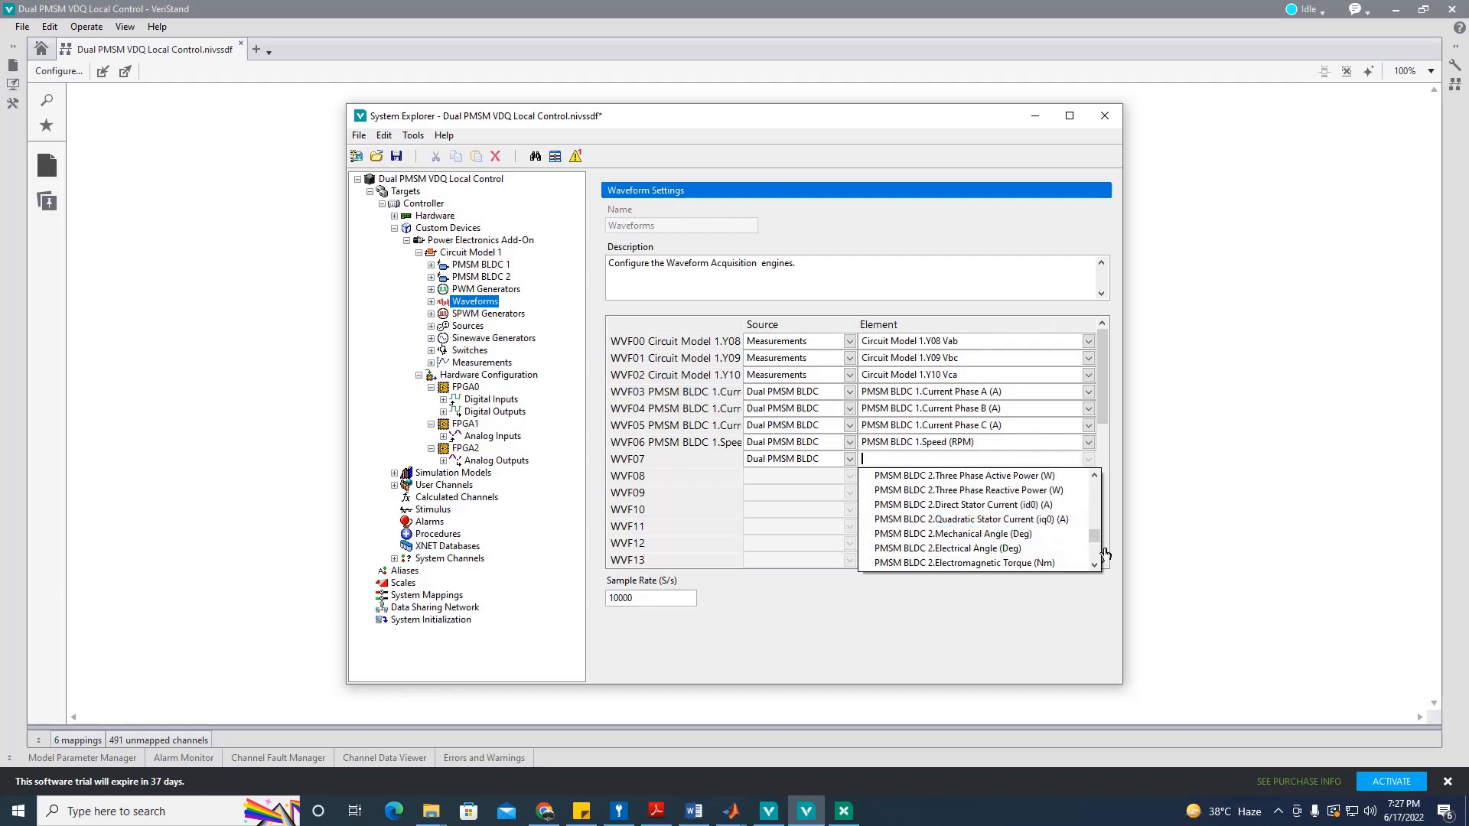
pyautogui.moveTo(1095, 542); pyautogui.dragTo(1095, 518)
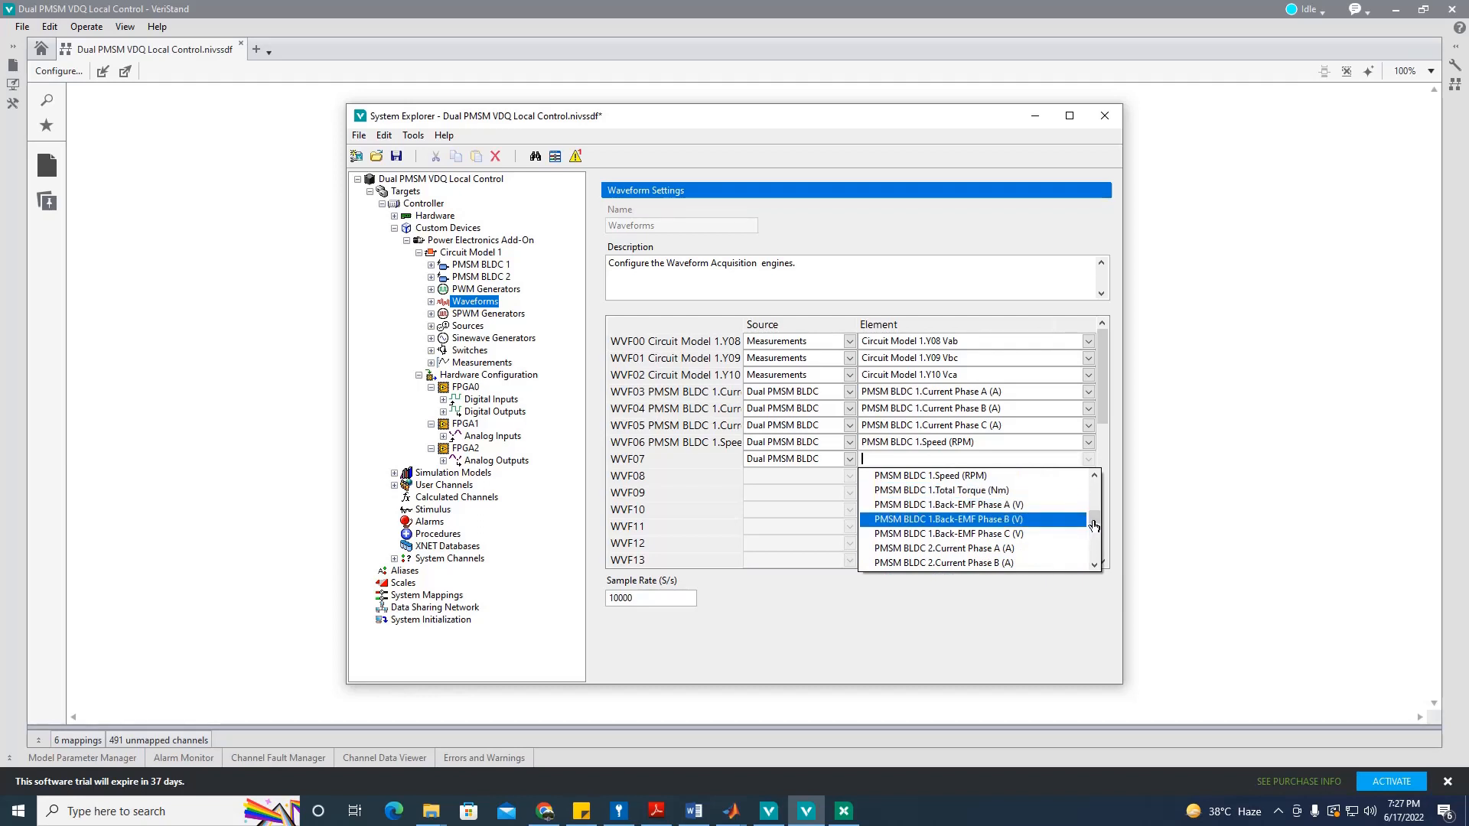
pyautogui.moveTo(1095, 526); pyautogui.dragTo(1094, 515)
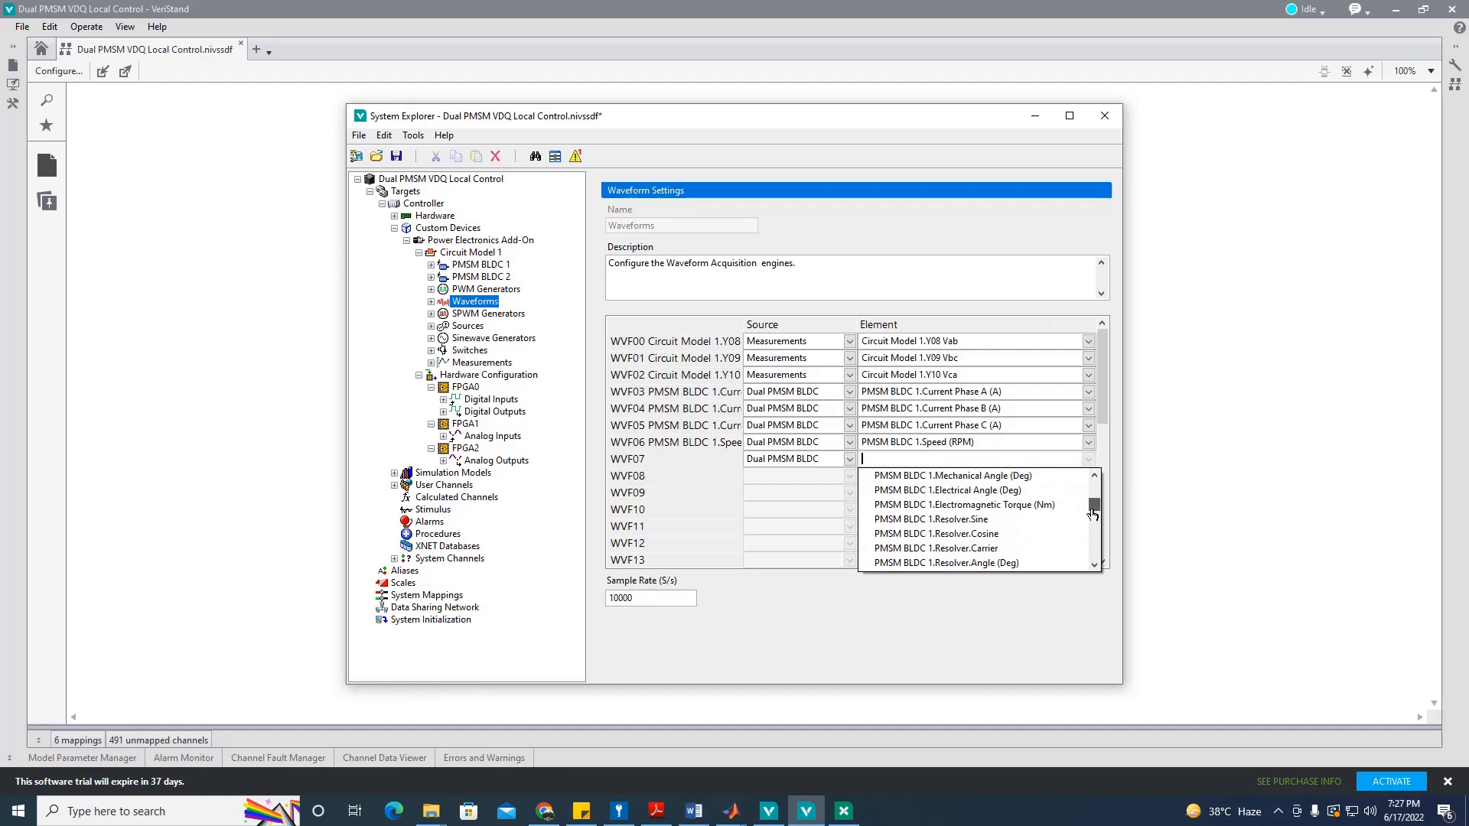
pyautogui.click(1060, 505)
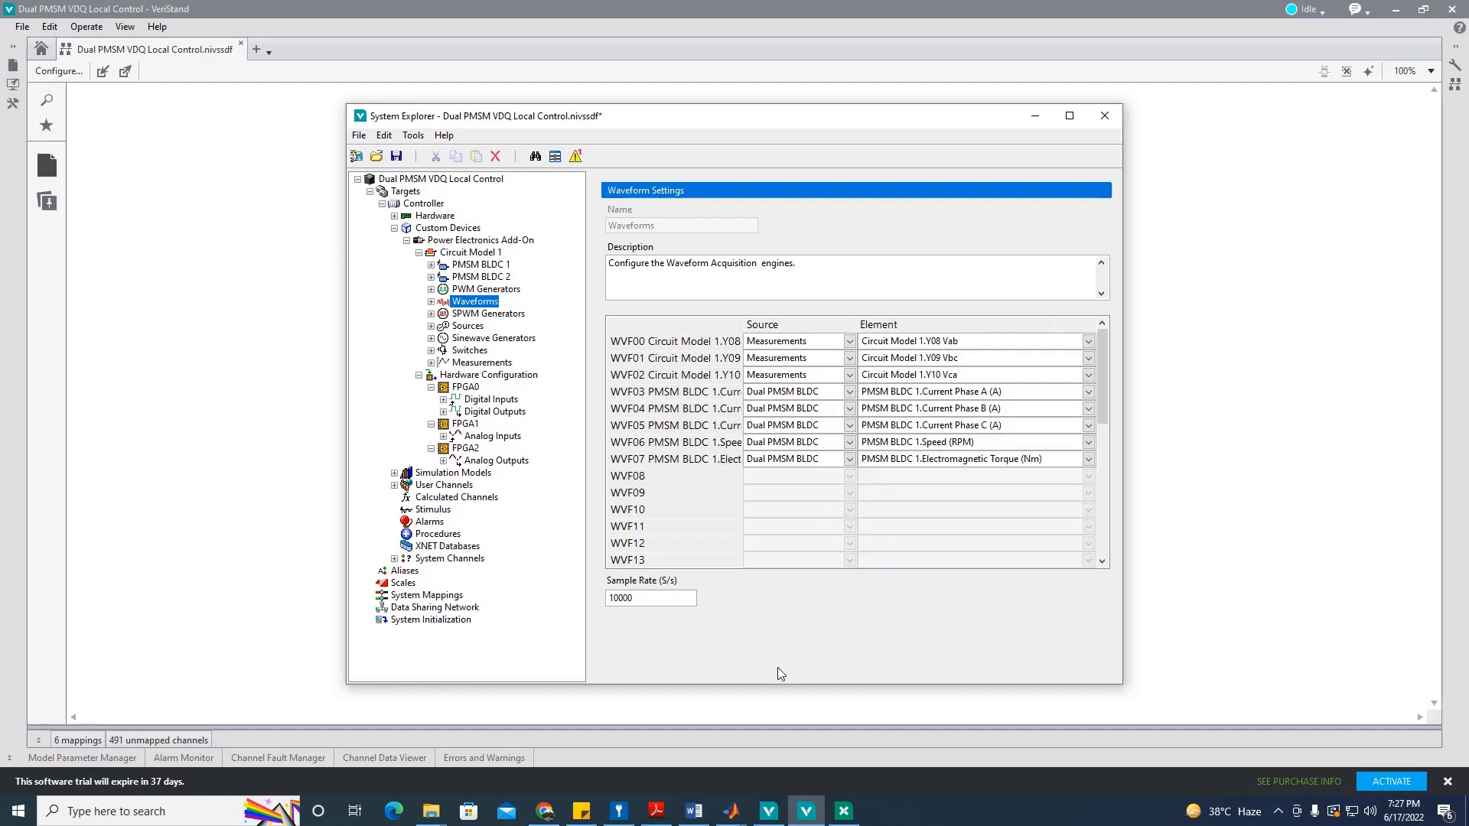
pyautogui.click(694, 812)
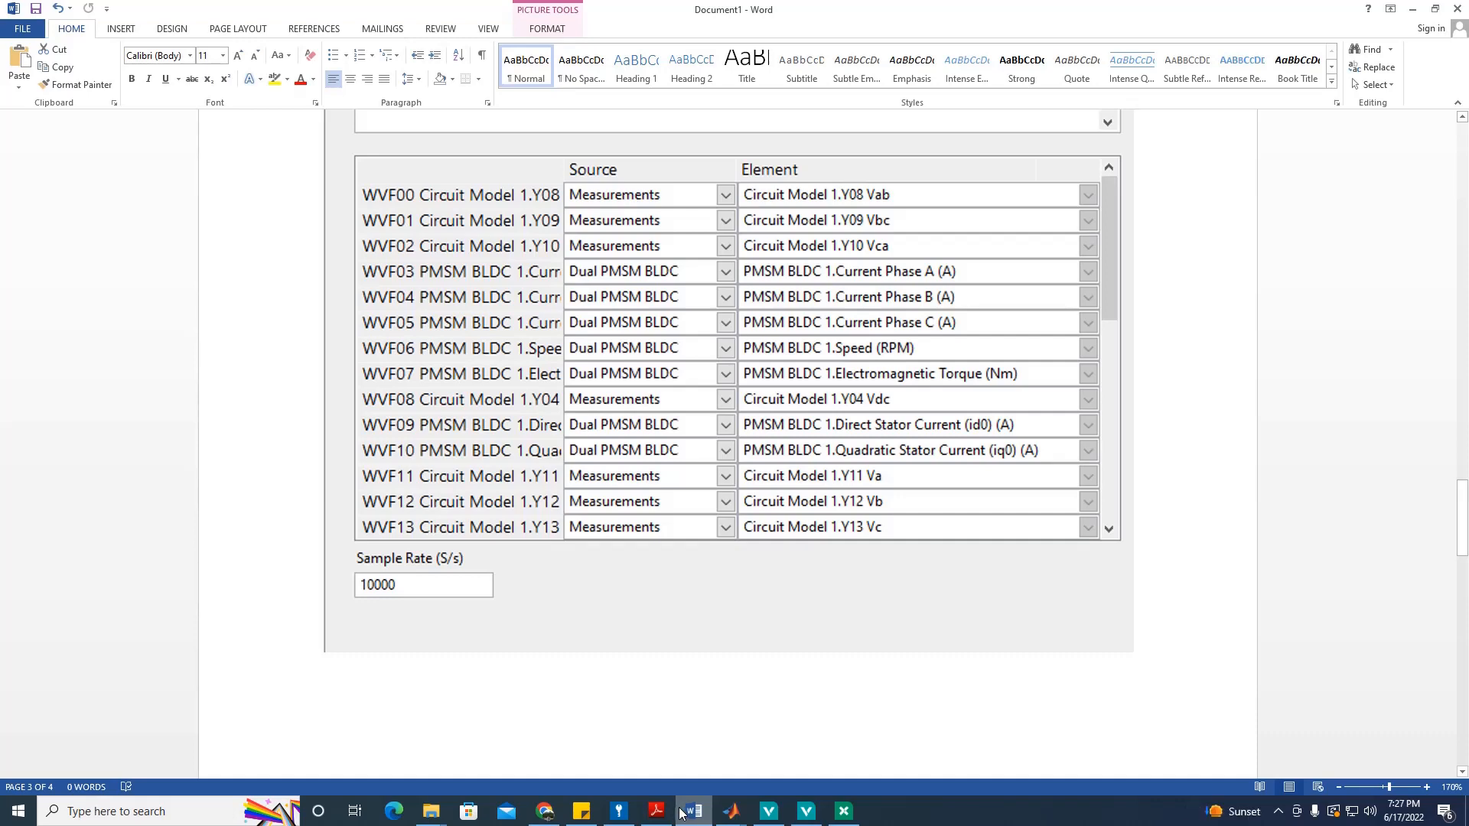
# Step: Set the Source of both WVF08 and WVF09 to Dual PMSM BLDC
pyautogui.click(679, 813)
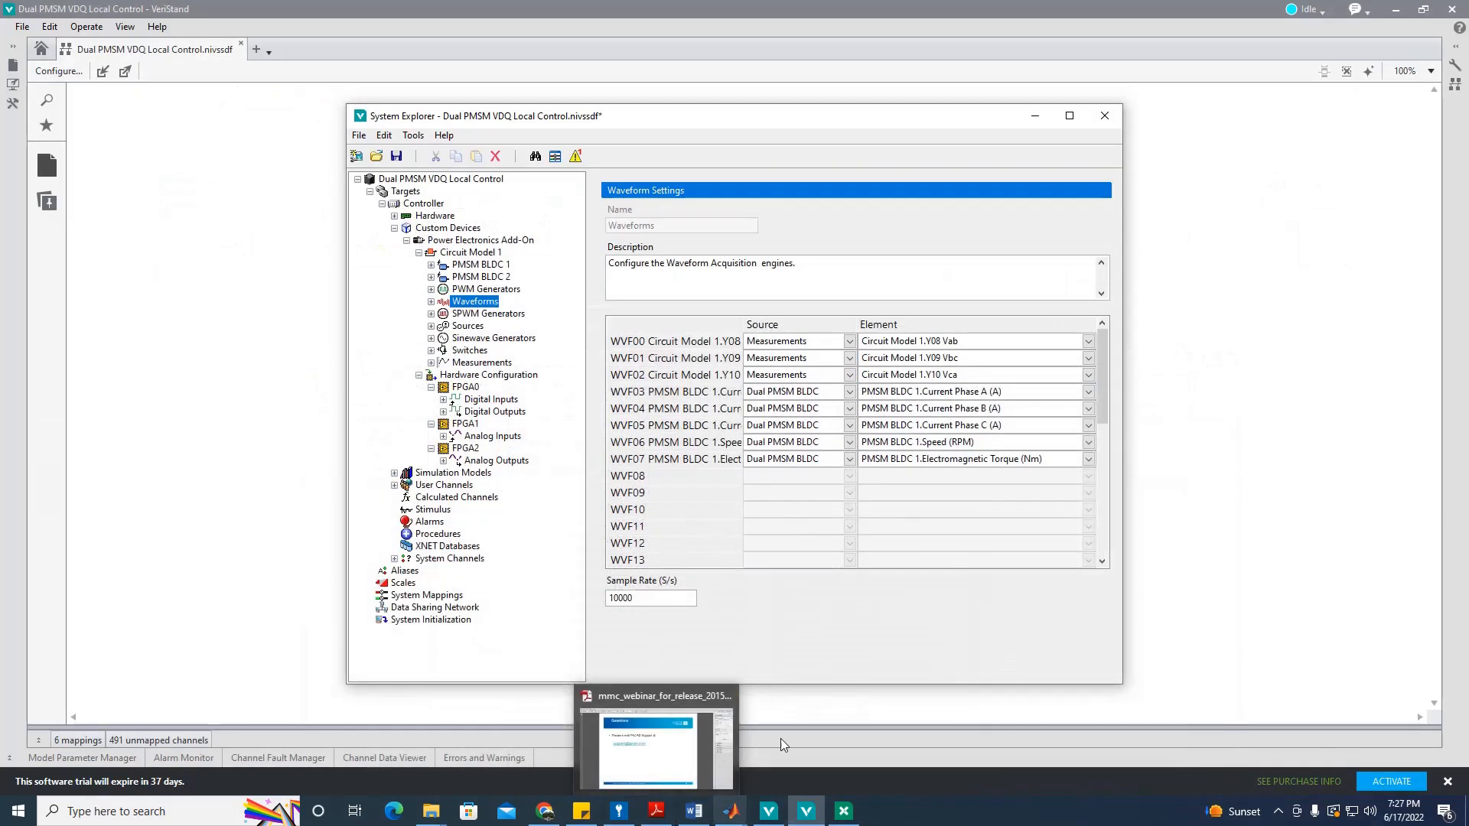
pyautogui.click(839, 472)
pyautogui.click(839, 472)
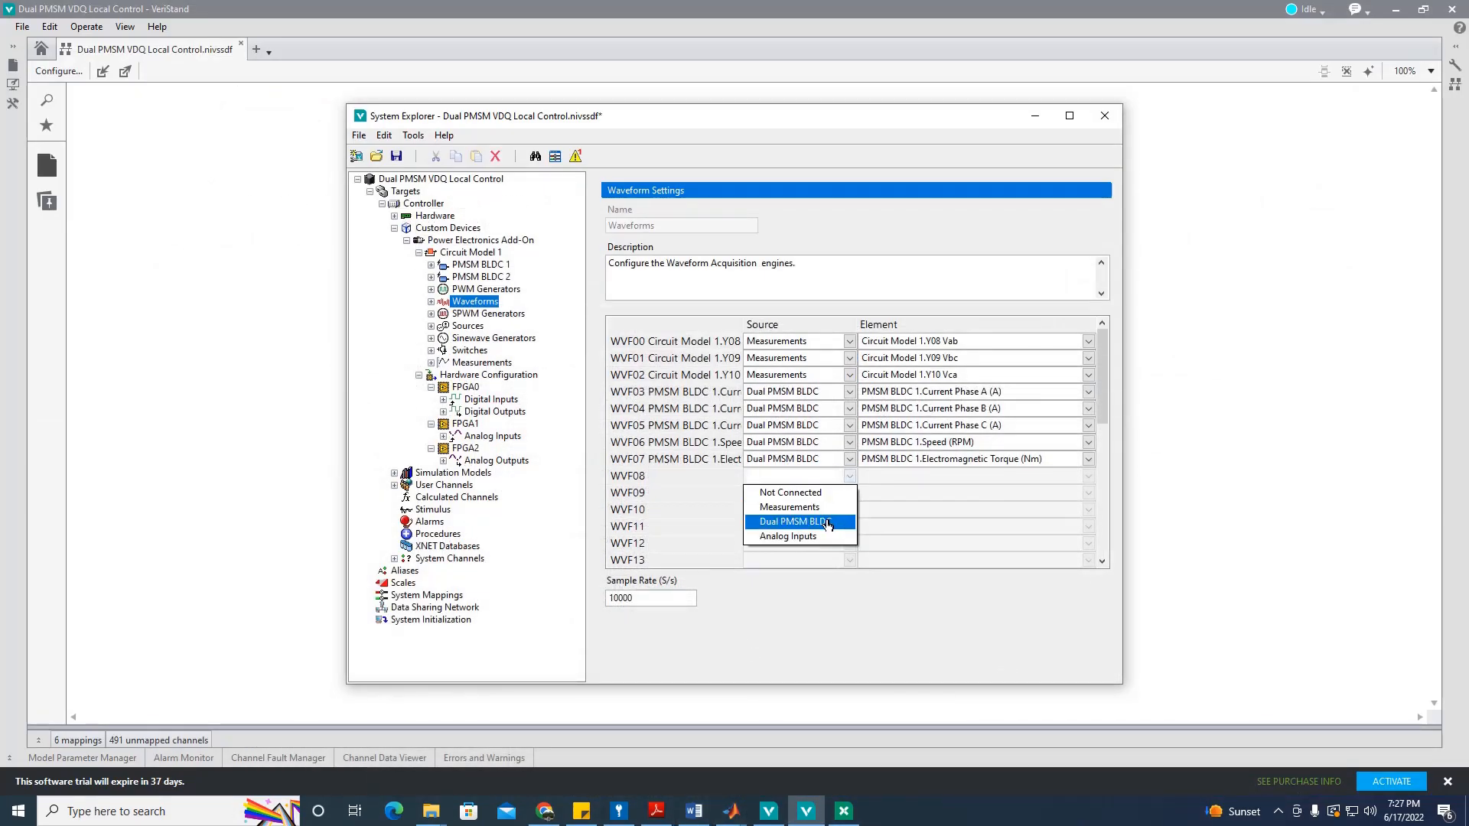
pyautogui.click(828, 524)
pyautogui.click(834, 492)
pyautogui.click(833, 539)
# Step: Pick Direct Stator Current (id0) for WVF08 and Quadratic Stator Current (iq0) for WVF09
pyautogui.click(1087, 476)
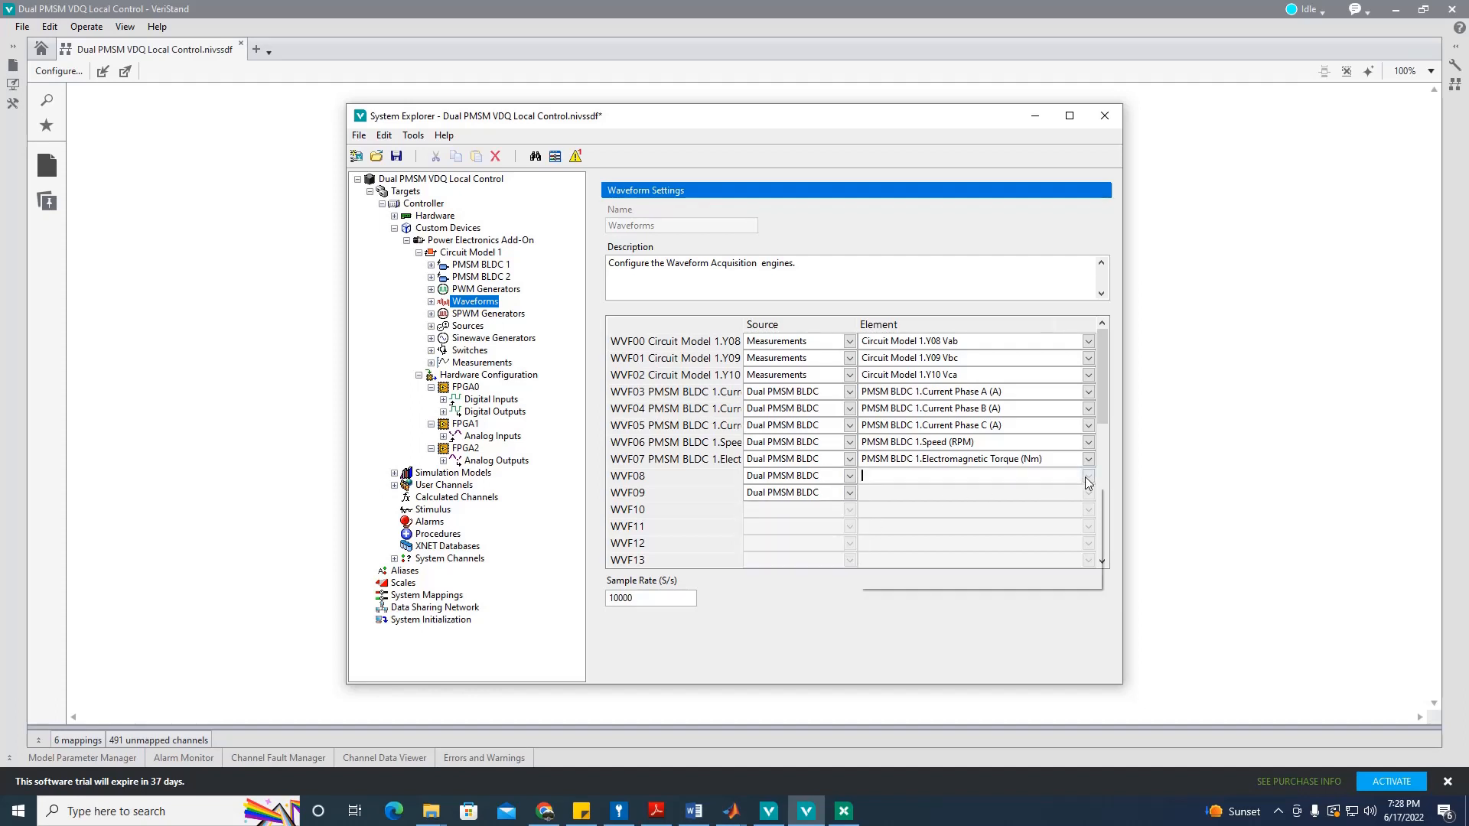
pyautogui.moveTo(1096, 507); pyautogui.dragTo(1094, 518)
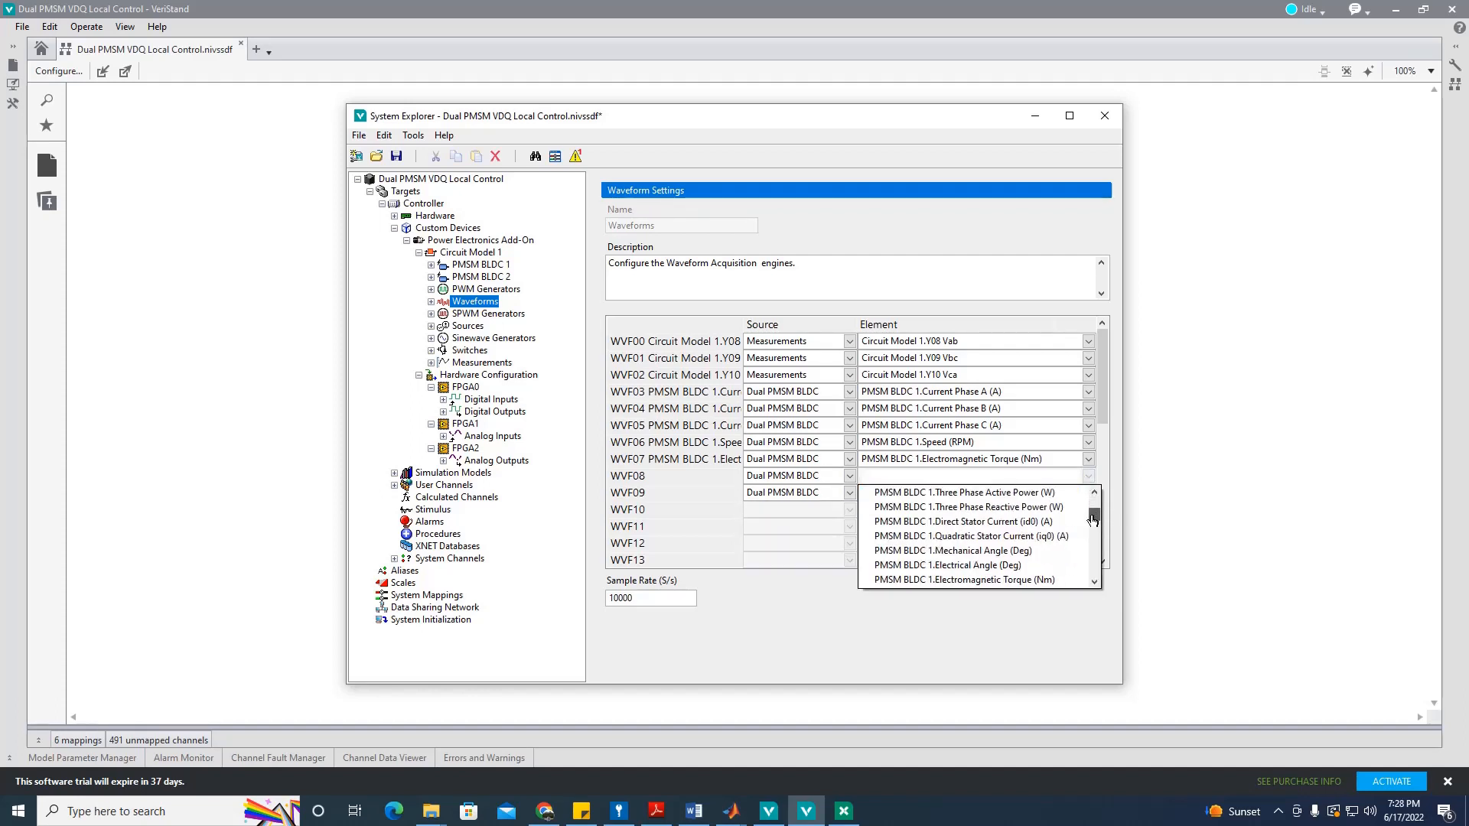
pyautogui.click(1056, 522)
pyautogui.click(1087, 492)
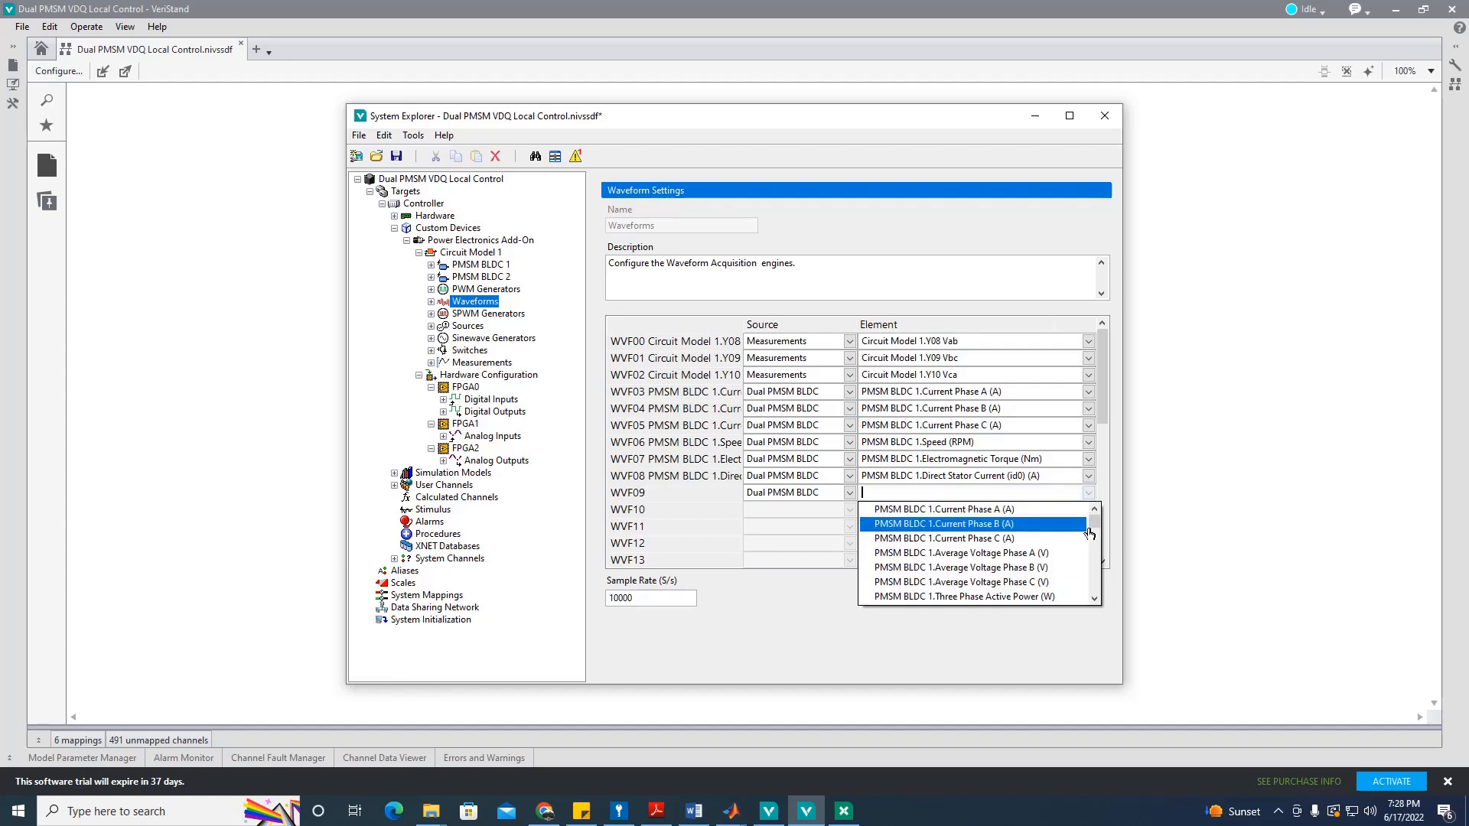
pyautogui.moveTo(1100, 529); pyautogui.dragTo(1099, 541)
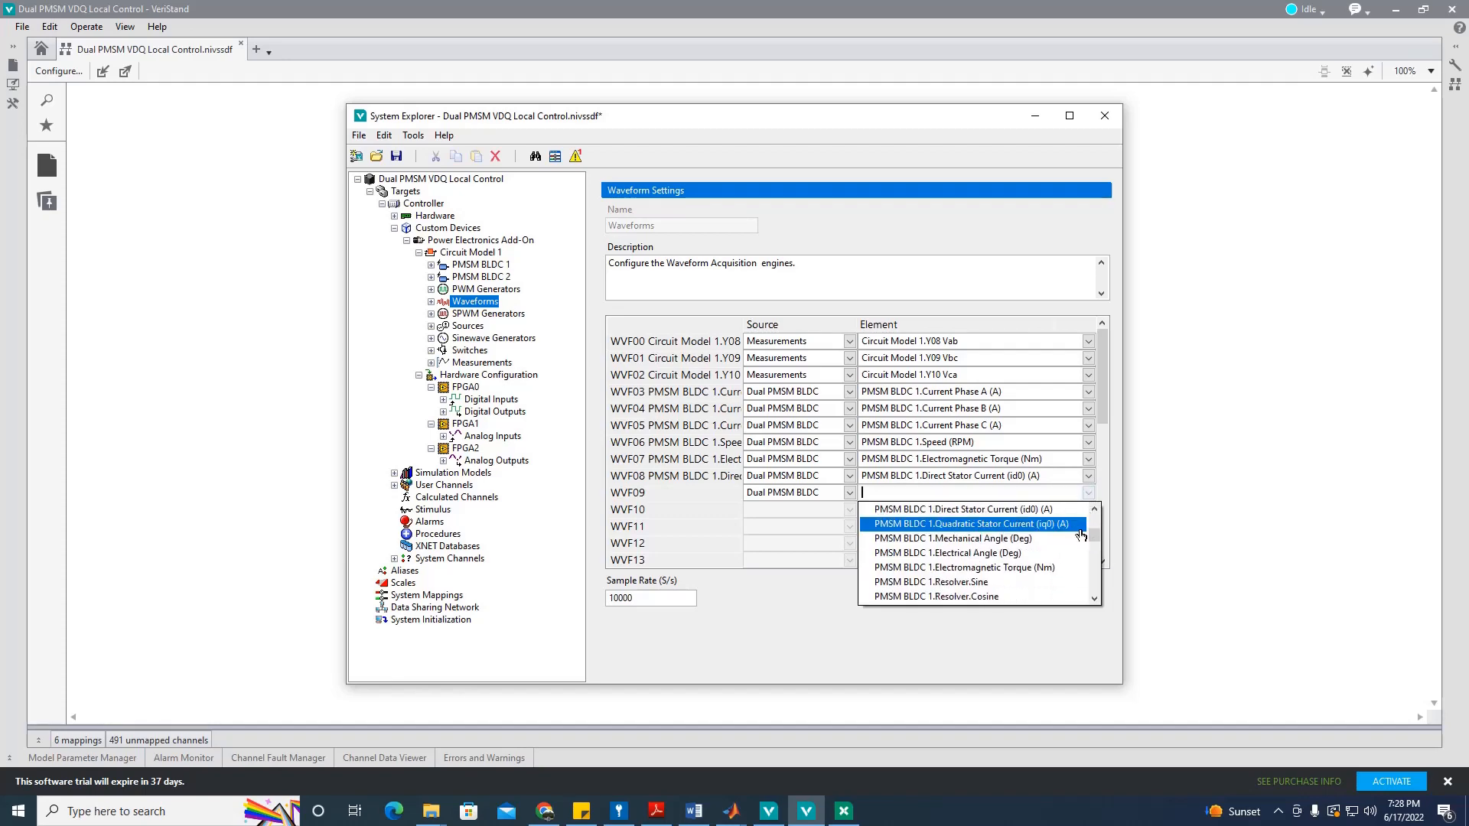
pyautogui.click(1070, 524)
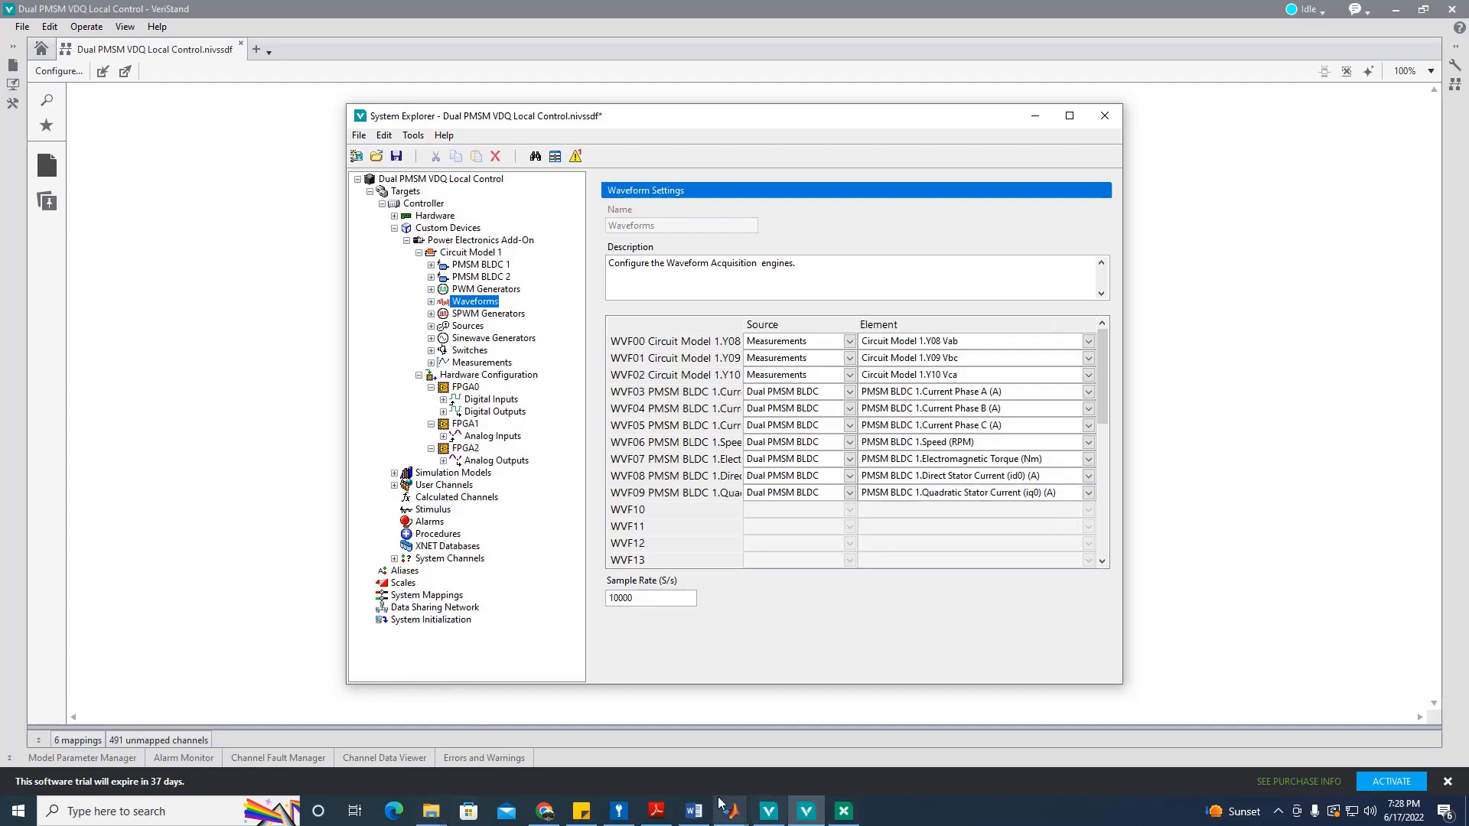
# Step: Check the settings against the reference waveform table in Word, then save the system definition
pyautogui.click(693, 811)
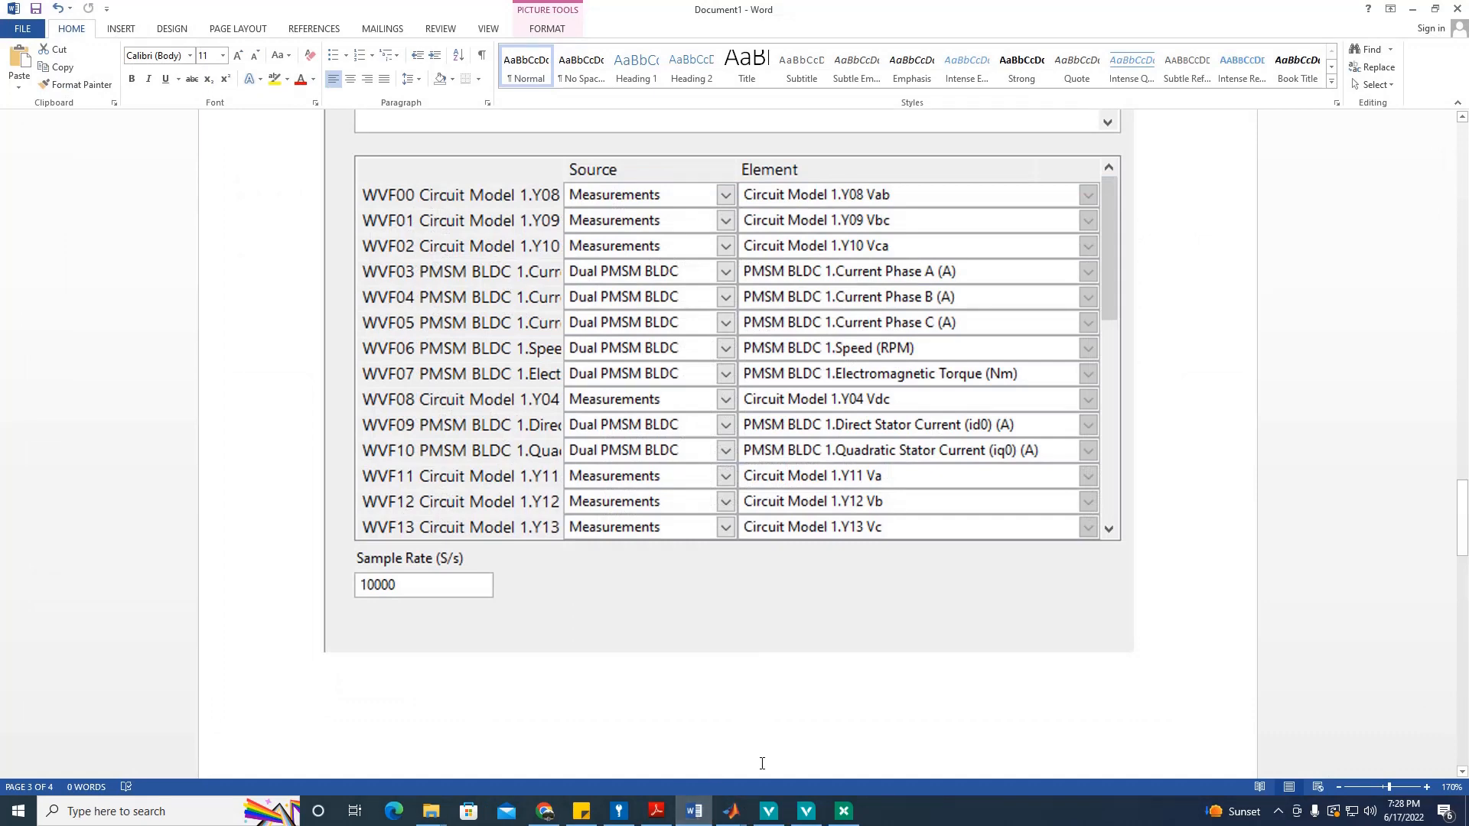
pyautogui.click(694, 811)
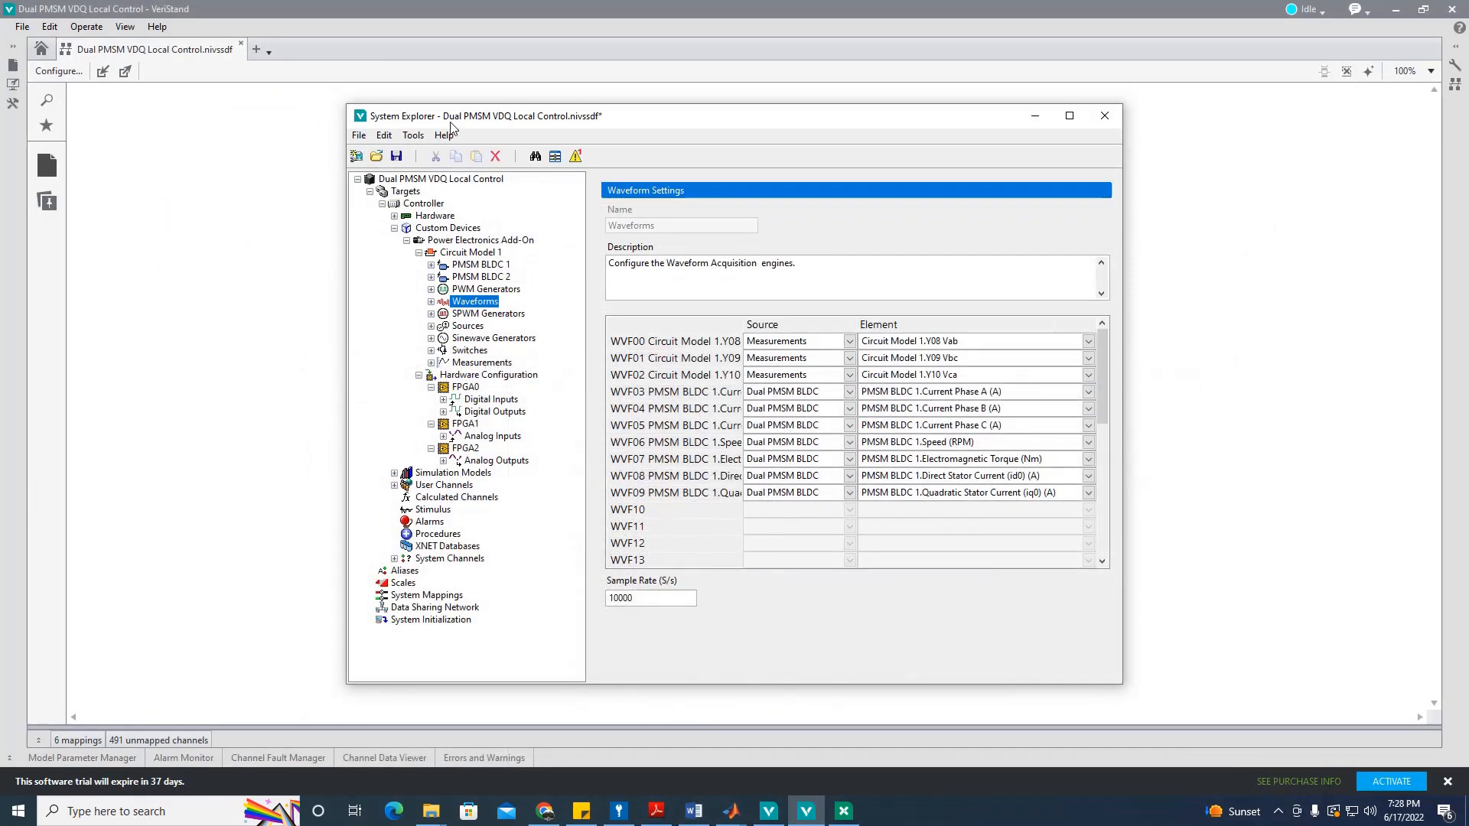
pyautogui.click(396, 156)
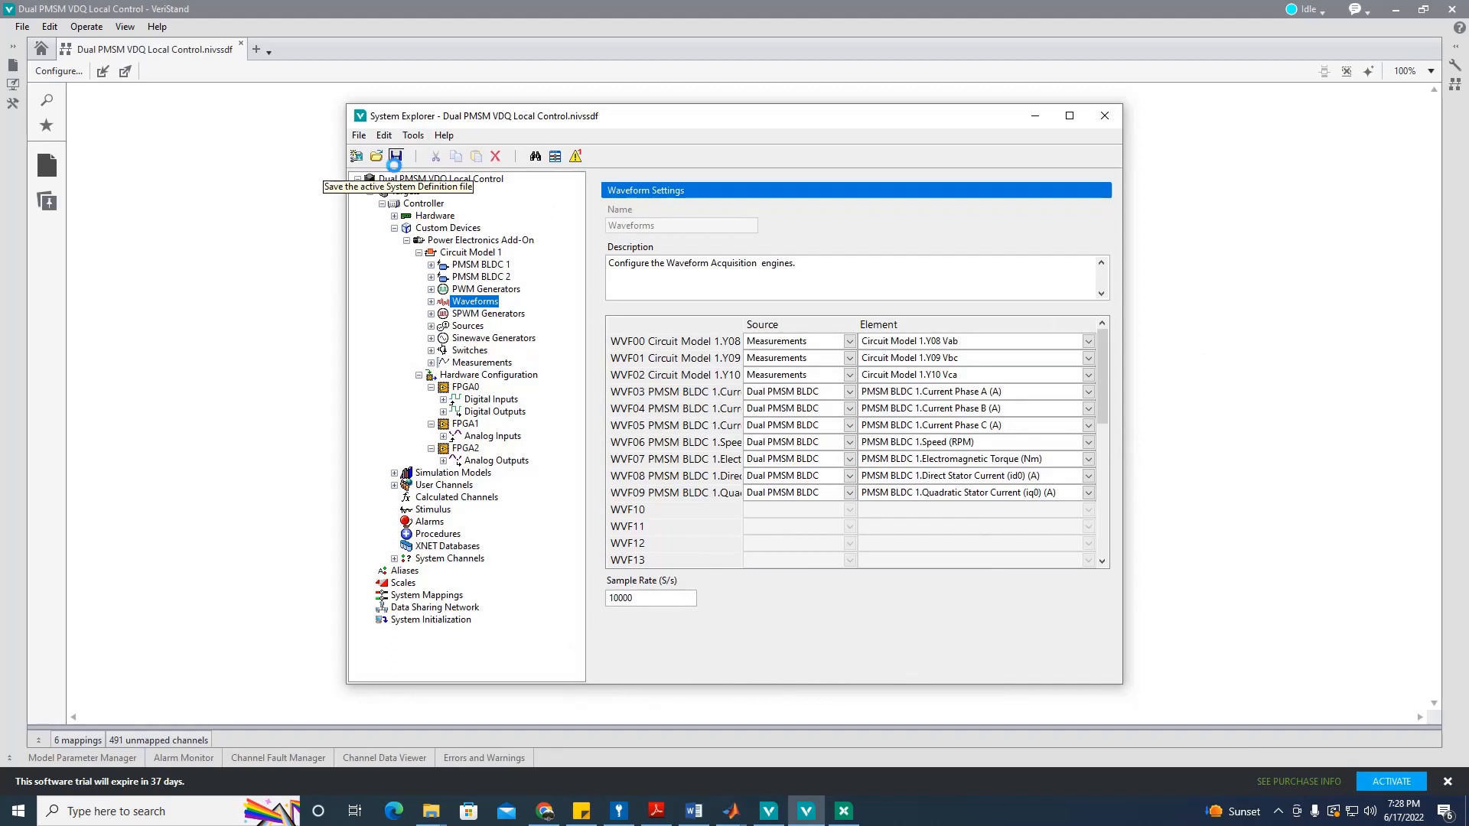
# Step: Save the system definition again and close the System Explorer editor
pyautogui.click(394, 157)
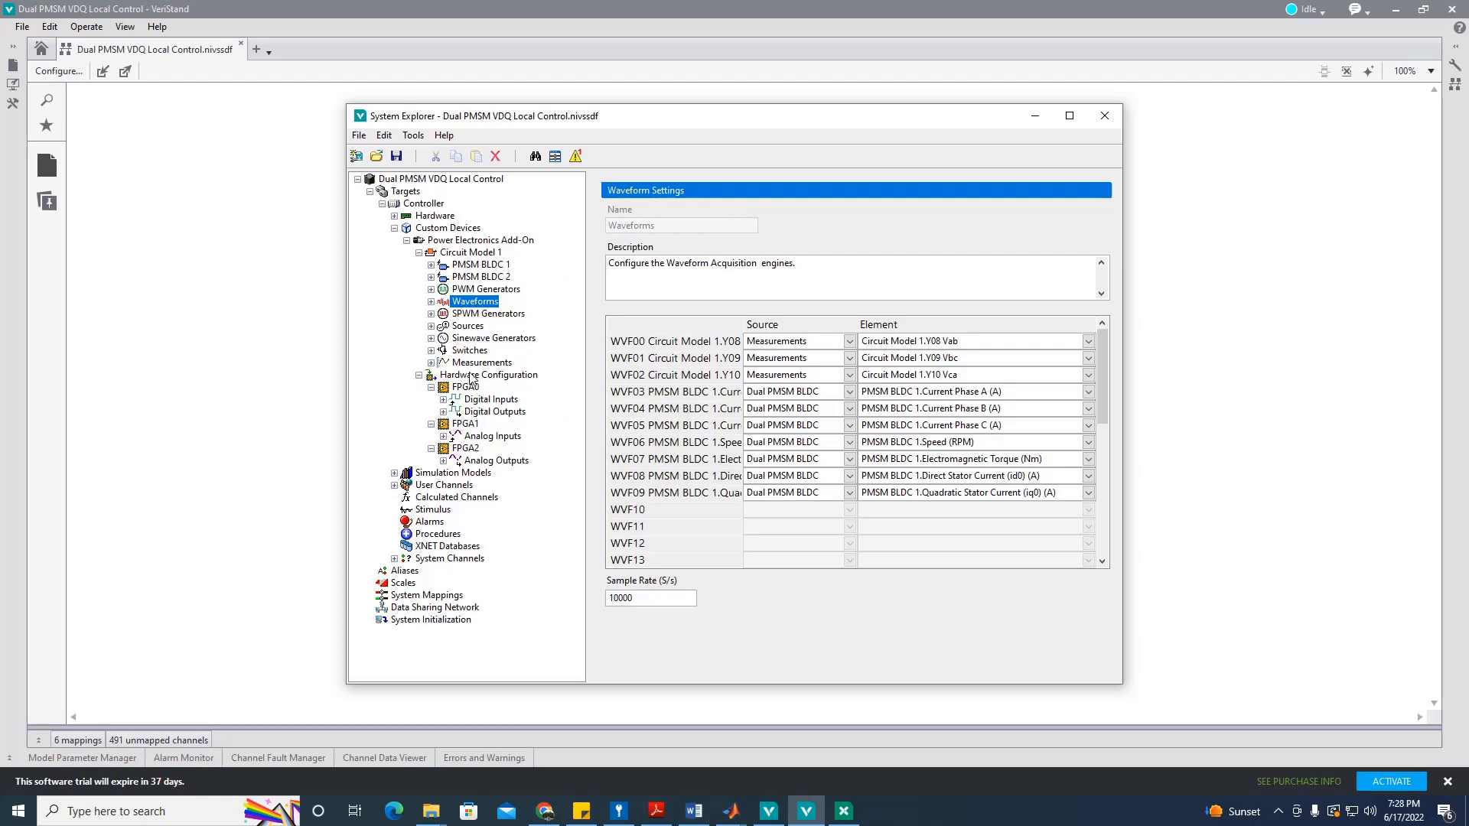
pyautogui.click(396, 157)
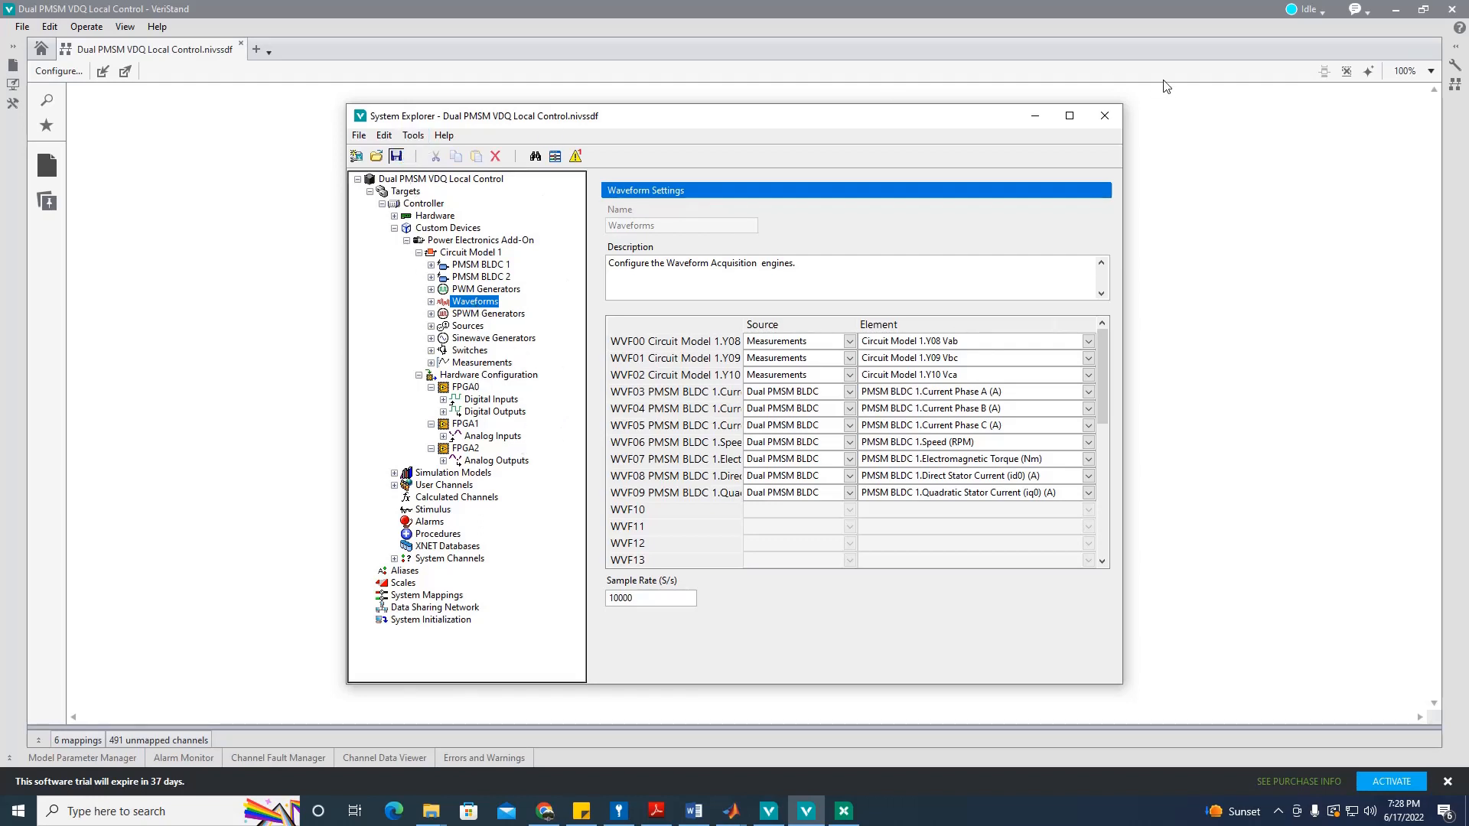
pyautogui.click(1116, 116)
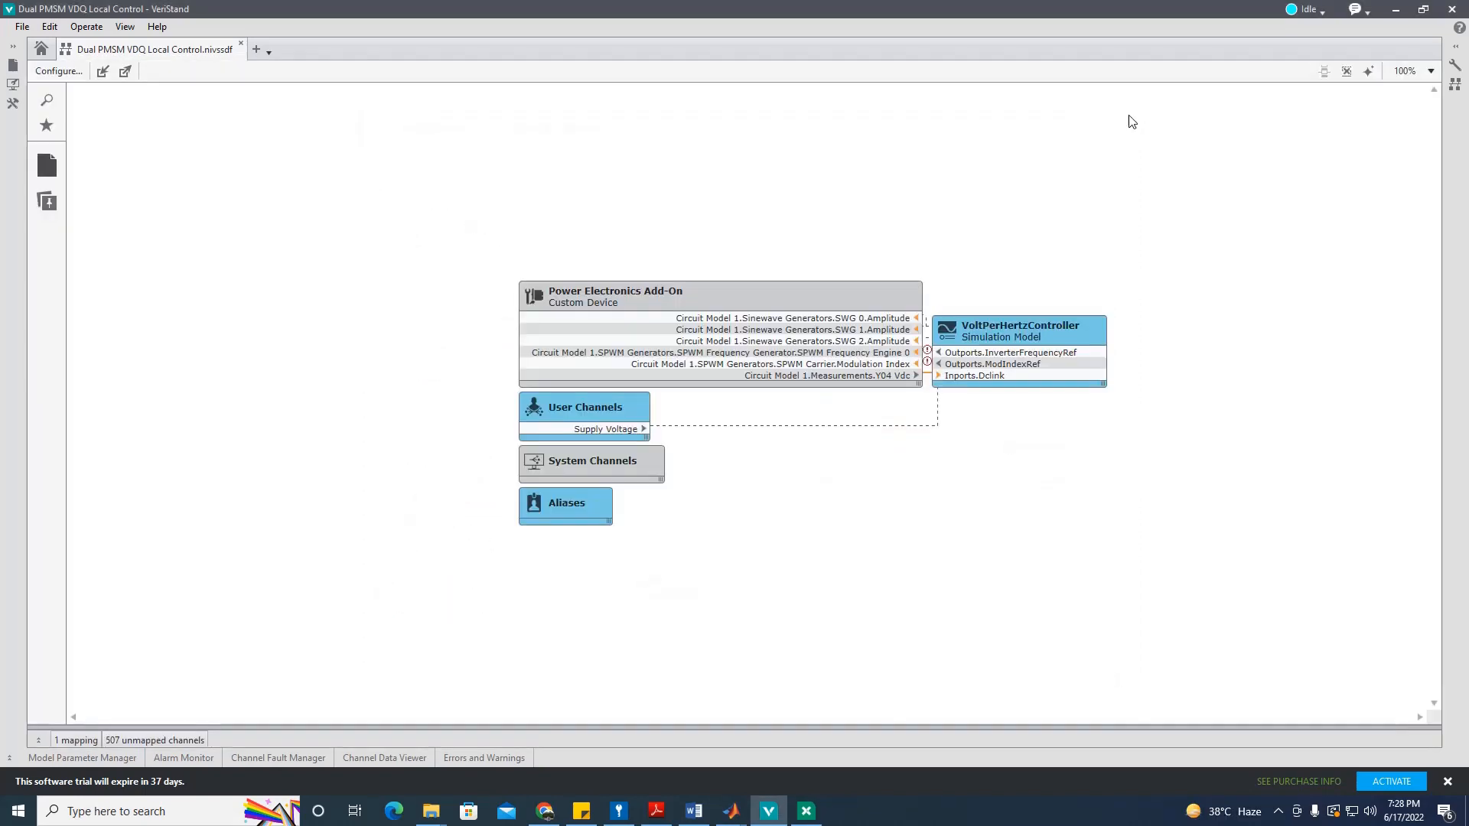
# Step: Reopen the system definition editor and bring the Circuit Model folder window forward
pyautogui.click(73, 72)
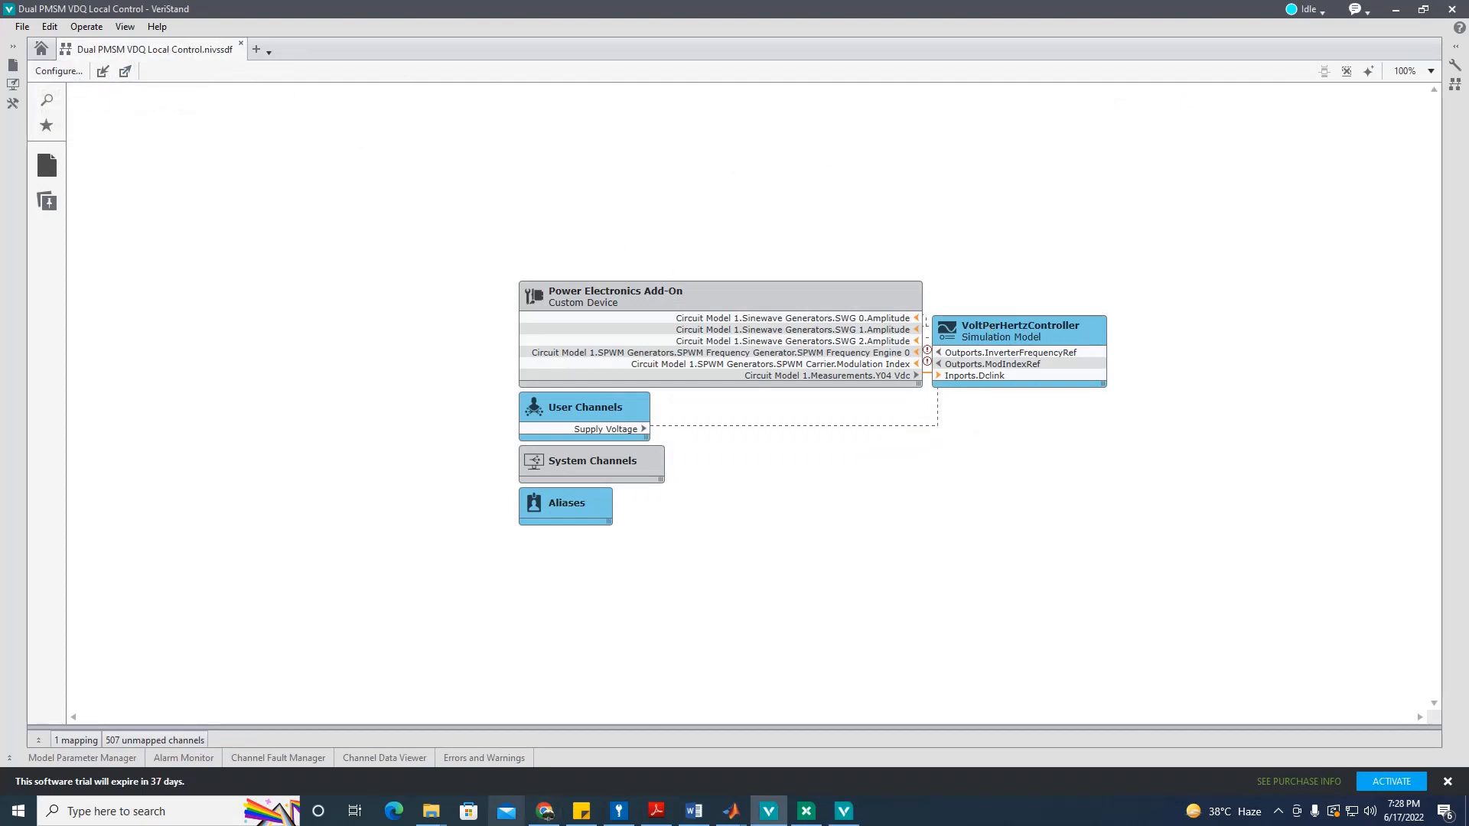
pyautogui.moveTo(431, 811)
pyautogui.click(624, 759)
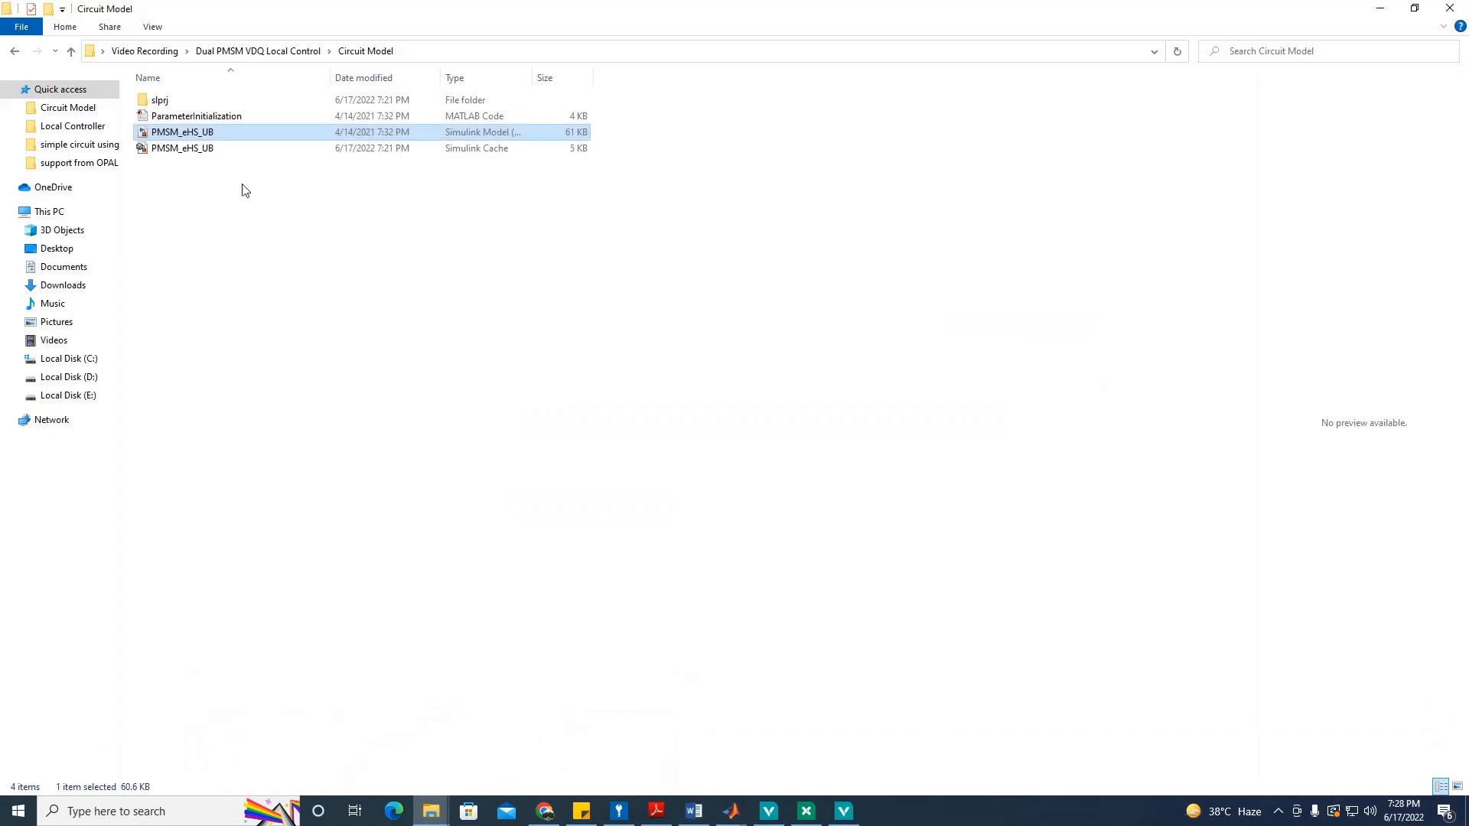
# Step: From the Dual PMSM VDQ Local Control folder, open Local Controller's VoltPerHertzController model and maximise its diagram
pyautogui.click(245, 52)
pyautogui.doubleClick(210, 115)
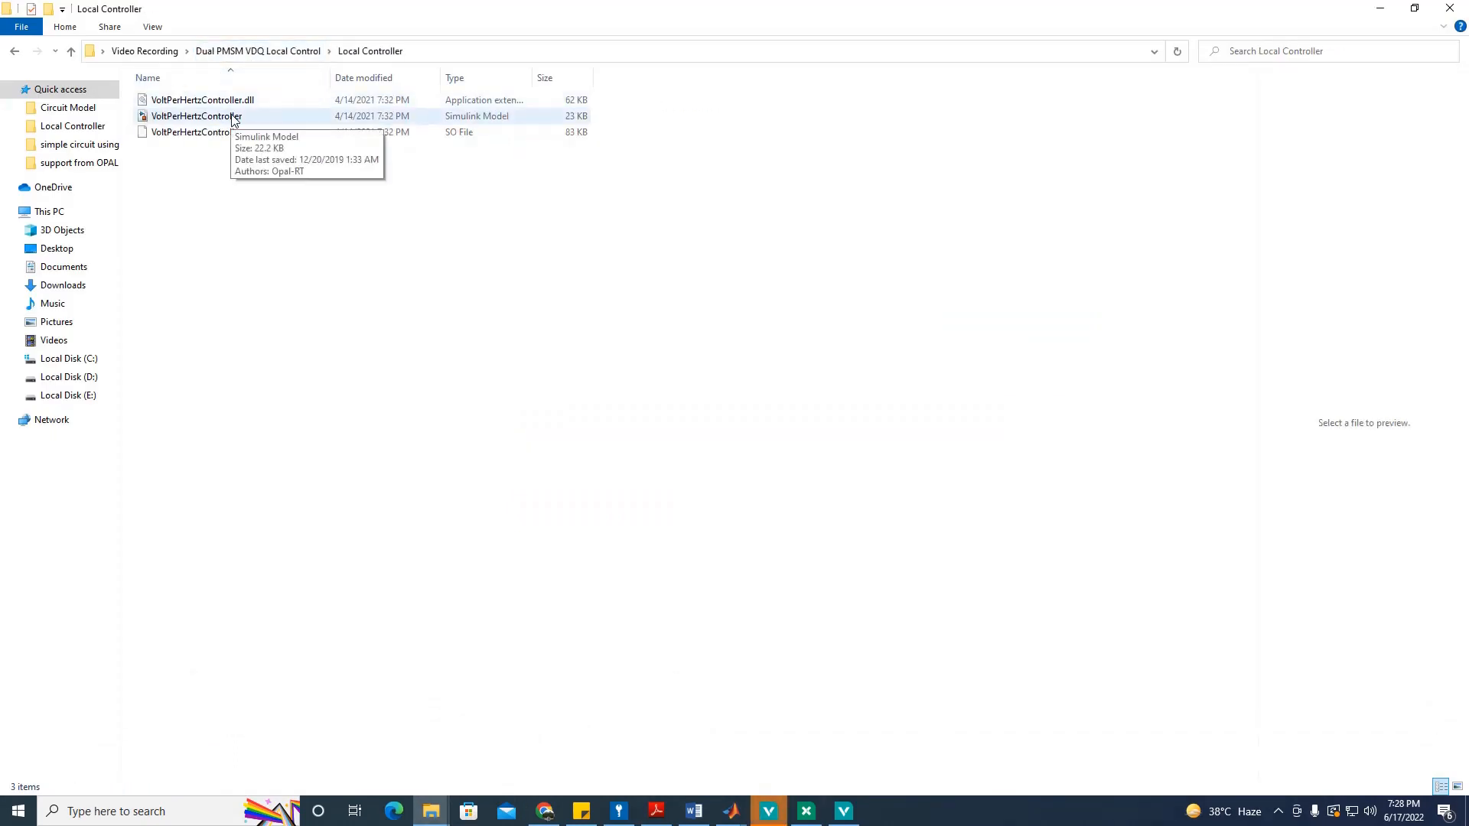
pyautogui.click(233, 119)
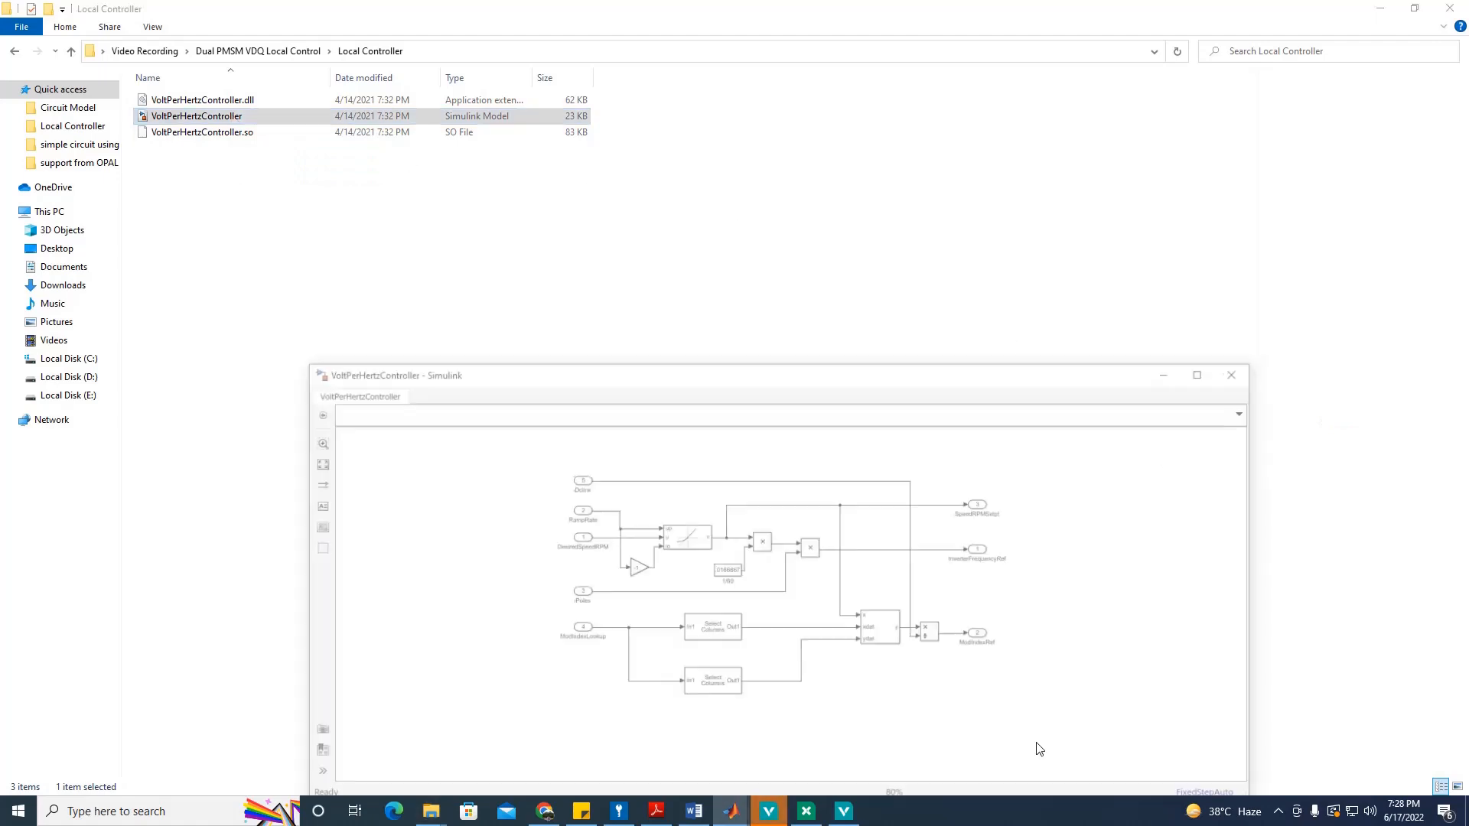
pyautogui.click(1209, 372)
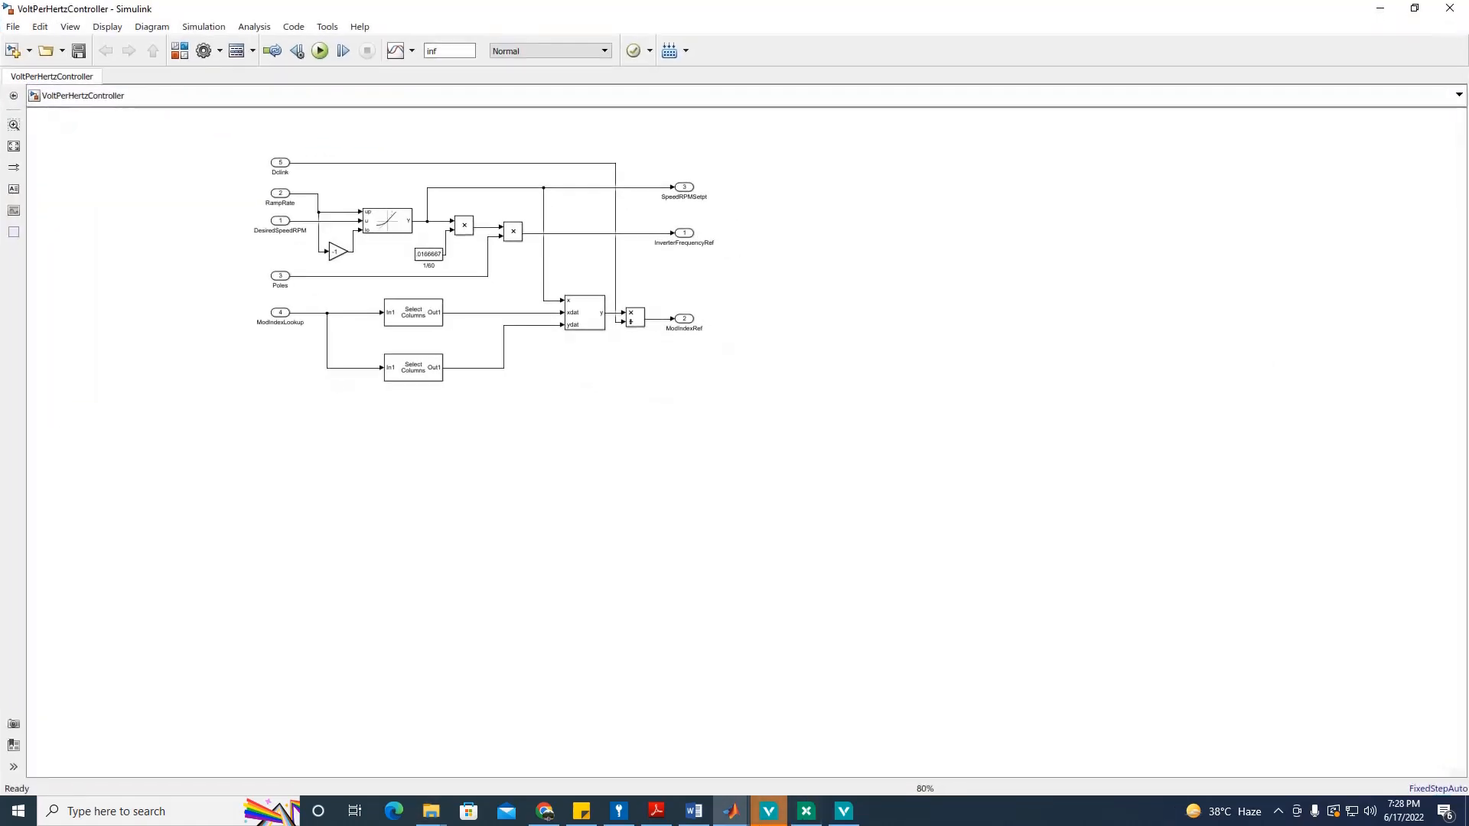
# Step: Bring up the PMSM_eHS_UB circuit model, then minimise it to reveal the controller diagram
pyautogui.moveTo(731, 813)
pyautogui.click(772, 721)
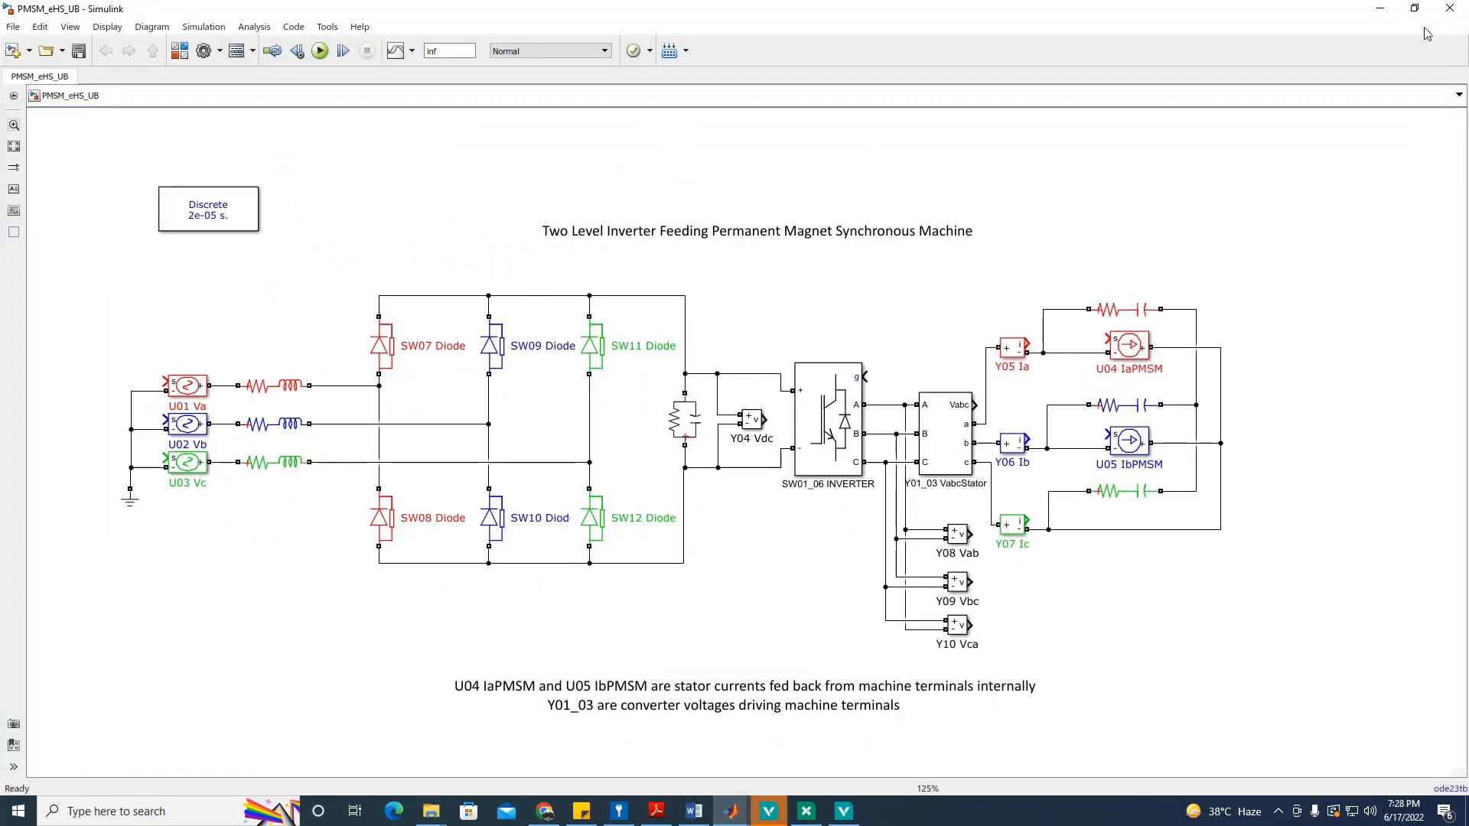
pyautogui.click(1380, 9)
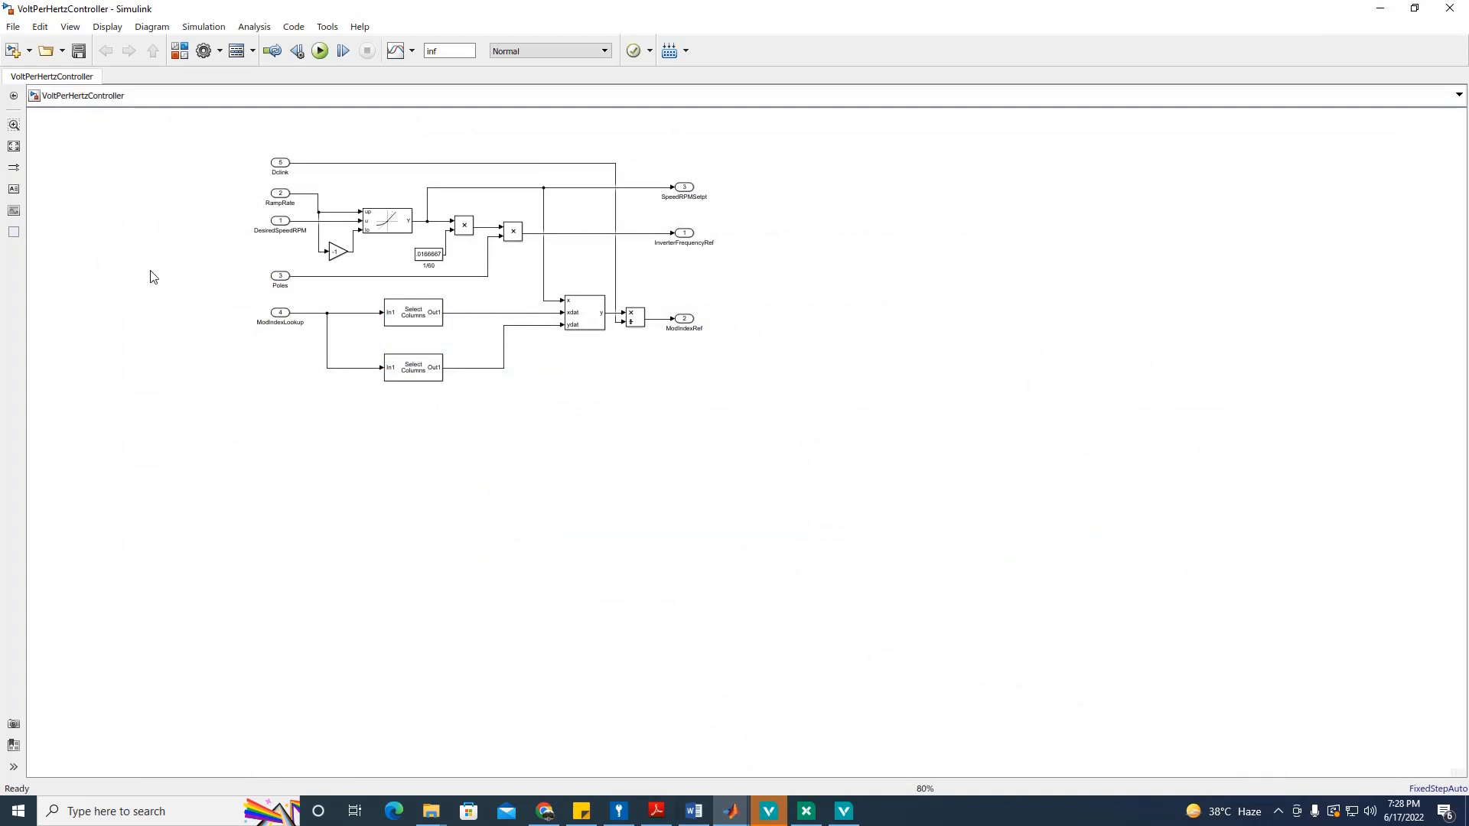
# Step: Box-select the controller diagram's blocks several times, then return to VeriStand's System Explorer
pyautogui.moveTo(183, 128); pyautogui.dragTo(830, 485)
pyautogui.click(211, 192)
pyautogui.moveTo(193, 146); pyautogui.dragTo(861, 454)
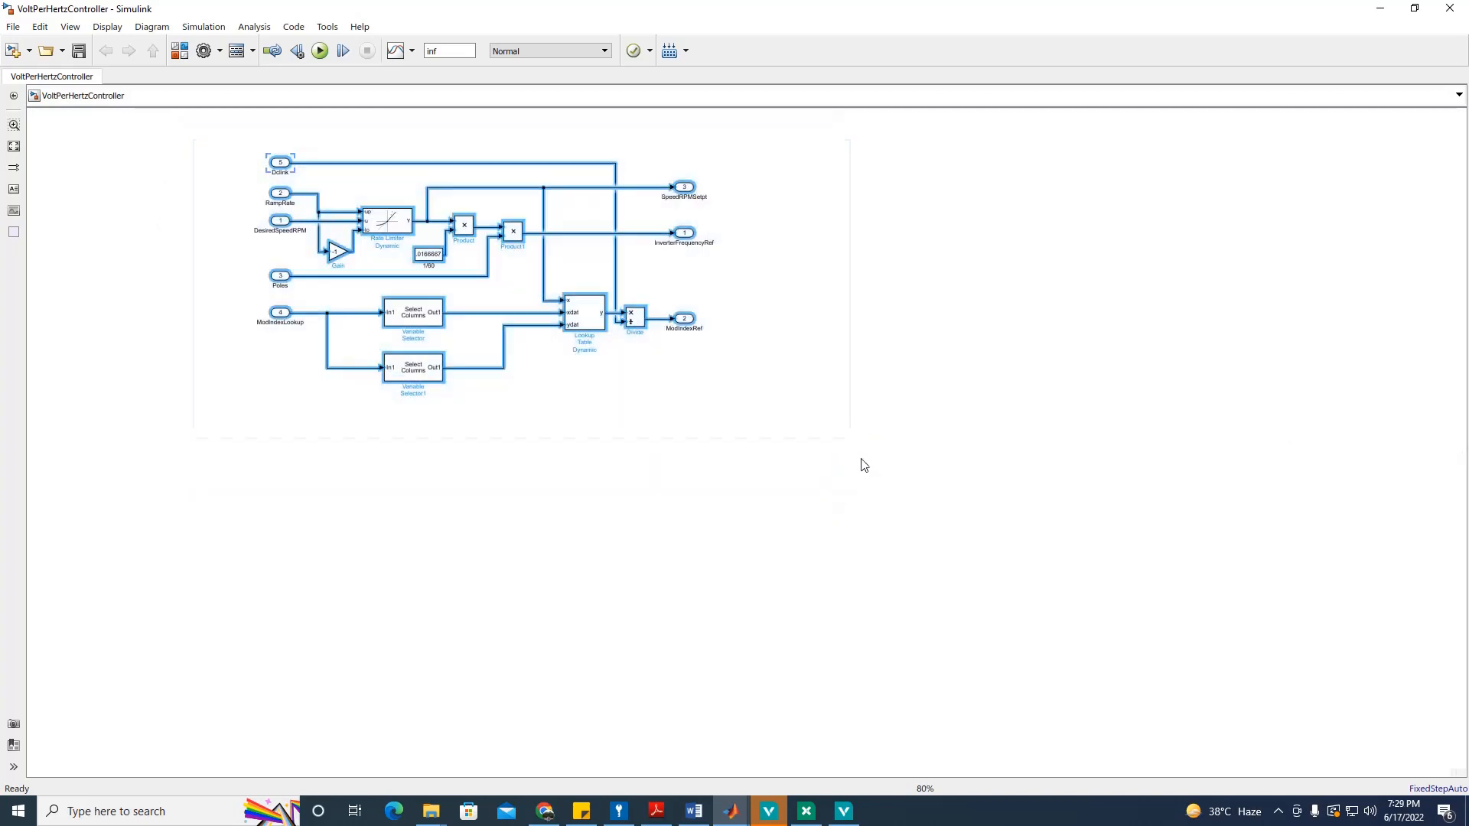
pyautogui.click(850, 463)
pyautogui.moveTo(148, 131); pyautogui.dragTo(896, 482)
pyautogui.click(262, 175)
pyautogui.moveTo(221, 138); pyautogui.dragTo(911, 441)
pyautogui.click(891, 417)
pyautogui.moveTo(179, 141); pyautogui.dragTo(1013, 454)
pyautogui.click(958, 511)
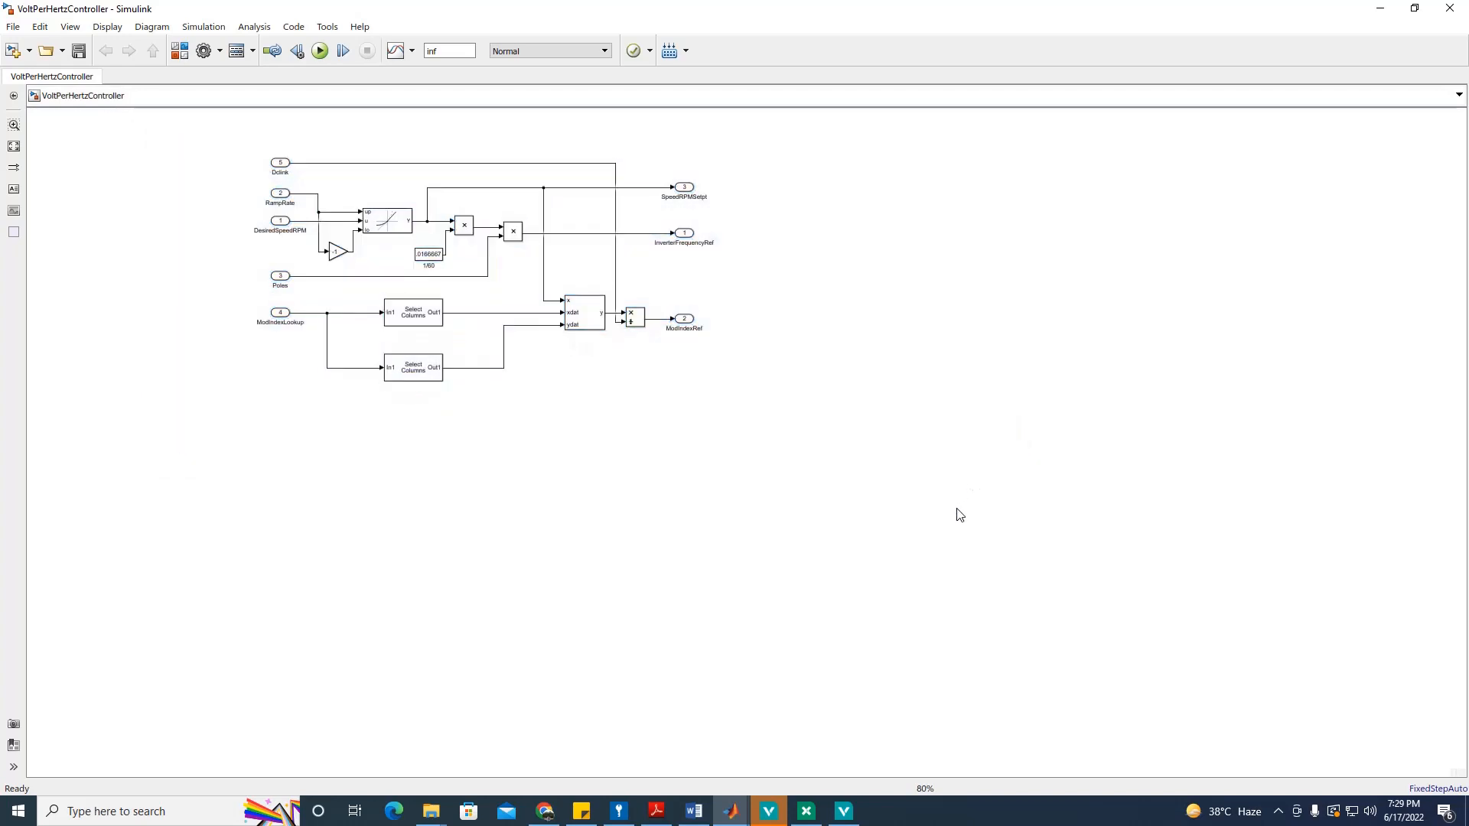
pyautogui.click(734, 820)
pyautogui.click(849, 816)
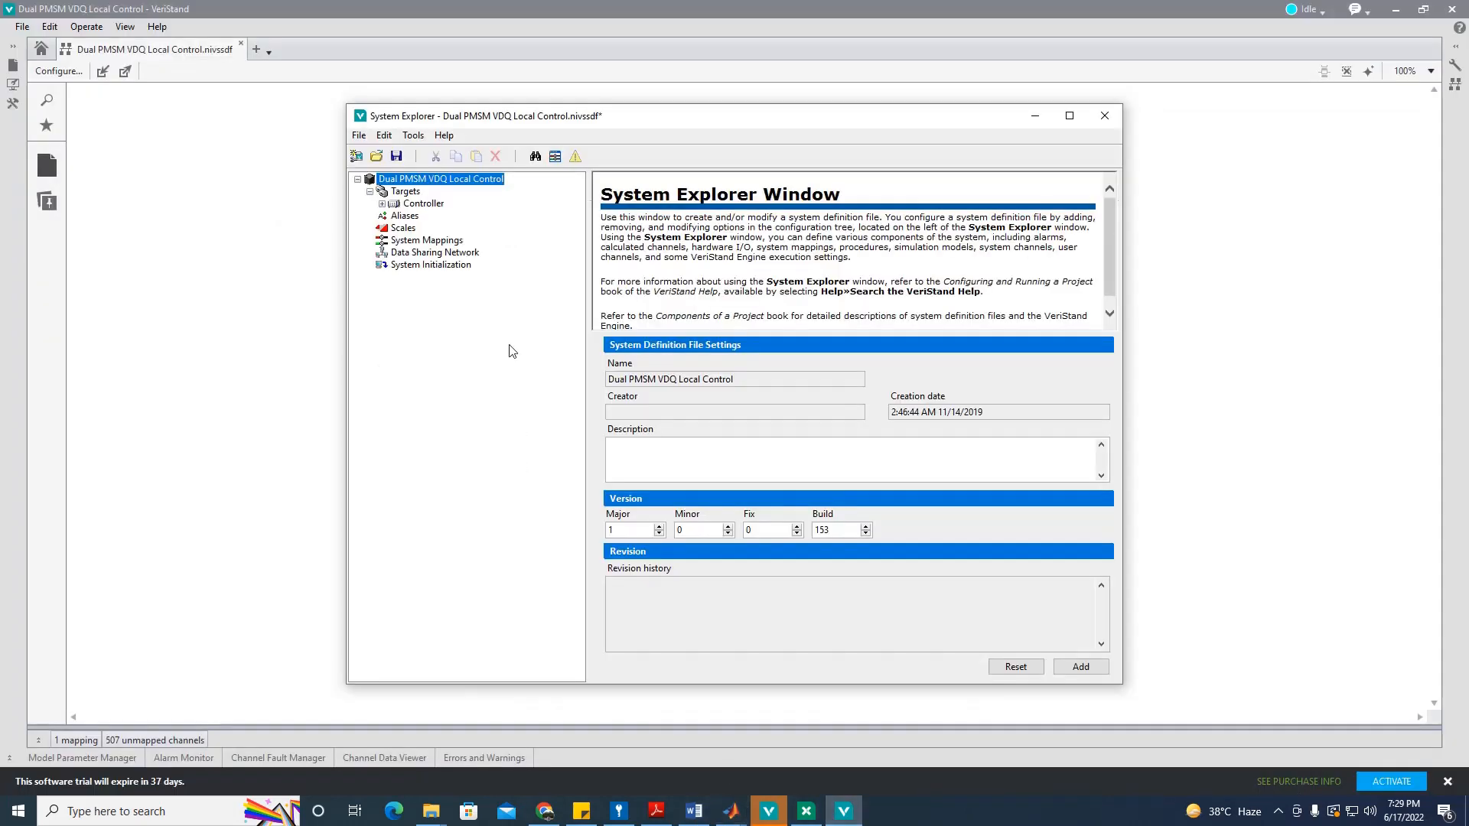
# Step: Expand the Controller target and look over its User Channels, including Supply Voltage
pyautogui.click(382, 203)
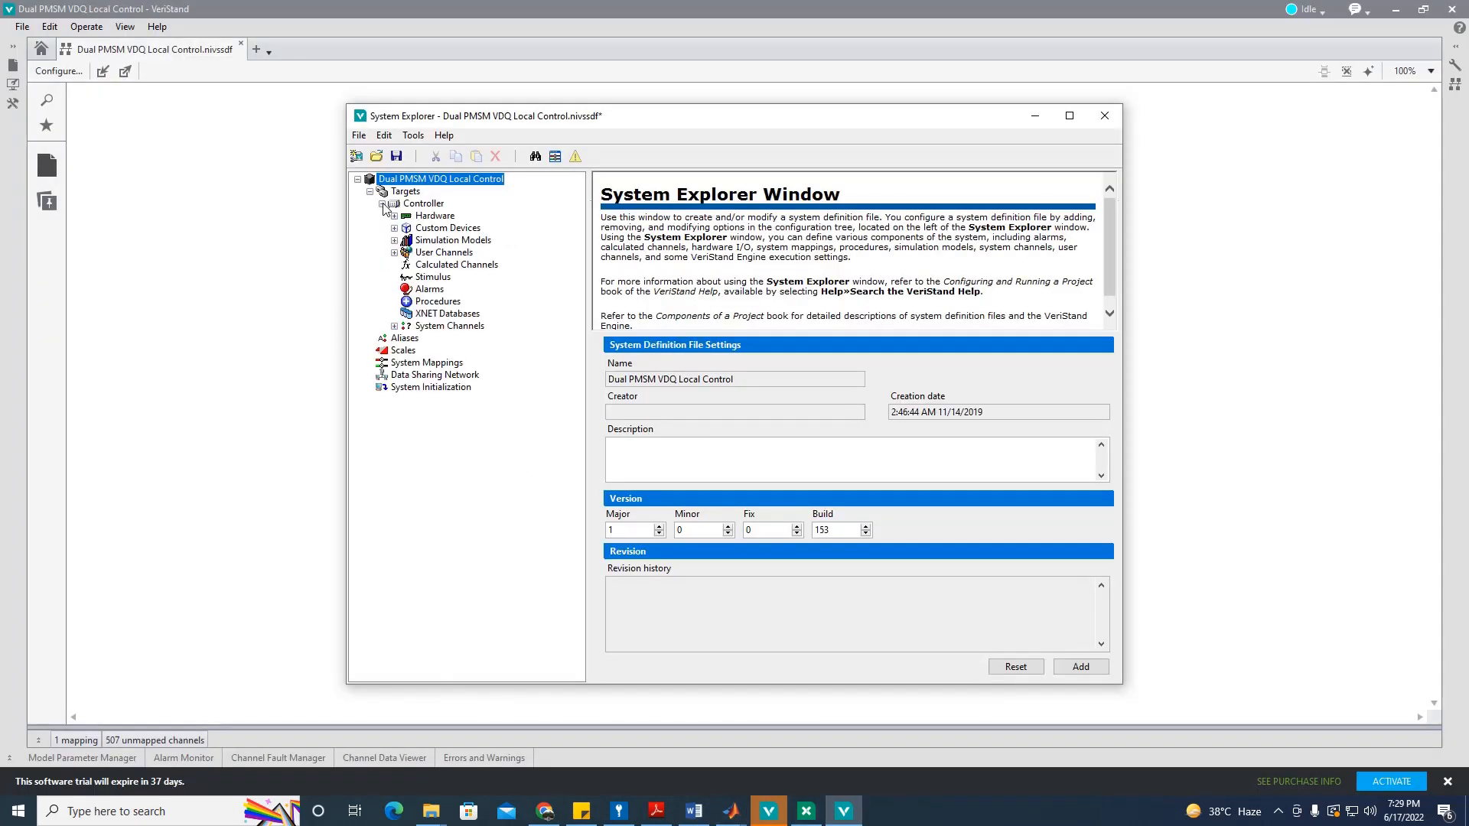
pyautogui.click(382, 203)
pyautogui.click(382, 203)
pyautogui.click(440, 253)
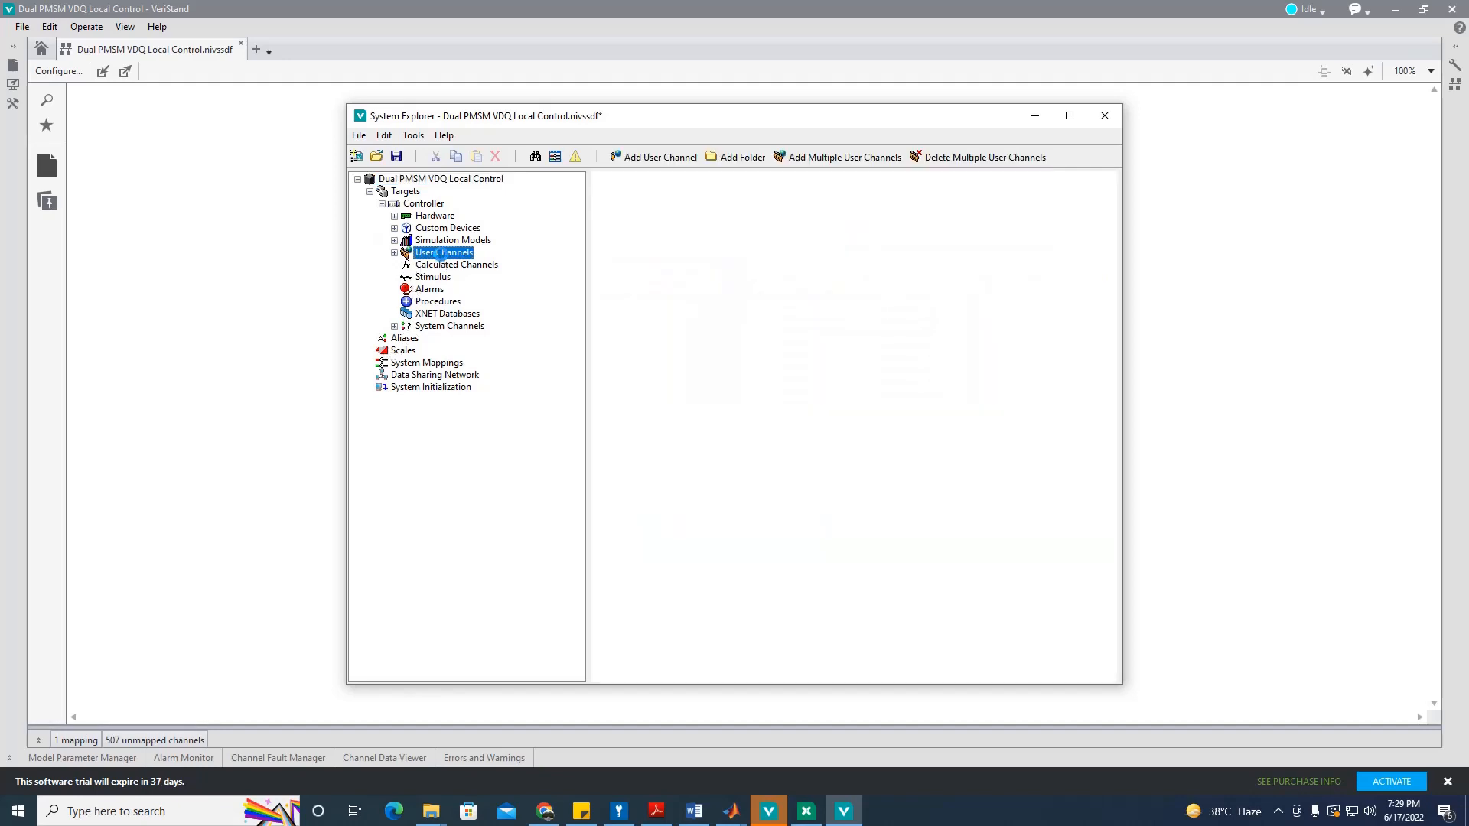
pyautogui.click(395, 253)
pyautogui.click(446, 265)
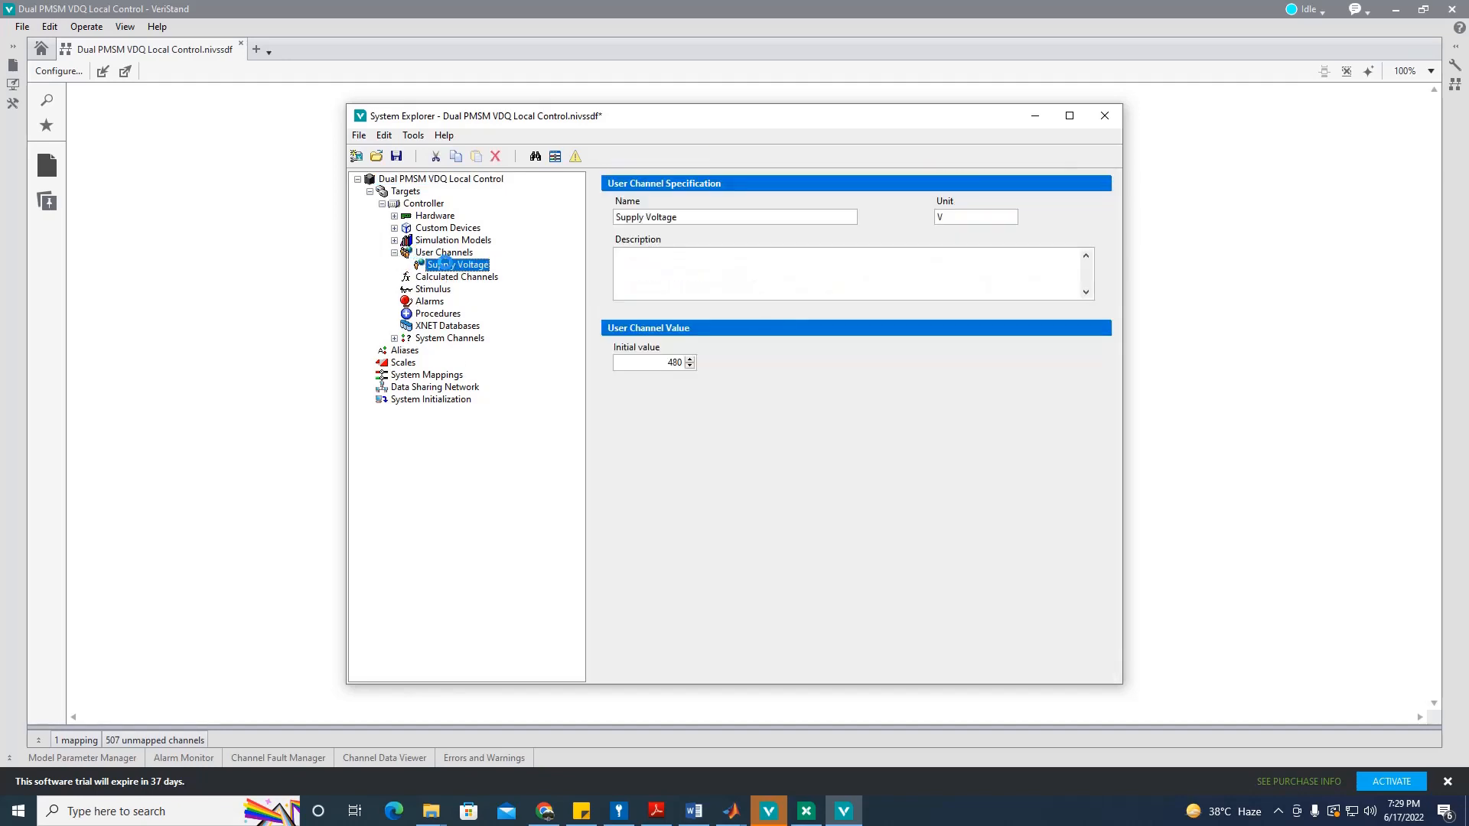
pyautogui.click(395, 254)
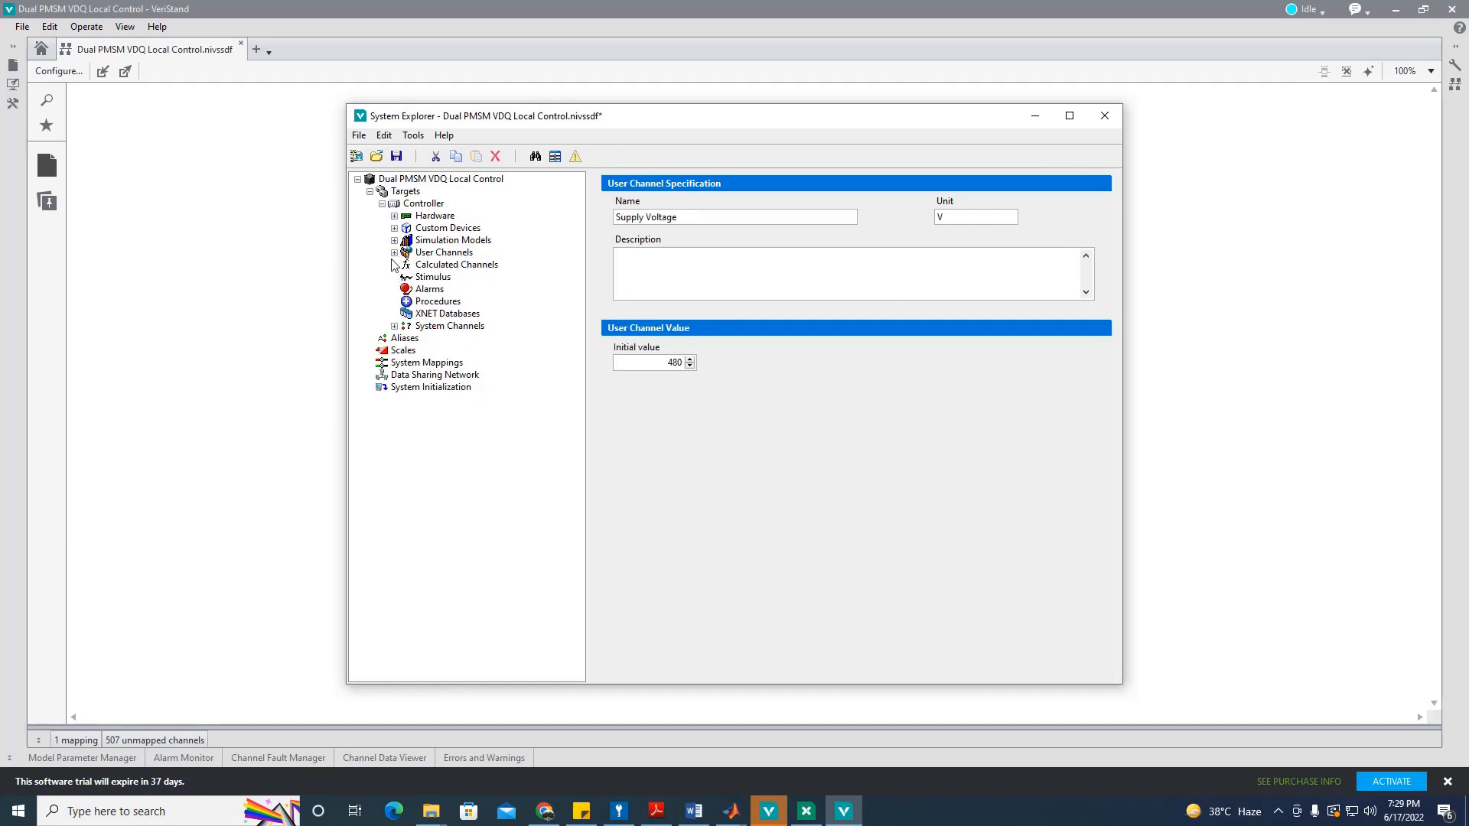
pyautogui.click(395, 253)
pyautogui.click(395, 253)
# Step: Select VoltPerHertzController under Simulation Models > Models and browse for a replacement model file
pyautogui.click(395, 241)
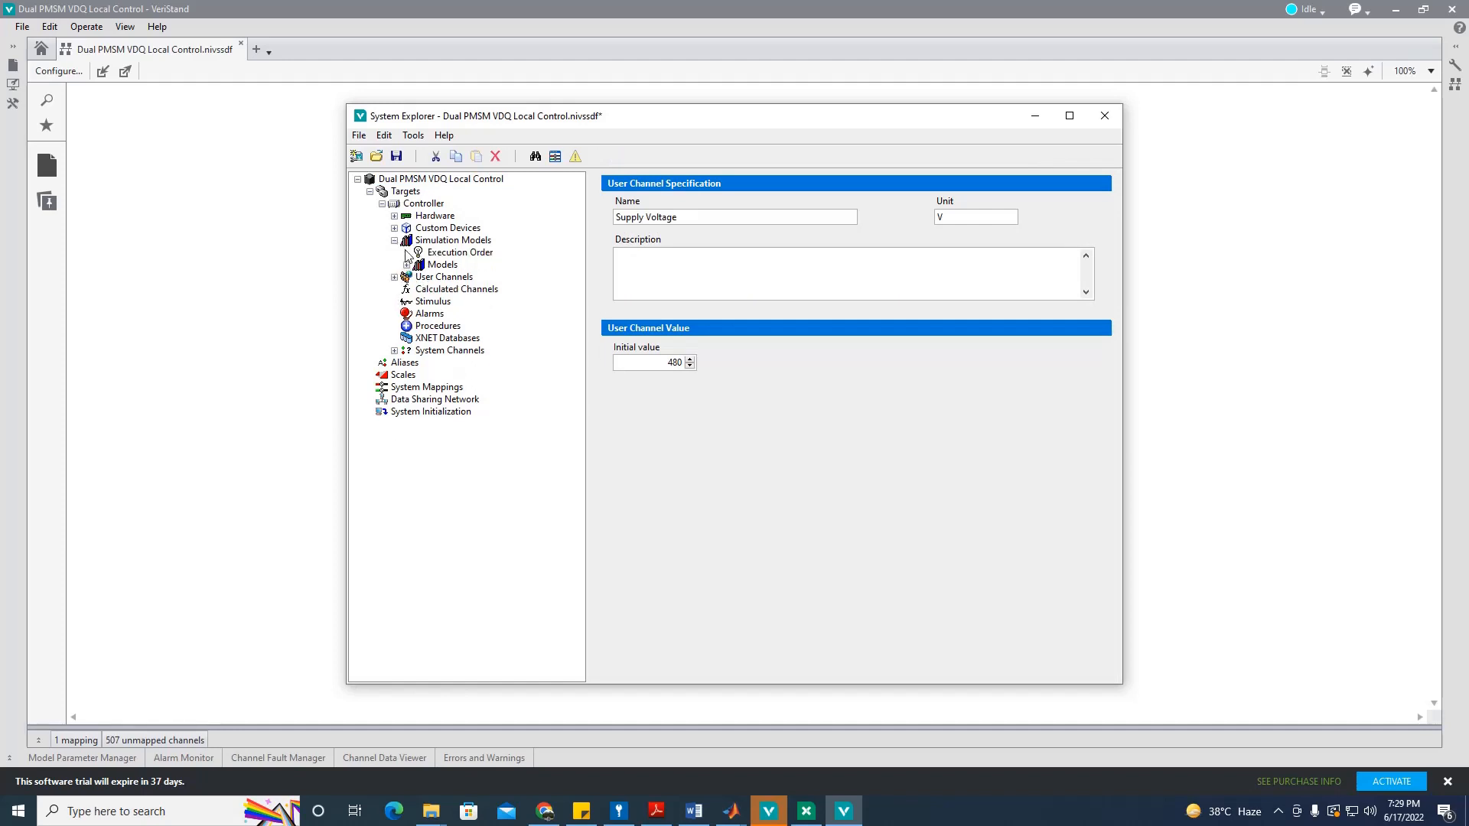
pyautogui.click(406, 265)
pyautogui.click(476, 277)
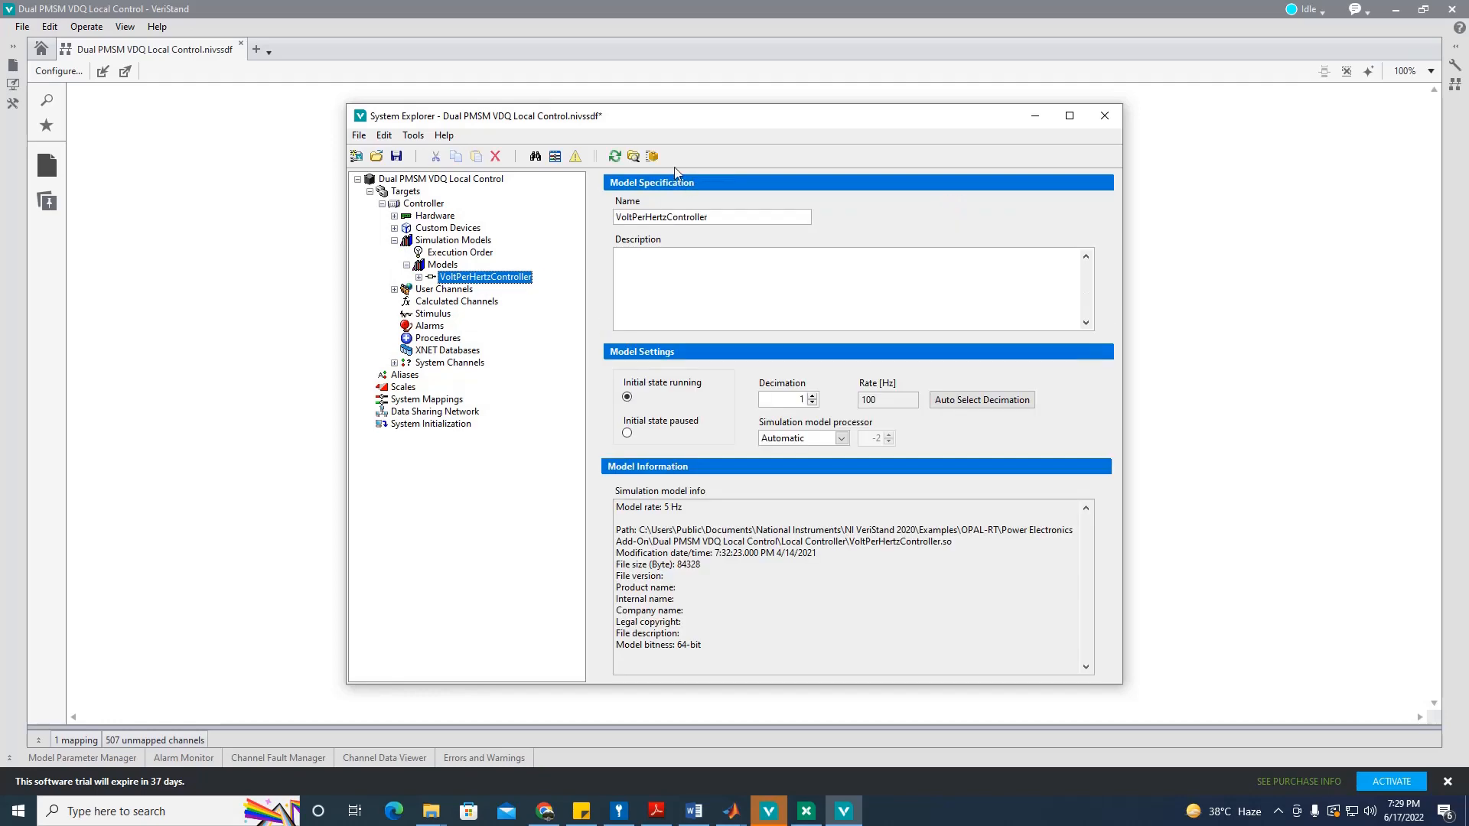
pyautogui.click(633, 156)
pyautogui.click(890, 375)
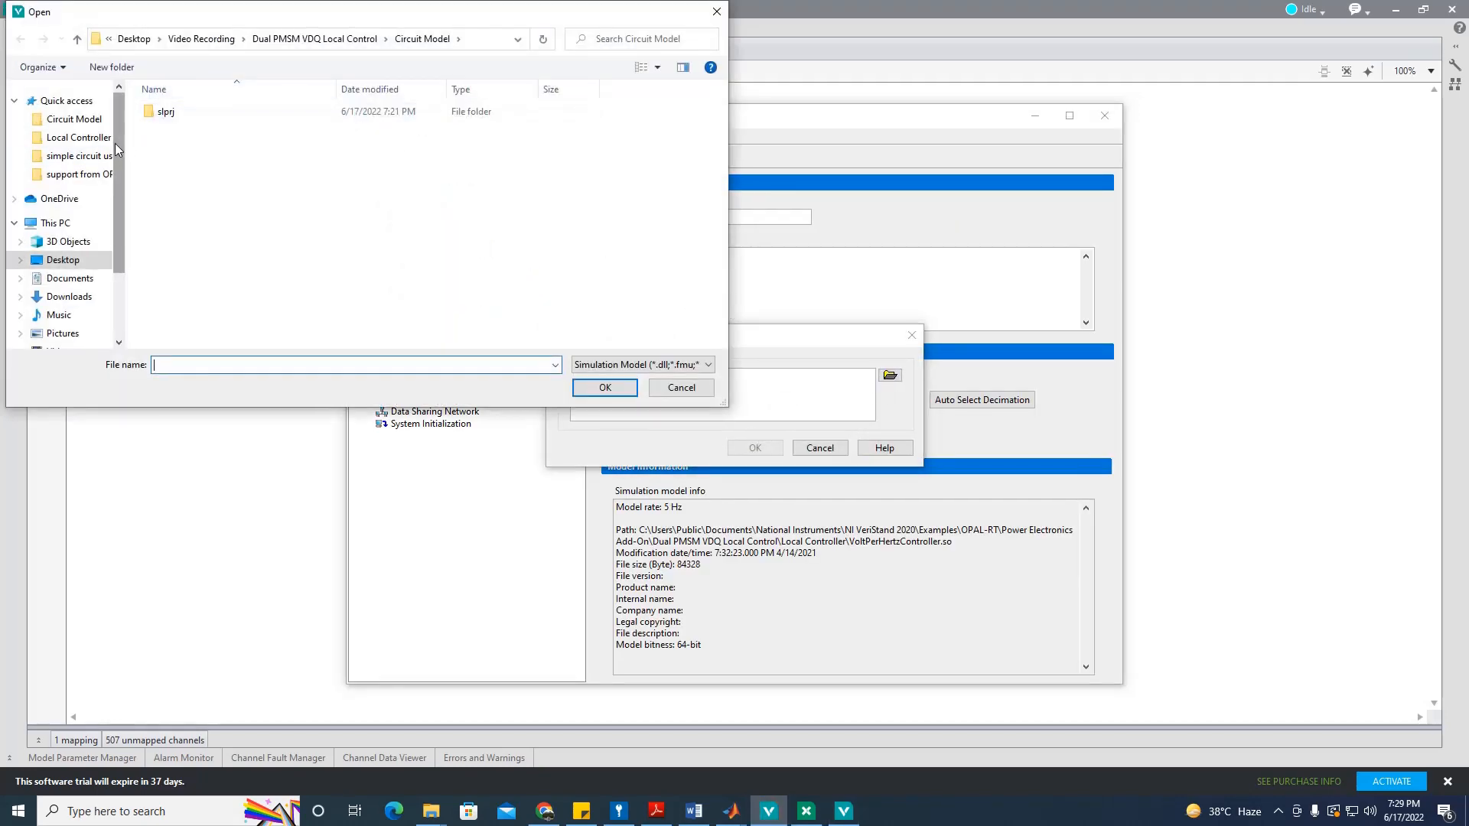
# Step: Load VoltPerHertzController.dll from Desktop > Video Recording > Dual PMSM VDQ Local Control > Local Controller
pyautogui.click(65, 261)
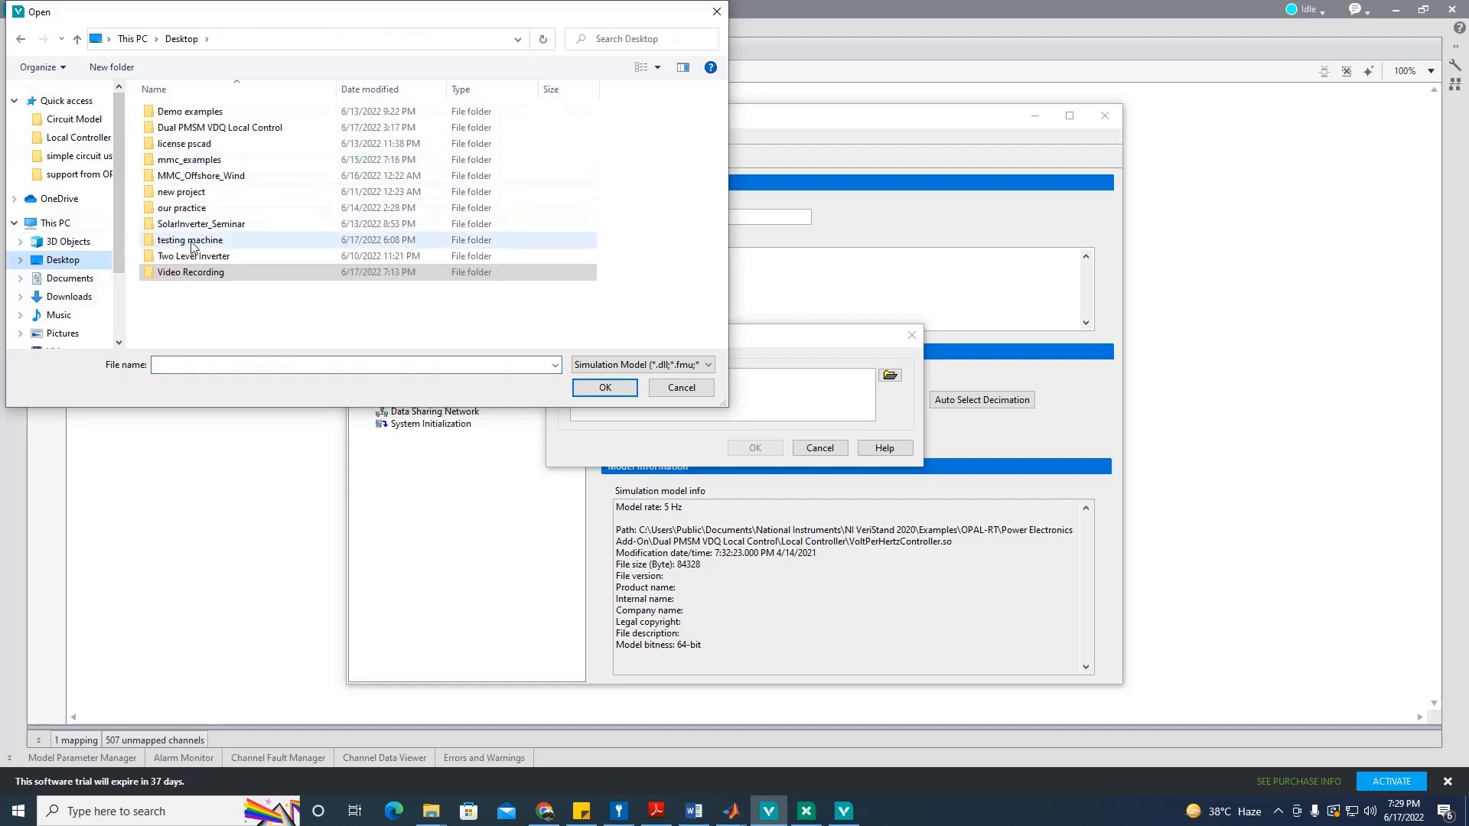
pyautogui.doubleClick(193, 277)
pyautogui.doubleClick(200, 113)
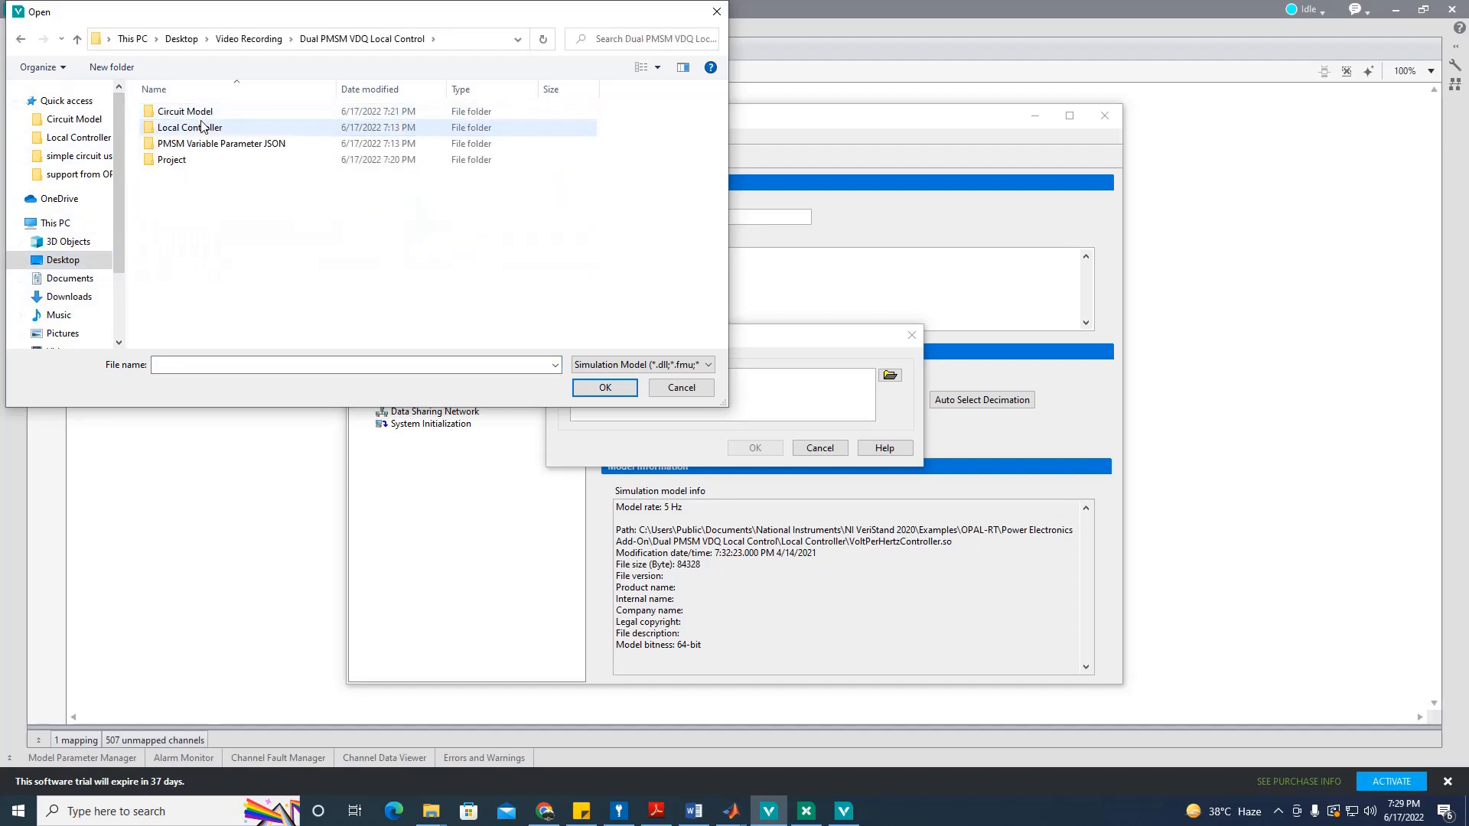
pyautogui.doubleClick(198, 127)
pyautogui.click(206, 112)
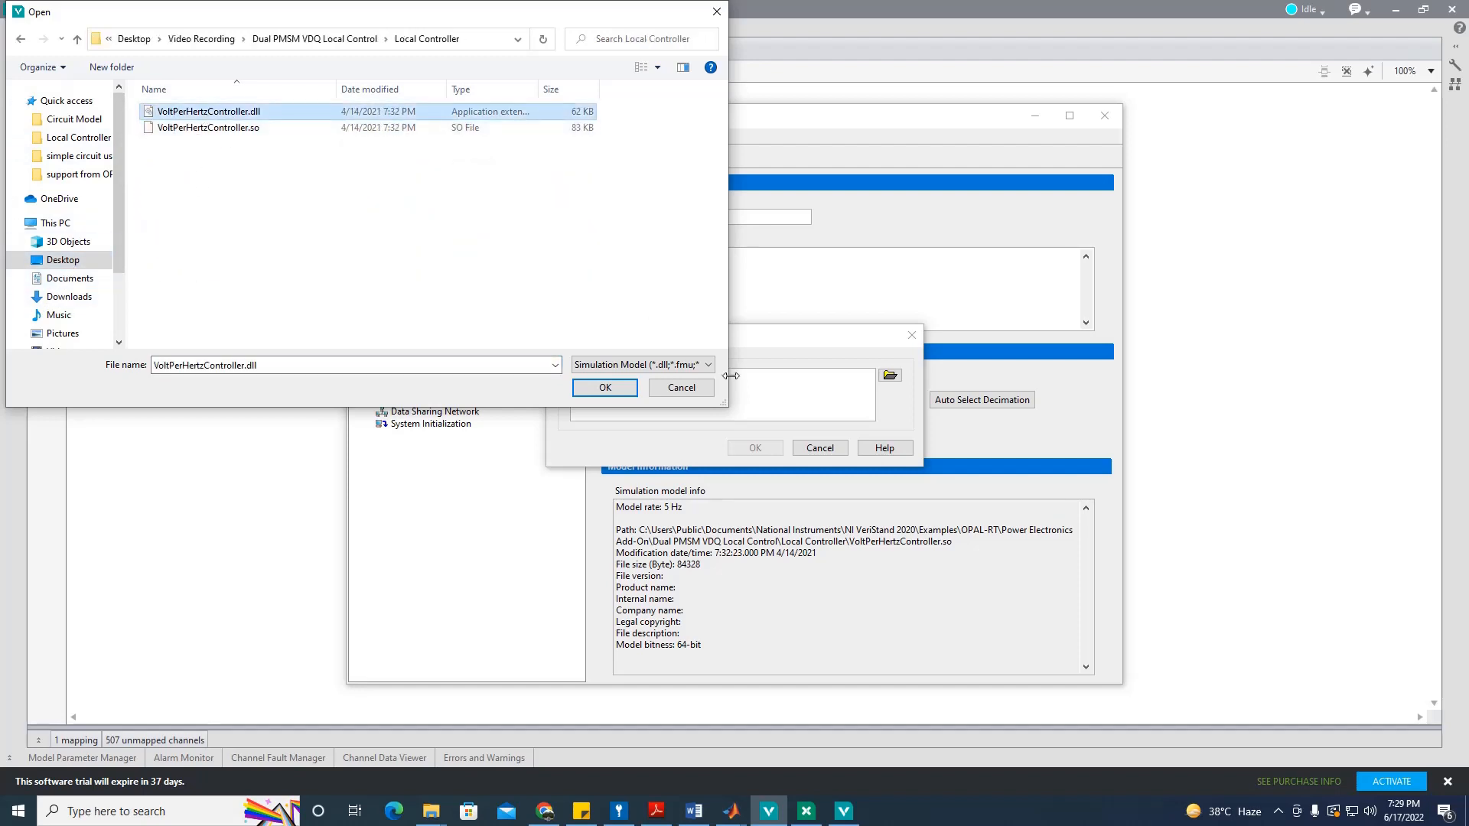
pyautogui.click(605, 388)
pyautogui.click(754, 447)
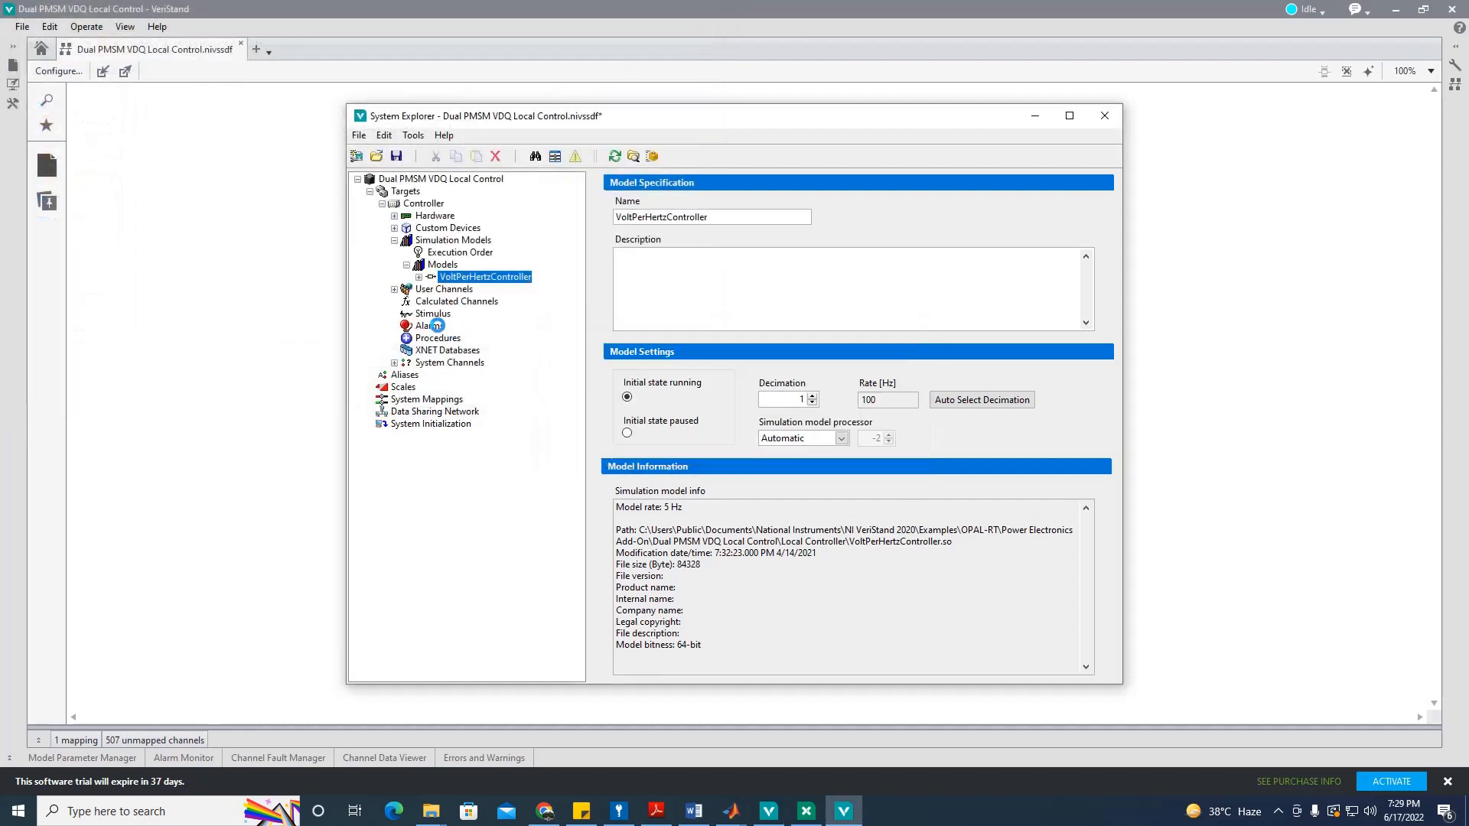
# Step: Review the model's inports: Dclink, DesiredSpeedRPM, ModIndexLookup and RampRate
pyautogui.click(418, 277)
pyautogui.click(431, 302)
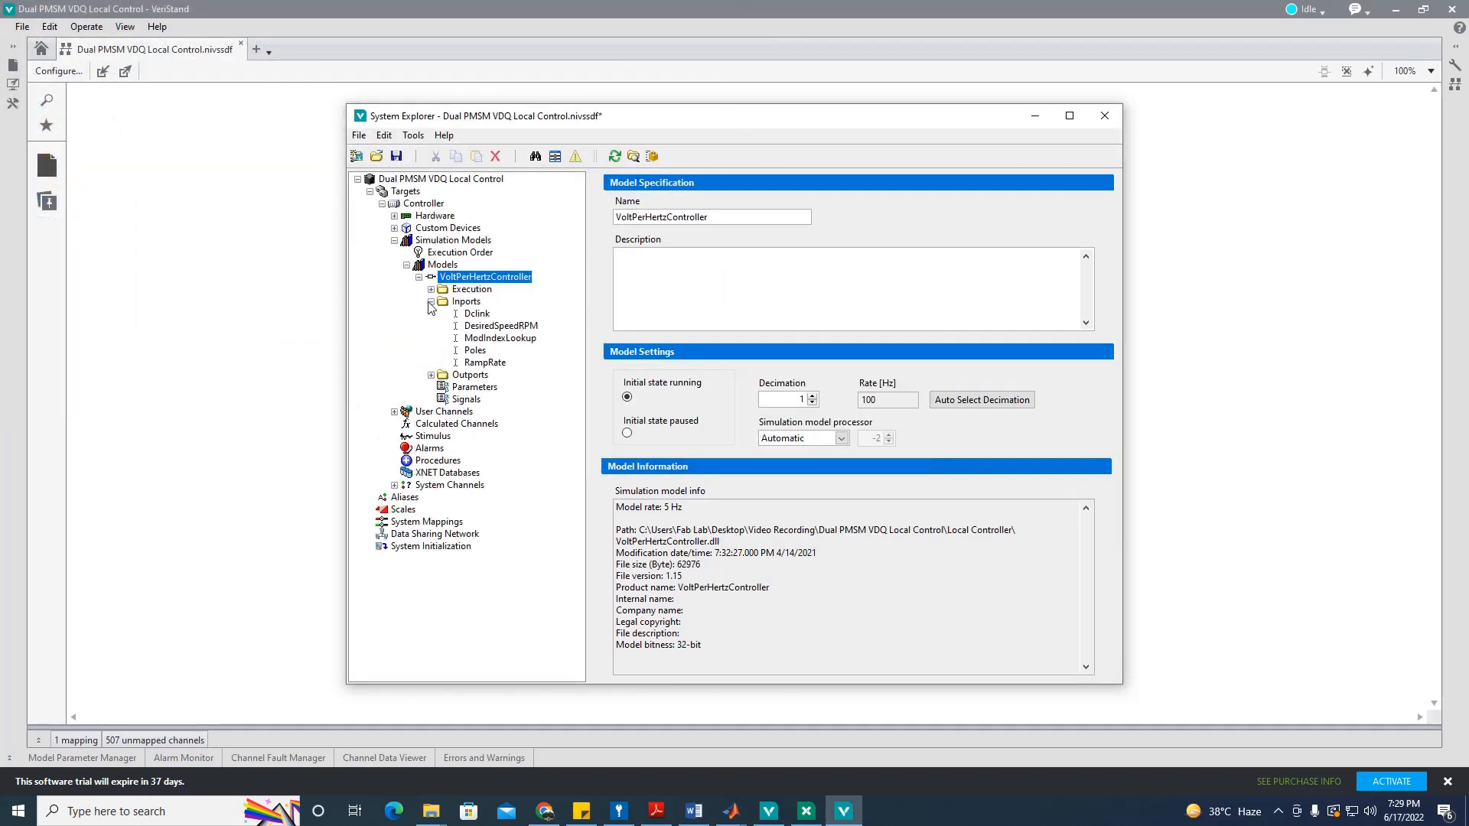
pyautogui.click(472, 316)
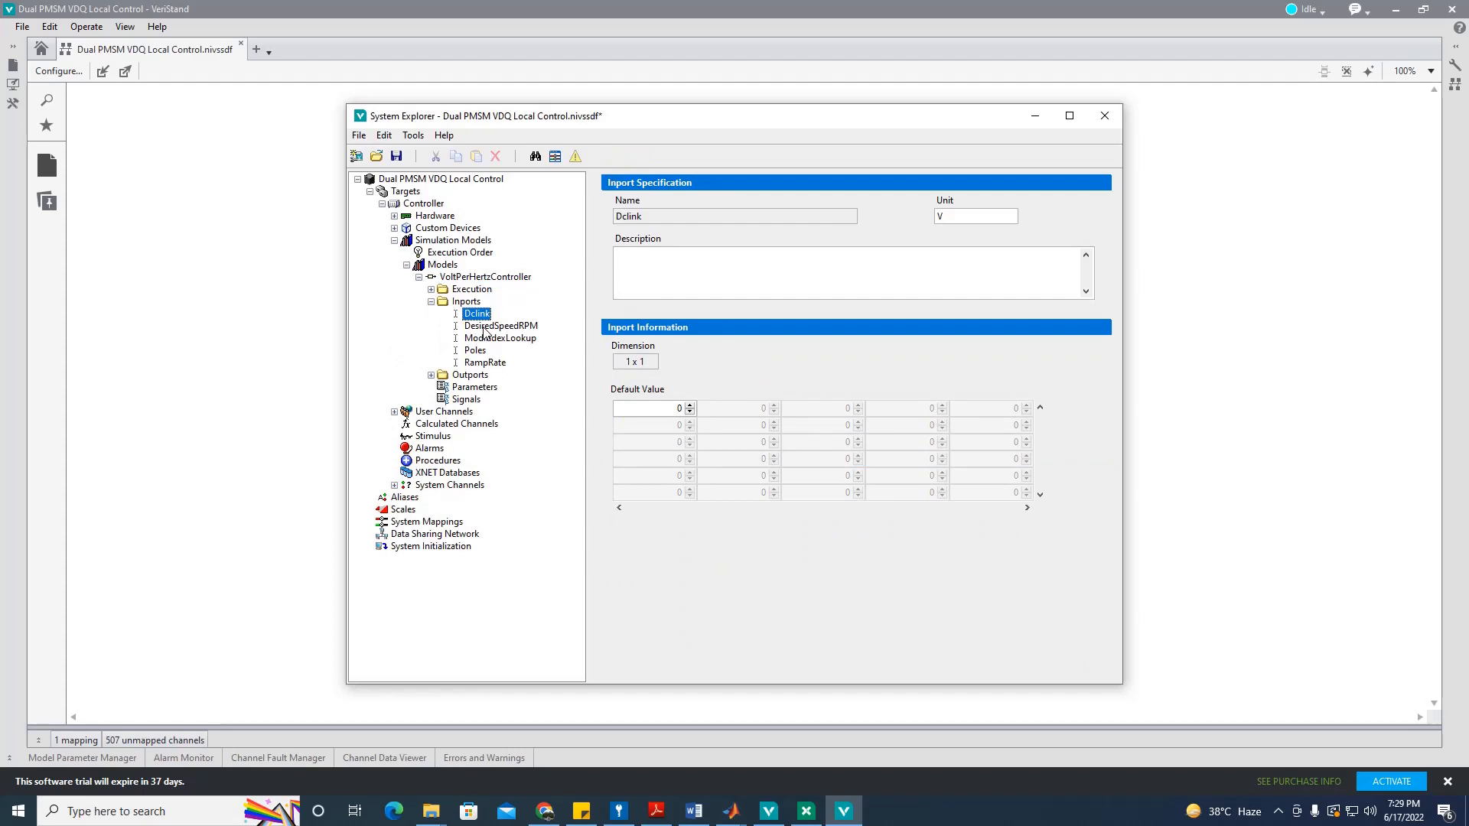
pyautogui.click(483, 328)
pyautogui.click(490, 338)
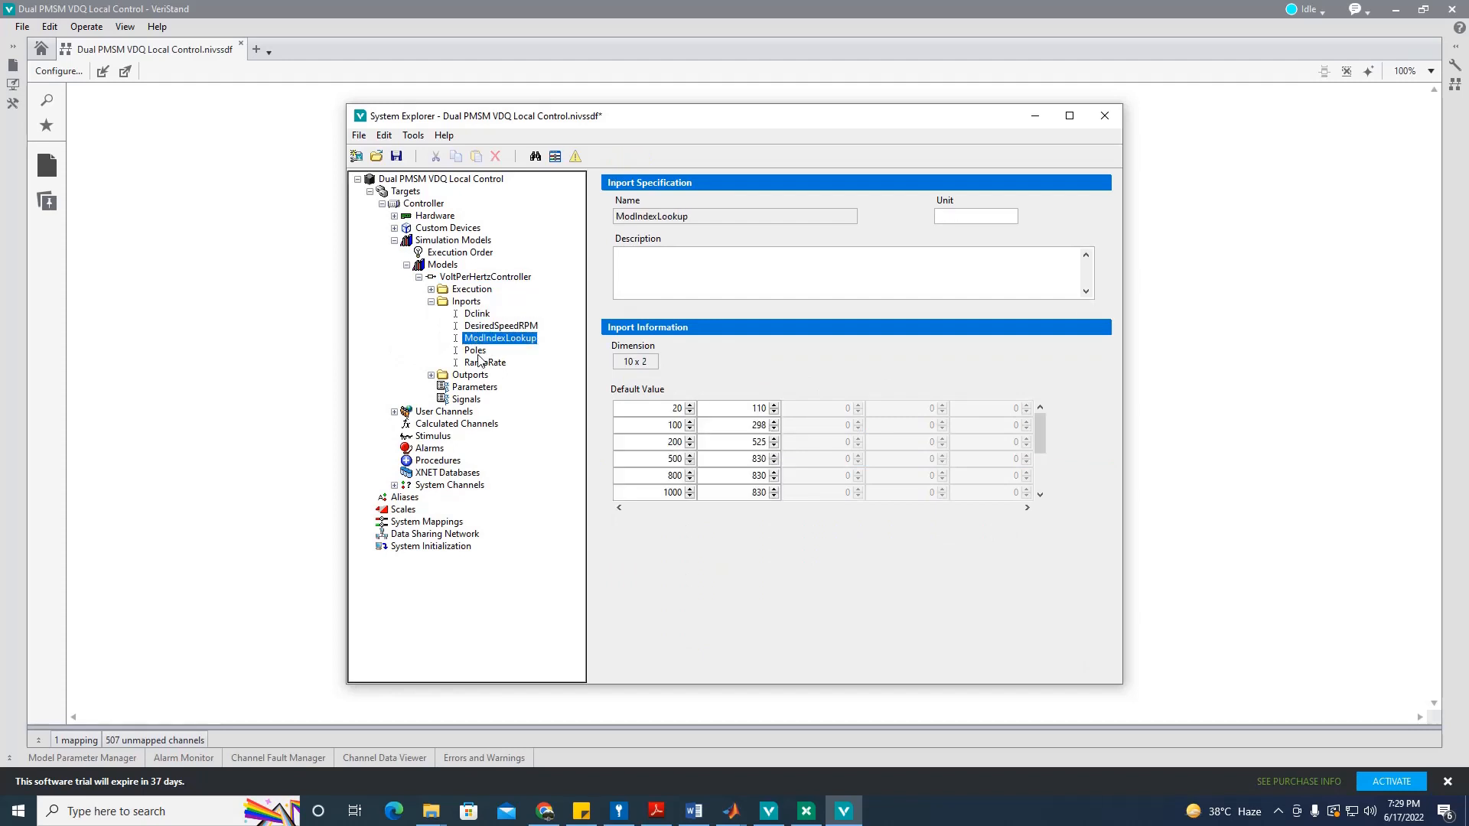
pyautogui.click(479, 361)
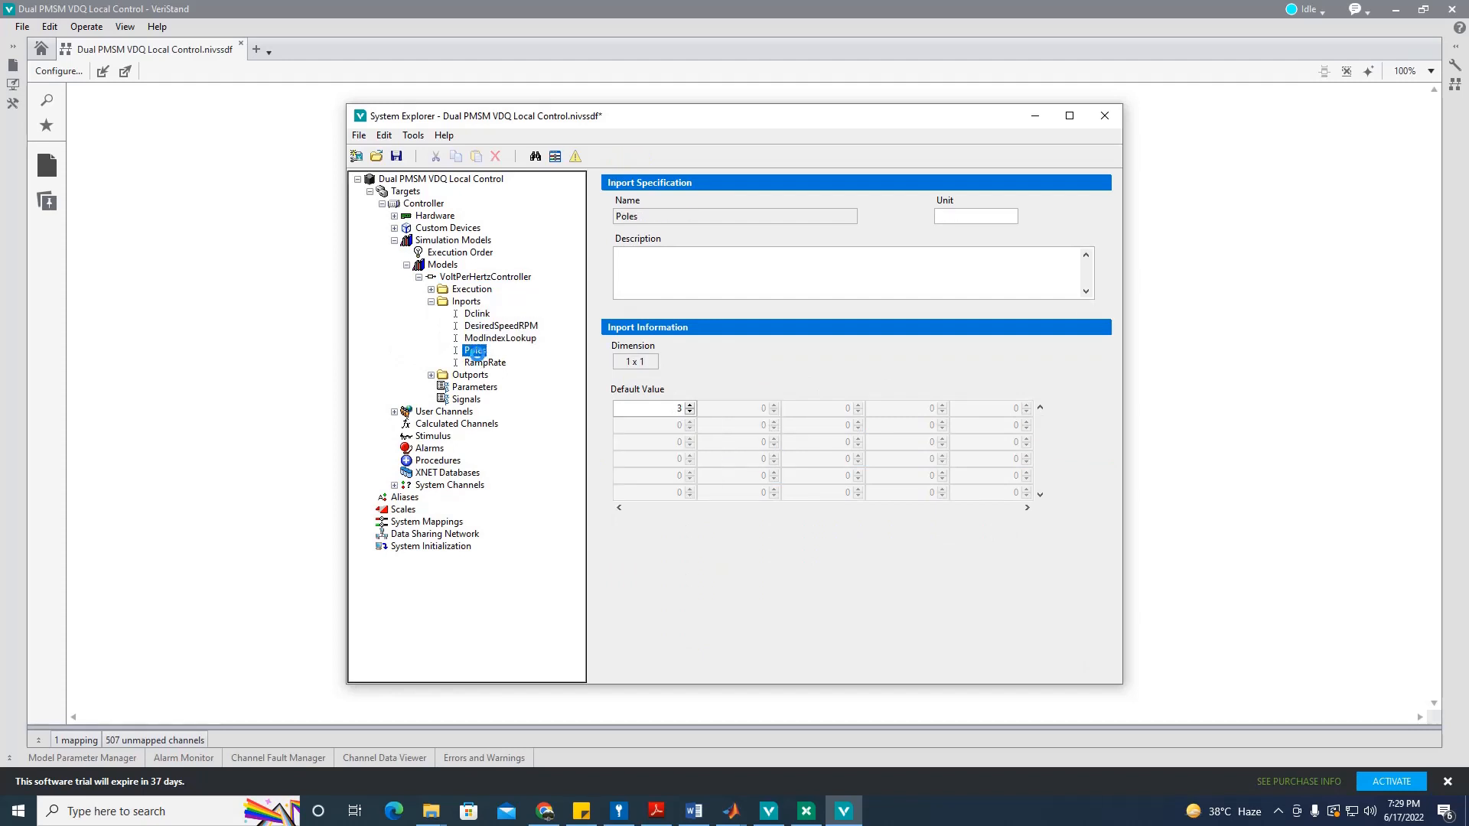
pyautogui.click(431, 303)
# Step: Review the model's outports: InverterFrequencyRef, ModIndexRef and SpeedRPMSetpt
pyautogui.click(431, 315)
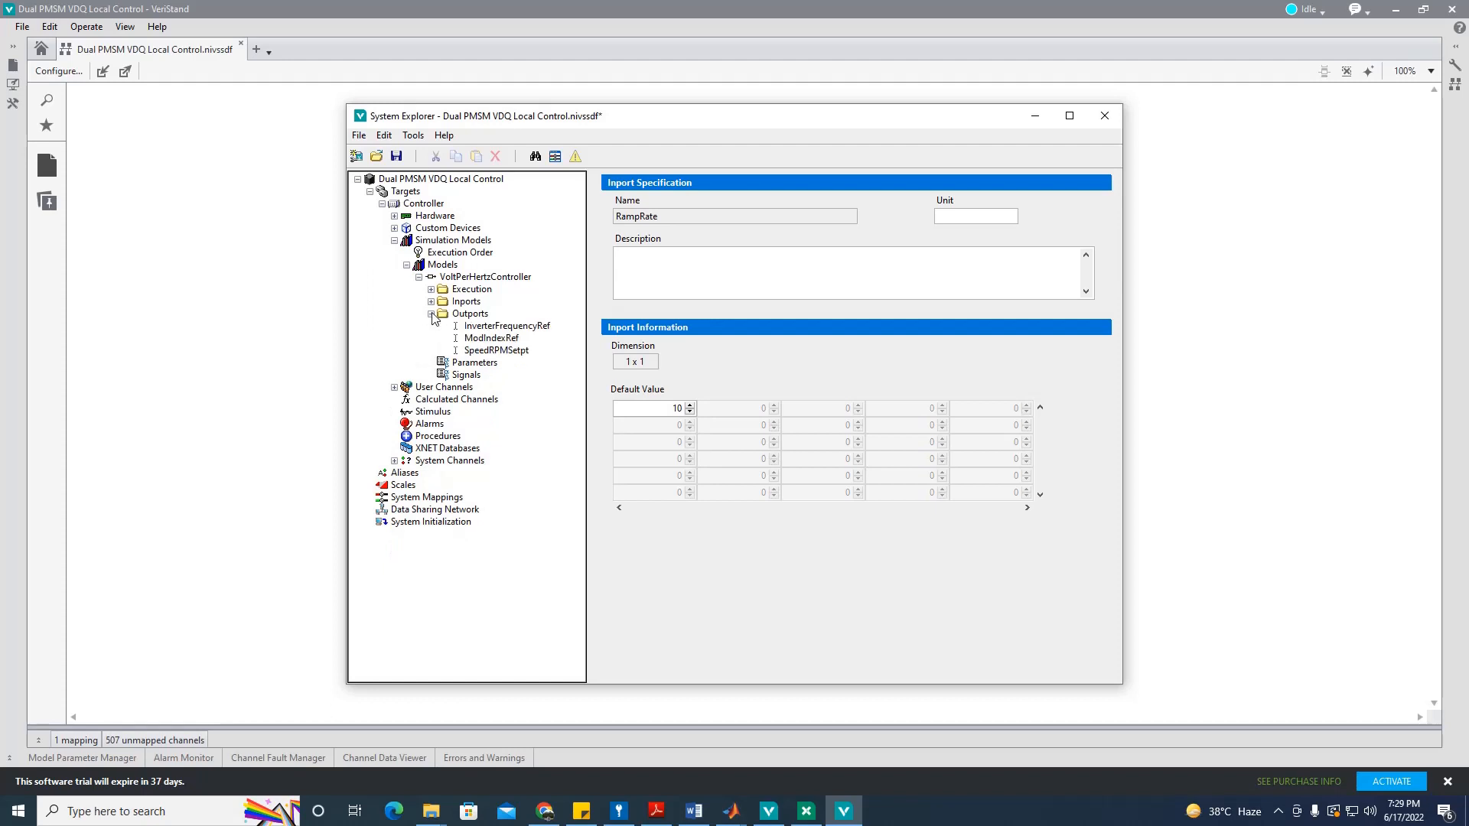
pyautogui.click(528, 326)
pyautogui.click(509, 339)
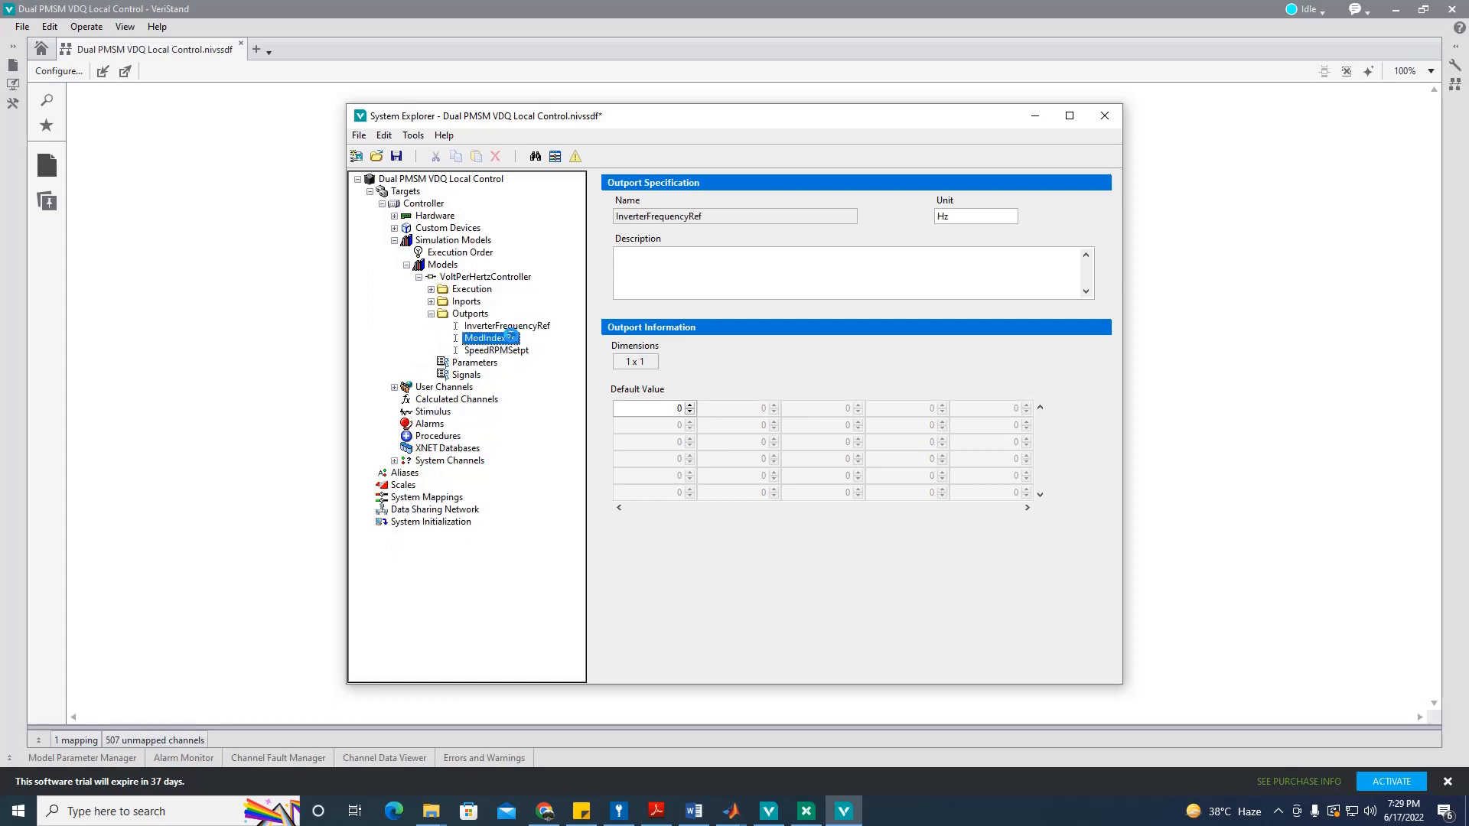
pyautogui.click(506, 350)
pyautogui.click(505, 339)
pyautogui.click(505, 327)
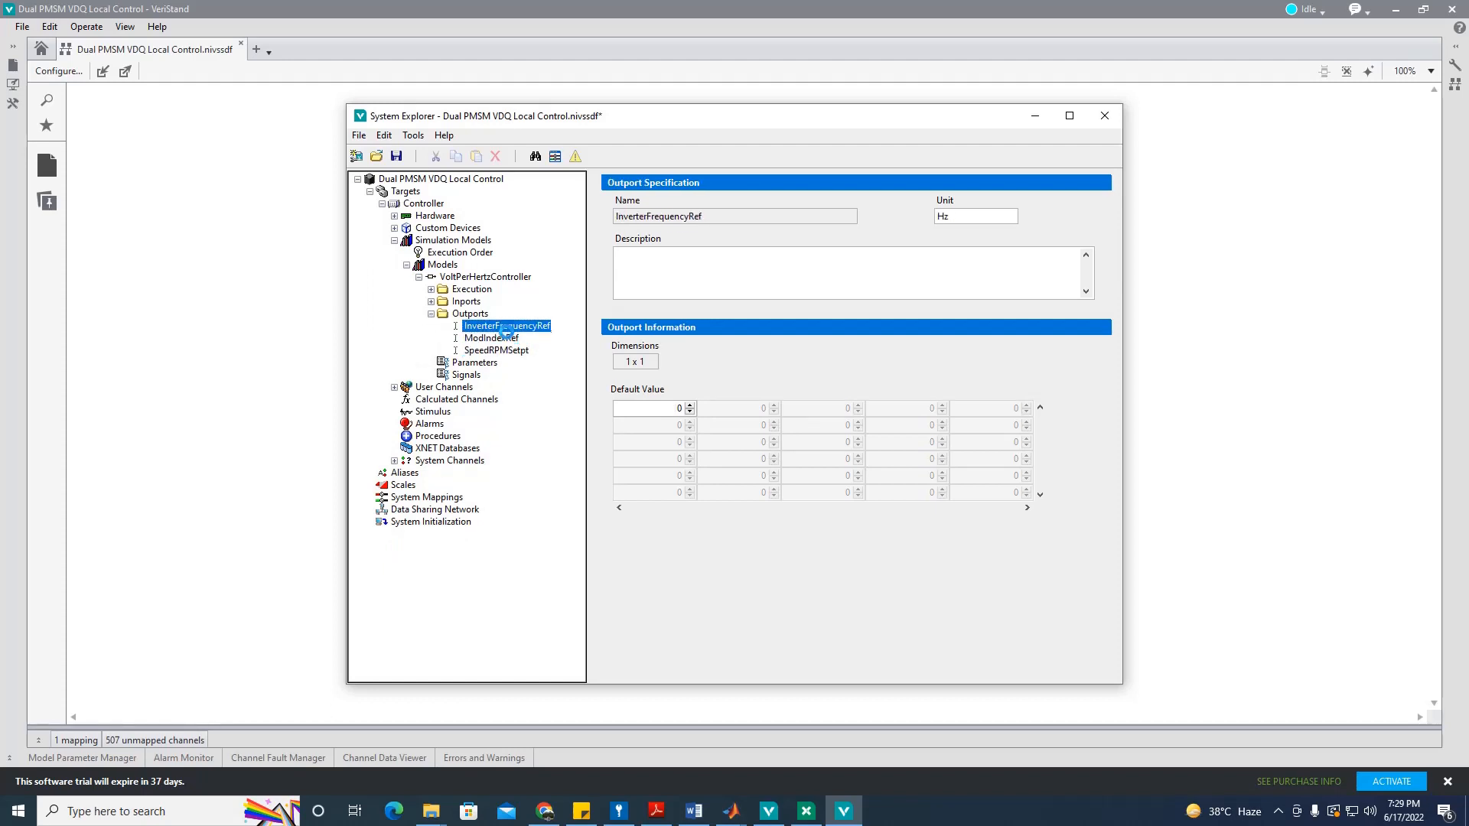
pyautogui.click(503, 339)
pyautogui.click(504, 352)
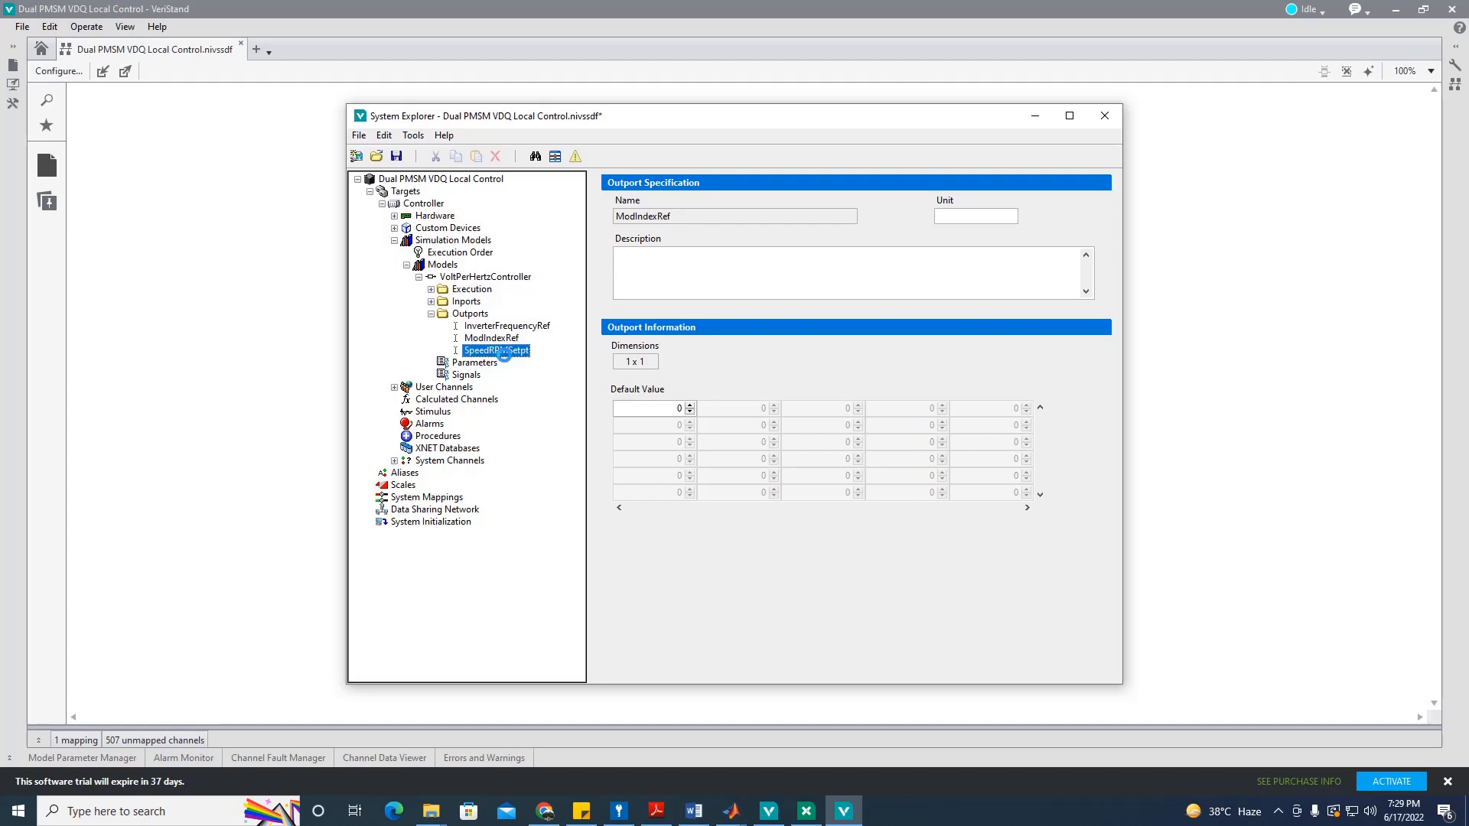
pyautogui.click(431, 314)
pyautogui.click(554, 156)
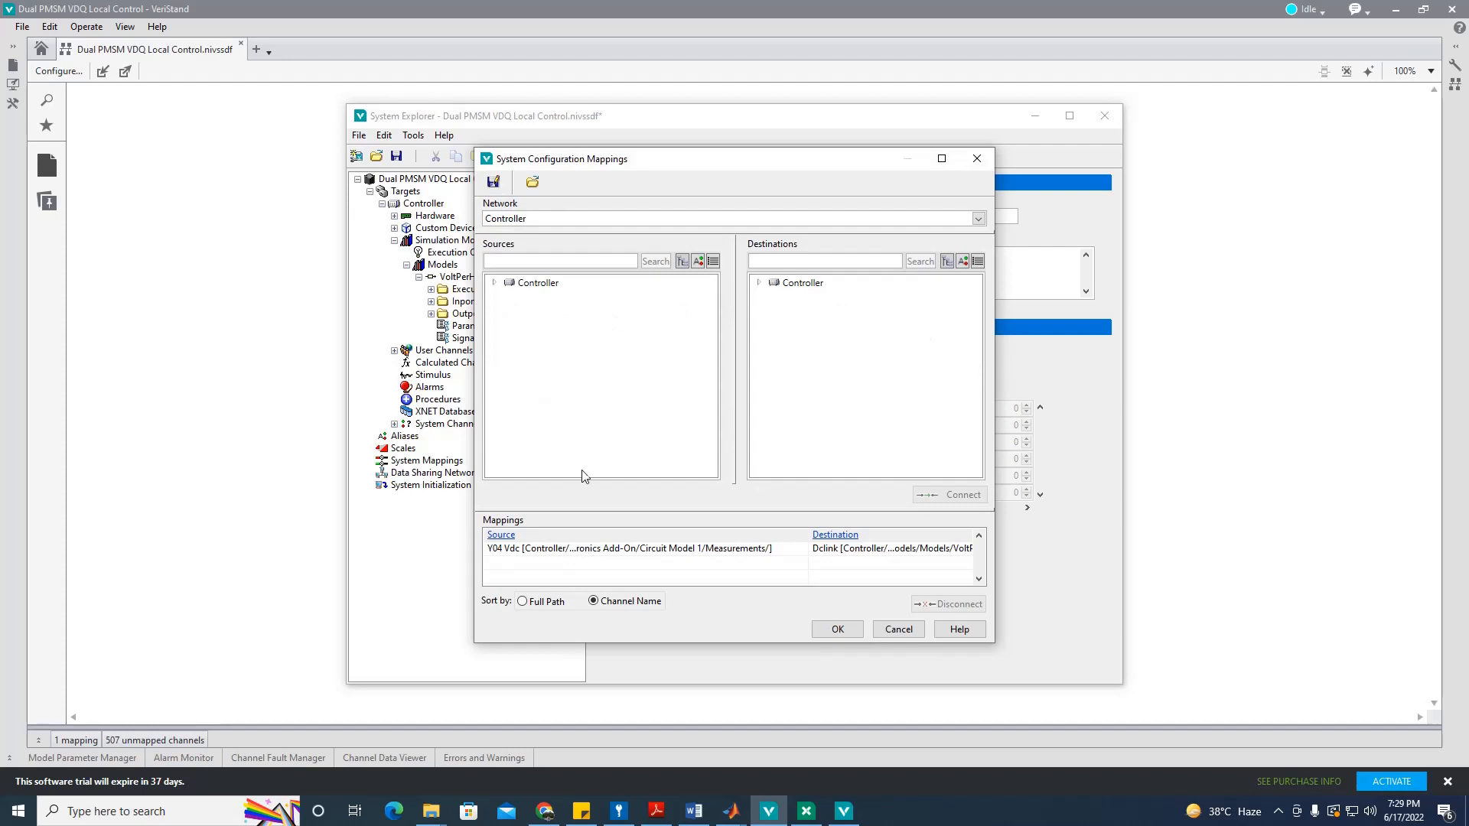
# Step: Expand the mapping sources and select the Supply Voltage user channel
pyautogui.click(493, 283)
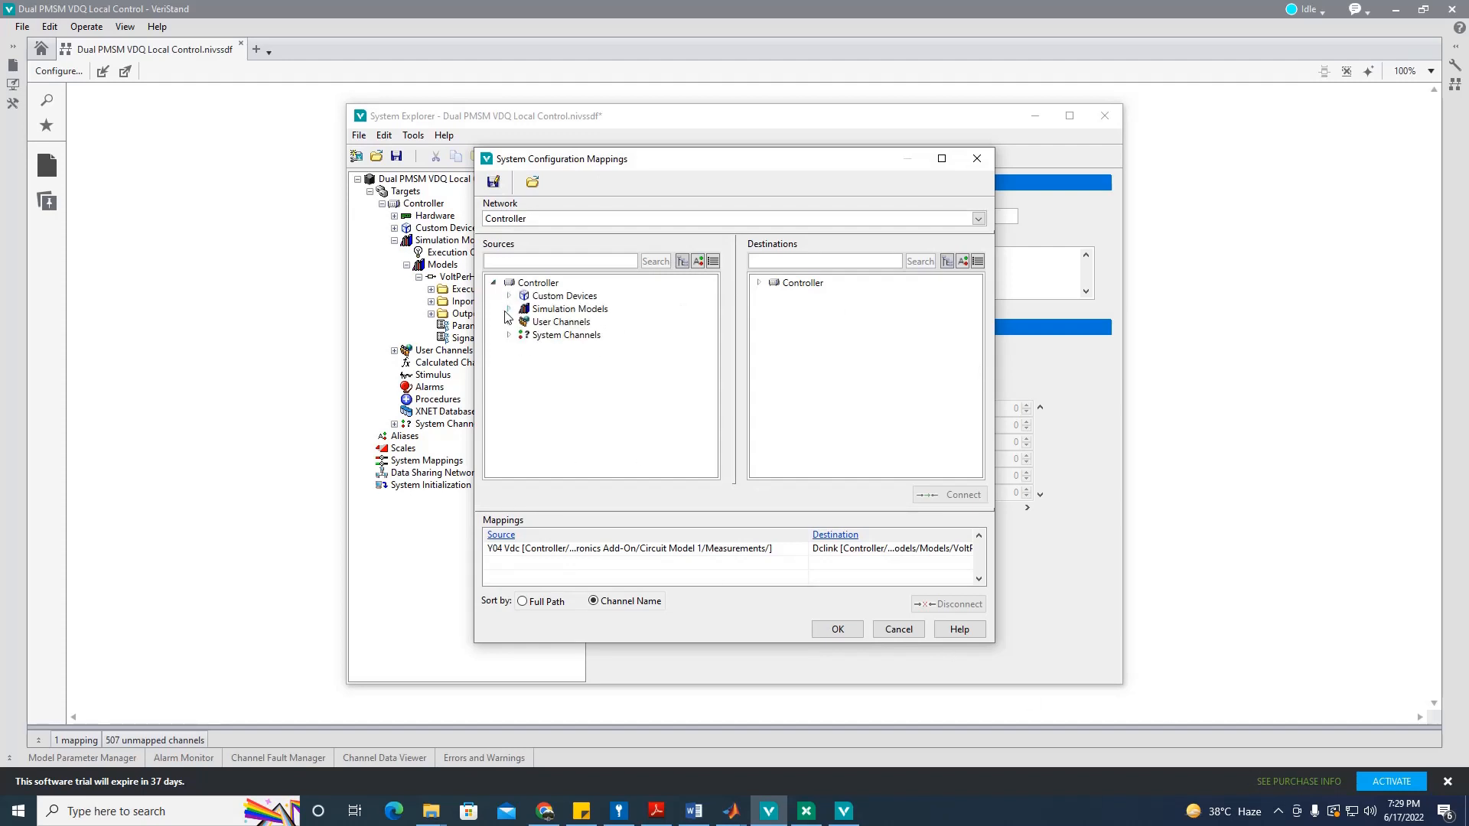
pyautogui.click(509, 297)
pyautogui.click(523, 309)
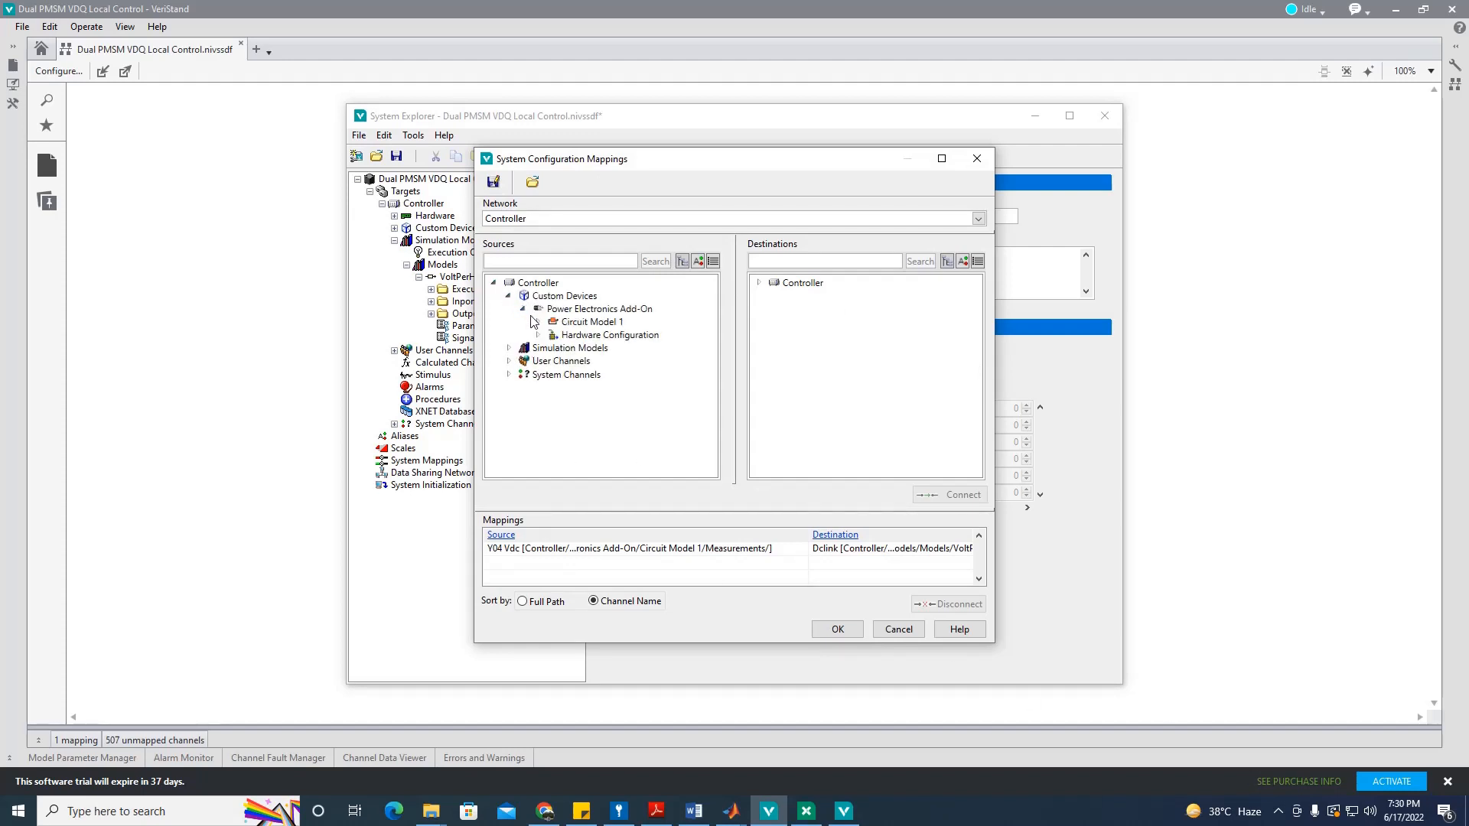
pyautogui.click(538, 322)
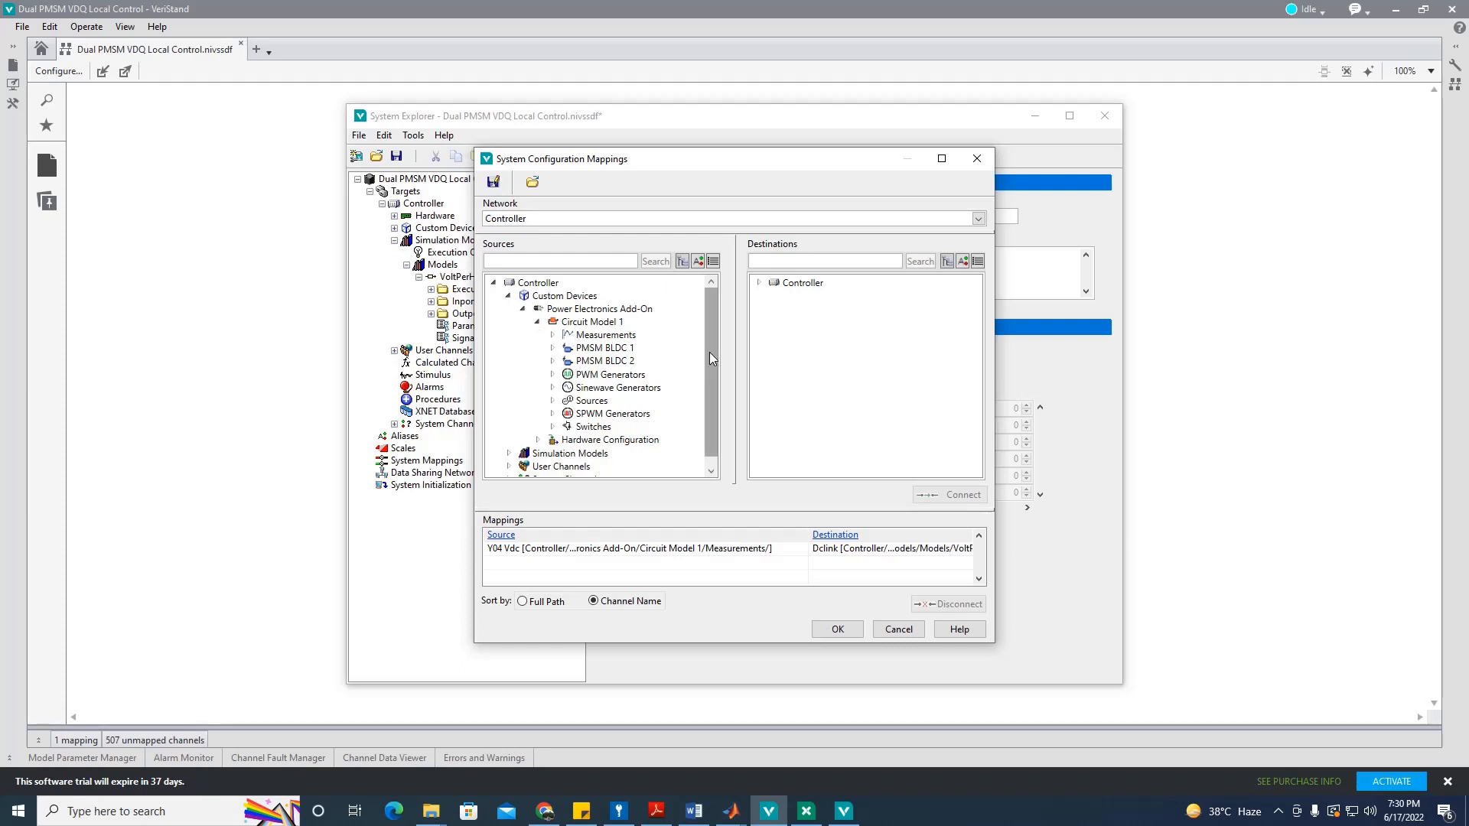
pyautogui.moveTo(709, 352); pyautogui.dragTo(710, 379)
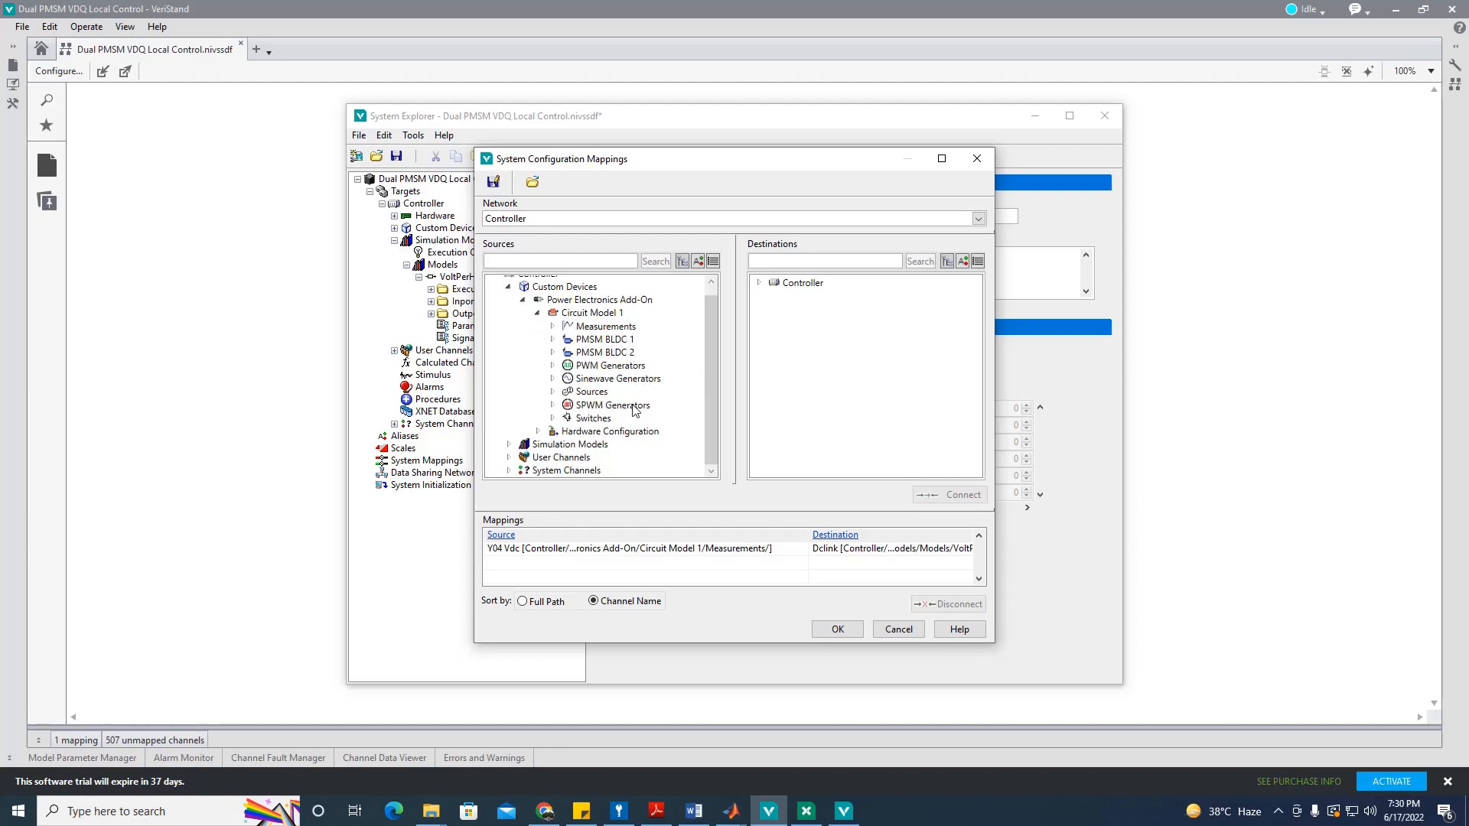
pyautogui.click(510, 446)
pyautogui.scroll(-1, 696, 442)
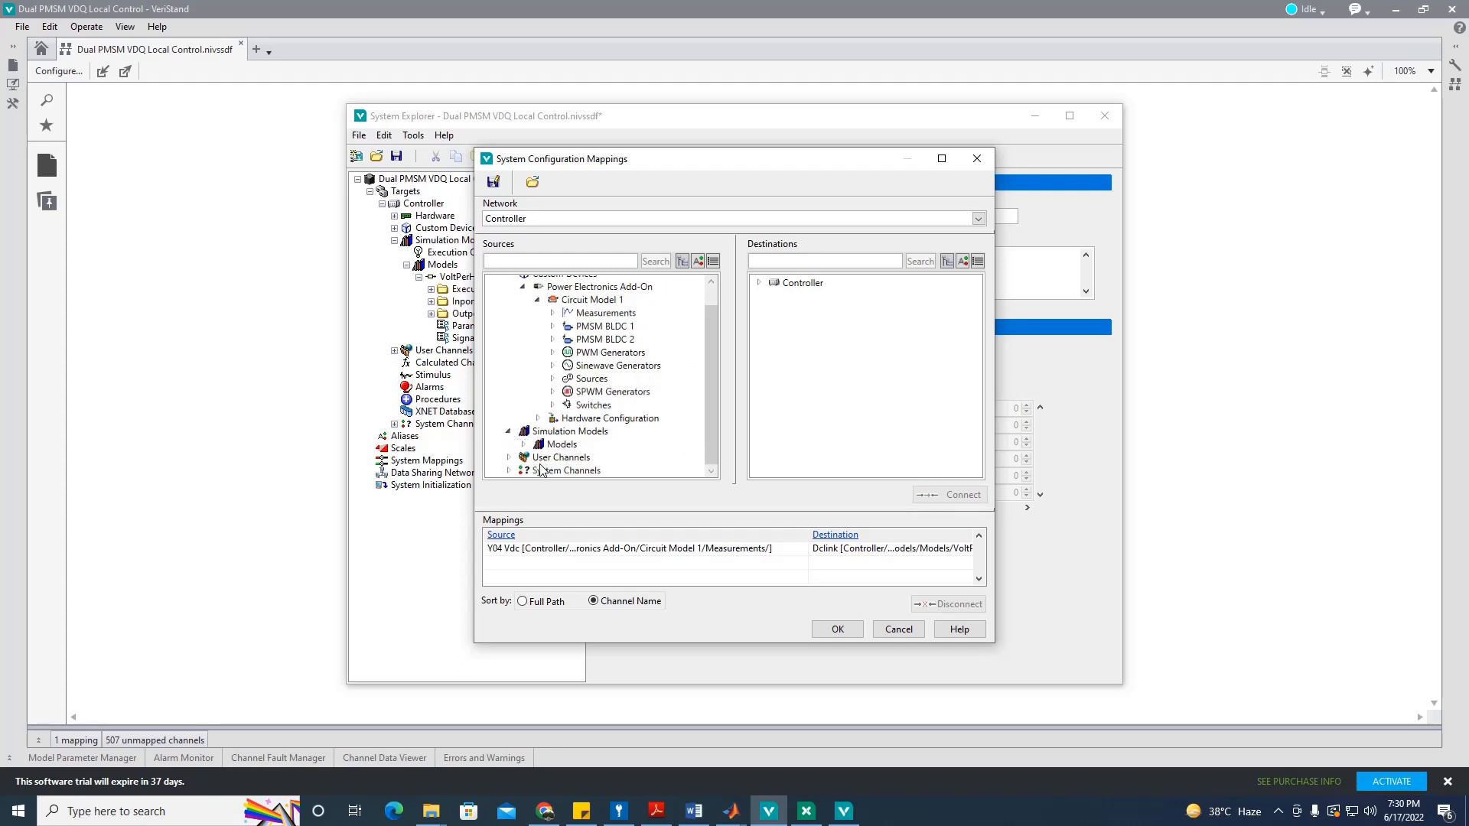
pyautogui.click(510, 458)
pyautogui.click(580, 471)
pyautogui.scroll(-1, 707, 437)
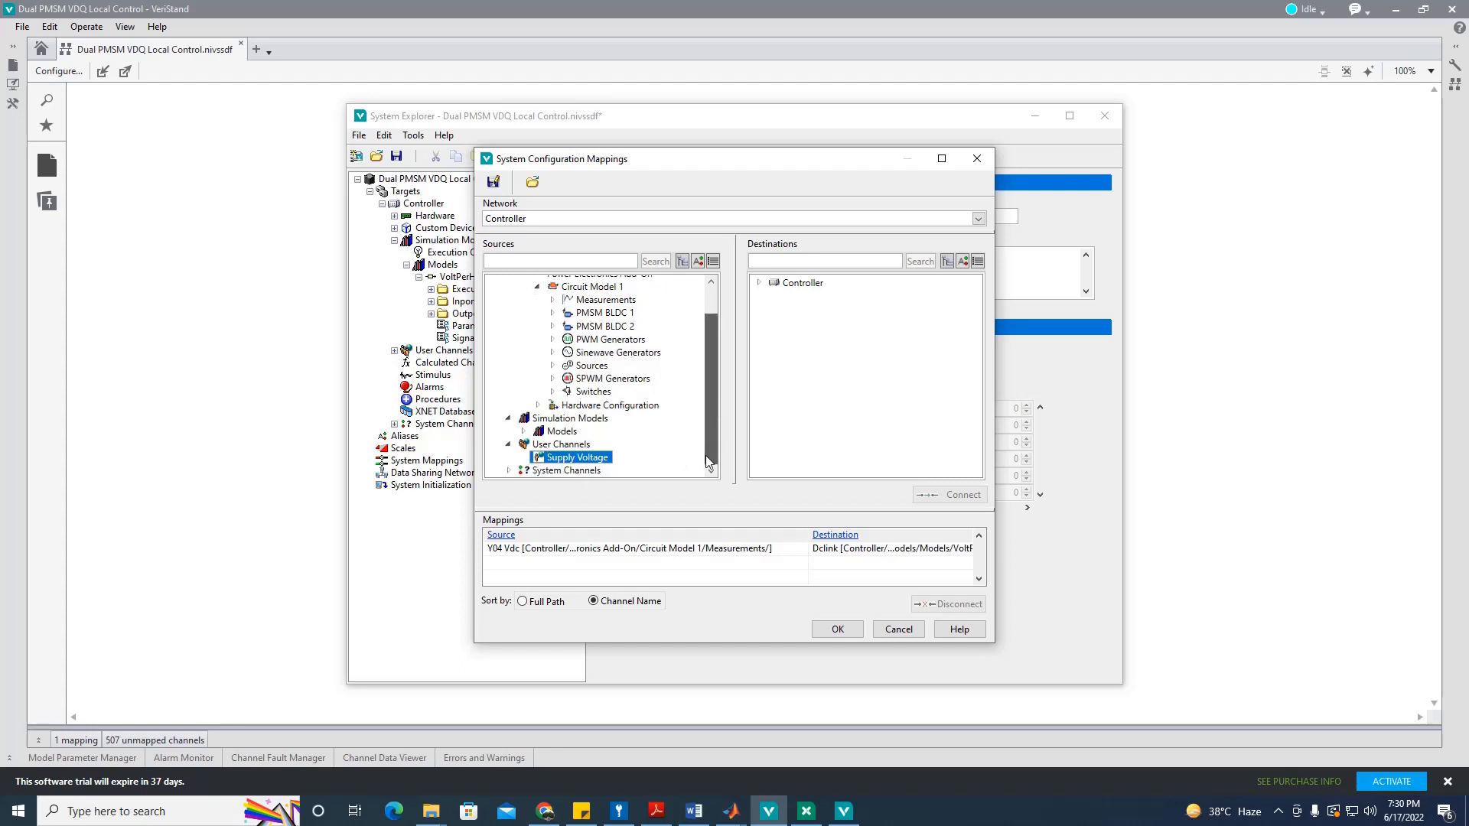
# Step: Map Supply Voltage to SWG 0 Amplitude under Circuit Model 1's Sinewave Generators
pyautogui.click(758, 283)
pyautogui.click(773, 297)
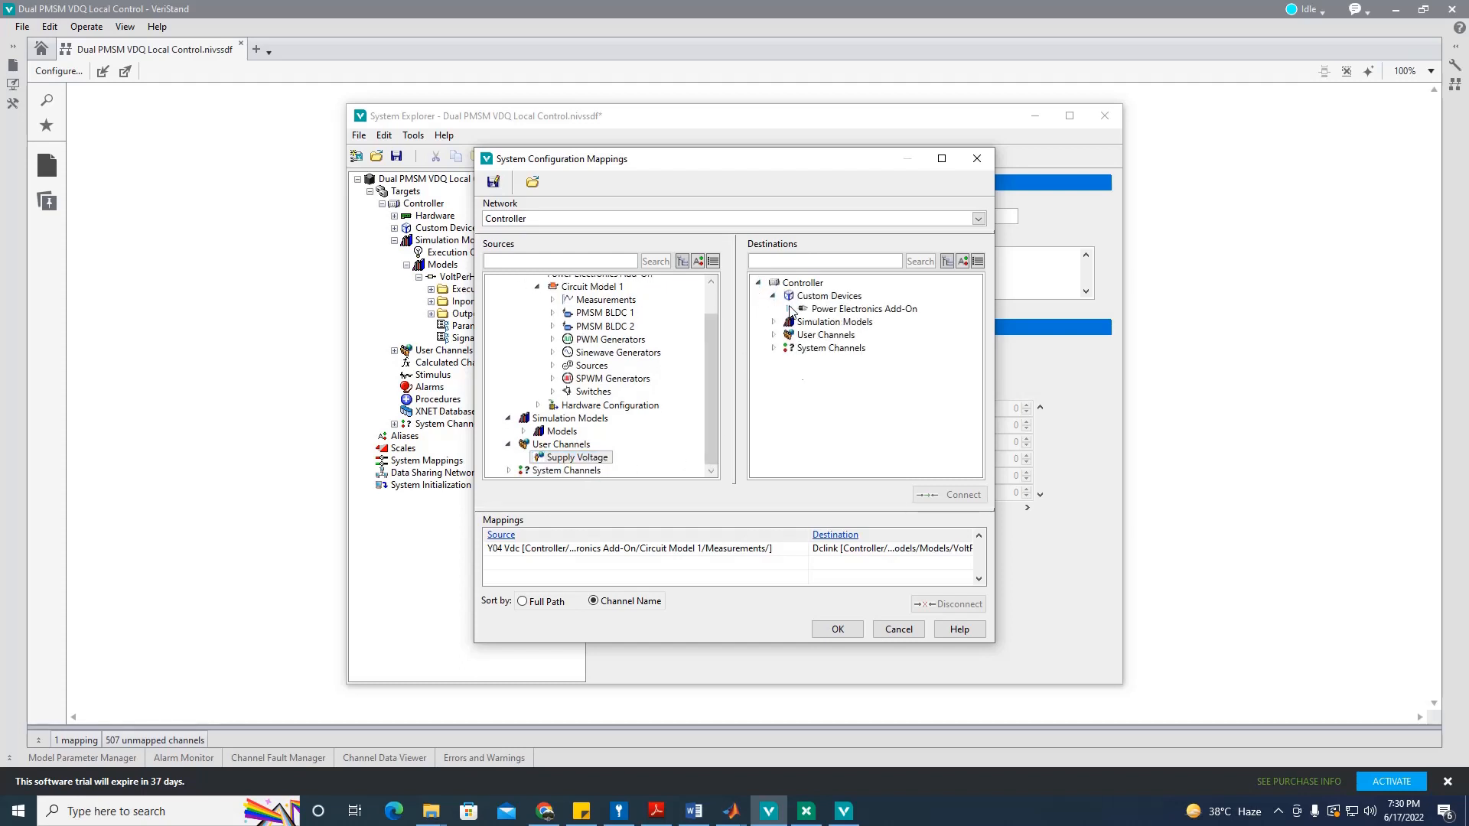
pyautogui.click(788, 309)
pyautogui.click(802, 322)
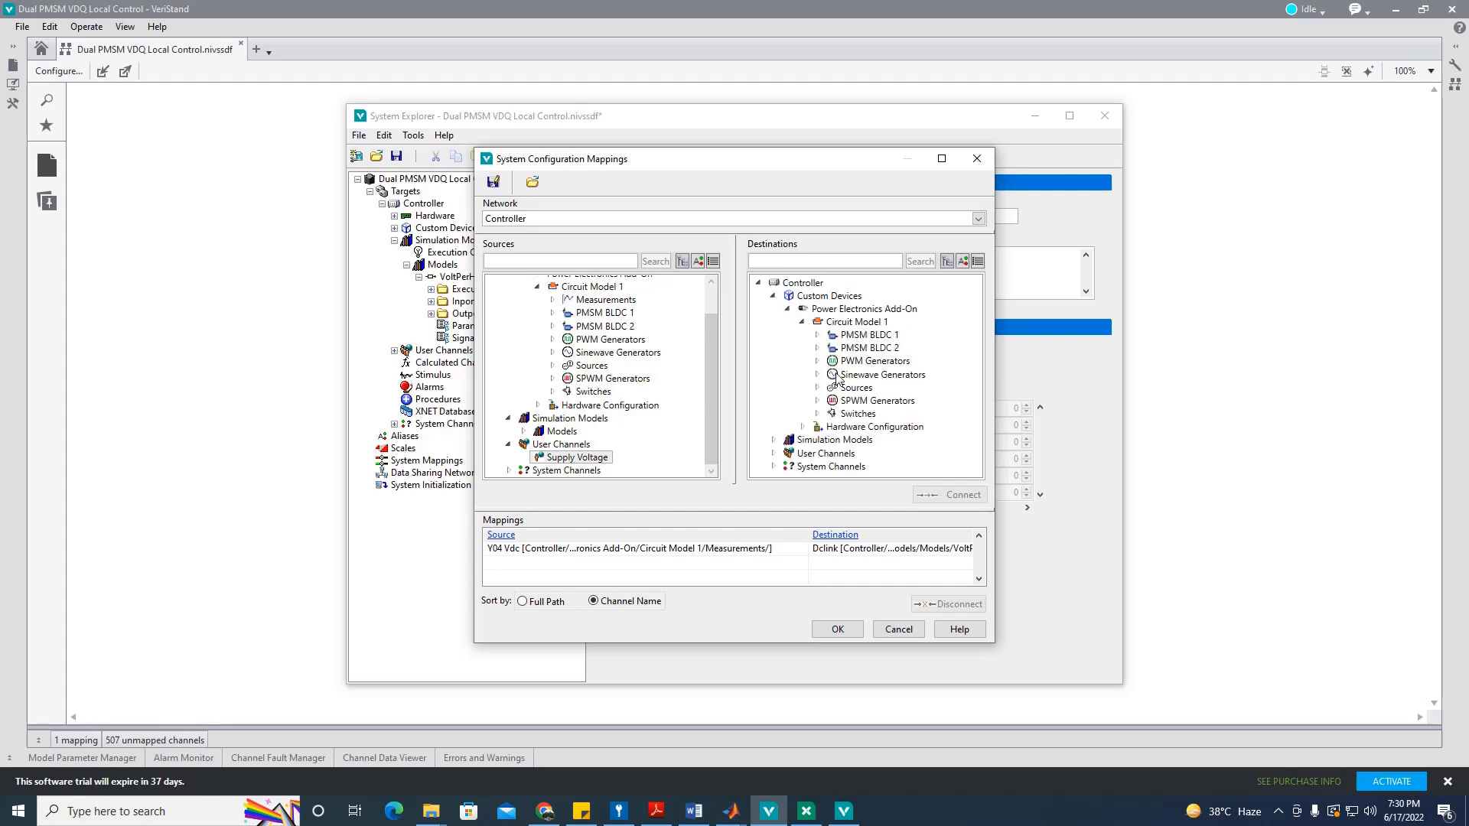
pyautogui.click(817, 375)
pyautogui.click(832, 414)
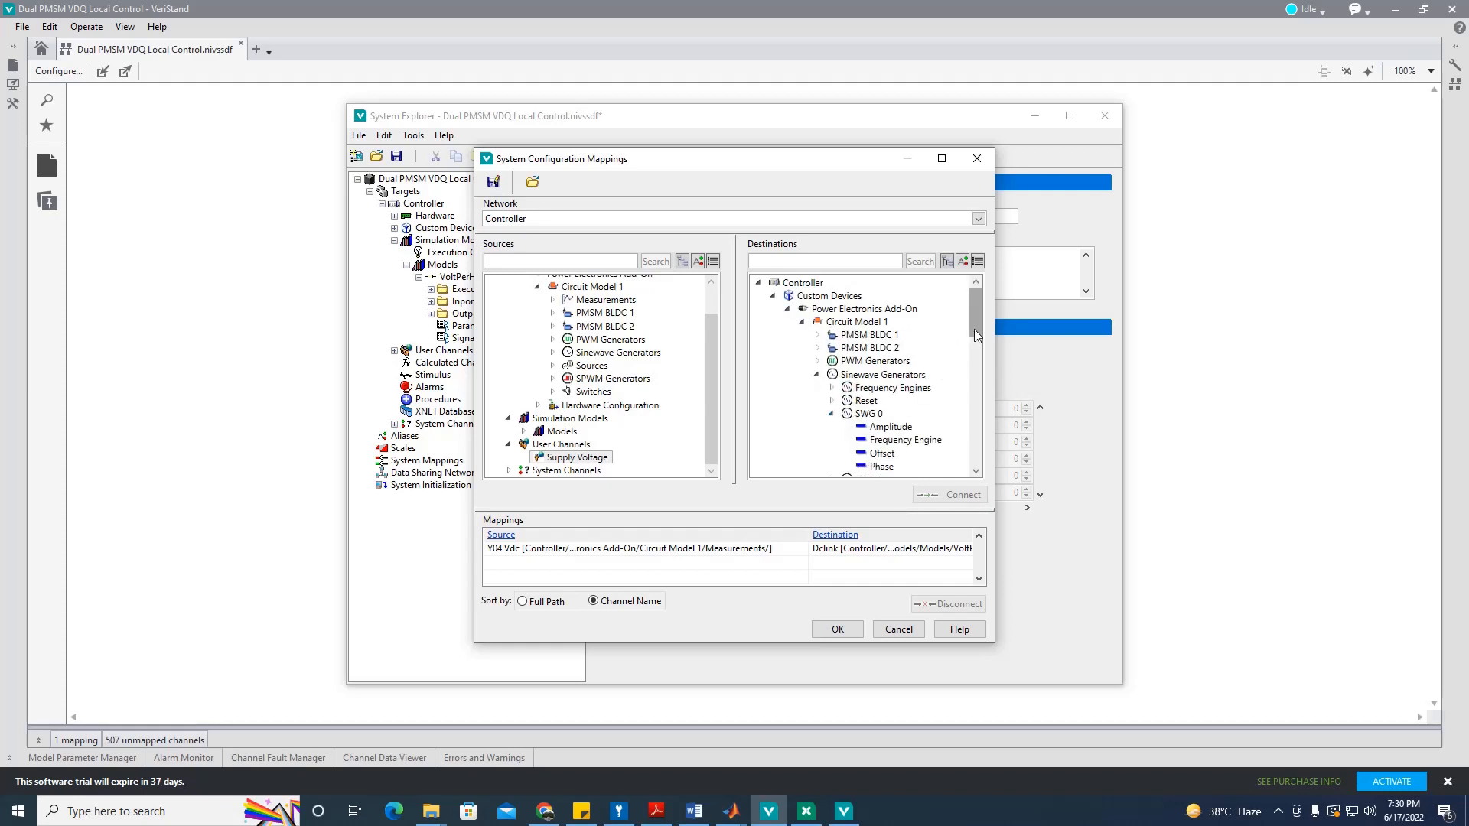
pyautogui.moveTo(977, 333); pyautogui.dragTo(974, 367)
pyautogui.click(890, 299)
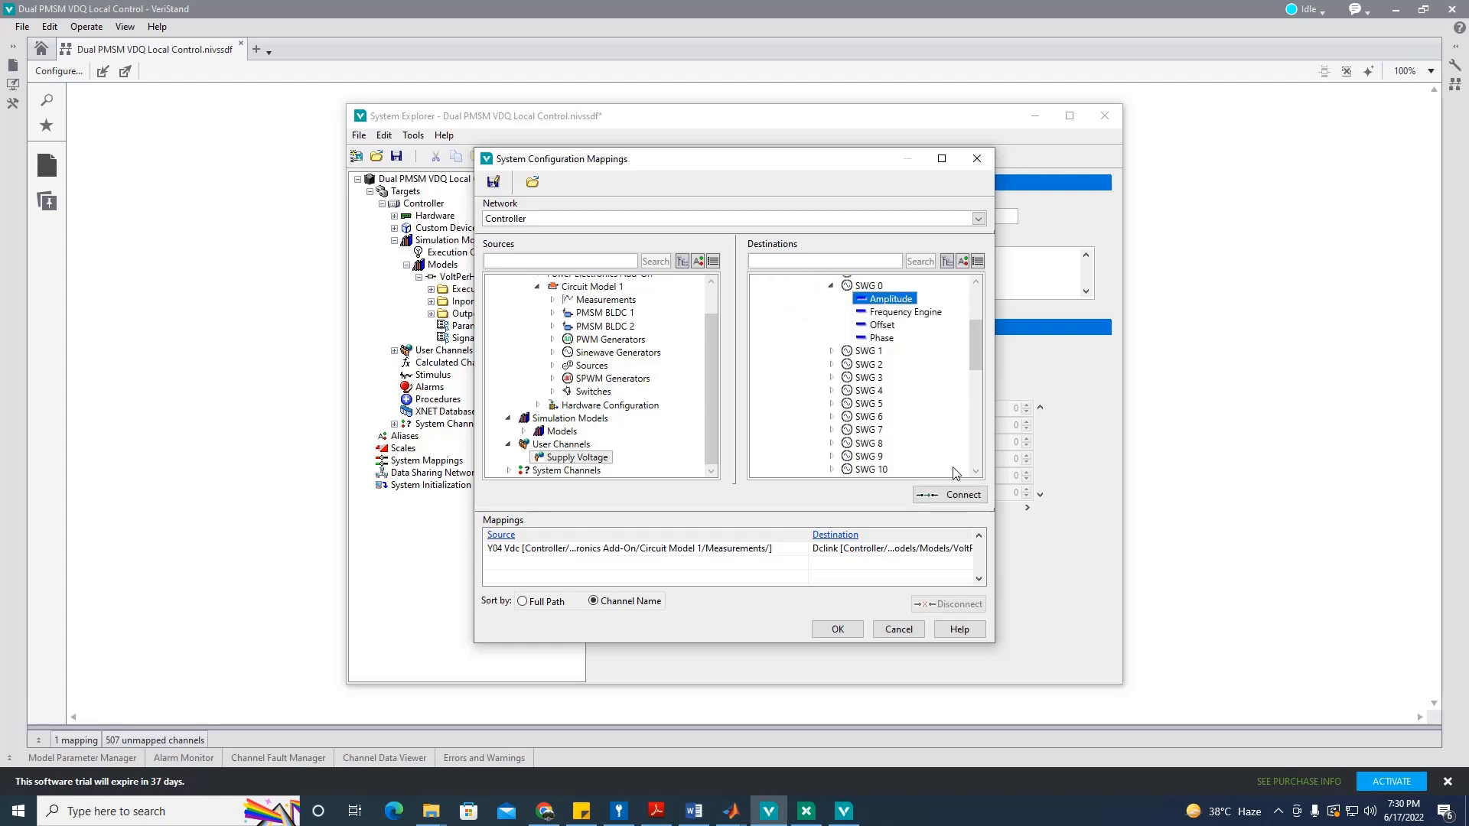
pyautogui.click(951, 494)
# Step: Map Supply Voltage to the SWG 1 and SWG 2 Amplitude channels as well
pyautogui.click(831, 351)
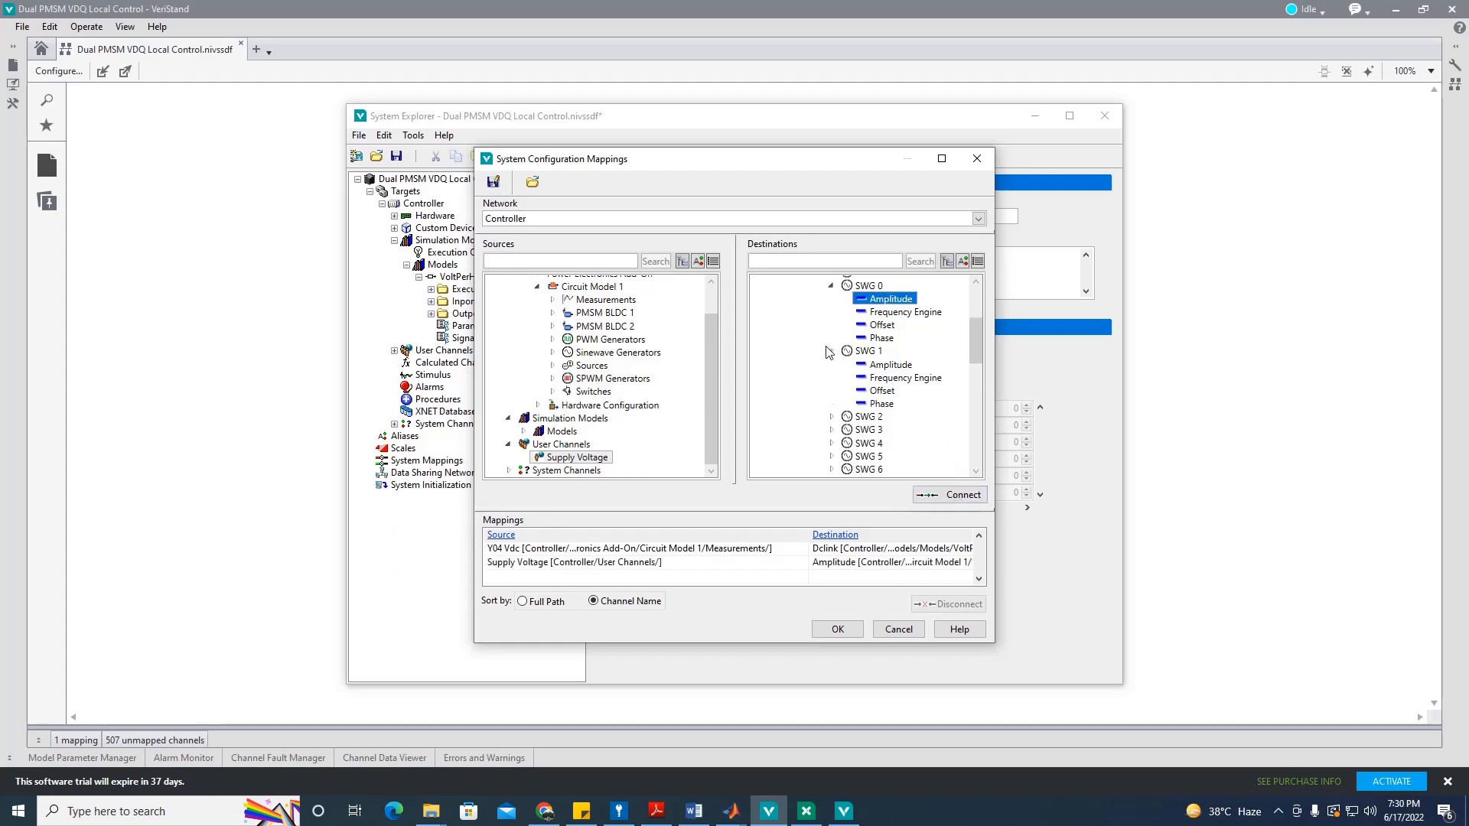
pyautogui.click(900, 366)
pyautogui.click(951, 494)
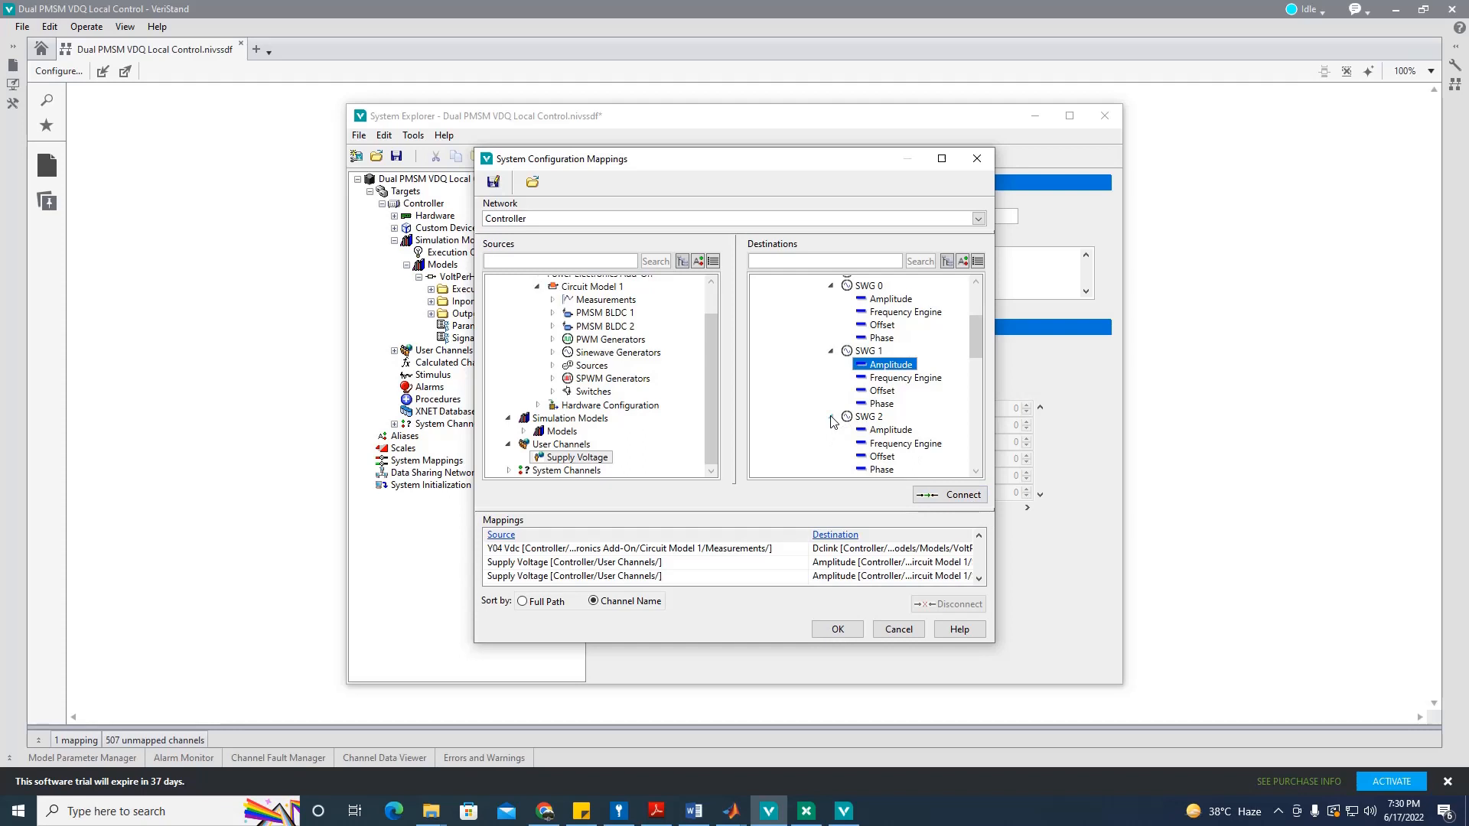
pyautogui.click(888, 430)
pyautogui.click(940, 494)
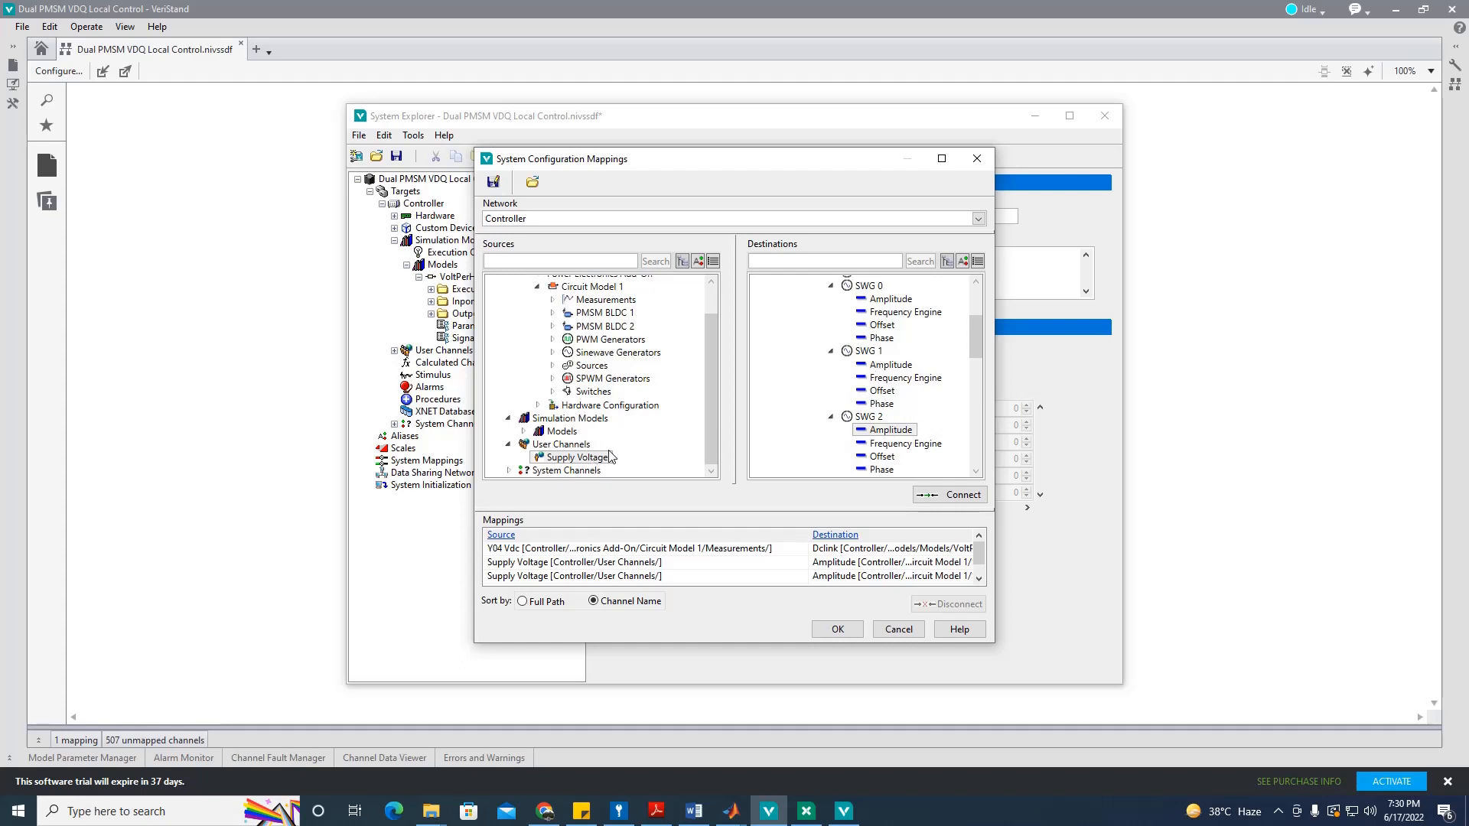
# Step: Map the InverterFrequencyRef outport to SPWM Frequency Engine 0
pyautogui.click(515, 444)
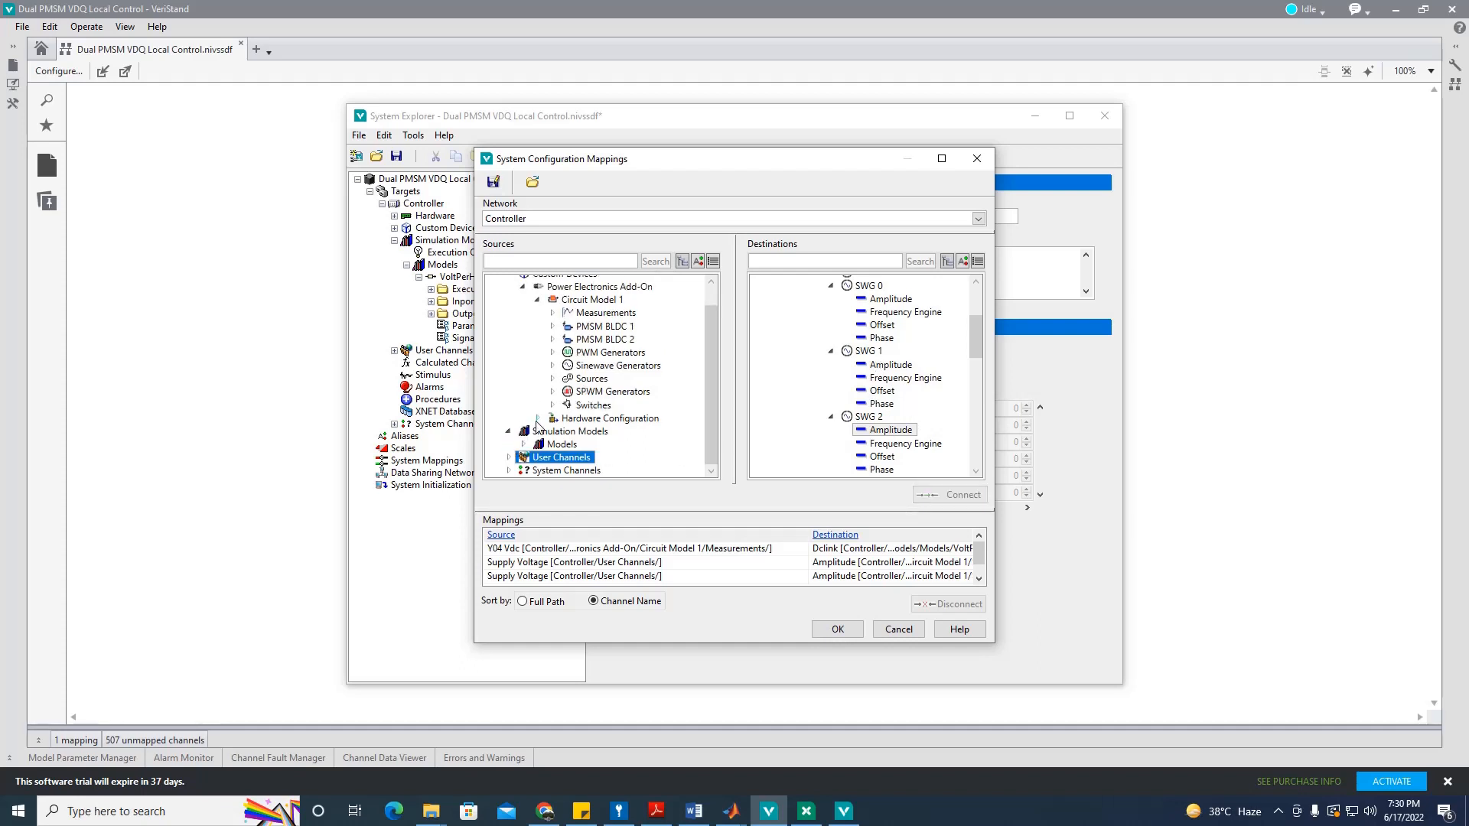
pyautogui.click(523, 444)
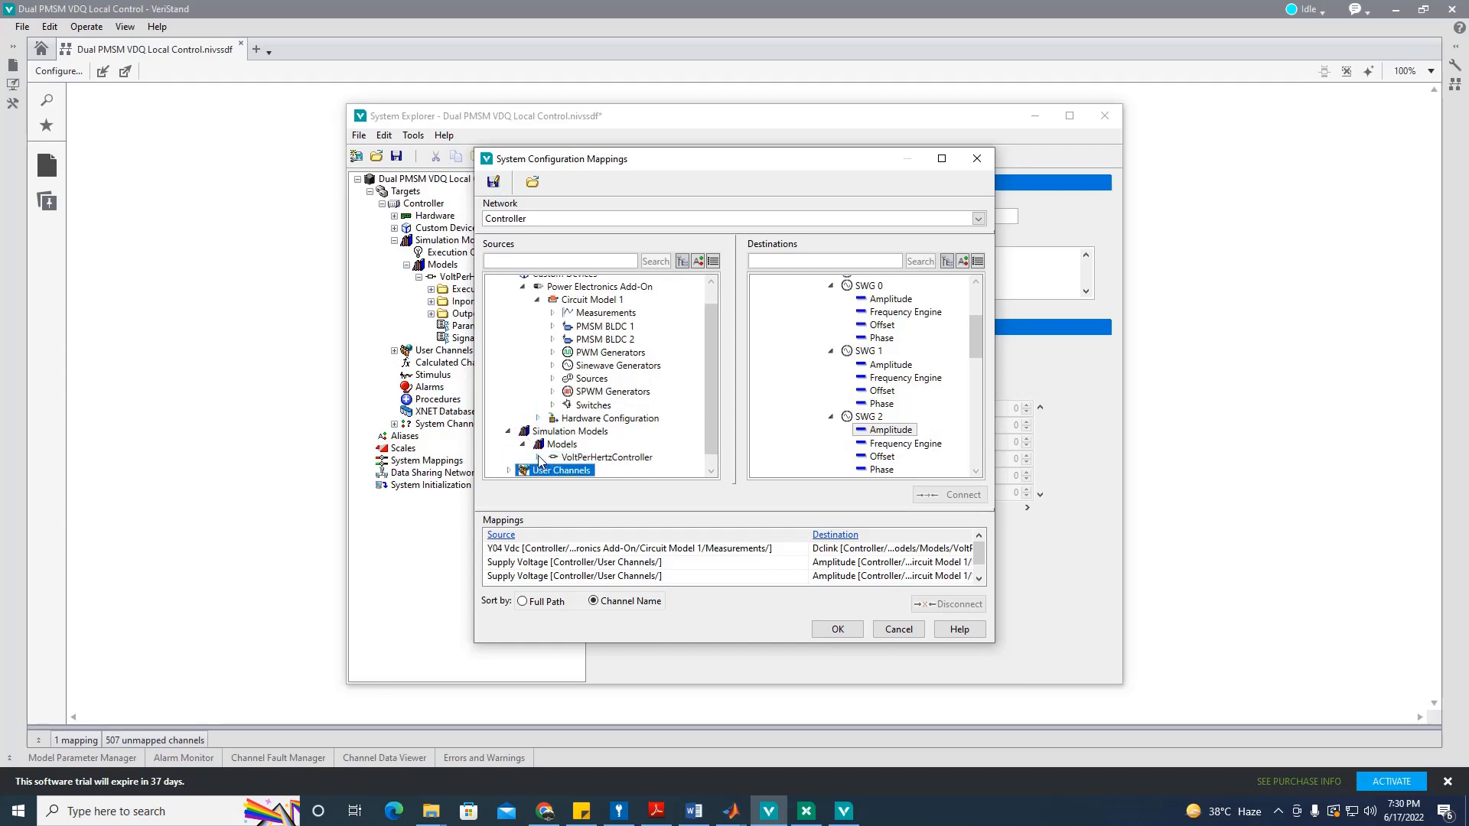
pyautogui.moveTo(707, 407); pyautogui.dragTo(704, 460)
pyautogui.click(551, 444)
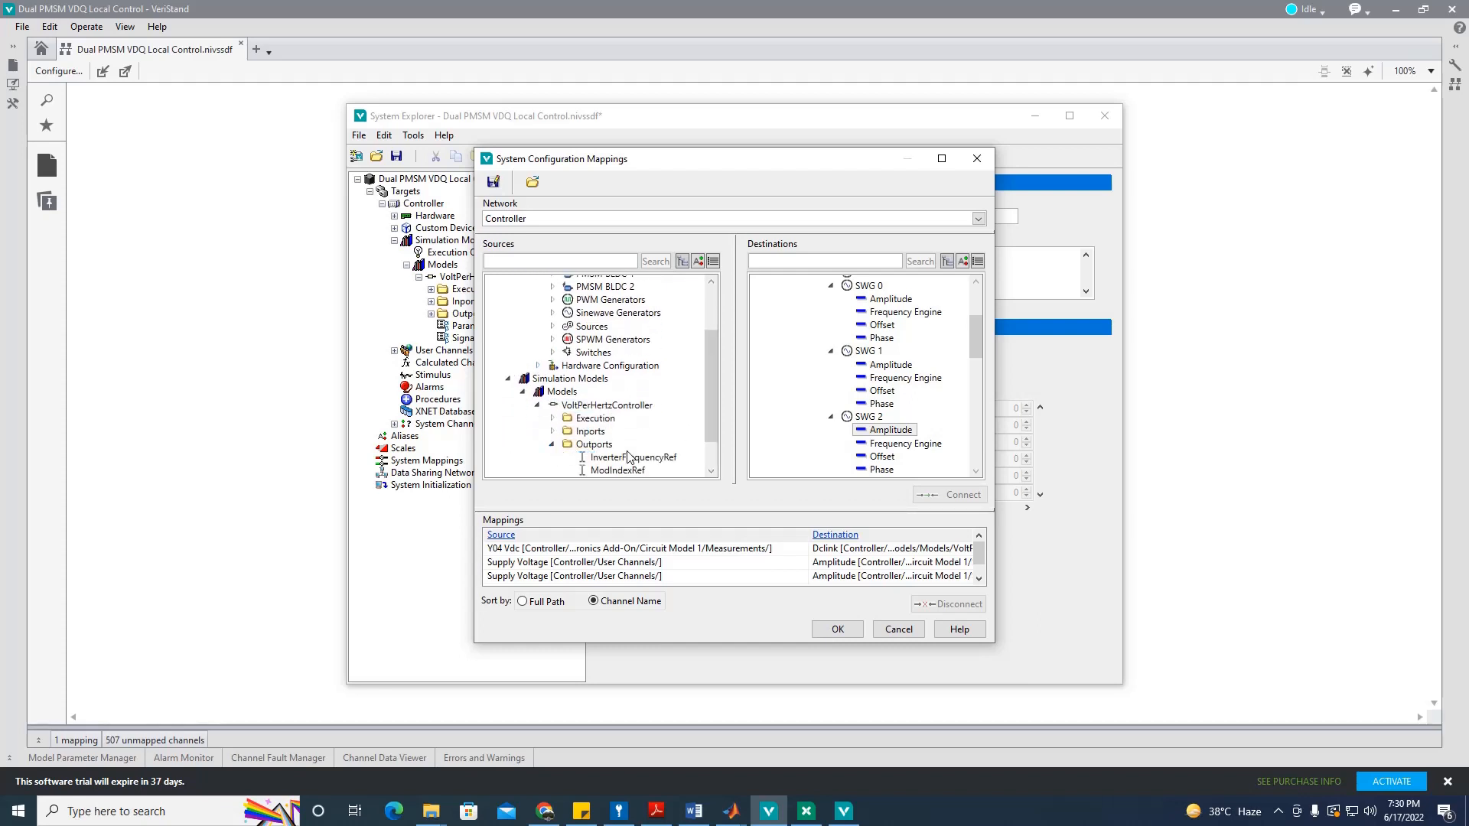
pyautogui.scroll(4, 837, 394)
pyautogui.click(816, 374)
pyautogui.scroll(-1, 712, 421)
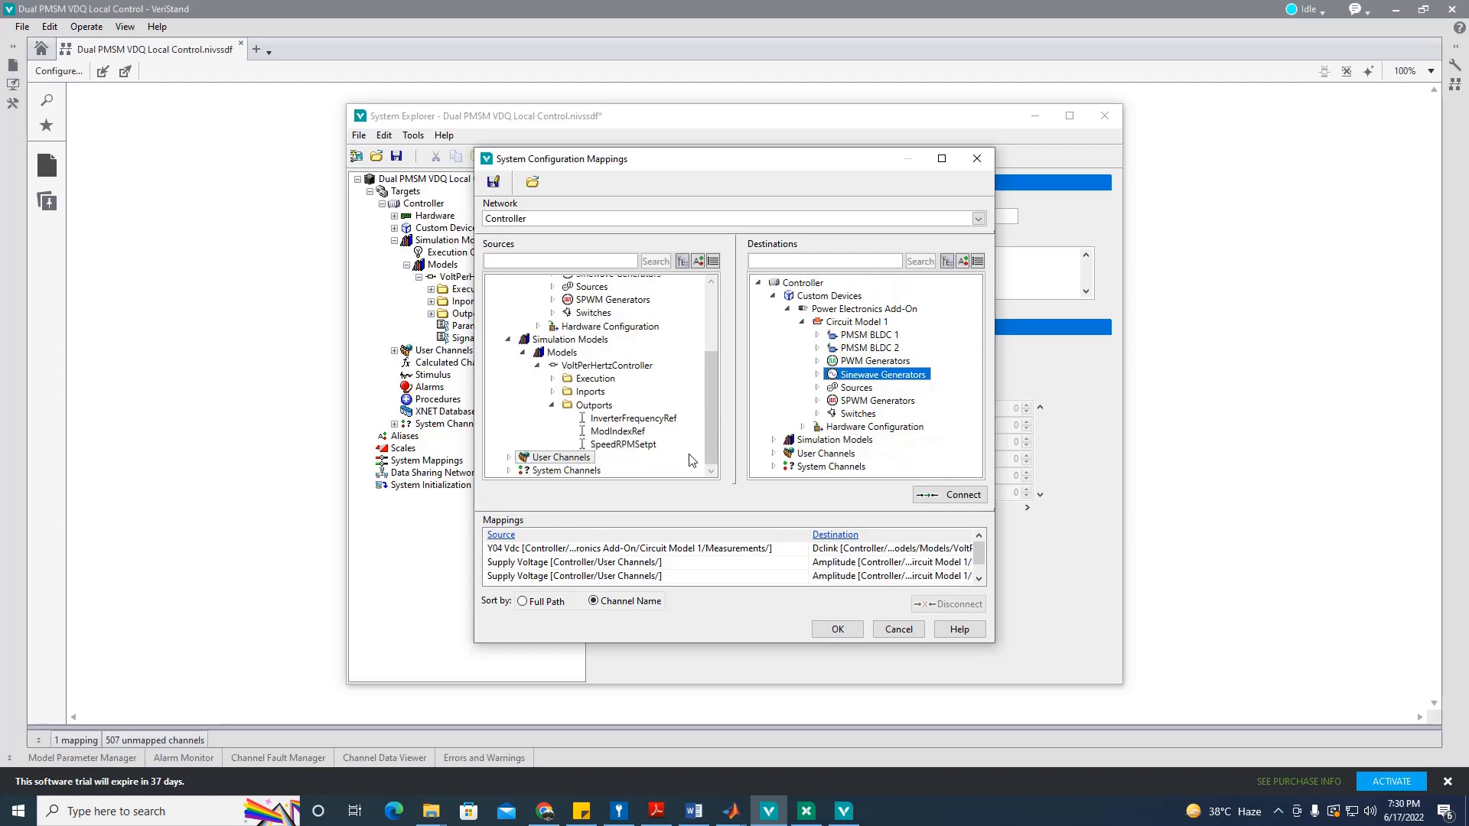
pyautogui.click(665, 420)
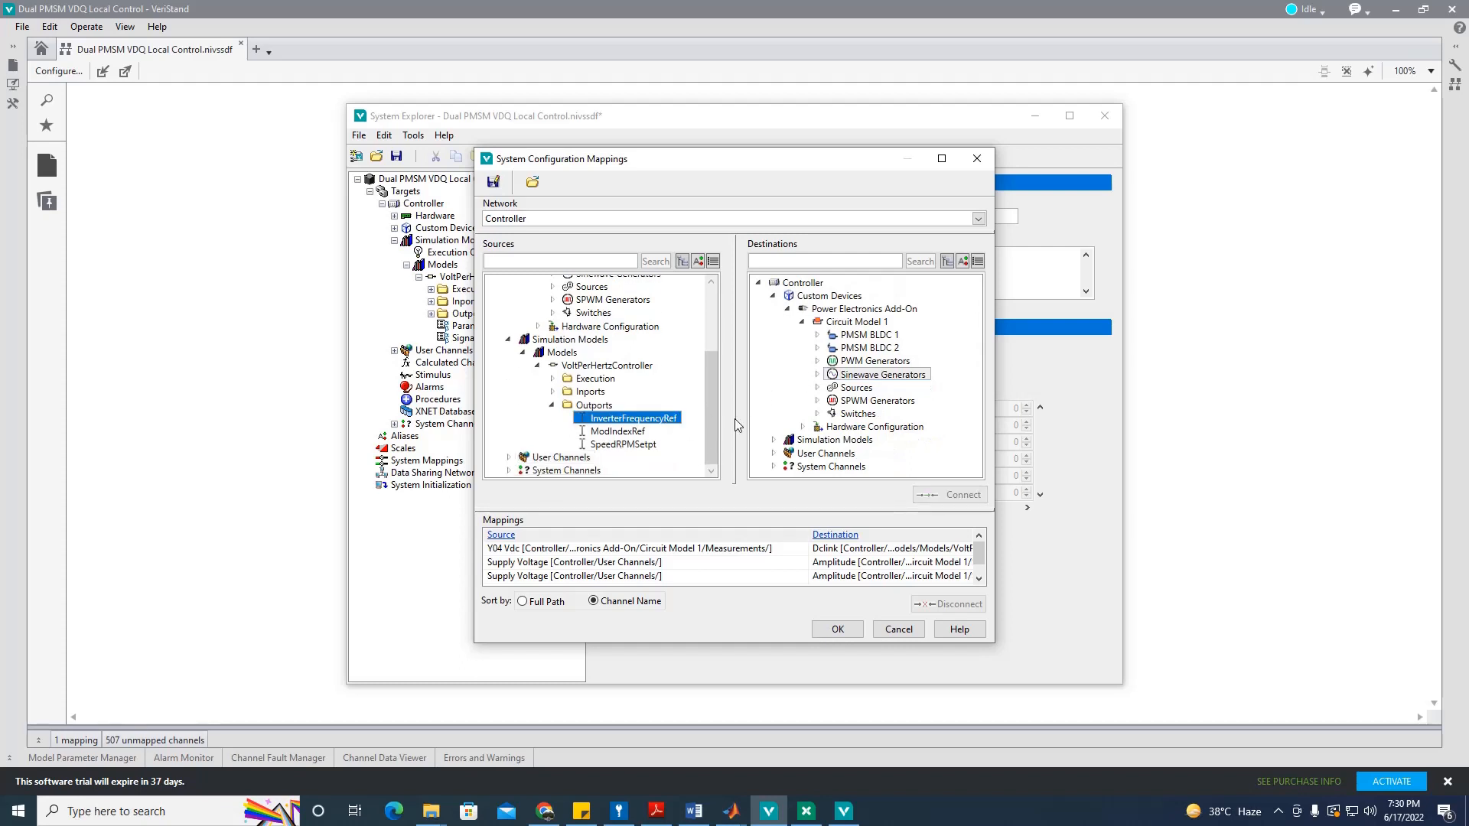
pyautogui.click(817, 401)
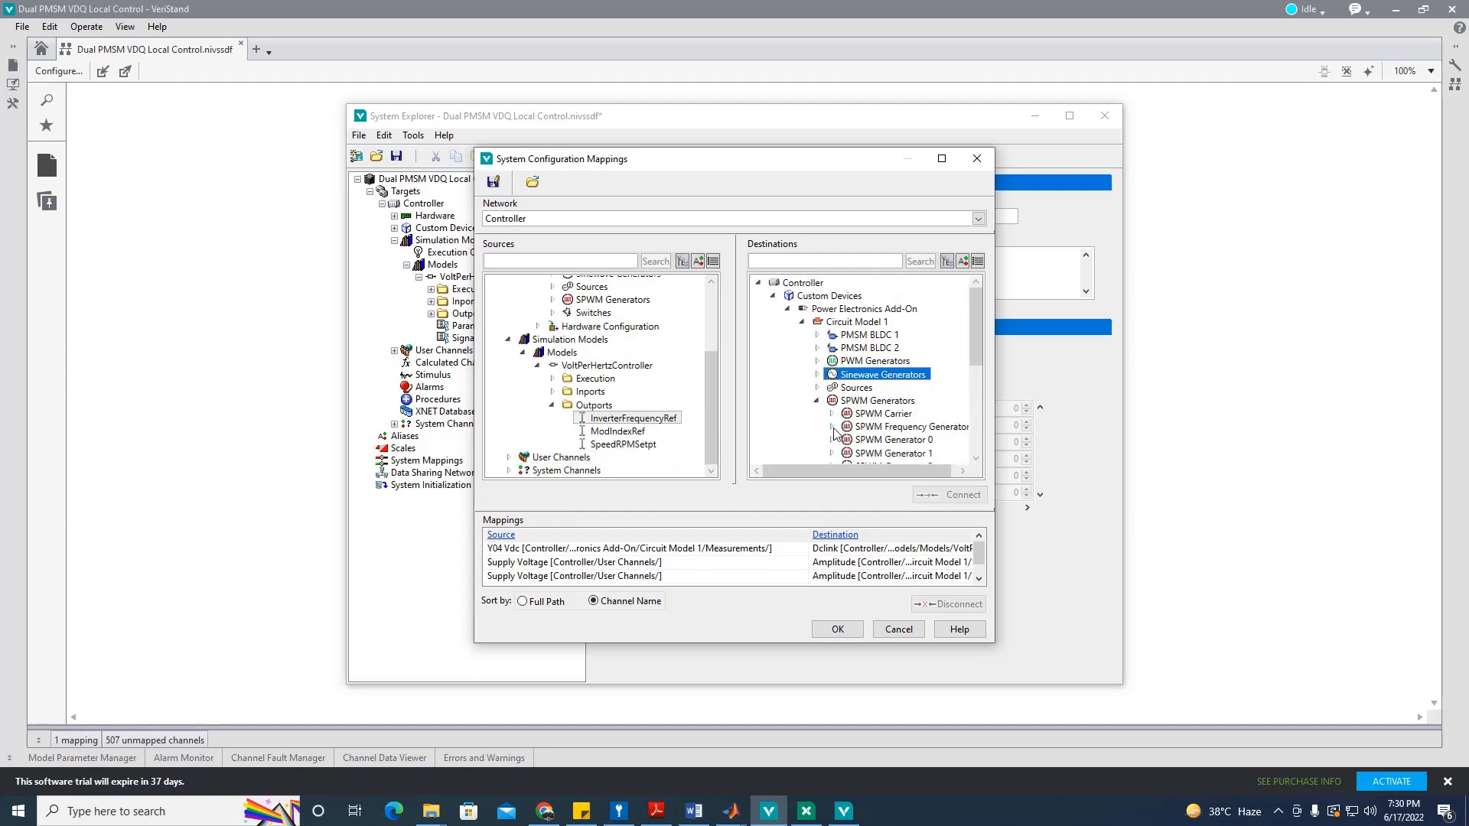
pyautogui.click(832, 427)
pyautogui.moveTo(850, 471); pyautogui.dragTo(862, 470)
pyautogui.click(907, 440)
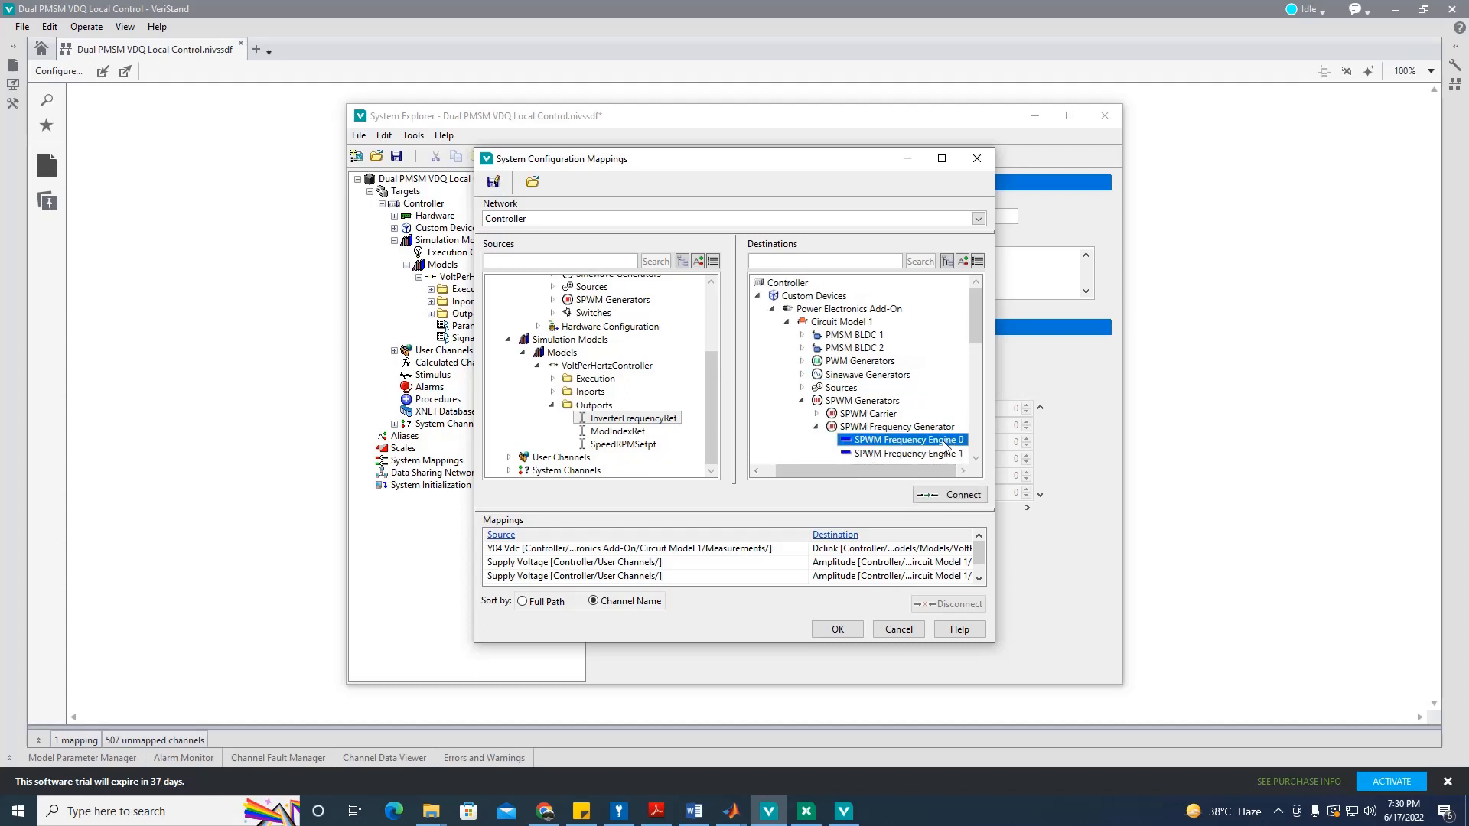
pyautogui.click(951, 497)
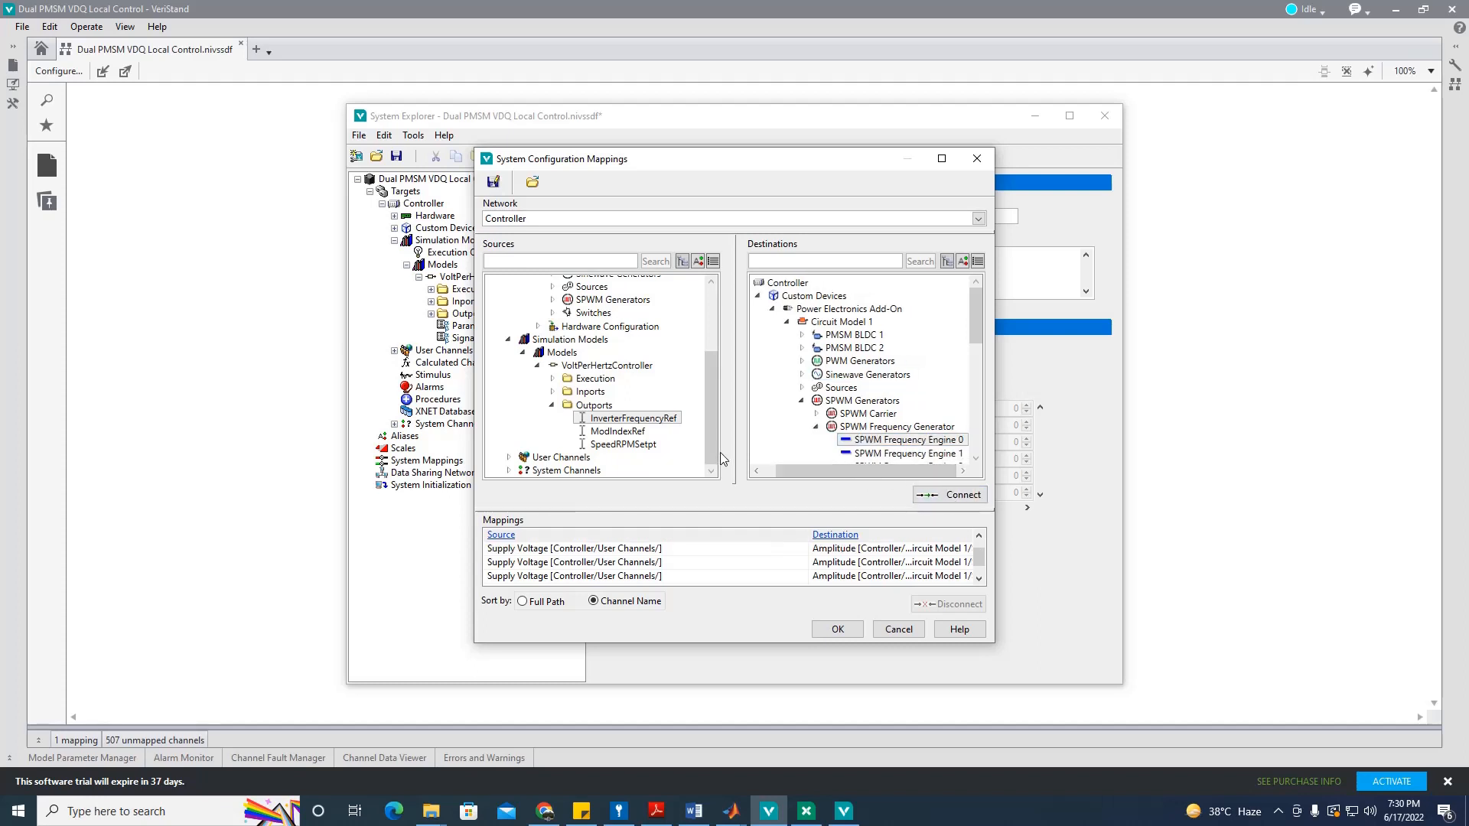
# Step: Map ModIndexRef to the SPWM Carrier Modulation Index and accept the mappings
pyautogui.click(629, 432)
pyautogui.click(816, 414)
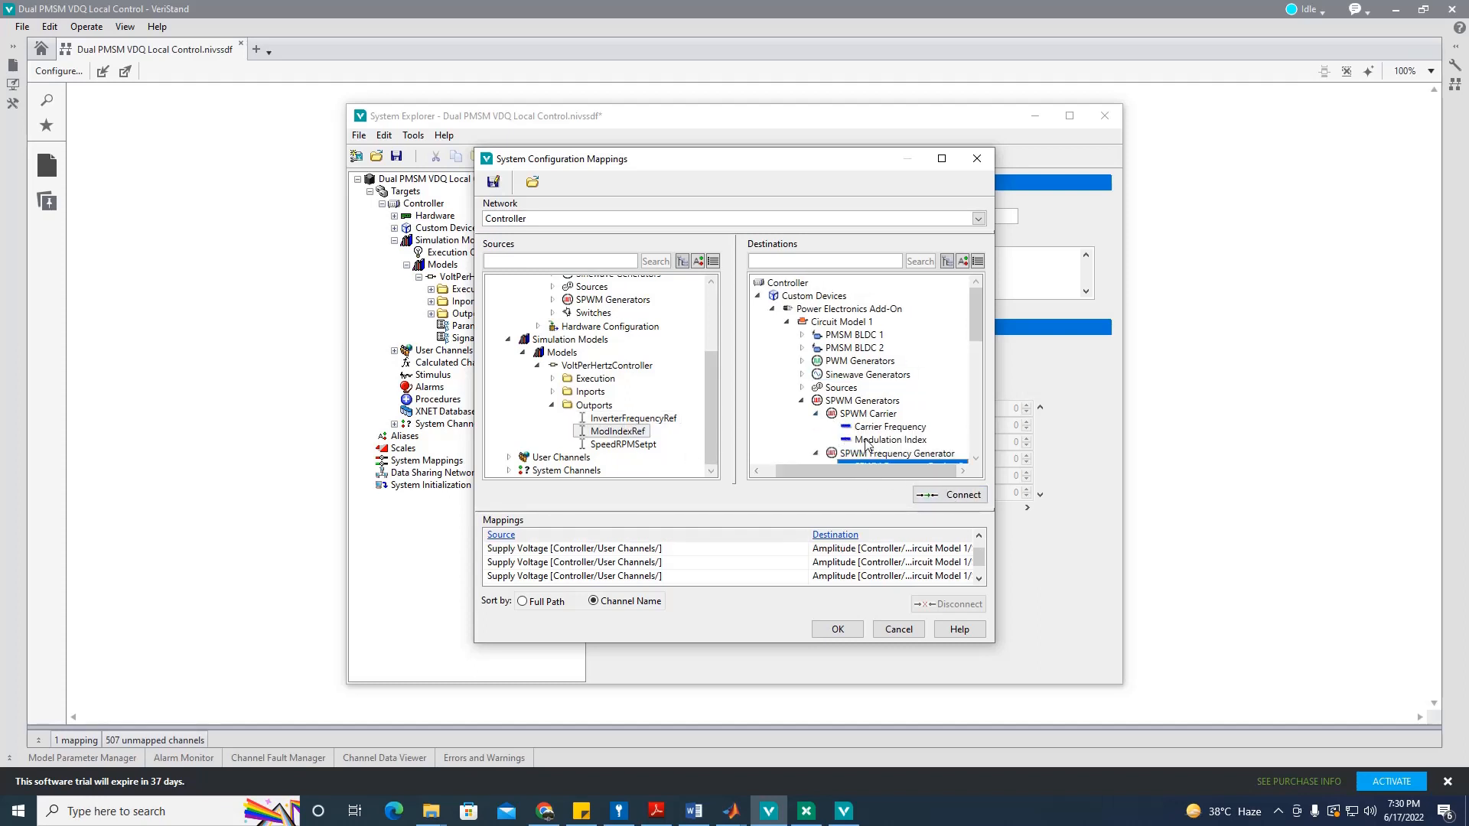
pyautogui.click(869, 441)
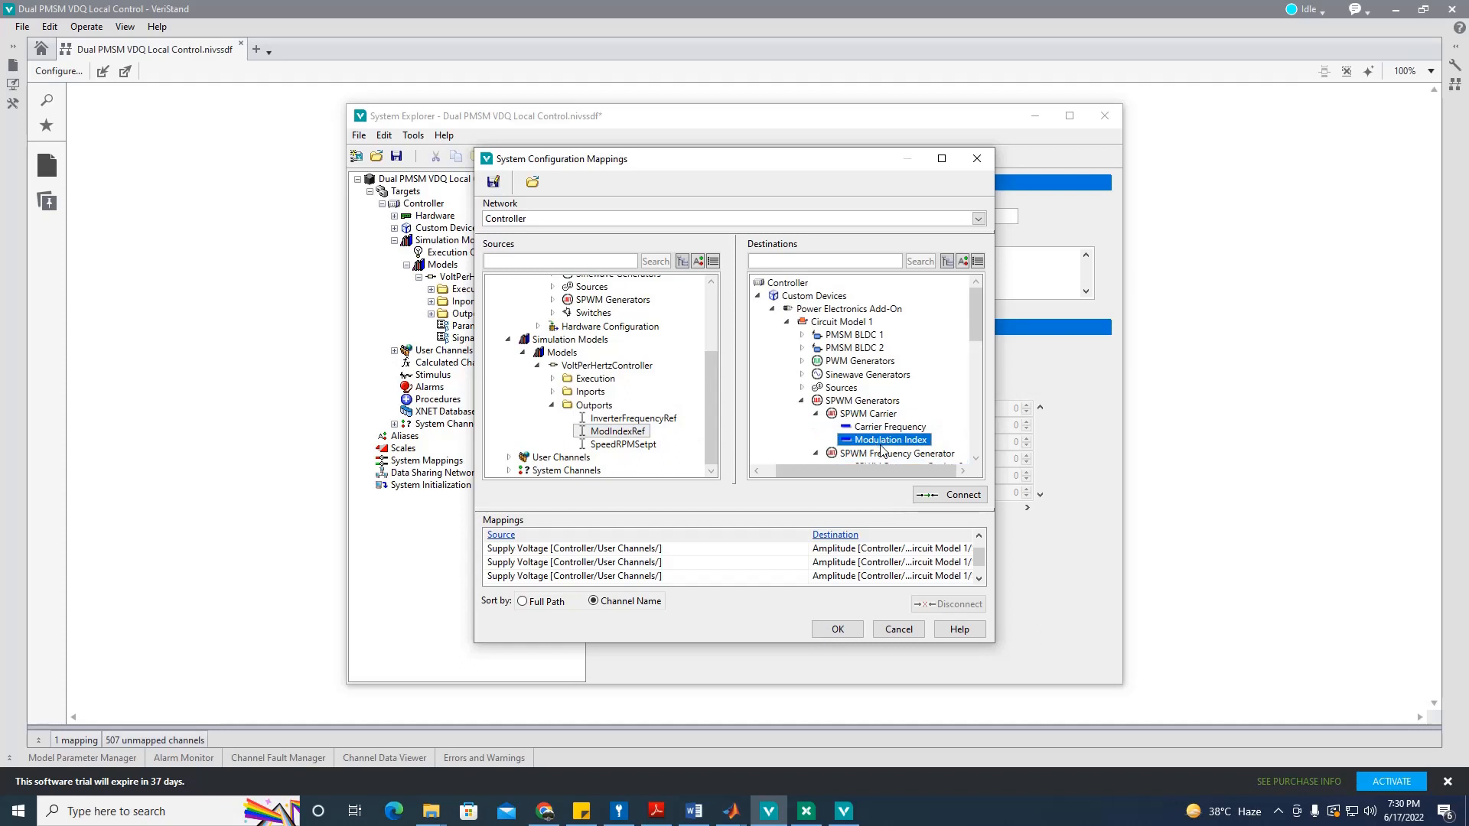
pyautogui.click(957, 497)
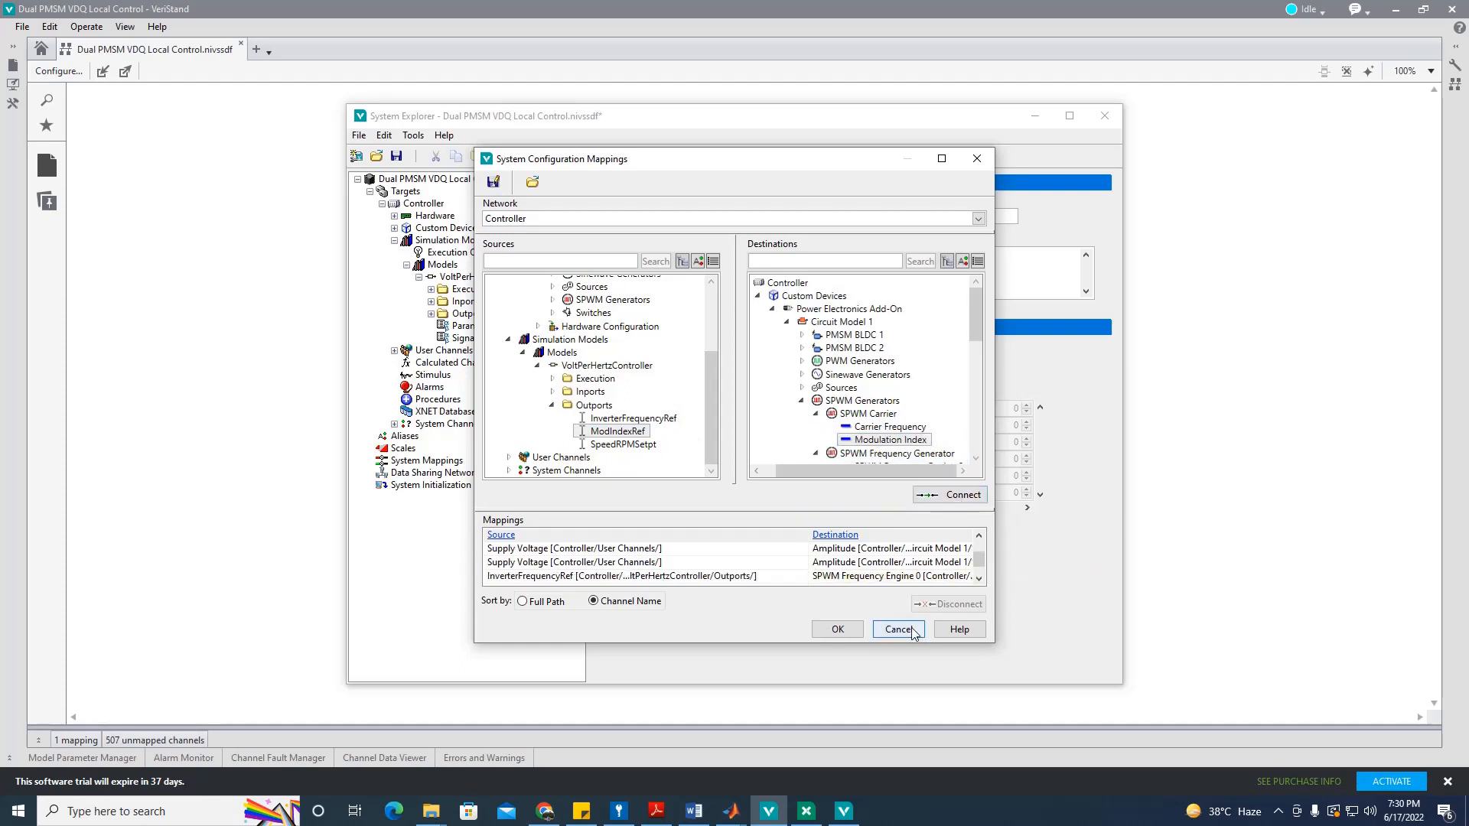
pyautogui.click(830, 630)
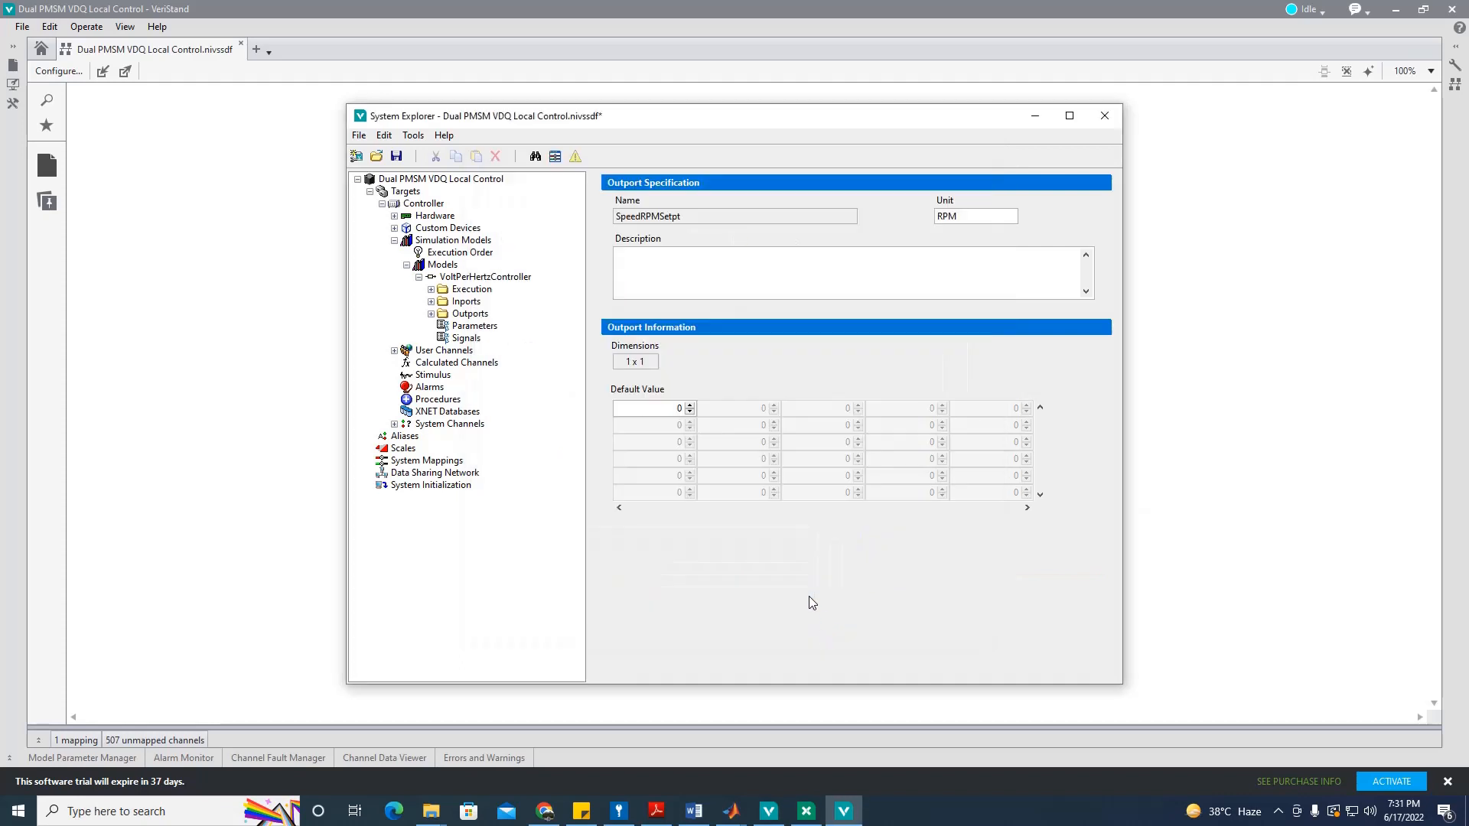
# Step: Save the system definition, close System Explorer, and pick Deploy from the Idle status menu
pyautogui.click(397, 156)
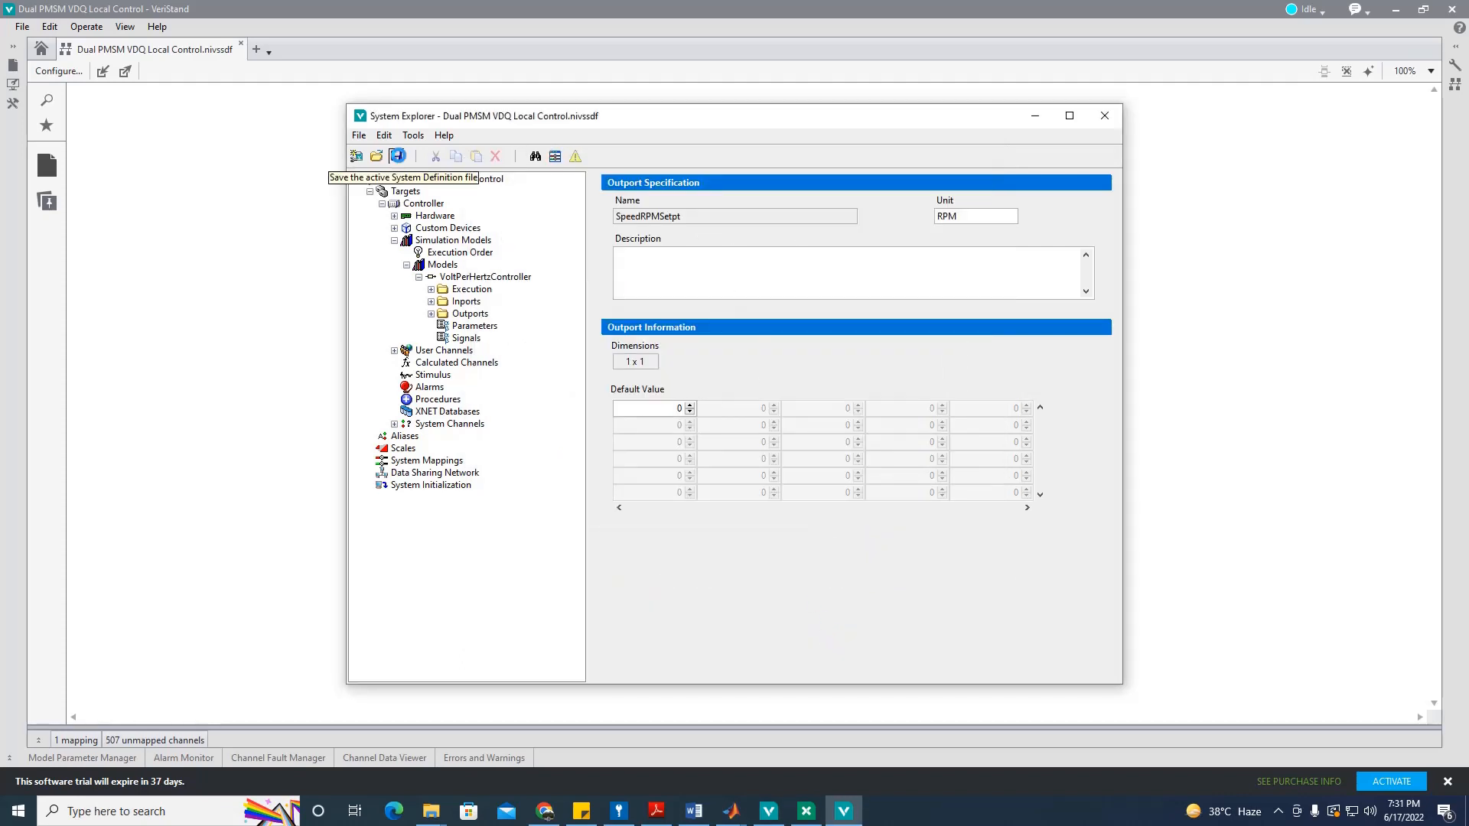
pyautogui.click(1106, 116)
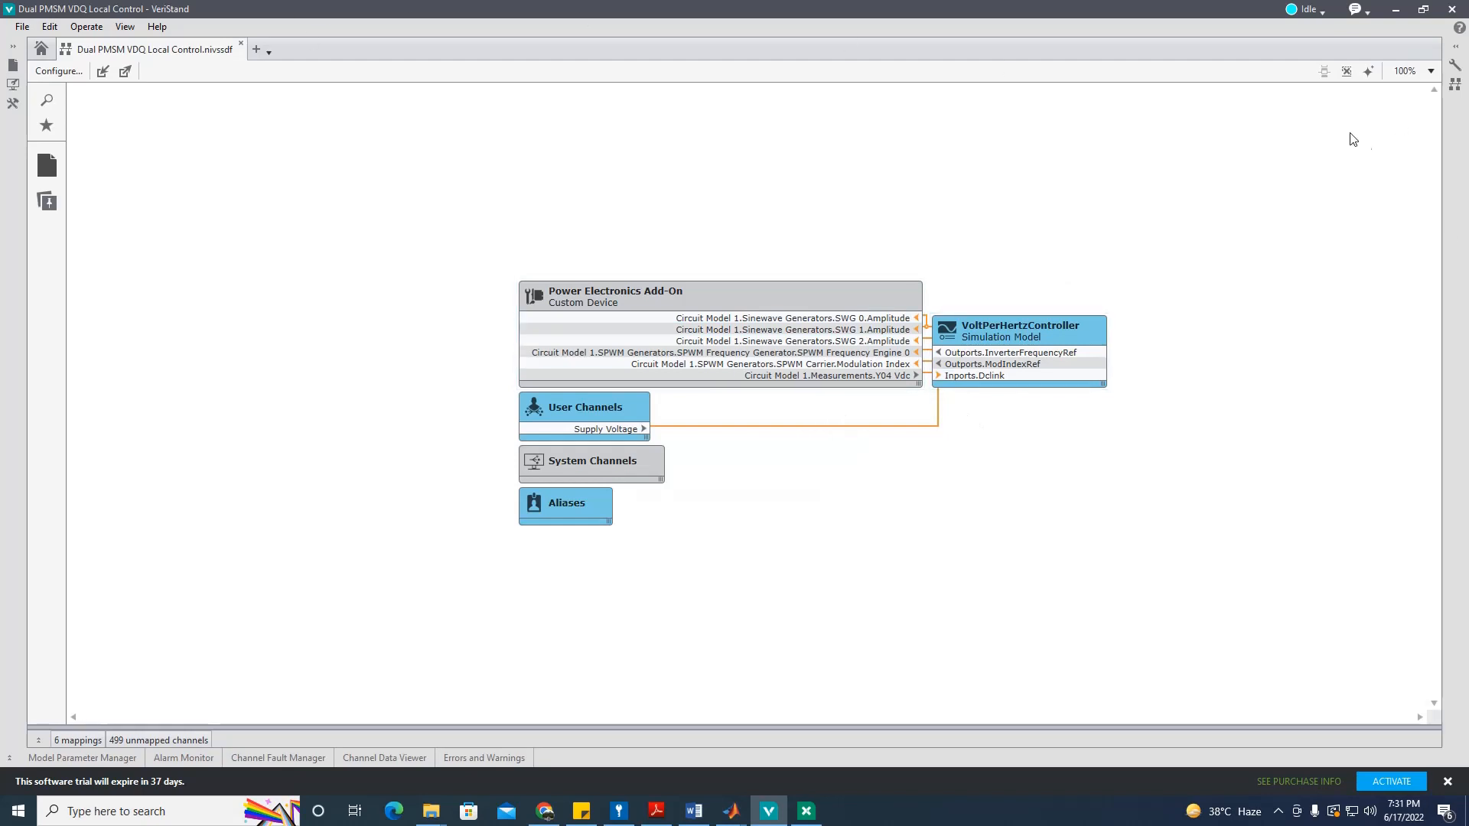
pyautogui.click(1323, 11)
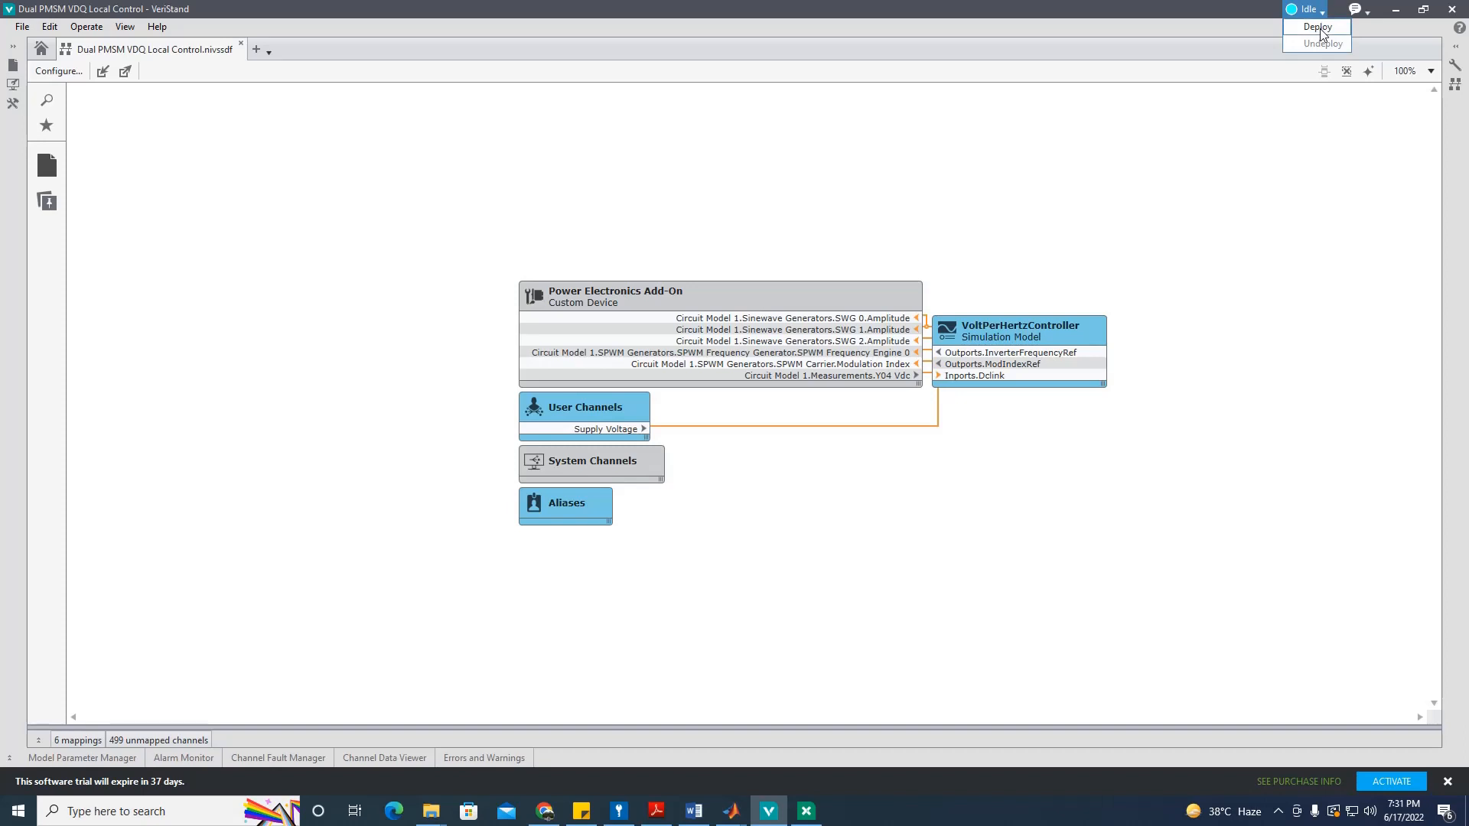
pyautogui.click(1320, 29)
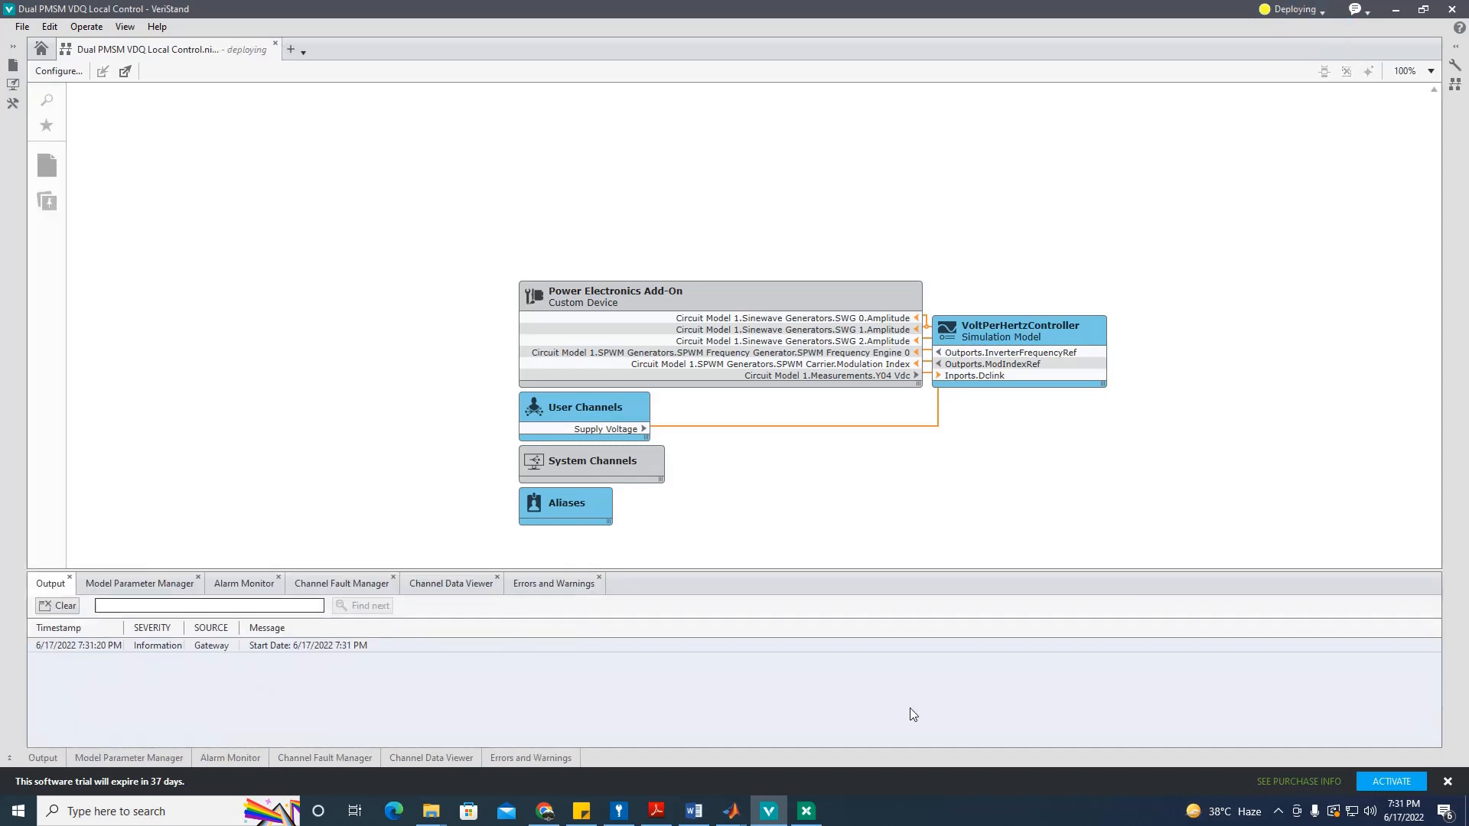
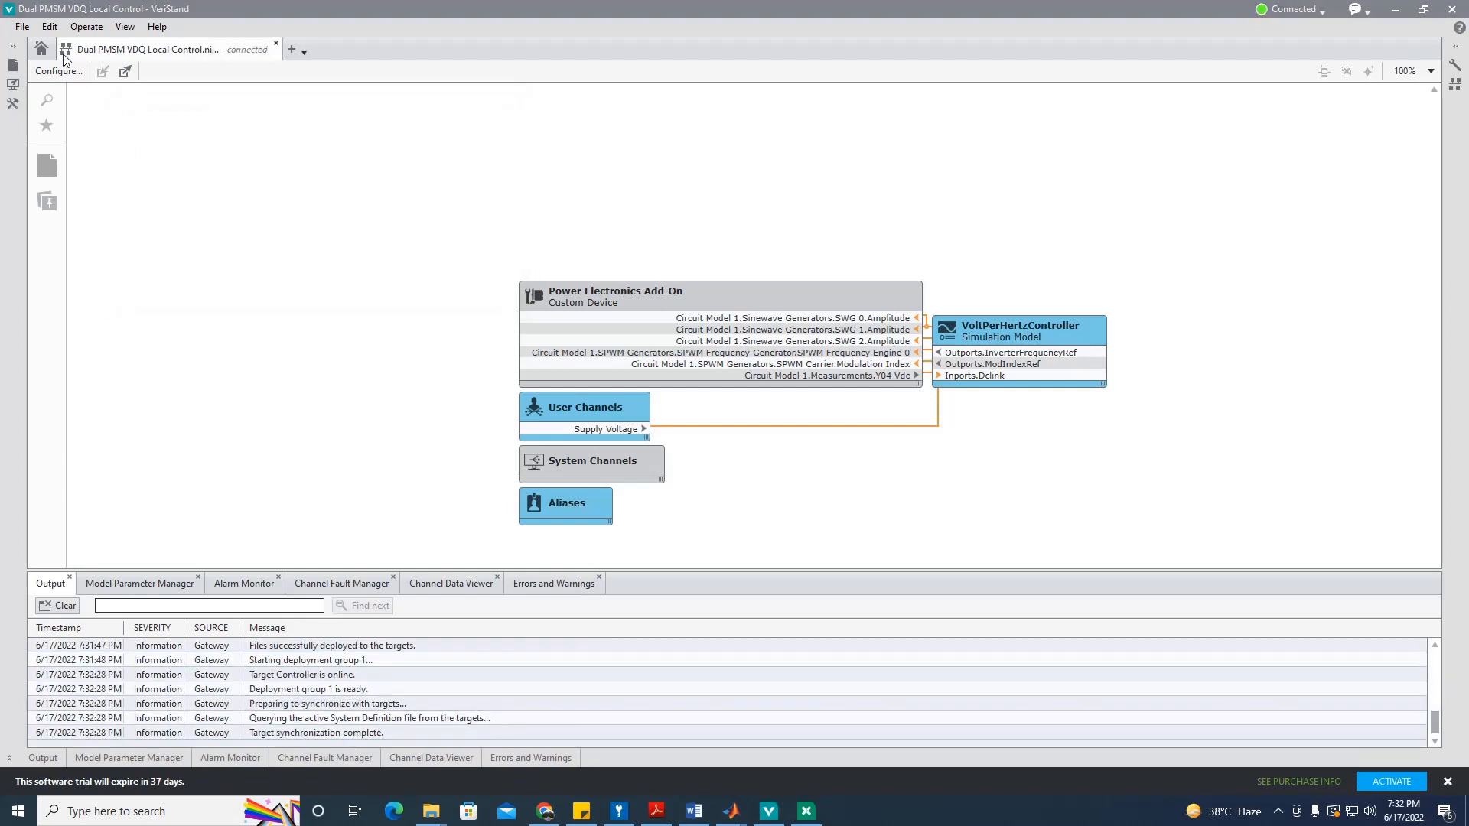
# Step: Open the Dual PMSM VDQ Local Control workspace from Project Files and maximize its window
pyautogui.click(13, 46)
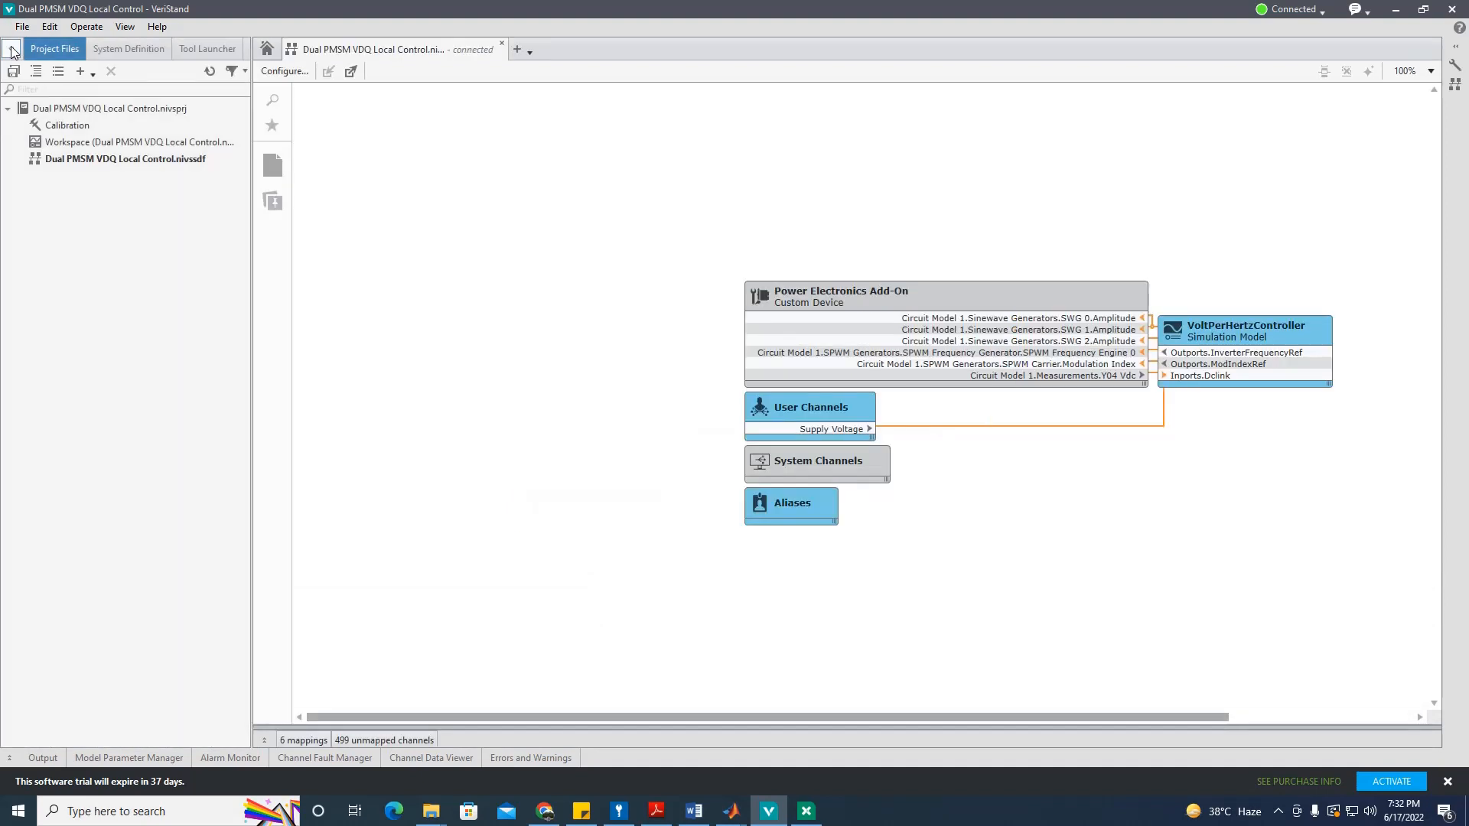
pyautogui.doubleClick(93, 143)
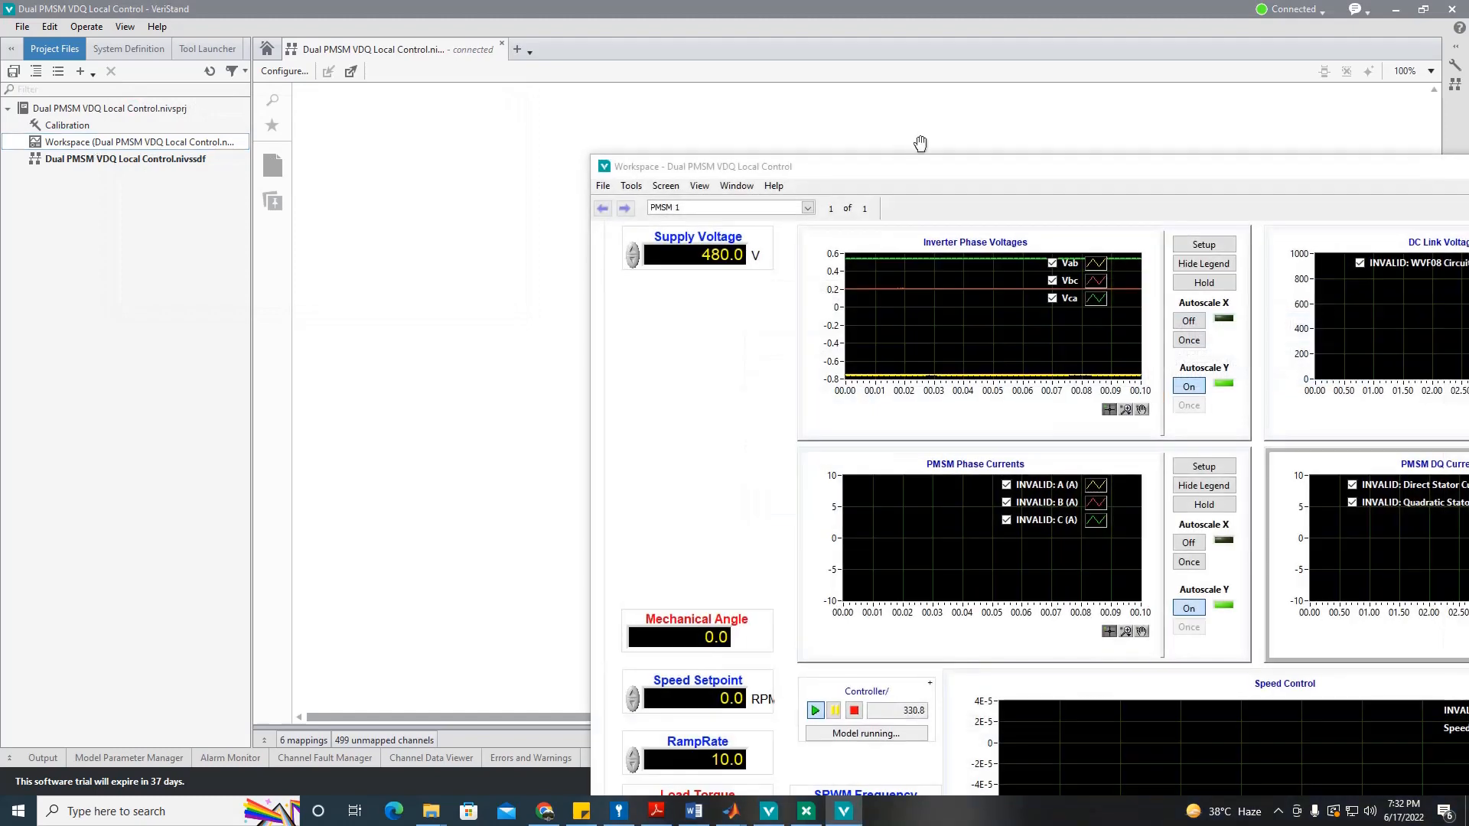
pyautogui.doubleClick(918, 166)
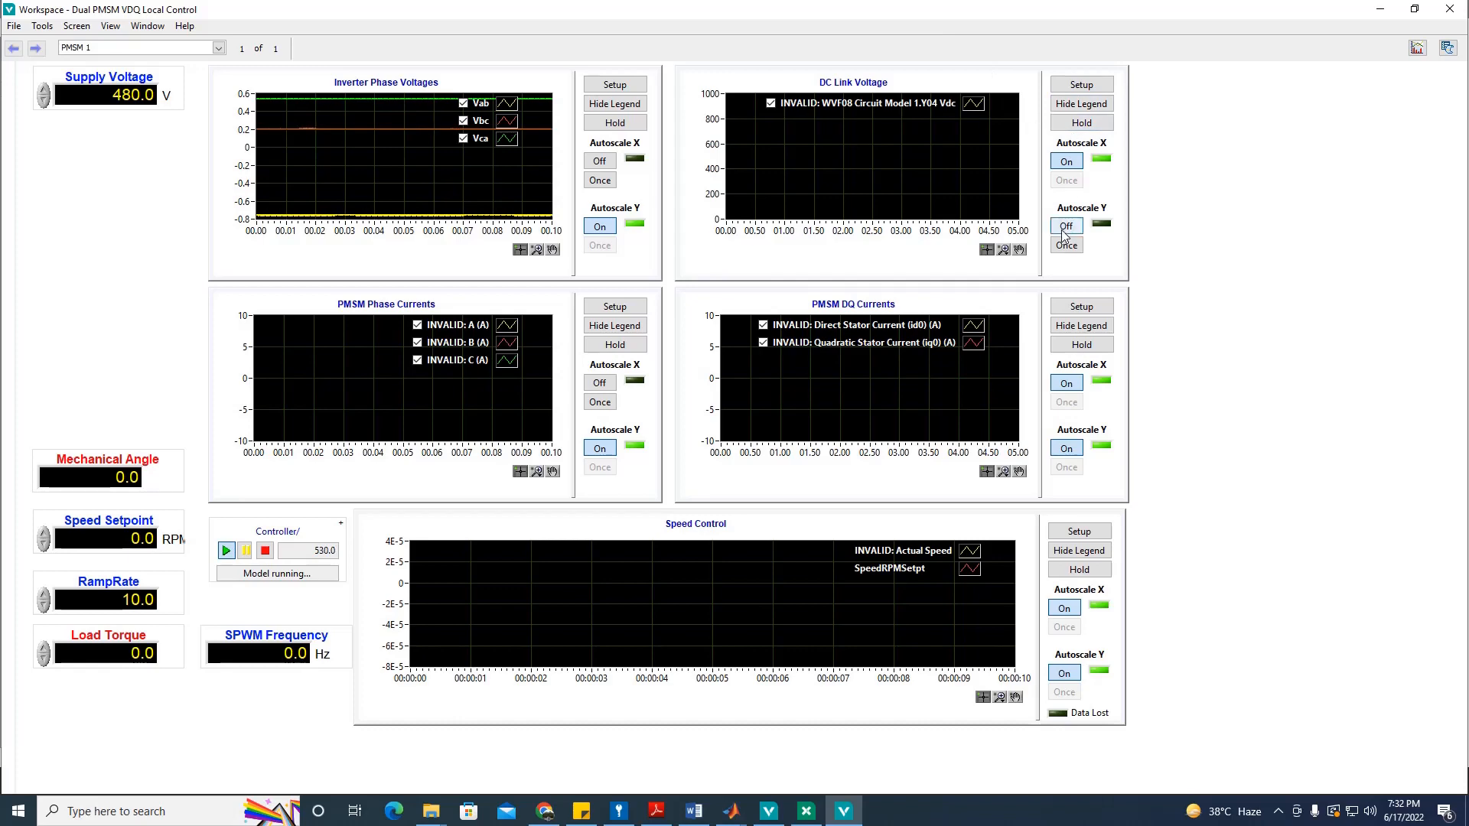
# Step: Open the DC Link Voltage graph's waveform picker and expand it down to Circuit Model 1 Waveforms
pyautogui.click(1083, 83)
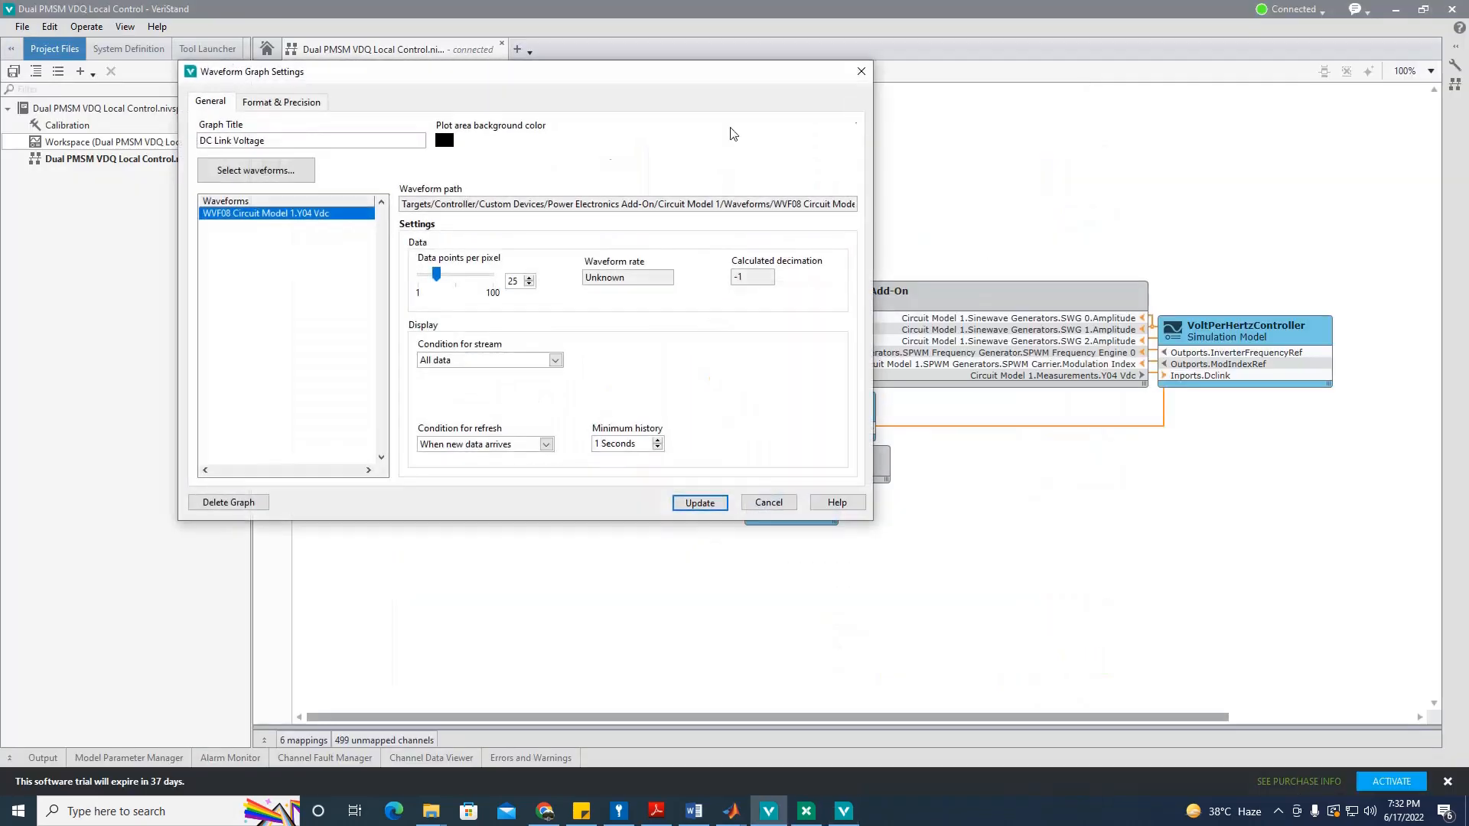
pyautogui.click(256, 170)
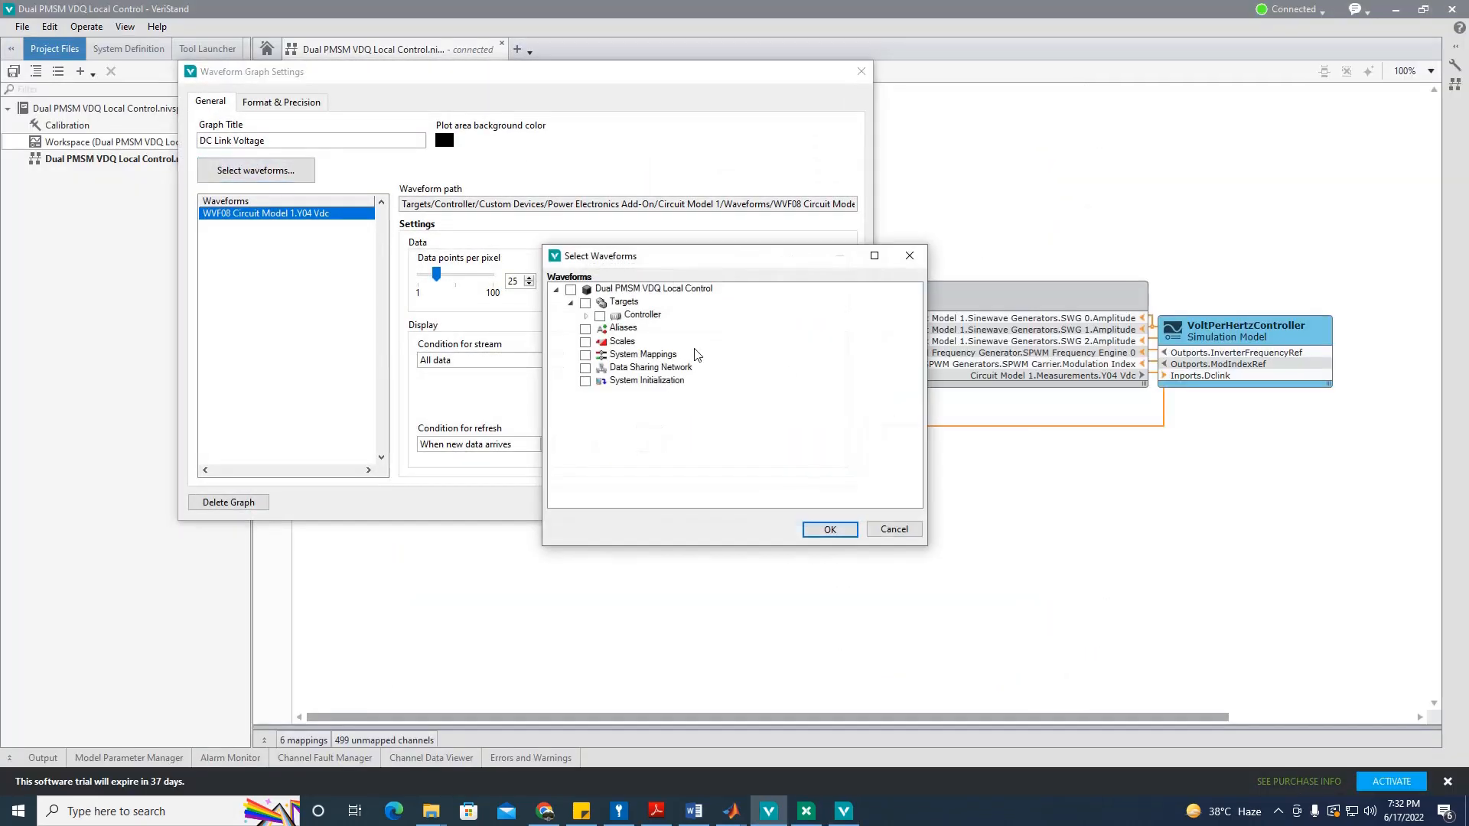
pyautogui.click(586, 315)
pyautogui.click(601, 329)
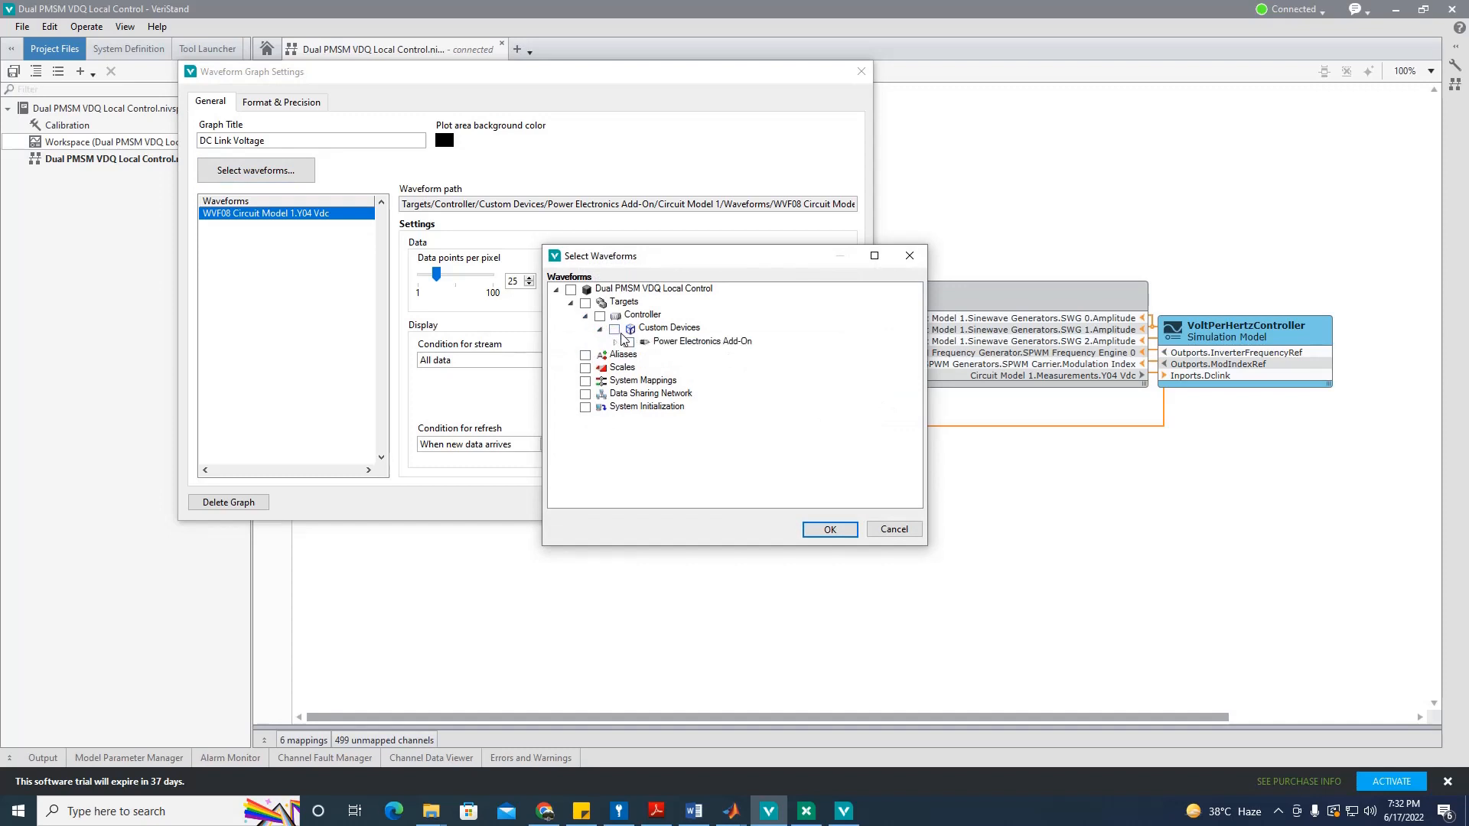
pyautogui.click(615, 342)
pyautogui.click(630, 355)
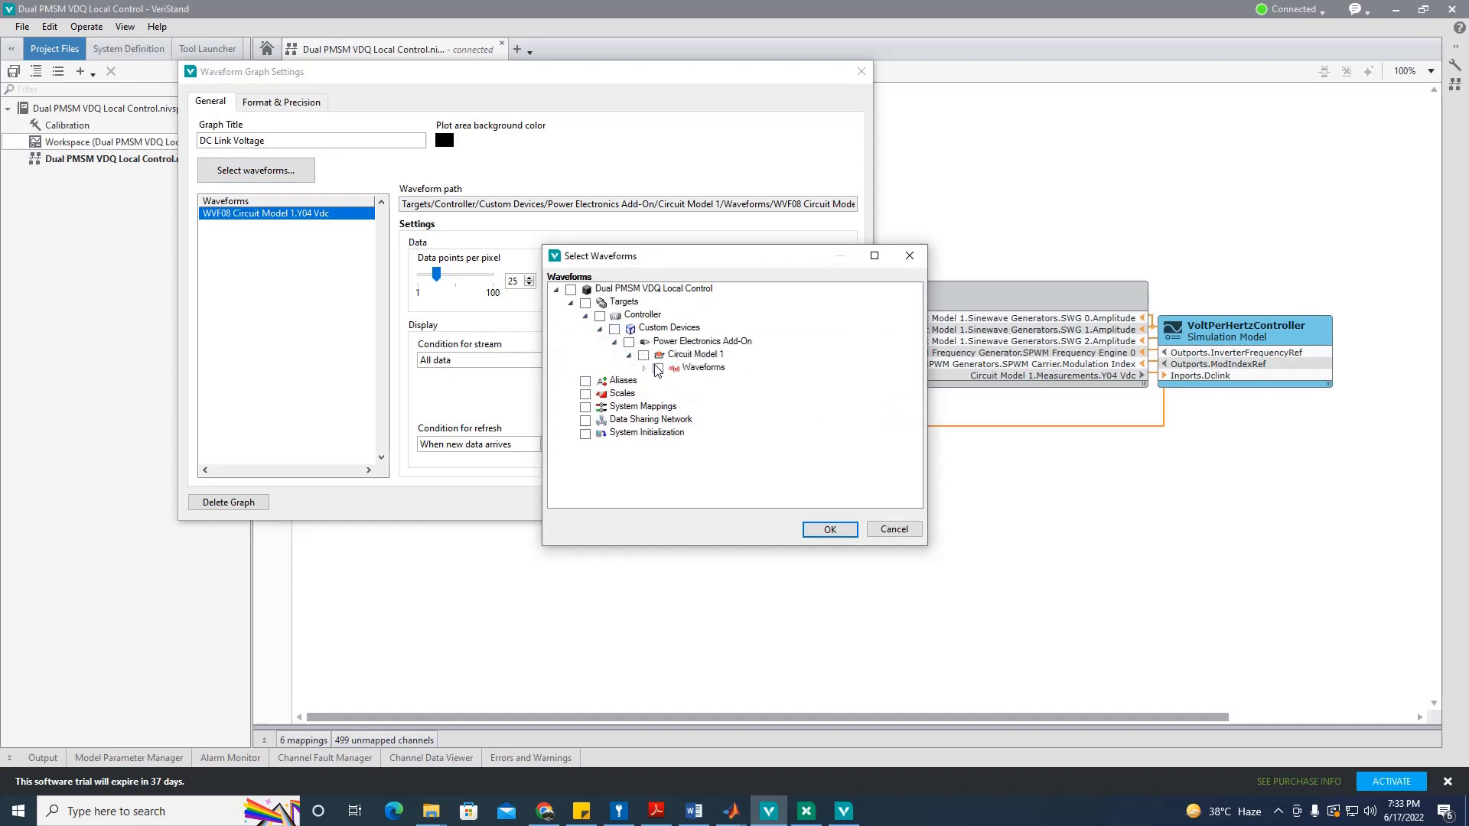
pyautogui.click(644, 369)
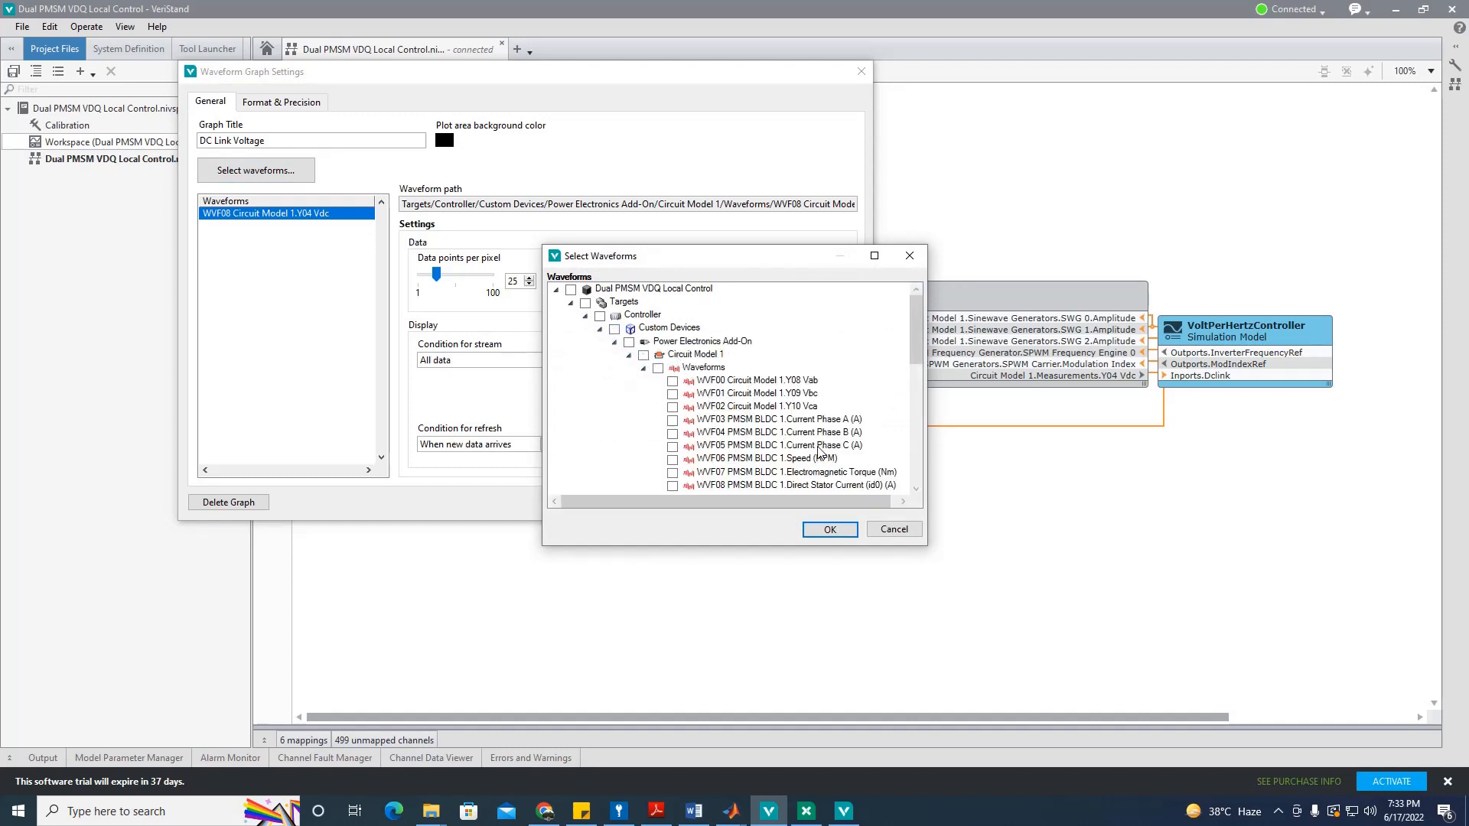
# Step: Scroll through waveforms WVF00 to WVF14, then cancel the picker without changes
pyautogui.scroll(-1, 763, 436)
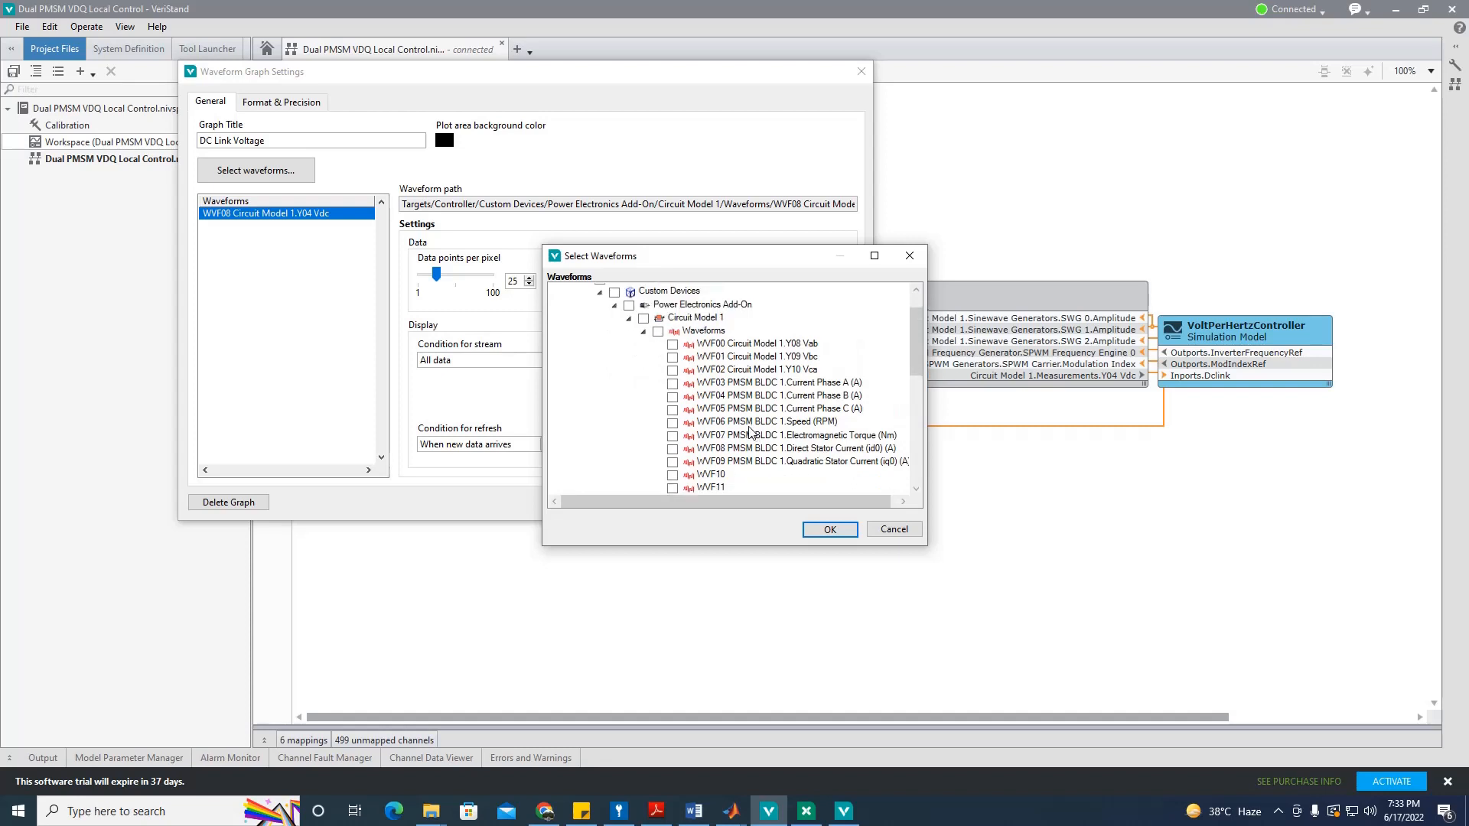
pyautogui.scroll(-1, 712, 447)
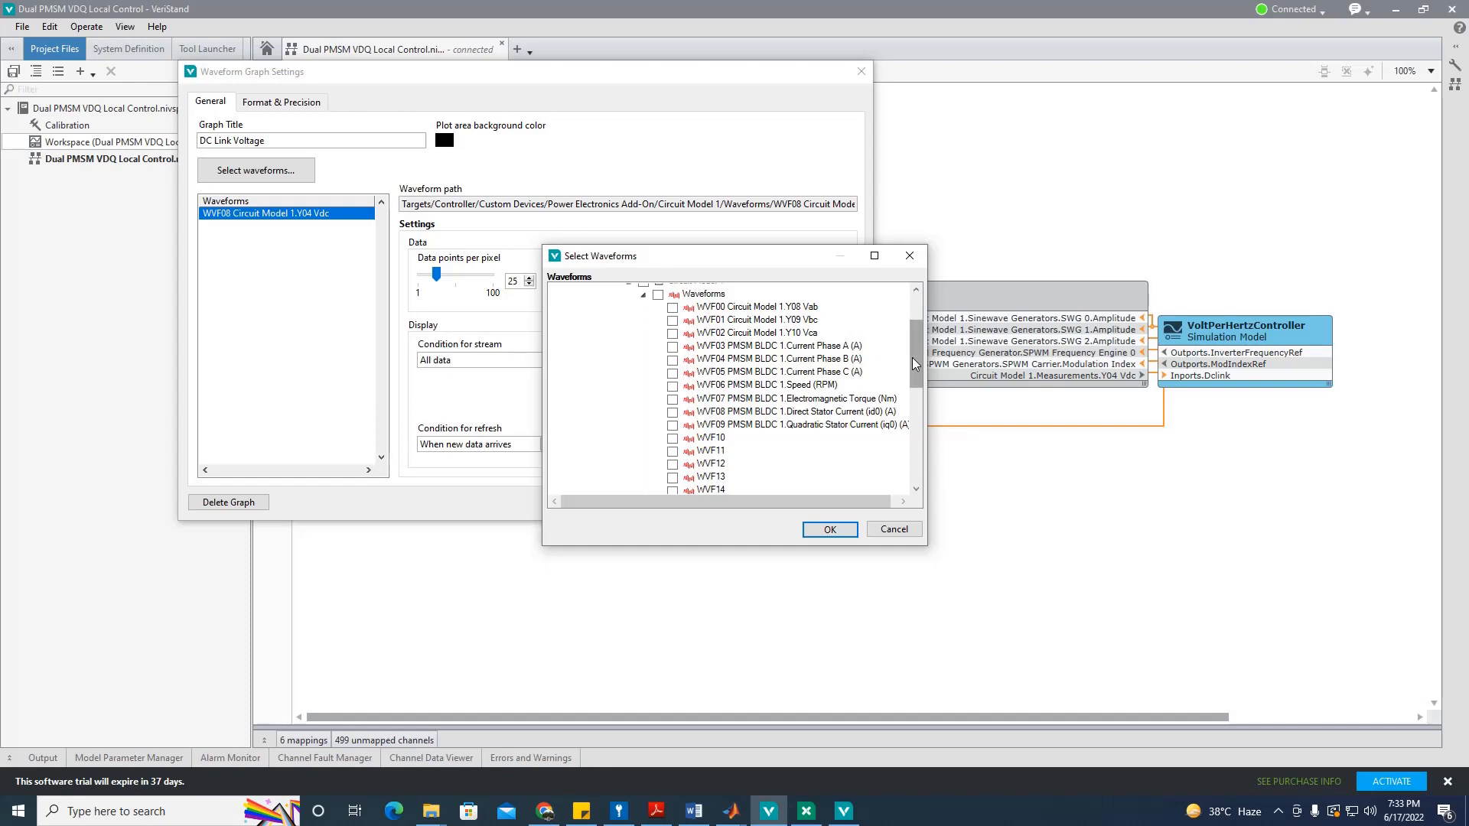
pyautogui.moveTo(916, 363); pyautogui.dragTo(917, 361)
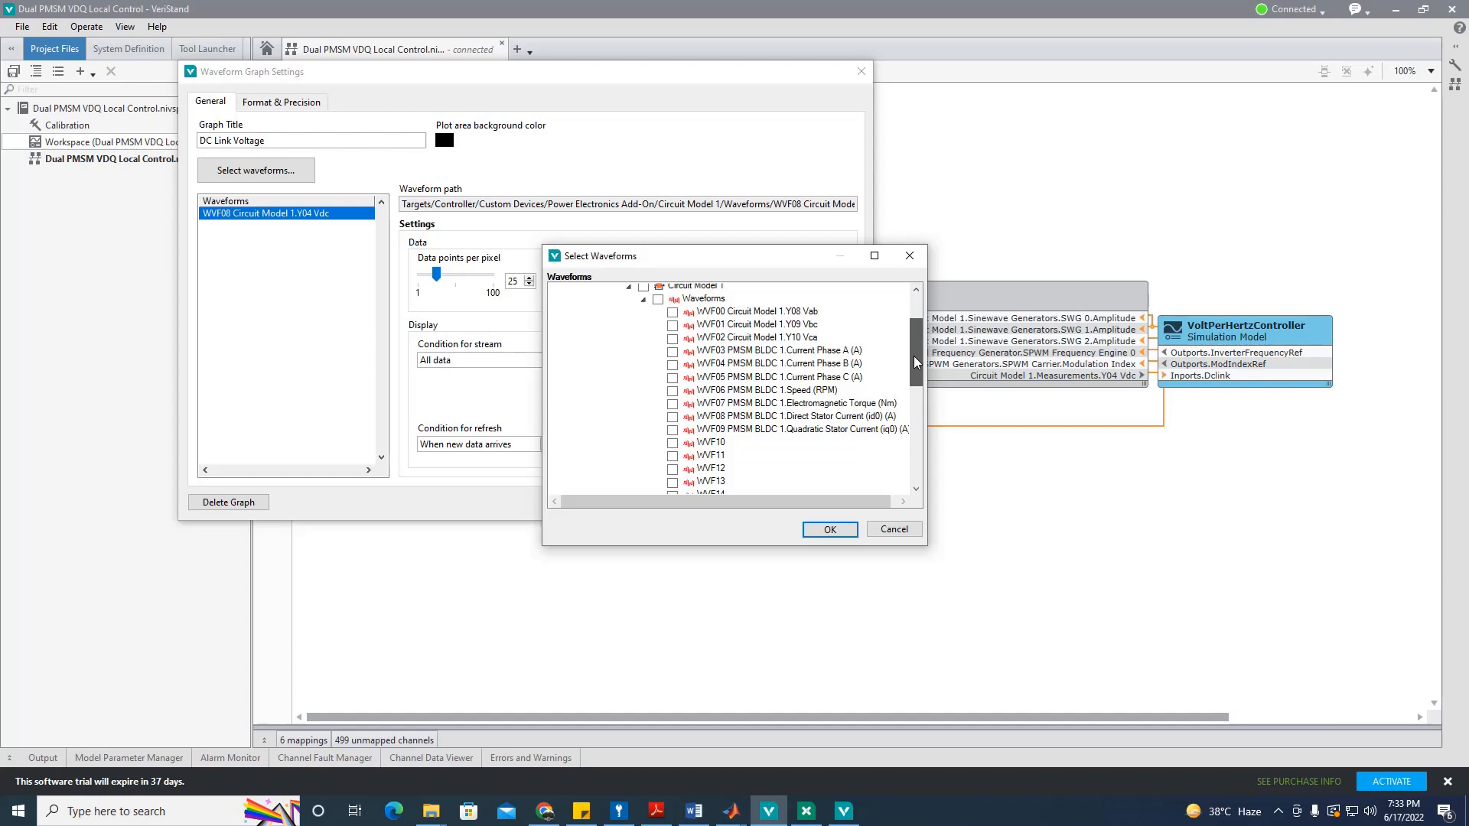
pyautogui.moveTo(915, 358); pyautogui.dragTo(913, 343)
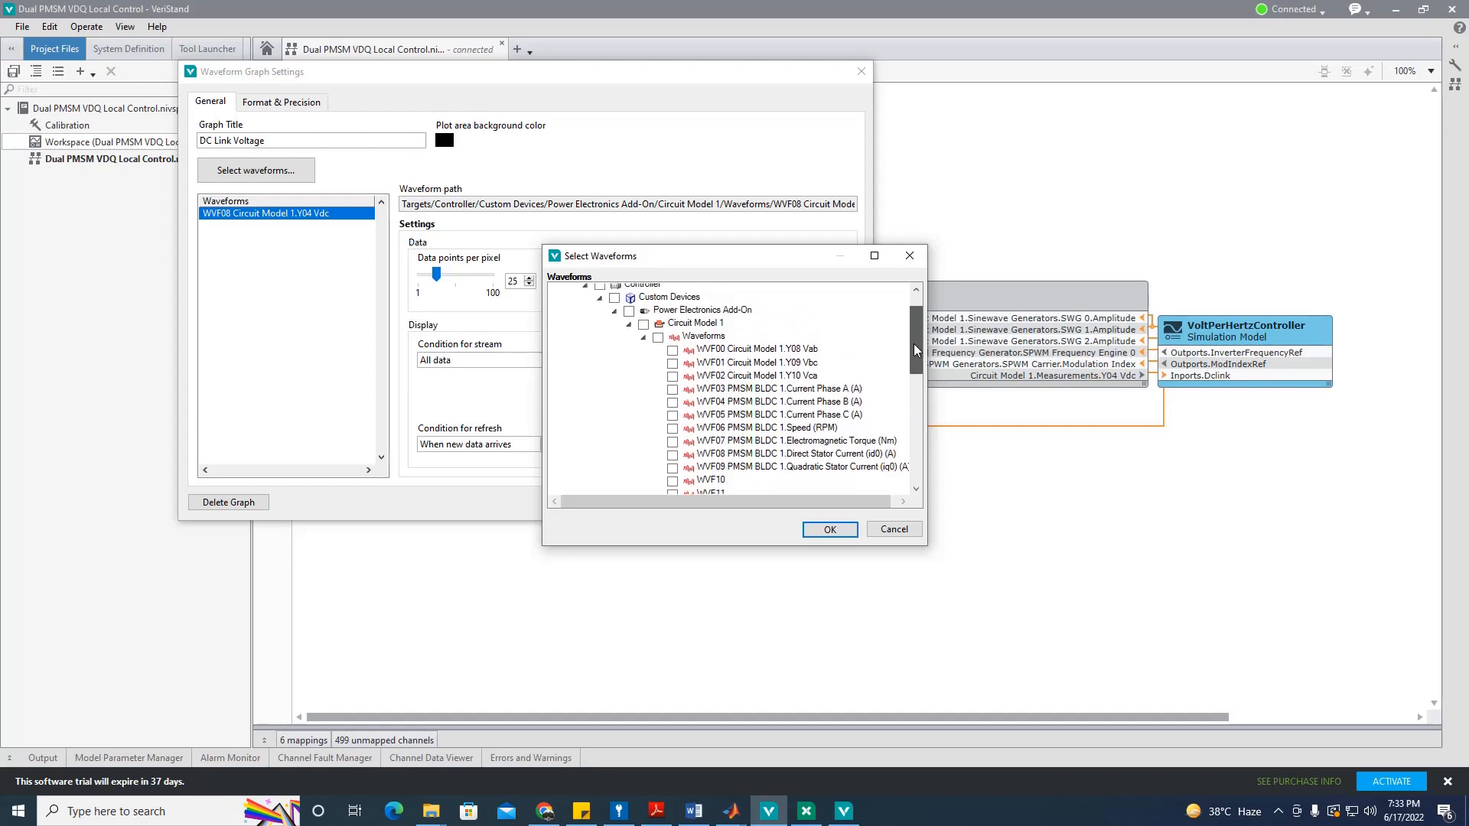
pyautogui.click(894, 530)
# Step: Cancel the graph settings, review the waveform table in Word, then close the workspace window
pyautogui.click(765, 505)
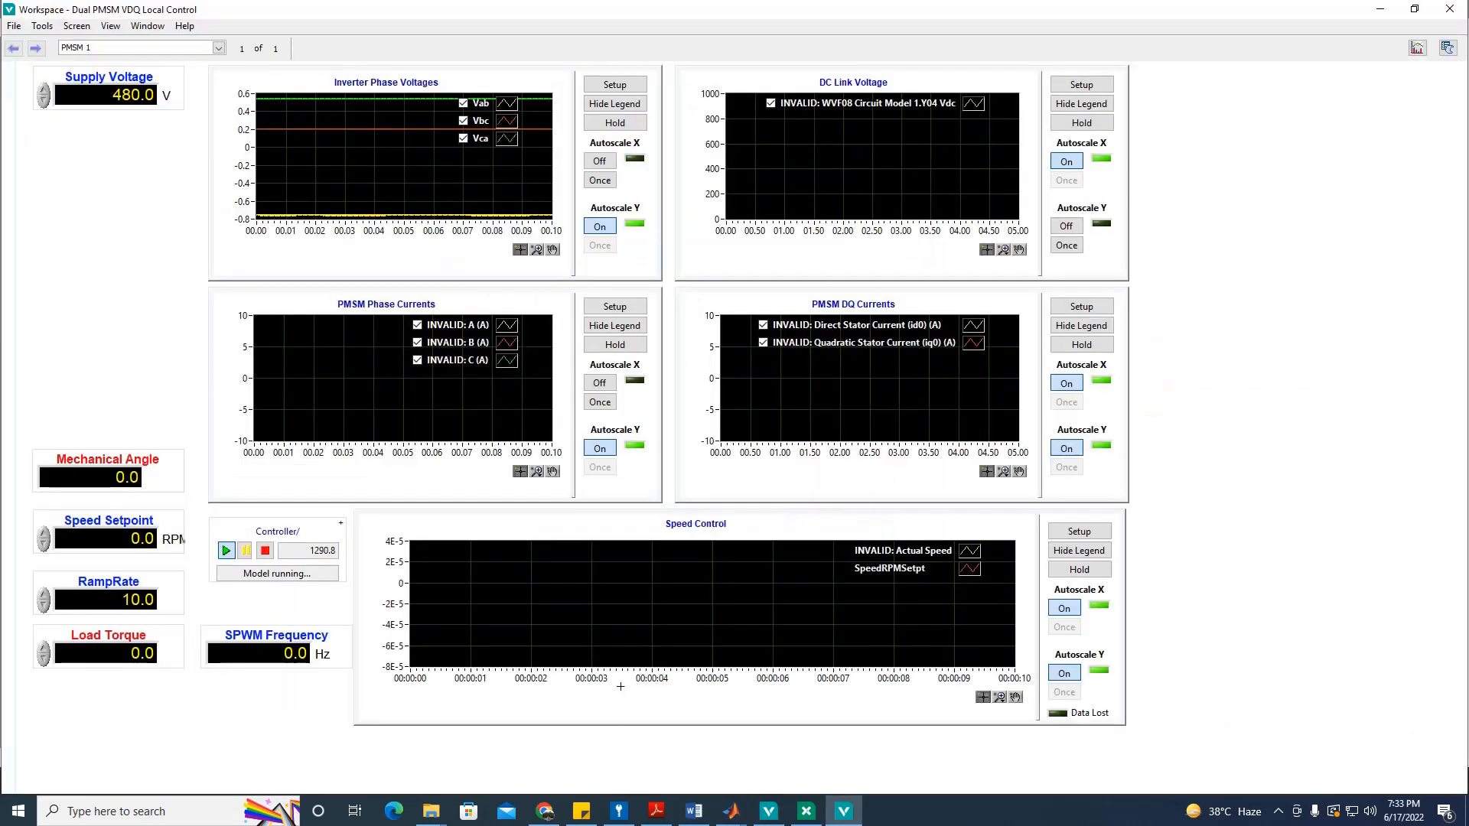
pyautogui.click(694, 812)
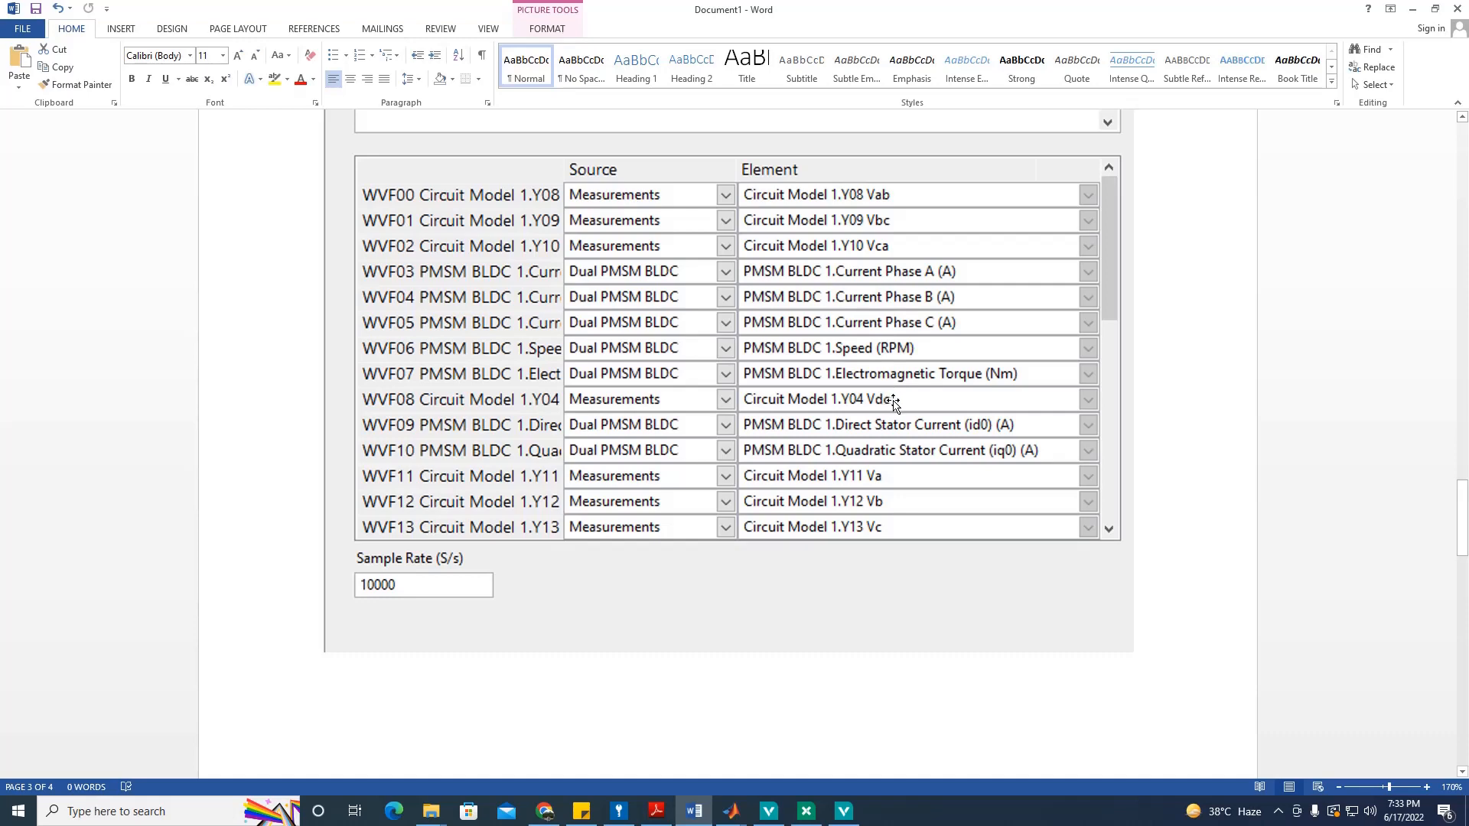
pyautogui.click(1413, 9)
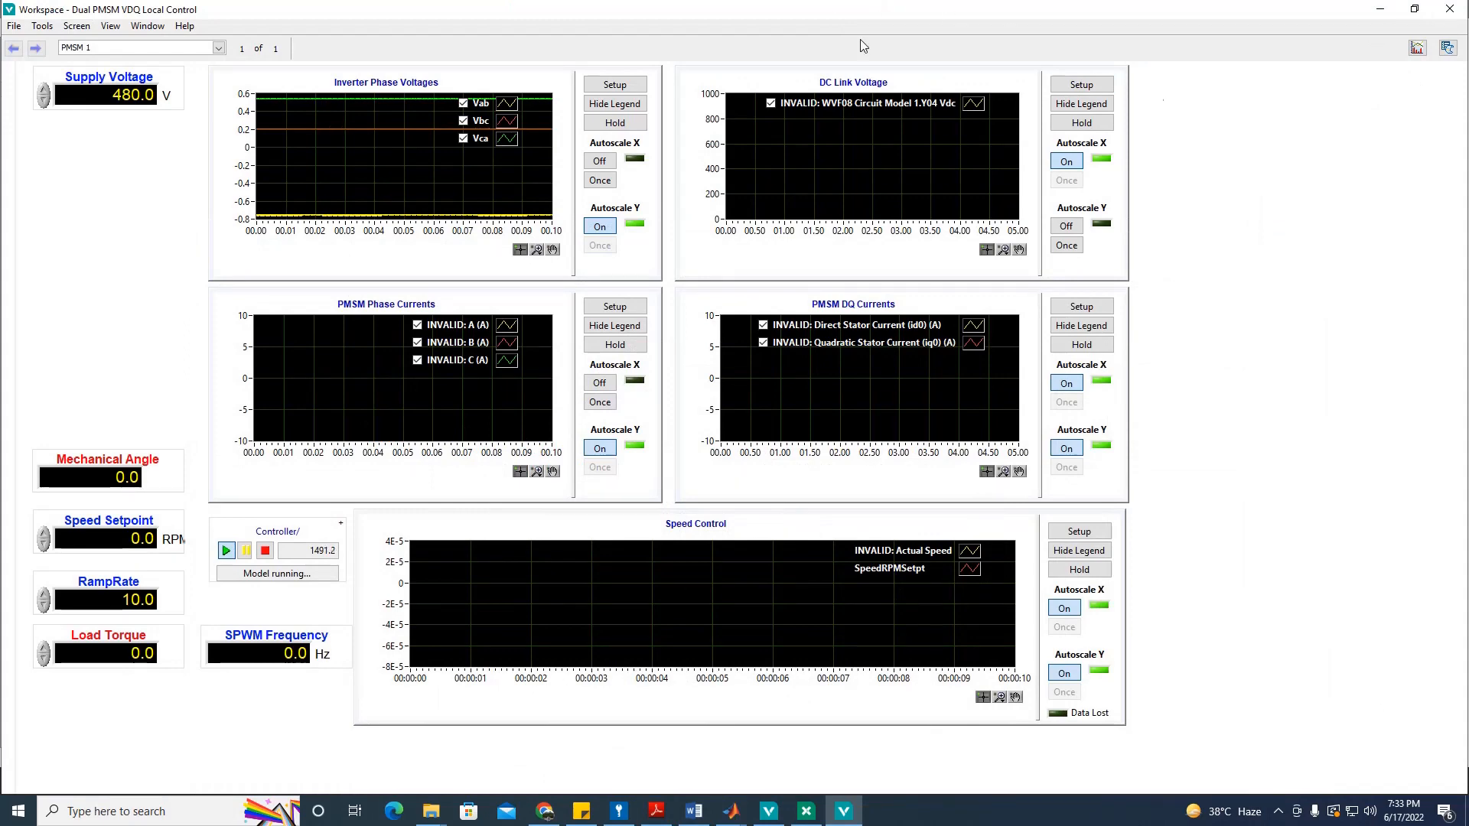
pyautogui.click(1450, 9)
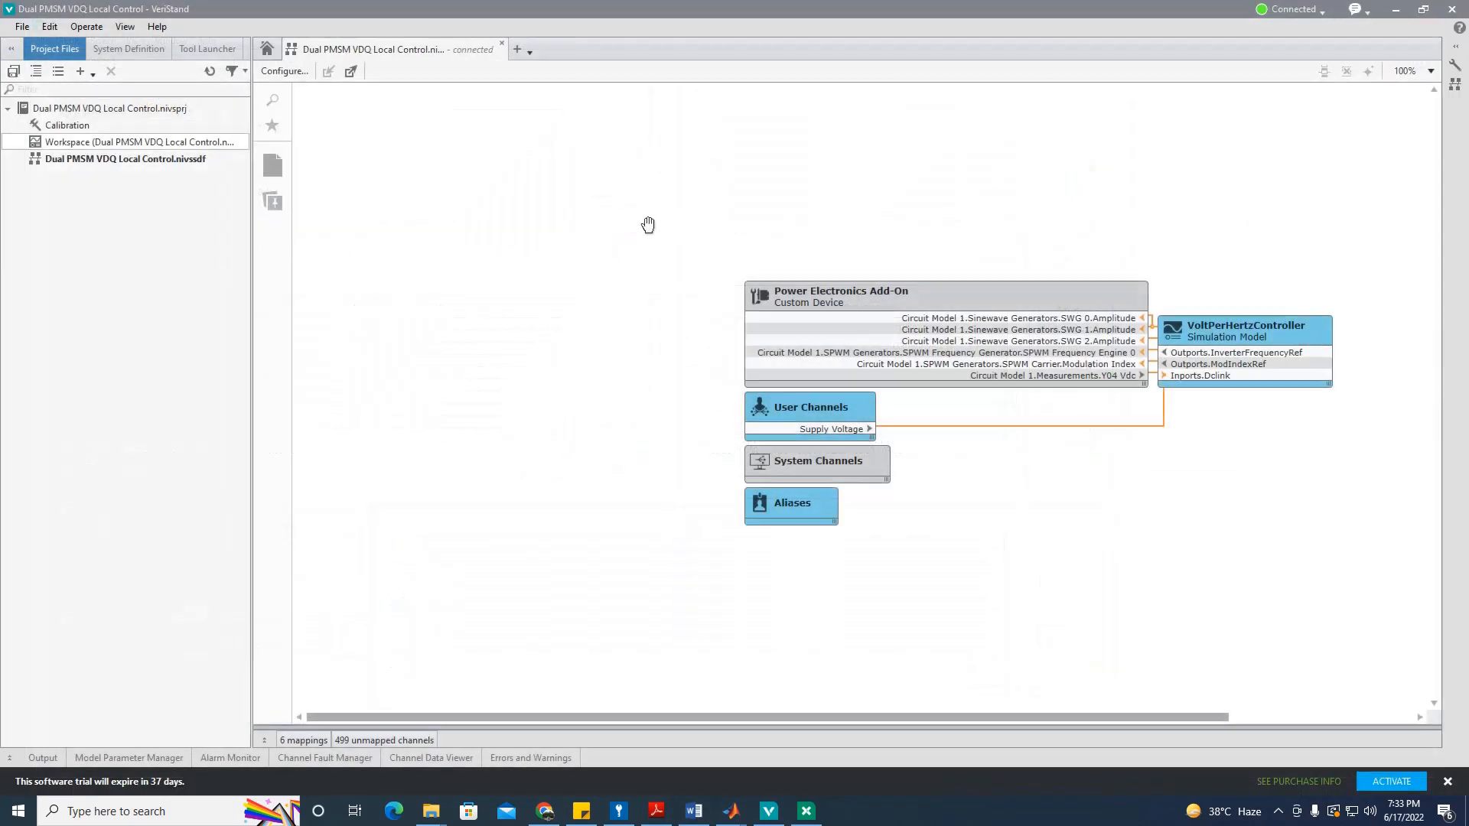
# Step: Undeploy the running system definition from the Connected status menu
pyautogui.click(1320, 11)
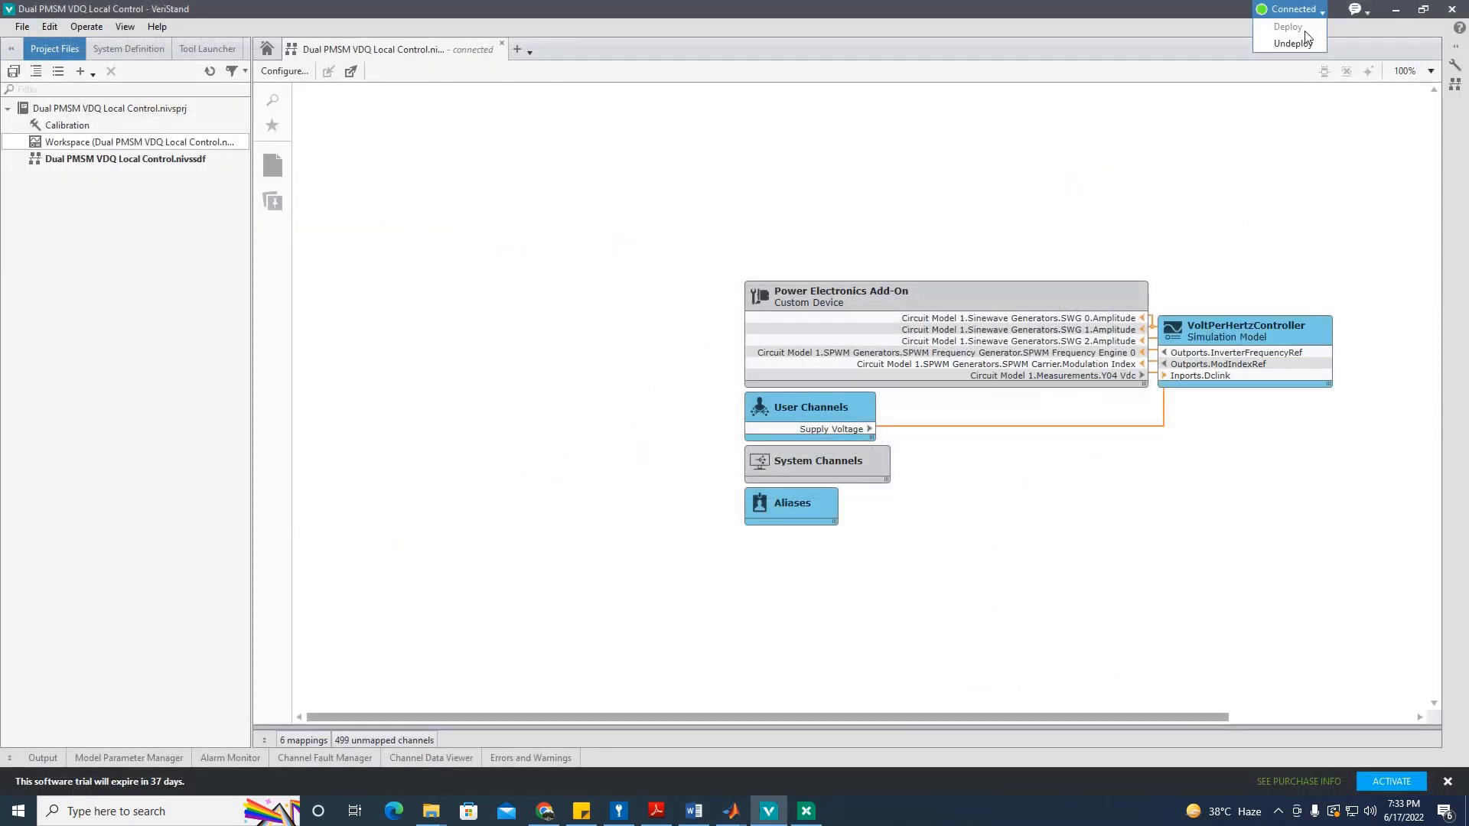
pyautogui.click(1301, 44)
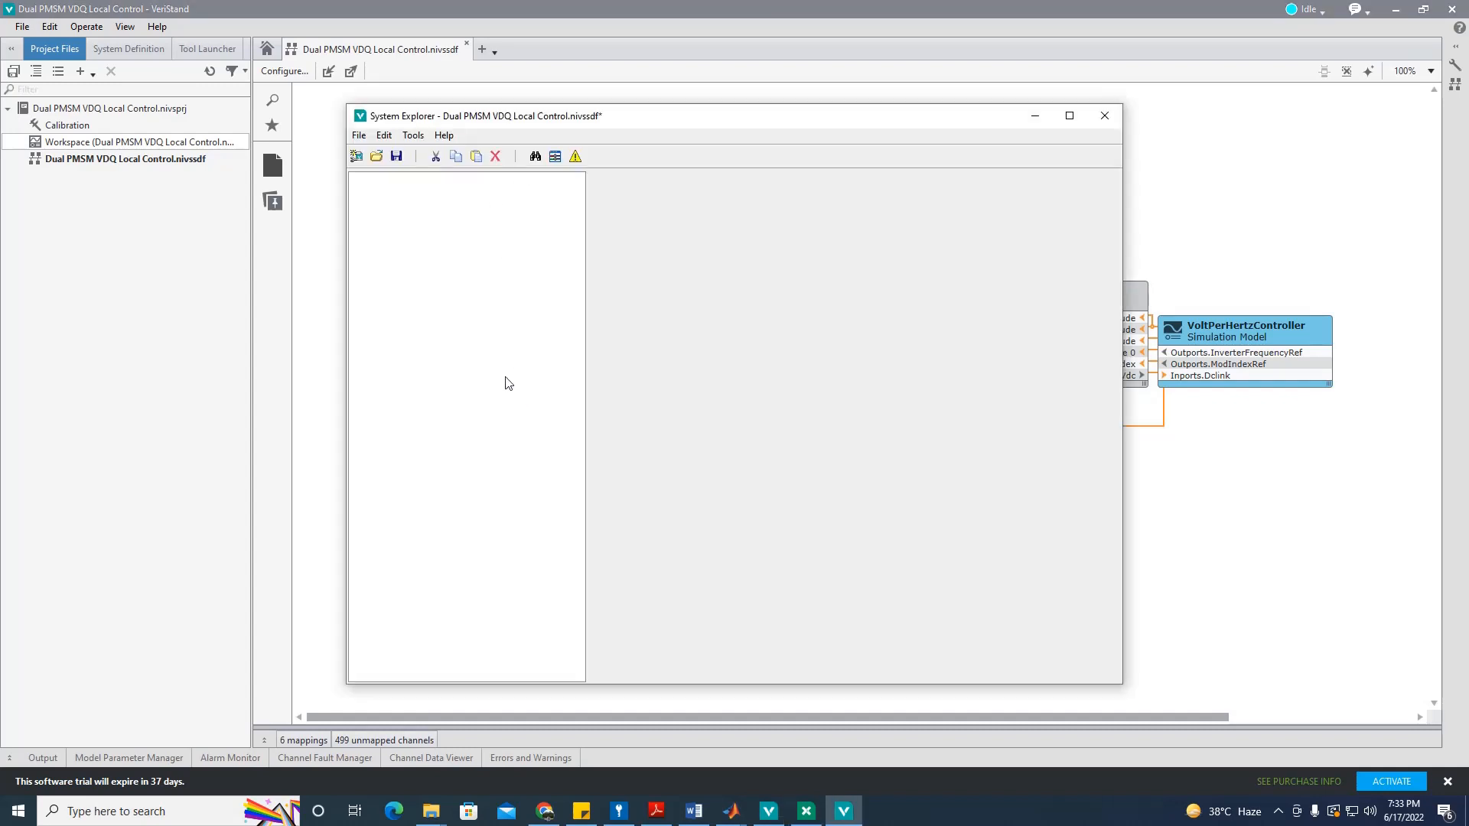
# Step: In System Explorer, open the Waveforms settings under Power Electronics Add-On's Circuit Model 1
pyautogui.click(382, 205)
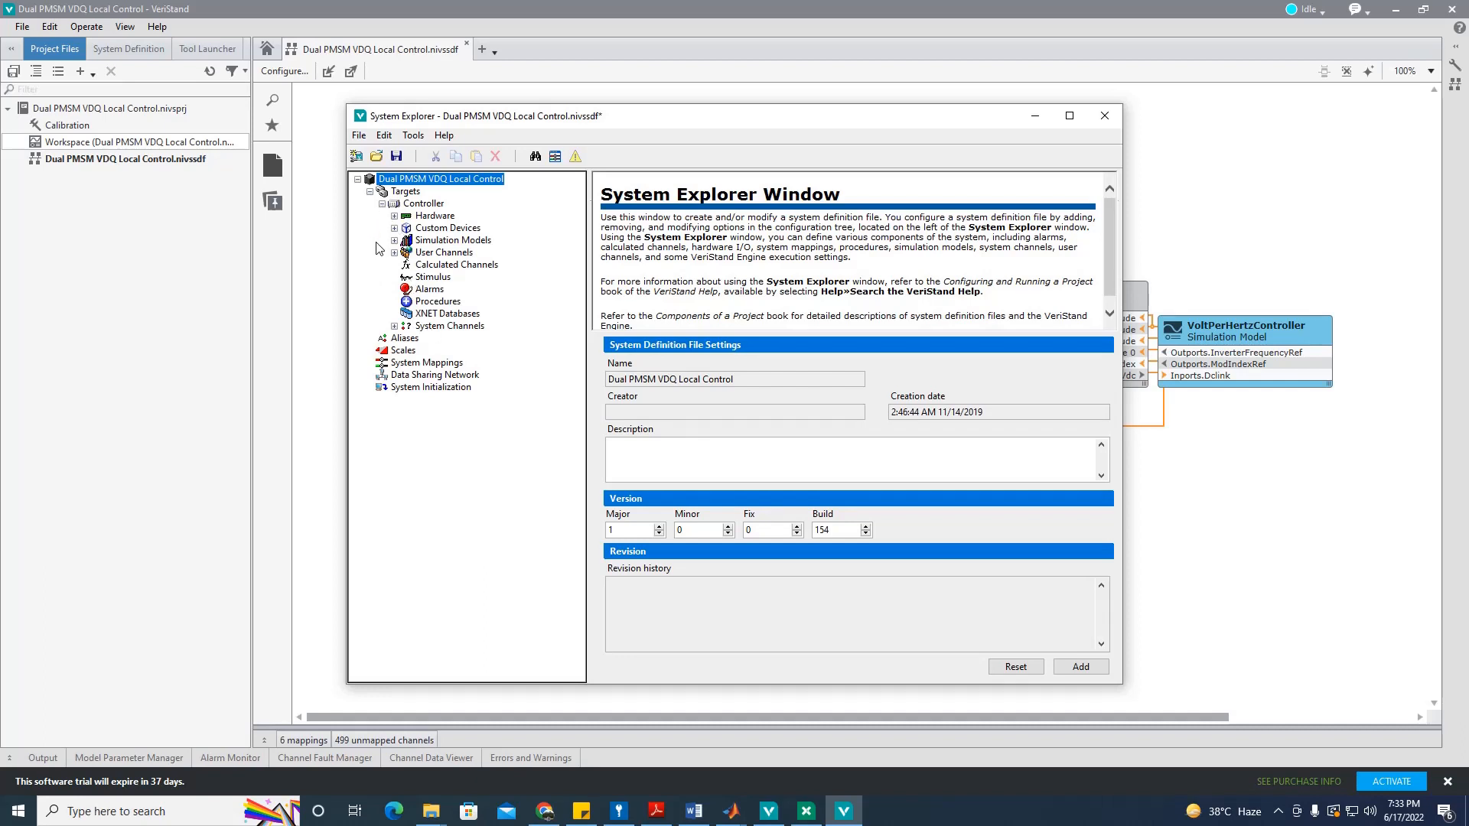
pyautogui.click(394, 228)
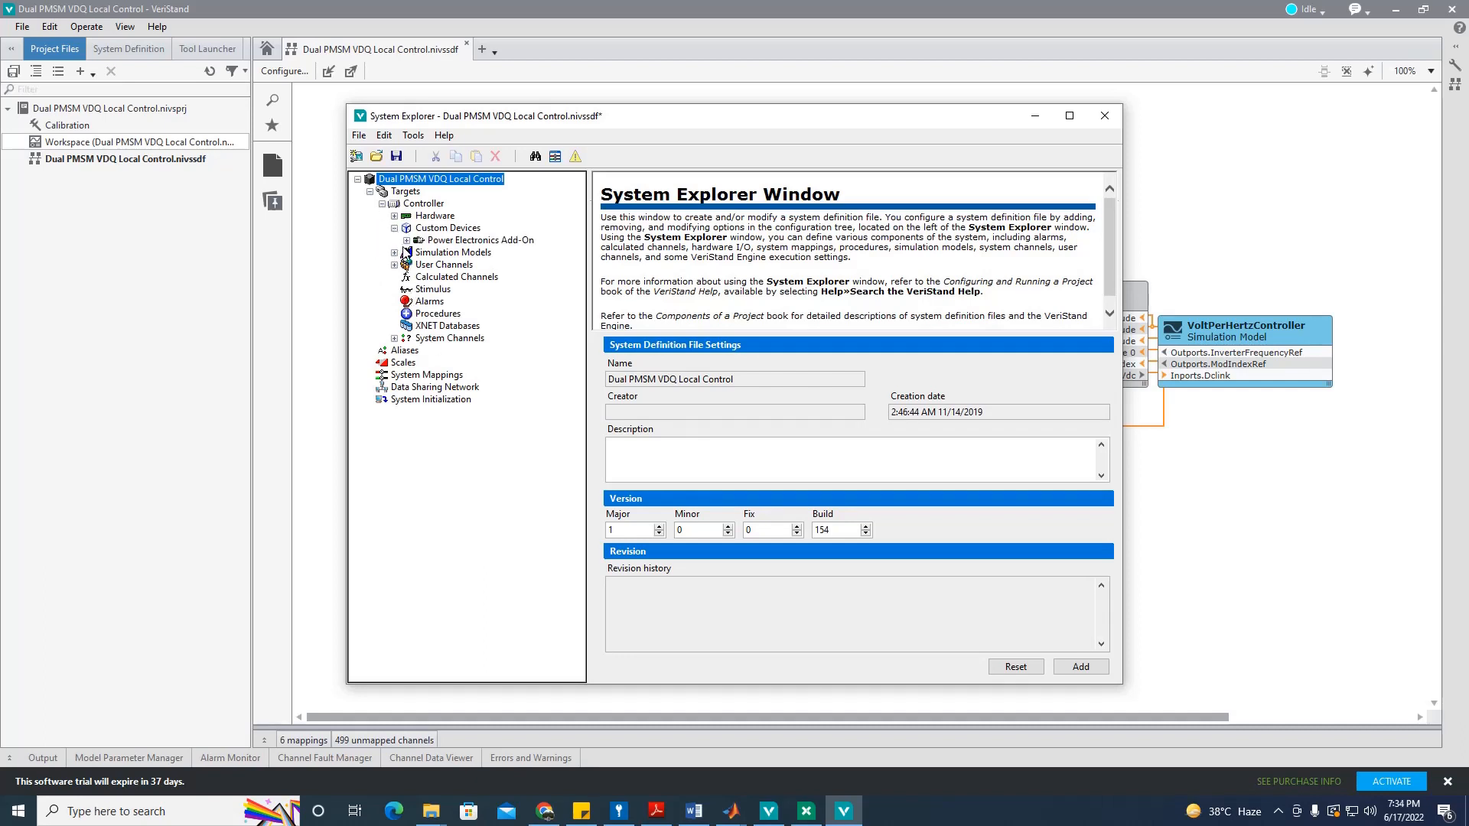
pyautogui.click(406, 240)
pyautogui.click(418, 252)
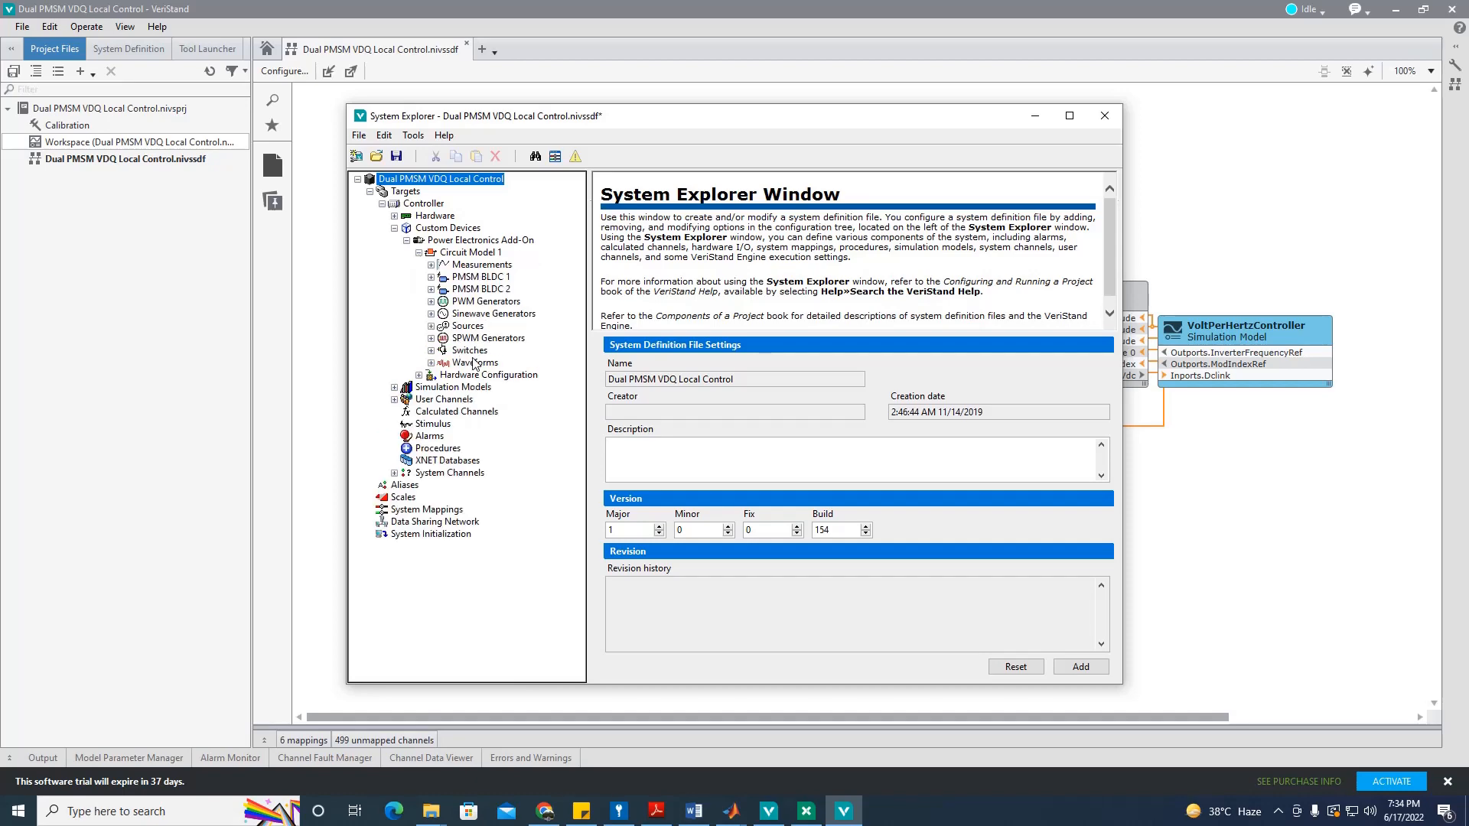
pyautogui.click(437, 361)
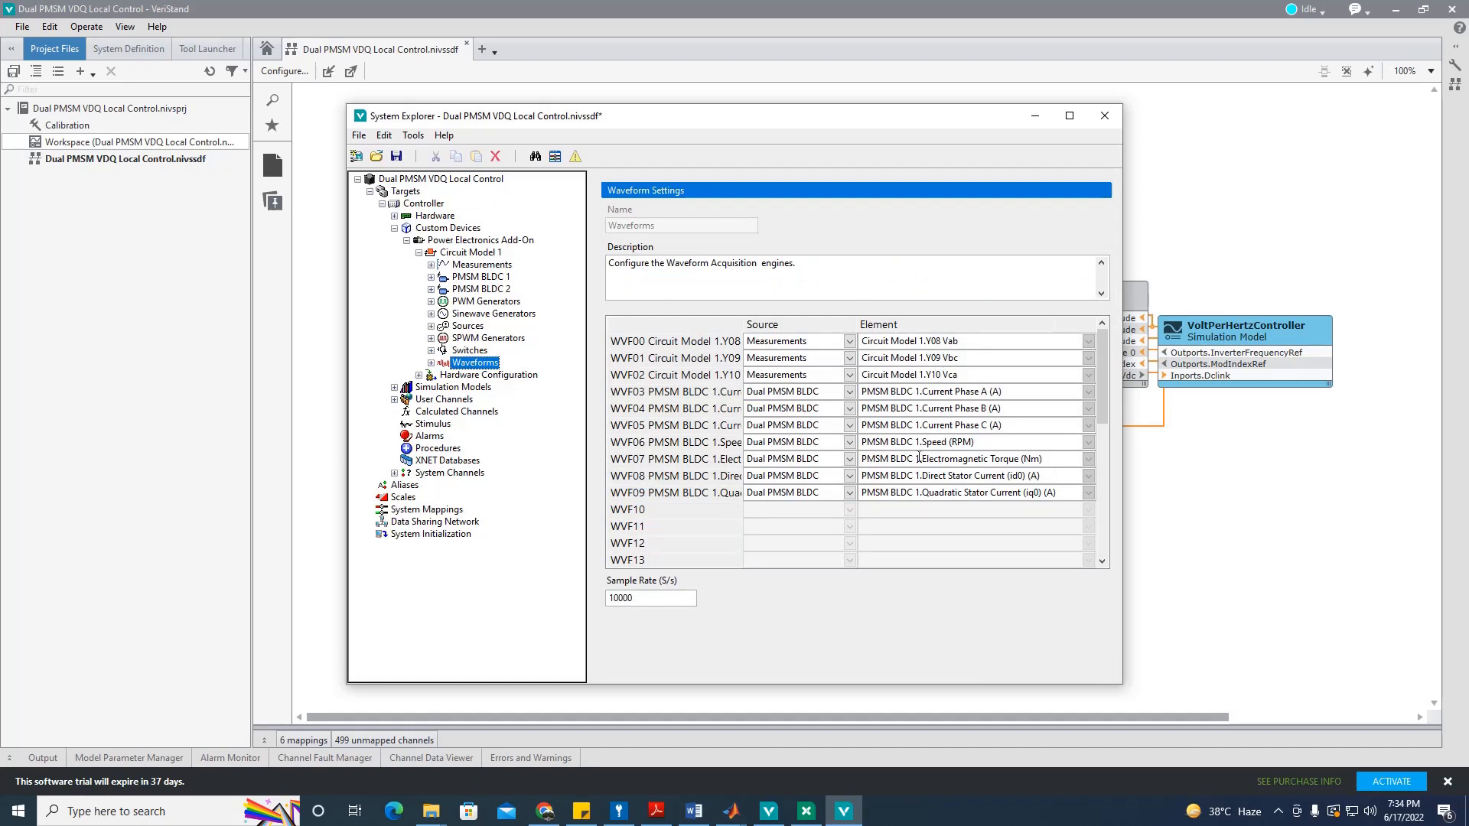
# Step: Set WVF10 to Measurements, Circuit Model 1.Y04 Vdc, then save and close System Explorer
pyautogui.click(849, 509)
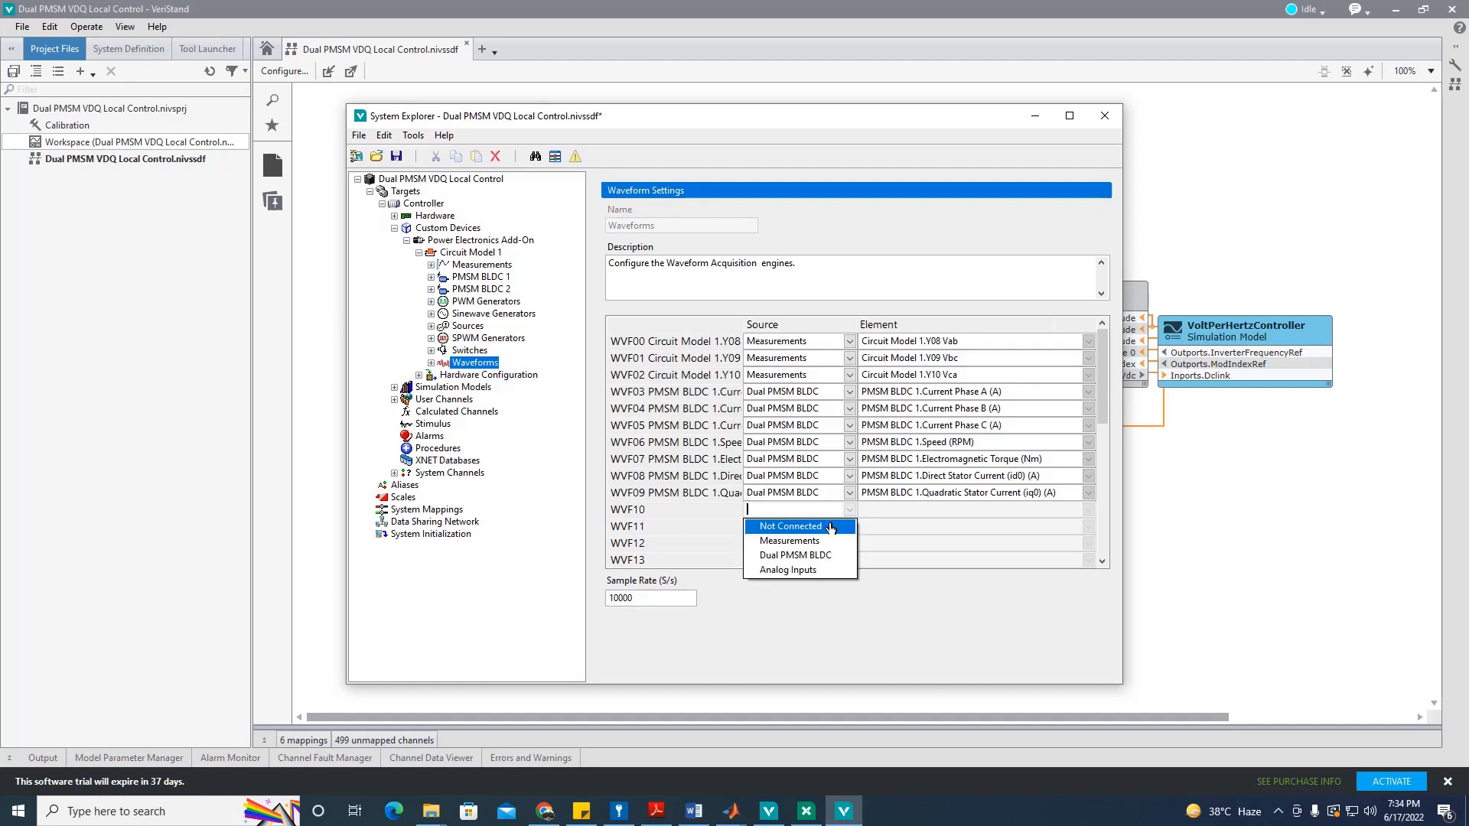
pyautogui.click(830, 522)
pyautogui.click(849, 509)
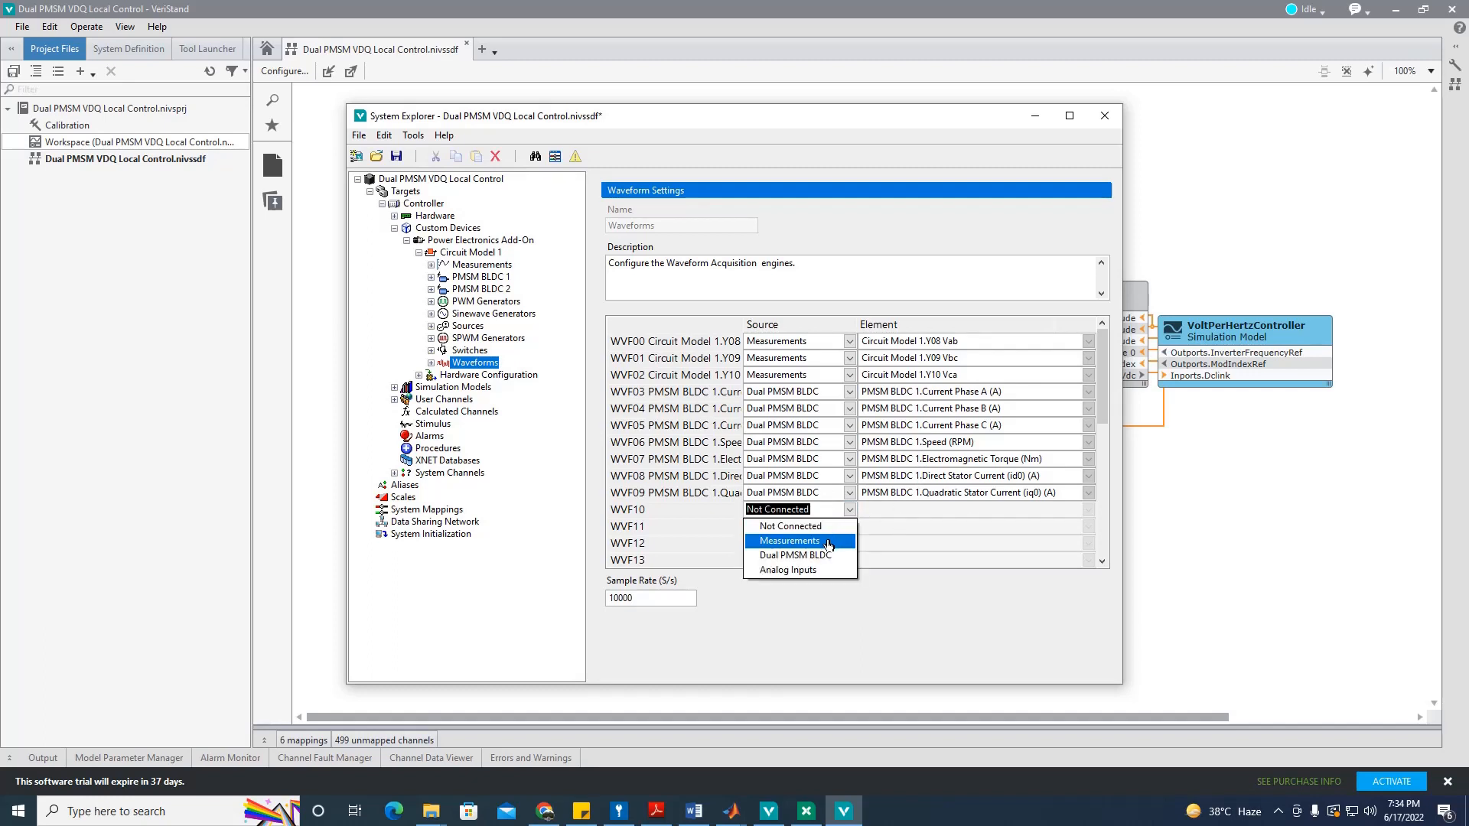
pyautogui.click(826, 540)
pyautogui.click(1091, 510)
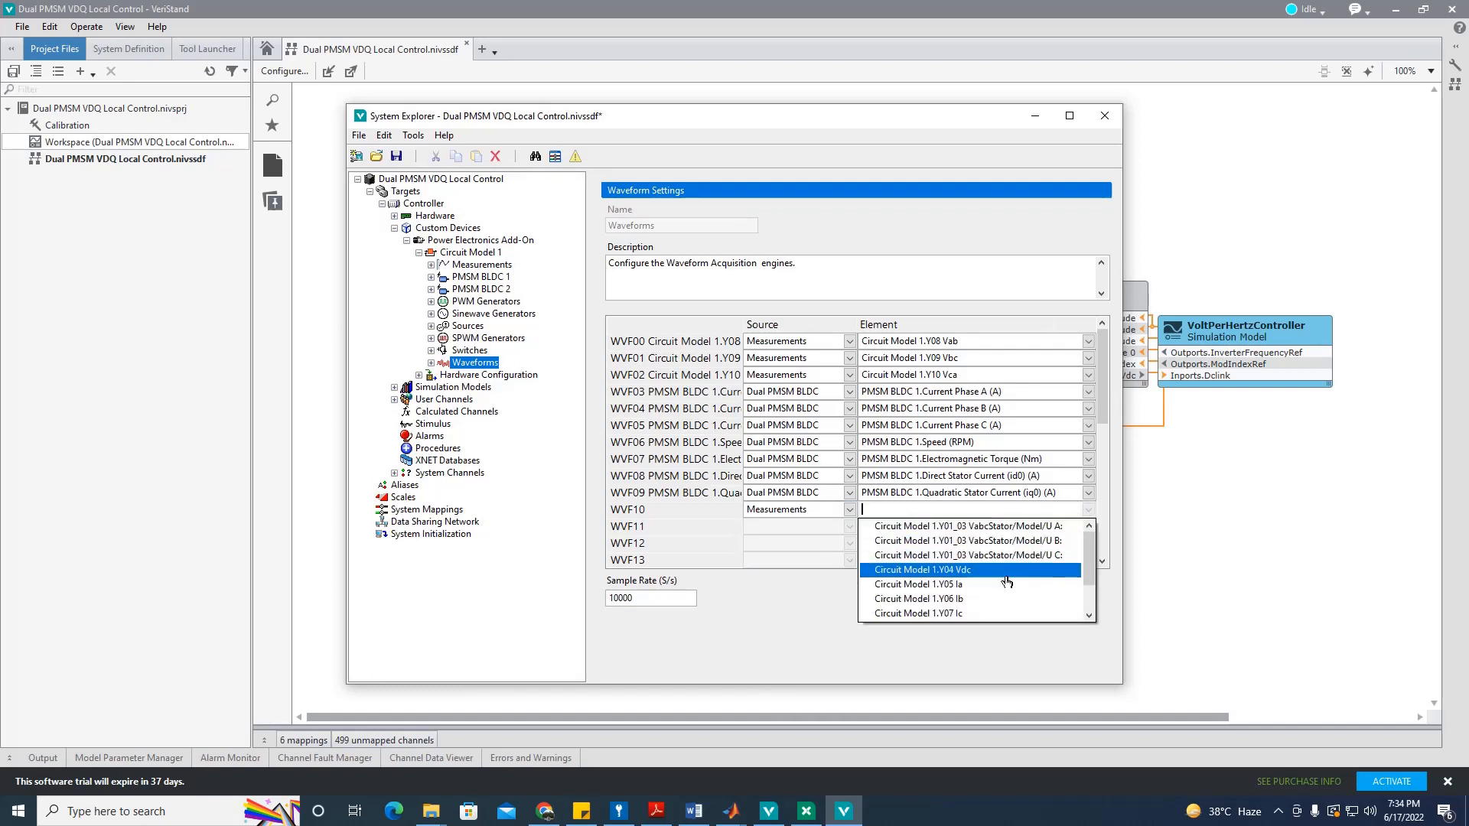
pyautogui.click(972, 570)
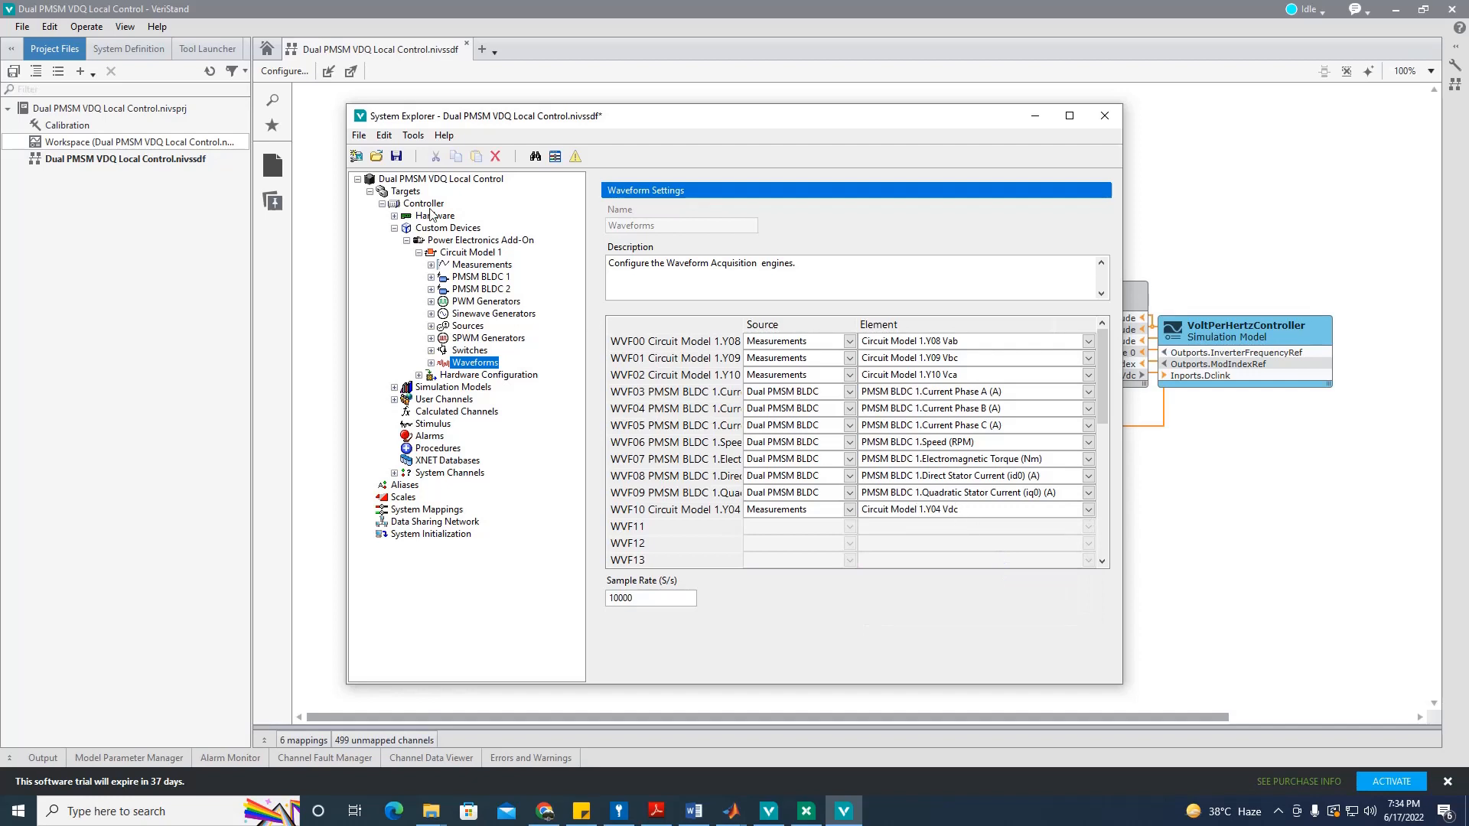
pyautogui.click(396, 156)
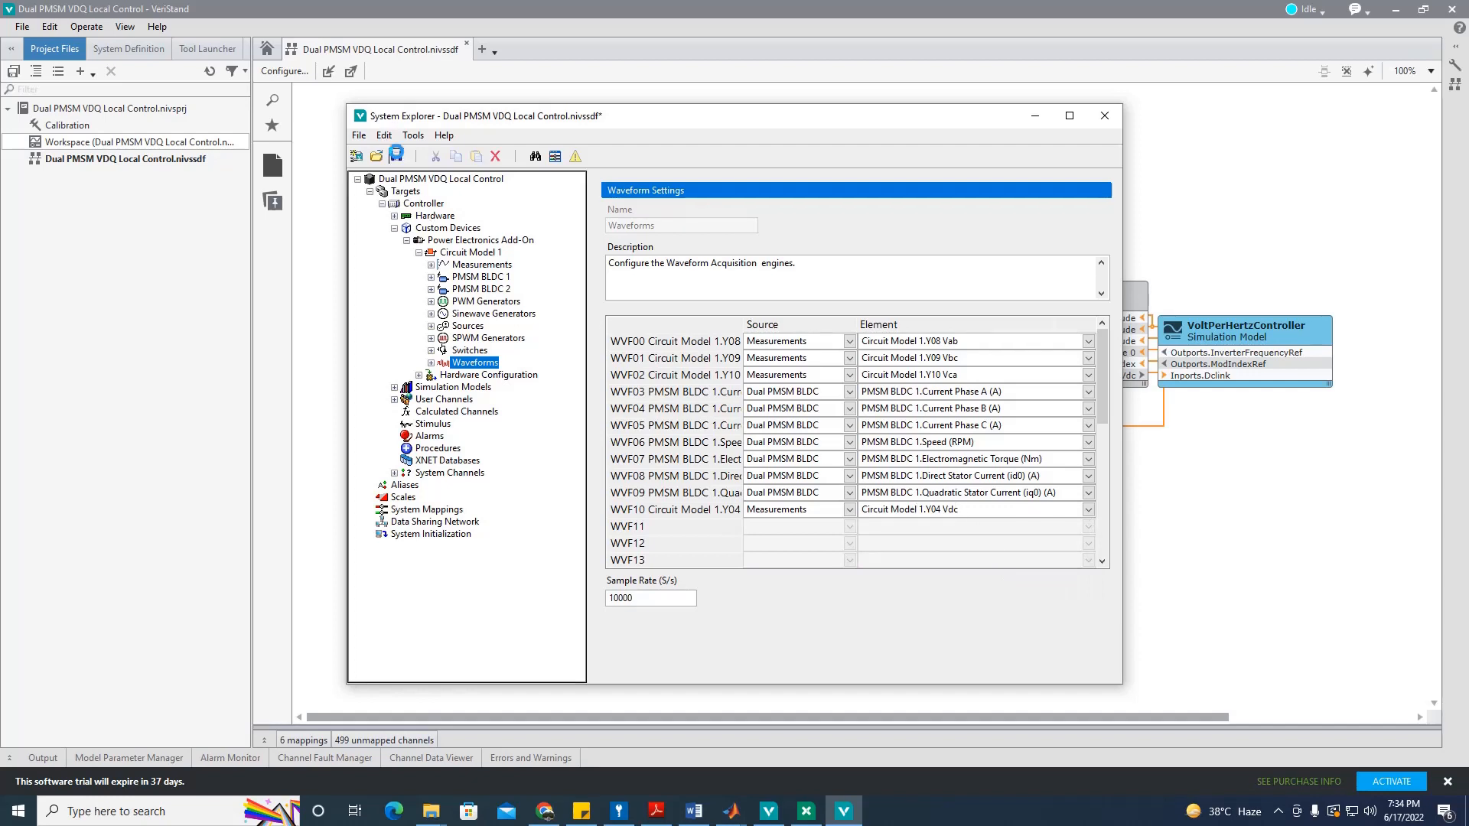
pyautogui.click(1105, 115)
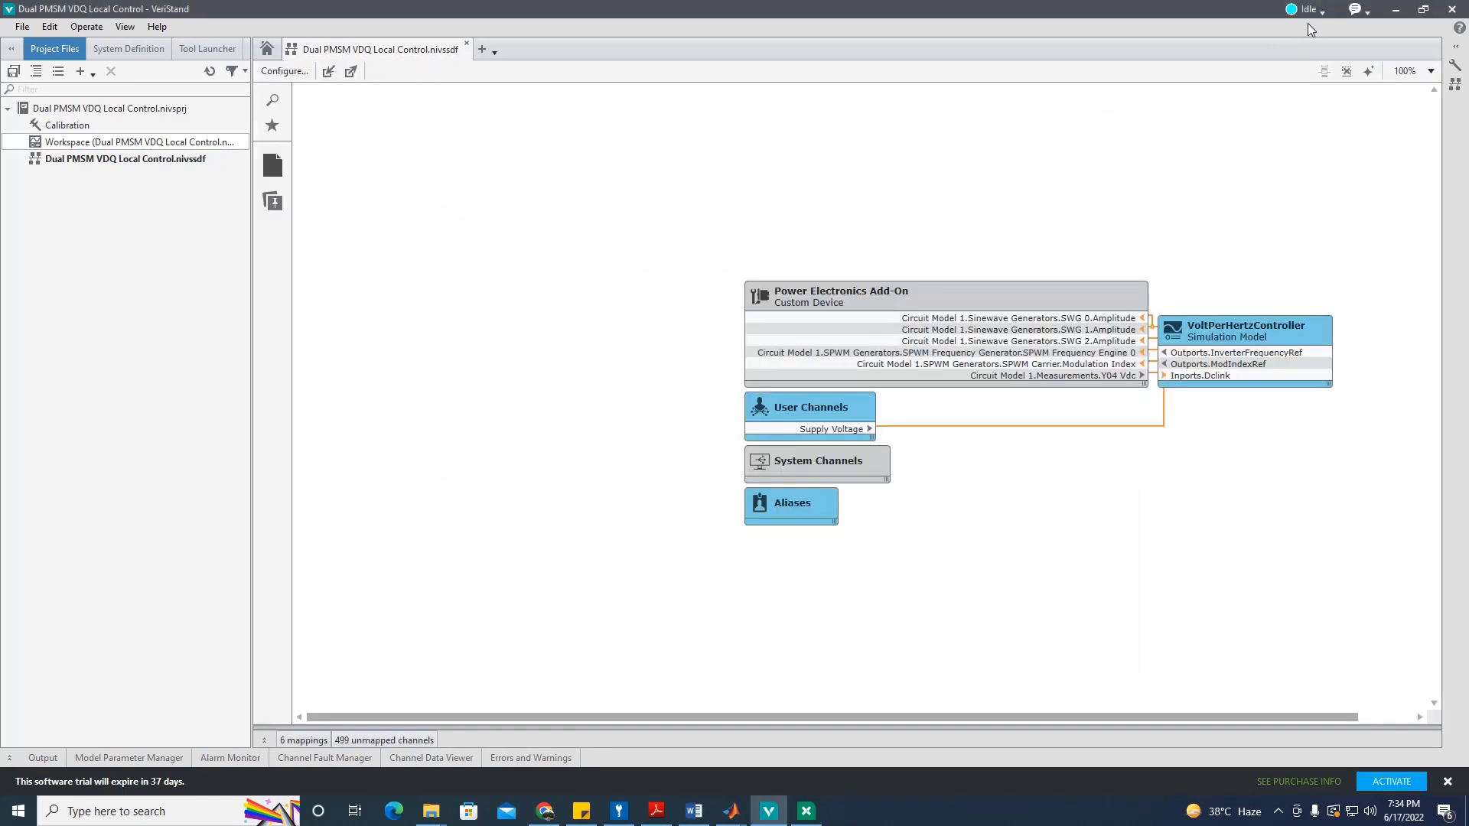
# Step: Deploy the updated system definition and wait for the Output log to report completion
pyautogui.click(1310, 9)
pyautogui.click(1318, 28)
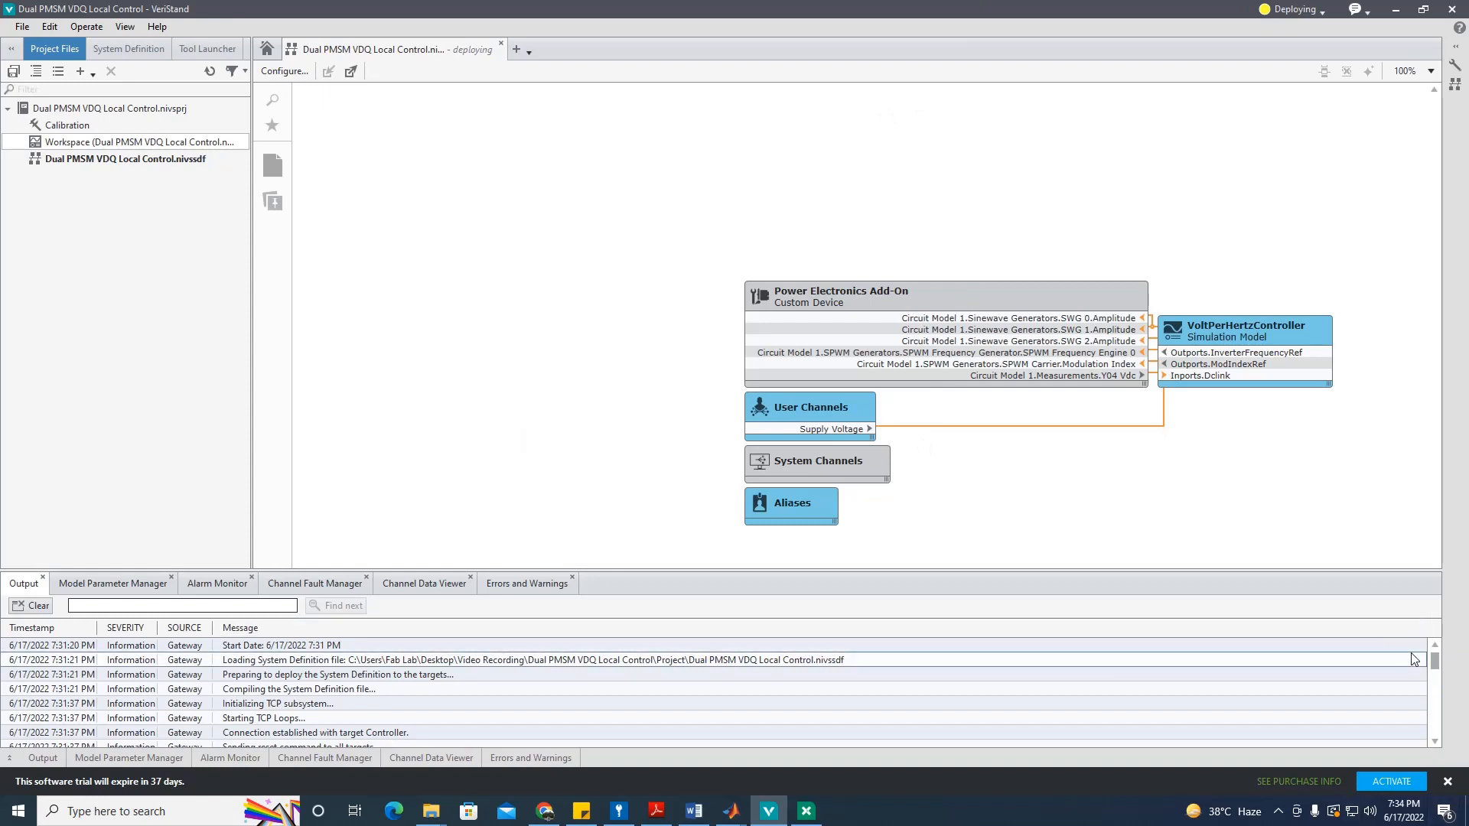
pyautogui.moveTo(1435, 661); pyautogui.dragTo(1442, 739)
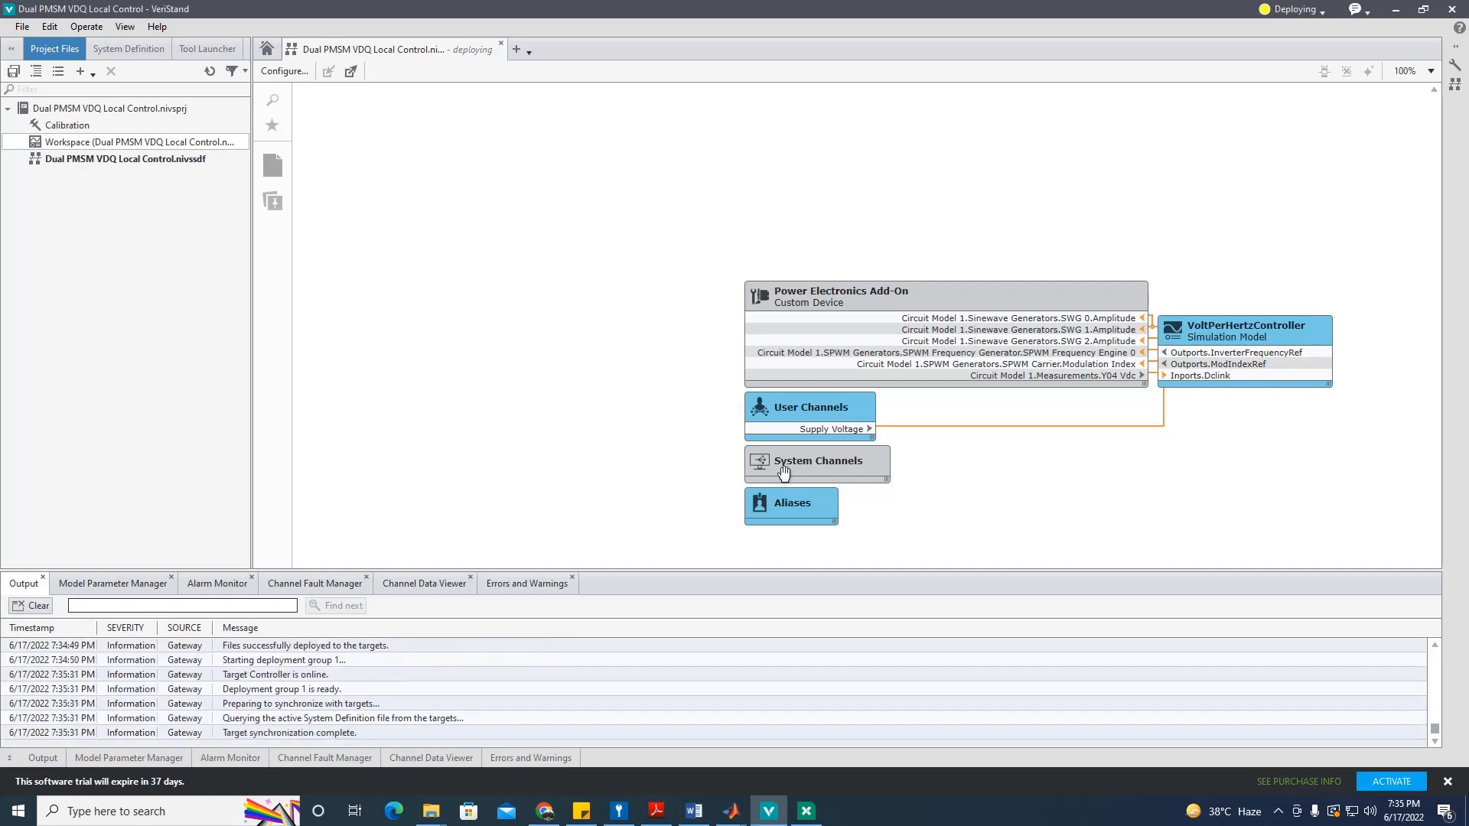
# Step: Reopen the workspace and expand the DC Link Voltage waveform picker to Circuit Model 1 Waveforms
pyautogui.doubleClick(122, 144)
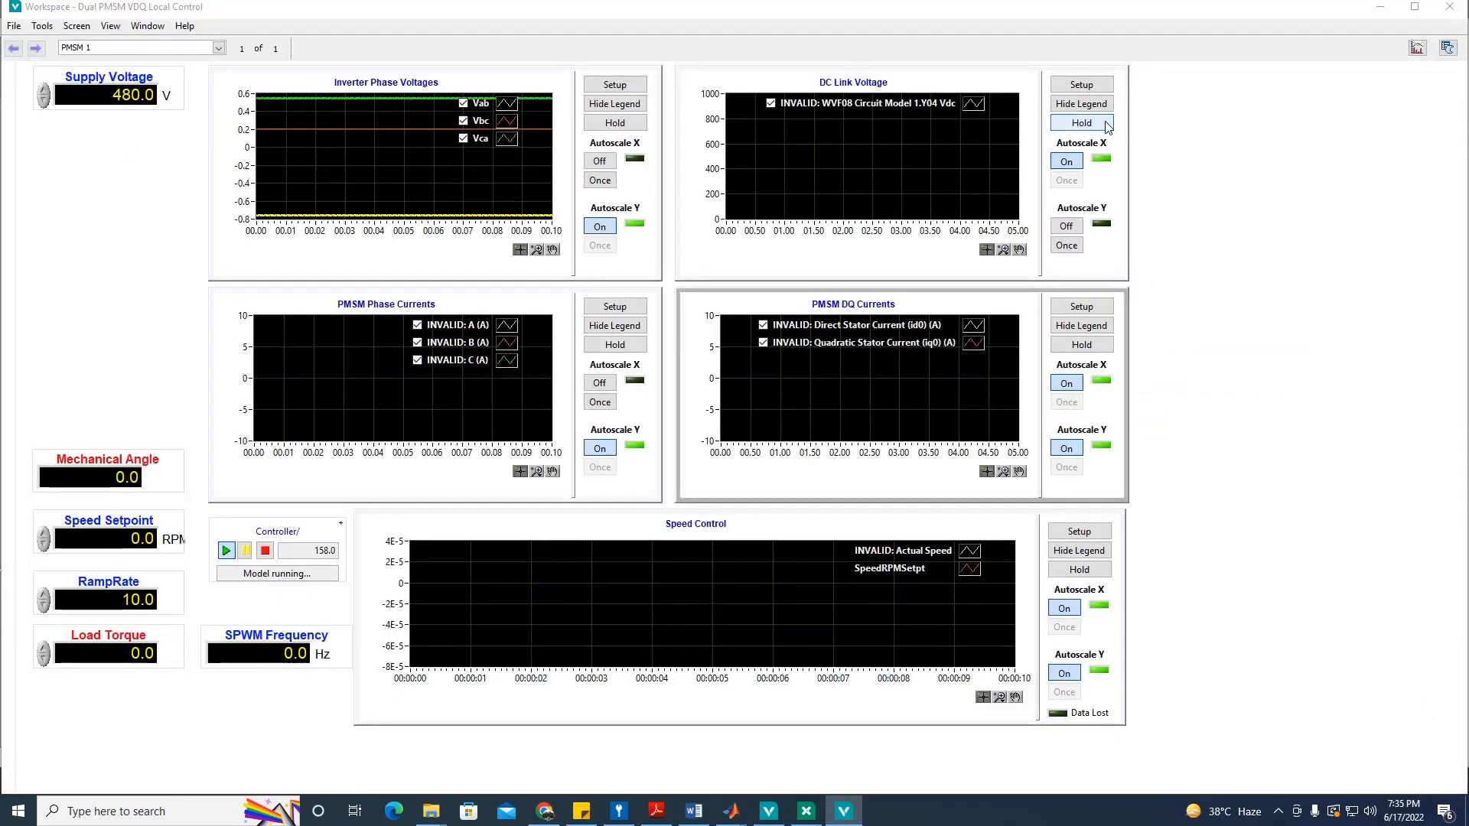
pyautogui.click(1082, 85)
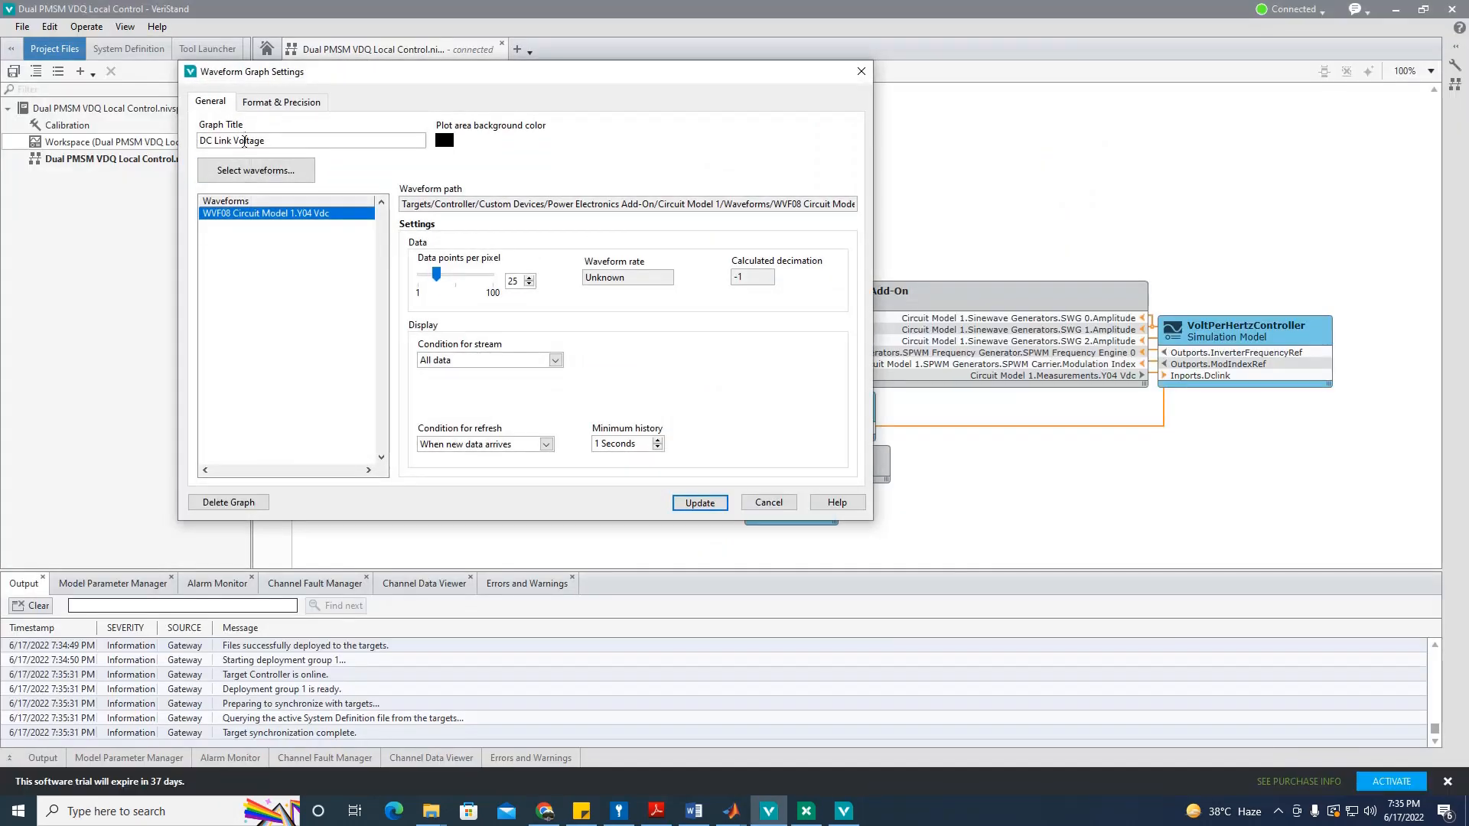
pyautogui.click(253, 171)
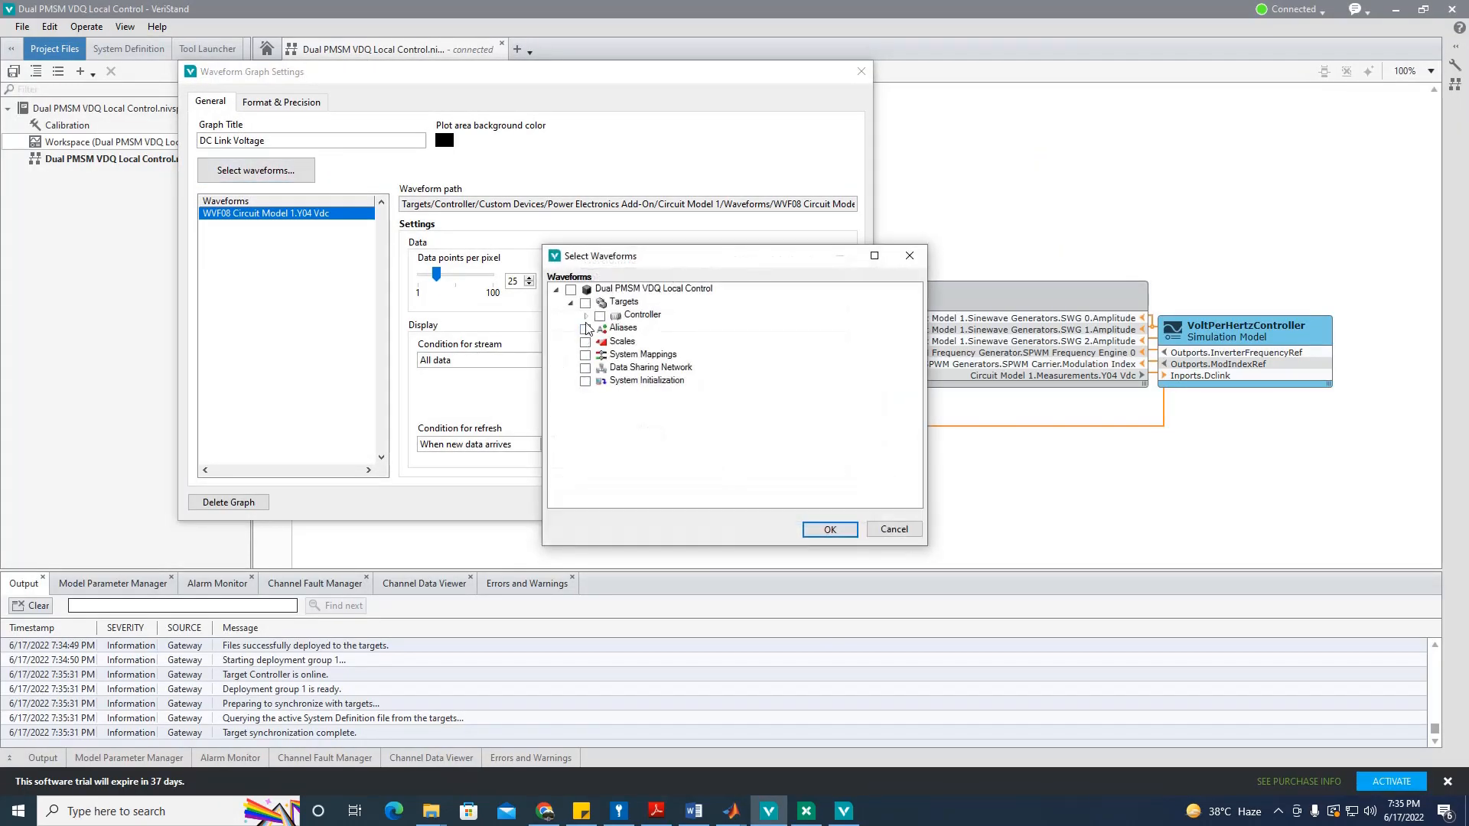
pyautogui.click(586, 316)
pyautogui.click(600, 328)
pyautogui.click(615, 342)
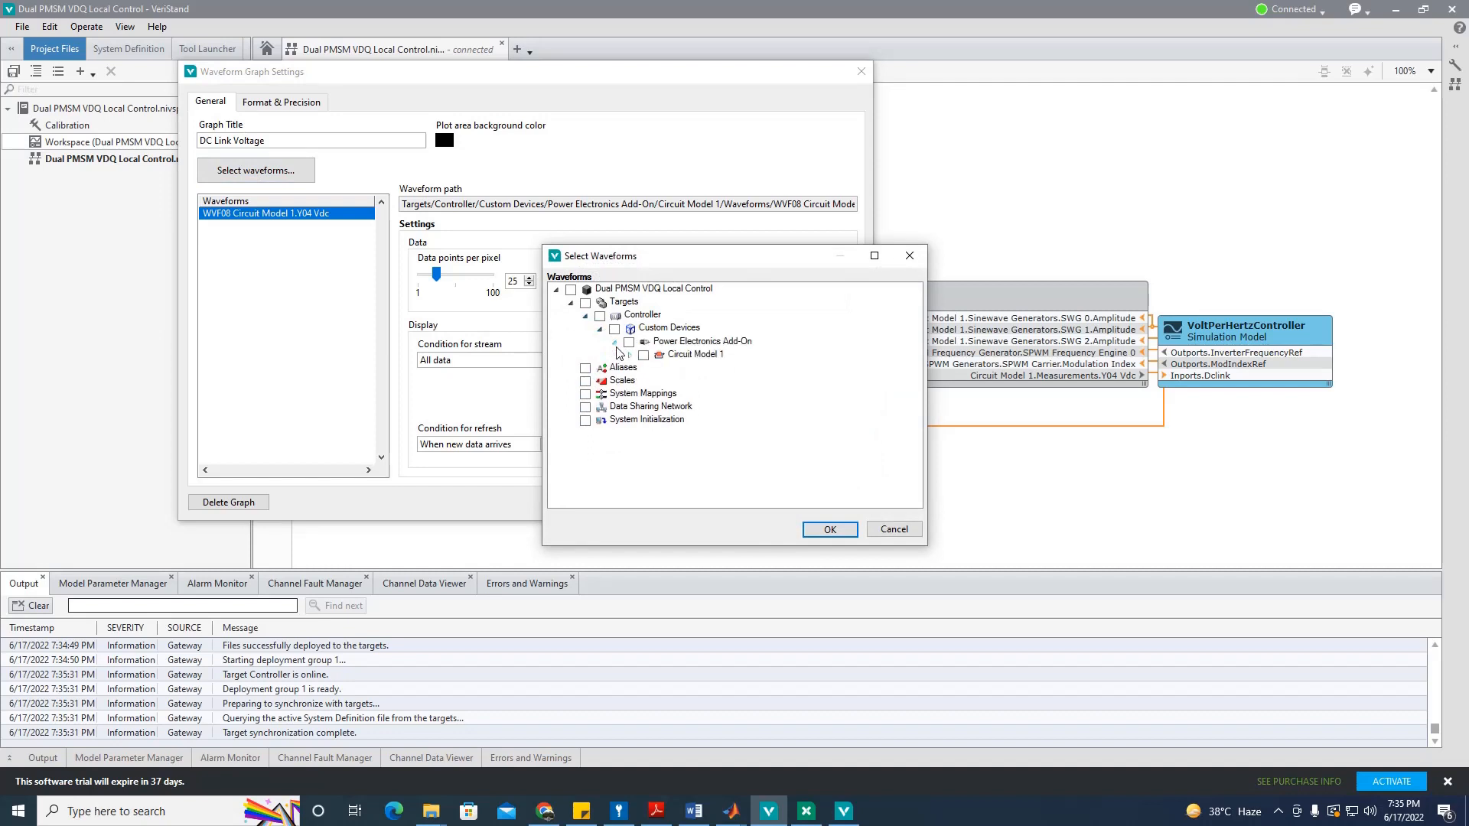
pyautogui.click(629, 355)
pyautogui.click(643, 368)
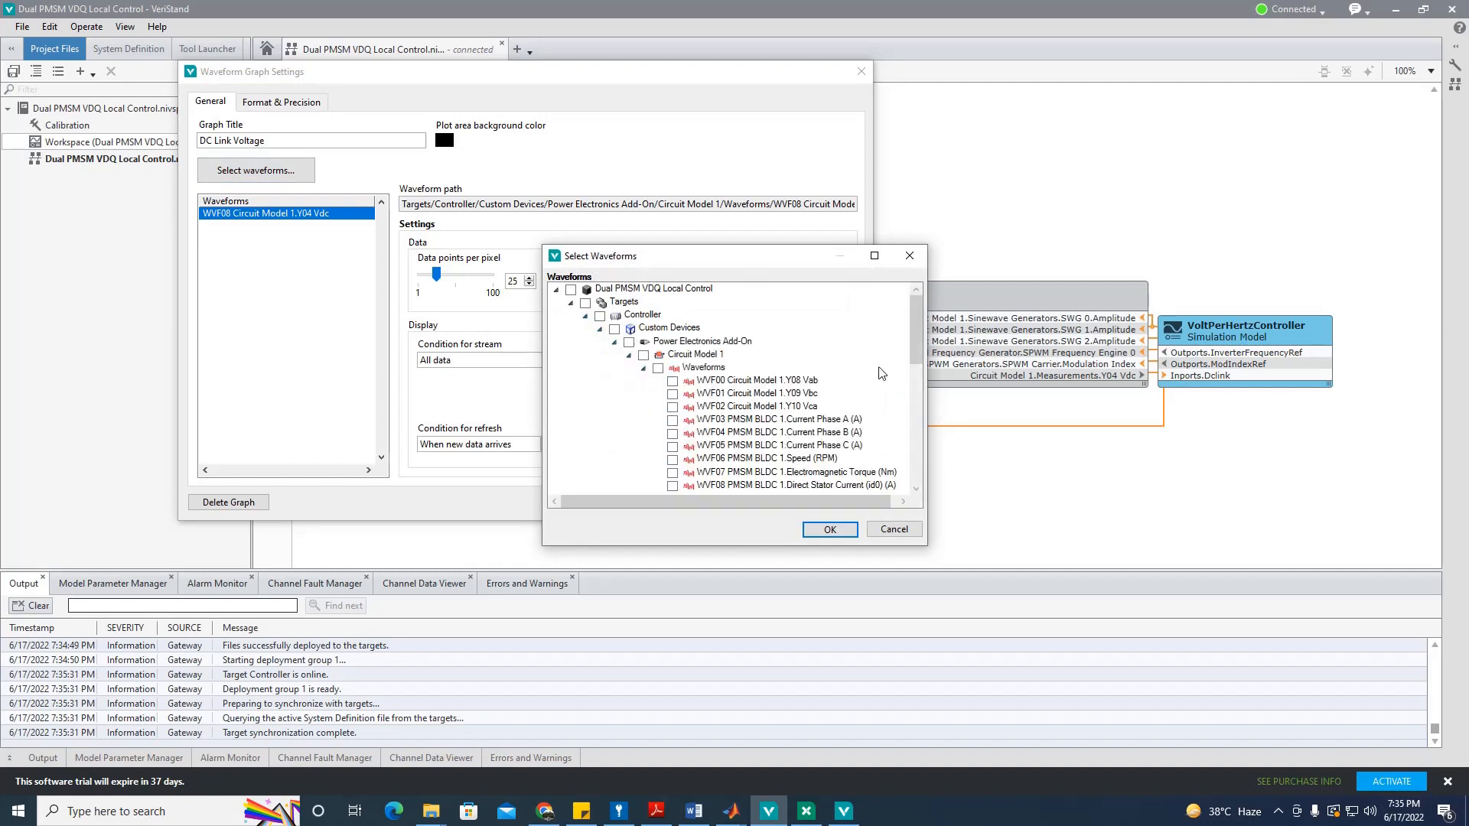
# Step: Assign WVF10 Circuit Model 1.Y04 Vdc to the DC Link Voltage graph and close its settings
pyautogui.scroll(-3, 882, 373)
pyautogui.click(805, 382)
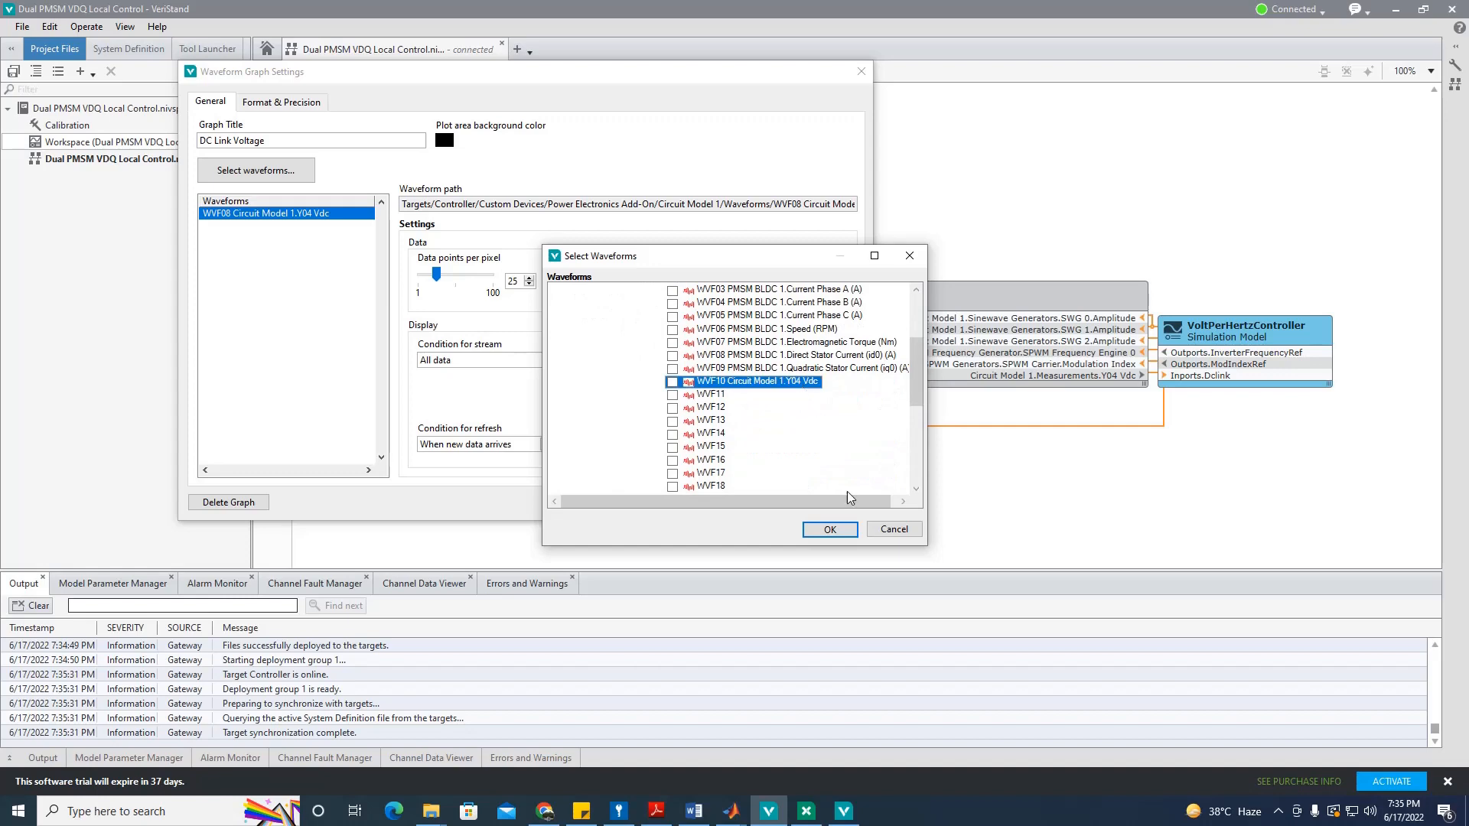
pyautogui.click(830, 530)
pyautogui.click(698, 502)
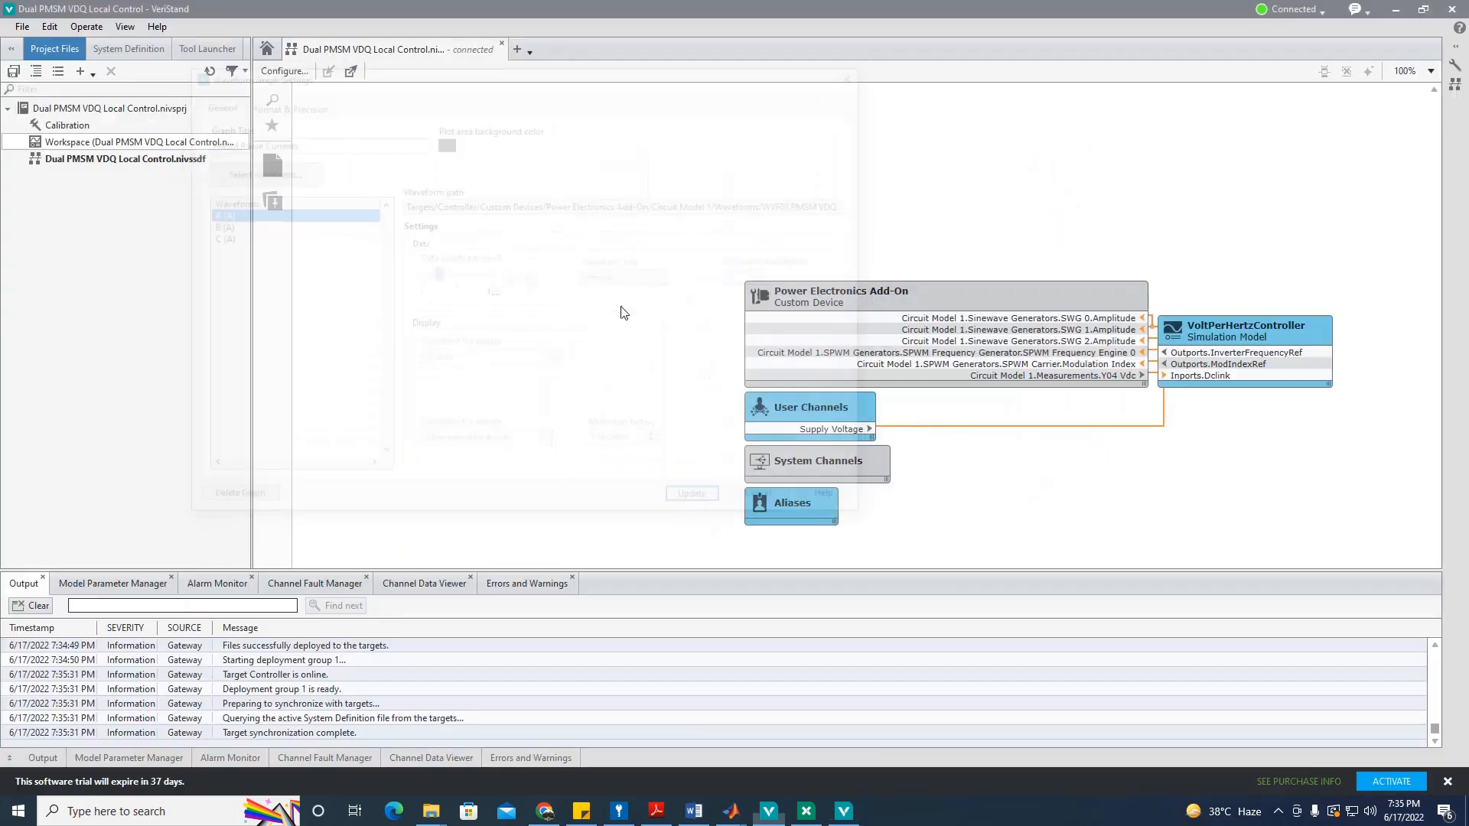
# Step: Expand the phase-current waveform picker to Circuit Model 1, tick WVF03 and WVF05, then cancel
pyautogui.click(255, 170)
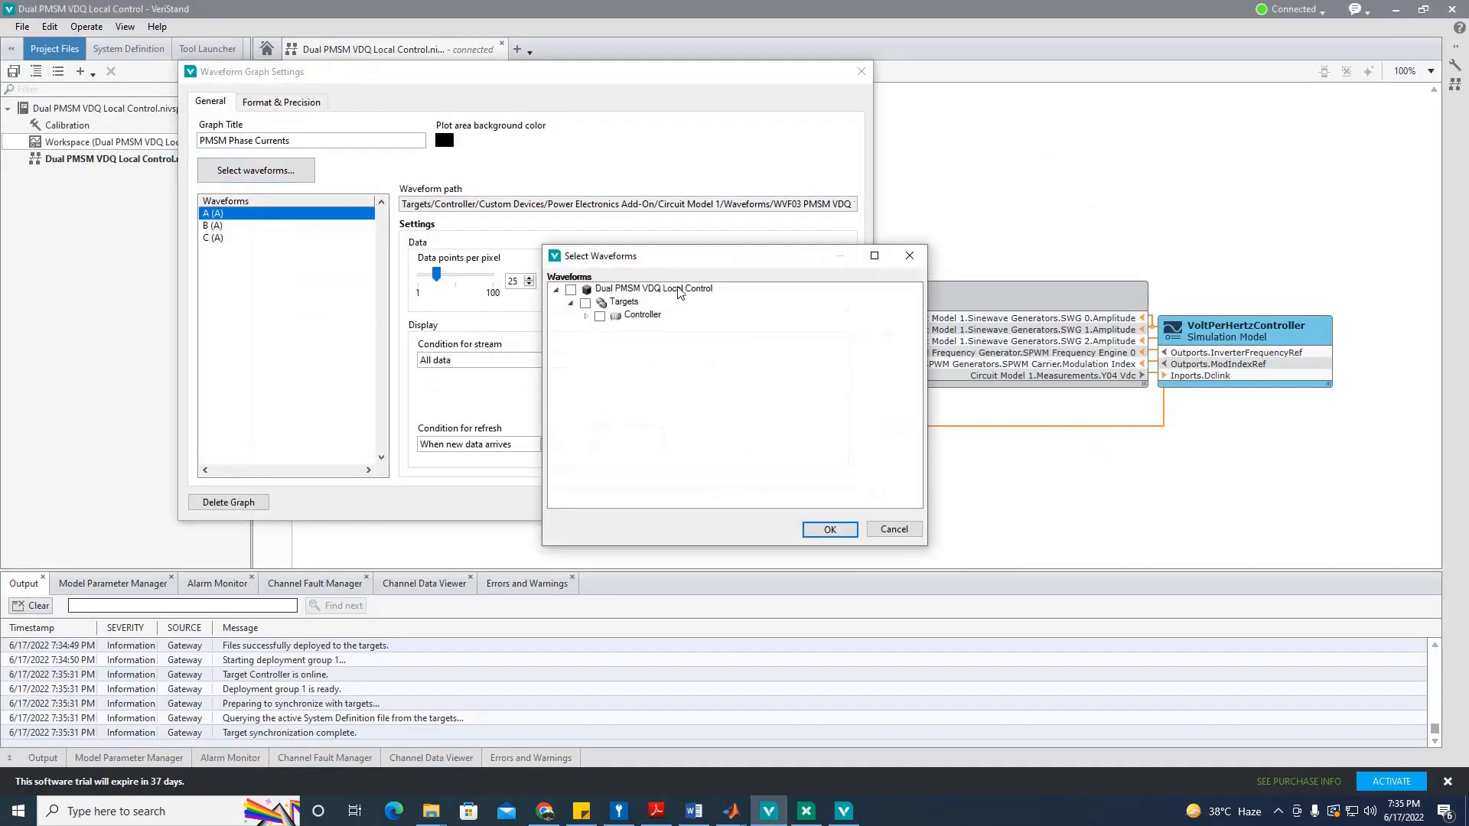
pyautogui.click(586, 316)
pyautogui.click(601, 330)
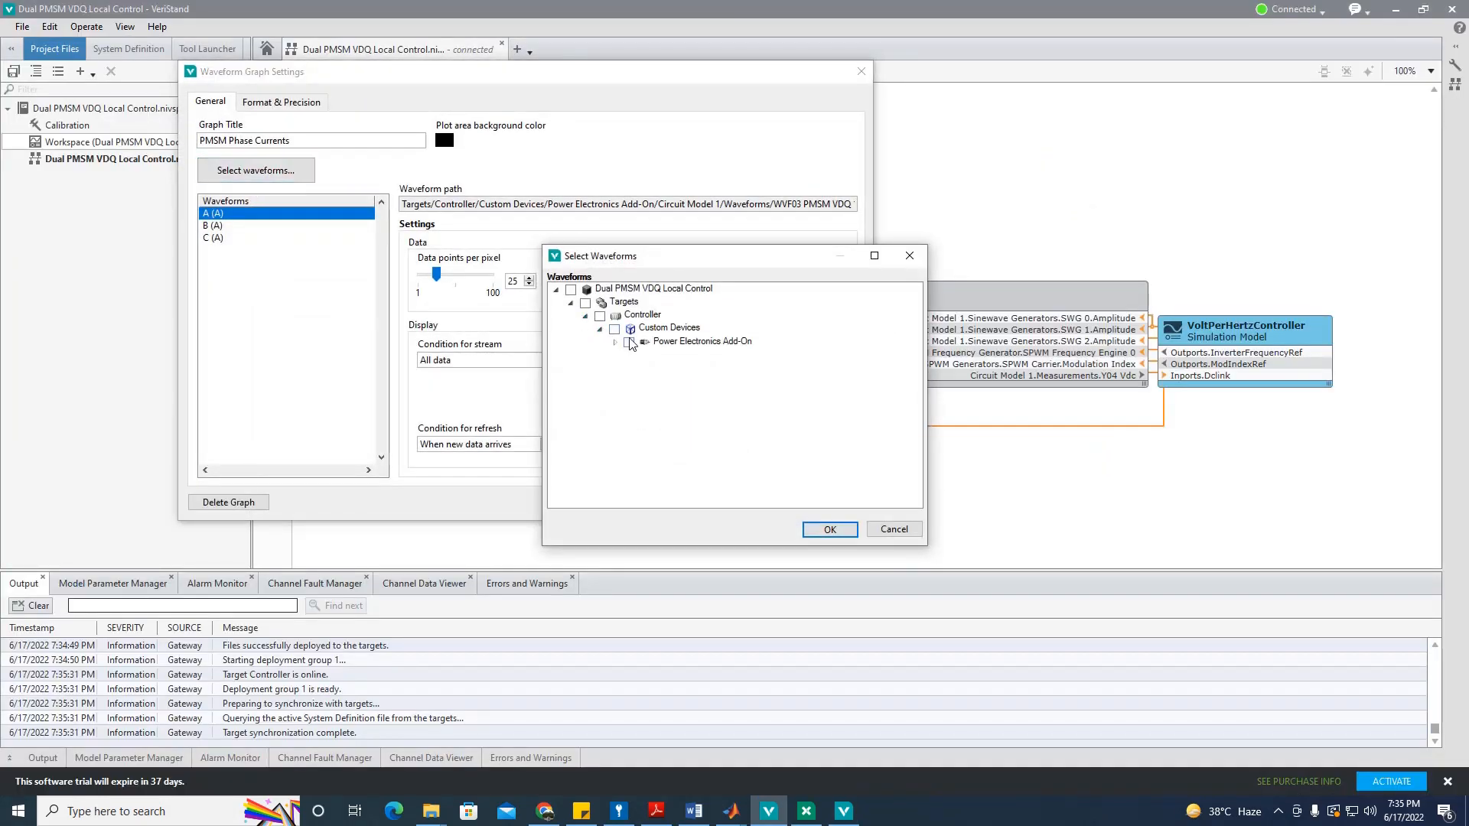
pyautogui.click(614, 342)
pyautogui.click(629, 356)
pyautogui.click(644, 369)
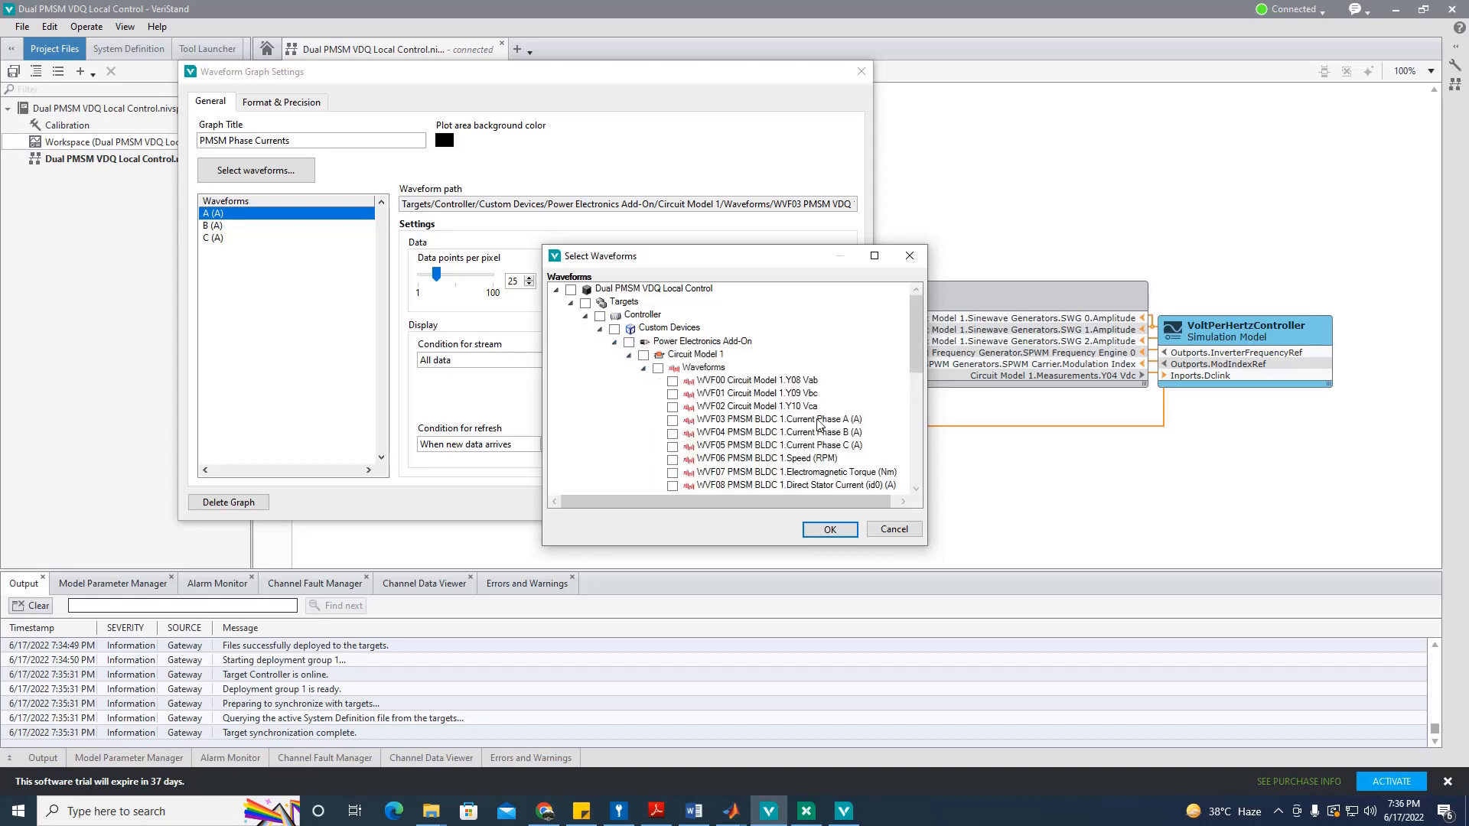
pyautogui.click(673, 420)
pyautogui.click(672, 446)
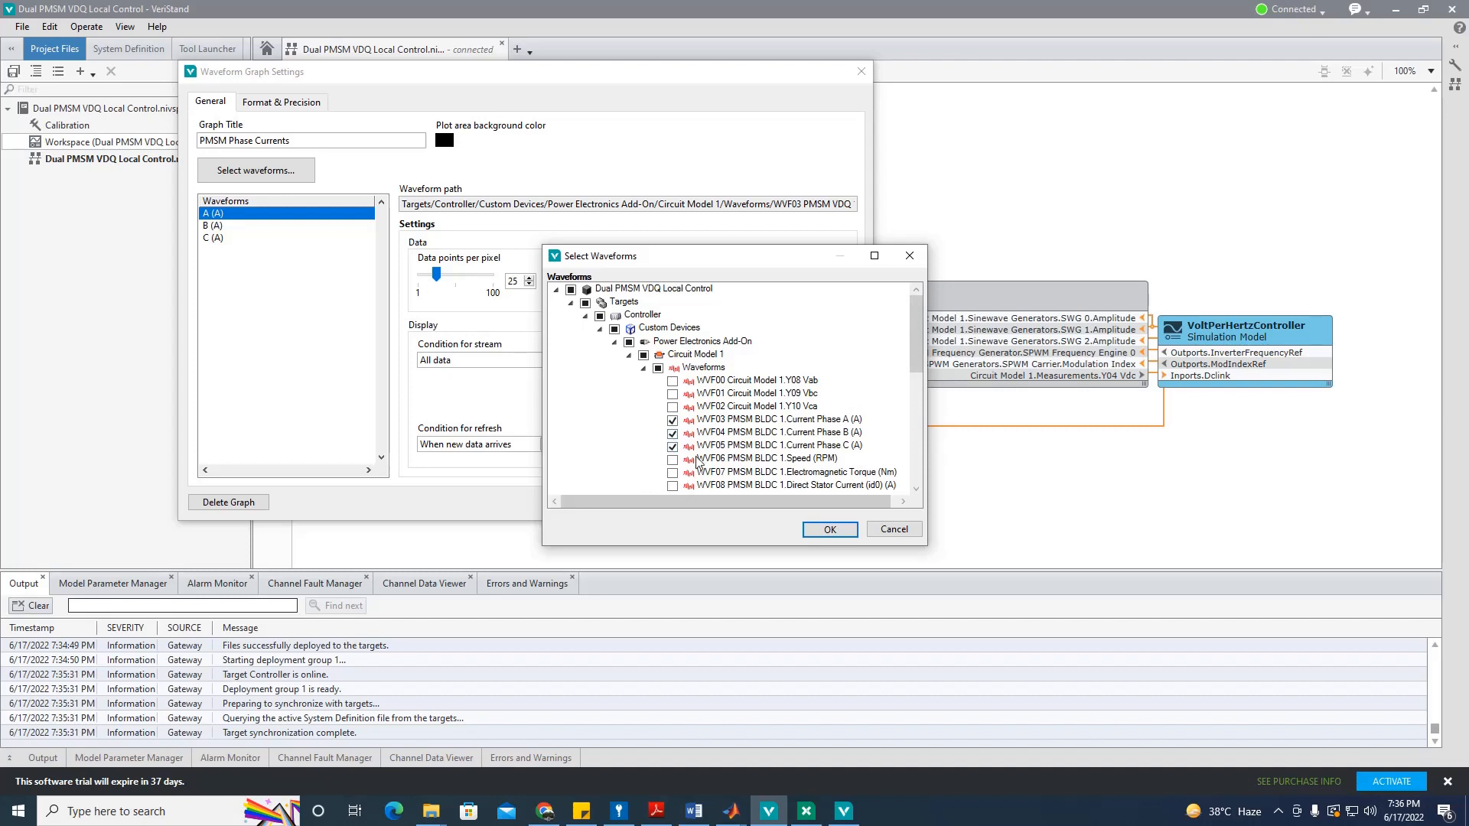
pyautogui.click(881, 529)
# Step: Select WVF03–WVF05 Current Phase A, B and C, confirm, and update the graph
pyautogui.click(256, 169)
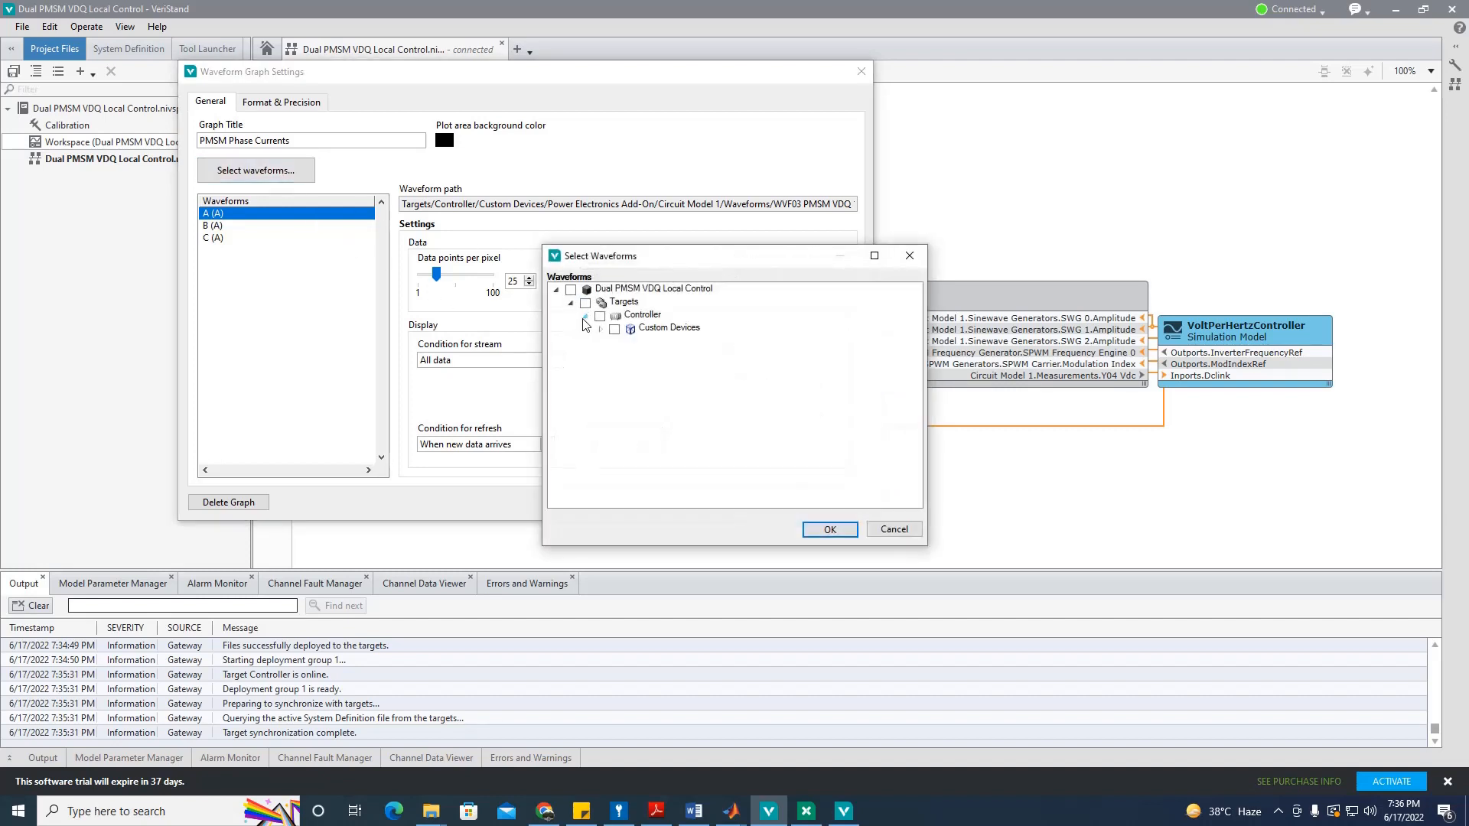
pyautogui.click(600, 329)
pyautogui.click(615, 342)
pyautogui.click(629, 355)
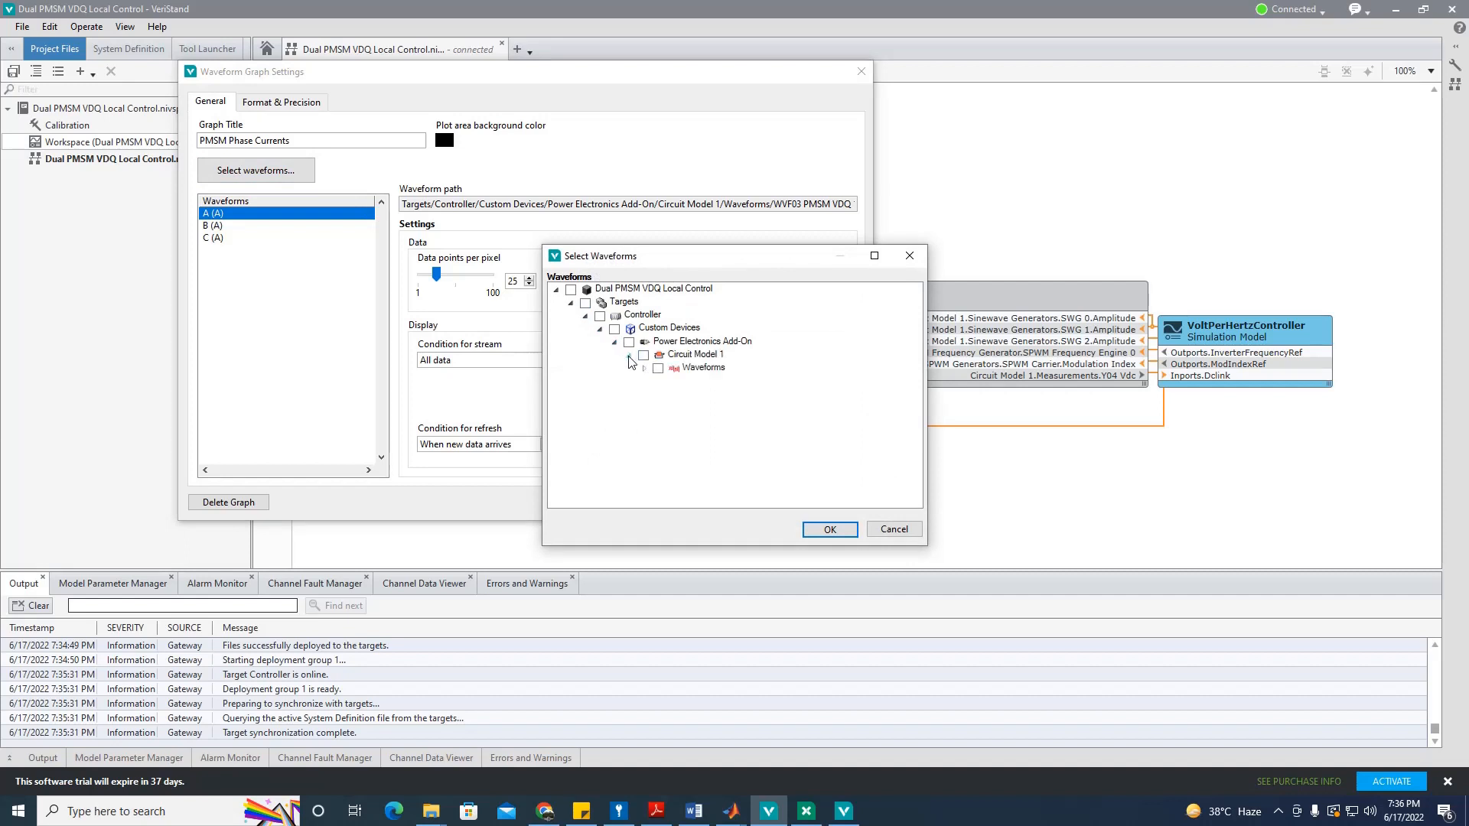
pyautogui.click(644, 369)
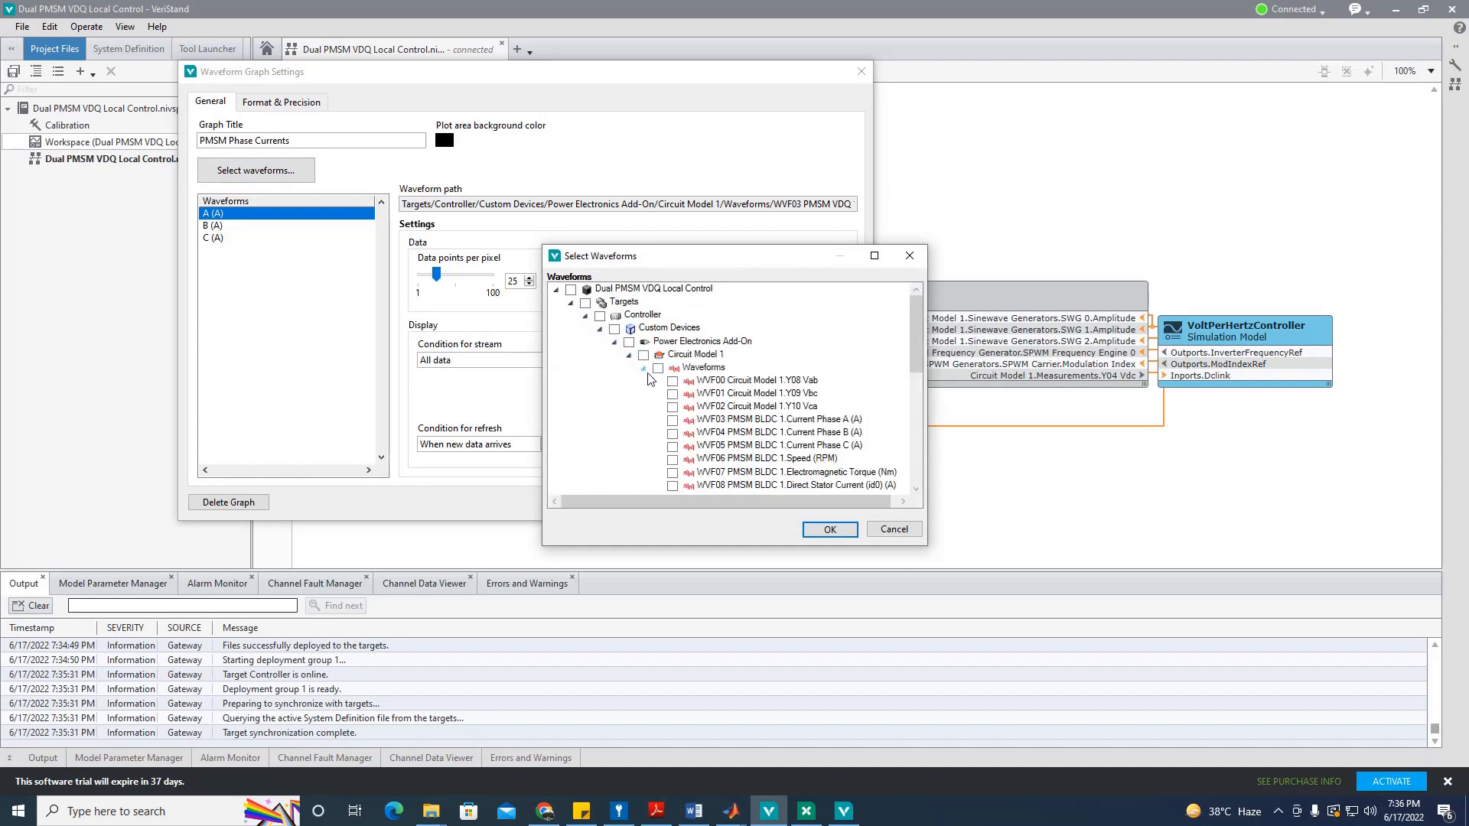
pyautogui.click(672, 420)
pyautogui.click(672, 446)
pyautogui.click(813, 530)
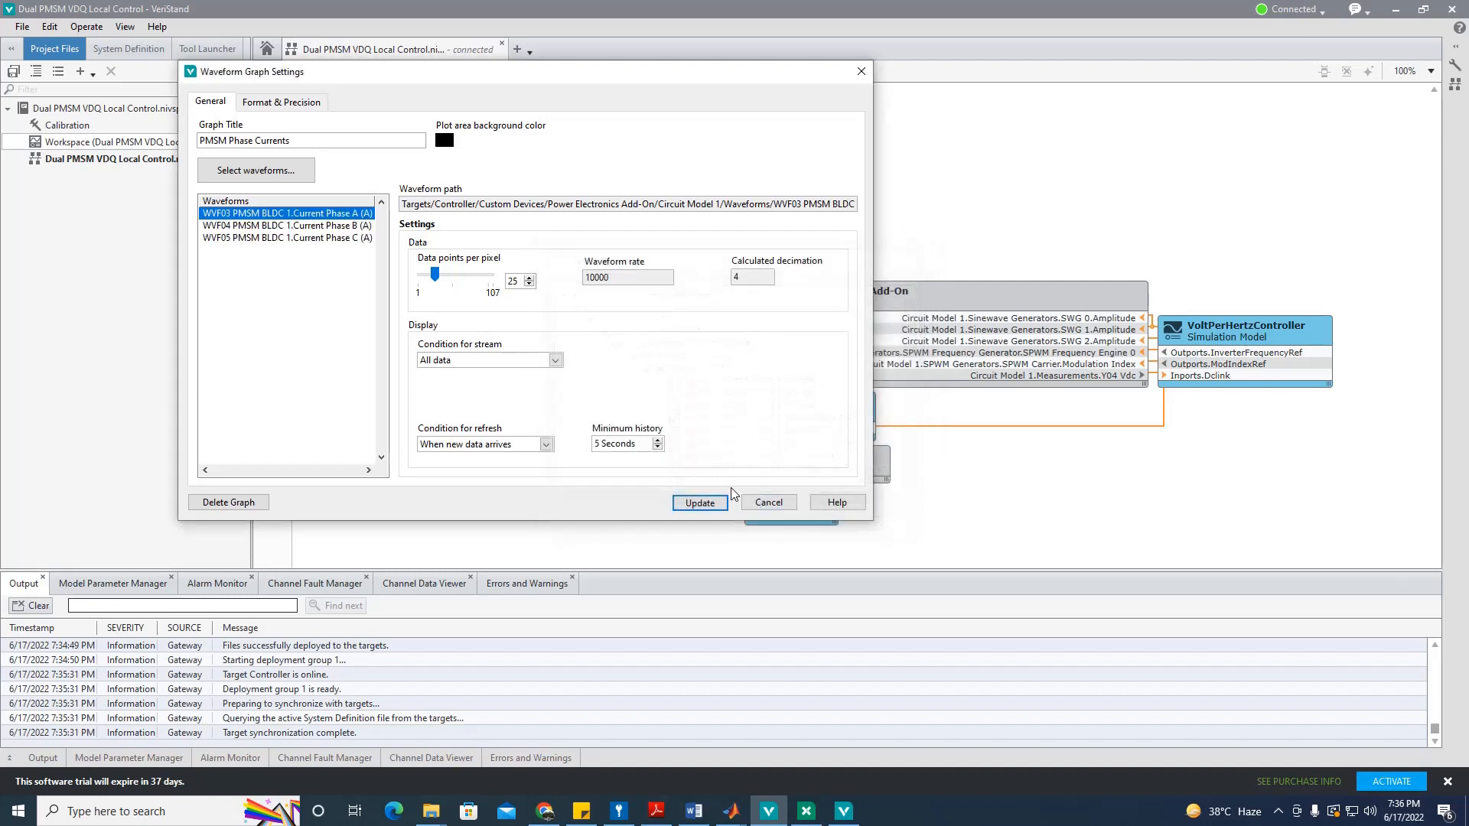
pyautogui.click(700, 503)
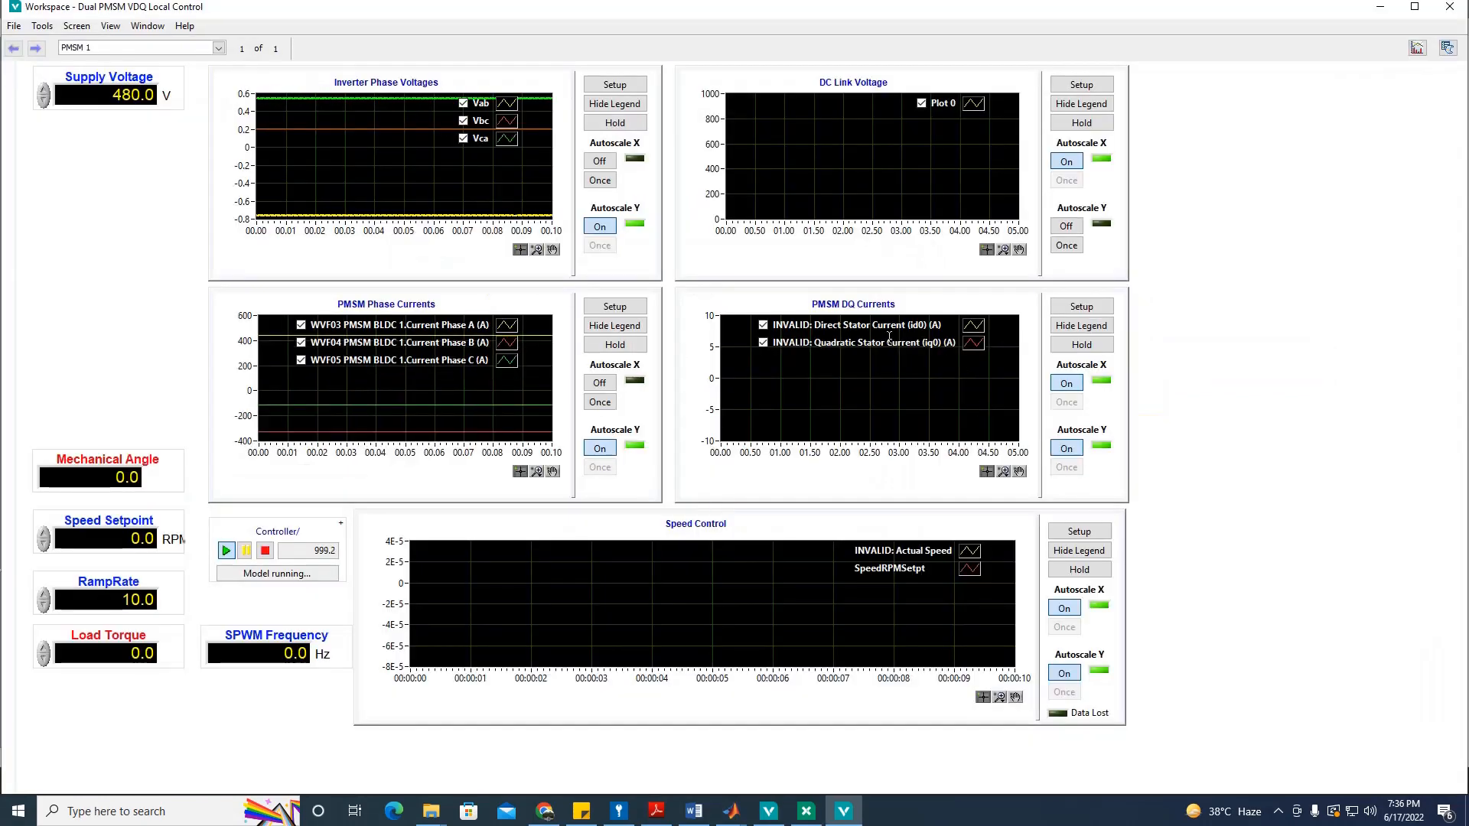
# Step: Open the PMSM DQ Currents waveform picker and expand it to Circuit Model 1 Waveforms
pyautogui.click(1082, 306)
pyautogui.click(257, 170)
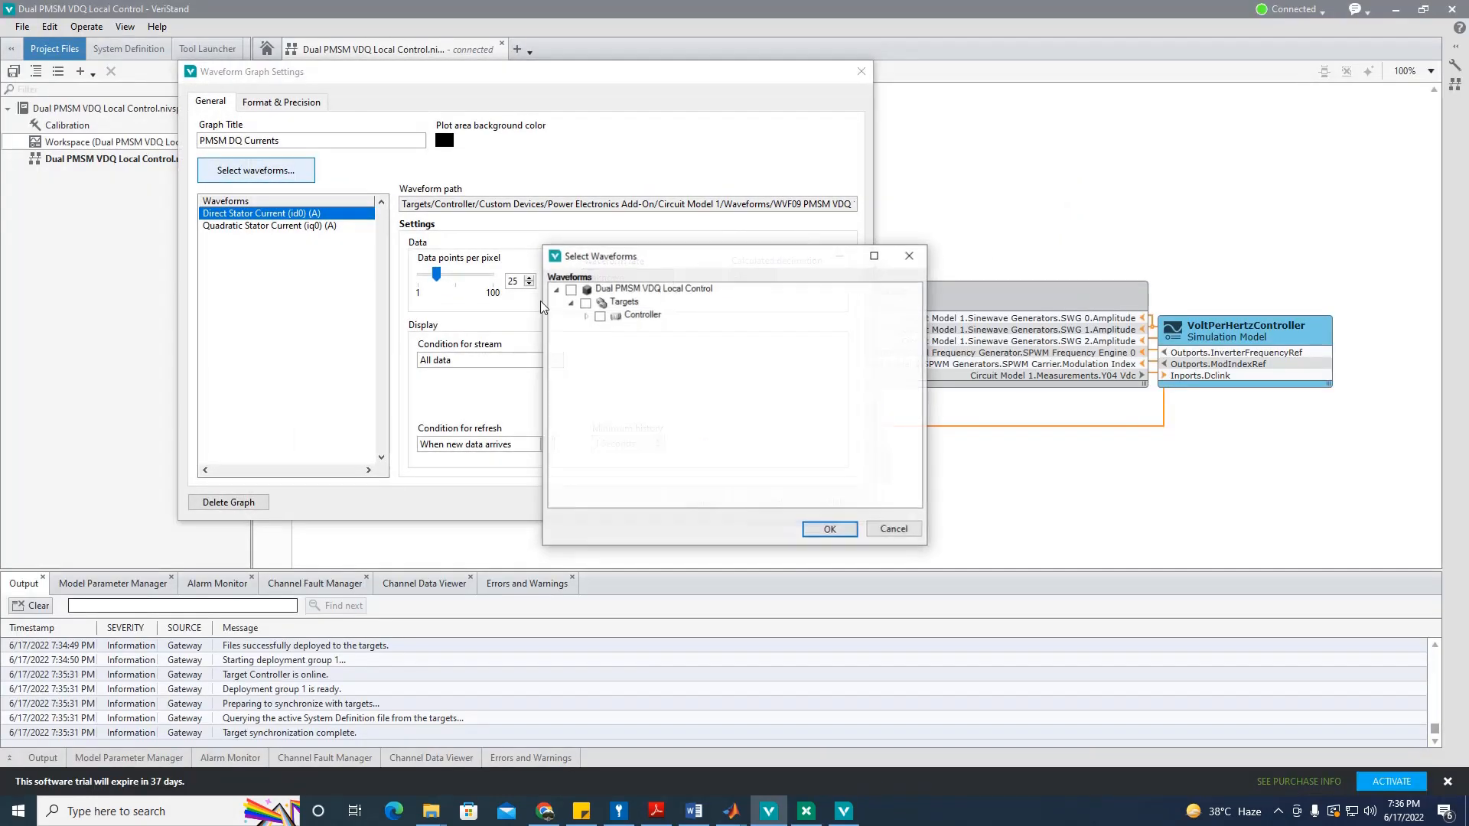
pyautogui.click(598, 315)
pyautogui.click(610, 328)
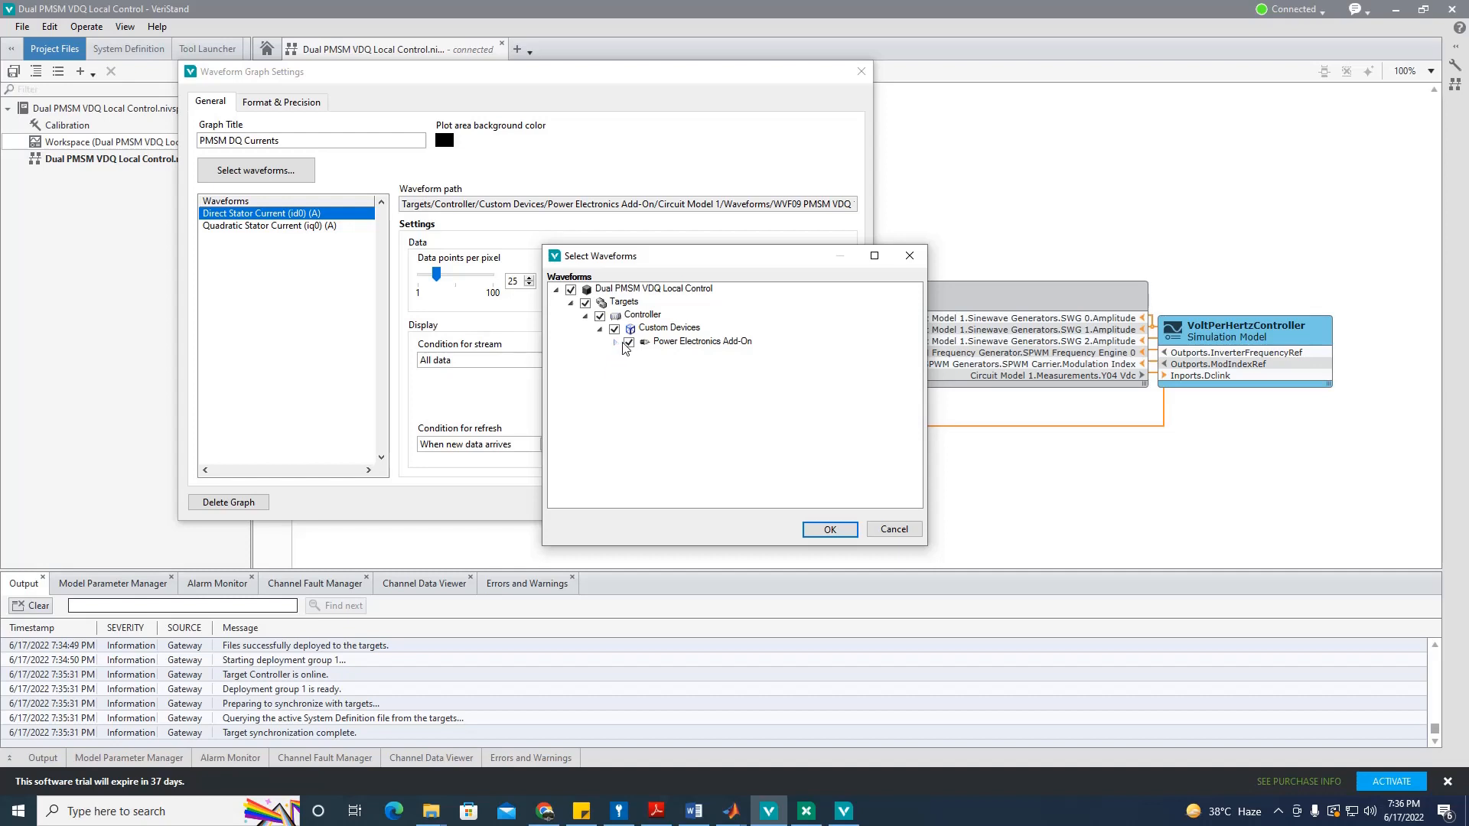
pyautogui.click(615, 342)
pyautogui.click(629, 355)
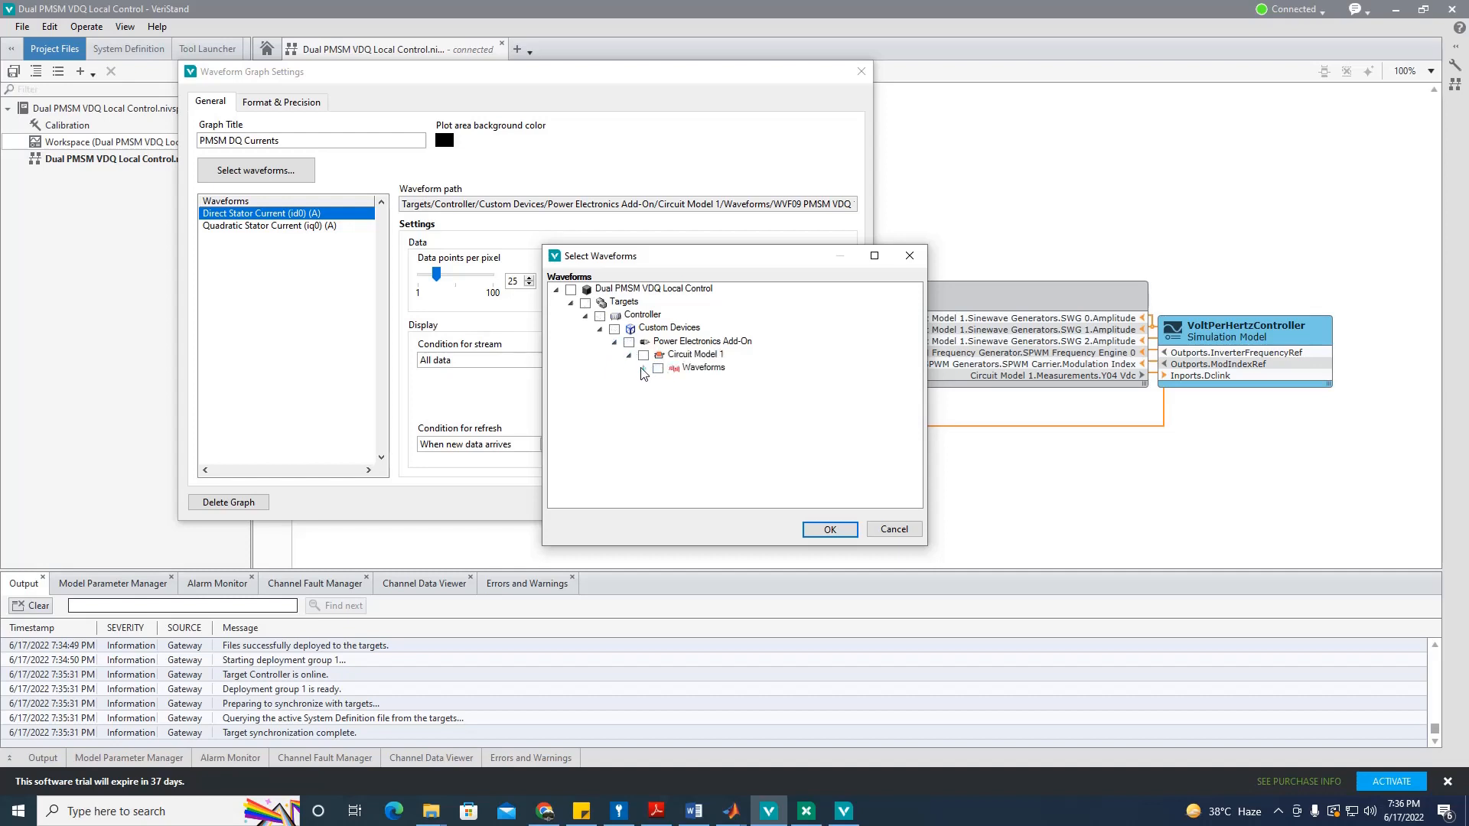
pyautogui.click(643, 370)
# Step: Check WVF08 direct and WVF09 quadratic stator currents, confirm, and update the graph
pyautogui.scroll(-1, 915, 378)
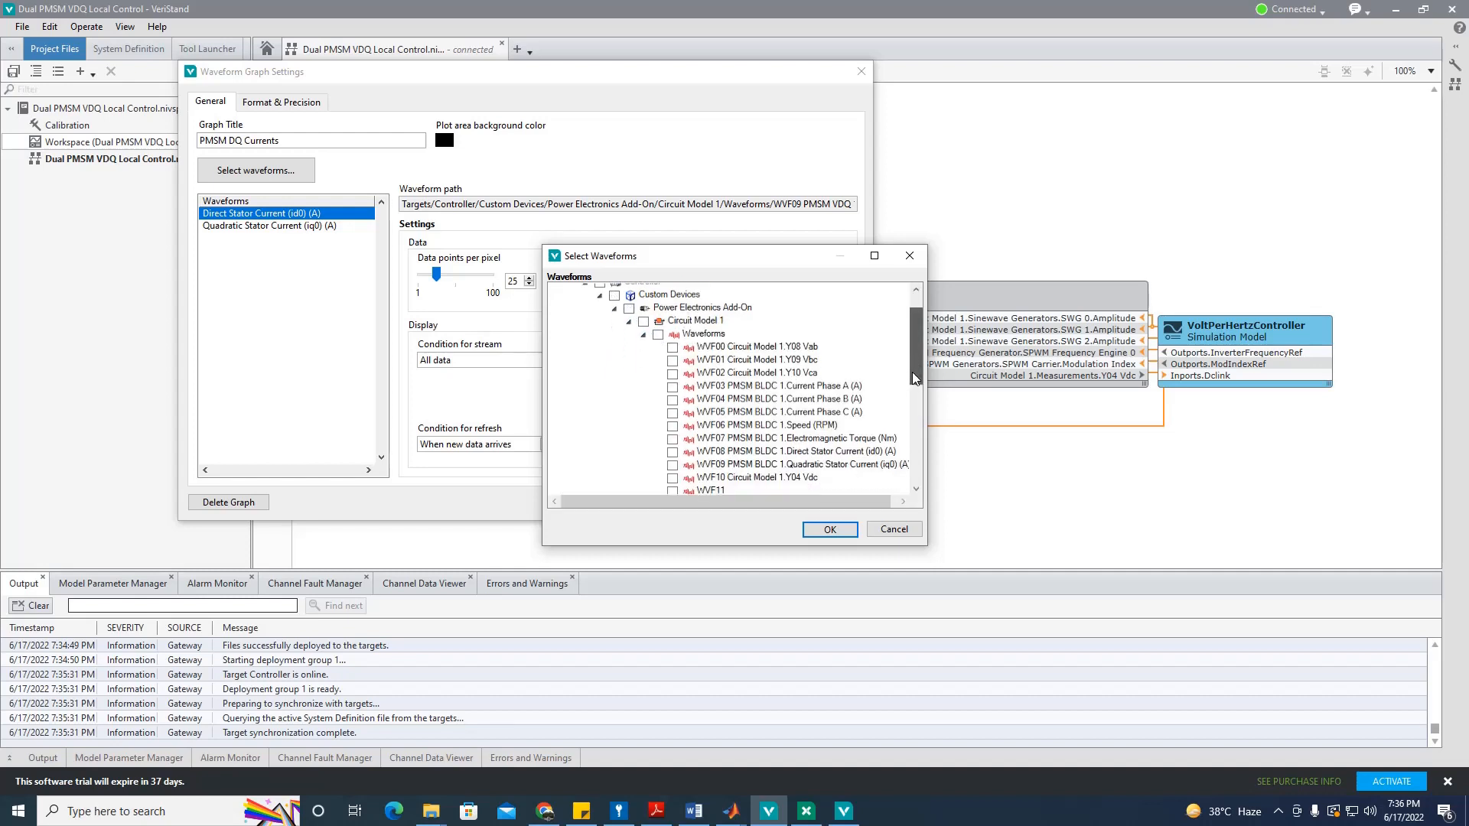
pyautogui.scroll(-1, 915, 378)
pyautogui.click(672, 416)
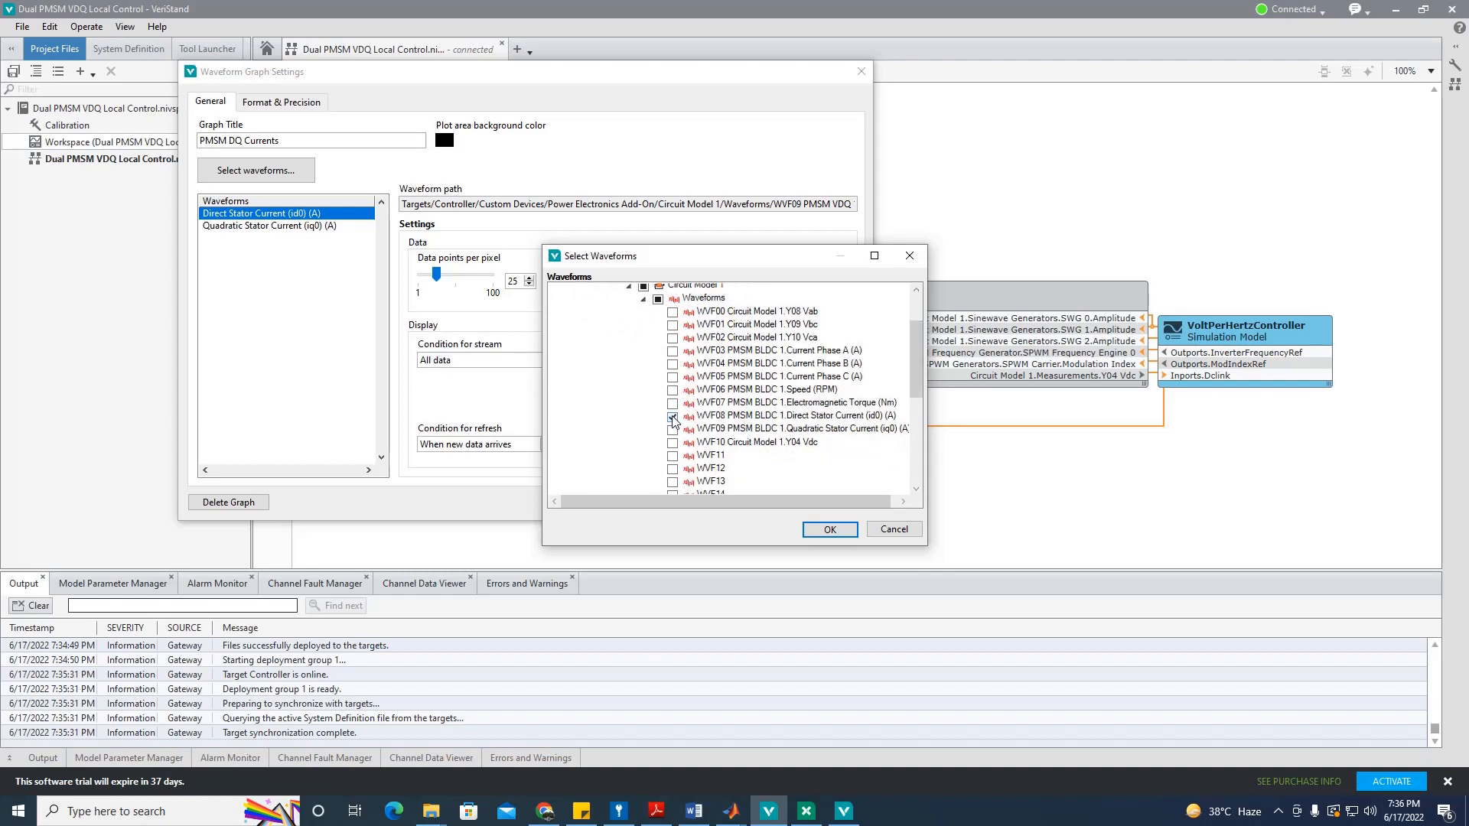
pyautogui.click(673, 430)
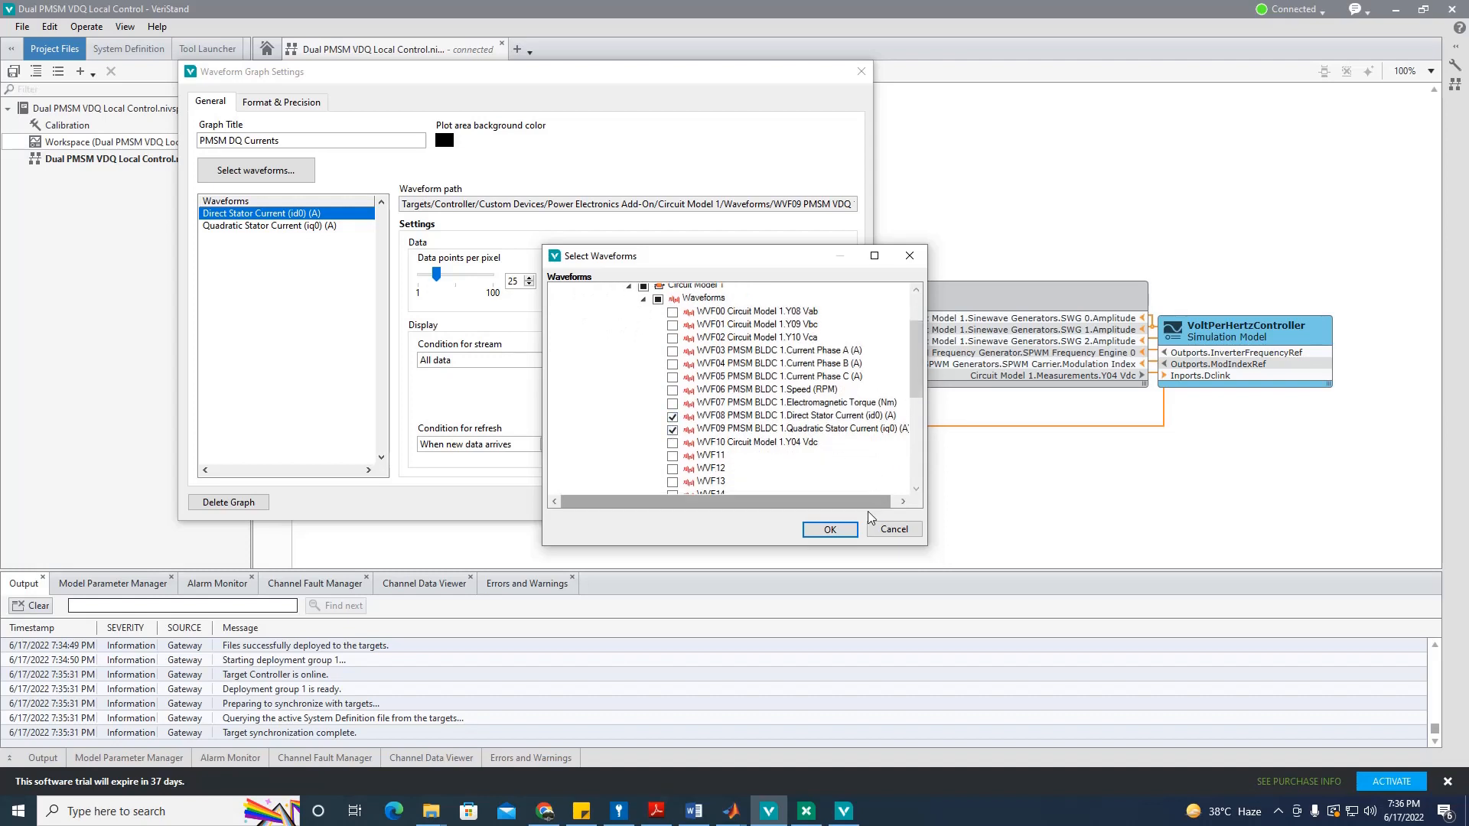
pyautogui.click(830, 530)
pyautogui.click(701, 507)
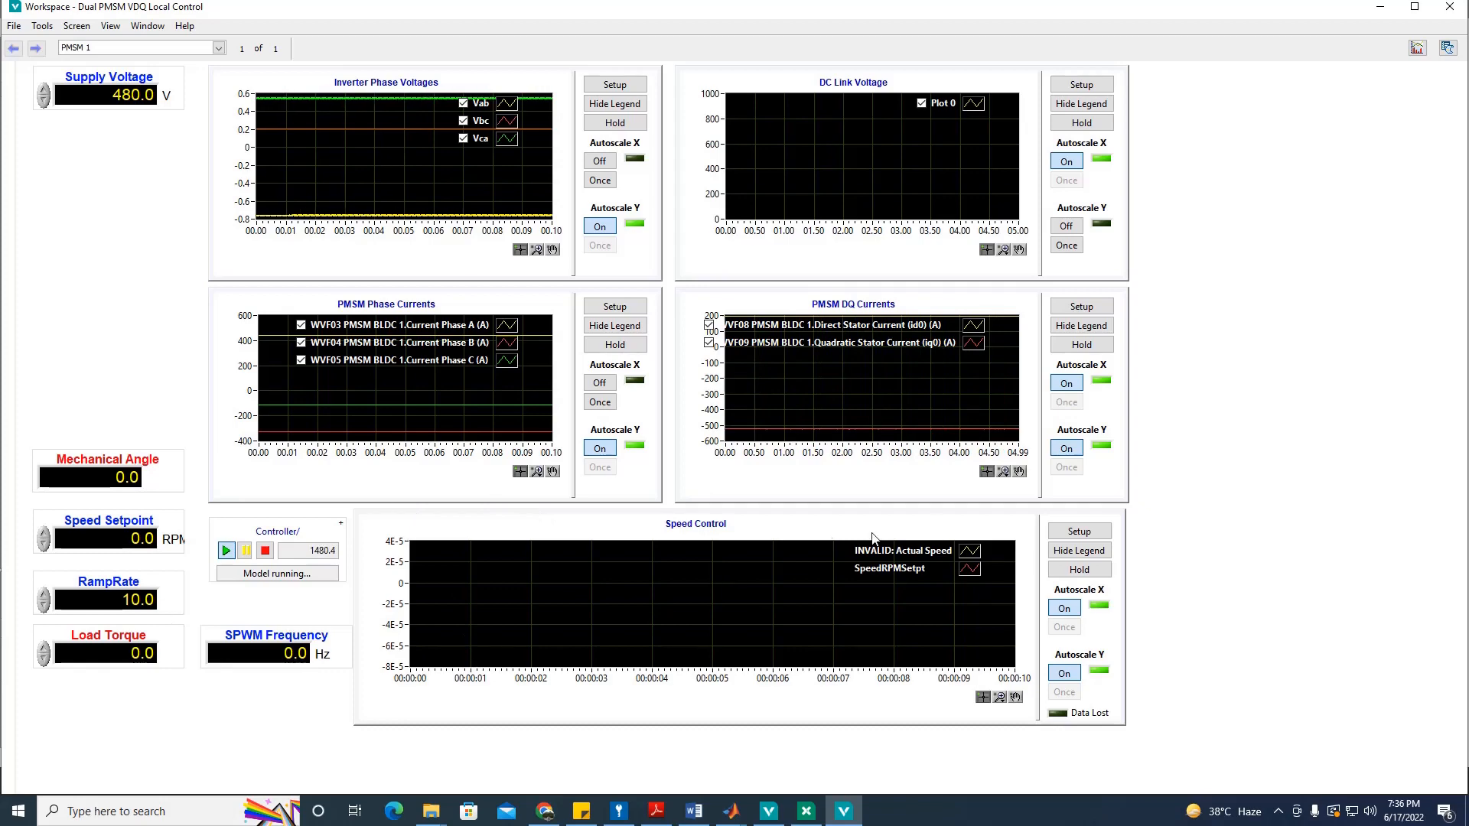
pyautogui.click(1080, 530)
# Step: Remove Actual Speed and SpeedRPMSetpt from the Speed Control graph's channel list
pyautogui.click(736, 319)
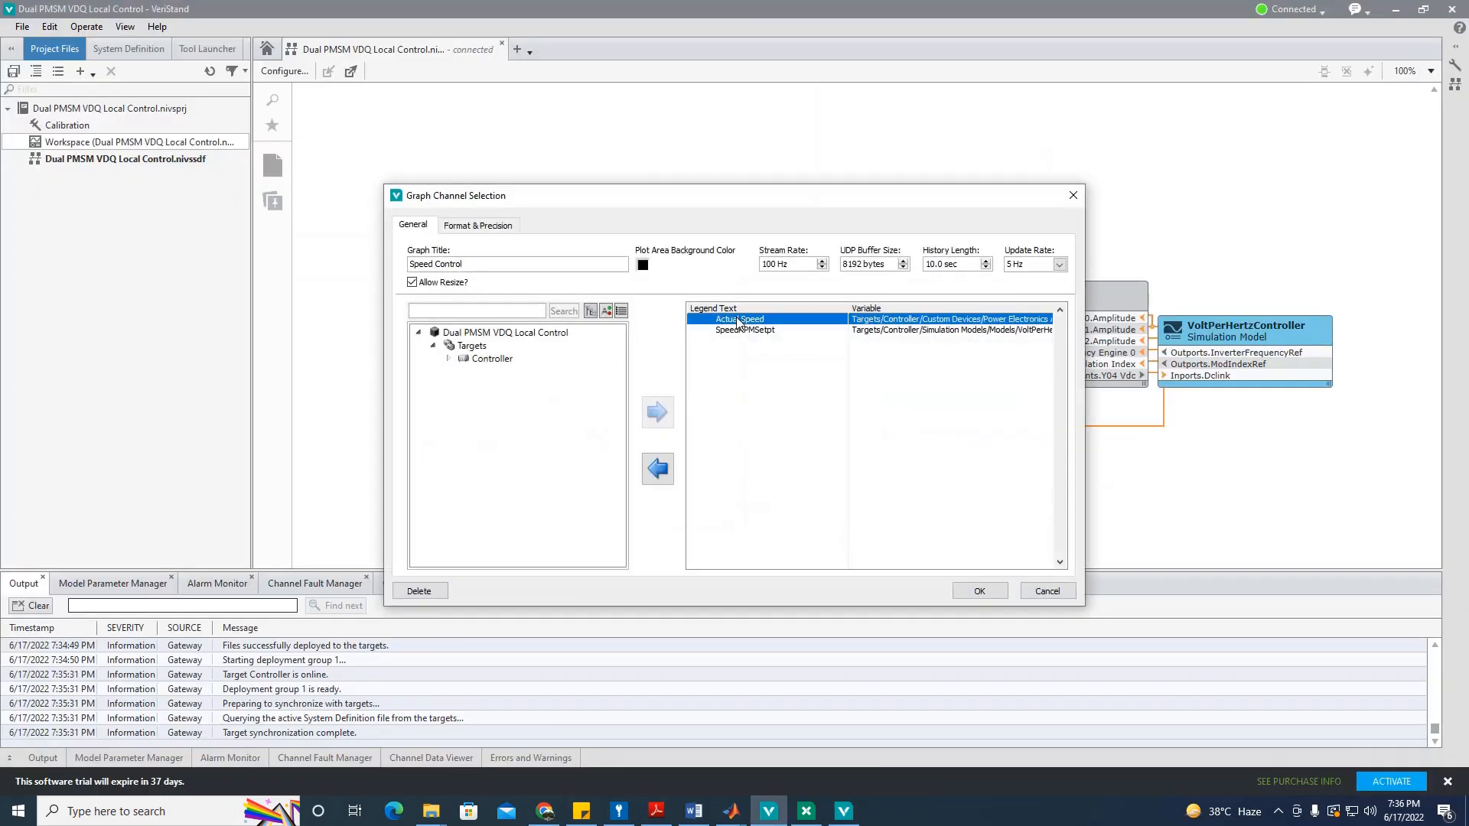
pyautogui.click(663, 470)
pyautogui.click(658, 469)
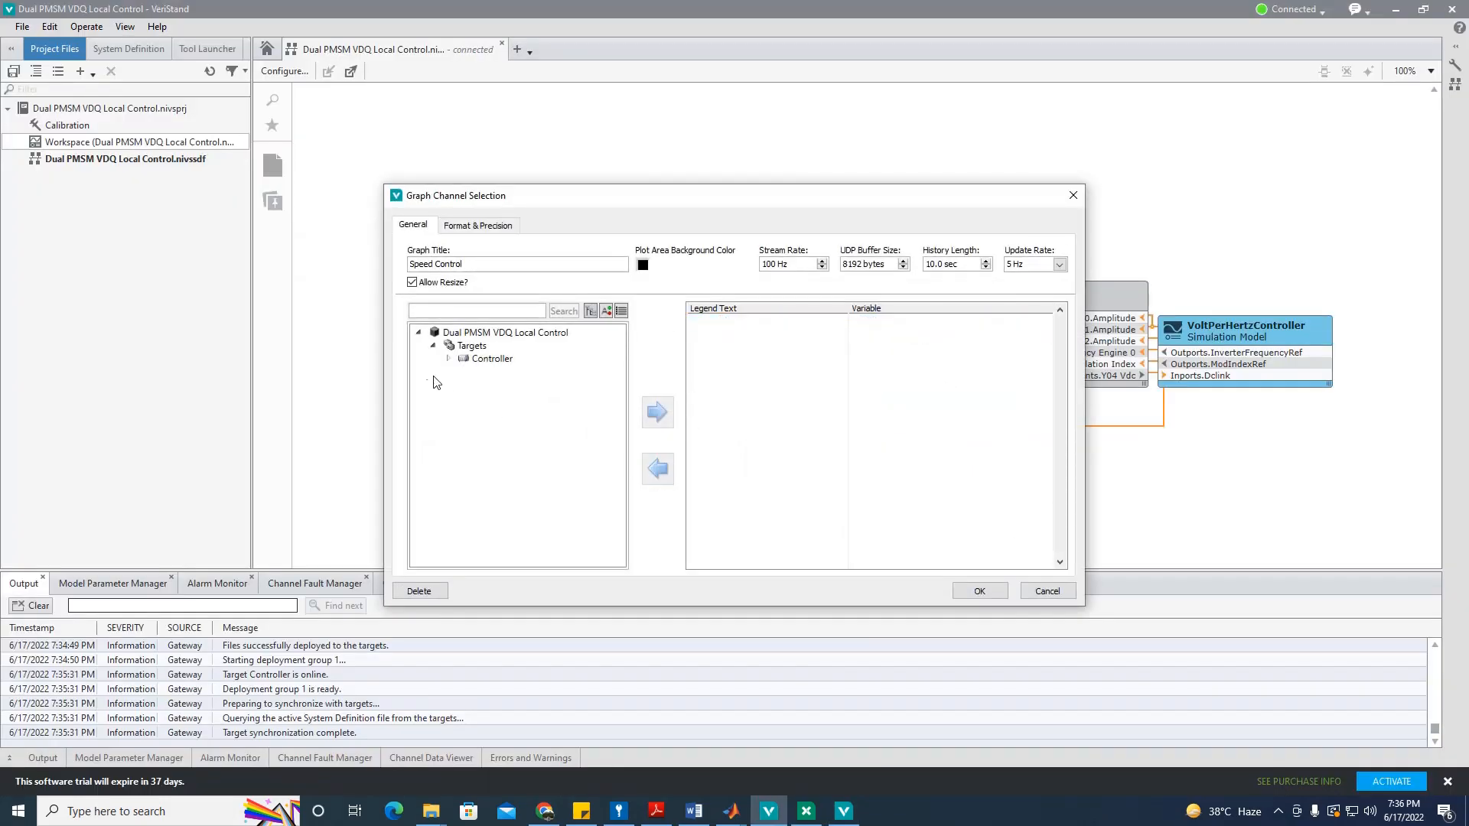
# Step: Add VoltPerHertzController's DesiredSpeedRPM inport and SpeedRPMSetpt outport to the graph and confirm
pyautogui.click(447, 359)
pyautogui.click(463, 385)
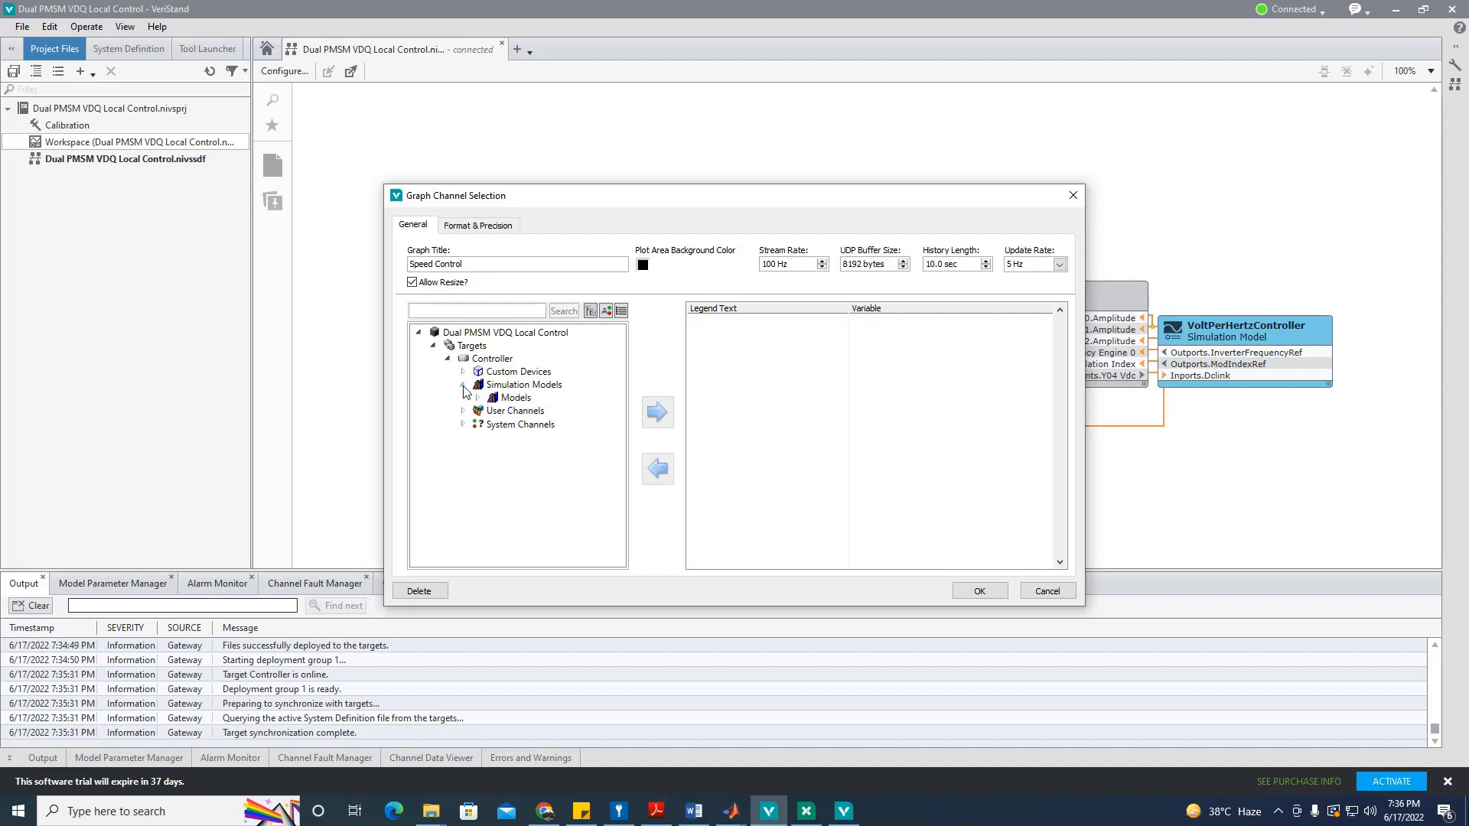
pyautogui.click(477, 398)
pyautogui.click(492, 411)
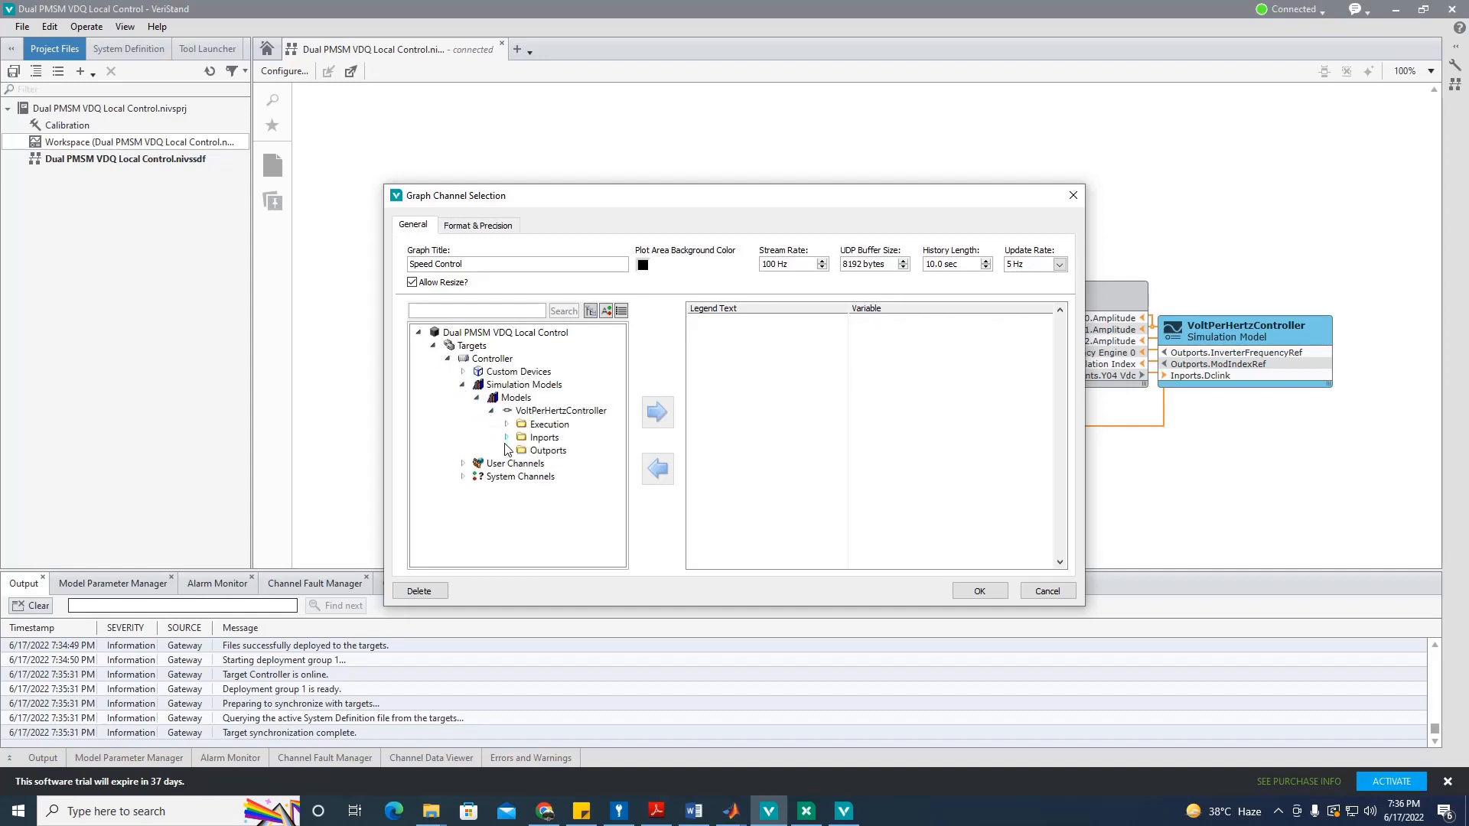
pyautogui.click(505, 451)
pyautogui.click(506, 438)
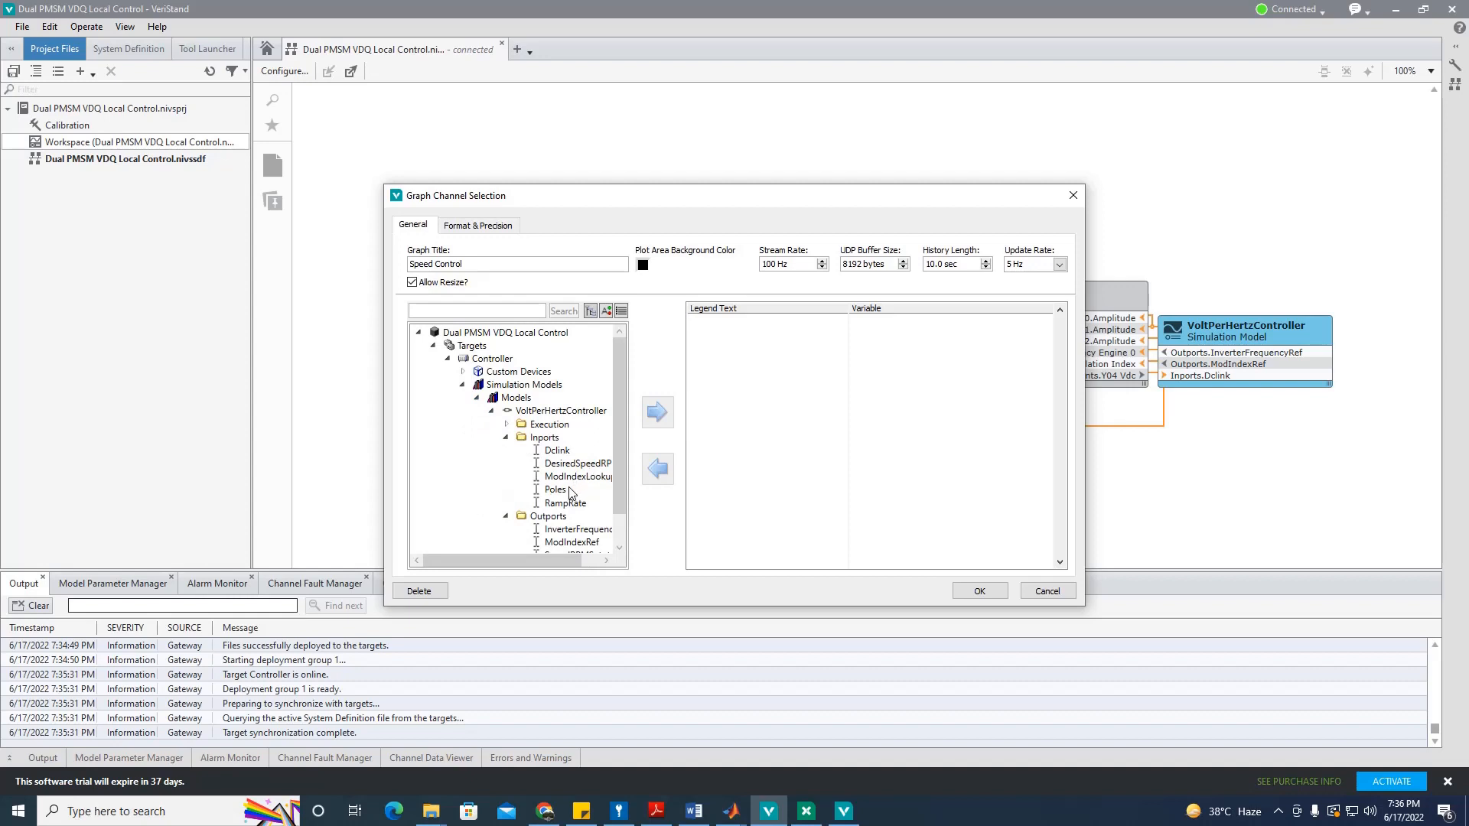
pyautogui.click(580, 463)
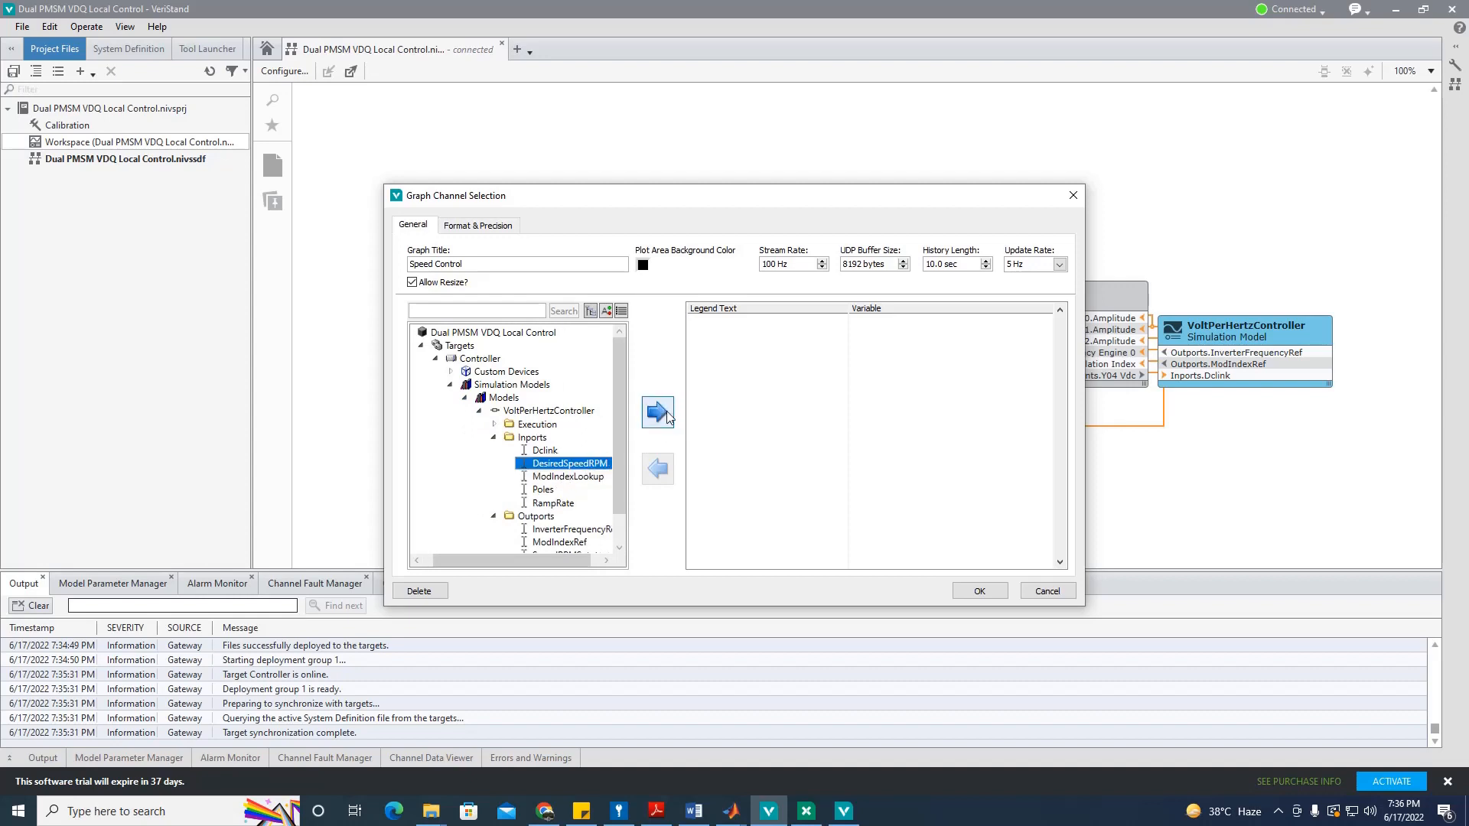
pyautogui.click(668, 415)
pyautogui.moveTo(614, 470); pyautogui.dragTo(611, 517)
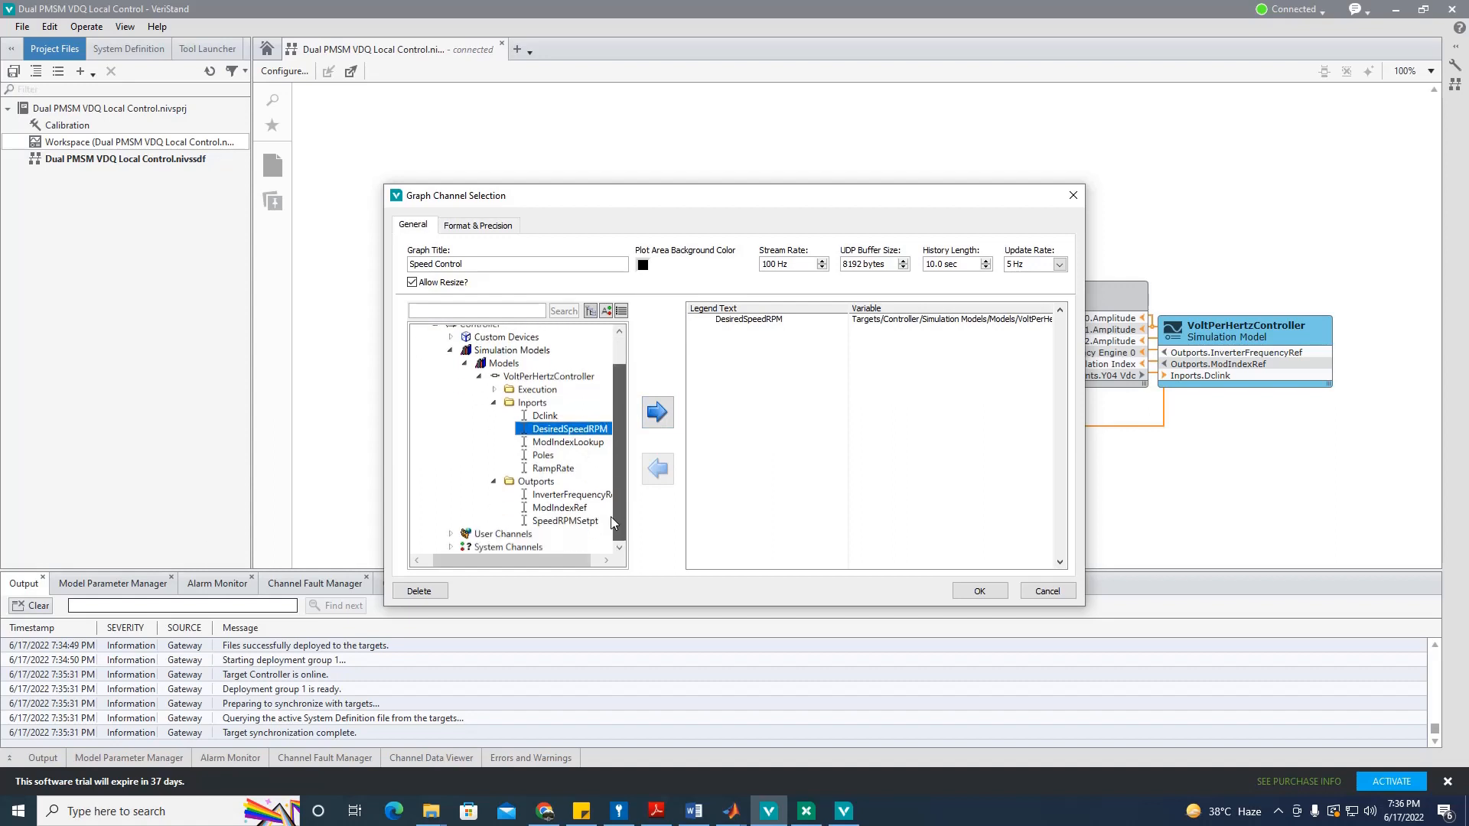
pyautogui.click(575, 522)
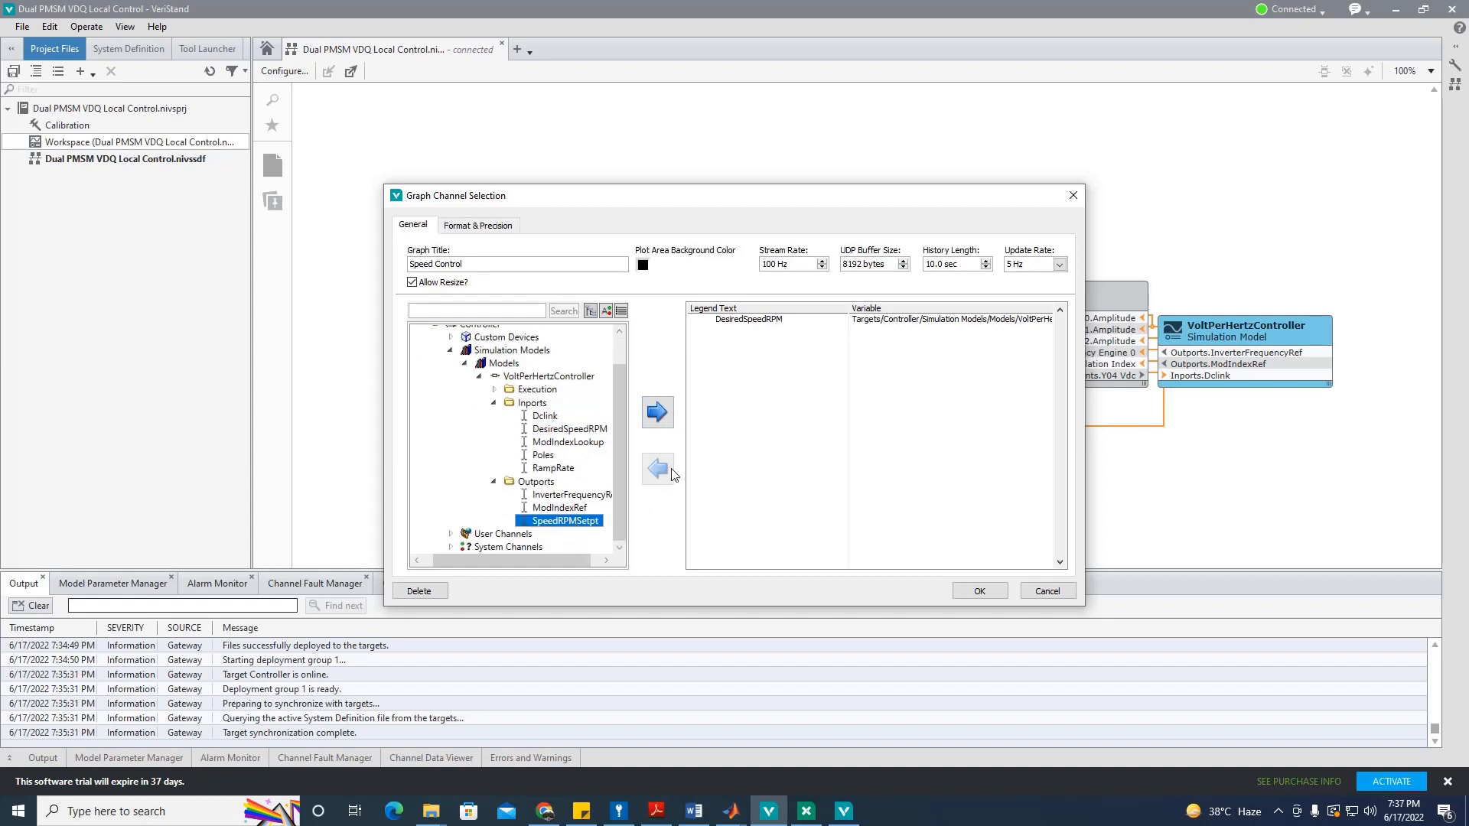
pyautogui.click(658, 413)
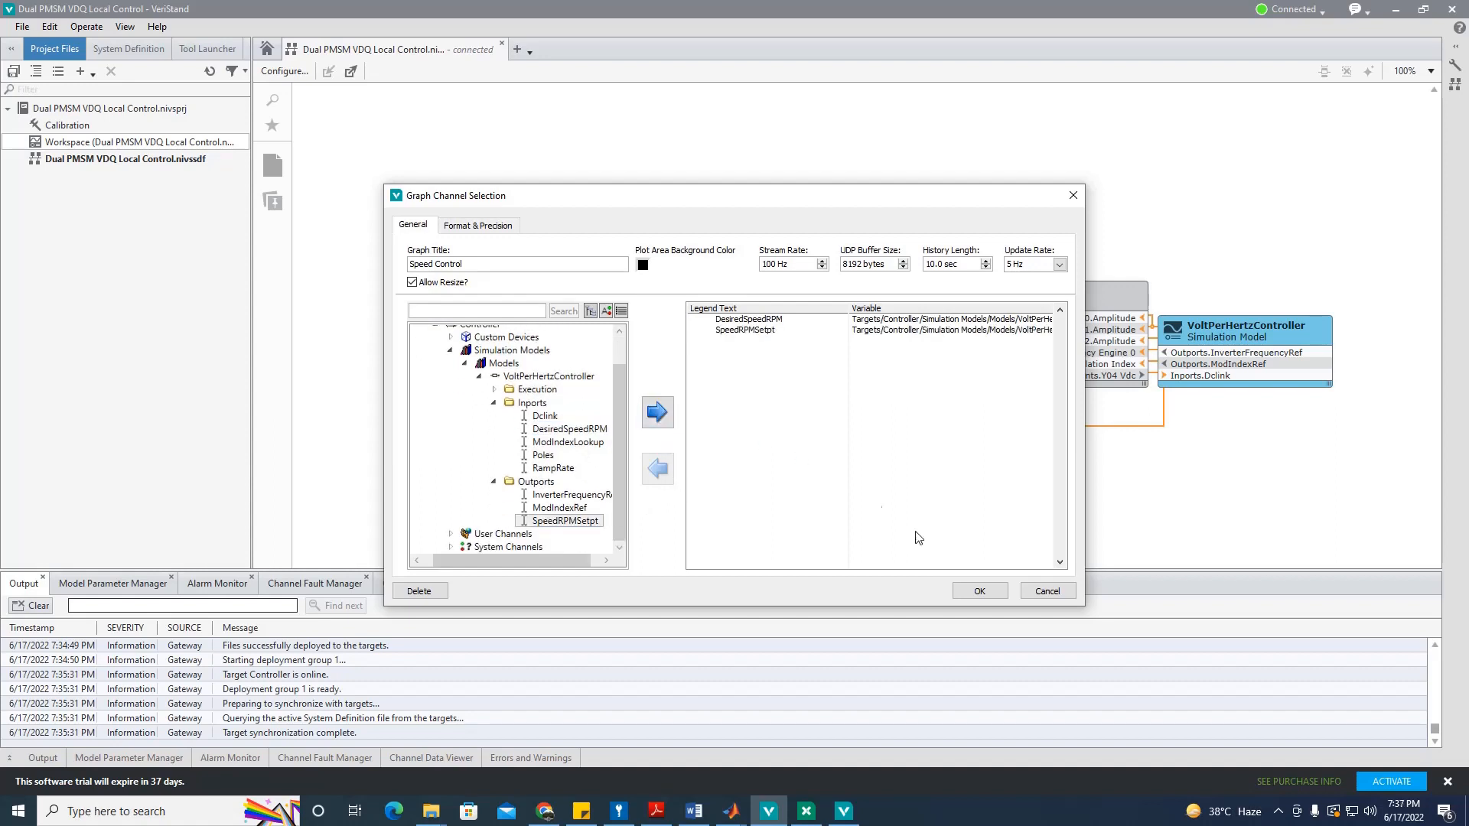
pyautogui.click(980, 592)
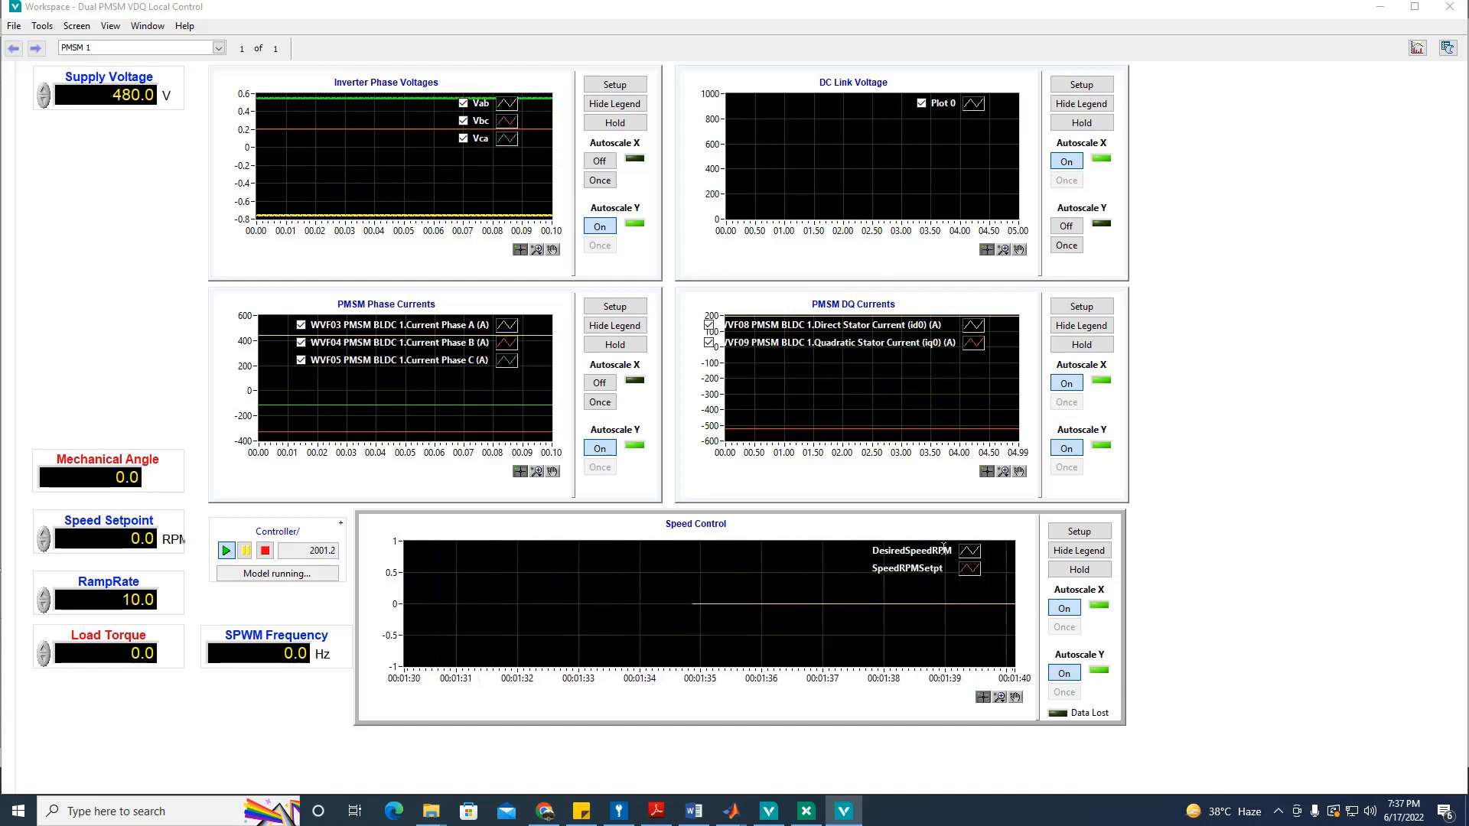
# Step: Give the SpeedRPMSetpt trace on the Speed Control chart a thick line width
pyautogui.rightClick(963, 570)
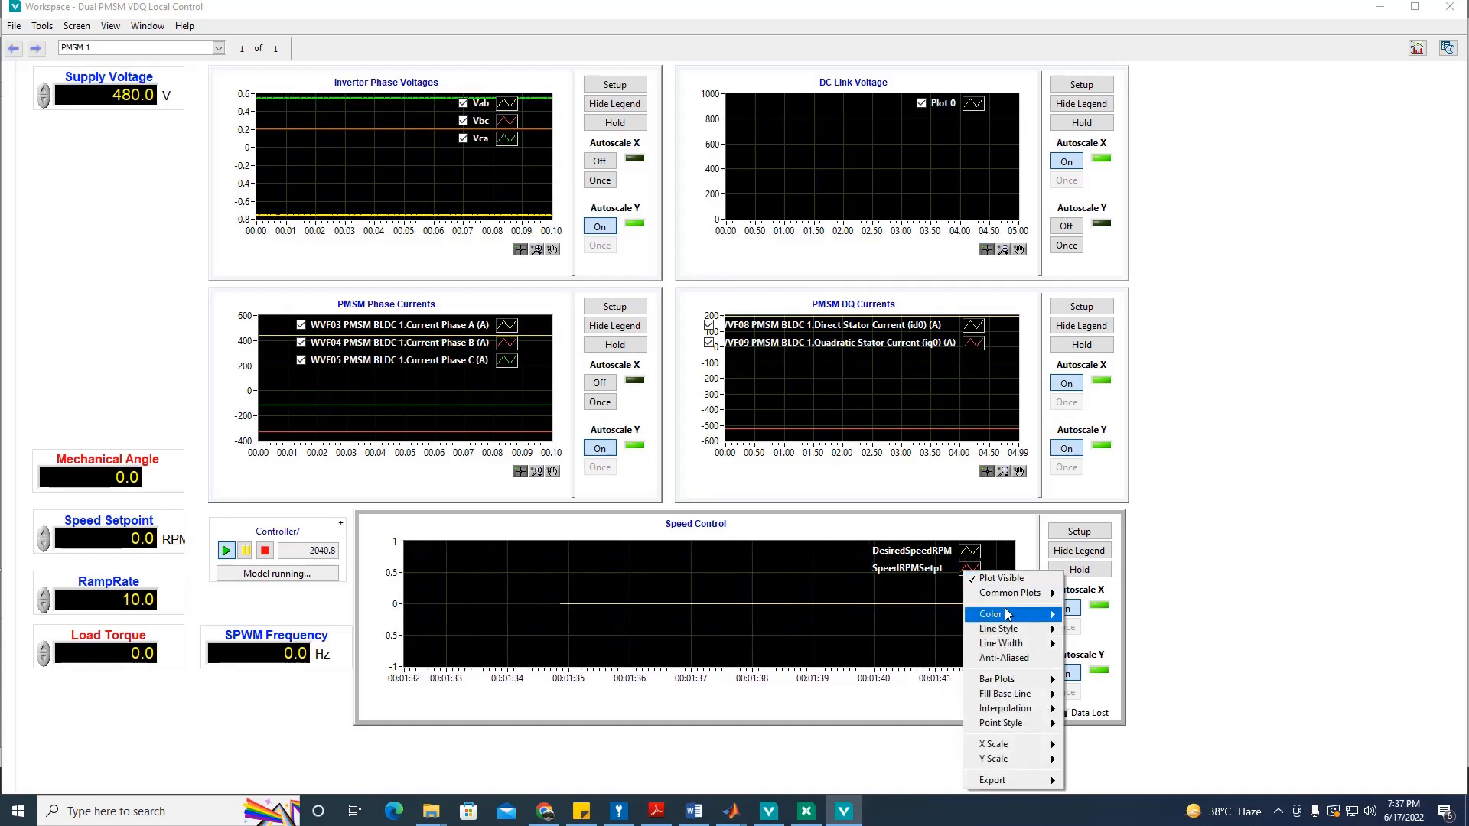
pyautogui.moveTo(1020, 647)
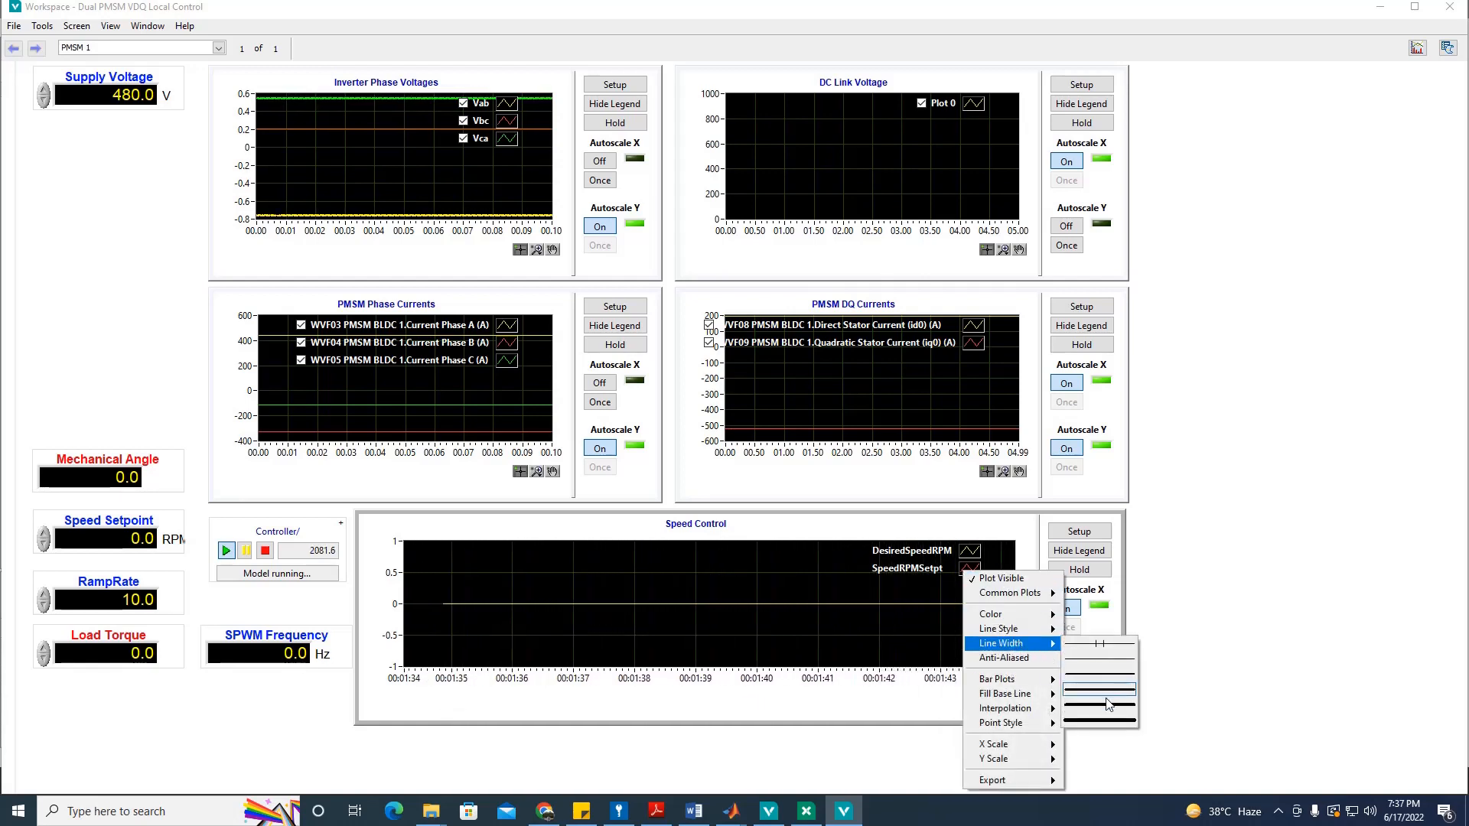
pyautogui.click(1100, 719)
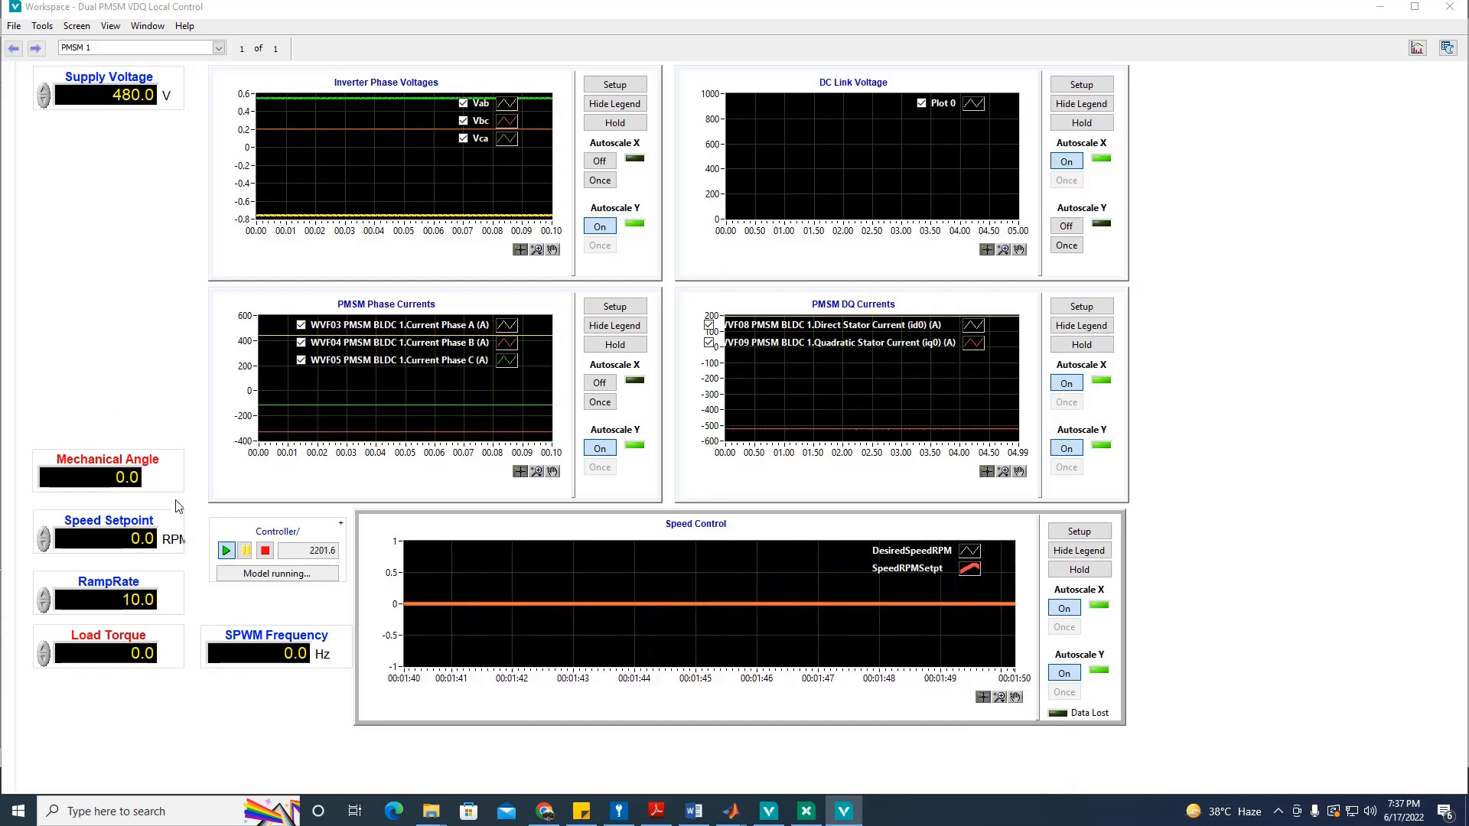
pyautogui.click(134, 538)
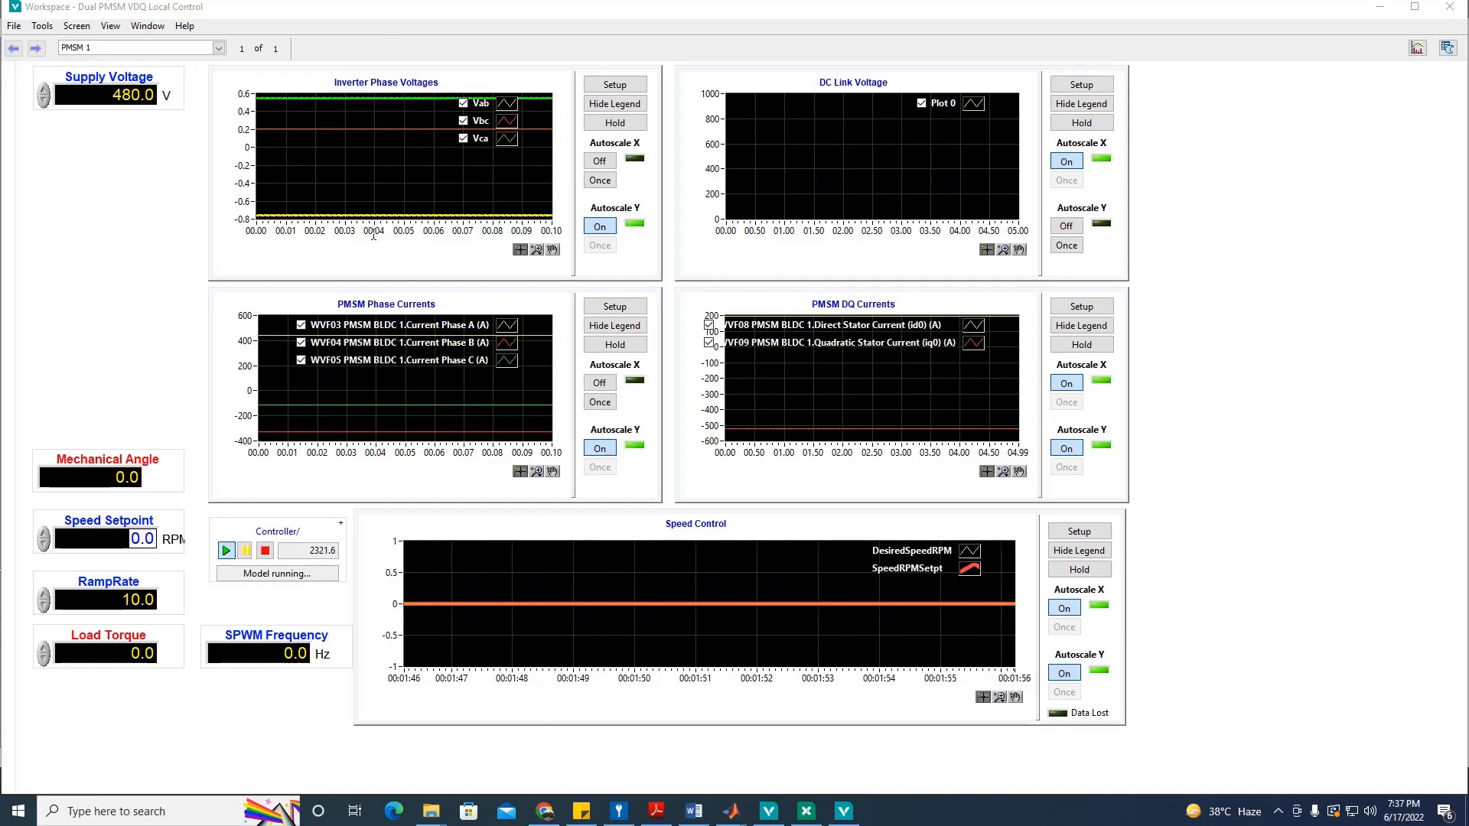
# Step: Enter a Speed Setpoint of 3000 RPM, then replace it with 1000 RPM
pyautogui.write('3000')
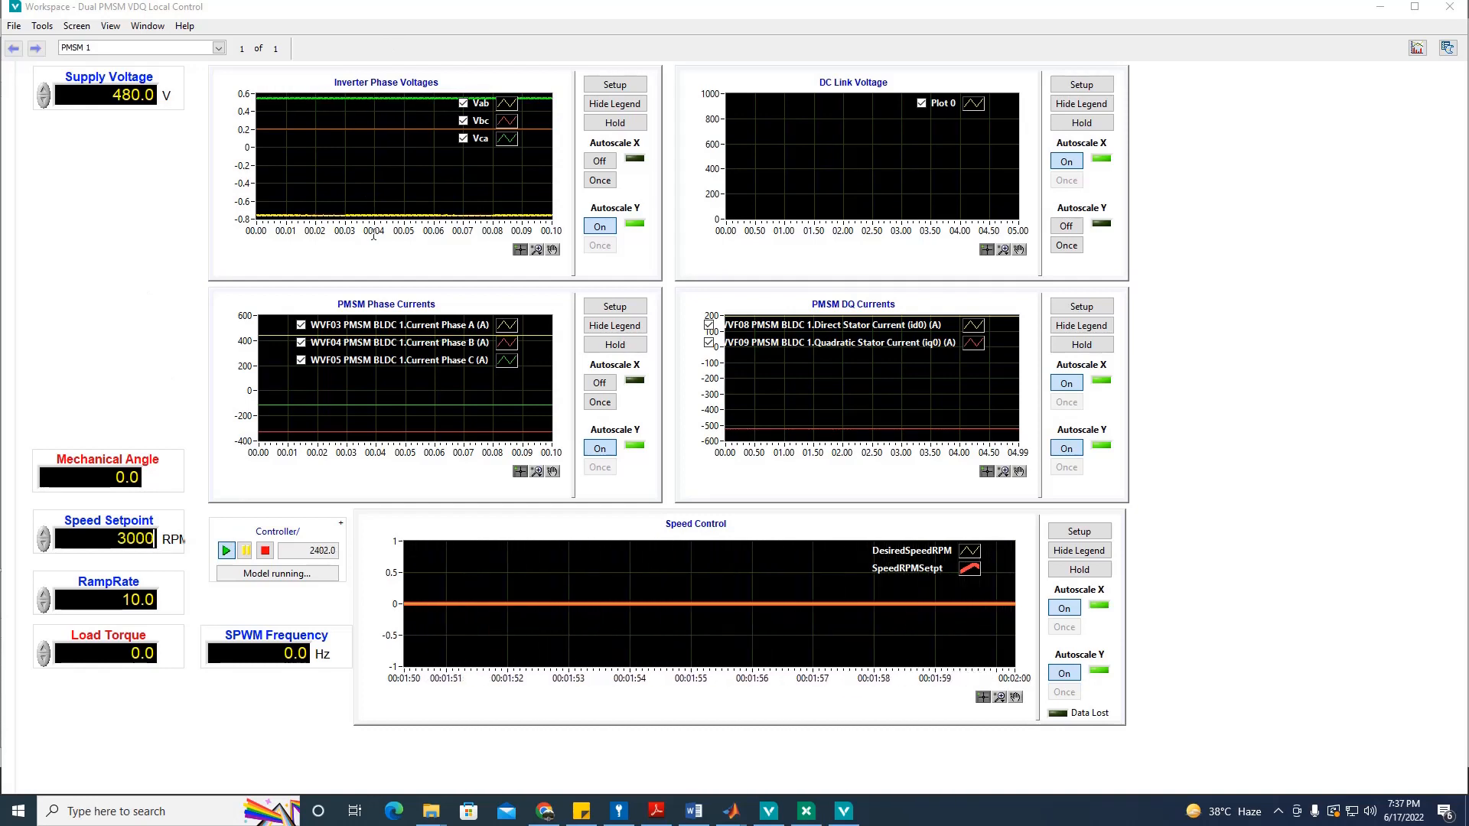
pyautogui.press('Return')
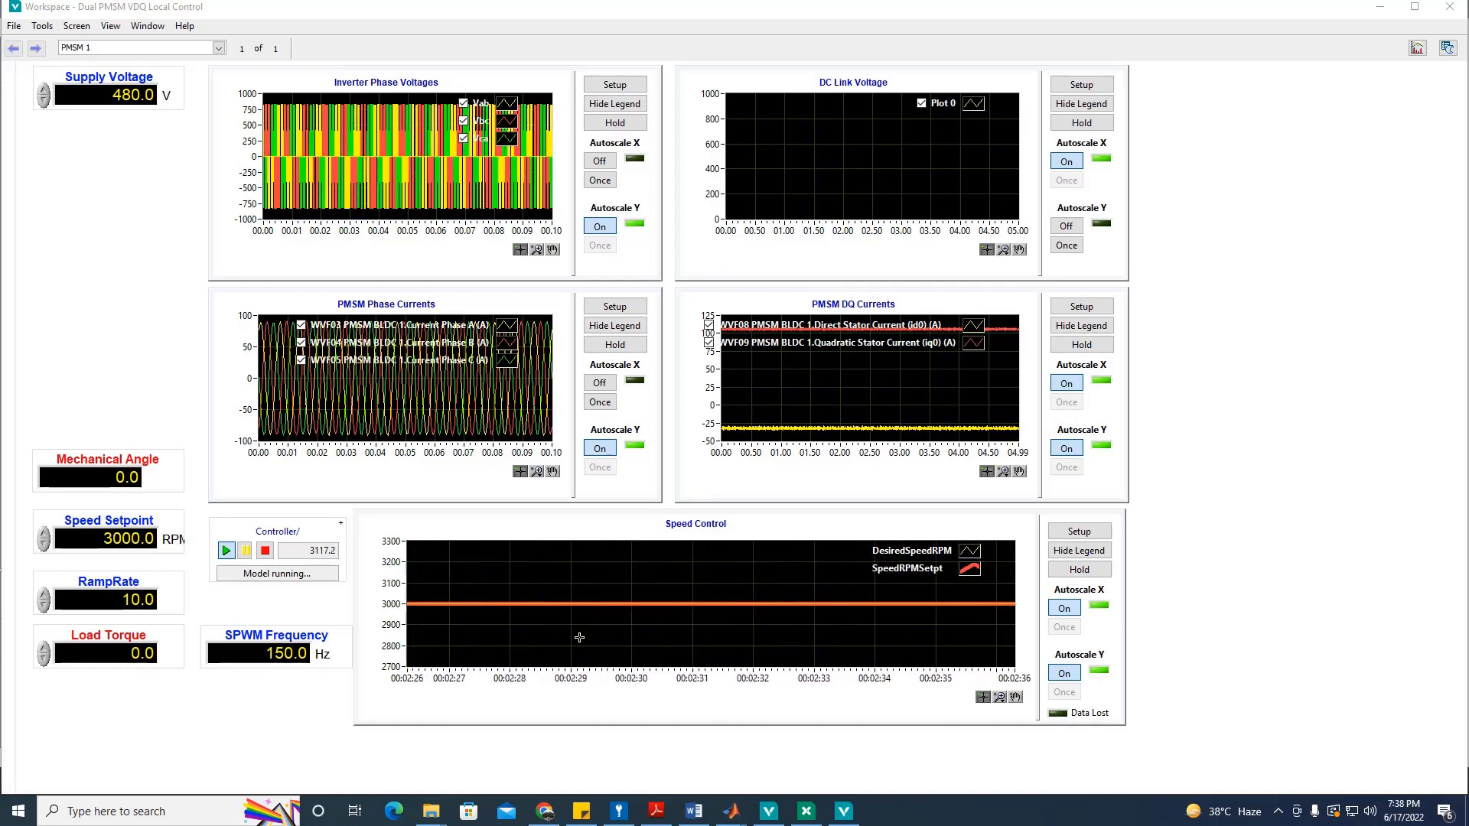
pyautogui.doubleClick(132, 537)
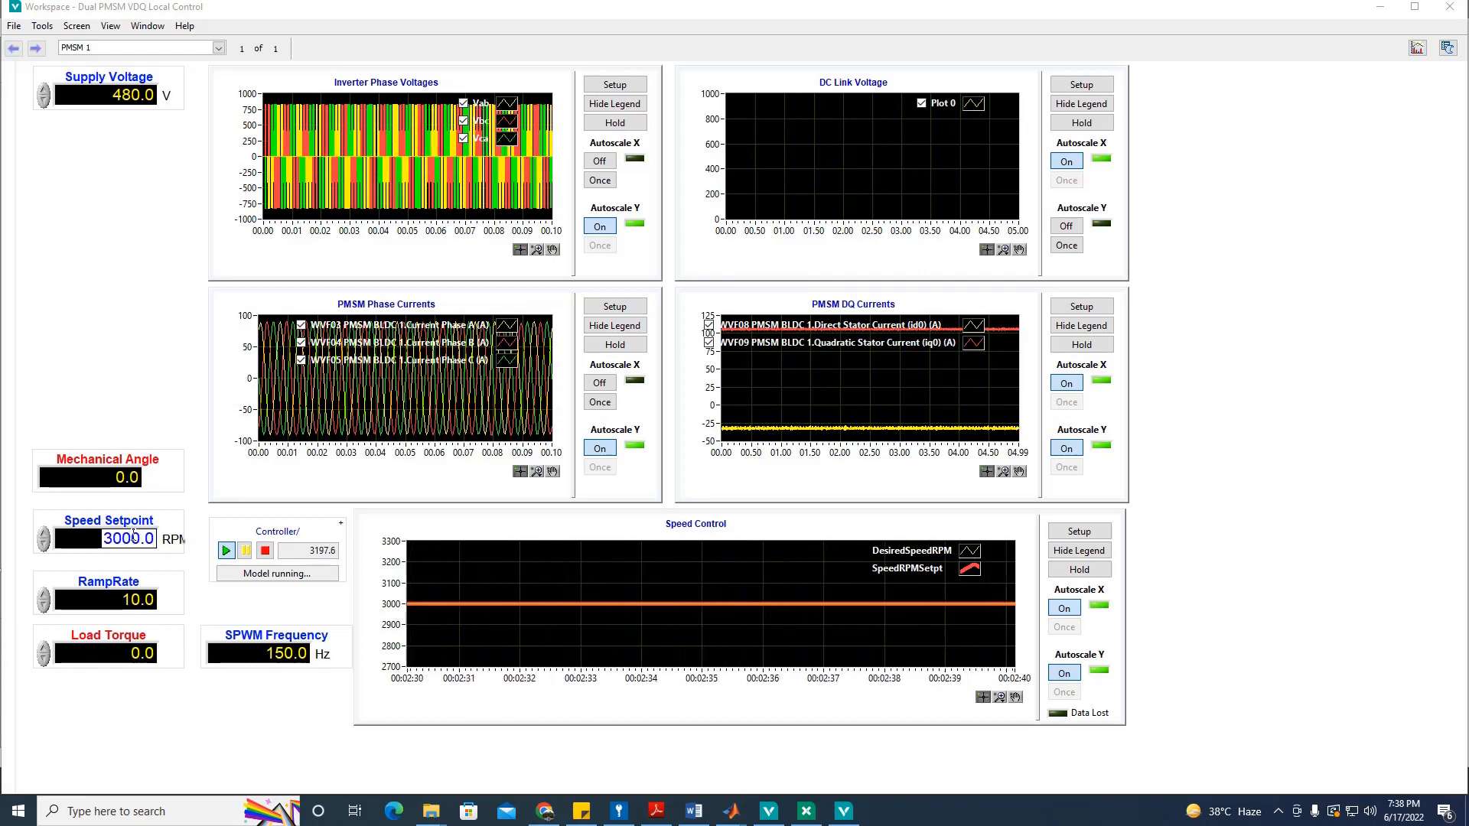
pyautogui.write('1')
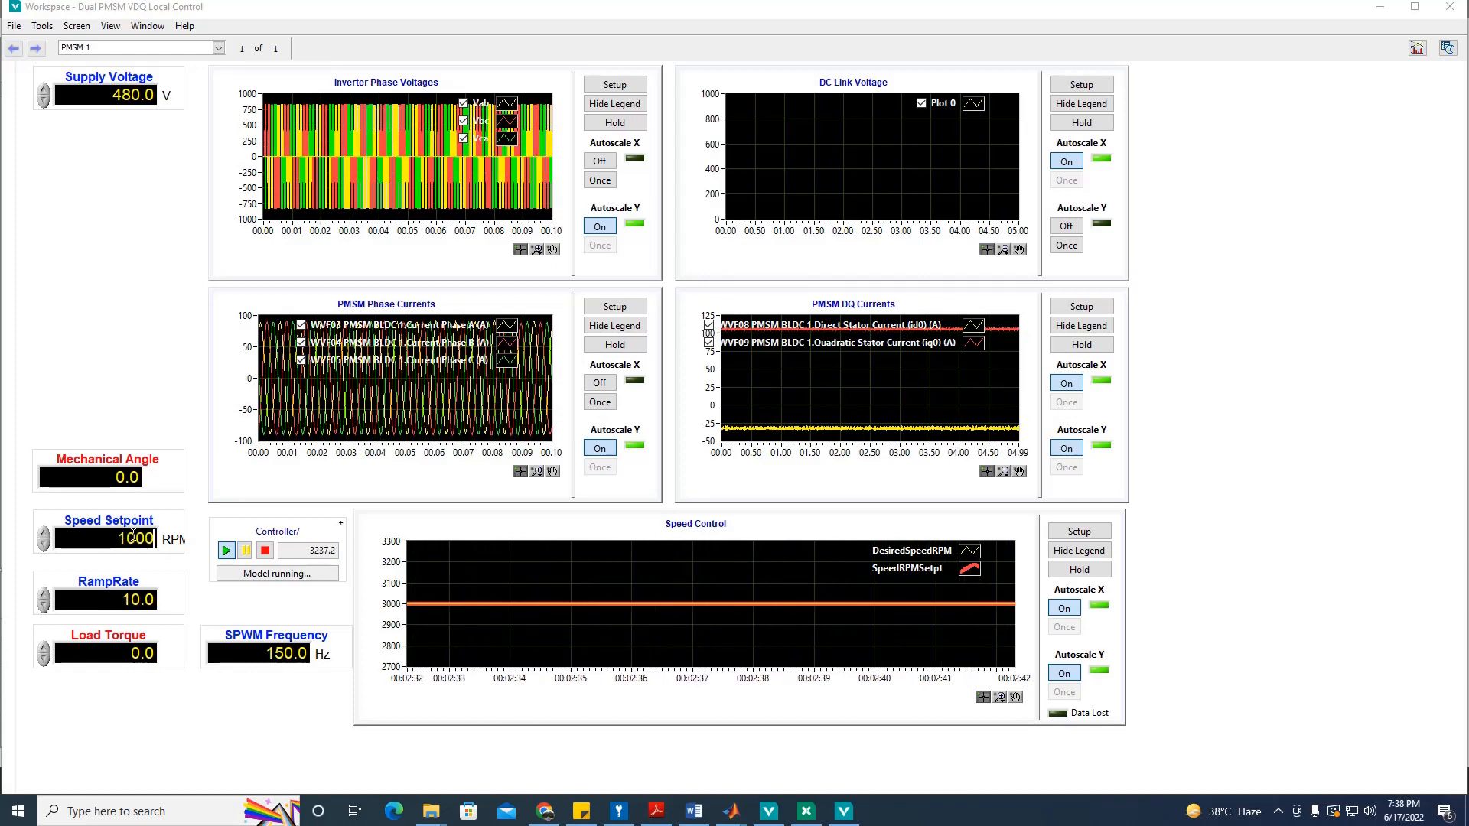
pyautogui.press('Return')
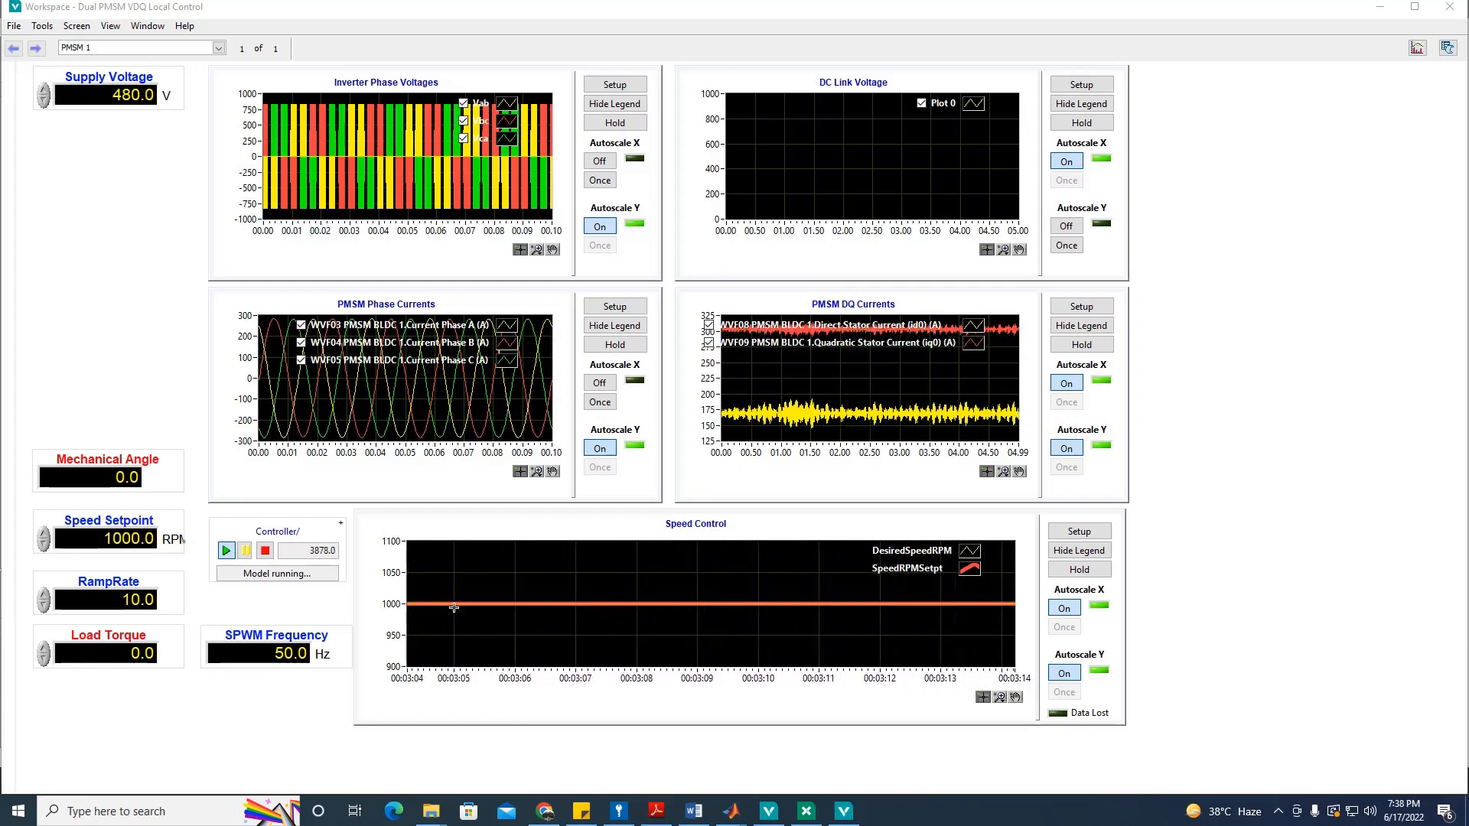
# Step: Close the workspace, create a new blank screen and place a Chart on it
pyautogui.click(1449, 6)
pyautogui.click(519, 50)
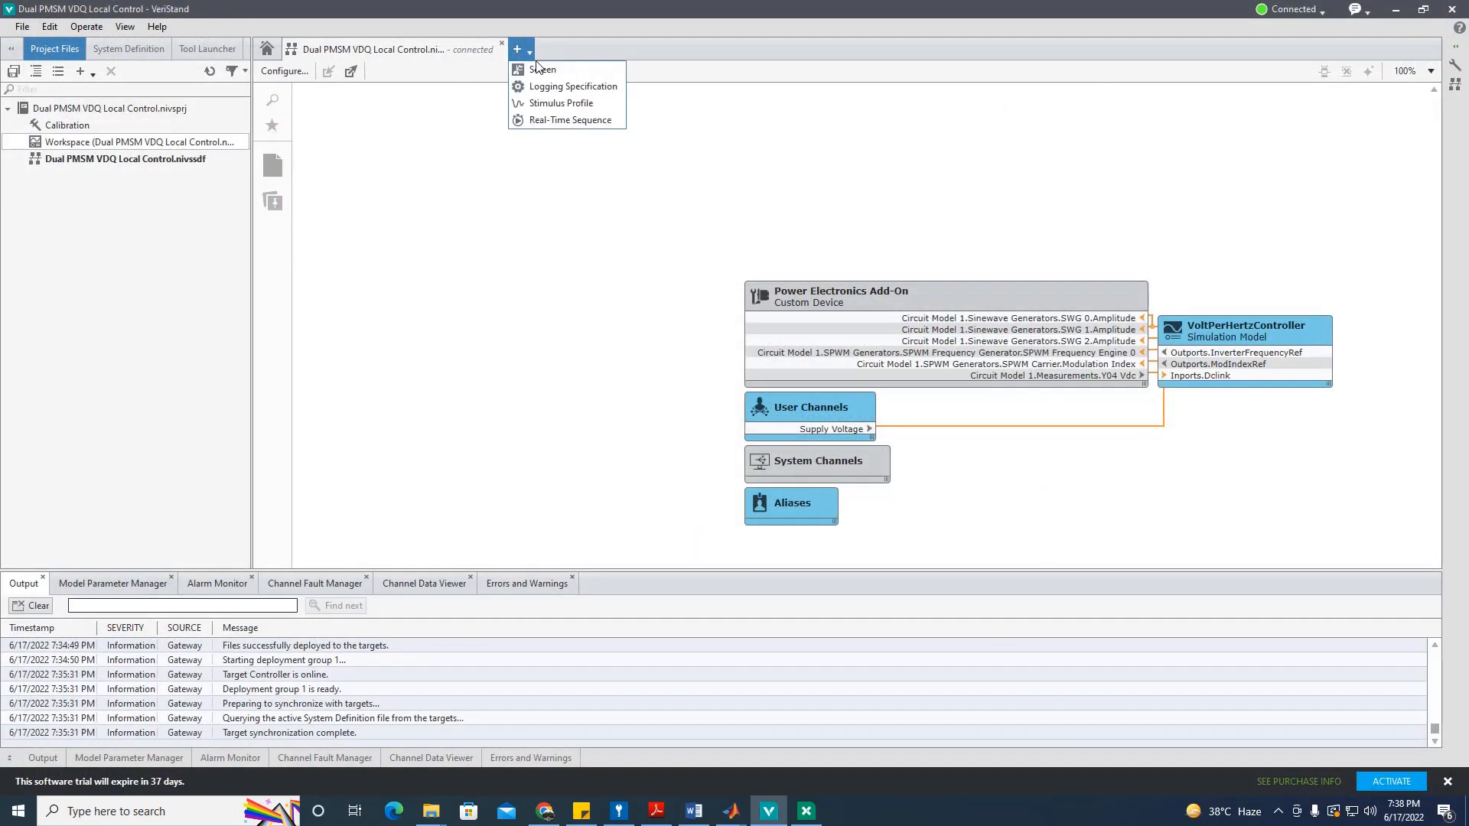
pyautogui.click(540, 69)
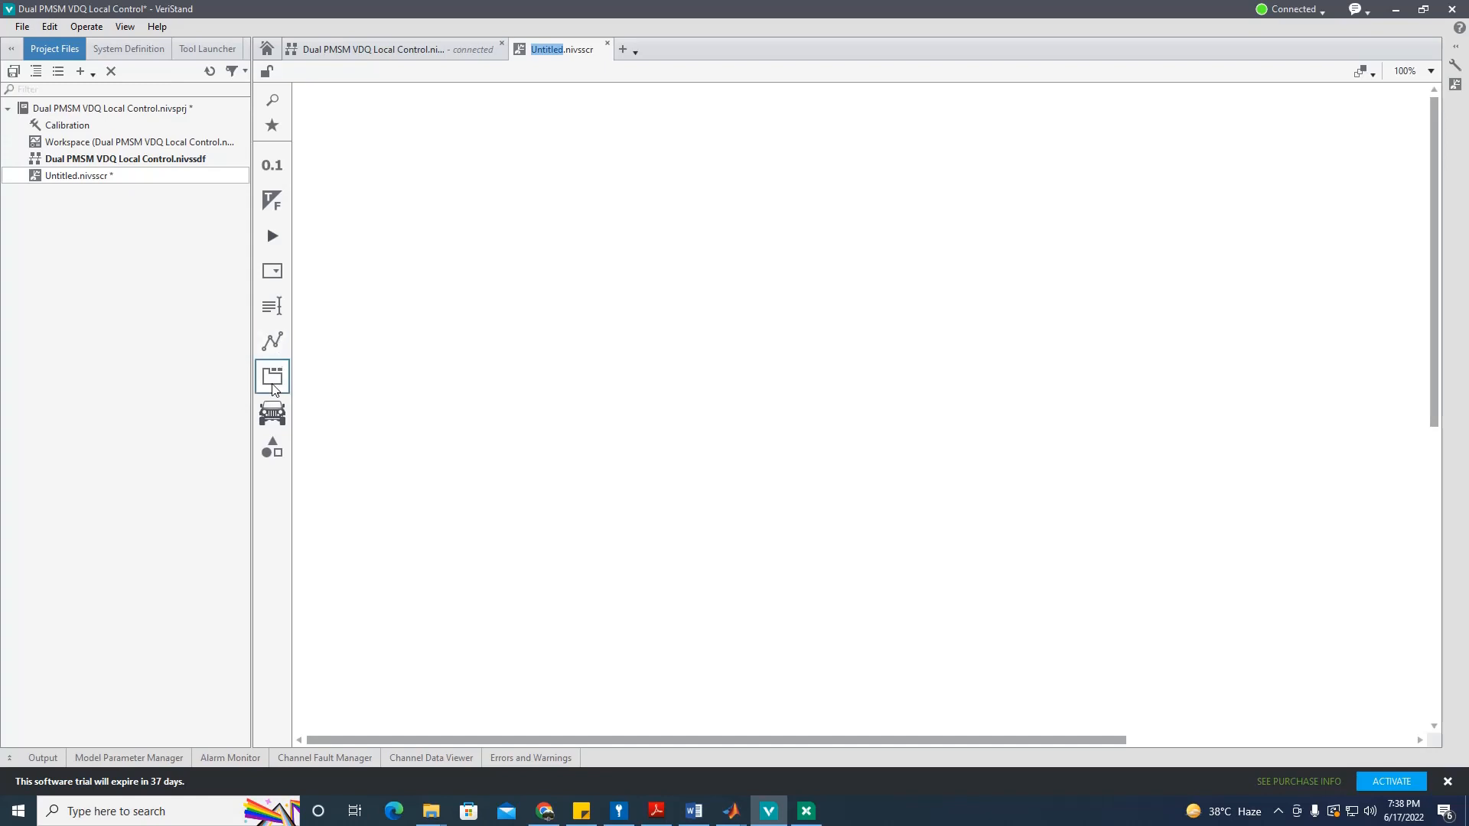
pyautogui.click(272, 341)
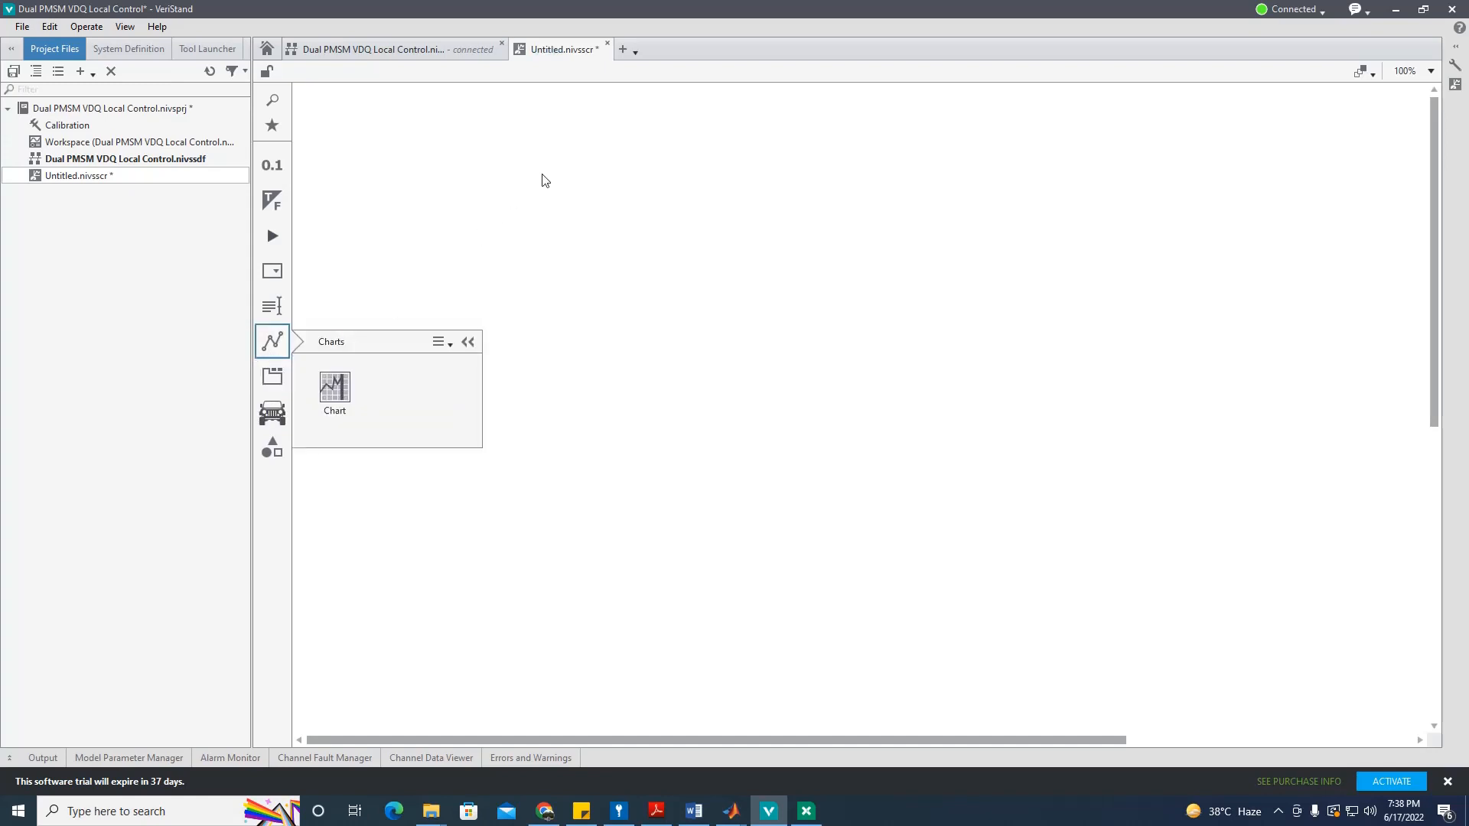
pyautogui.moveTo(335, 390); pyautogui.dragTo(654, 304)
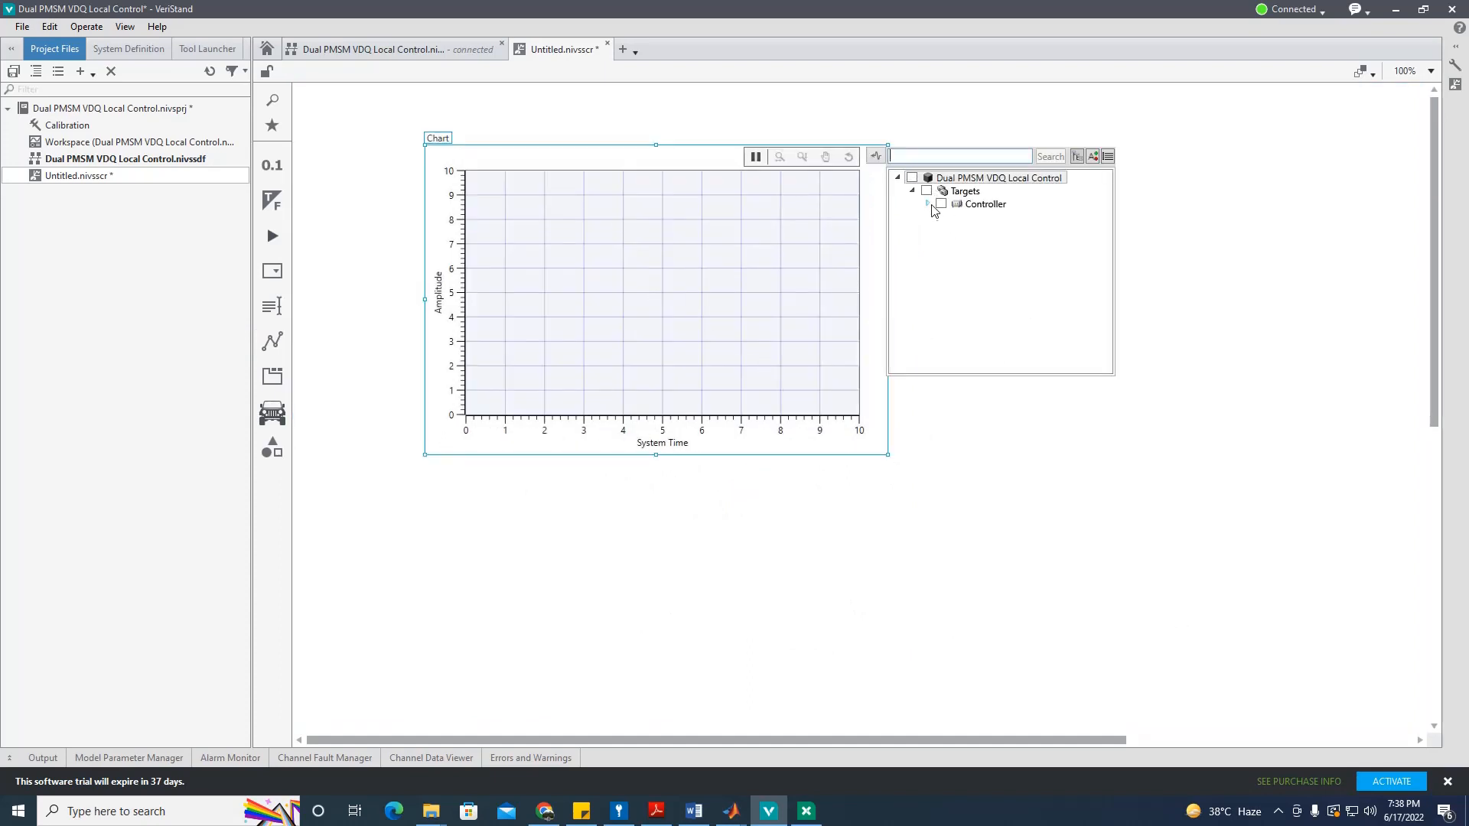
# Step: Expand Controller > Custom Devices > Power Electronics Add-On > Circuit Model 1 > Waveforms and plot WVF10 Vdc
pyautogui.click(928, 204)
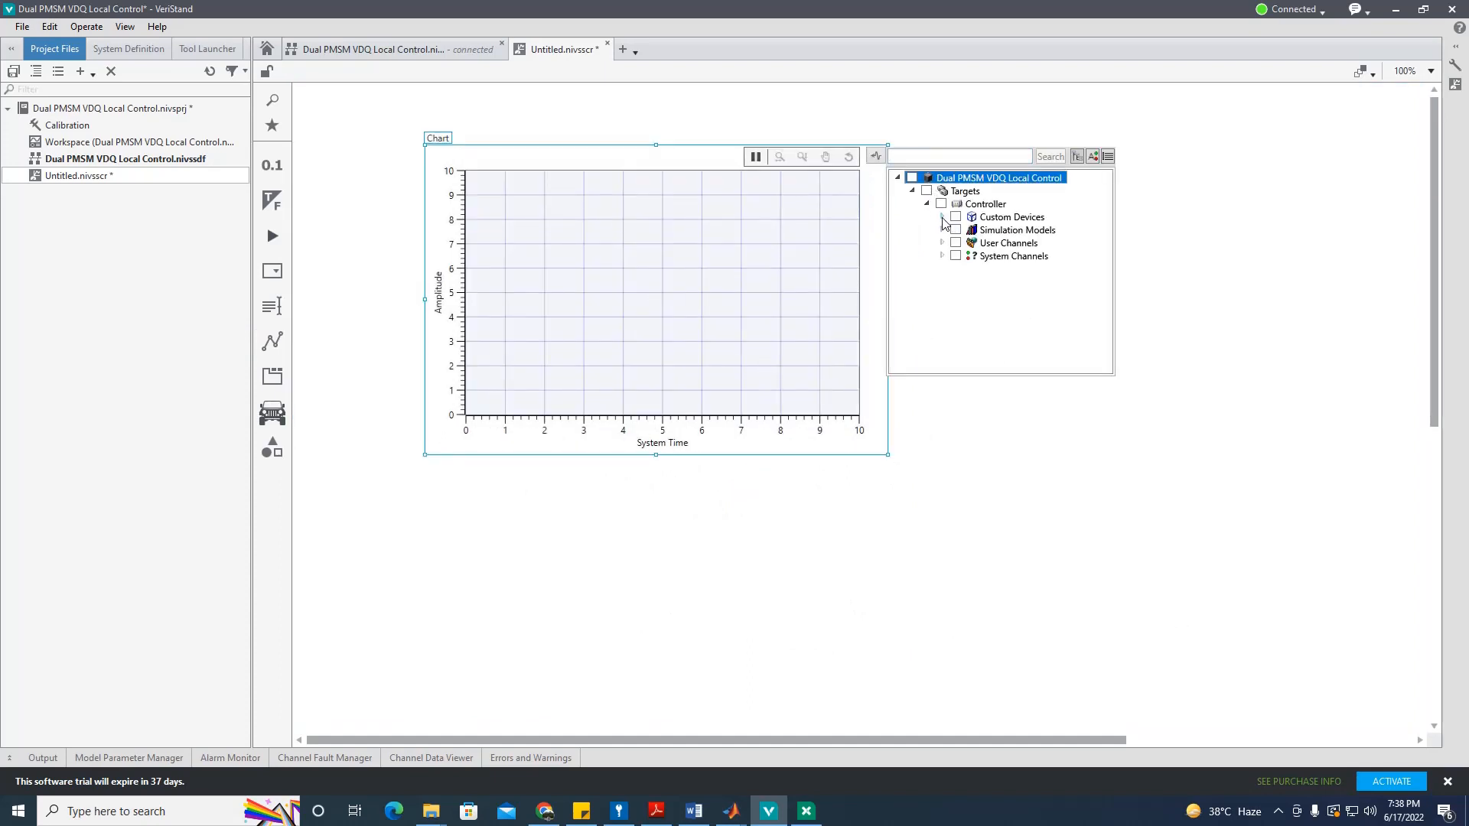
pyautogui.click(942, 217)
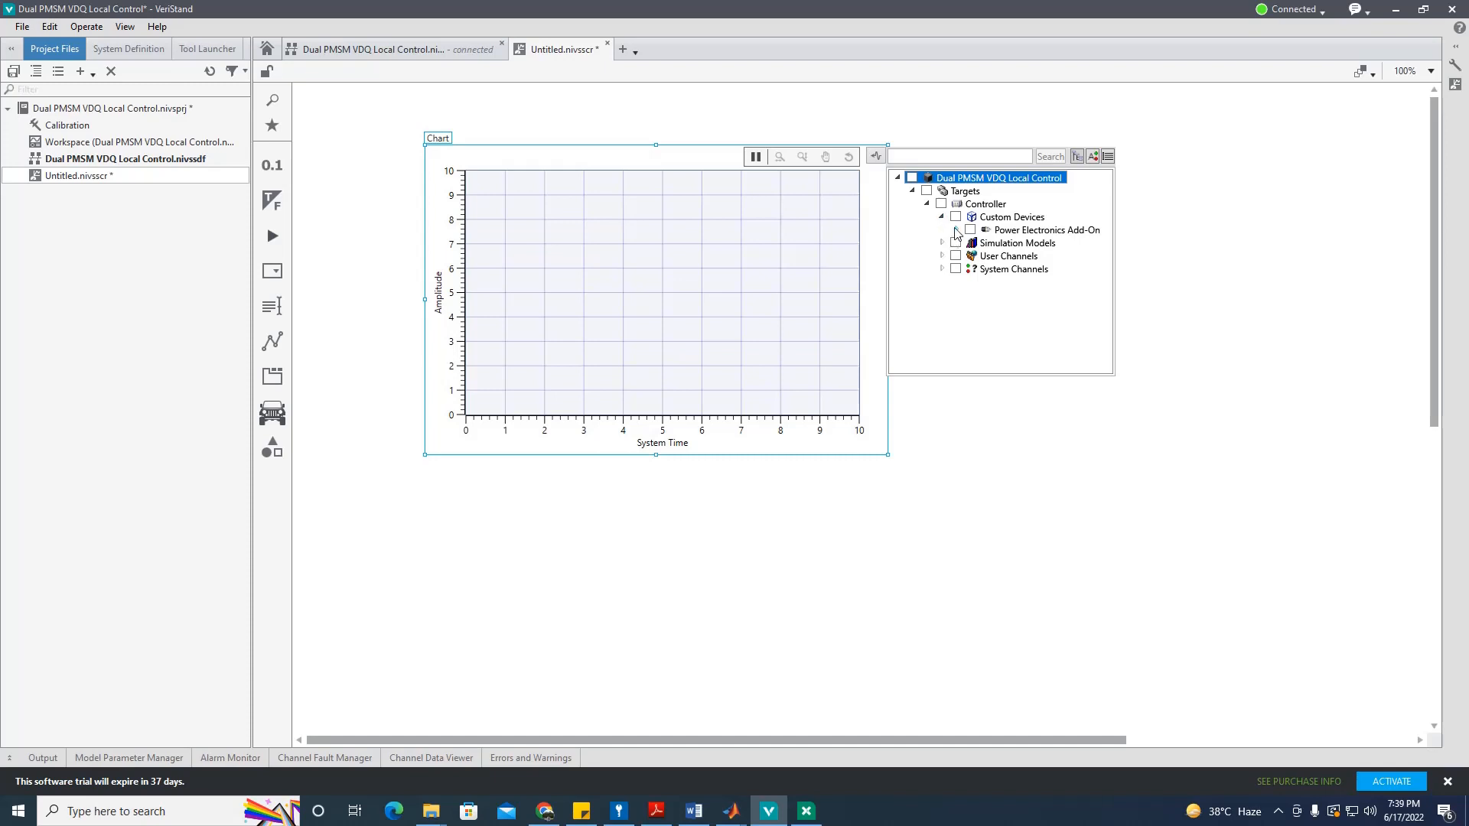
pyautogui.click(956, 230)
pyautogui.click(971, 244)
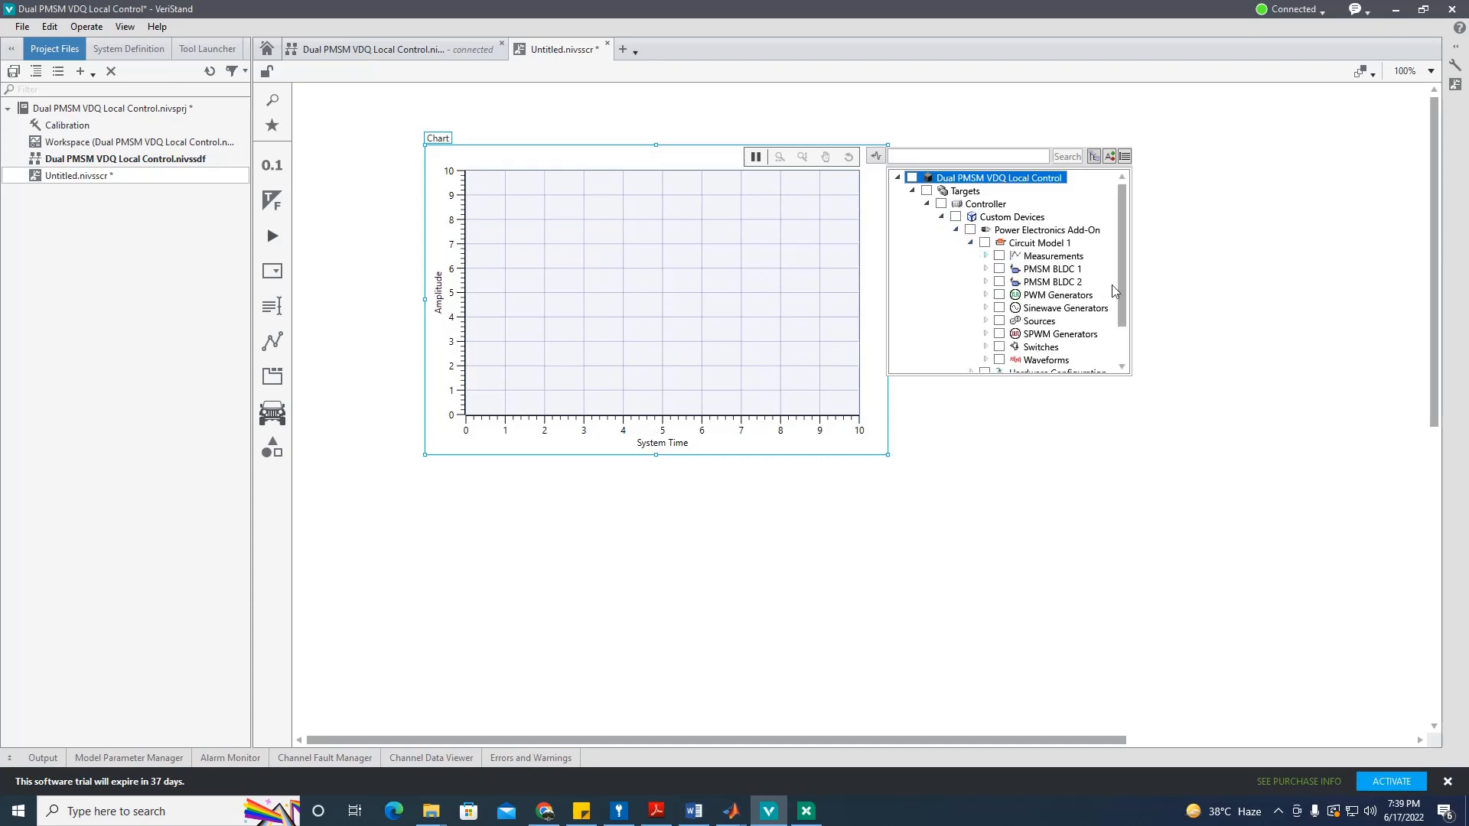
pyautogui.click(986, 360)
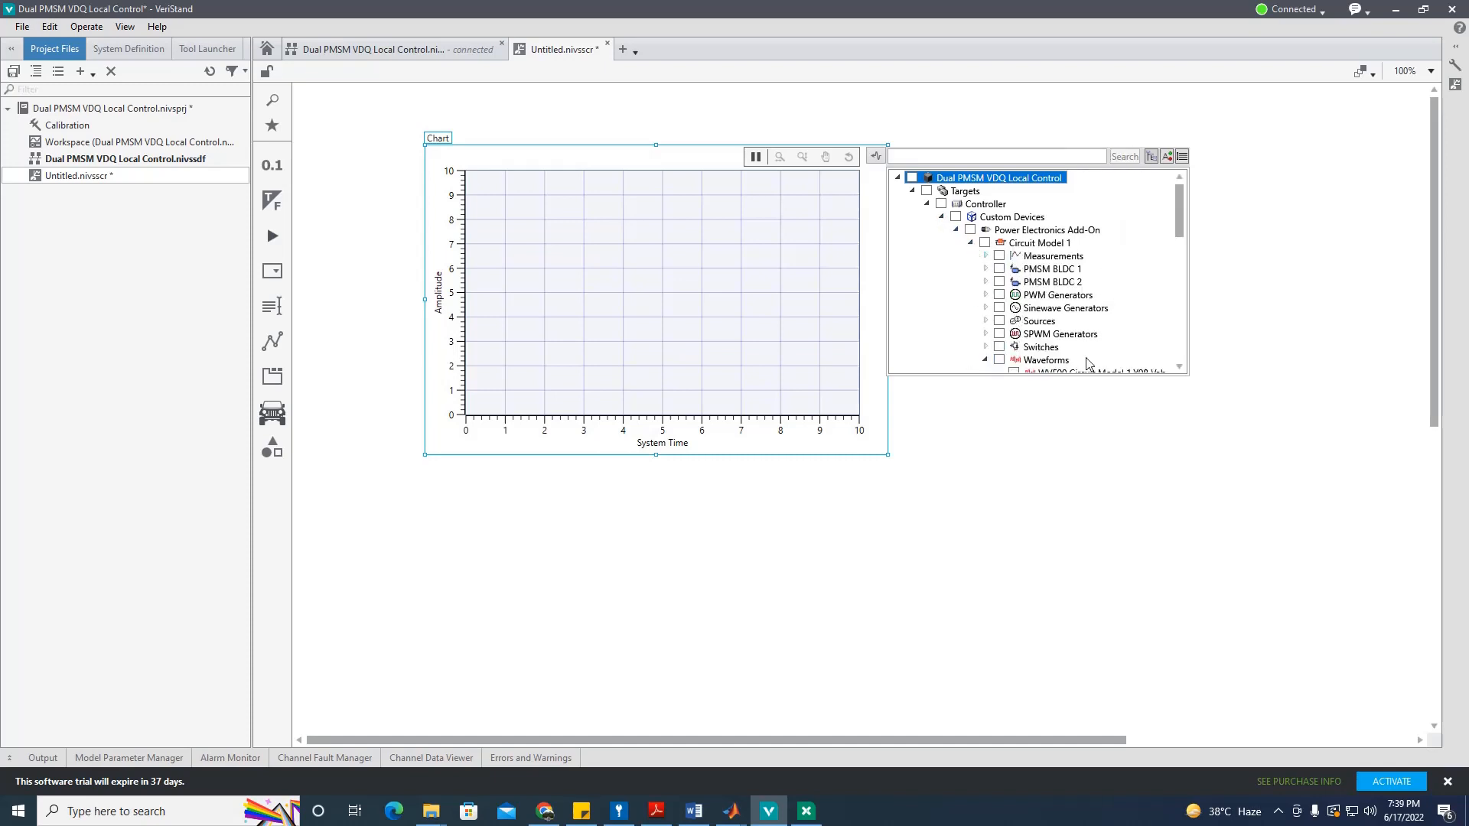
pyautogui.scroll(-3, 1191, 253)
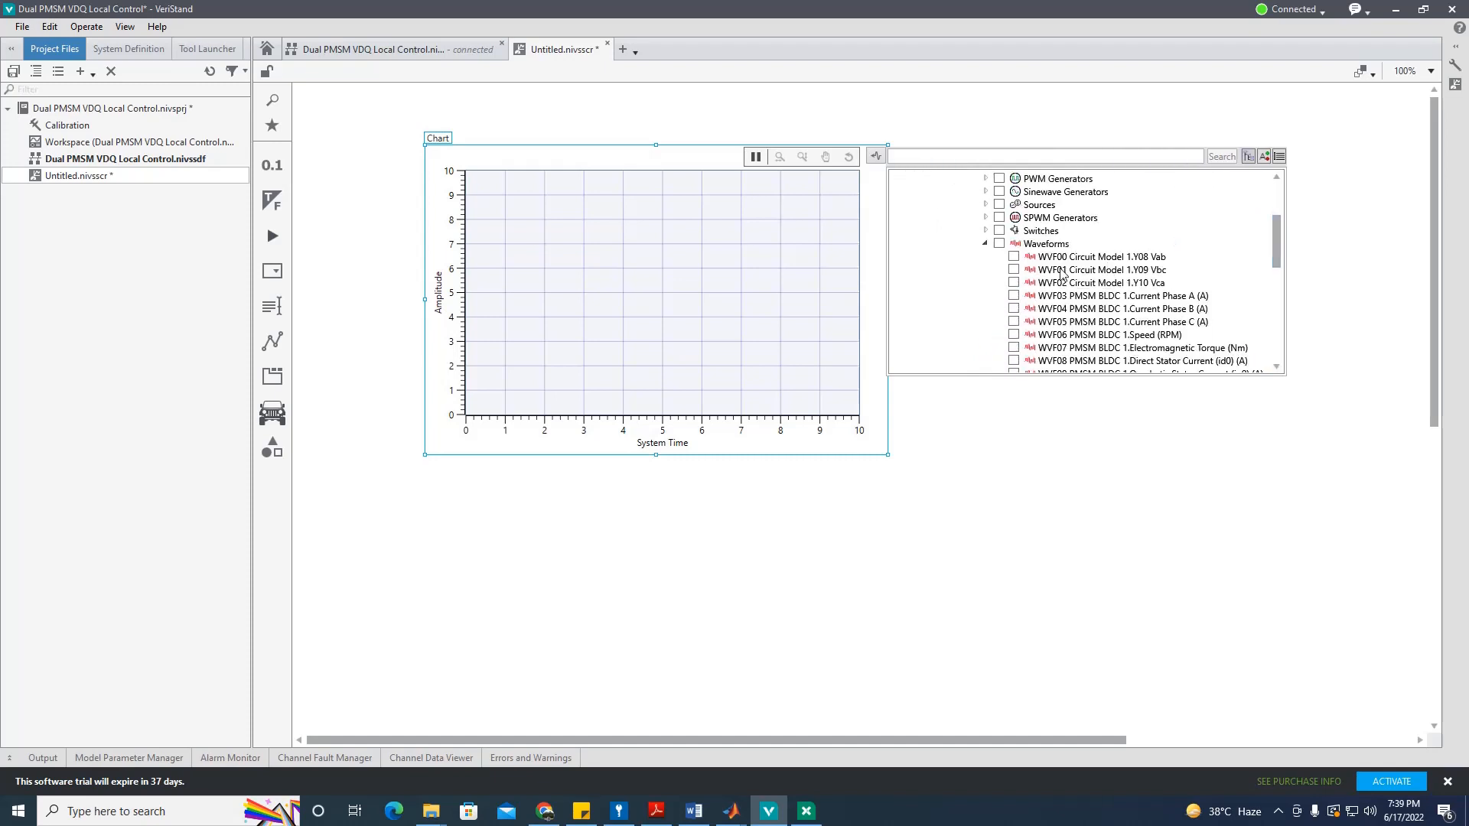
pyautogui.scroll(-2, 1078, 323)
pyautogui.click(1015, 314)
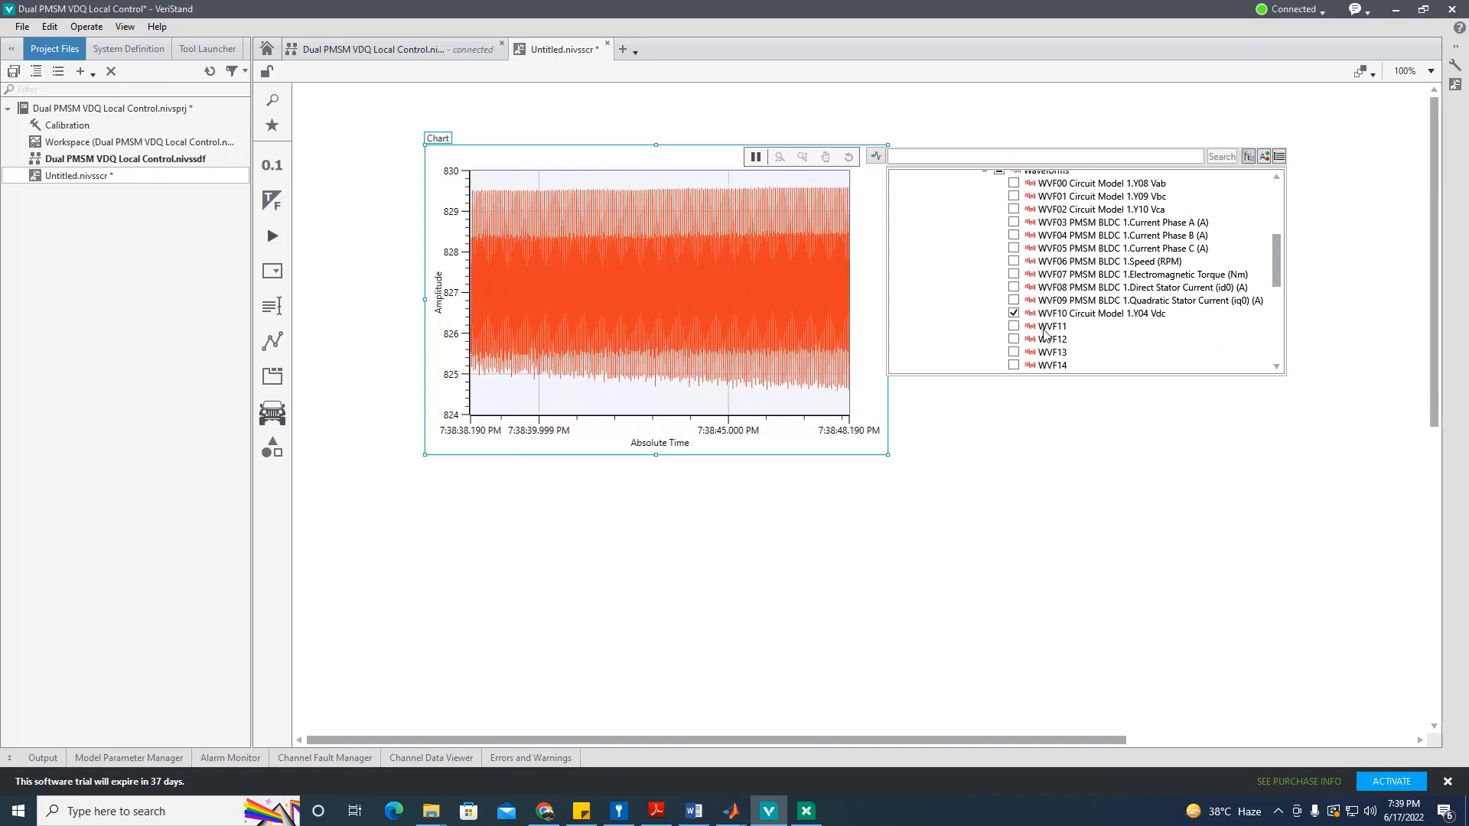
# Step: Add WVF00 Vab, WVF01 Vbc and WVF02 Vca to the chart, then remove WVF00 Vab
pyautogui.scroll(2, 1042, 277)
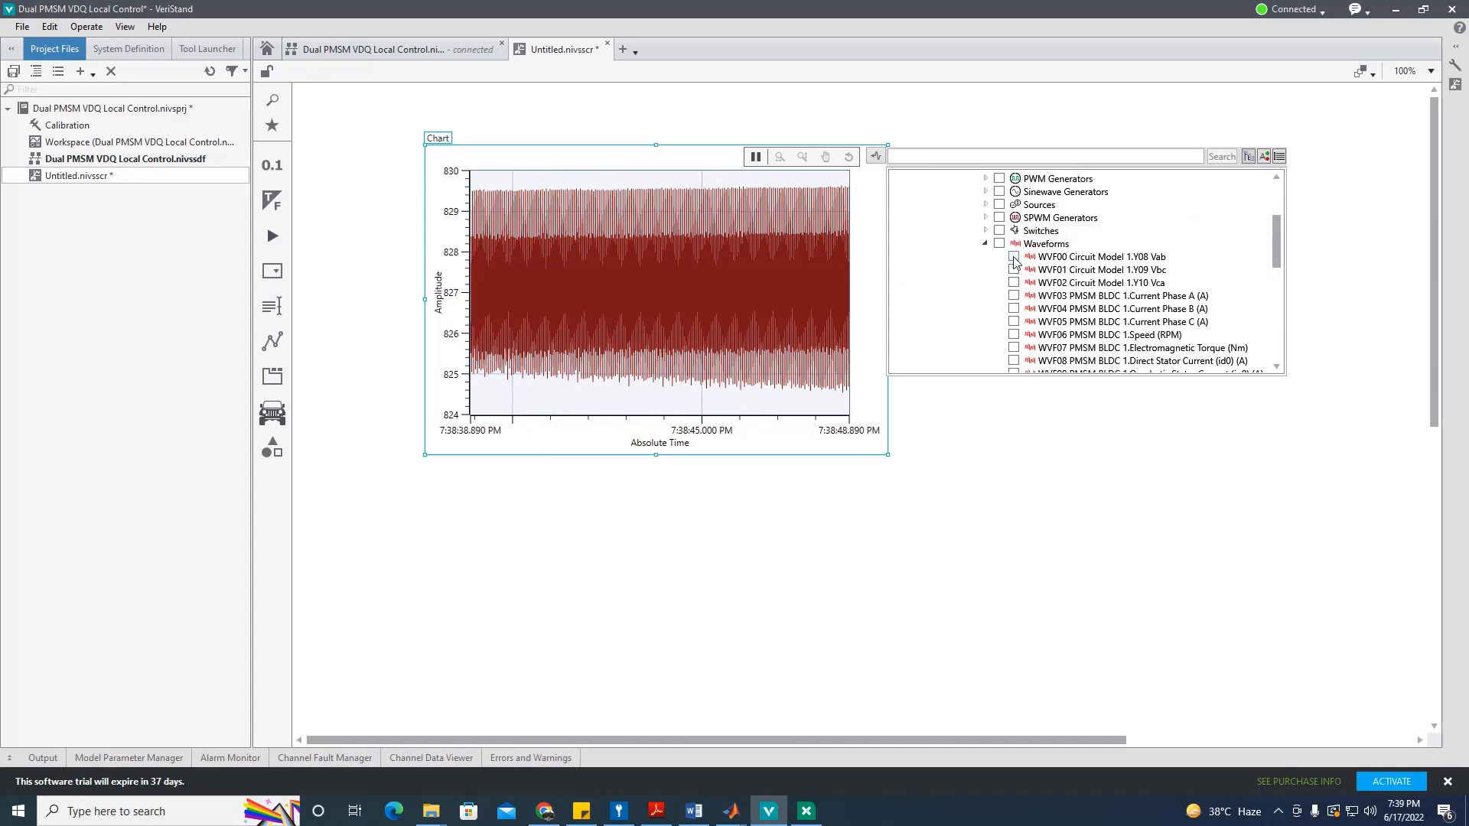
pyautogui.click(1014, 257)
pyautogui.click(1014, 270)
pyautogui.click(1014, 283)
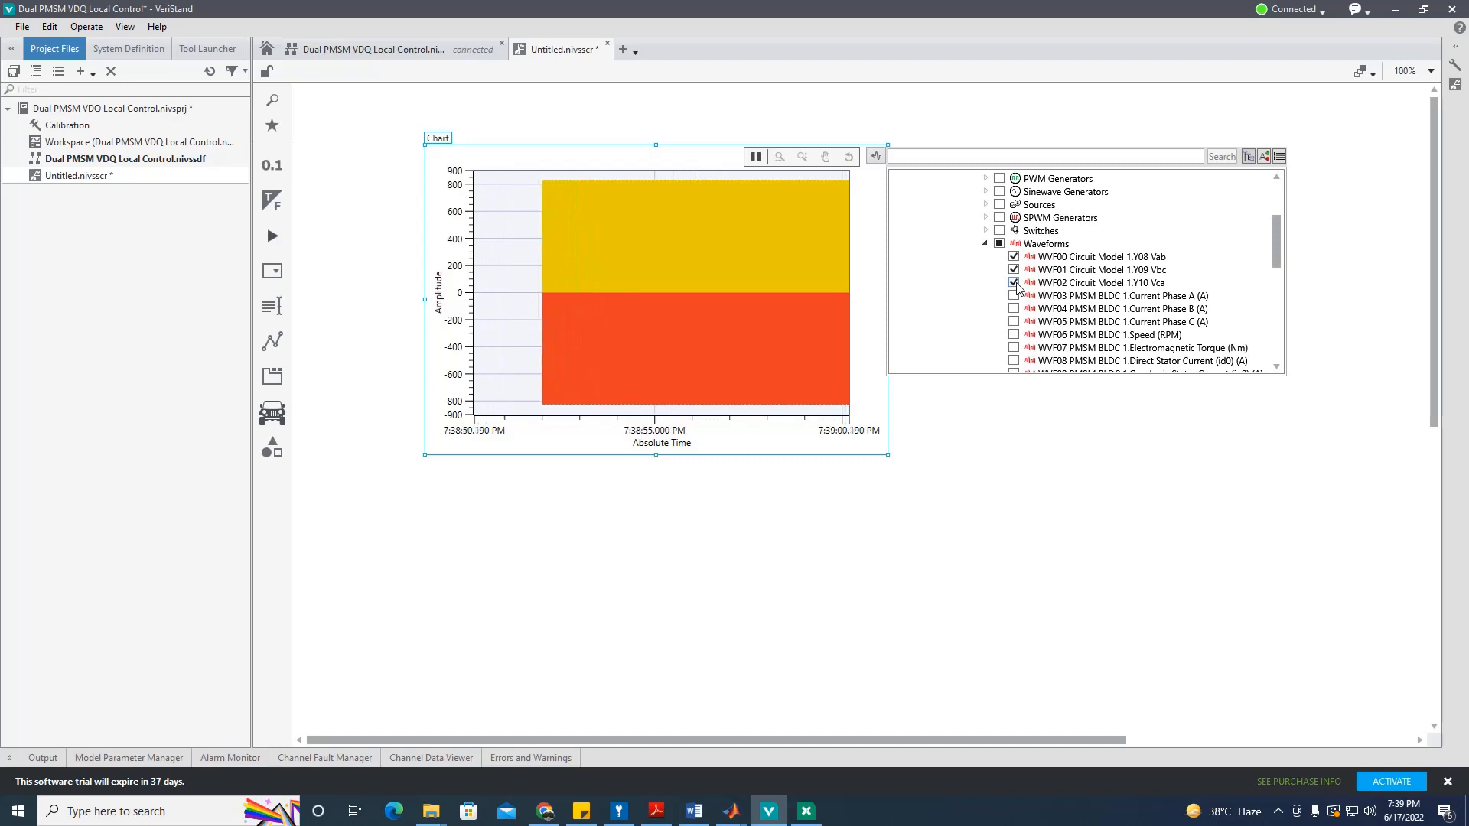
pyautogui.click(694, 150)
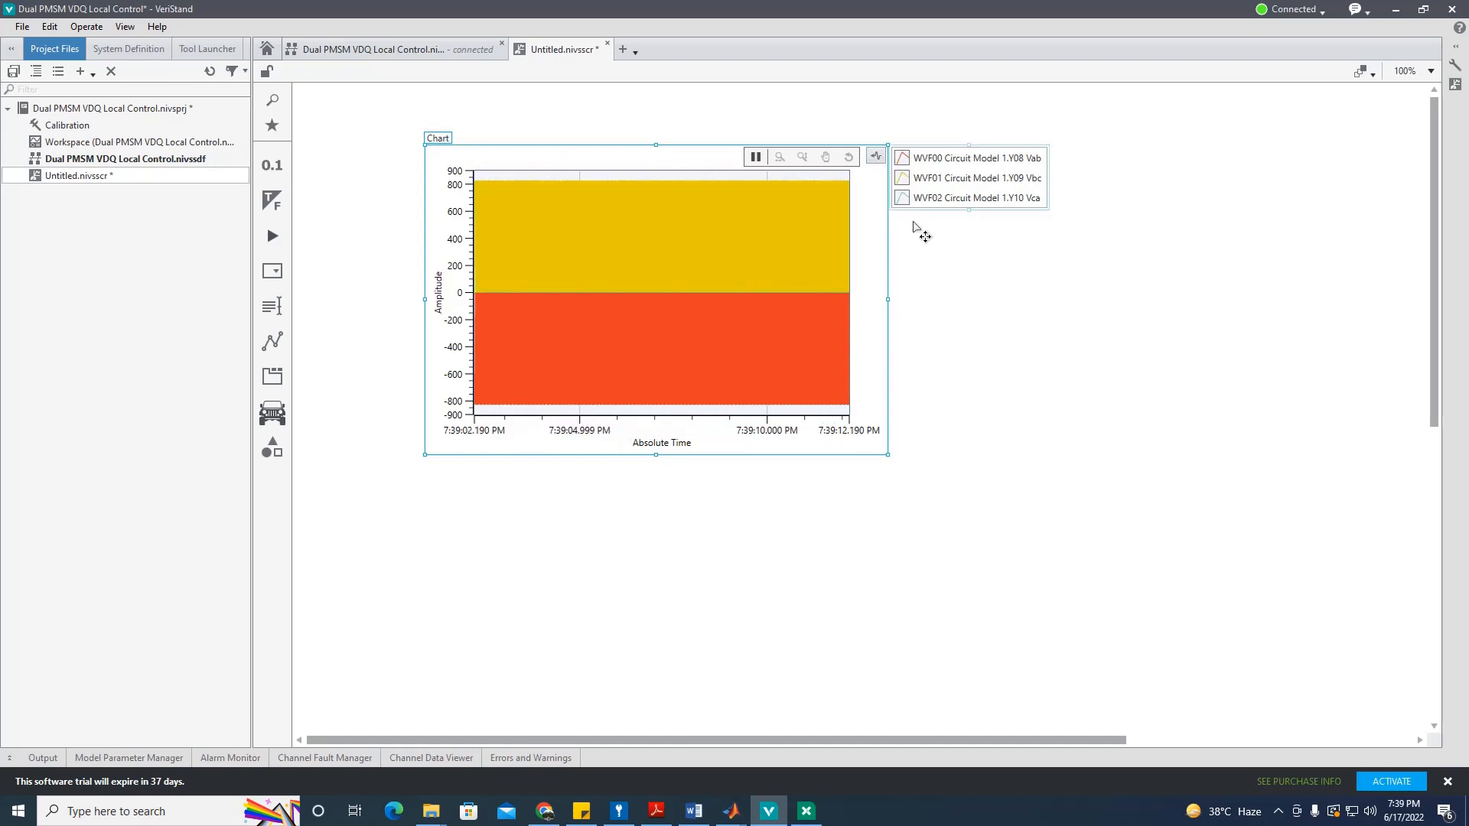
pyautogui.click(876, 156)
pyautogui.click(1012, 366)
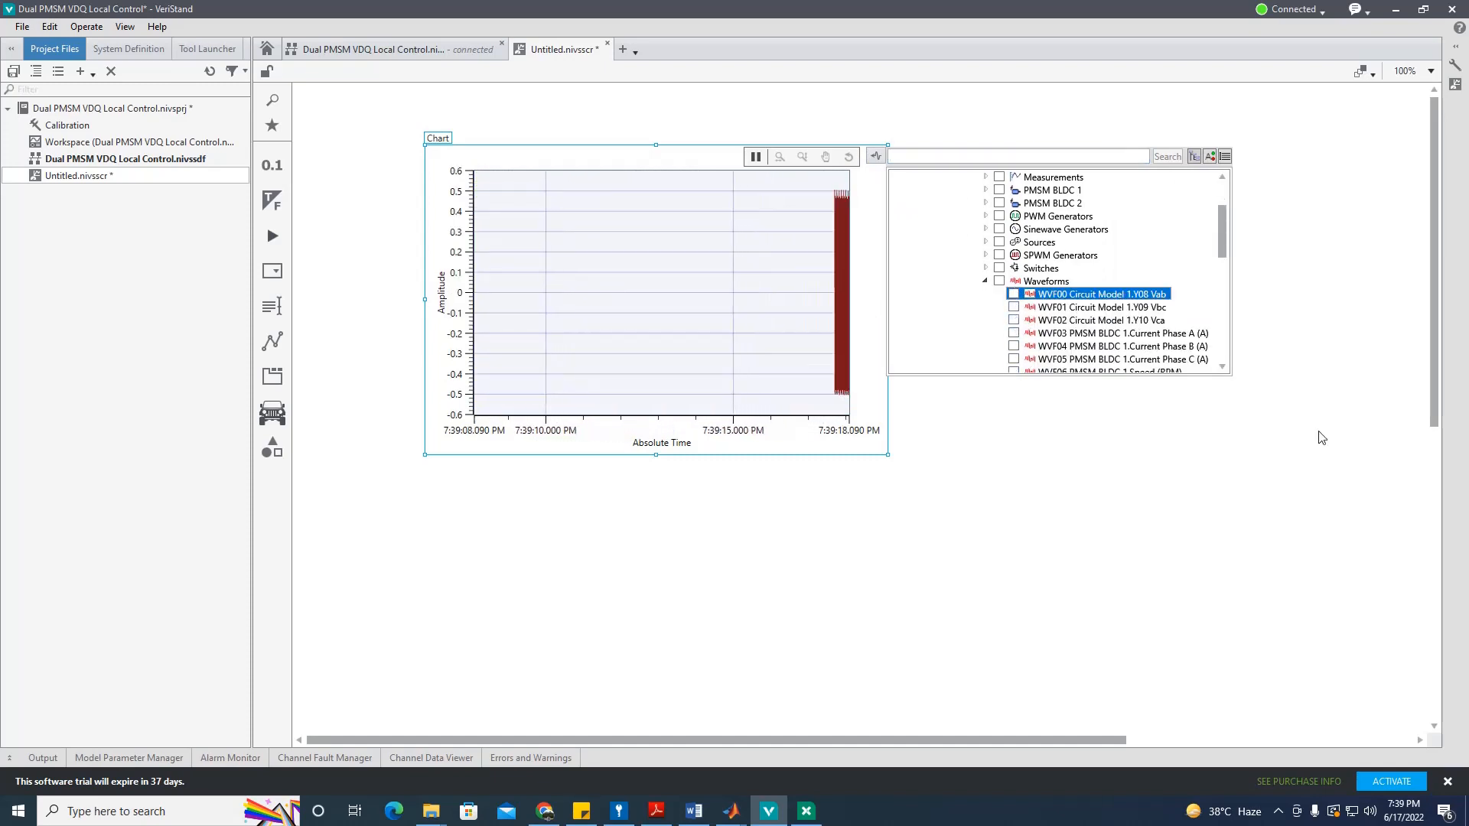
pyautogui.click(1331, 489)
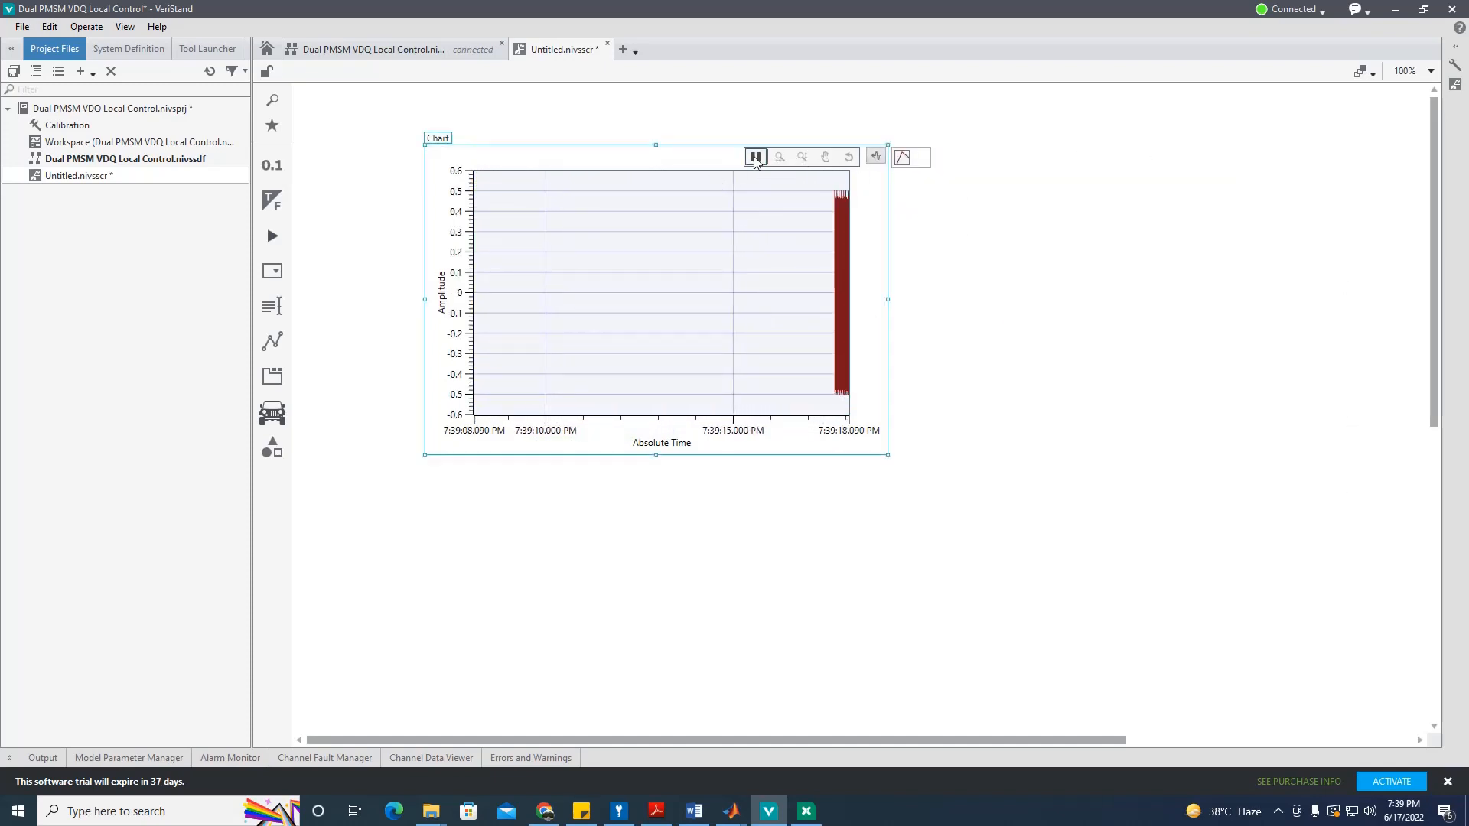
# Step: Switch the chart to zoom mode and show the screen's document properties panel
pyautogui.click(779, 156)
pyautogui.click(1446, 44)
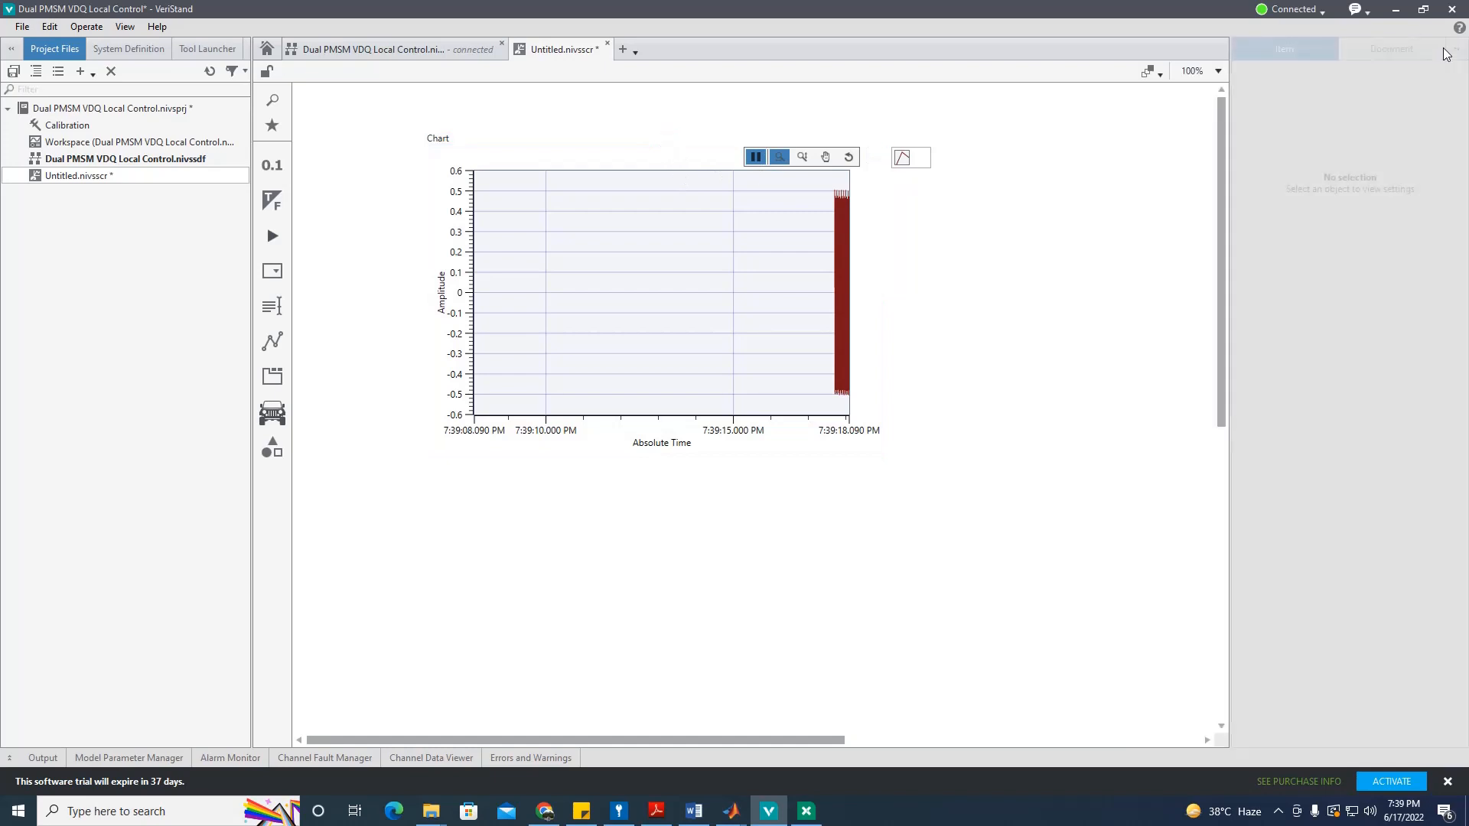
pyautogui.click(1393, 50)
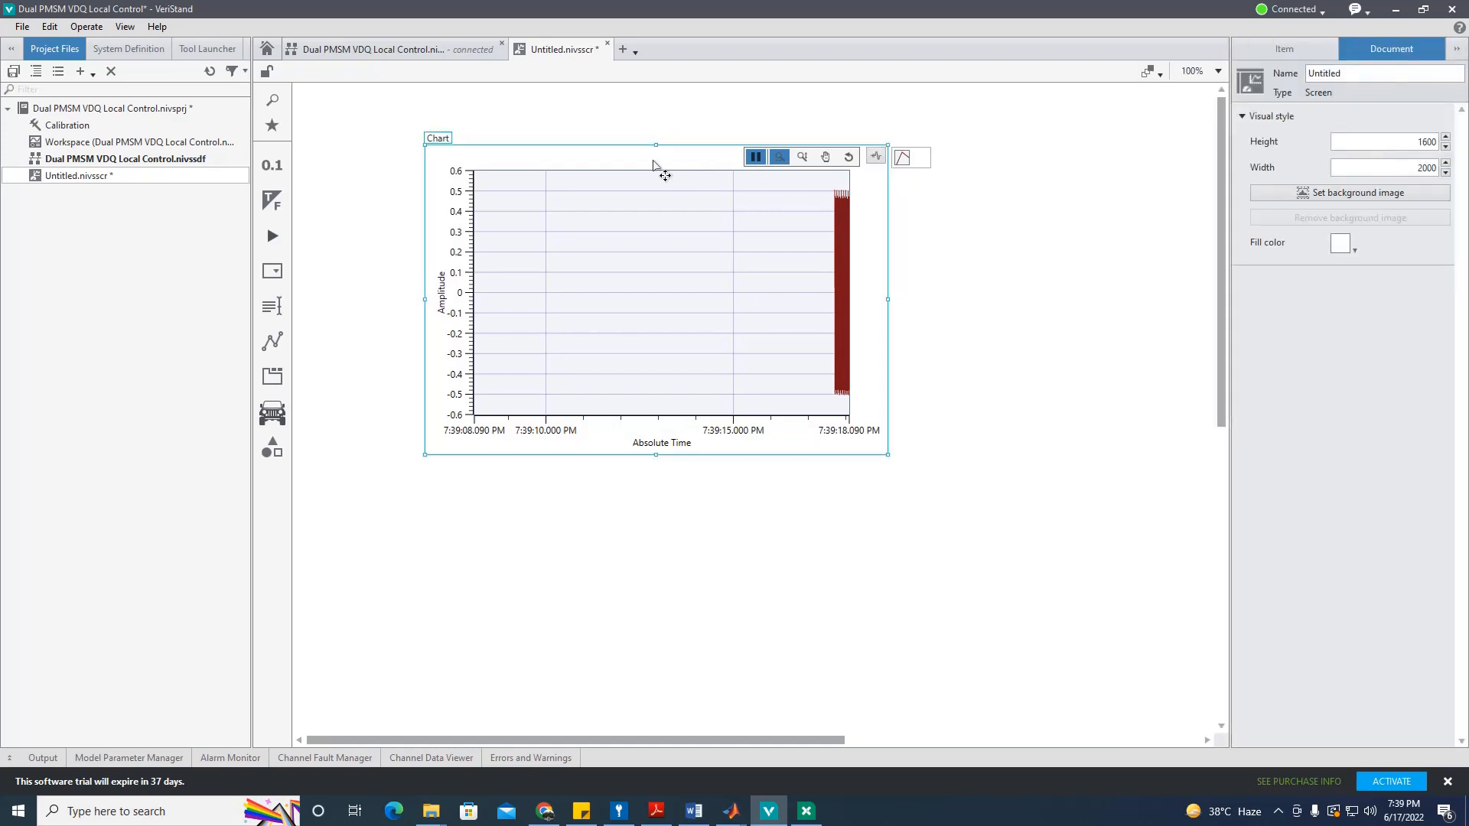
# Step: Set the chart's Streaming rate to 30000 Hz and Visible length to 0.1 s, then resume streaming
pyautogui.click(1292, 48)
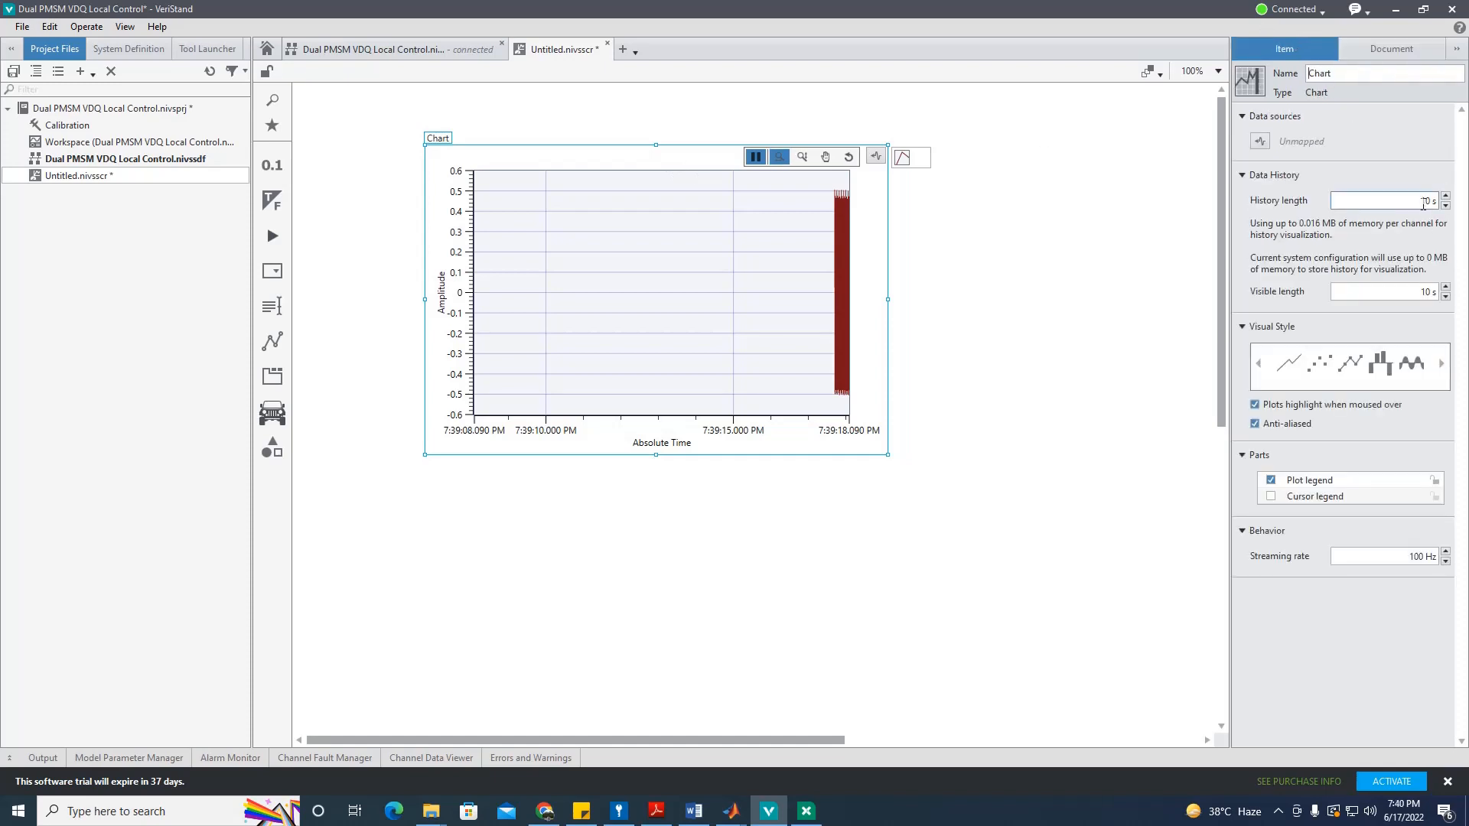
pyautogui.click(1403, 556)
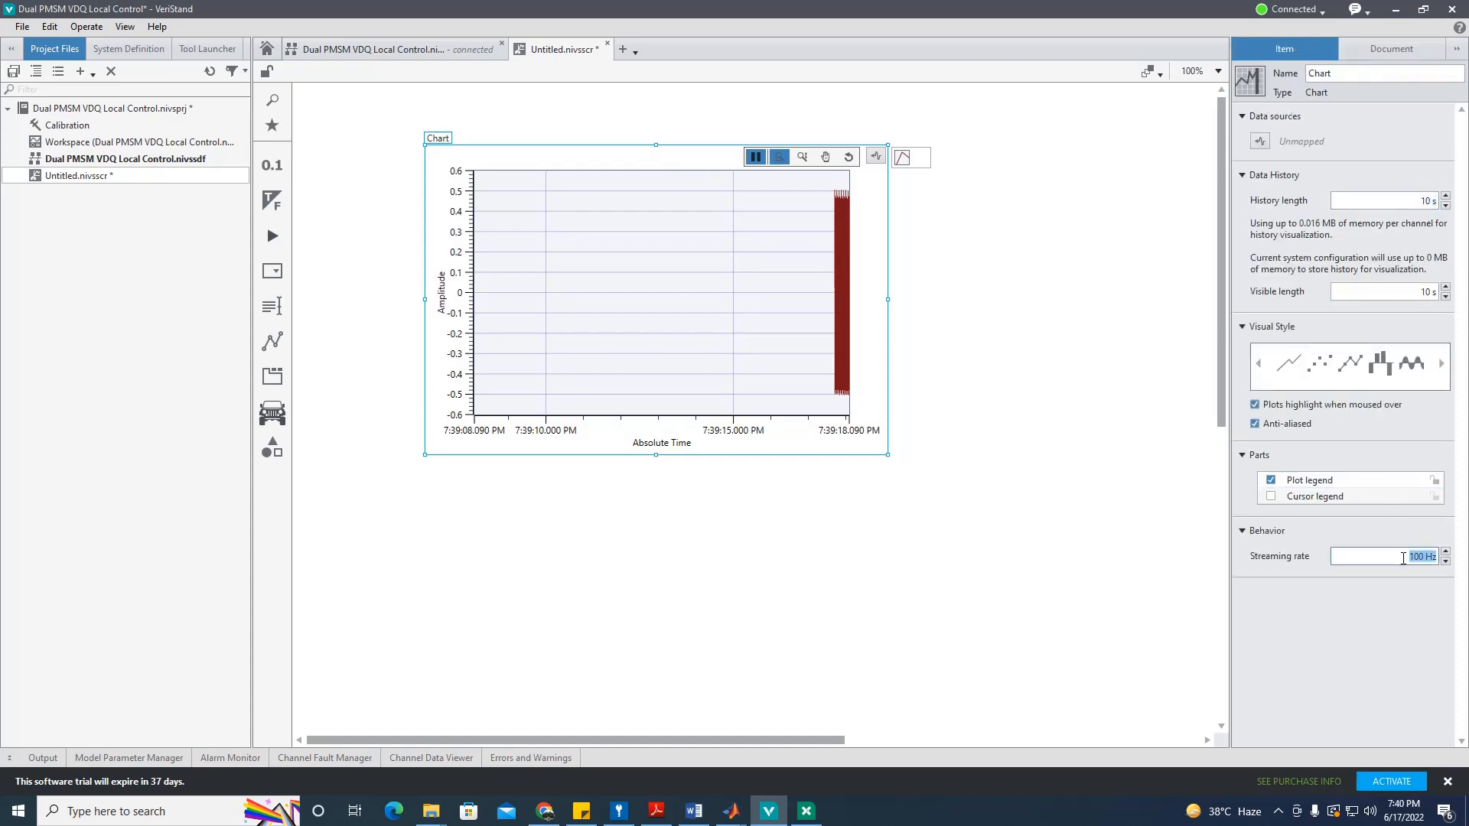
pyautogui.write('30000')
pyautogui.press('Return')
pyautogui.click(1419, 290)
pyautogui.write('0.1')
pyautogui.press('Return')
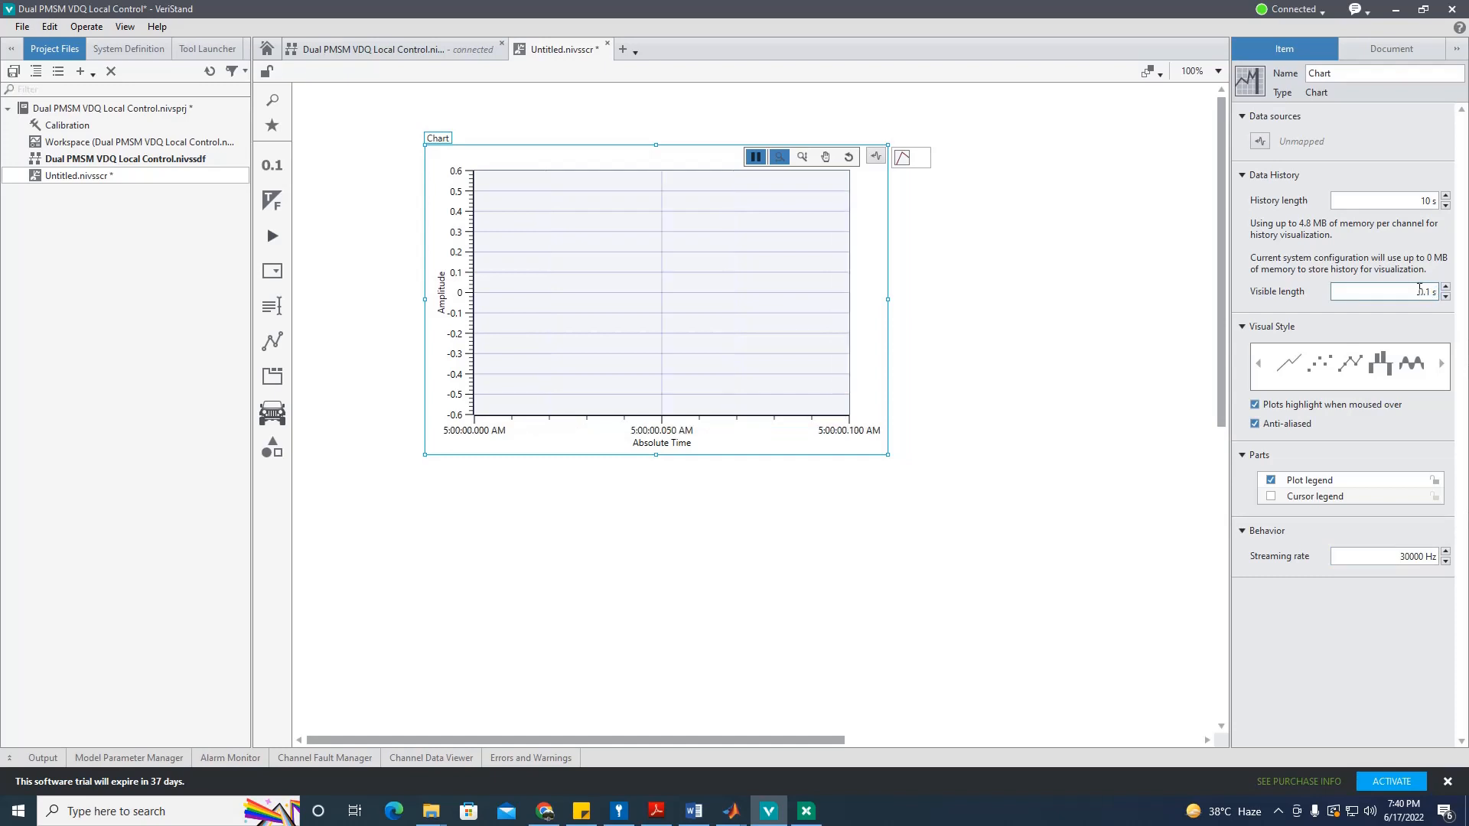
pyautogui.click(755, 157)
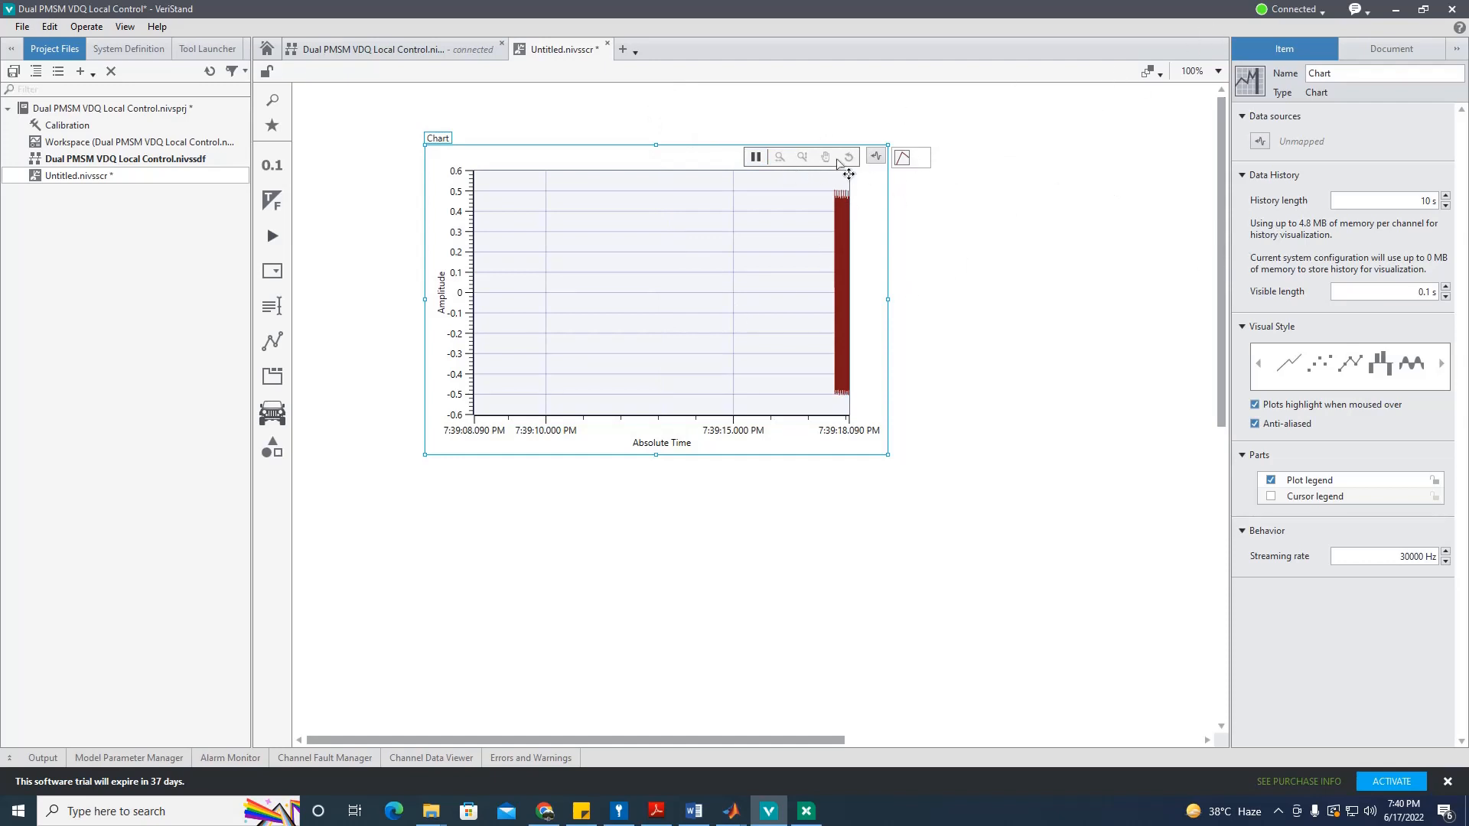
# Step: Browse the chart's channel tree down to Circuit Model 1 under Power Electronics Add-On
pyautogui.click(878, 157)
pyautogui.click(927, 204)
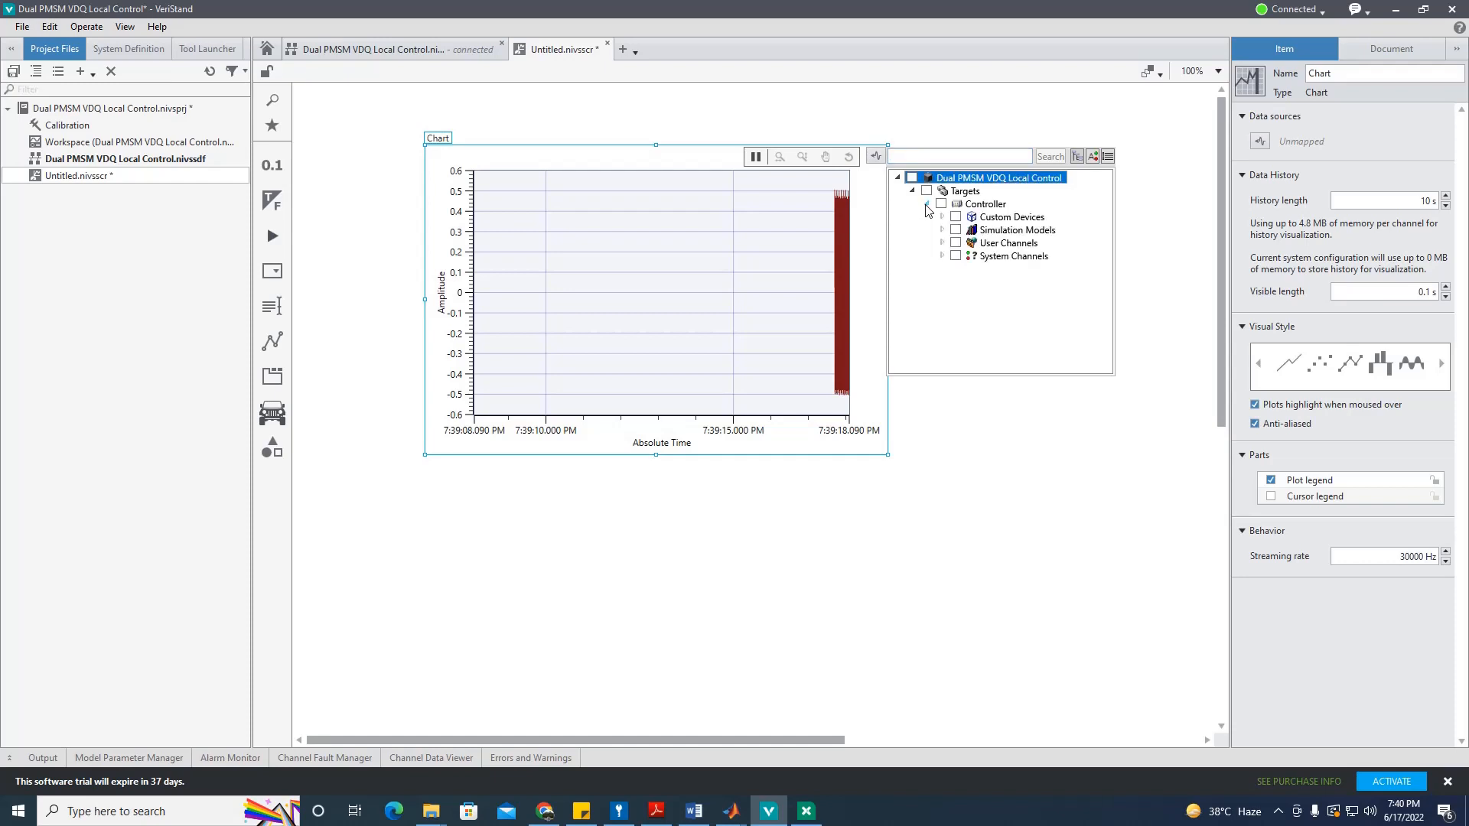
pyautogui.click(943, 217)
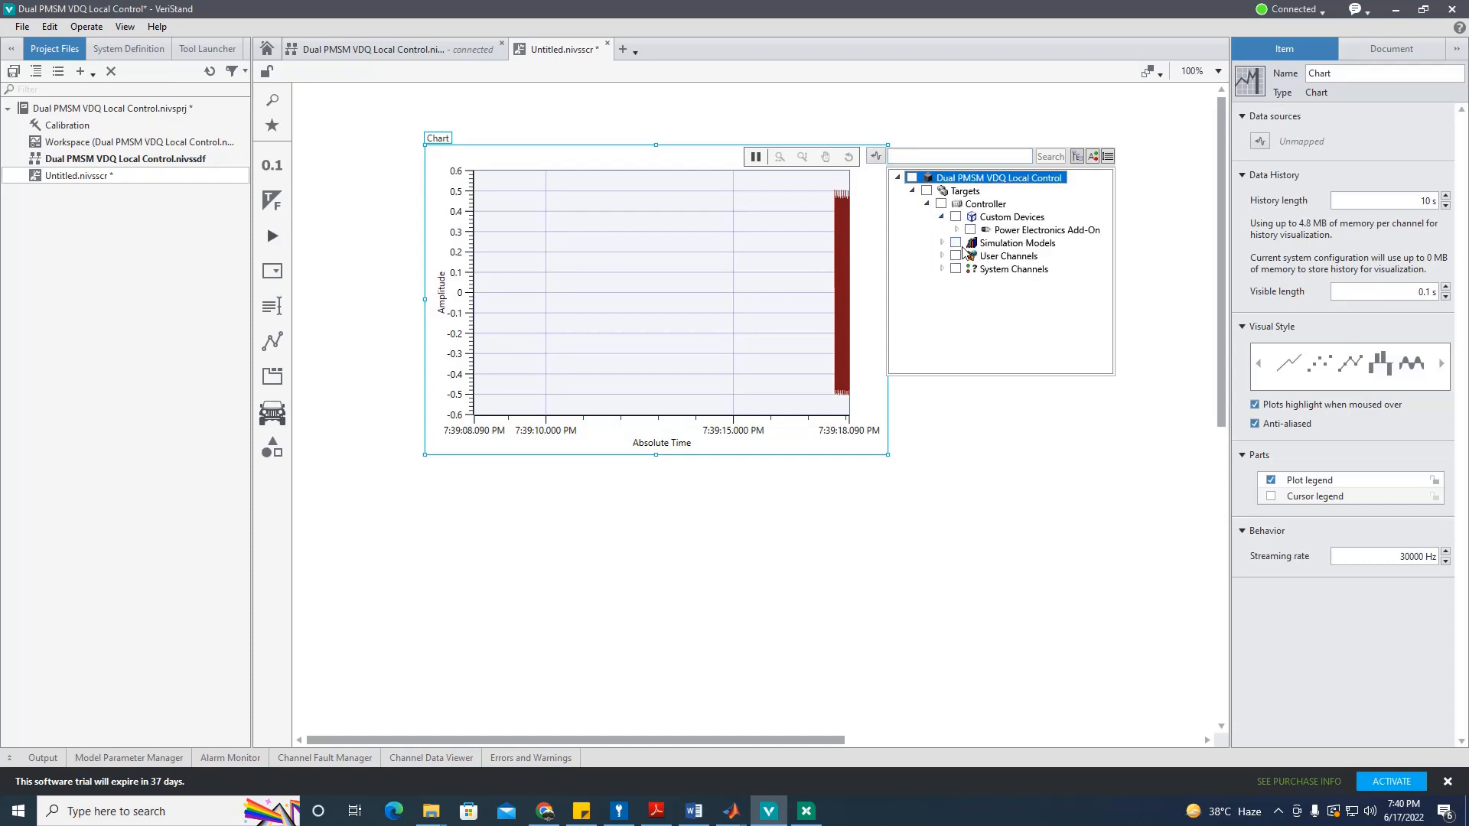
pyautogui.click(957, 230)
pyautogui.click(971, 243)
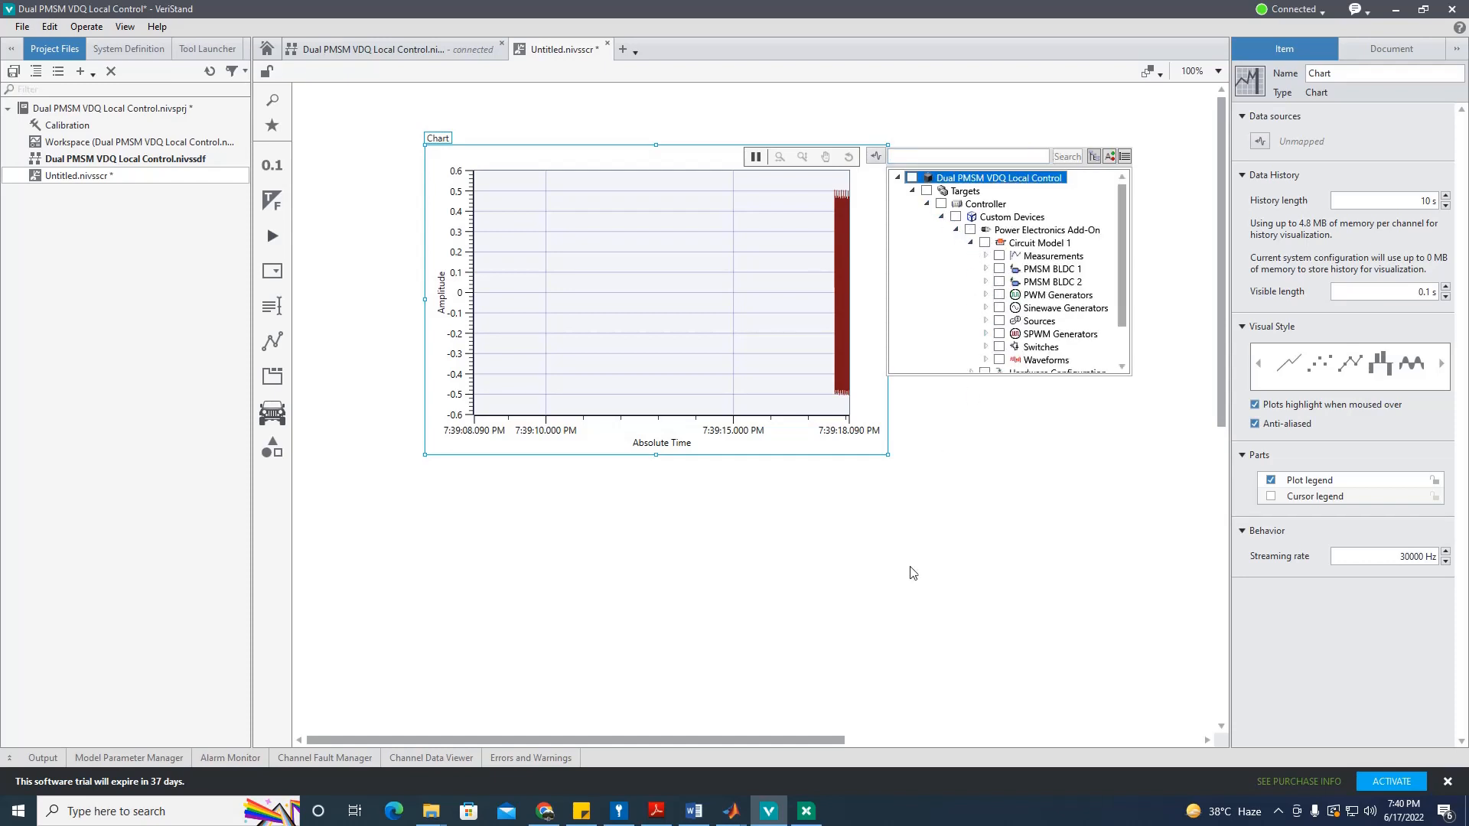
pyautogui.moveTo(832, 741); pyautogui.dragTo(861, 742)
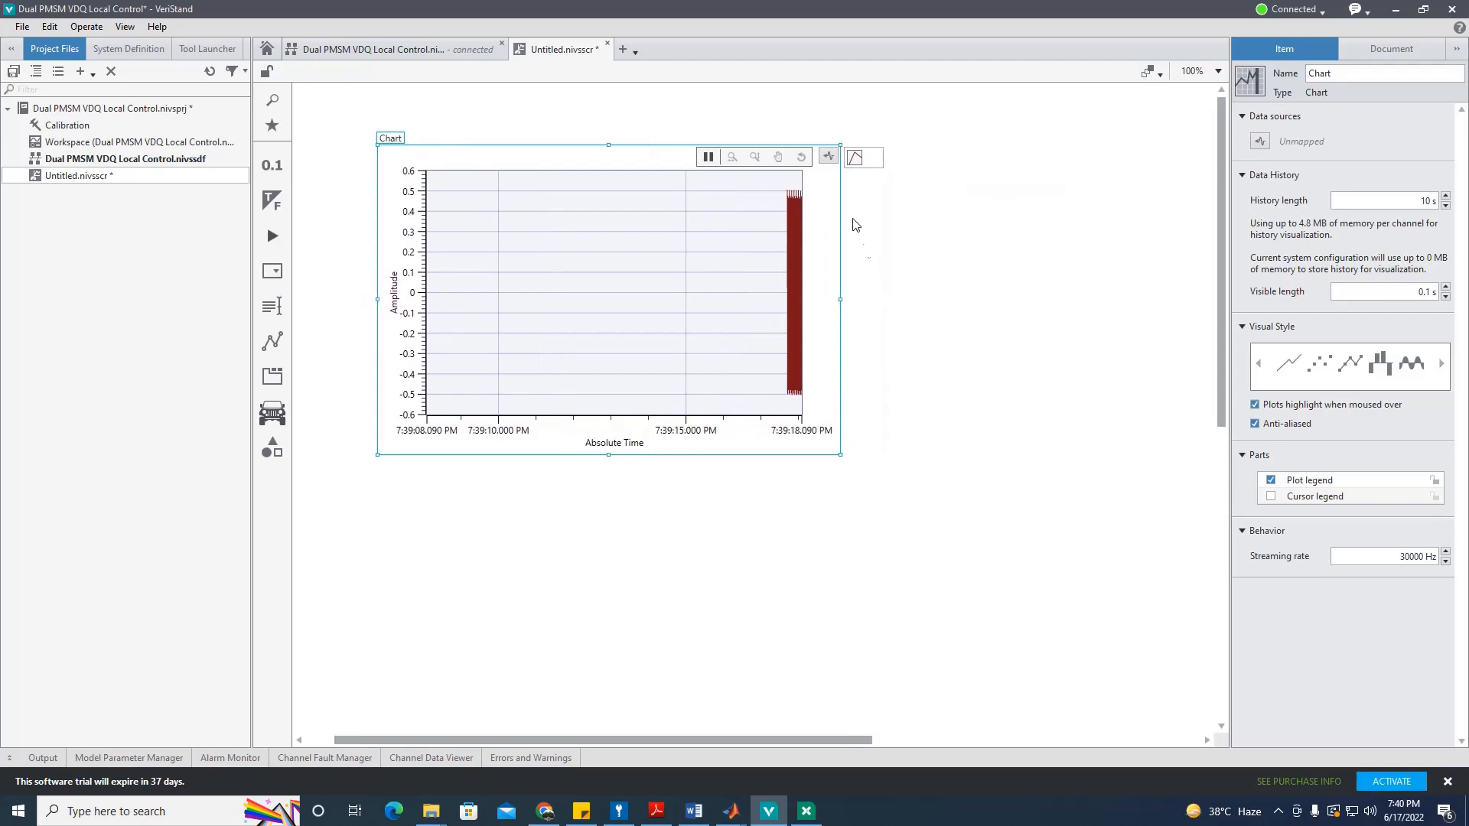
# Step: Plot WVF00 Vab, WVF01 Vbc and WVF02 Vca from Circuit Model 1's Waveforms group
pyautogui.click(829, 158)
pyautogui.click(881, 204)
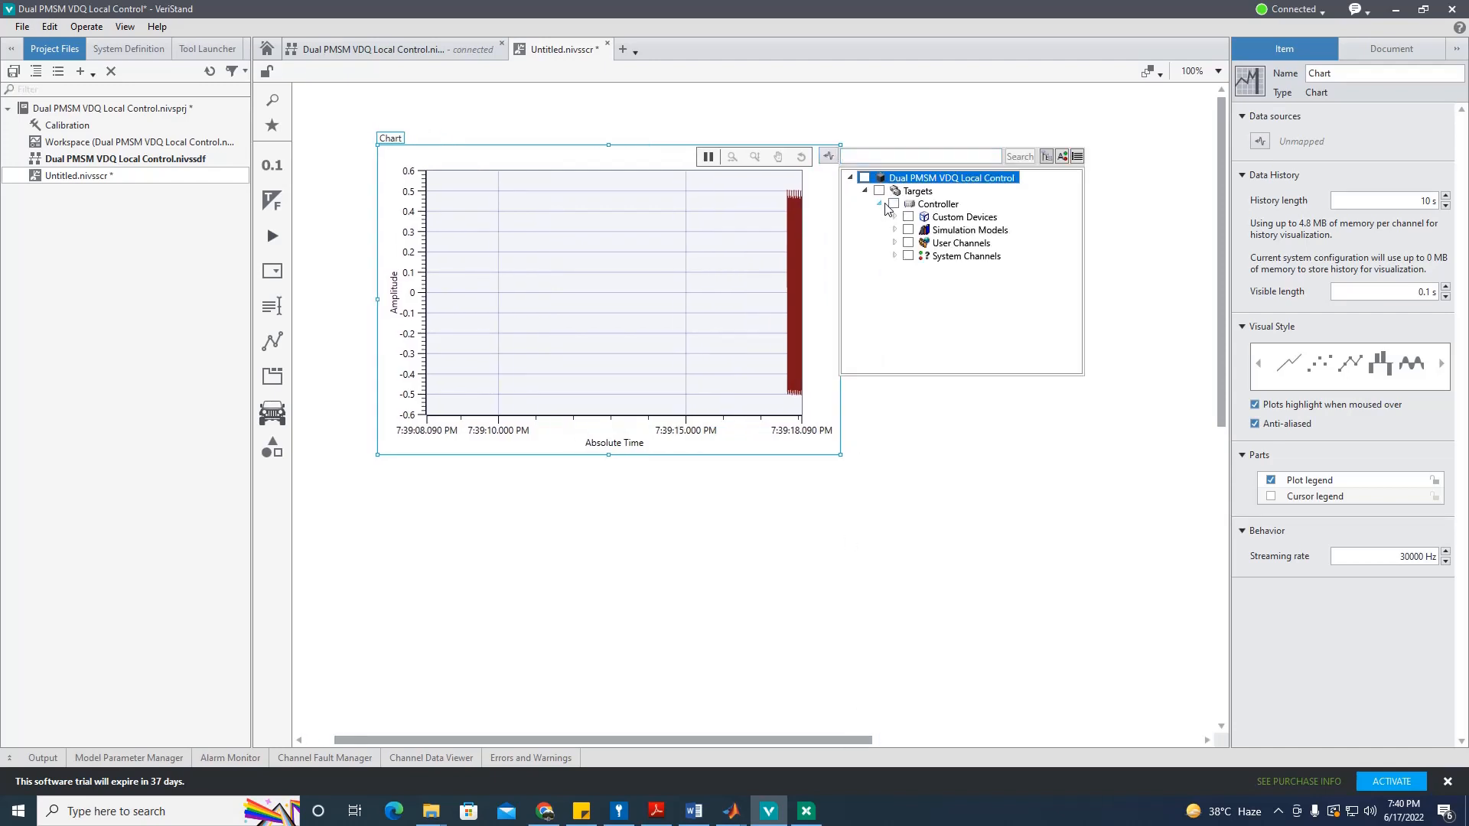
pyautogui.click(895, 218)
pyautogui.click(910, 231)
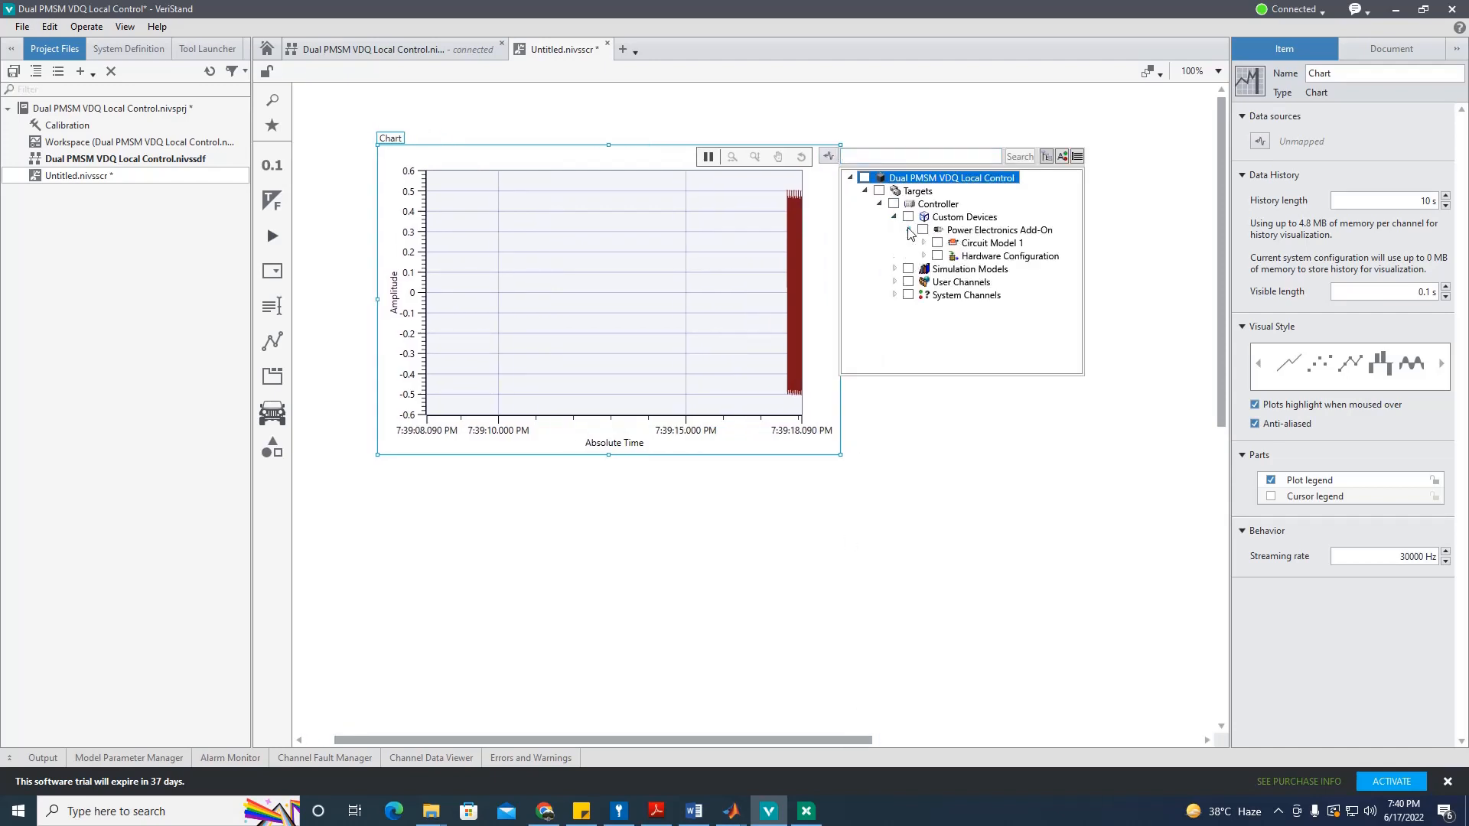
pyautogui.click(924, 244)
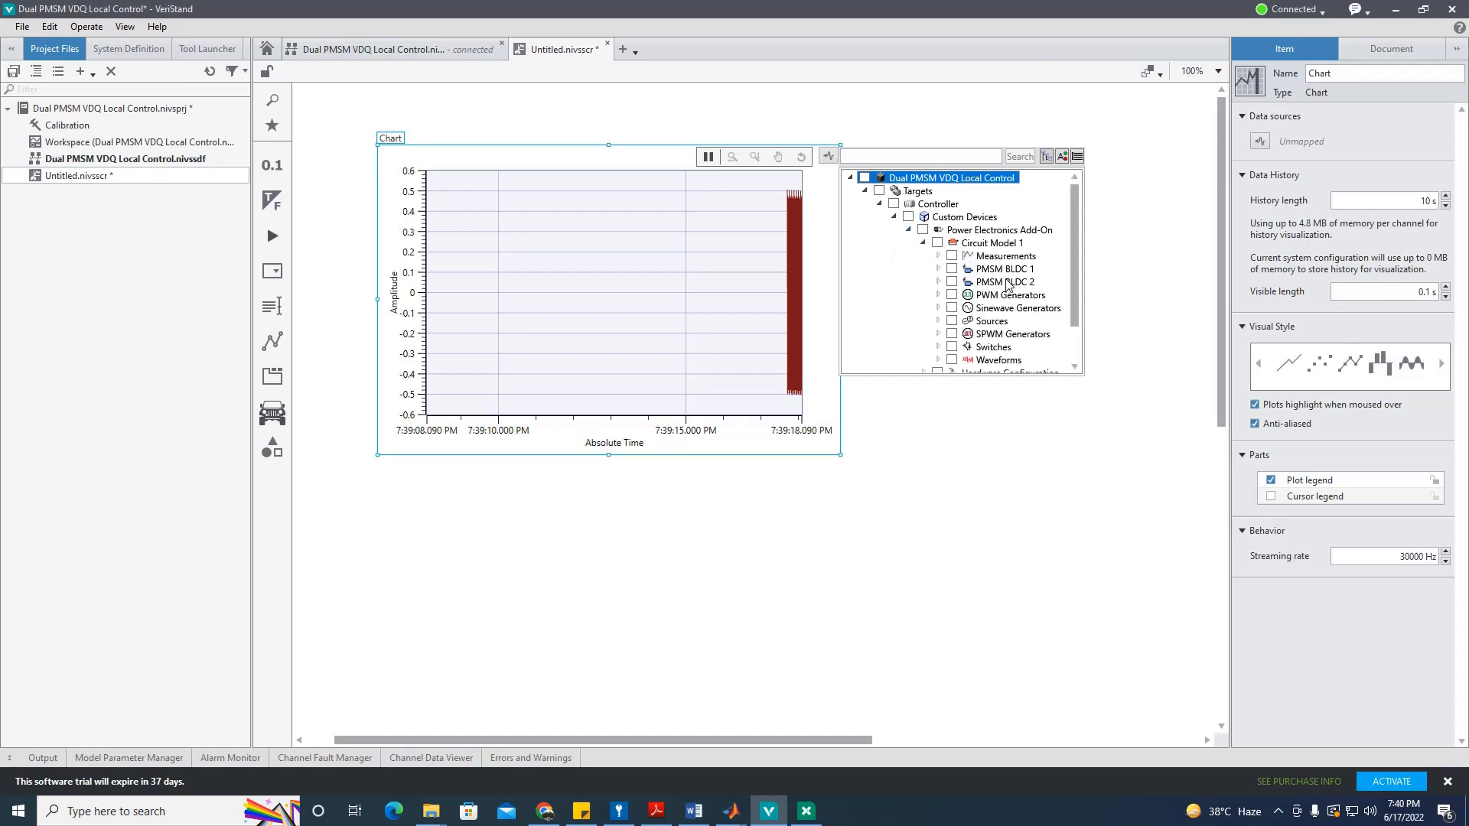
pyautogui.click(939, 360)
pyautogui.scroll(-2, 1009, 300)
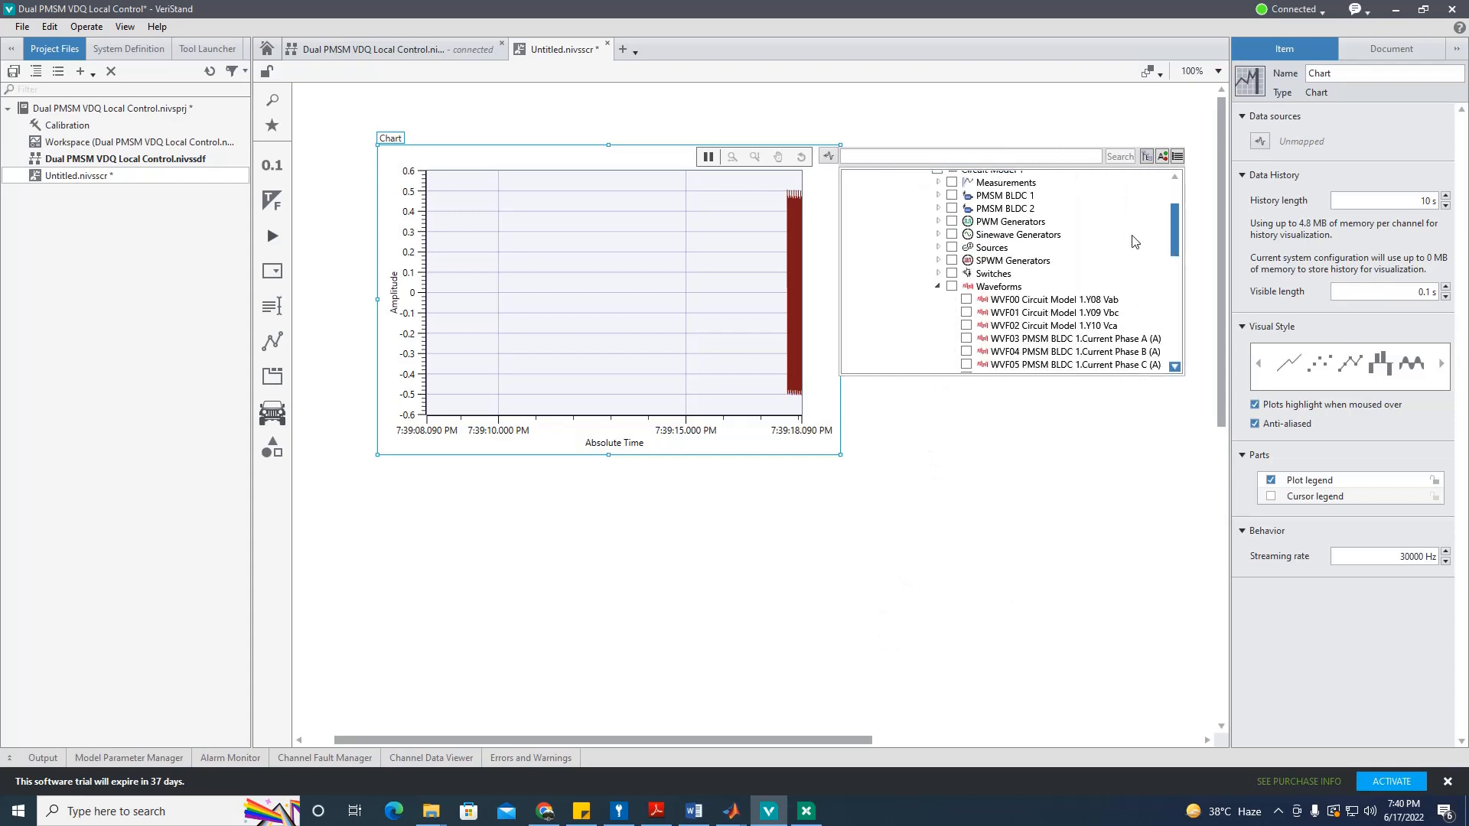
pyautogui.click(967, 290)
pyautogui.click(966, 304)
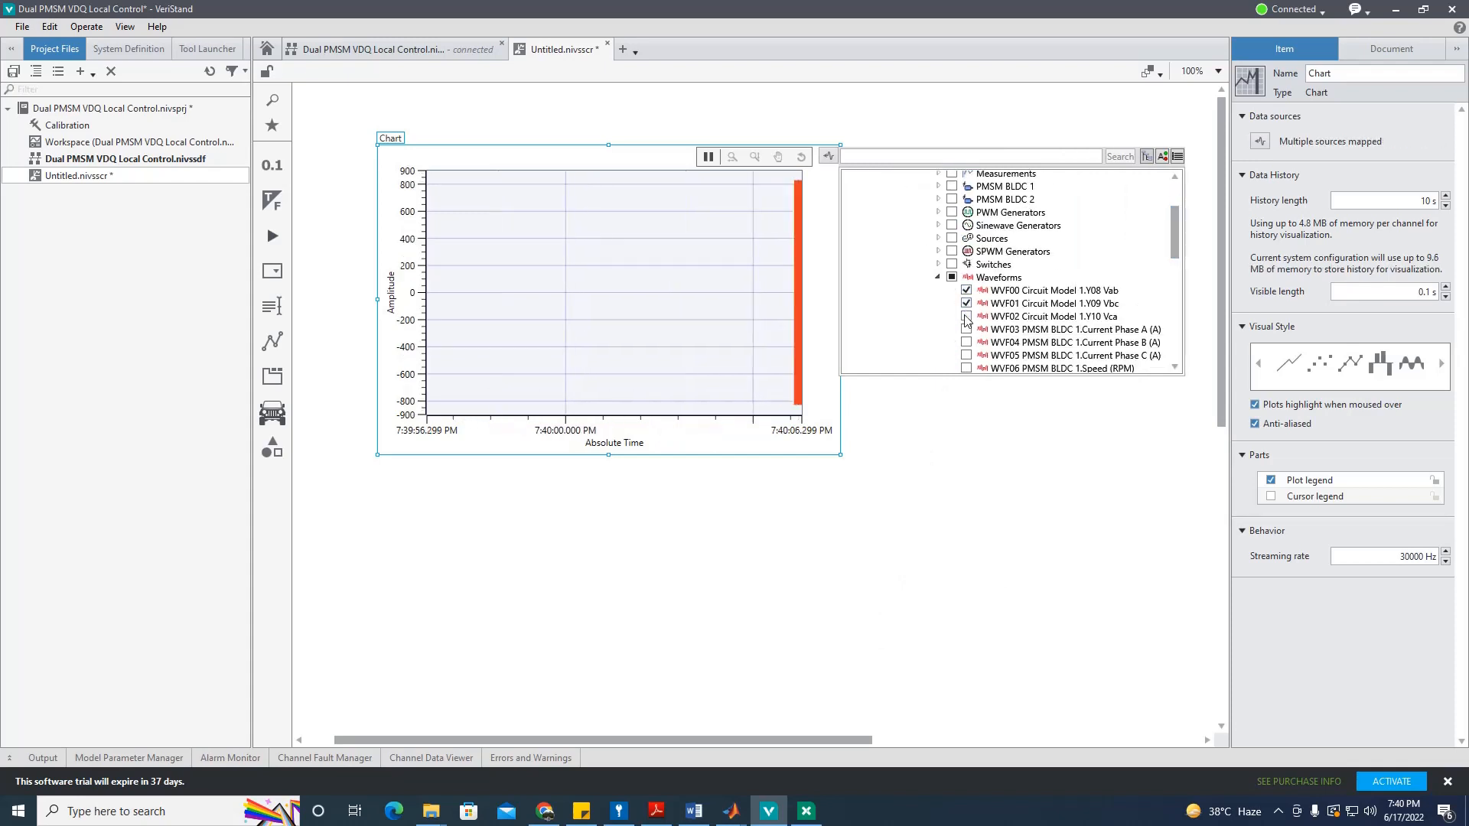
pyautogui.click(965, 317)
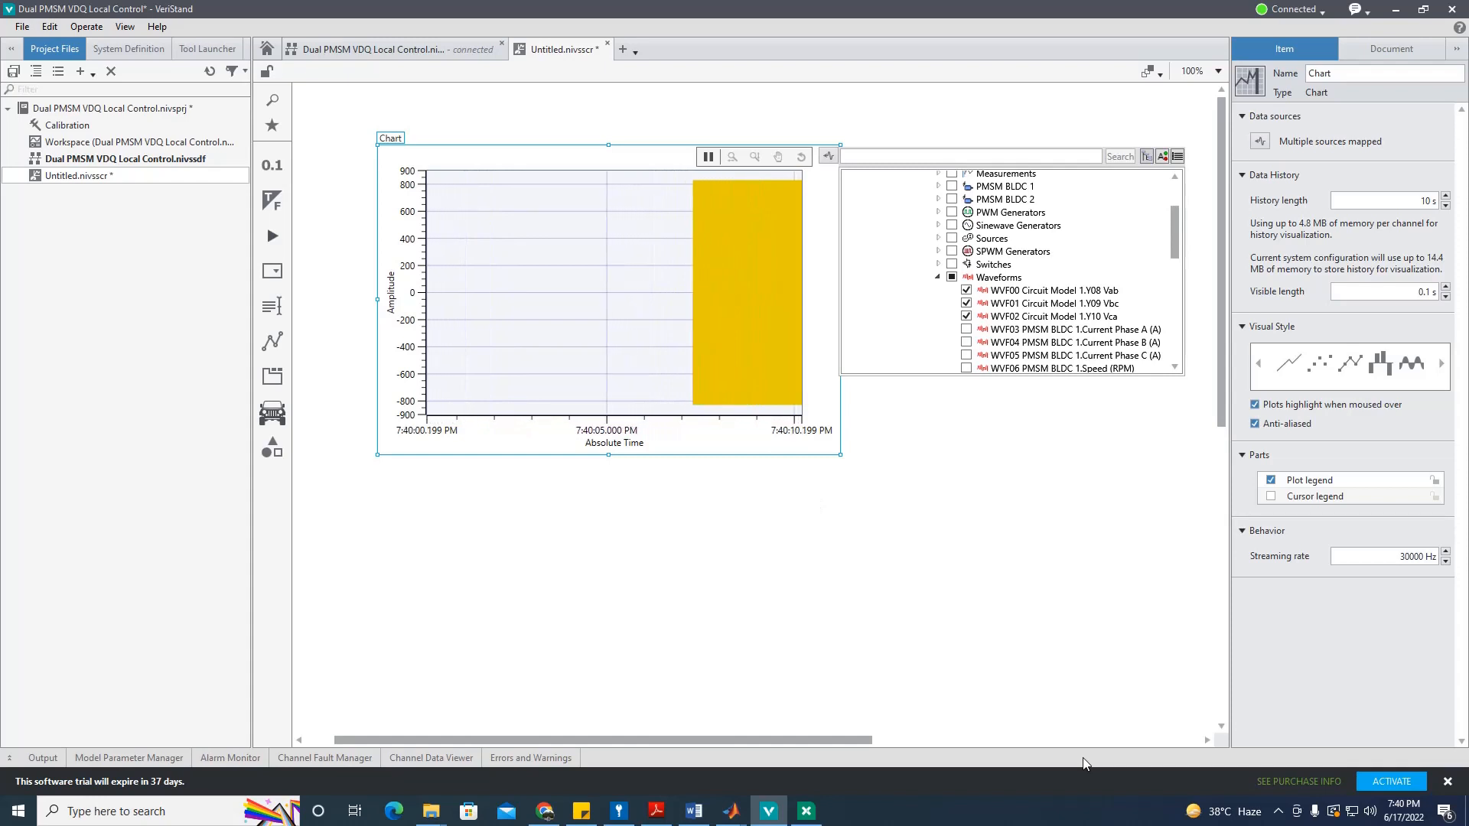
pyautogui.click(1118, 607)
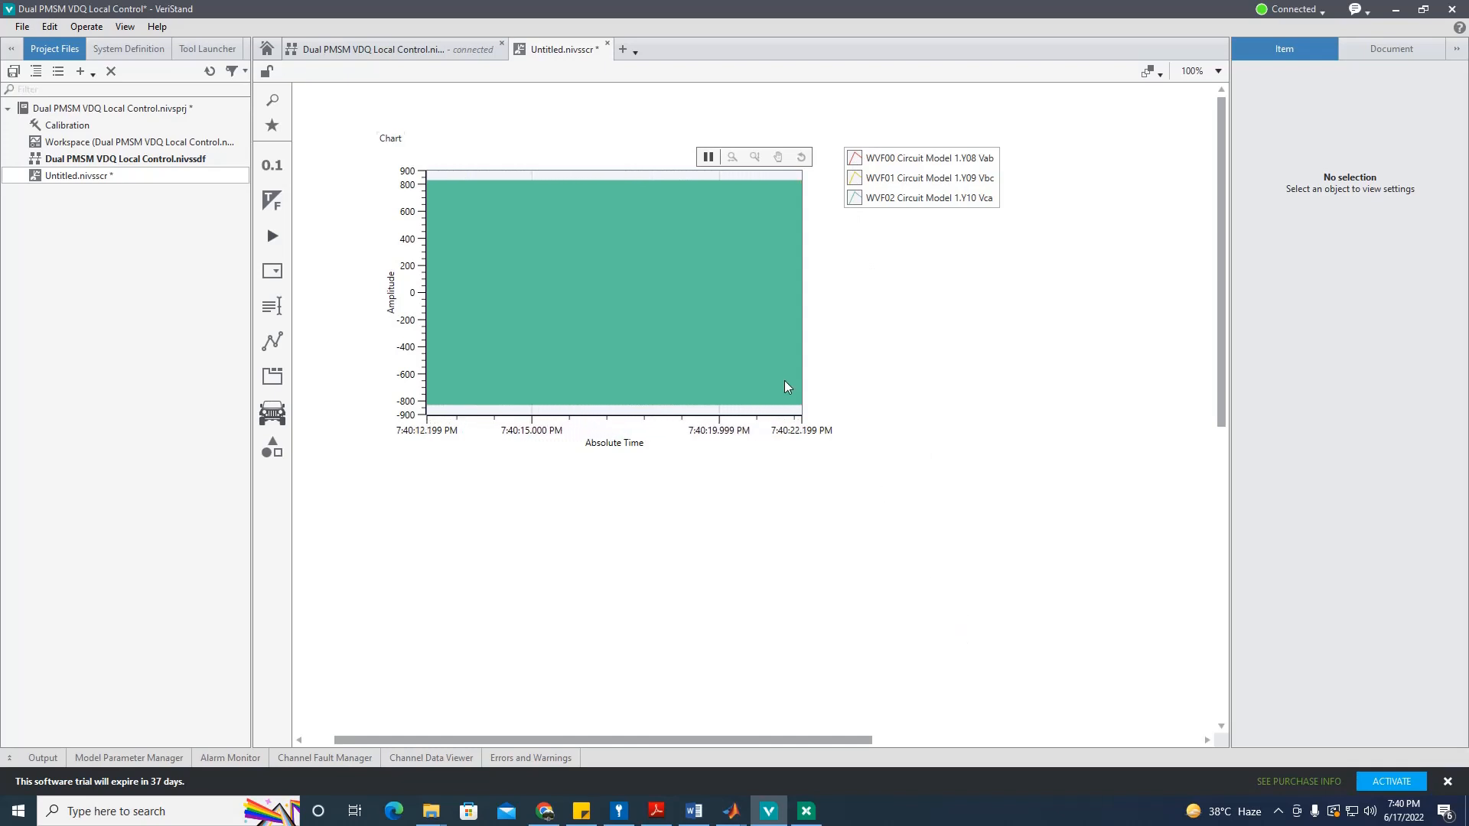
# Step: Drag-zoom the time axis repeatedly until individual switching pulses are visible
pyautogui.click(732, 157)
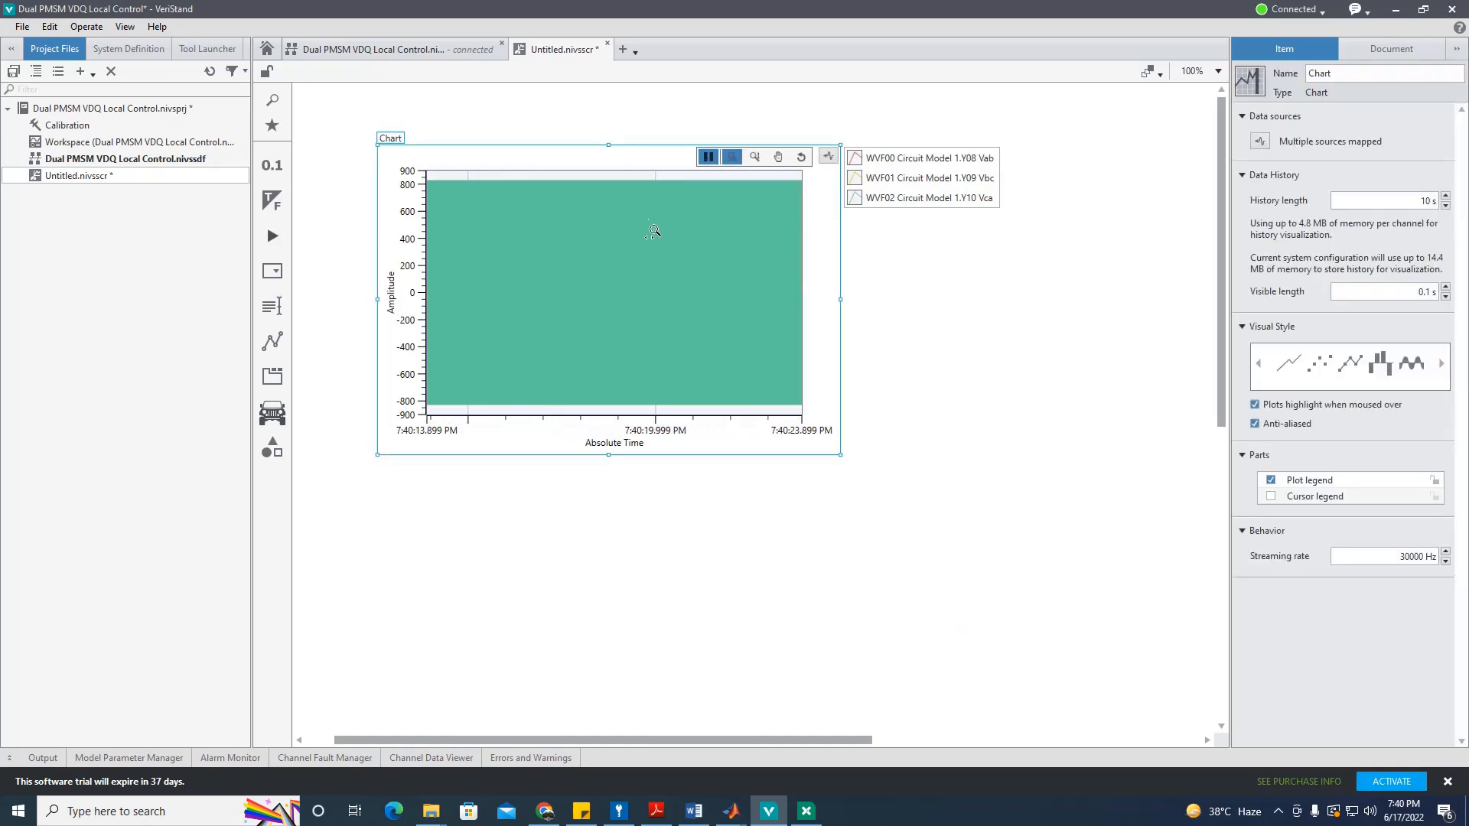
pyautogui.moveTo(556, 287); pyautogui.dragTo(647, 289)
pyautogui.moveTo(518, 287); pyautogui.dragTo(593, 270)
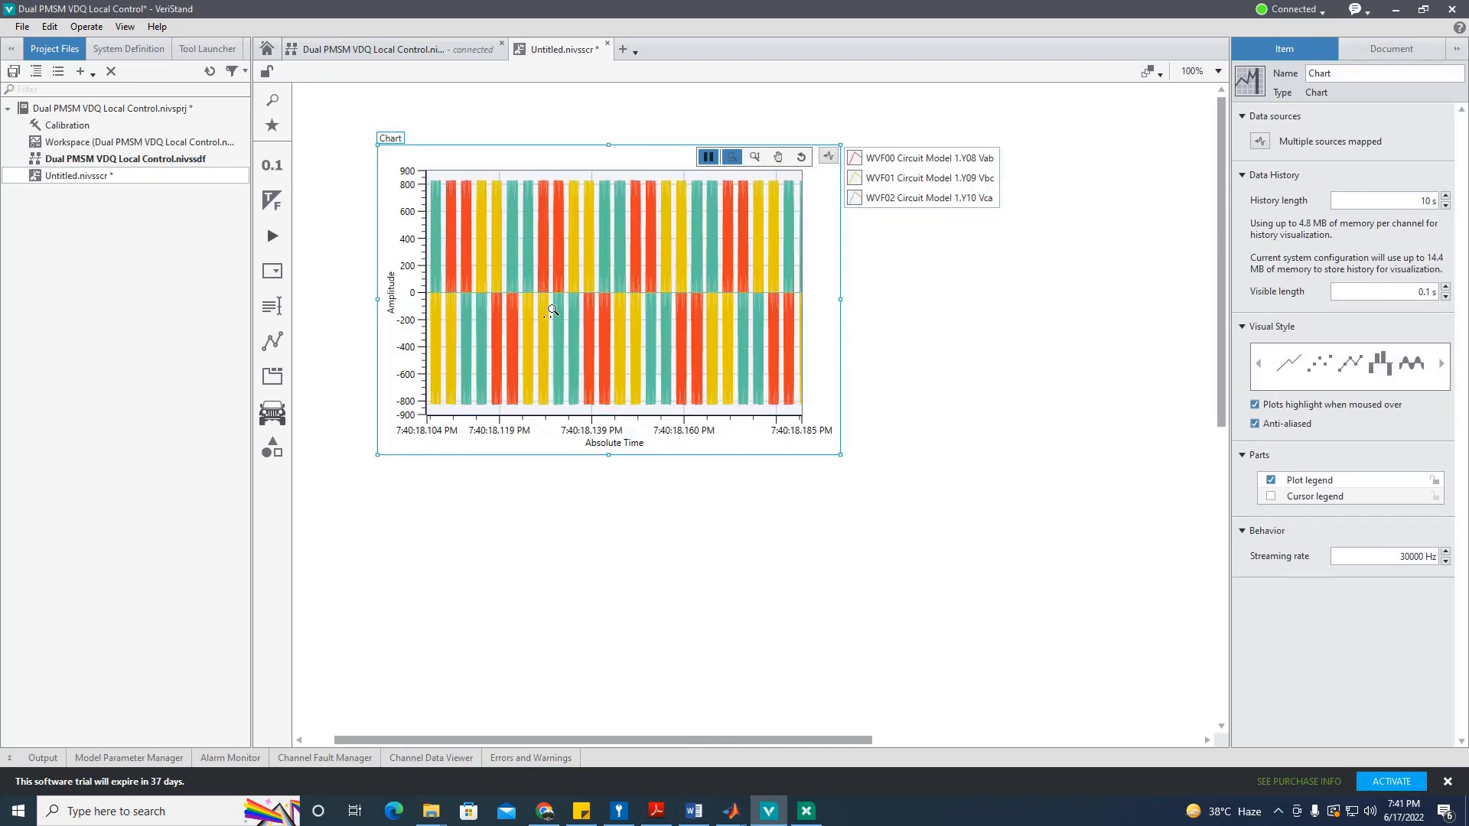
pyautogui.moveTo(509, 306); pyautogui.dragTo(652, 297)
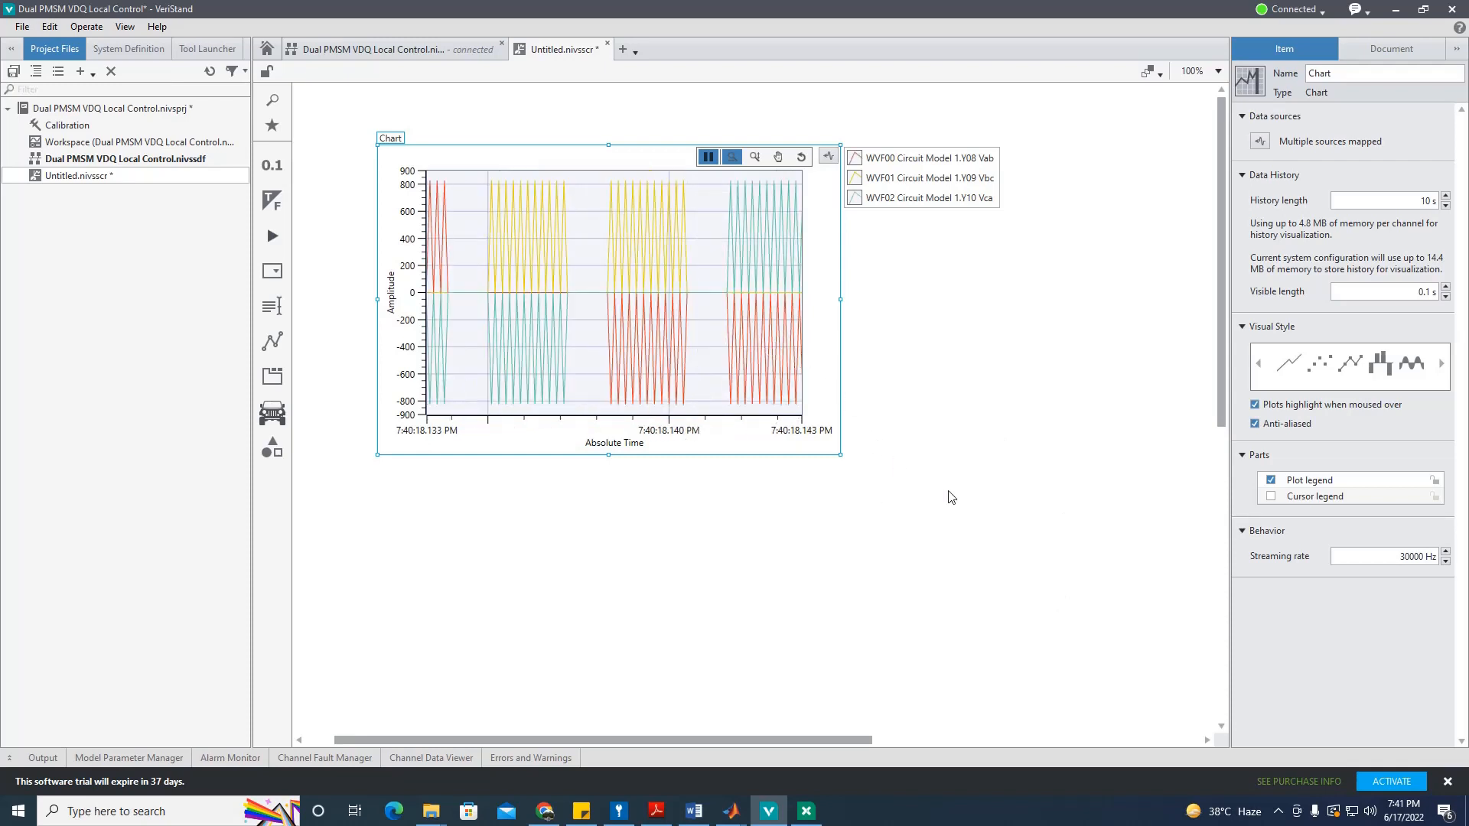
# Step: Replace the line-voltage channels with the PMSM BLDC 1 phase currents WVF03–WVF05
pyautogui.click(830, 158)
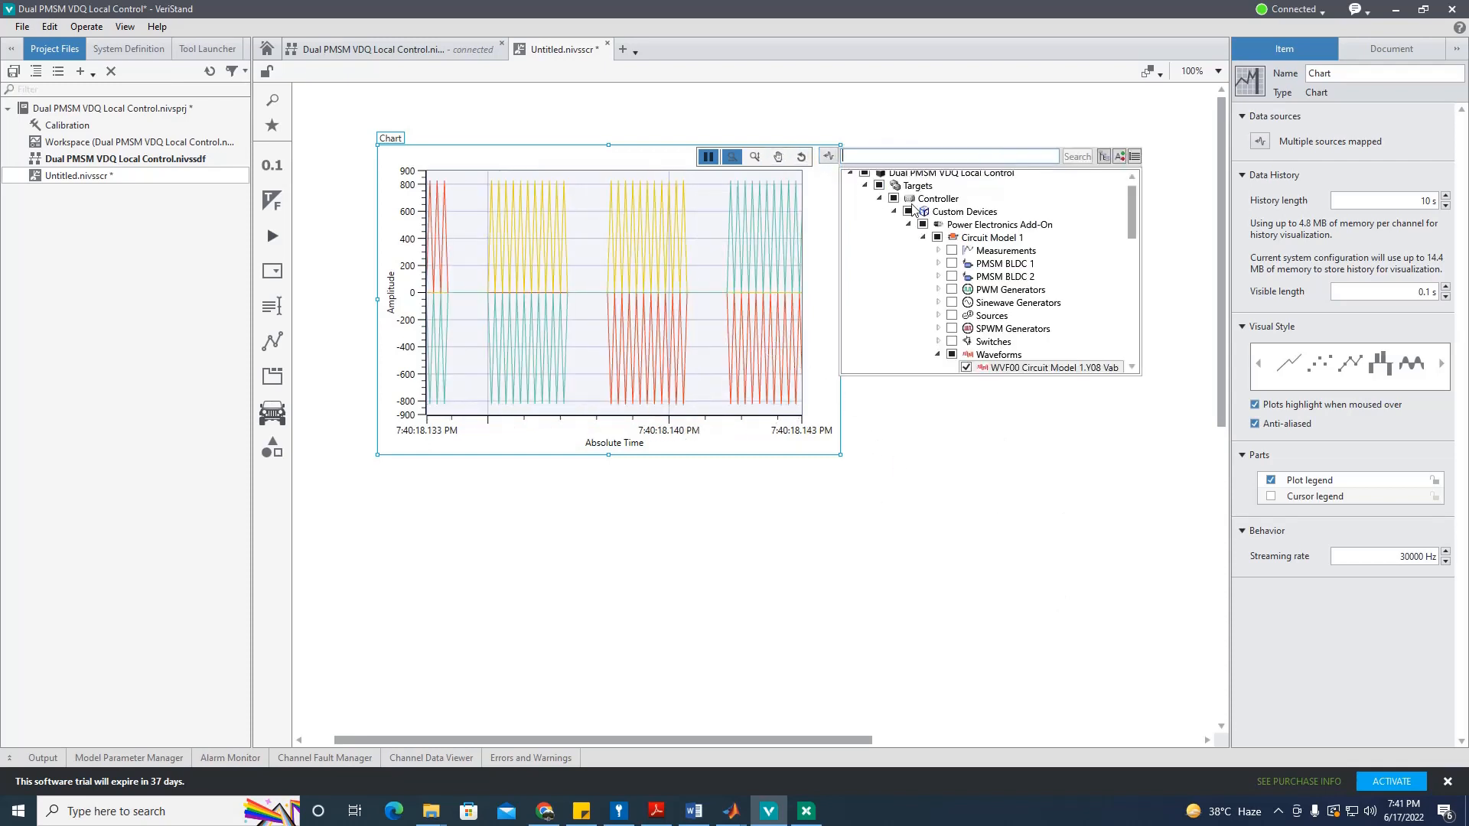
pyautogui.scroll(-2, 966, 335)
pyautogui.click(967, 294)
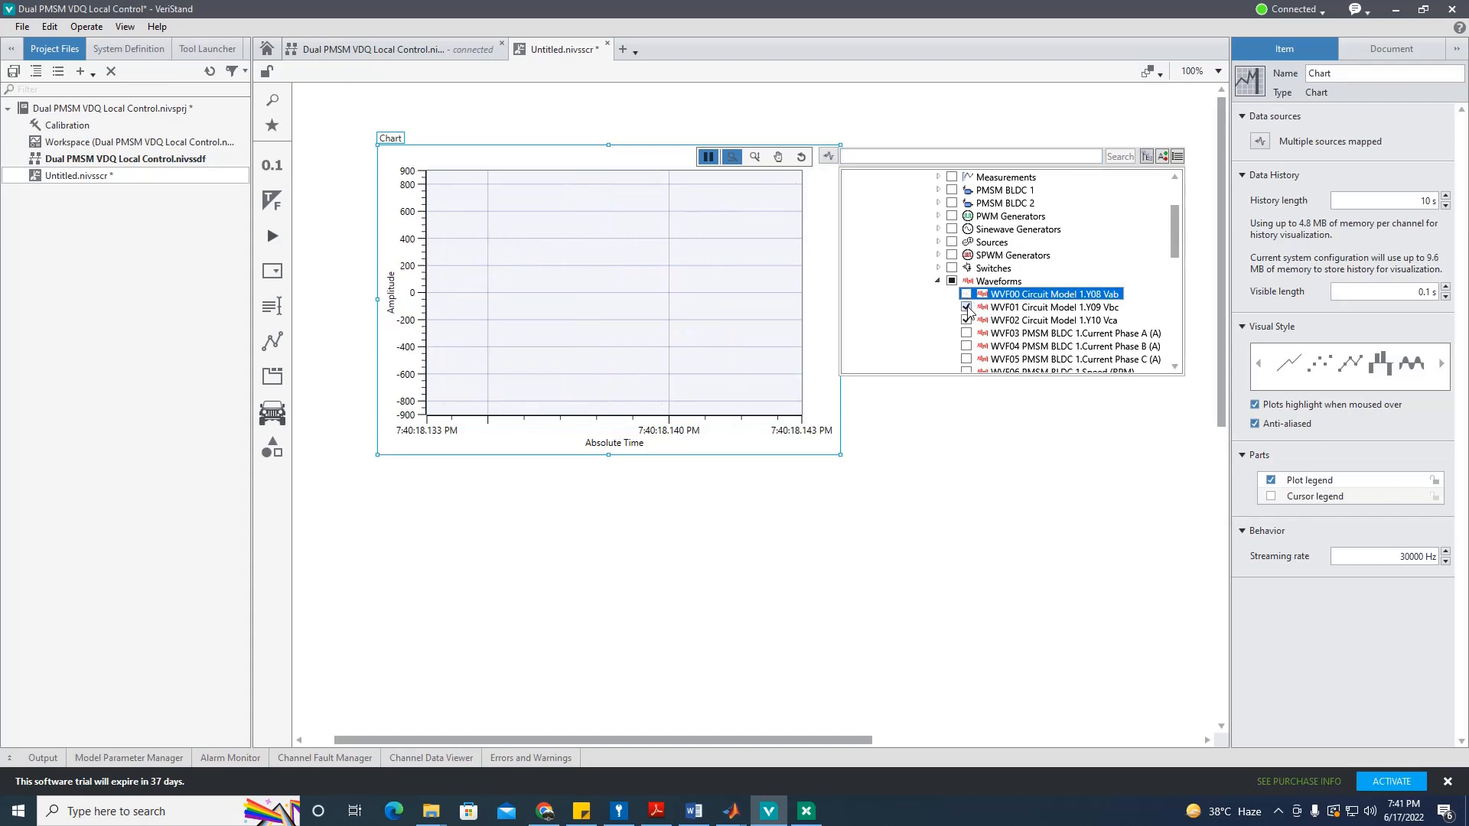
pyautogui.scroll(-1, 969, 323)
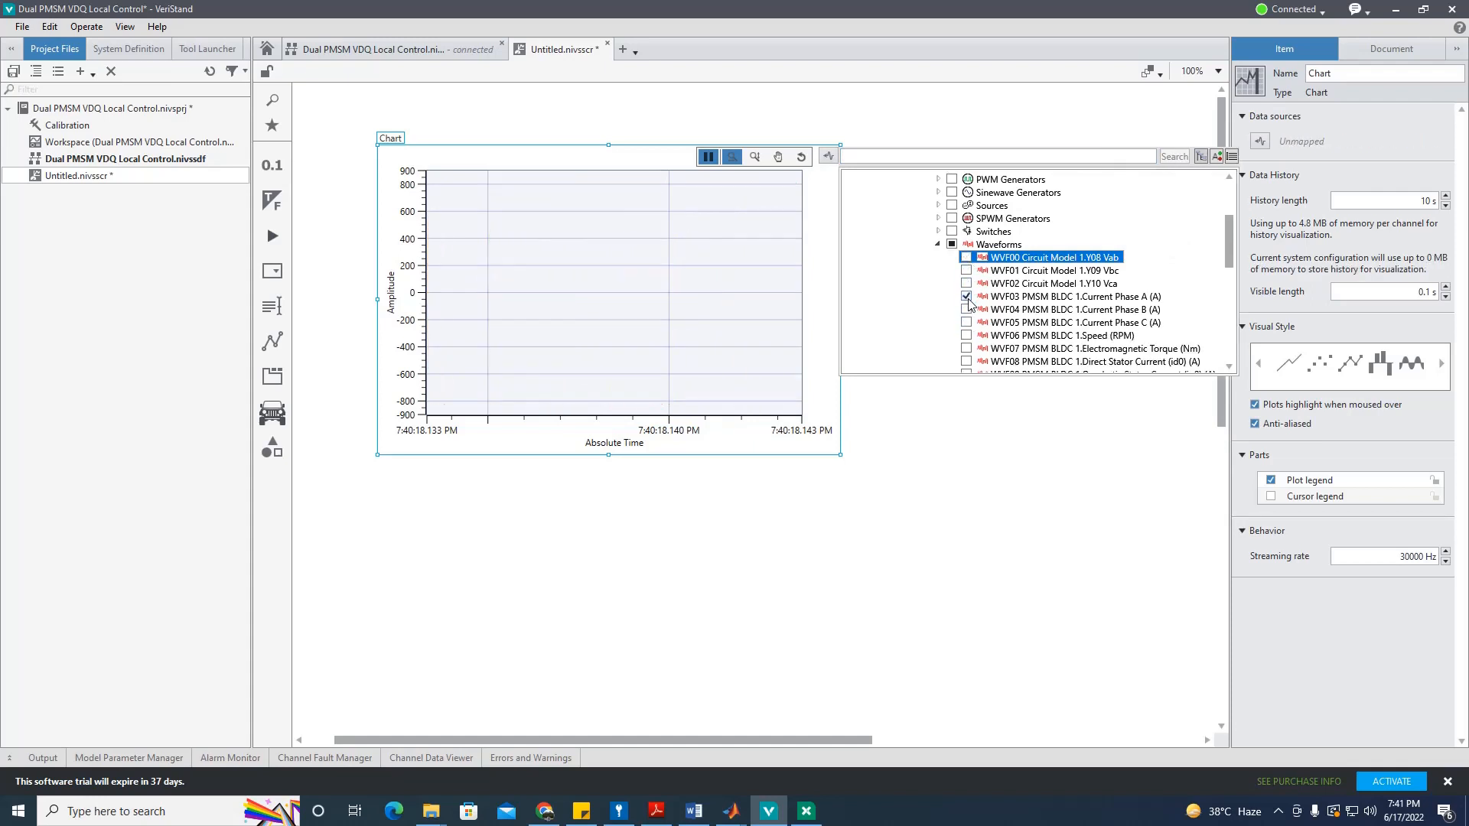
pyautogui.click(966, 309)
pyautogui.click(945, 465)
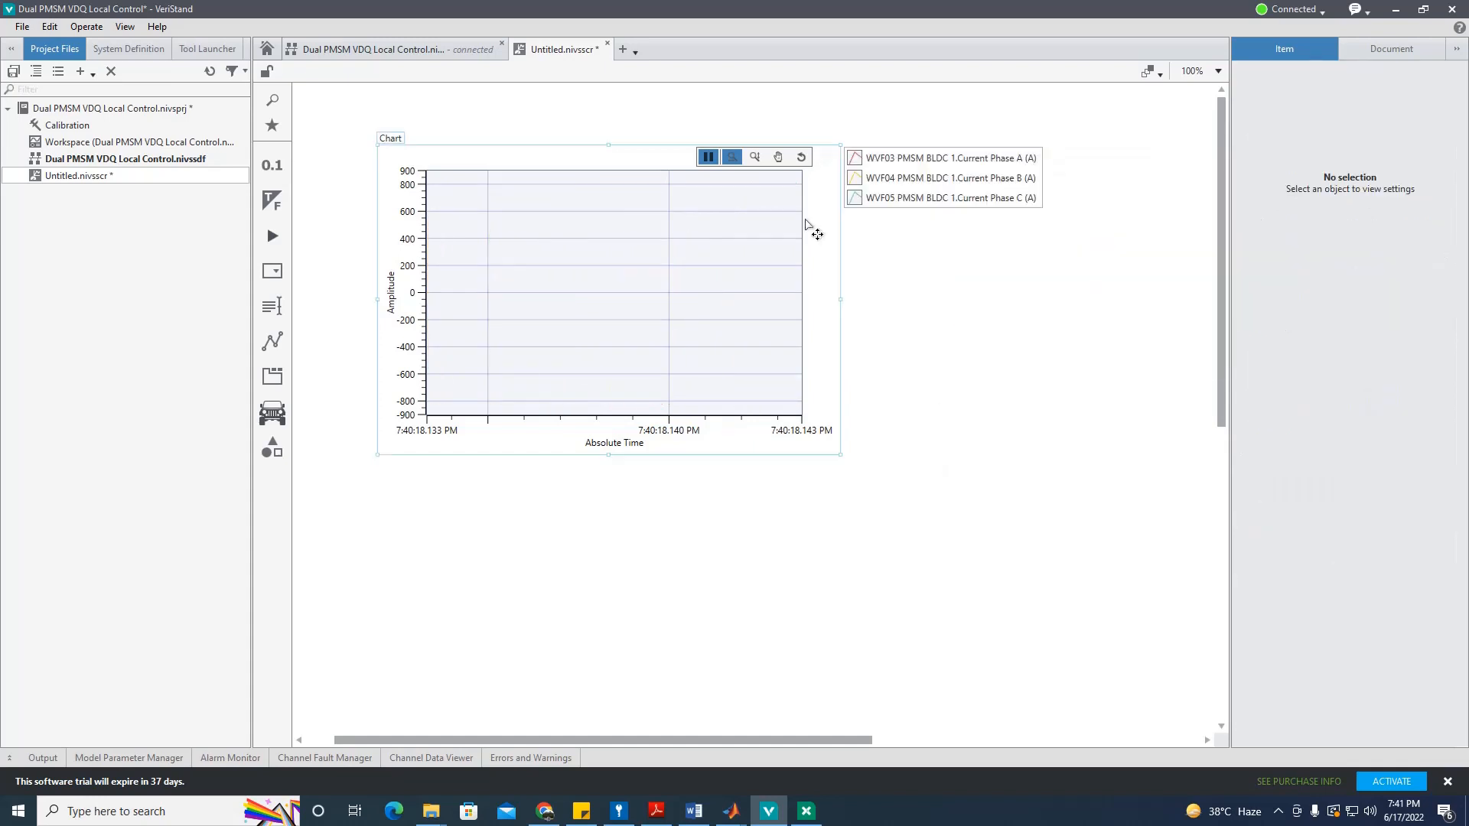
# Step: Resume streaming, then pause and horizontally zoom into the three phase-current sine waves
pyautogui.click(706, 159)
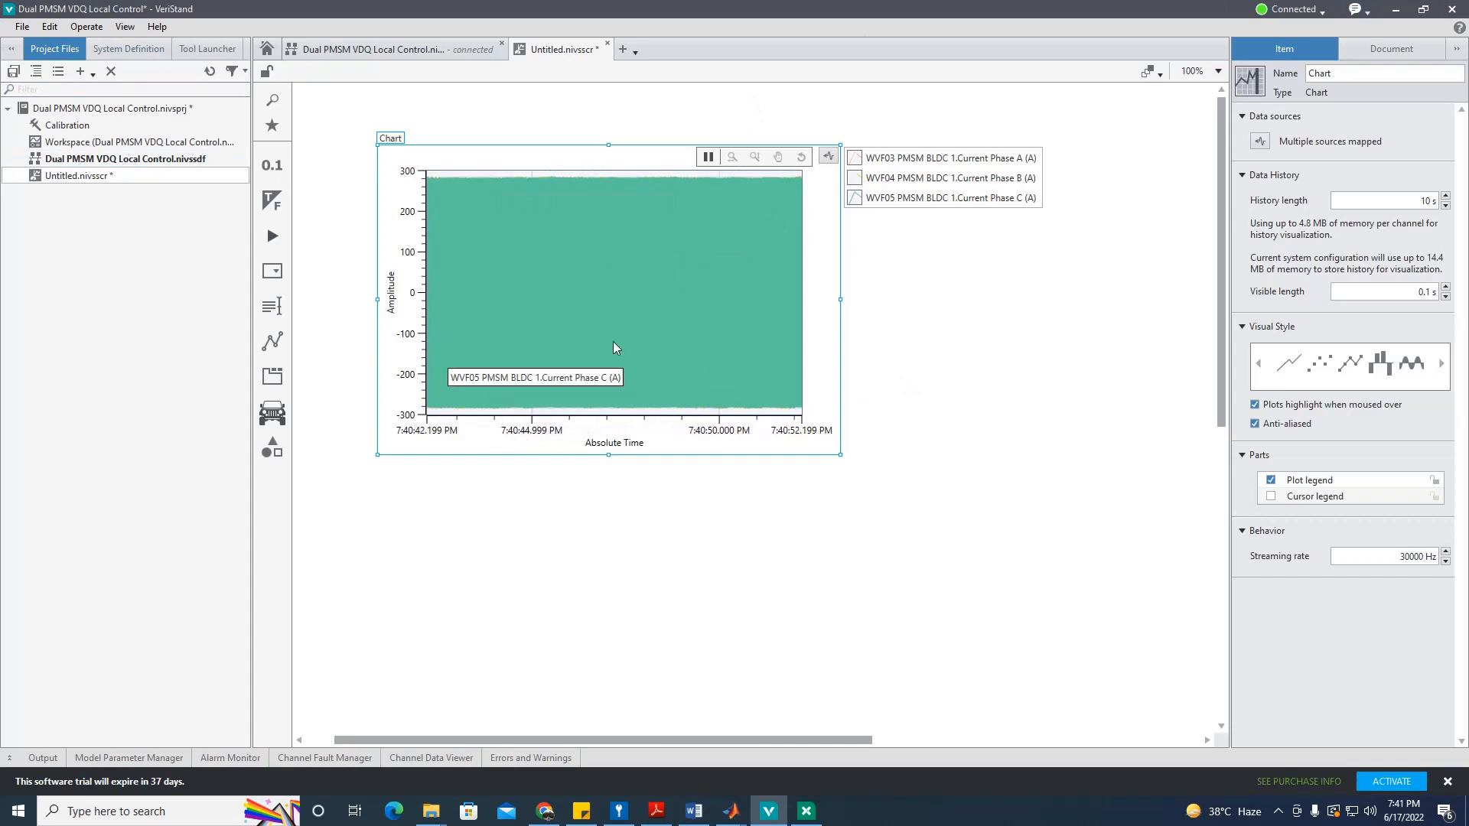
pyautogui.click(709, 157)
pyautogui.click(732, 157)
pyautogui.moveTo(567, 269); pyautogui.dragTo(642, 293)
pyautogui.moveTo(523, 324); pyautogui.dragTo(633, 325)
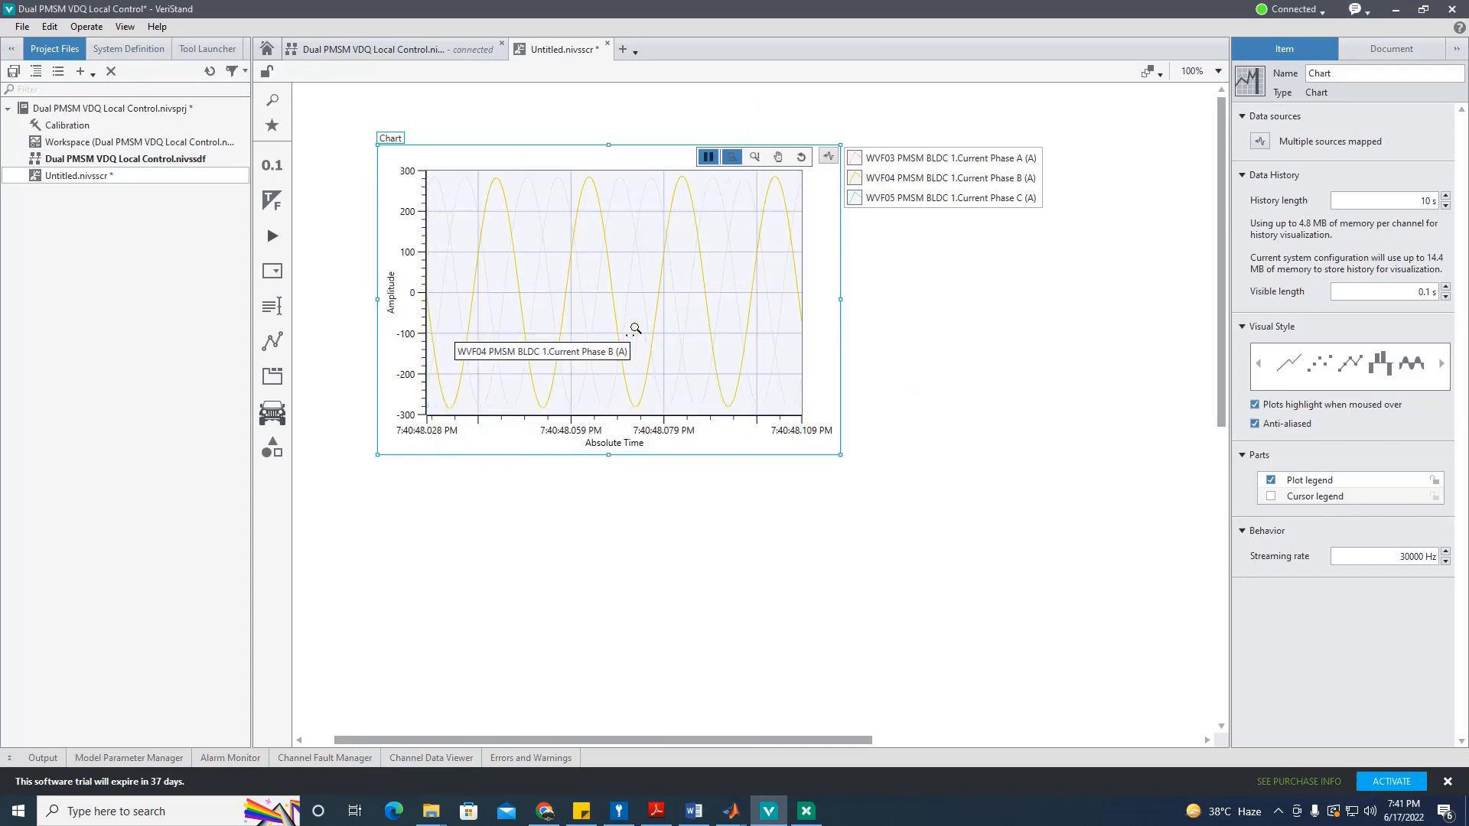
pyautogui.click(103, 144)
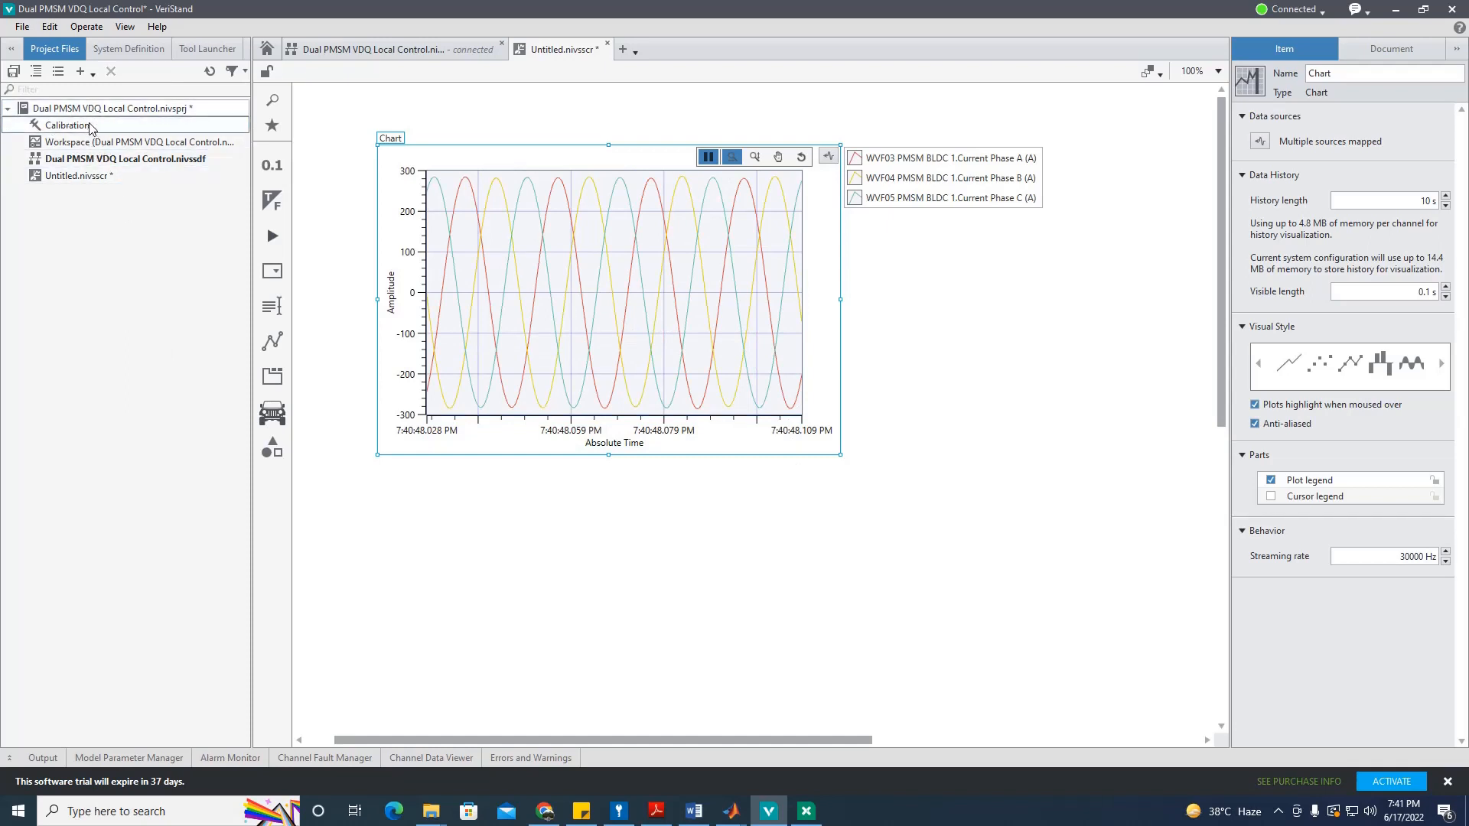
# Step: Expand Controller > Simulation Models > Models > VoltPerHertzController, placing then deleting its Outports cluster
pyautogui.click(130, 50)
pyautogui.click(42, 114)
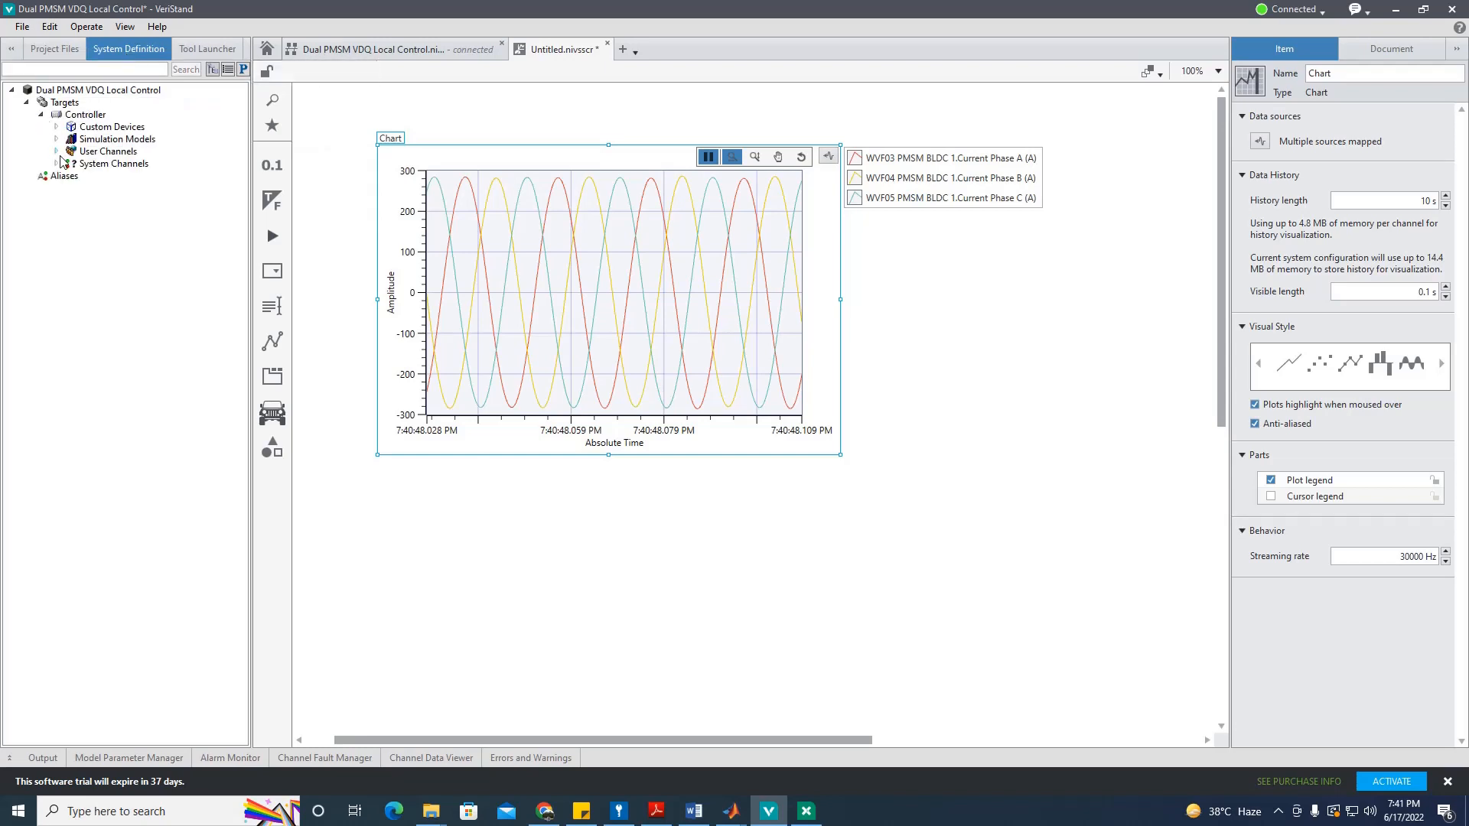
pyautogui.click(55, 140)
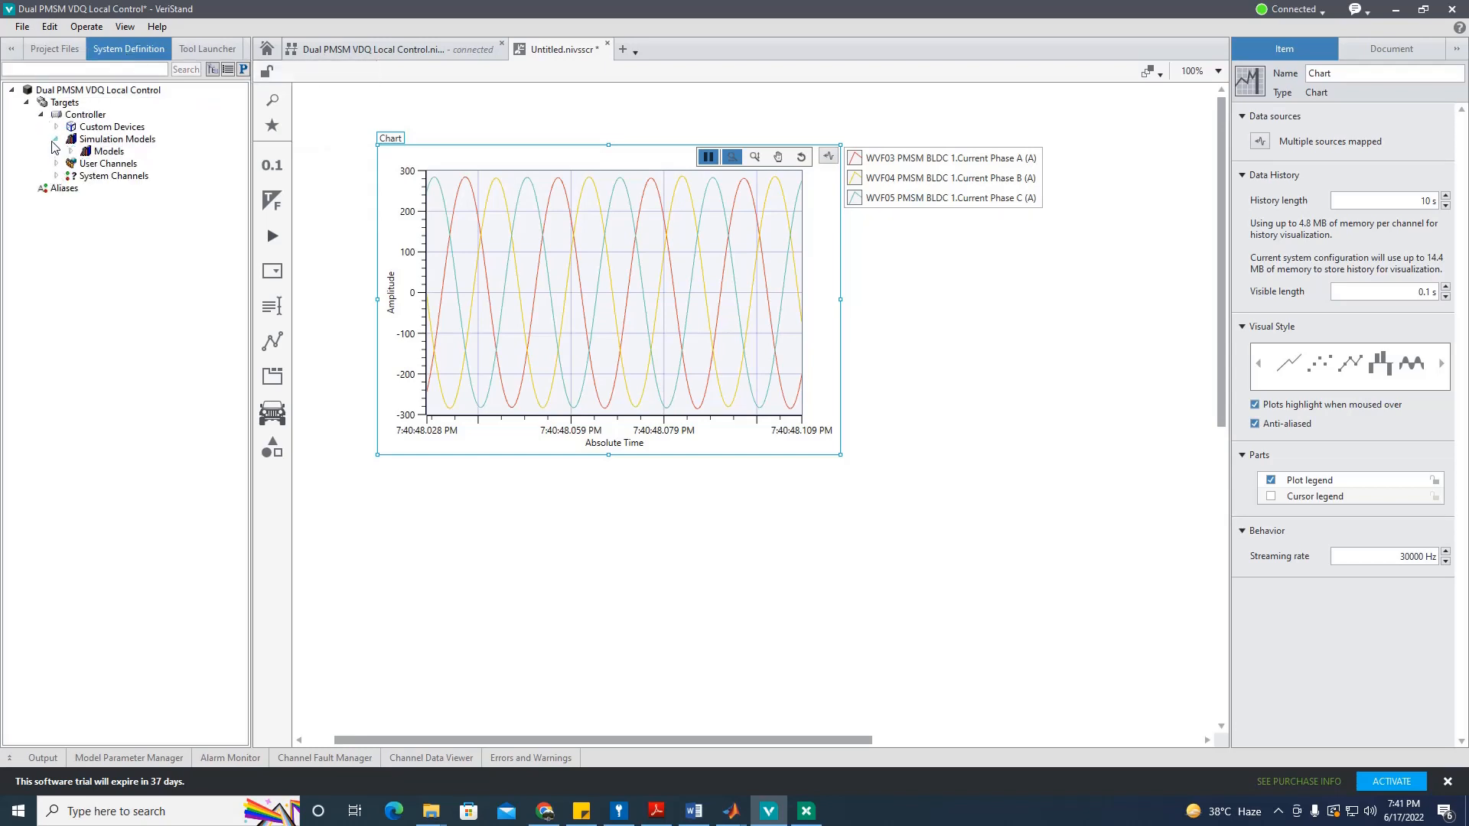
pyautogui.click(70, 152)
pyautogui.click(85, 164)
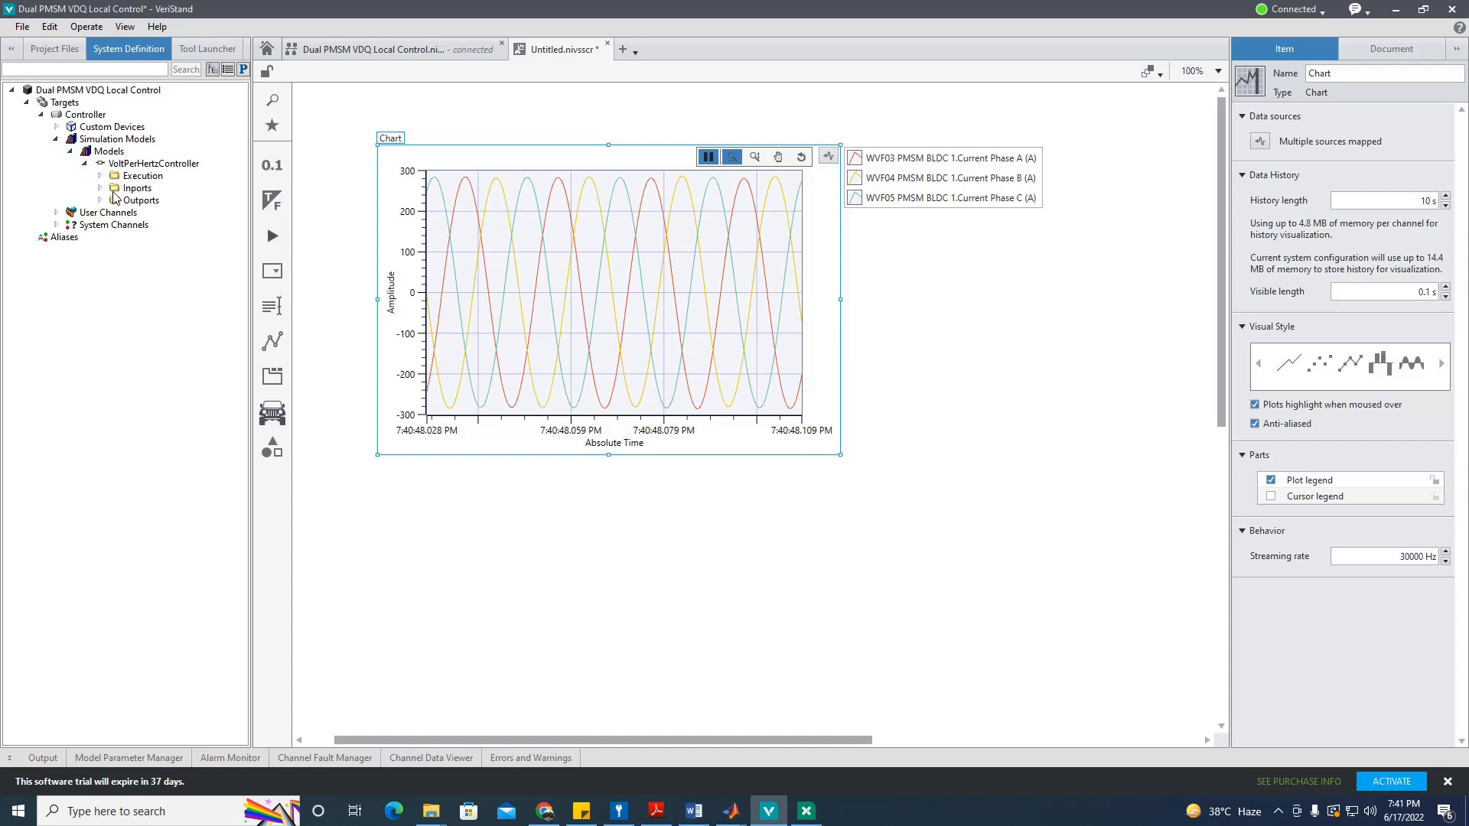
pyautogui.moveTo(679, 595); pyautogui.dragTo(490, 585)
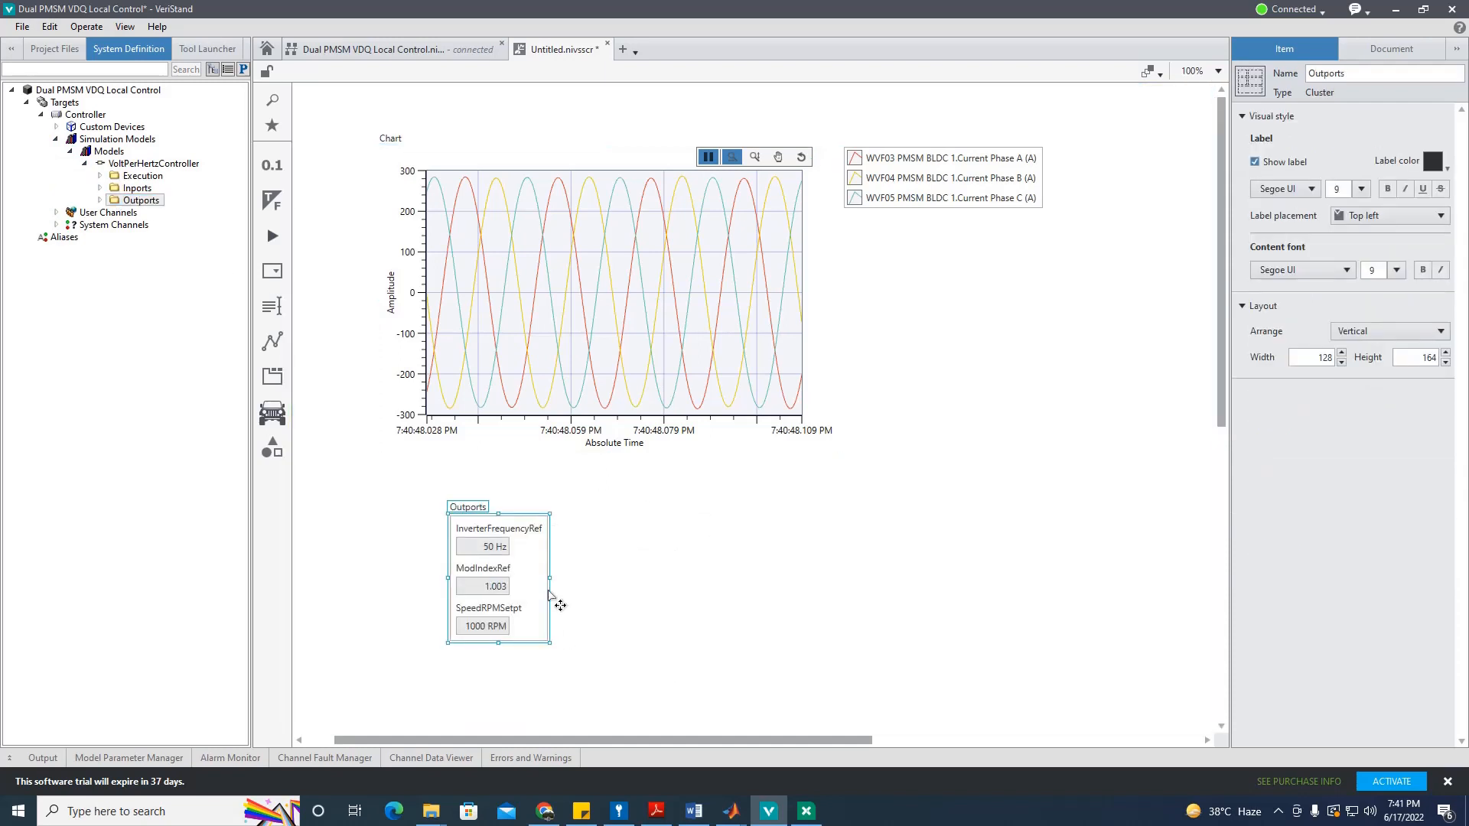
pyautogui.press('Delete')
# Step: Place the Inports cluster below the chart and edit its DesiredSpeedRPM value to 3000
pyautogui.doubleClick(144, 188)
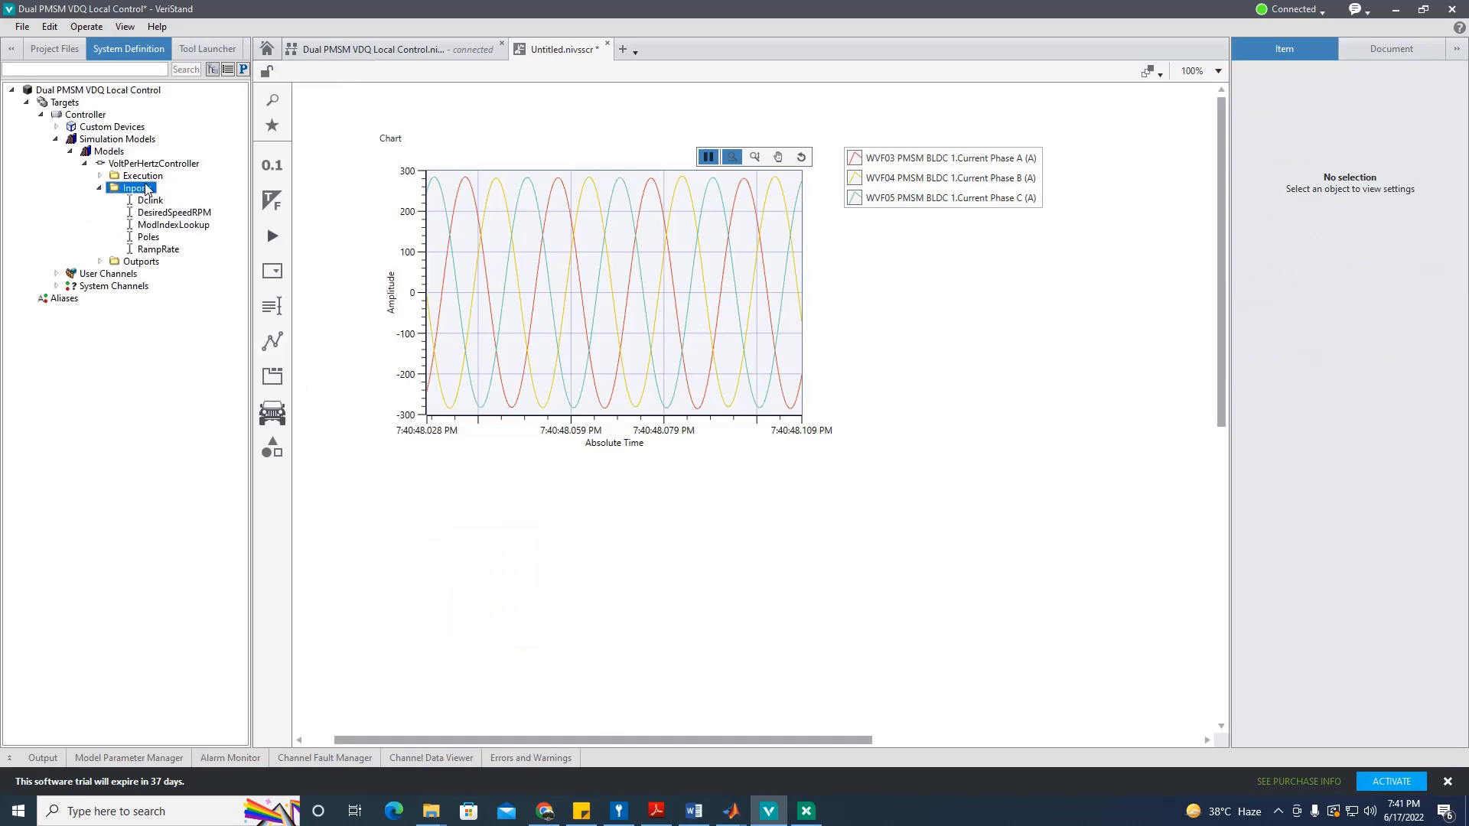
pyautogui.moveTo(288, 371); pyautogui.dragTo(416, 601)
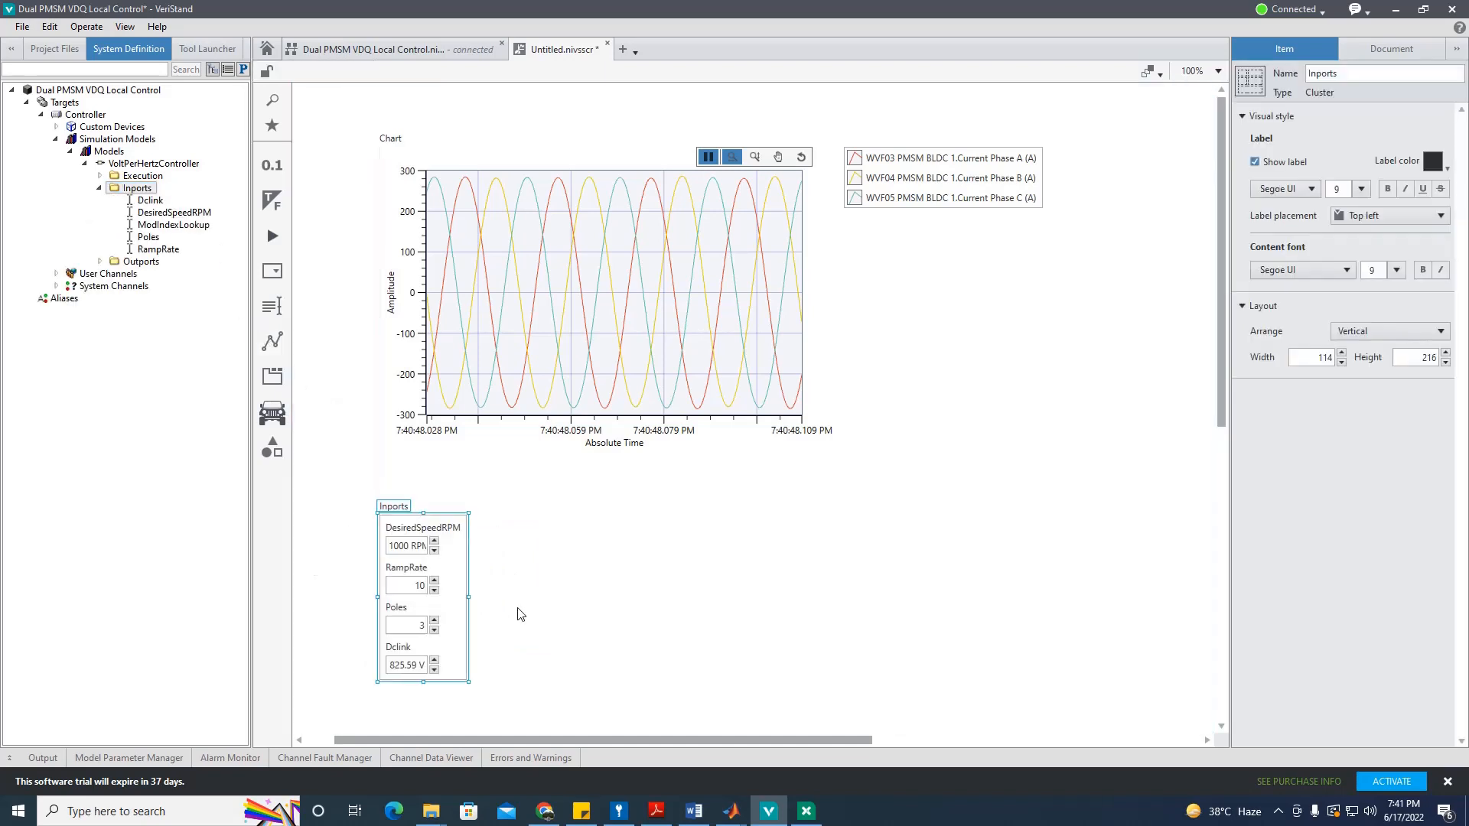
pyautogui.click(518, 609)
pyautogui.doubleClick(398, 545)
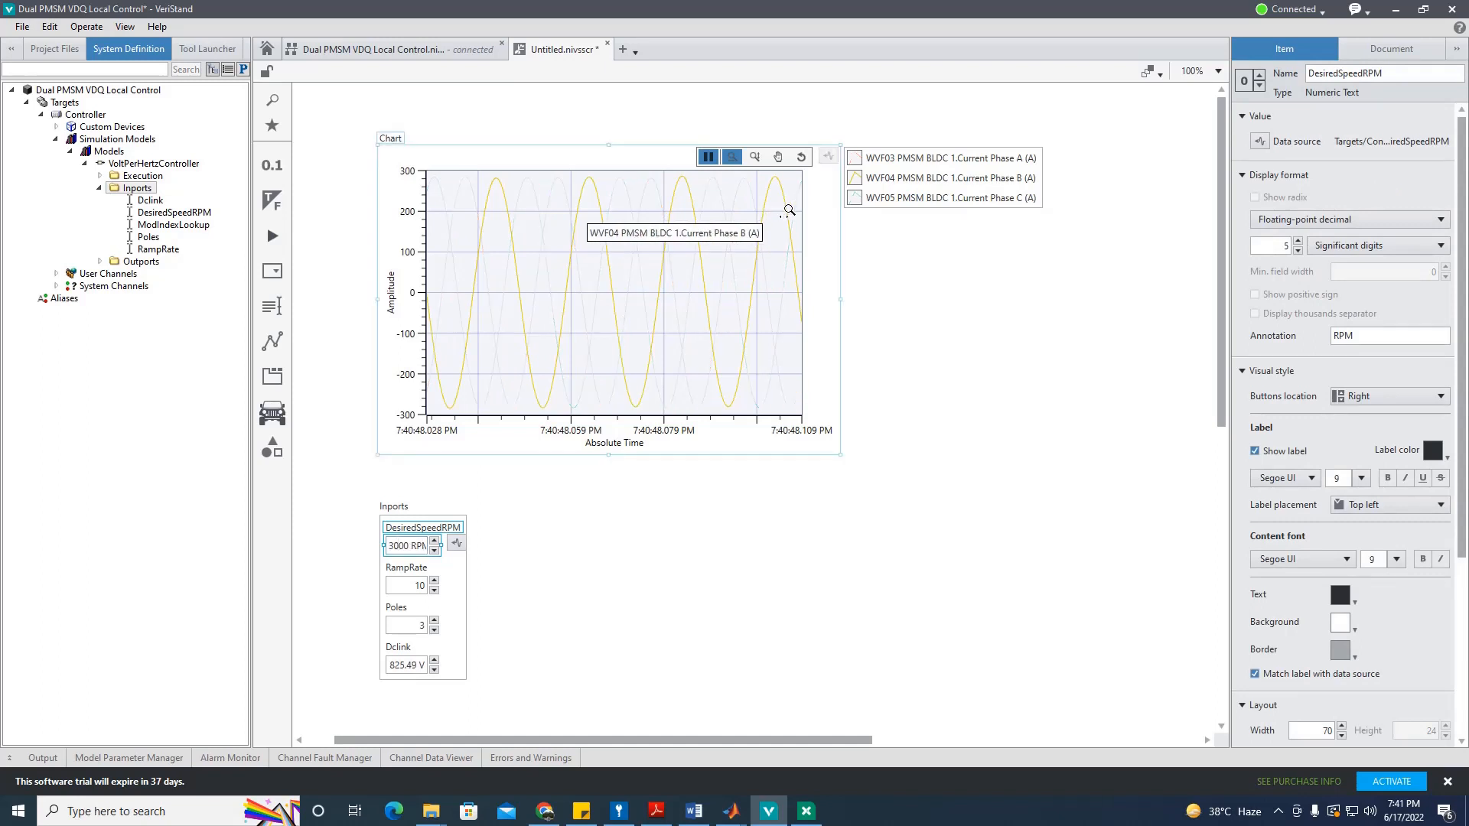
# Step: Restart live streaming on the chart so the phase currents respond to 3000 RPM
pyautogui.click(709, 158)
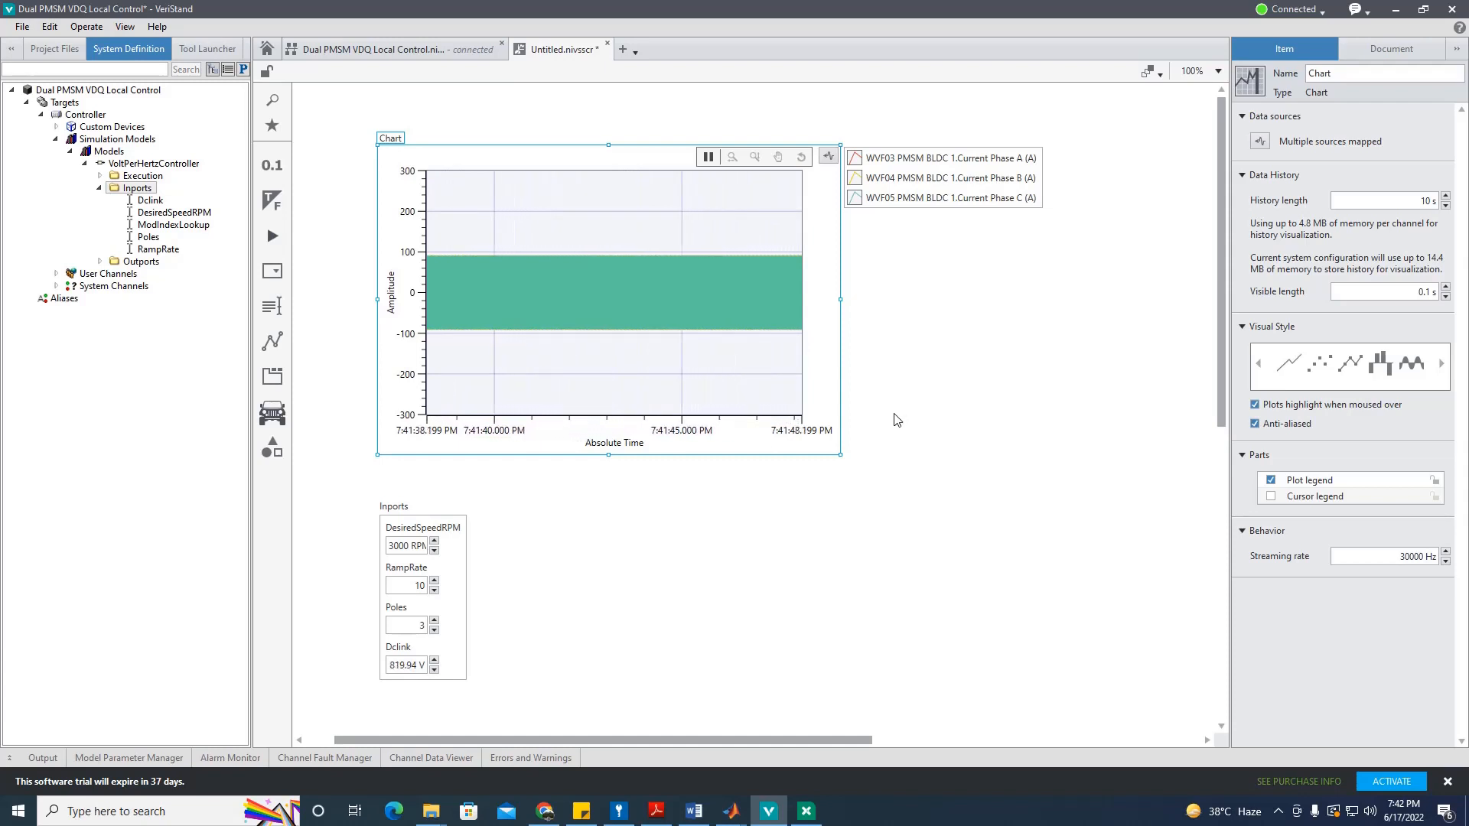
# Step: Undeploy the system definition from the Connected status menu, returning it to Idle
pyautogui.click(1324, 11)
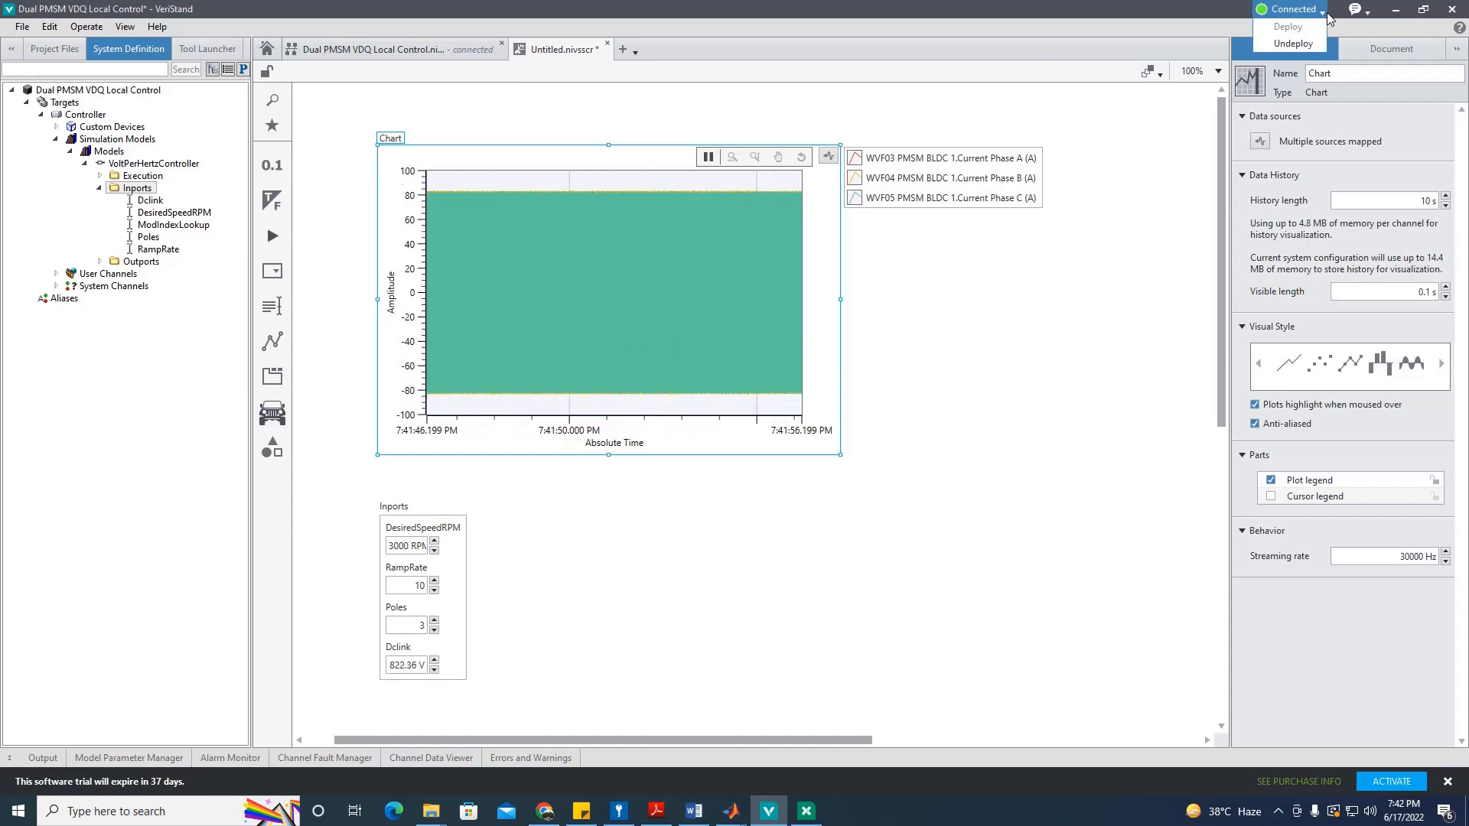
pyautogui.click(1295, 45)
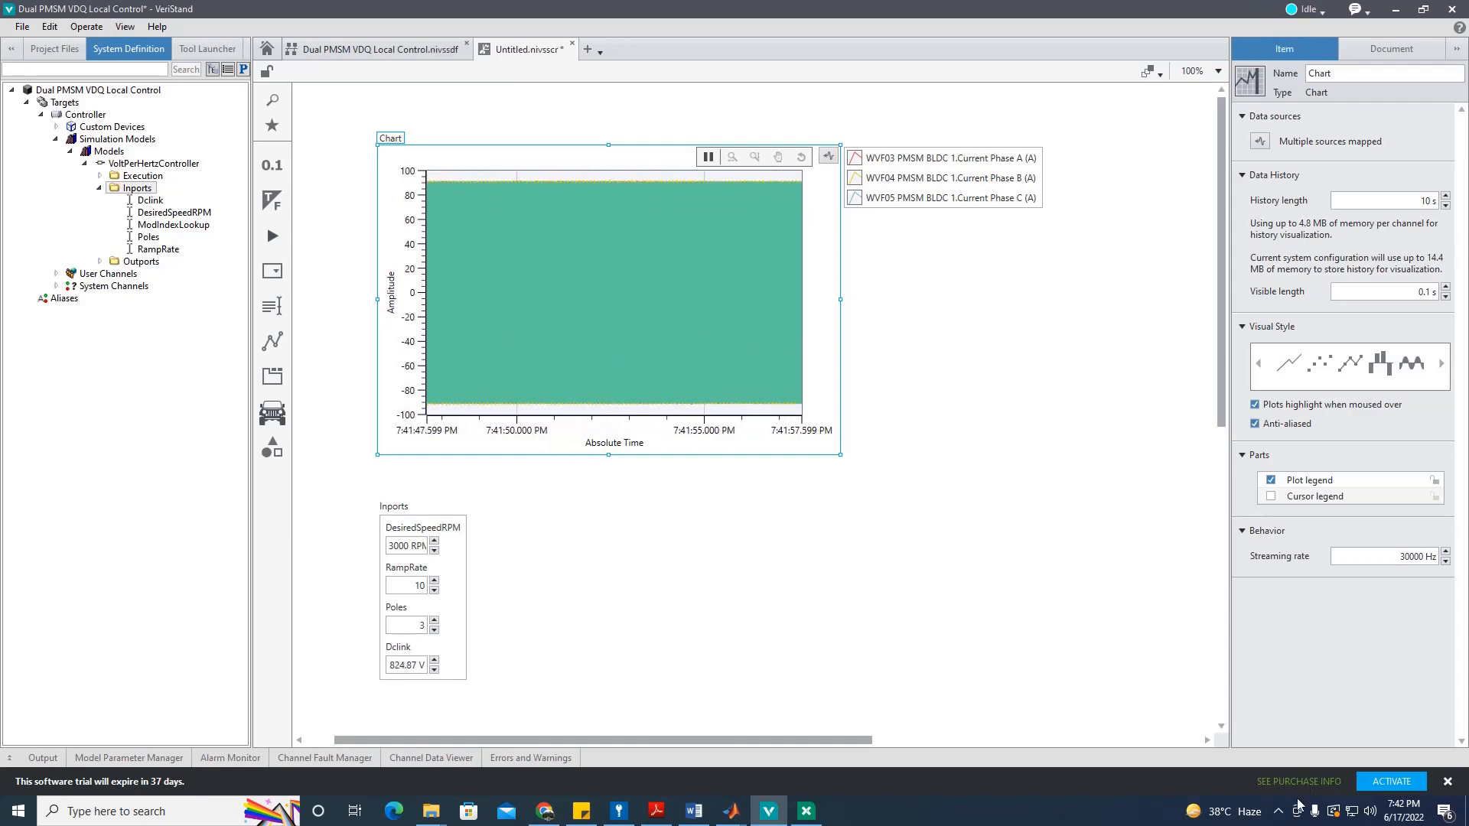
pyautogui.click(1279, 811)
pyautogui.click(1211, 760)
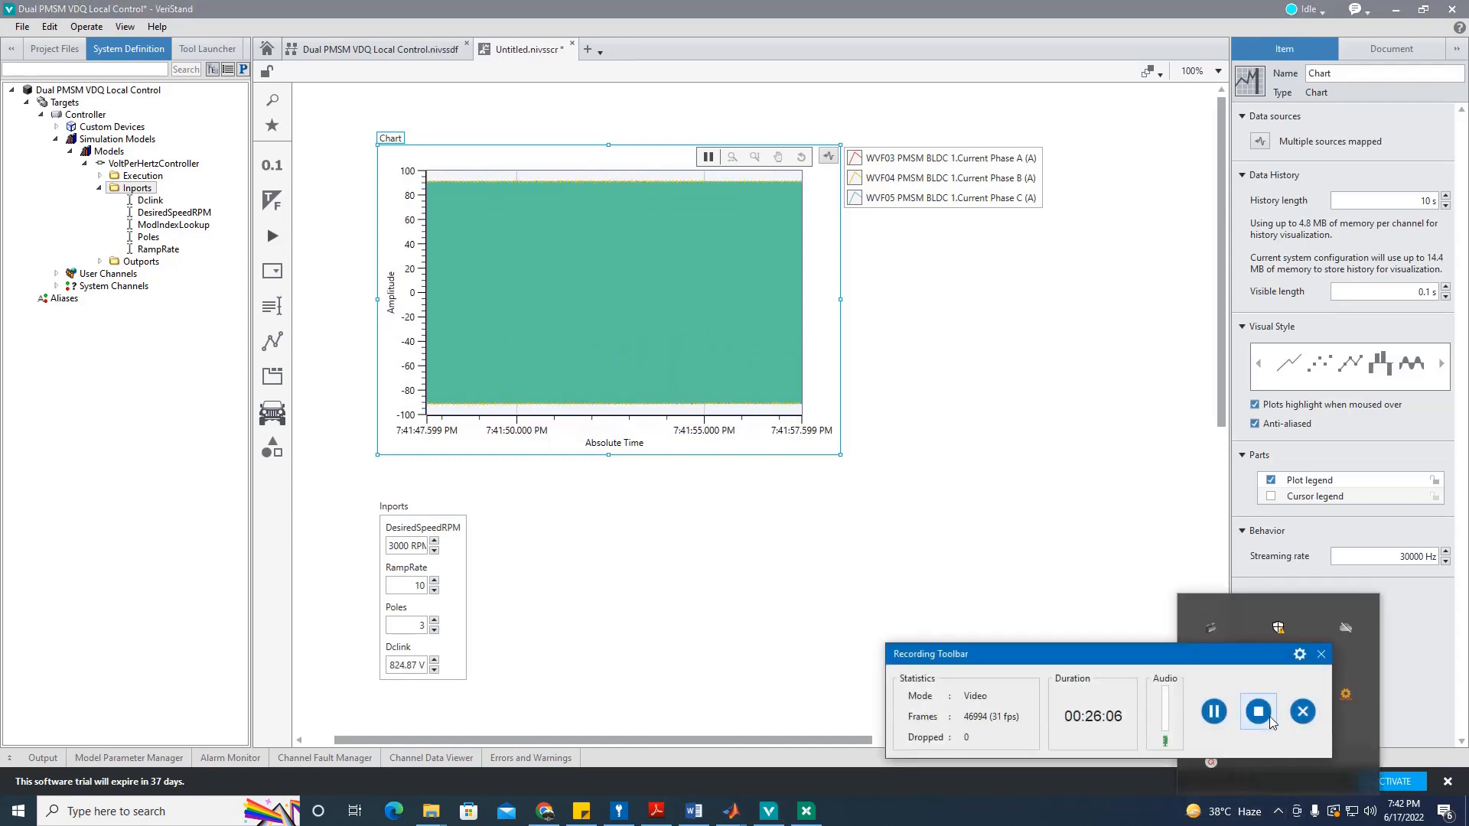